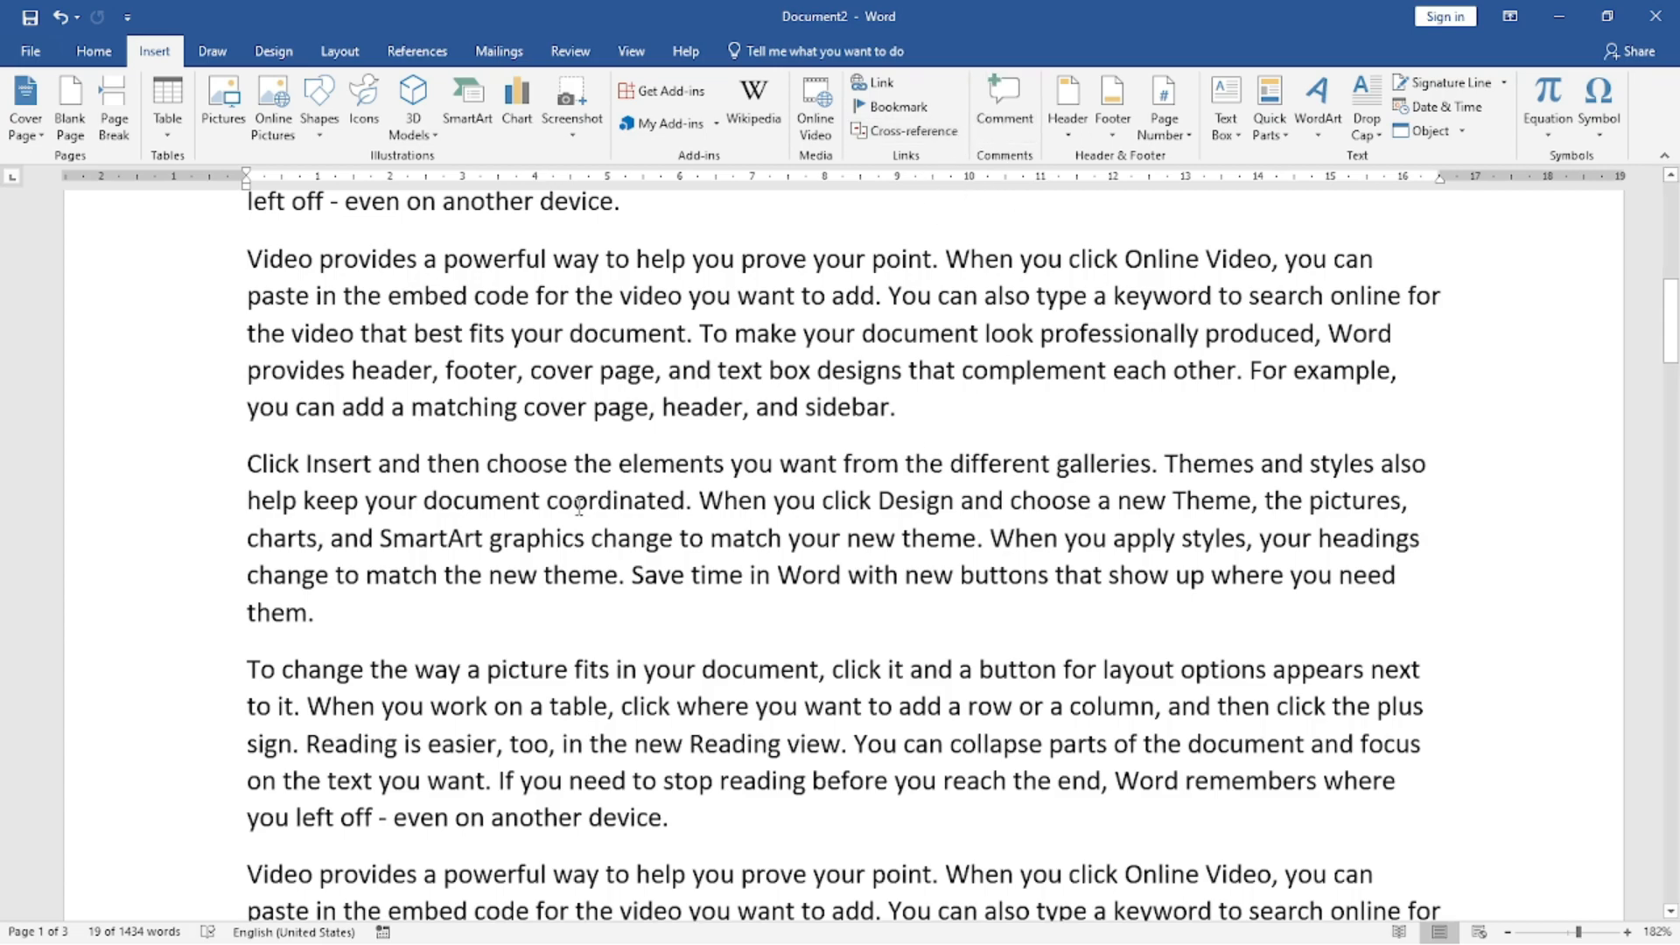
pyautogui.scroll(5, 548, 480)
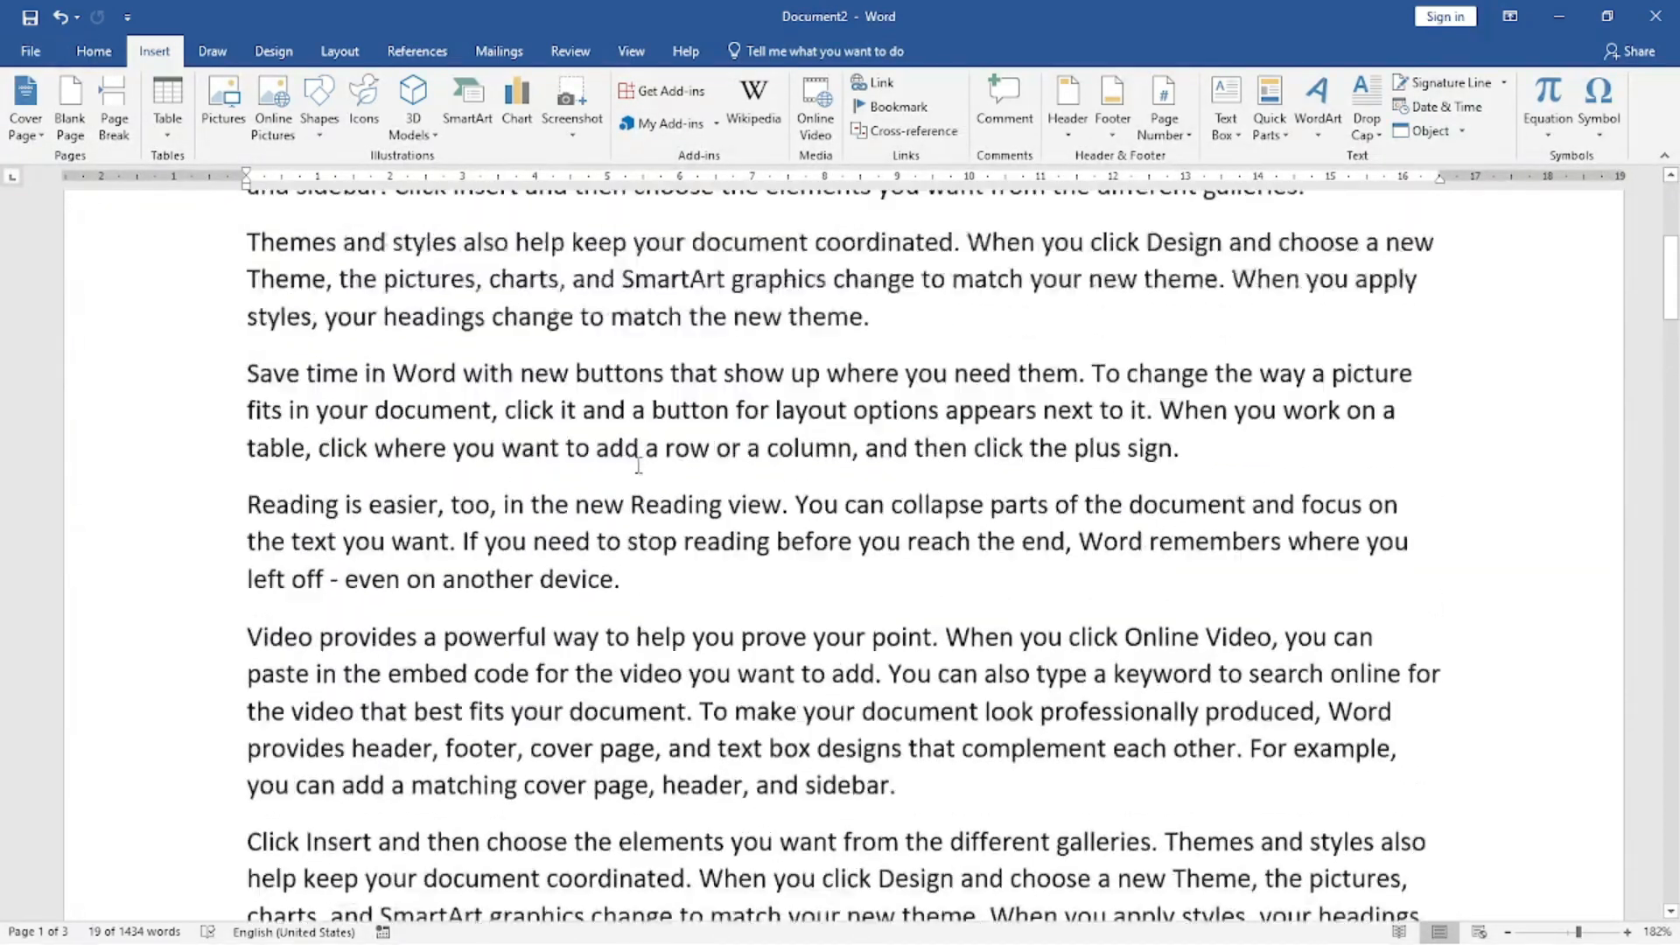
pyautogui.scroll(1, 639, 465)
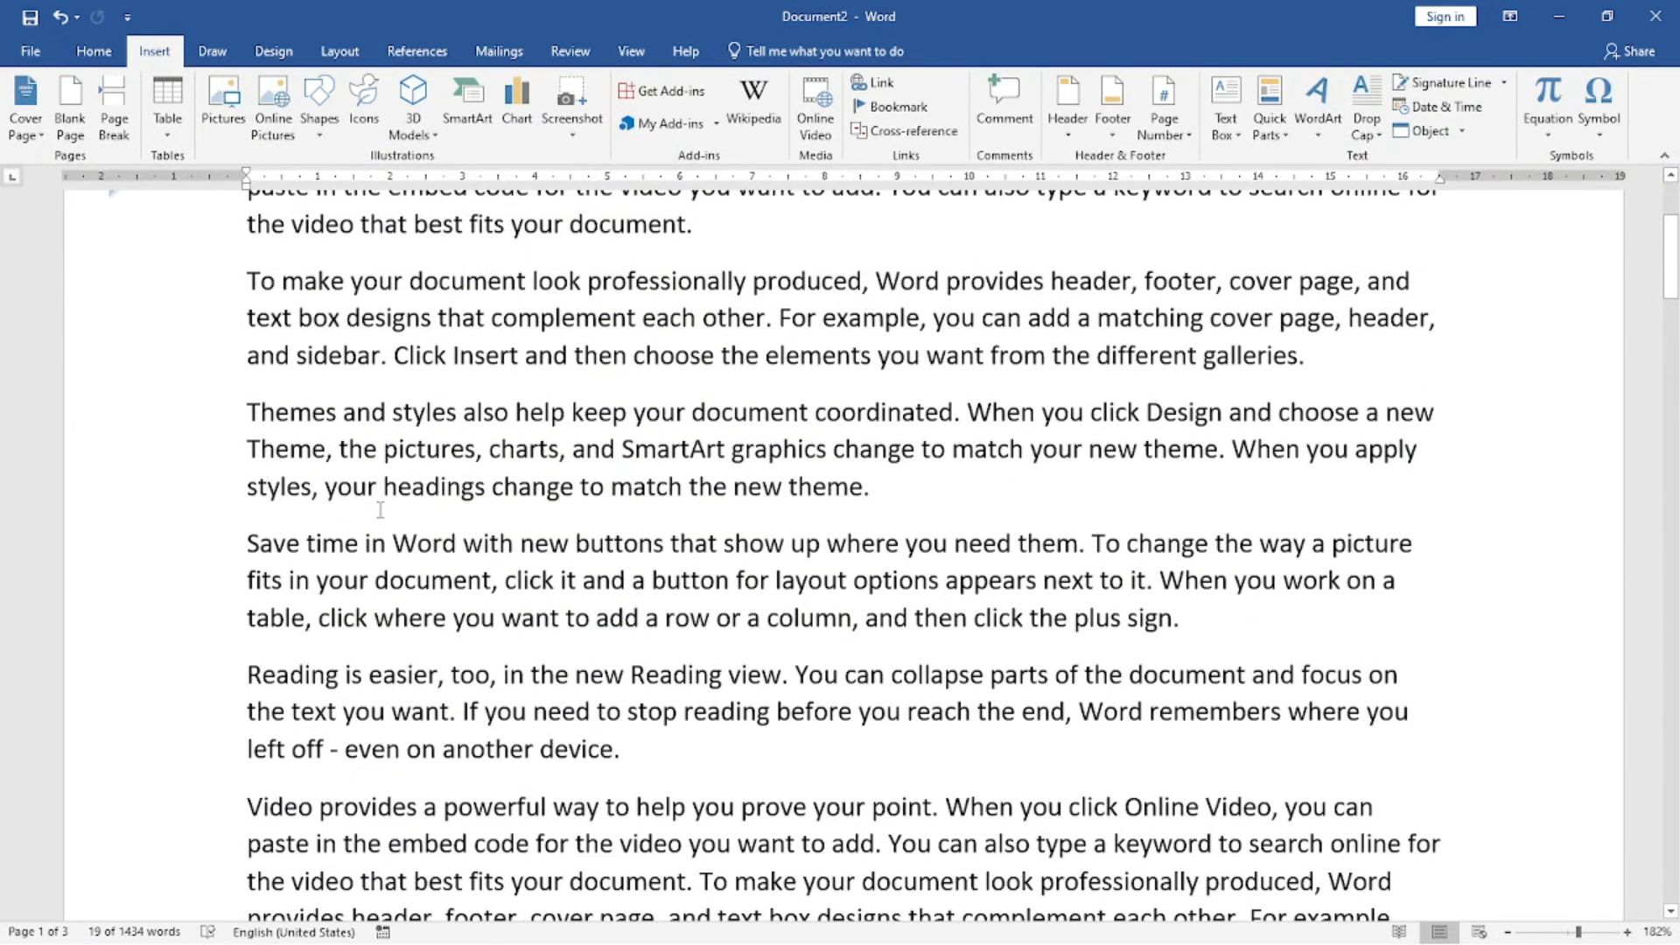
pyautogui.scroll(-4, 358, 511)
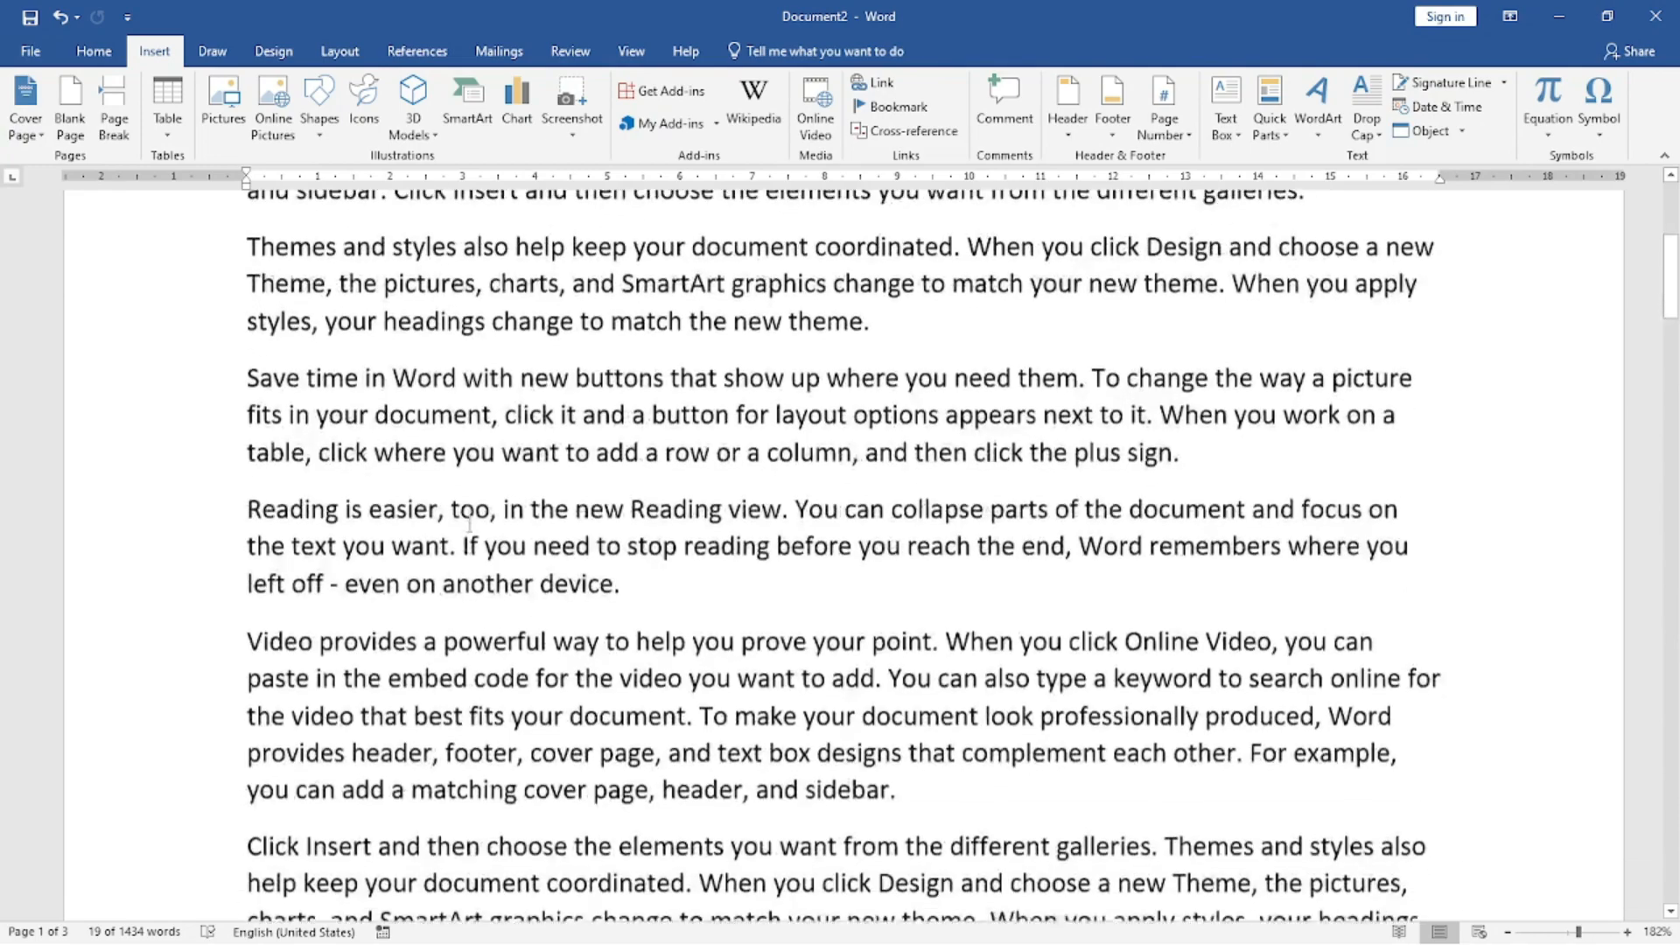
# Open the recent document "7. Parts of a Computer CNIB.docx" and return from its footer to the body text.
pyautogui.click(33, 52)
pyautogui.click(84, 188)
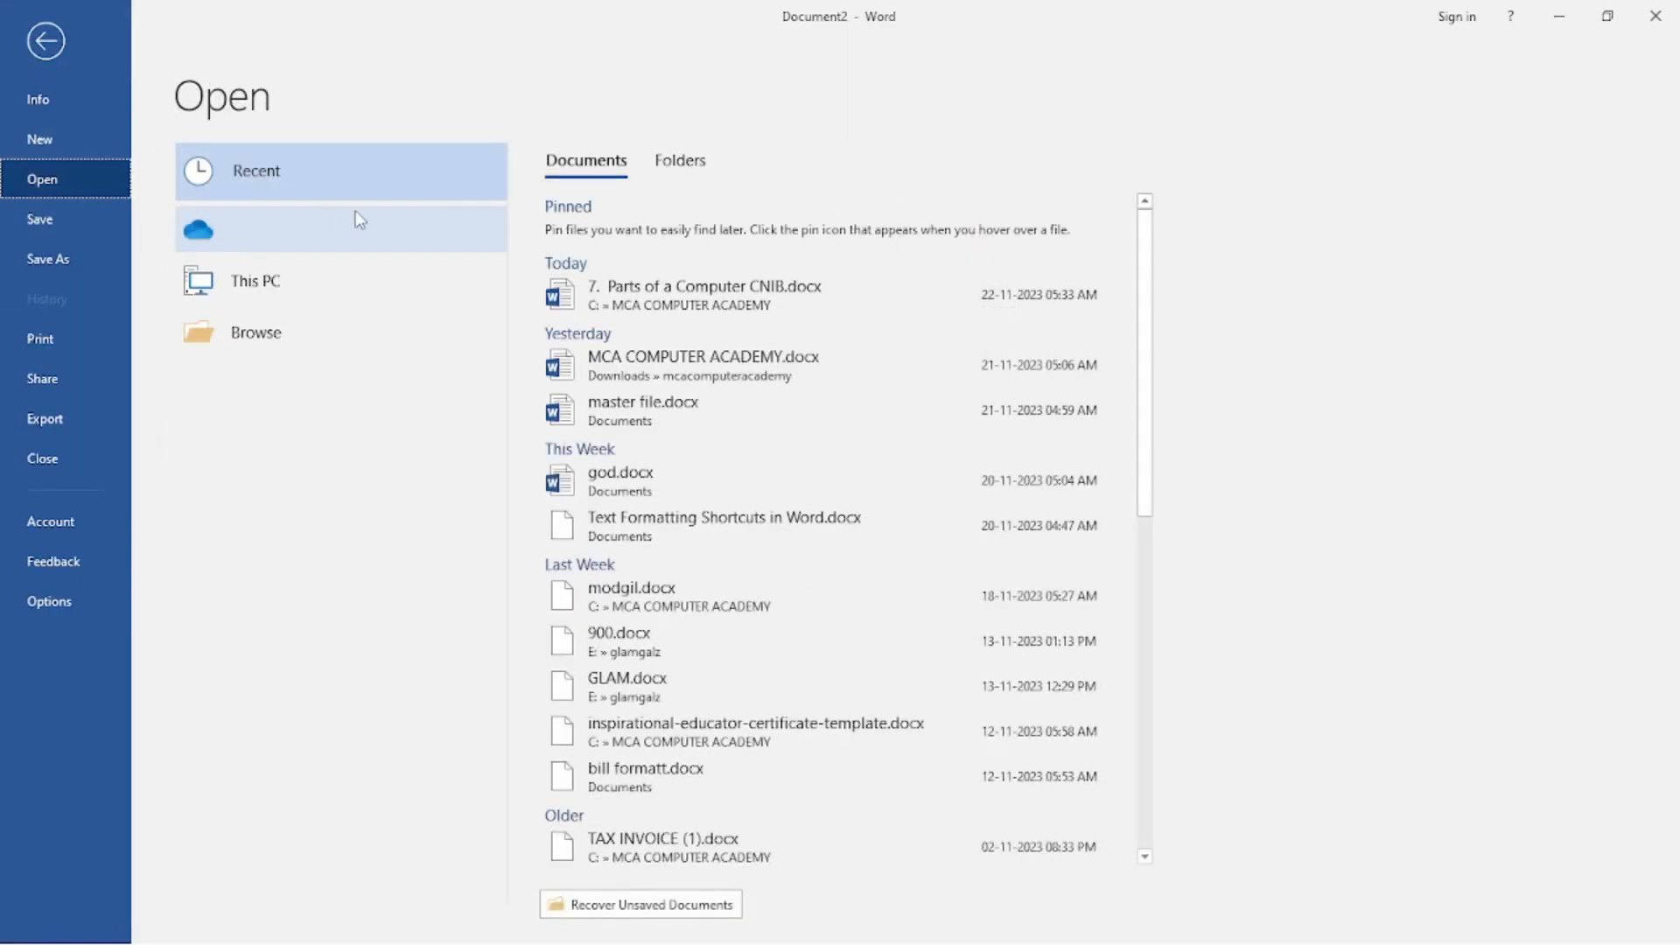
pyautogui.click(691, 306)
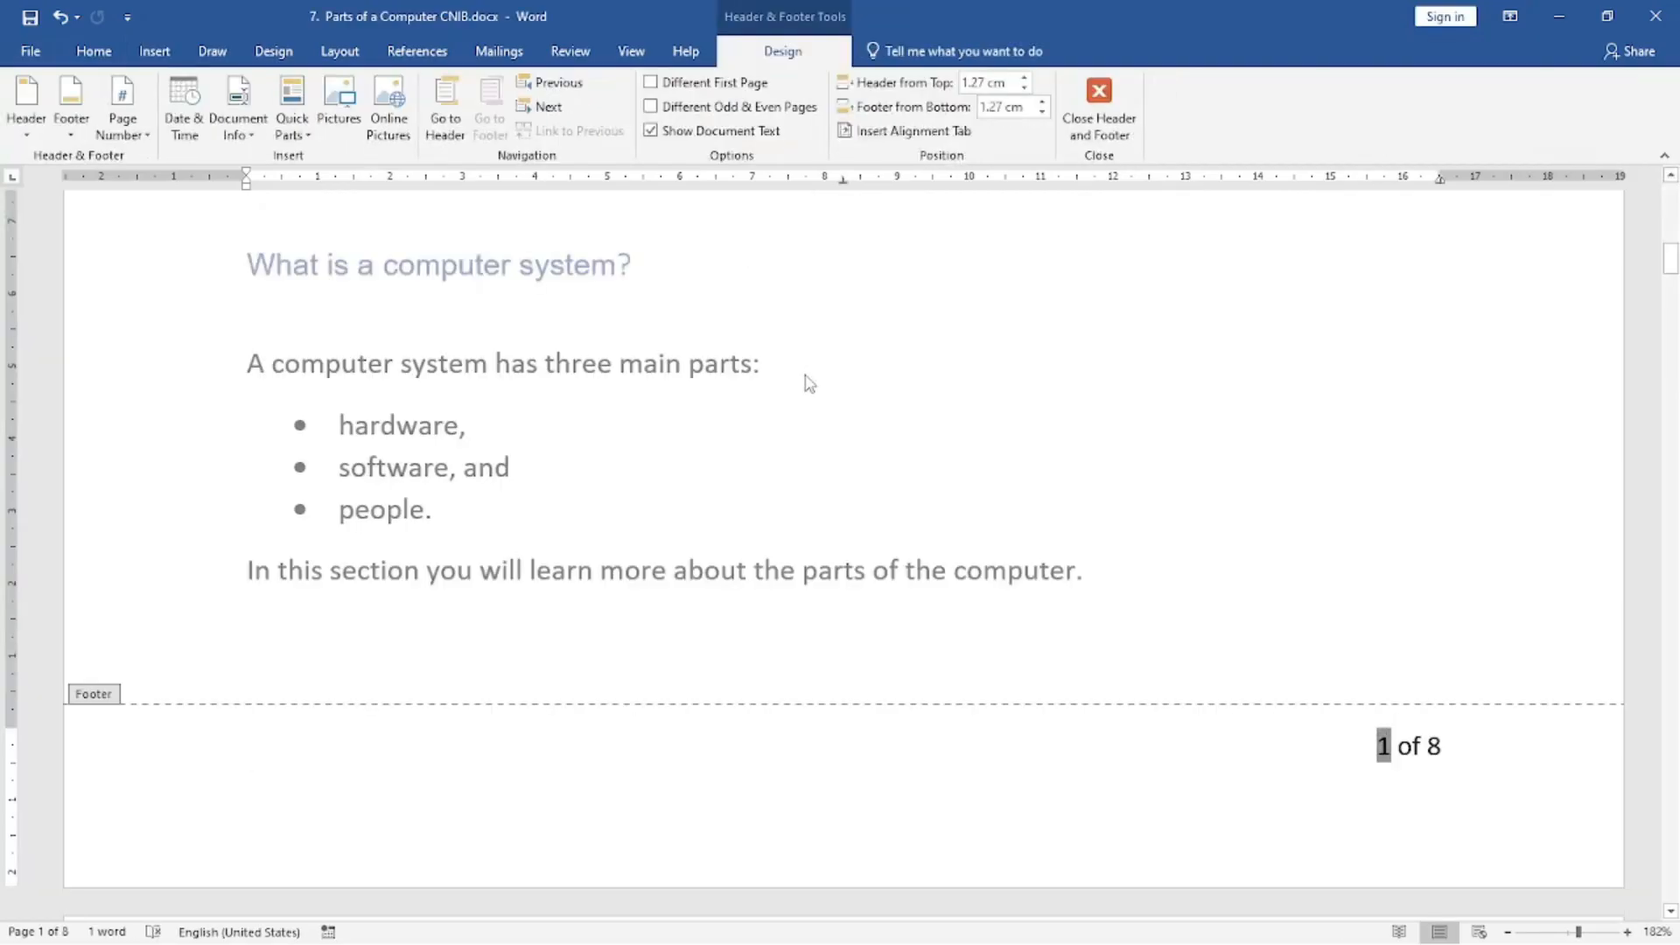
pyautogui.doubleClick(861, 438)
# Add the comment "Cost Rs 1500" to the Computer Case heading and description on page 2.
pyautogui.scroll(10, 854, 430)
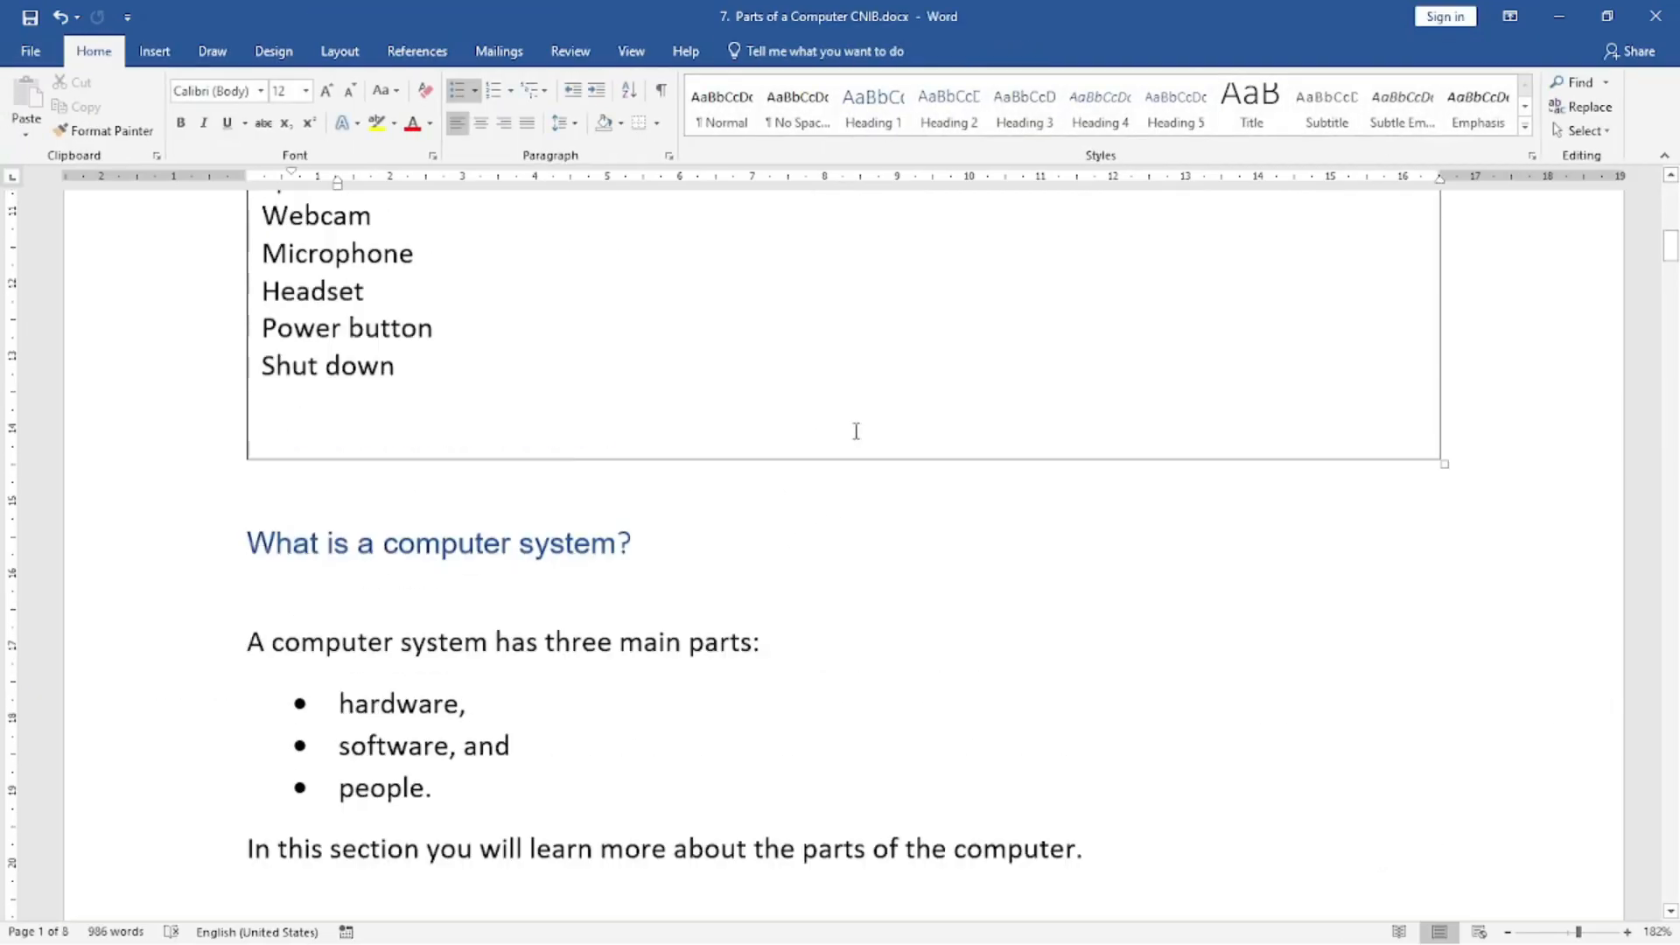
pyautogui.scroll(5, 854, 430)
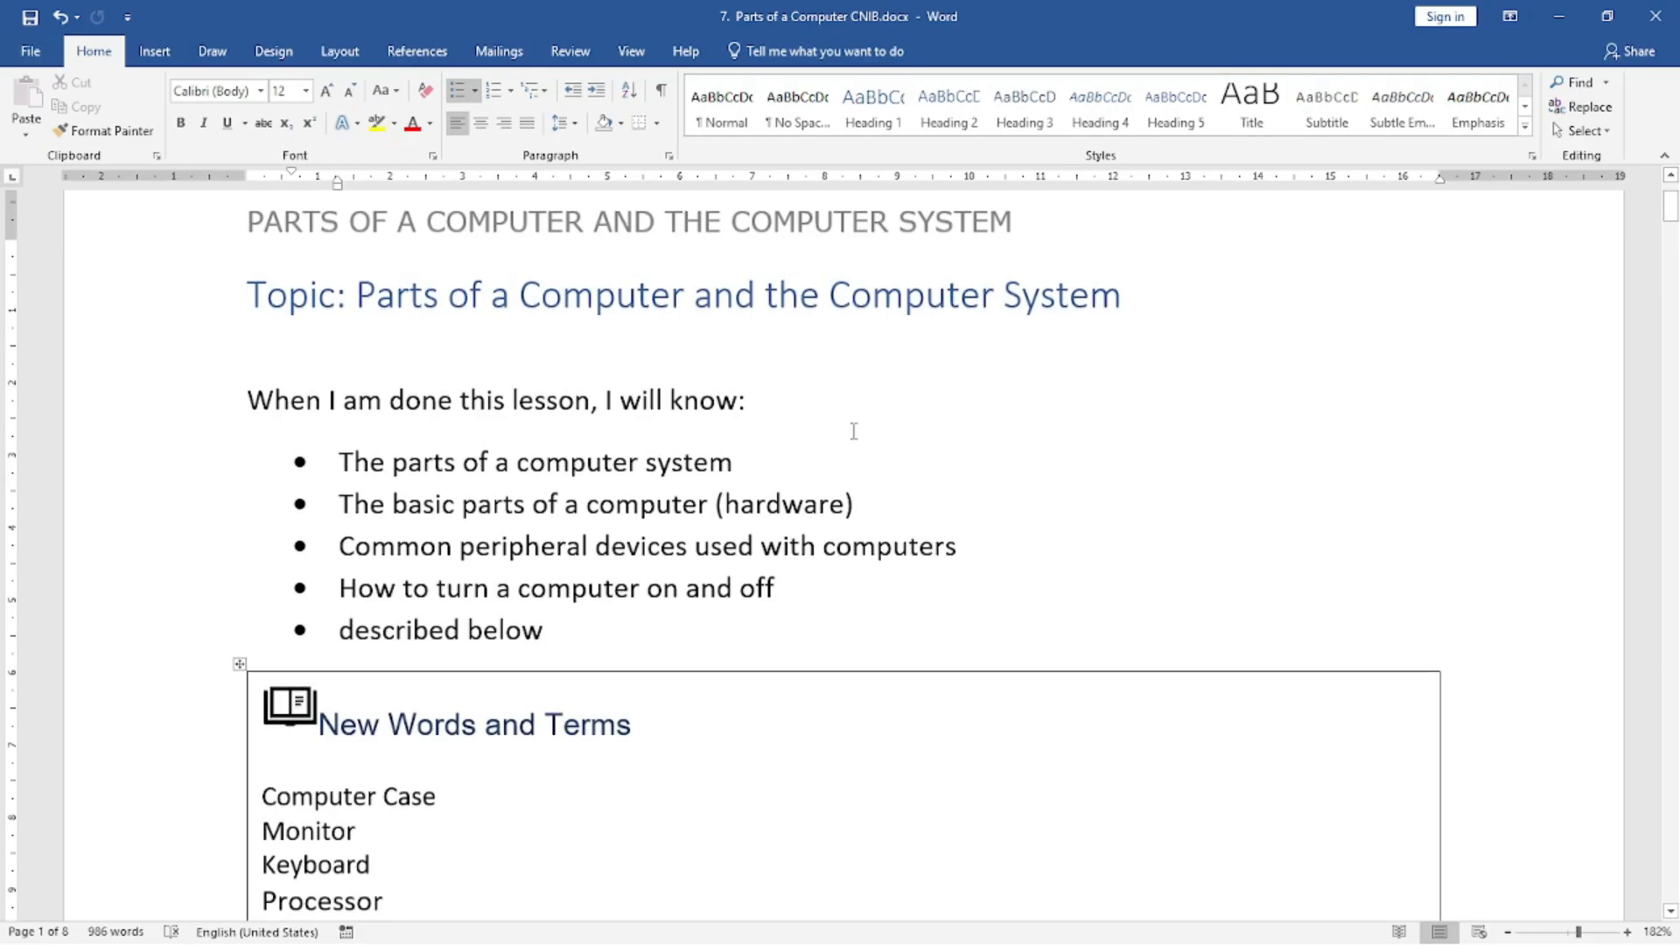
pyautogui.scroll(-15, 971, 458)
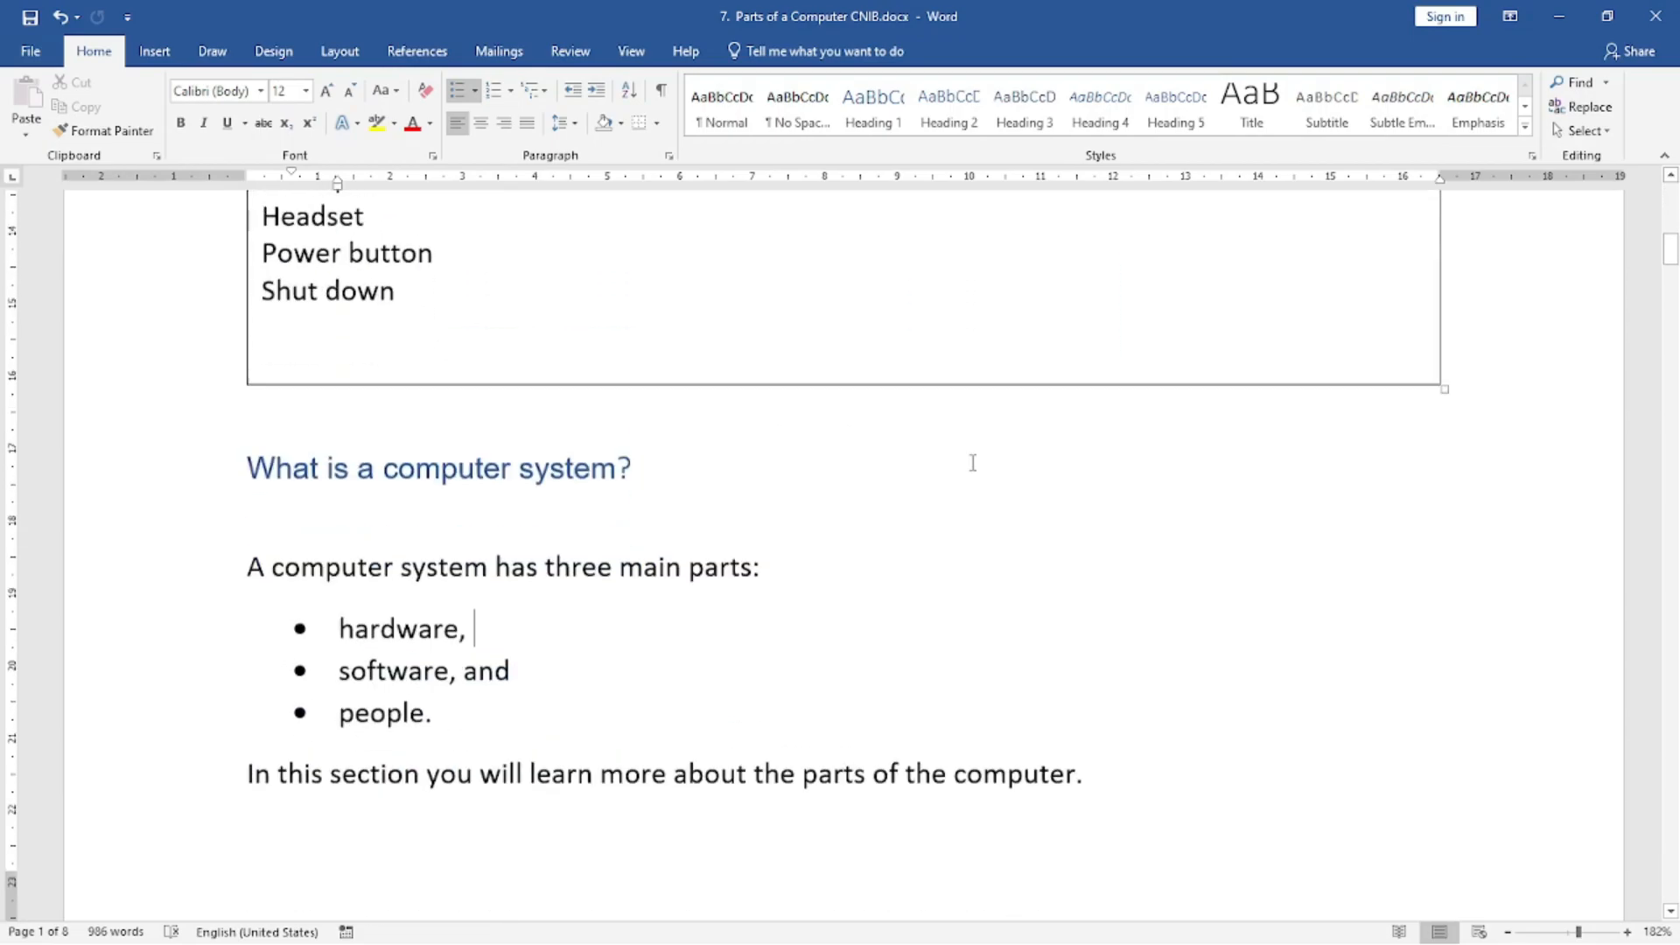
pyautogui.scroll(-7, 972, 463)
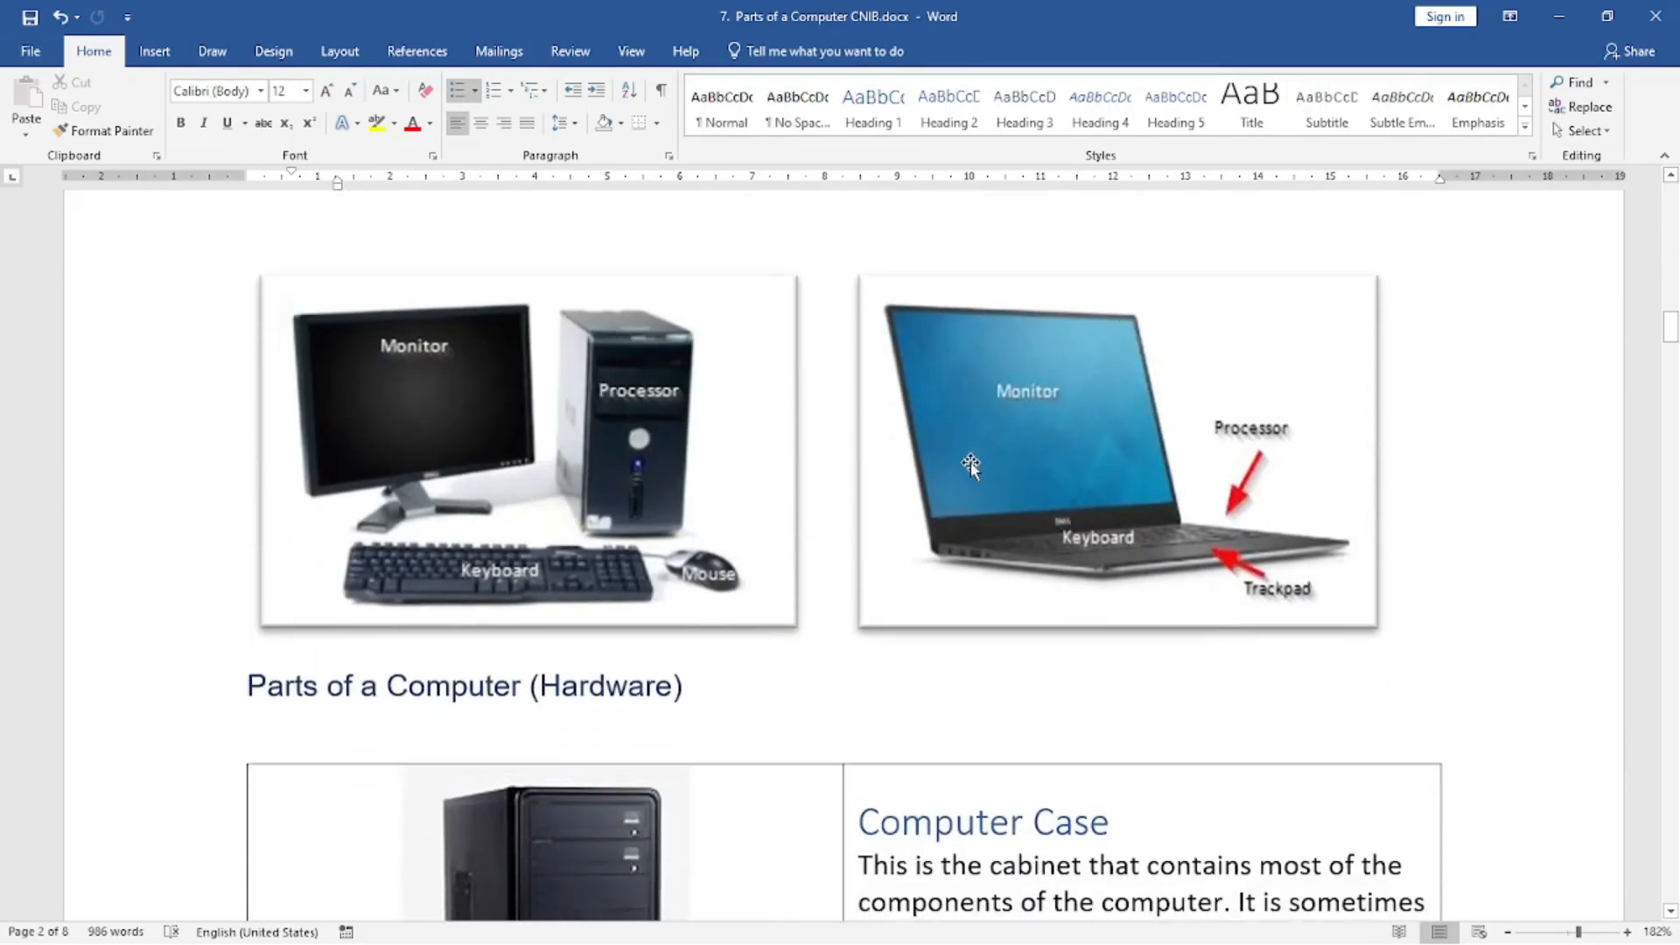
pyautogui.scroll(-4, 969, 464)
pyautogui.scroll(-1, 969, 464)
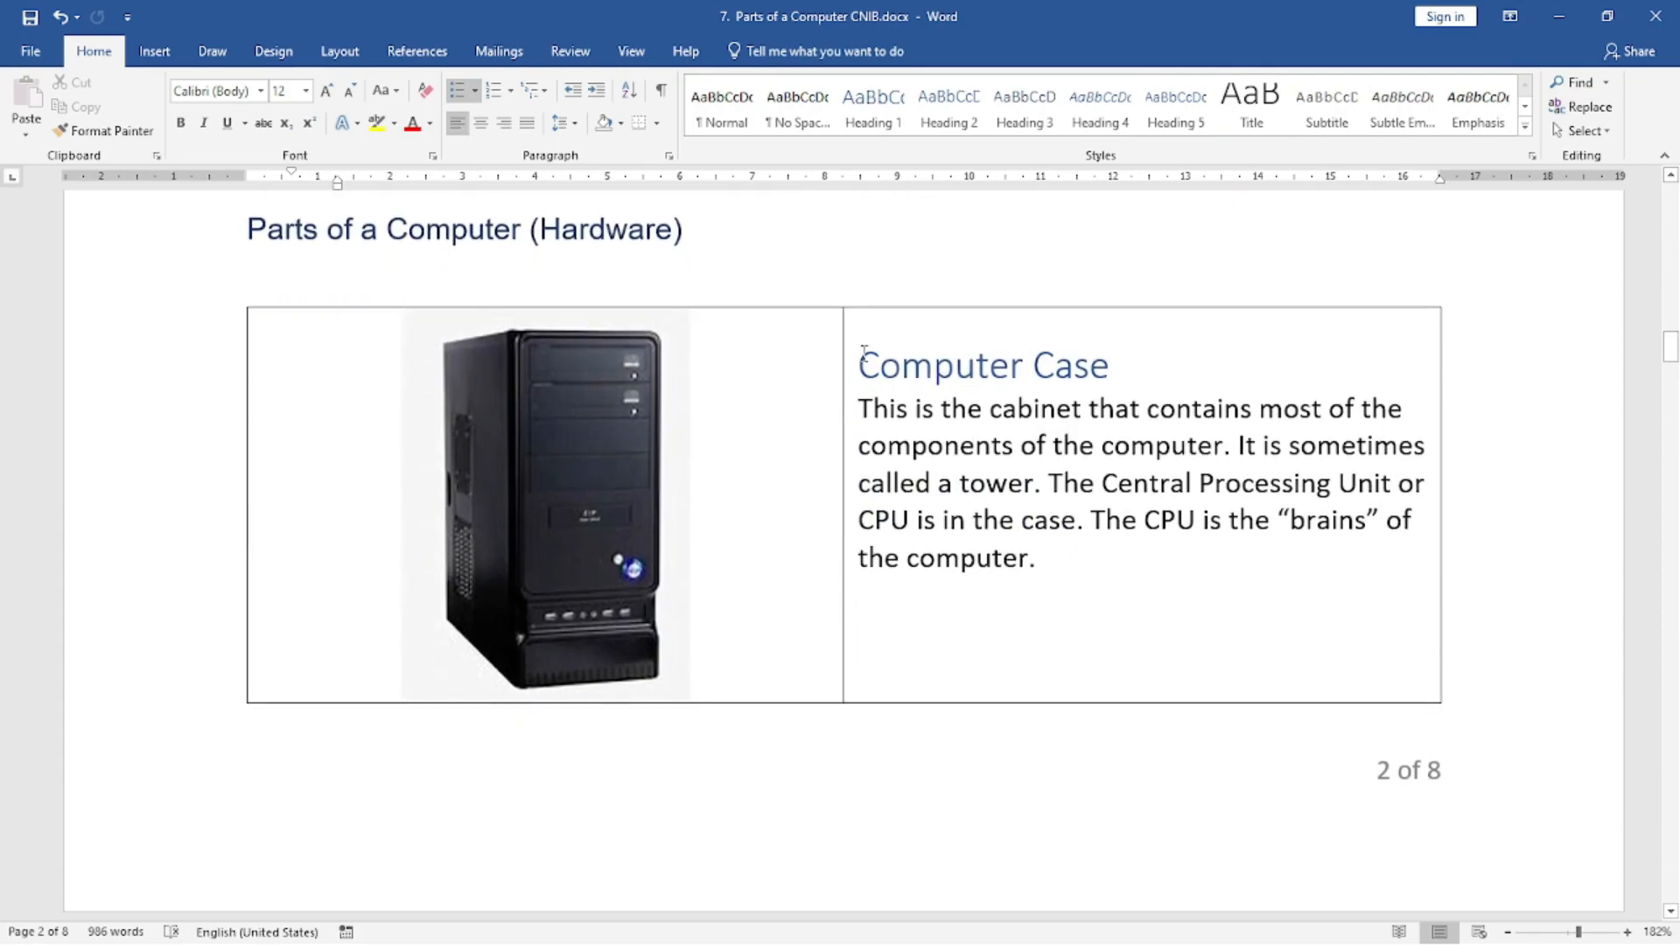
pyautogui.moveTo(867, 359); pyautogui.dragTo(1109, 562)
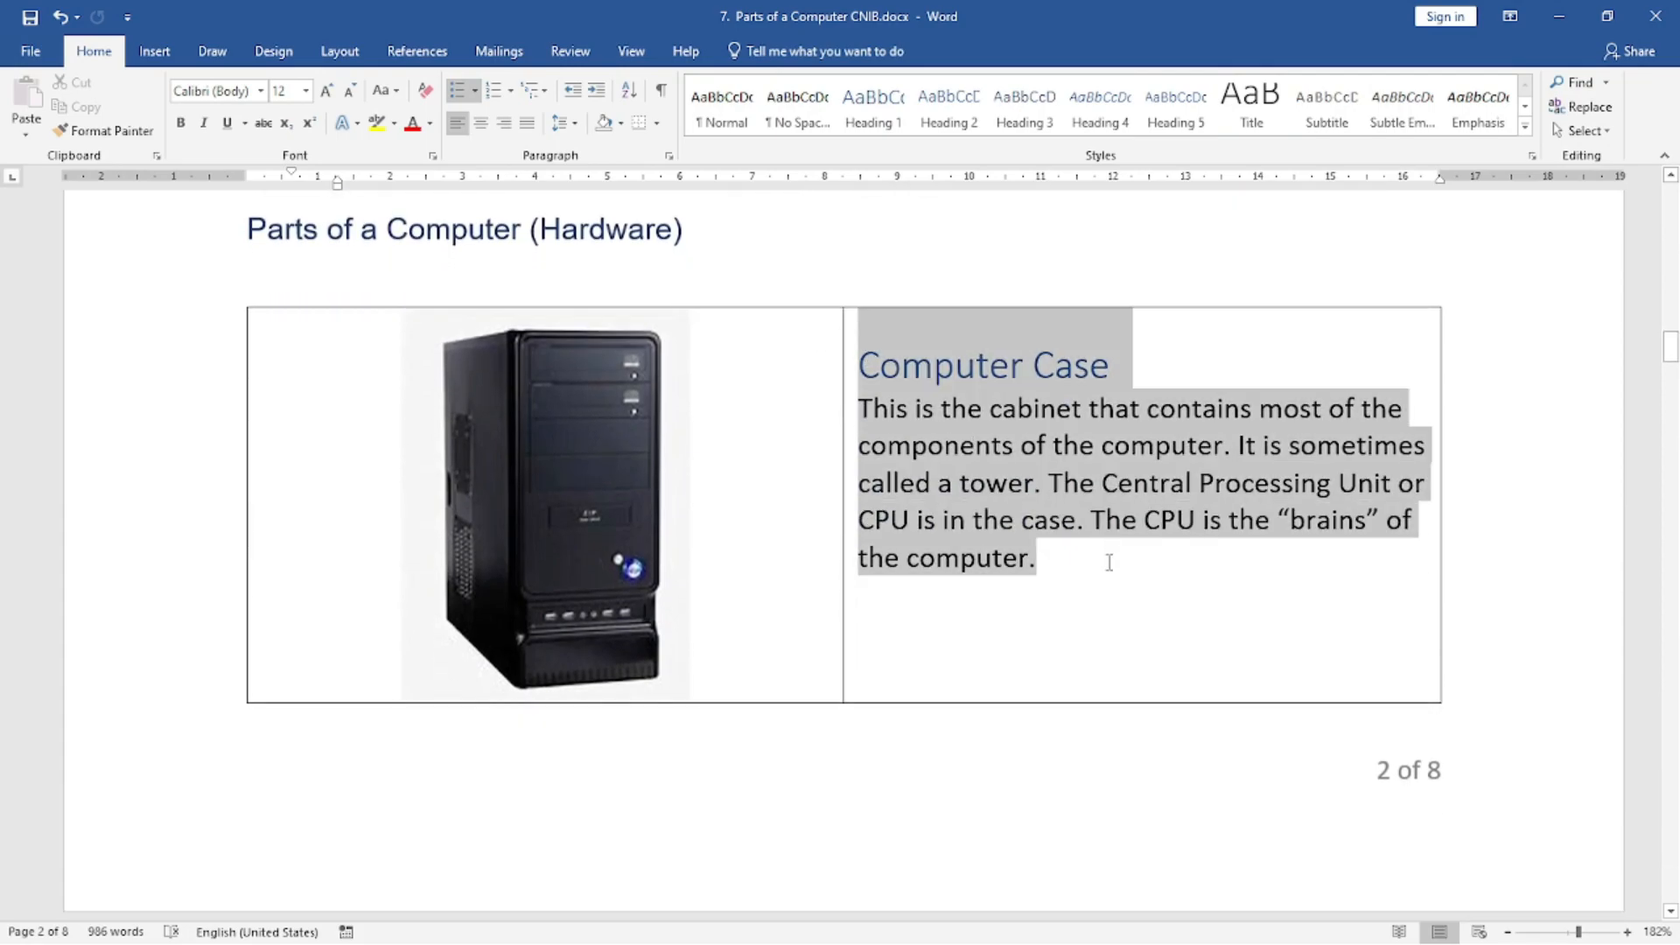
pyautogui.click(154, 51)
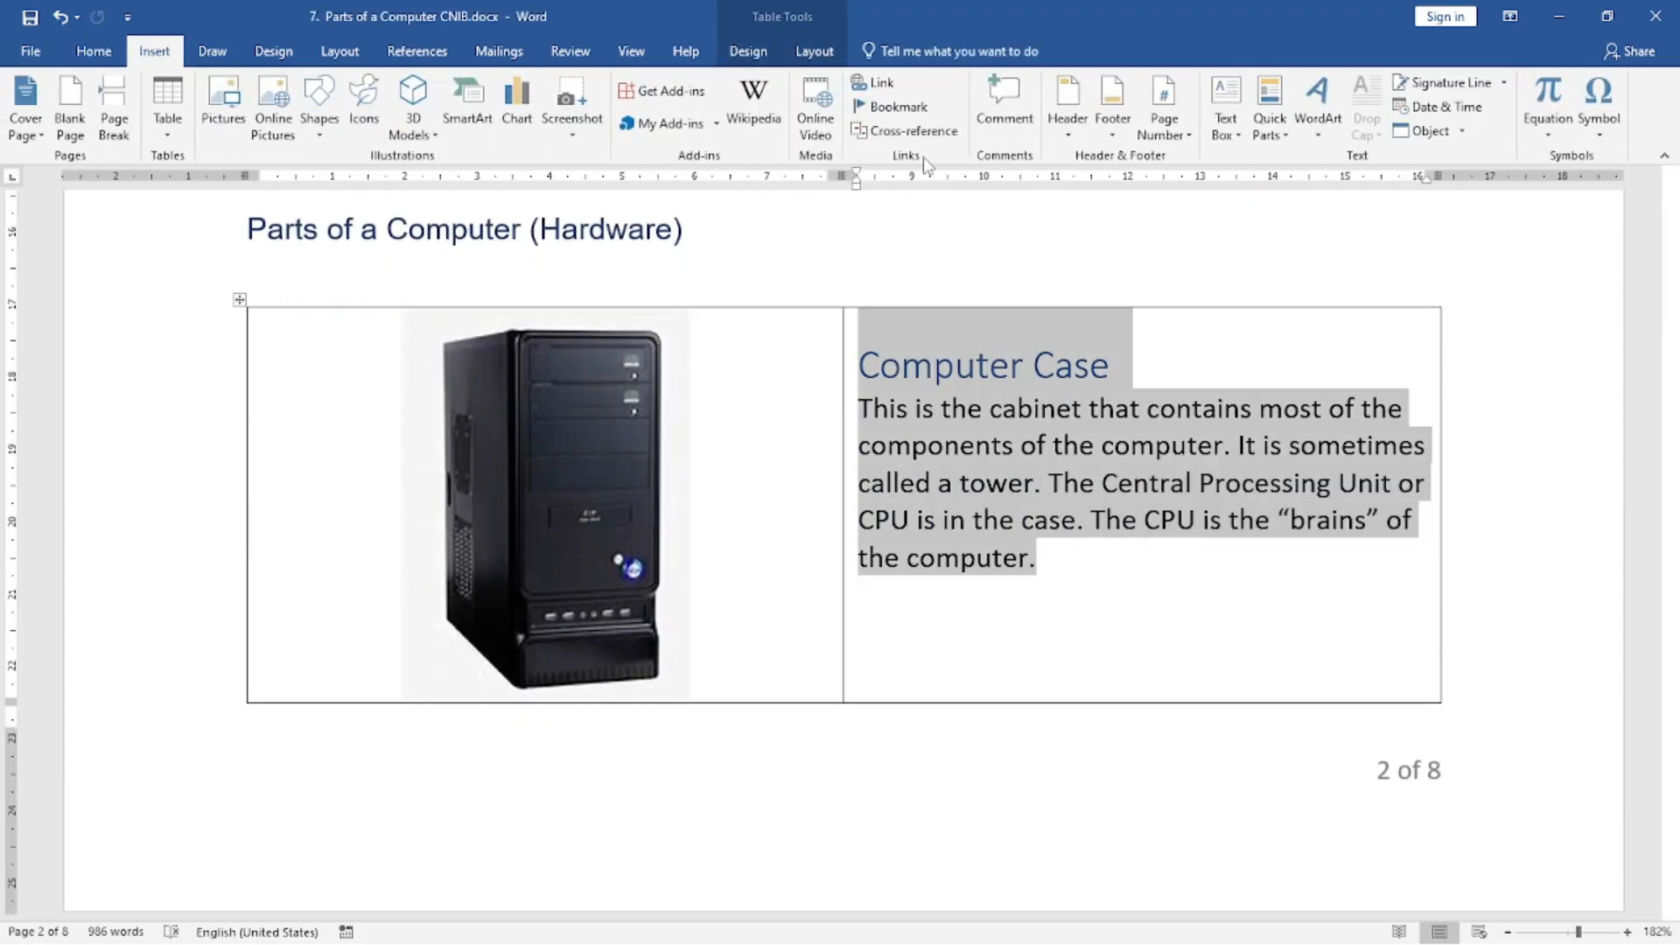
pyautogui.click(1004, 105)
pyautogui.click(588, 496)
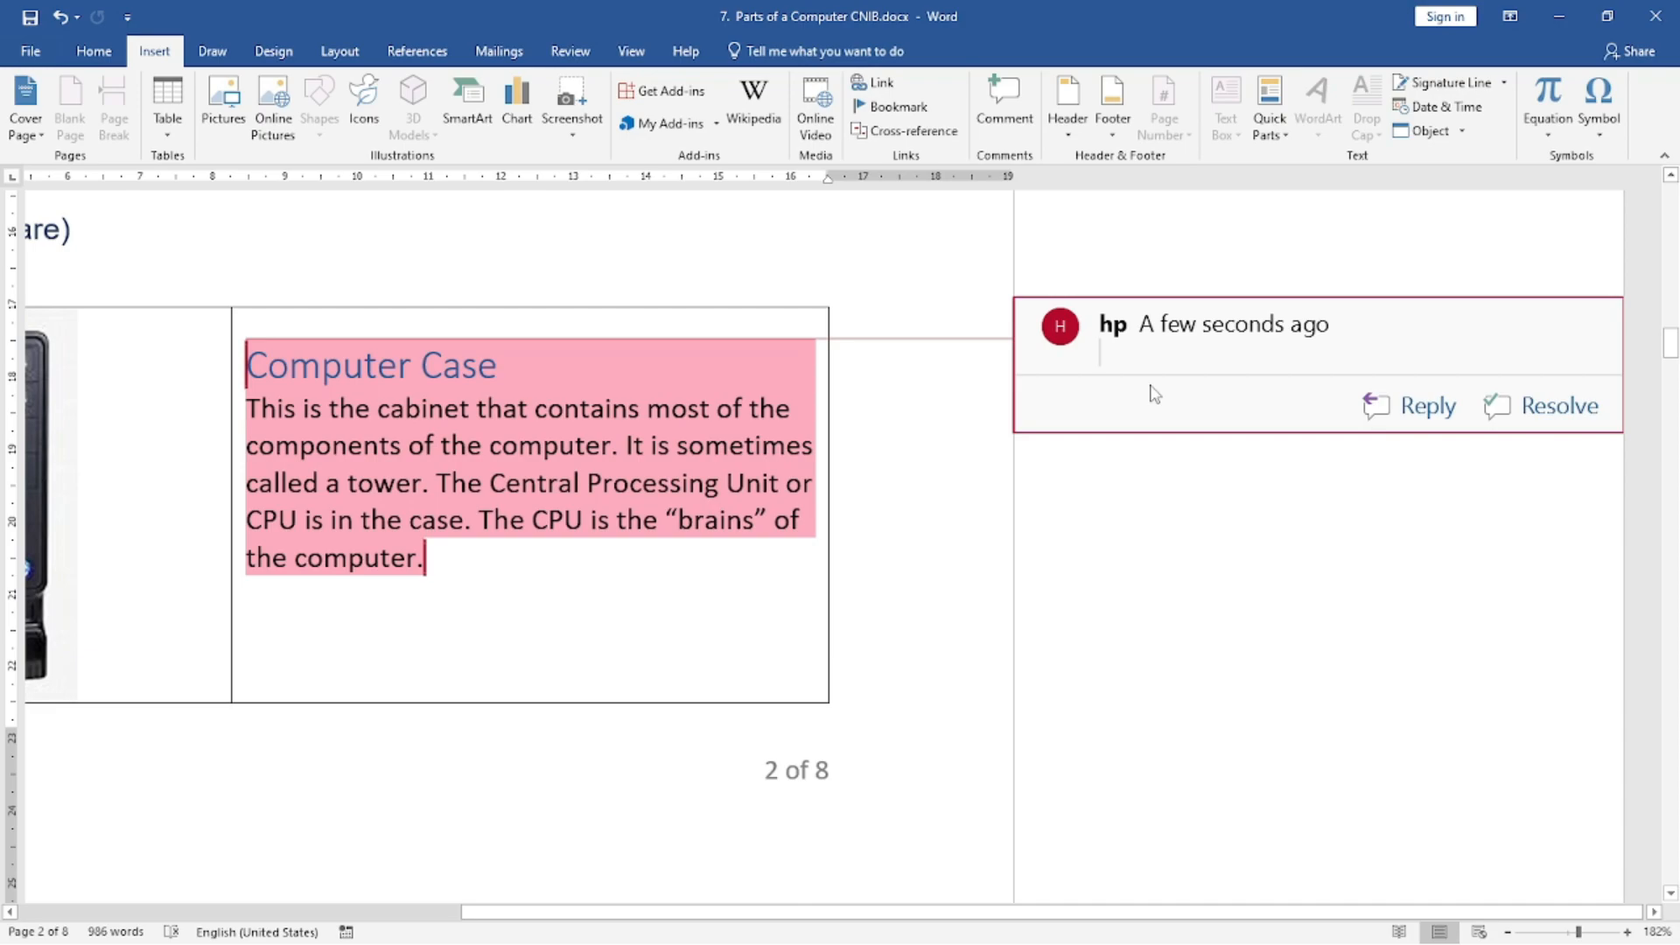
pyautogui.write('Cost')
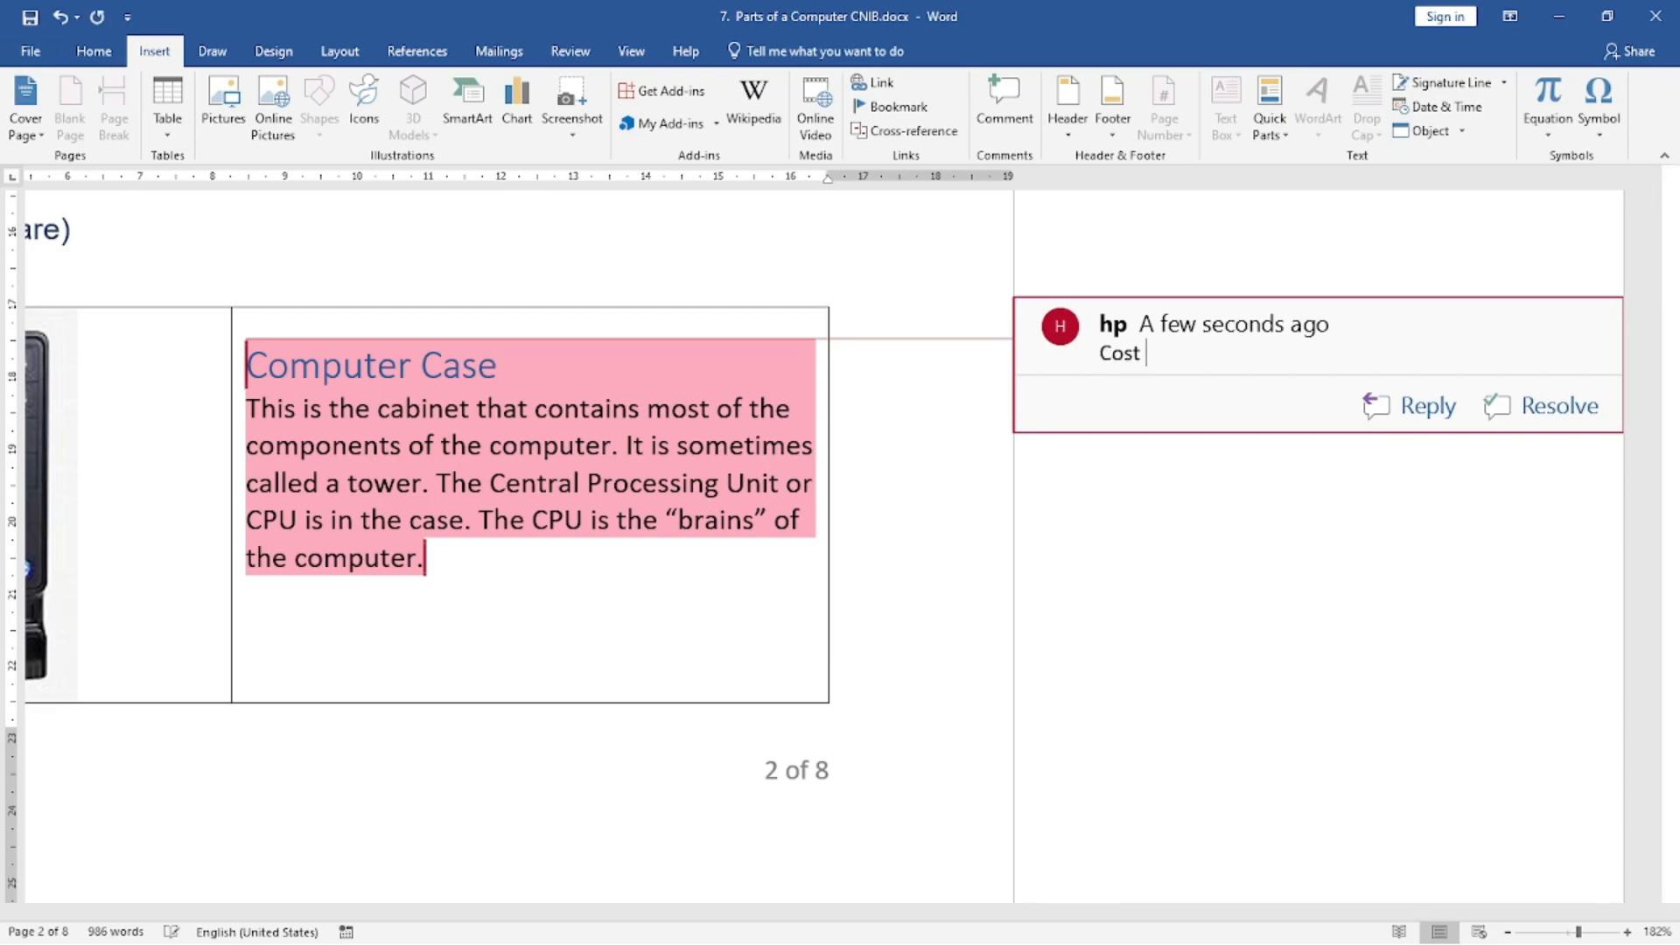
pyautogui.write('Rs 1500')
pyautogui.click(979, 404)
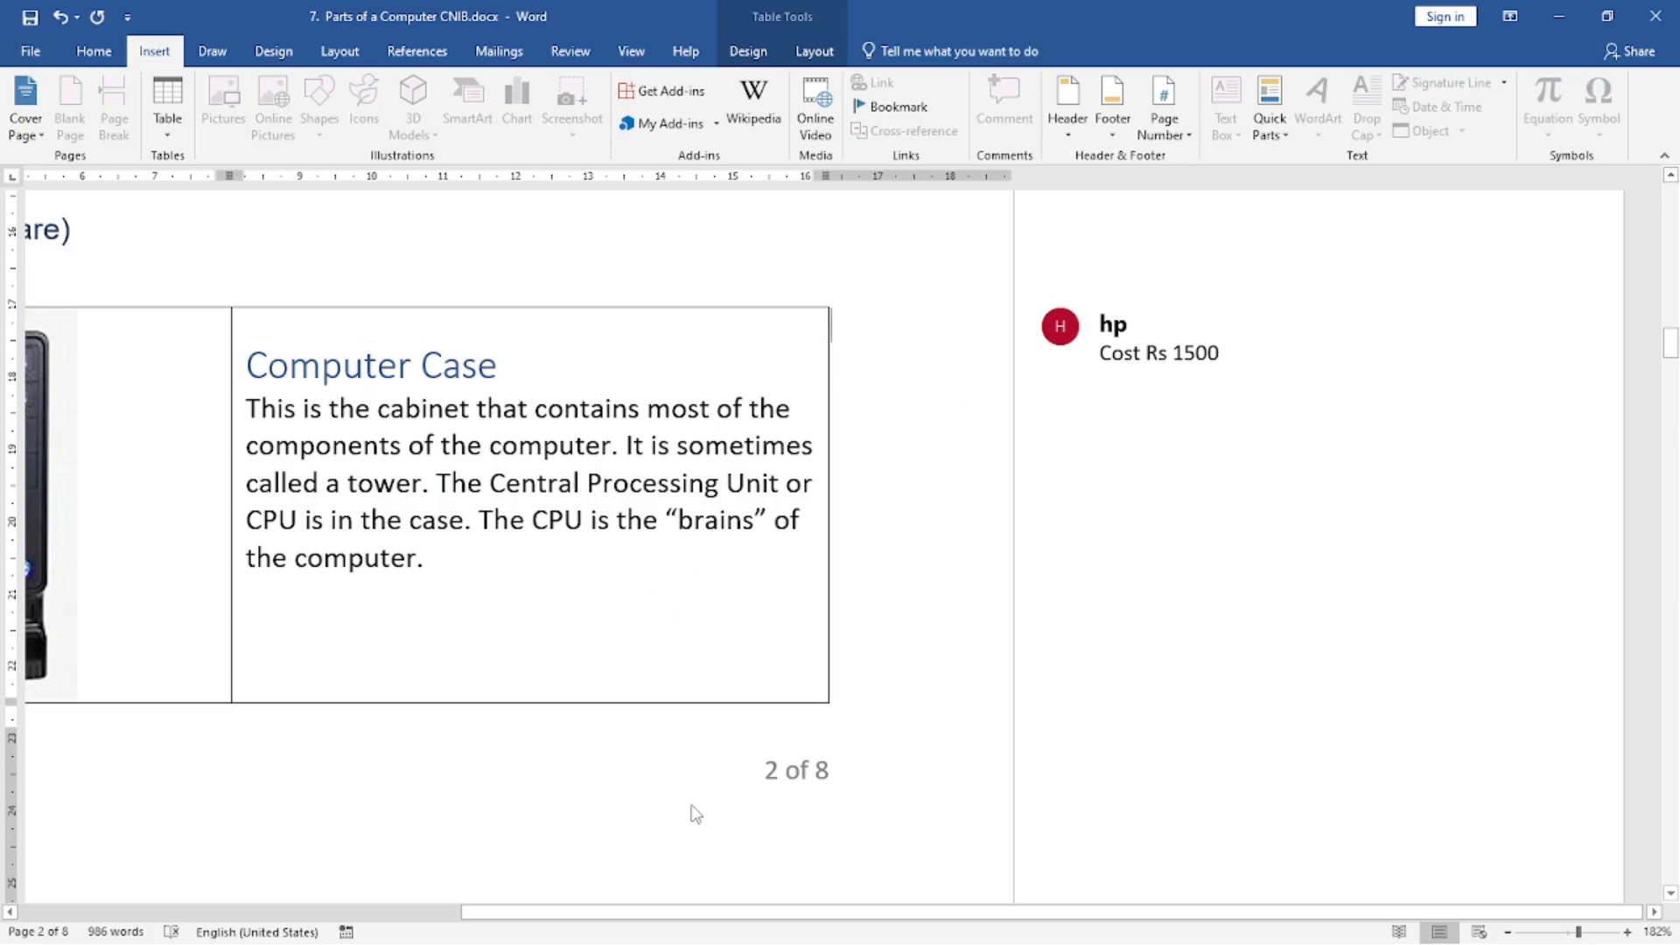
# Add the comment "Cost 5000" to the Monitor heading and description on page 3.
pyautogui.moveTo(559, 913); pyautogui.dragTo(101, 915)
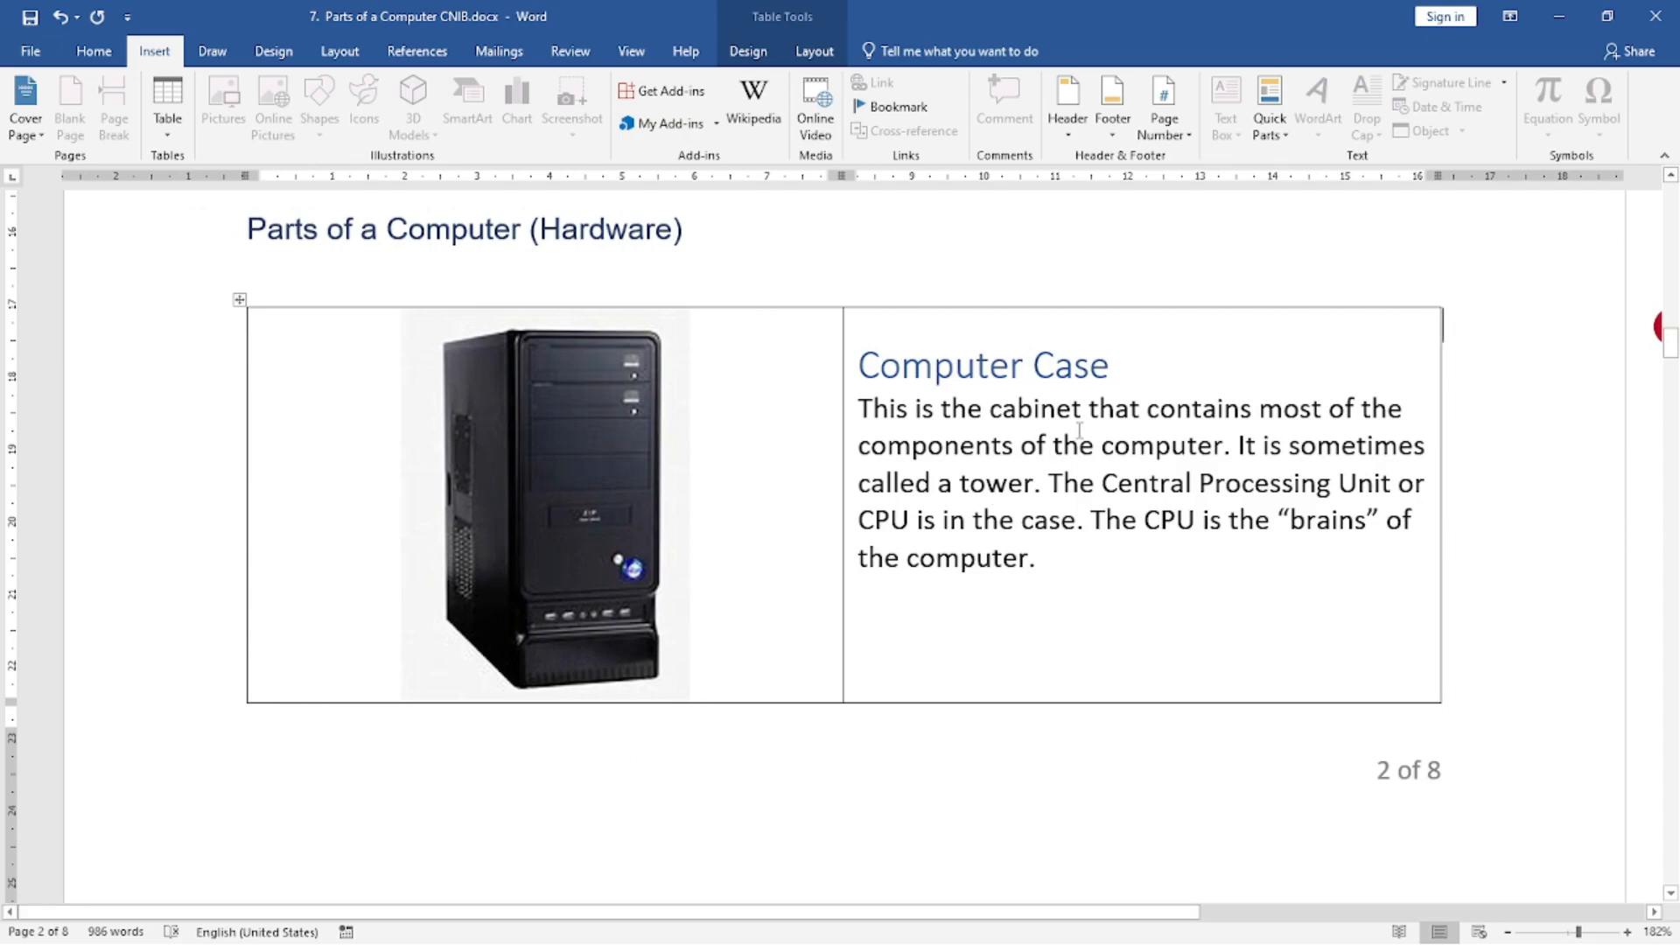
pyautogui.scroll(-5, 1080, 430)
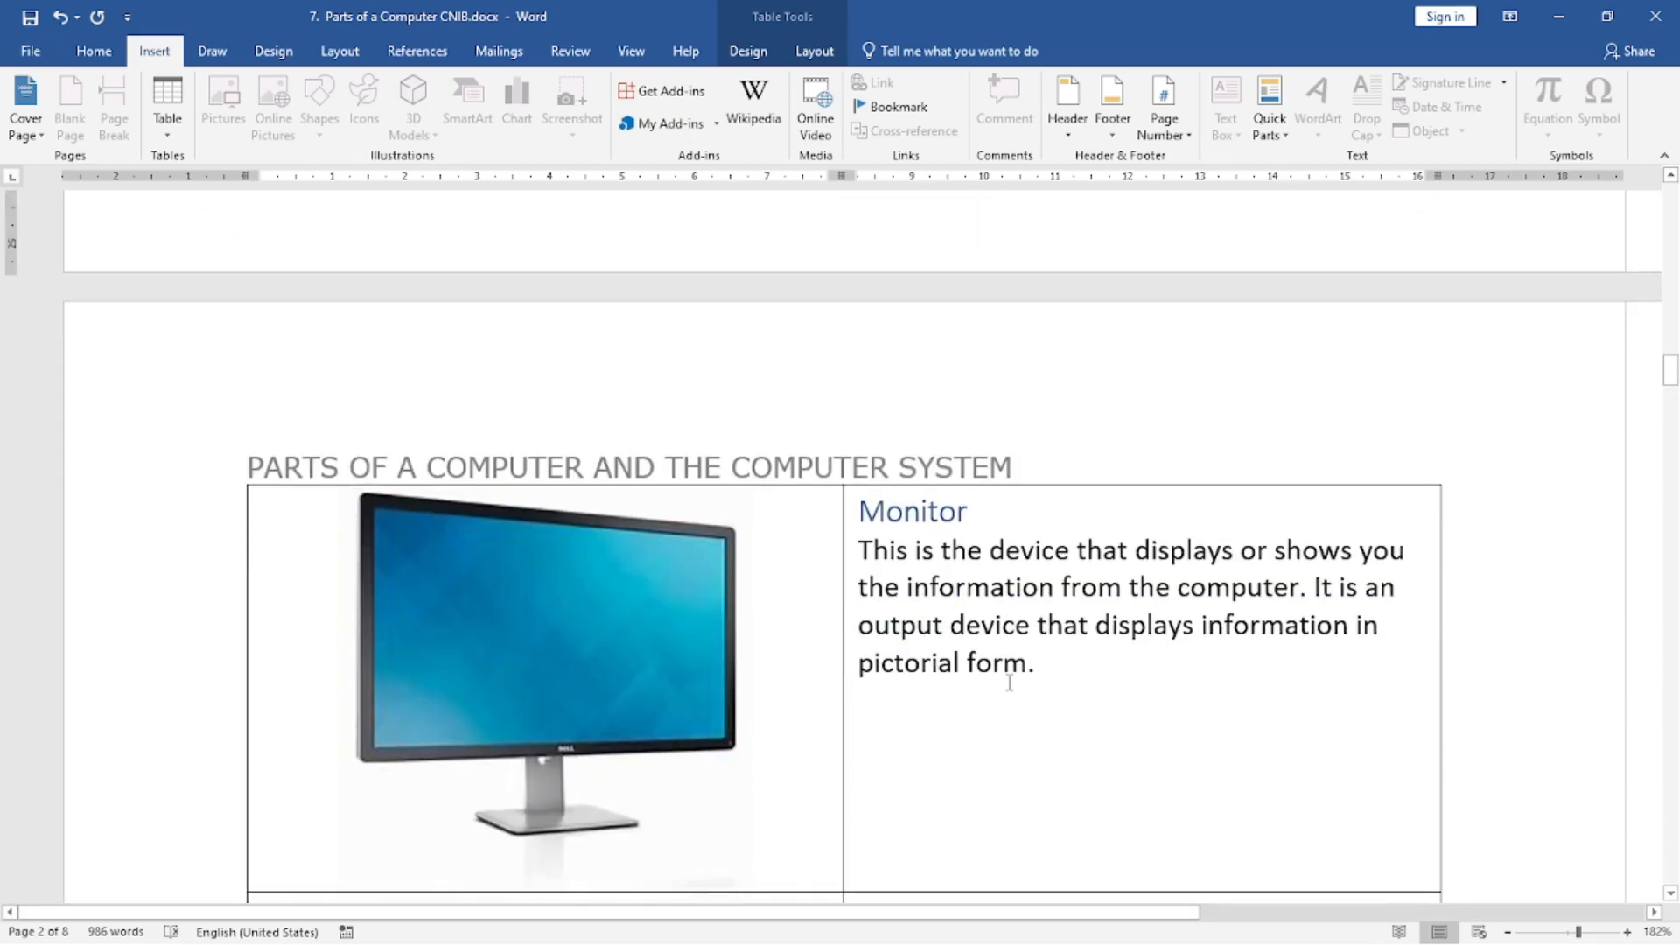
pyautogui.moveTo(1020, 661); pyautogui.dragTo(886, 530)
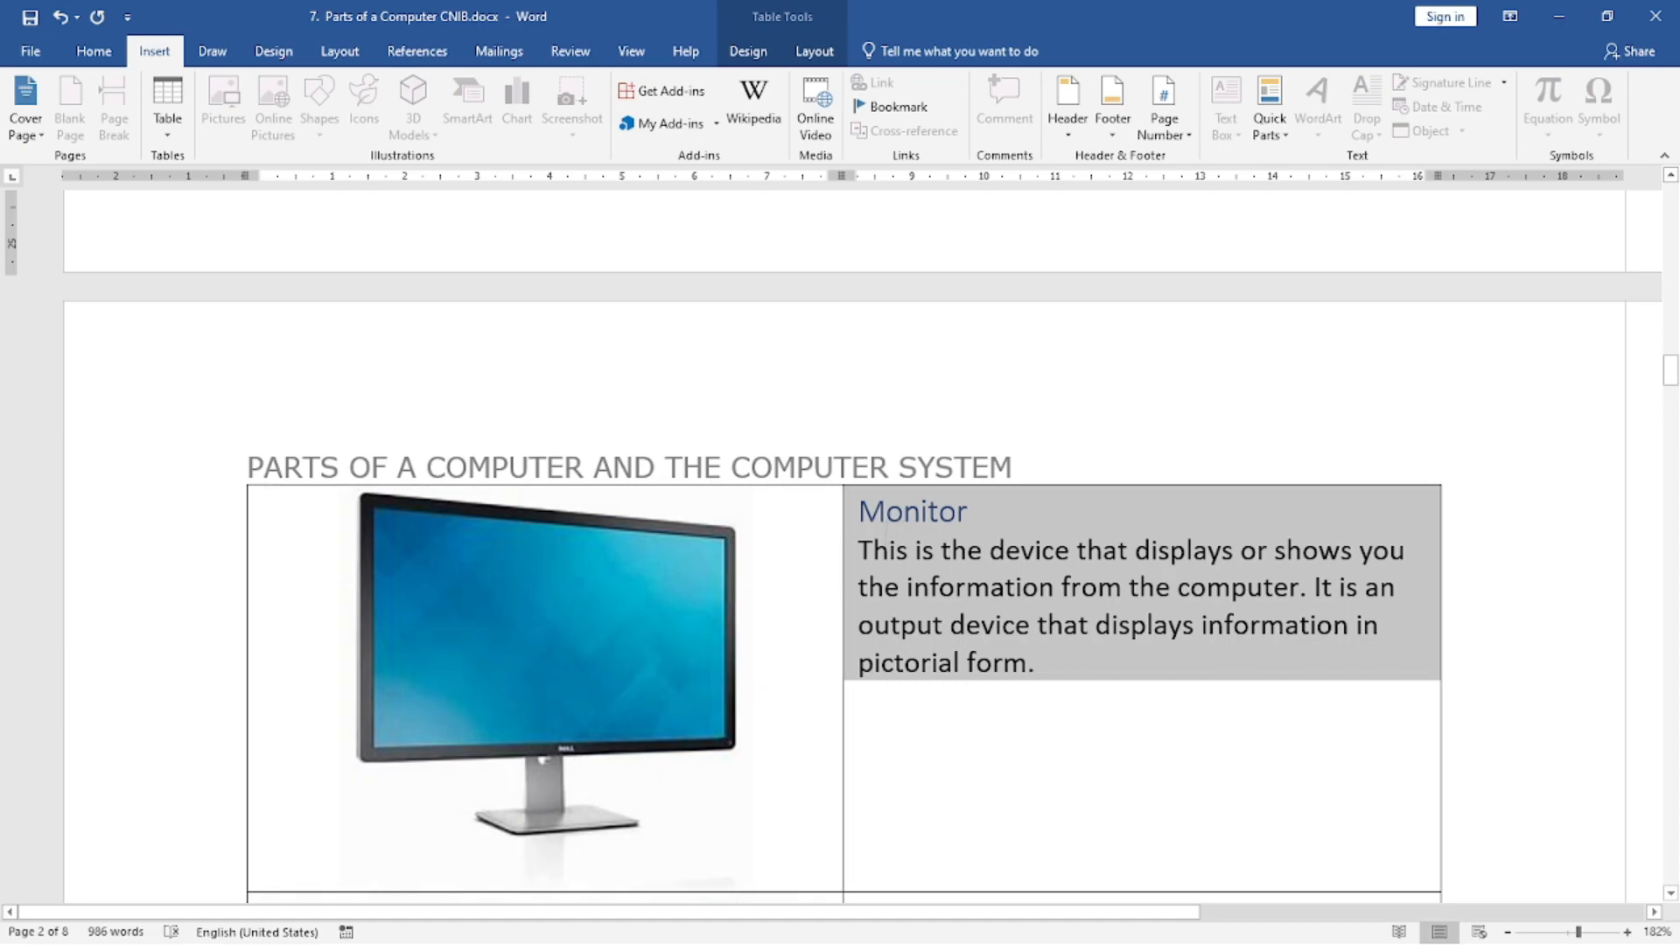
pyautogui.click(997, 105)
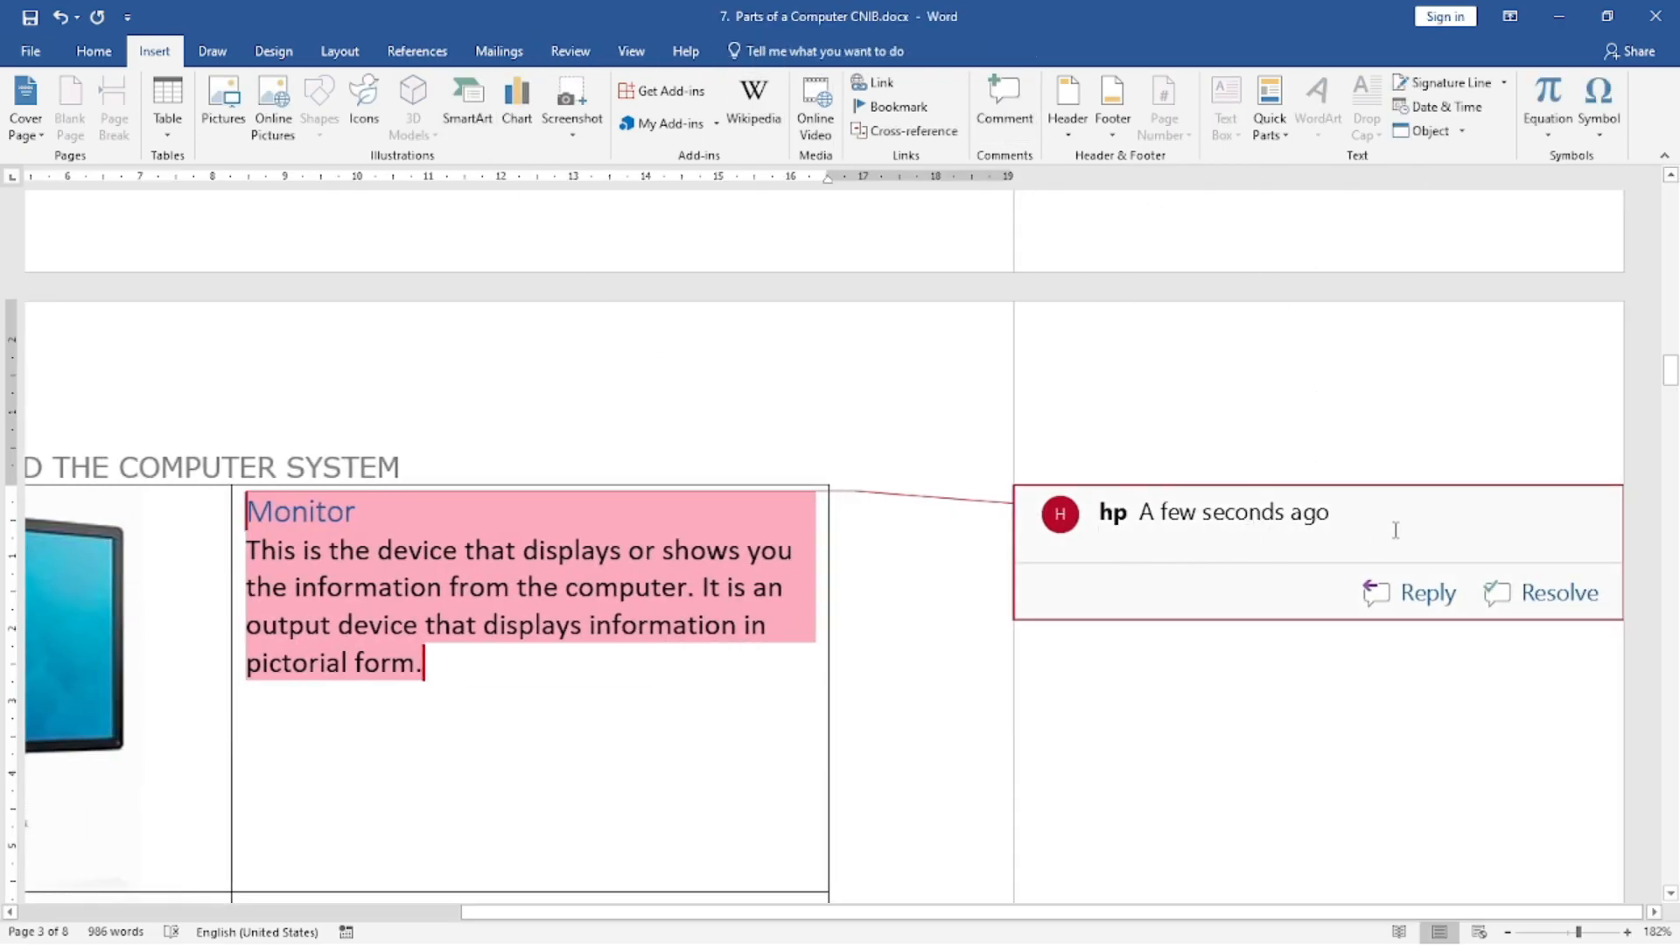
pyautogui.write('cost 5000')
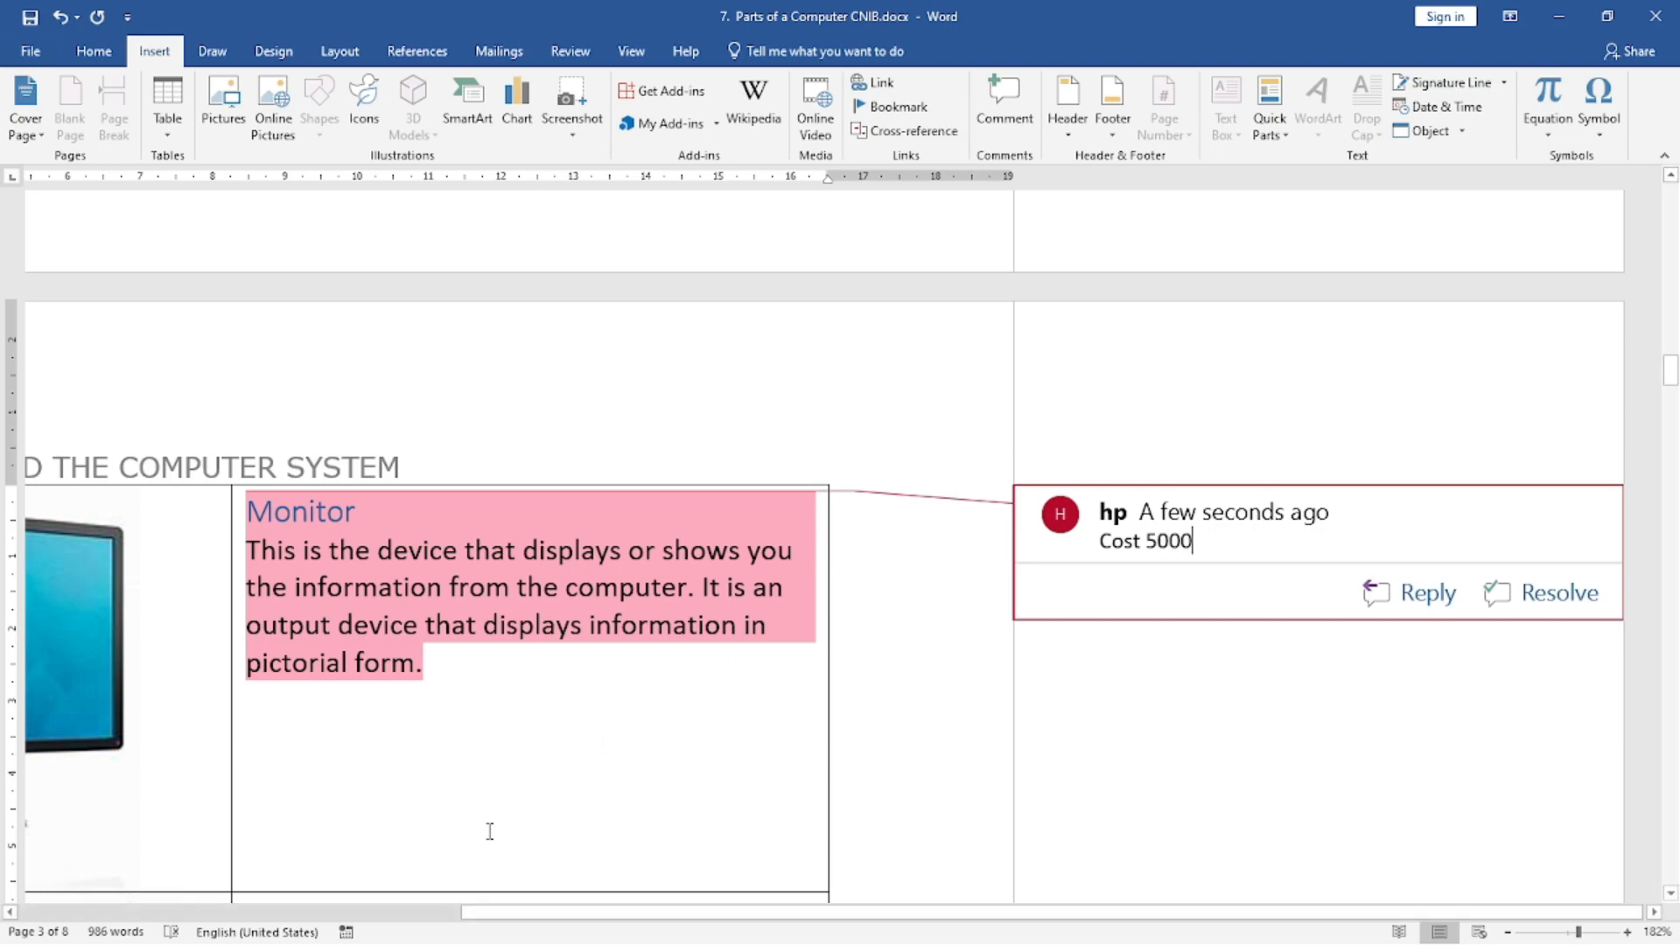
pyautogui.click(484, 797)
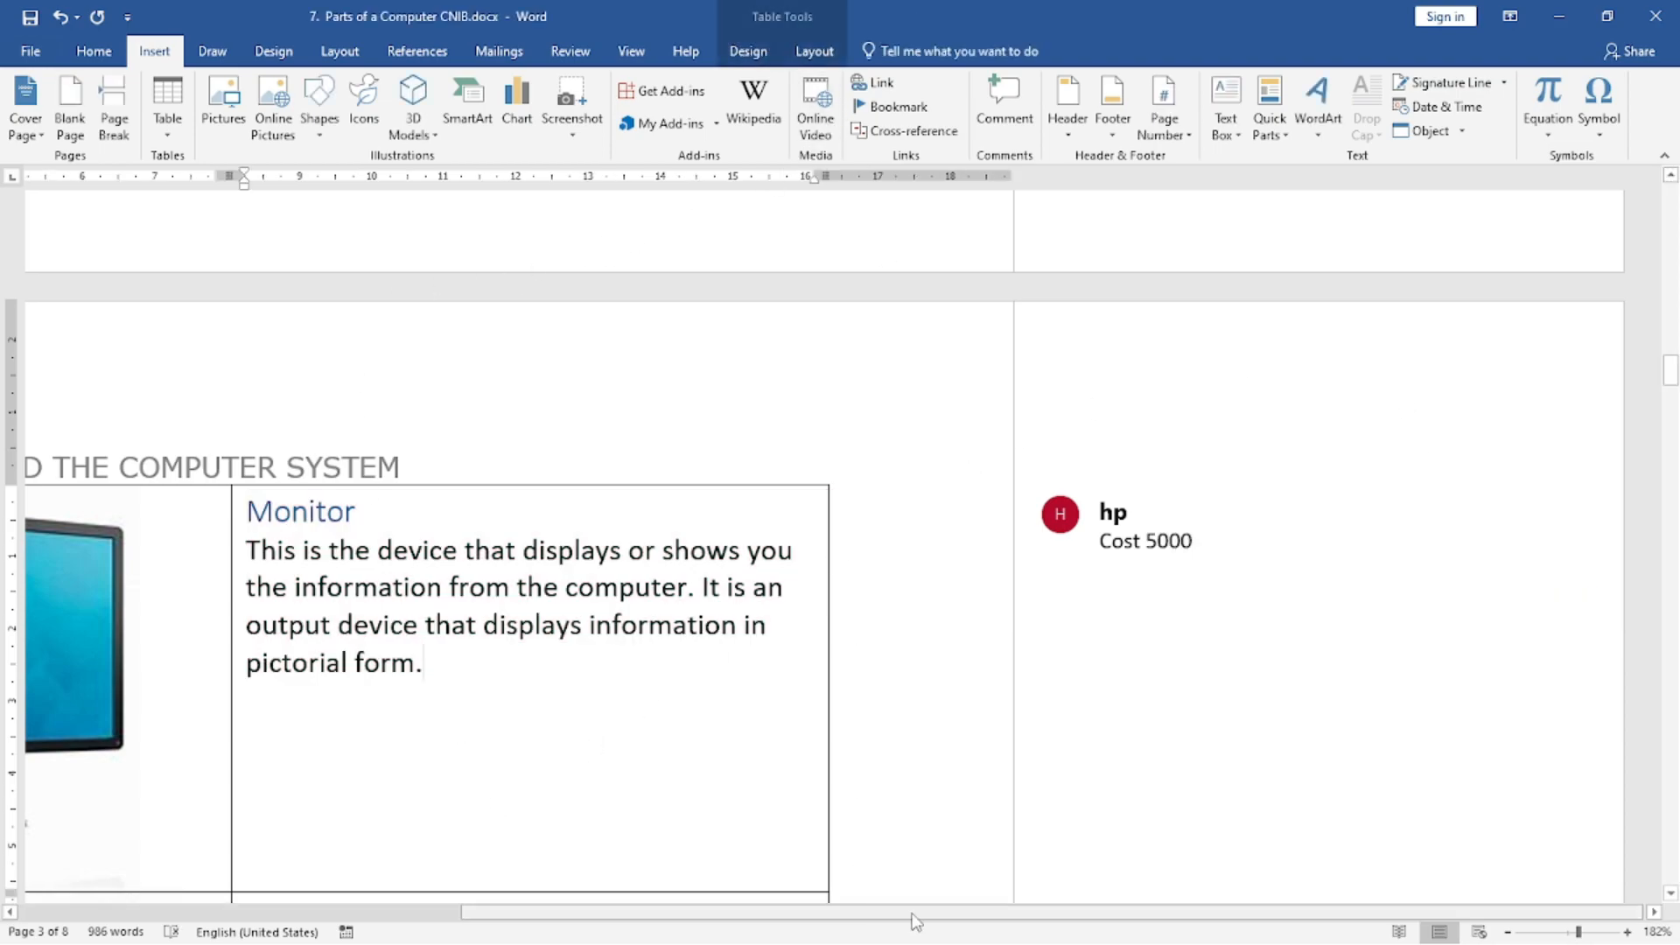
# Insert an empty comment on the word "components" in the Computer Case description.
pyautogui.moveTo(1049, 917); pyautogui.dragTo(386, 885)
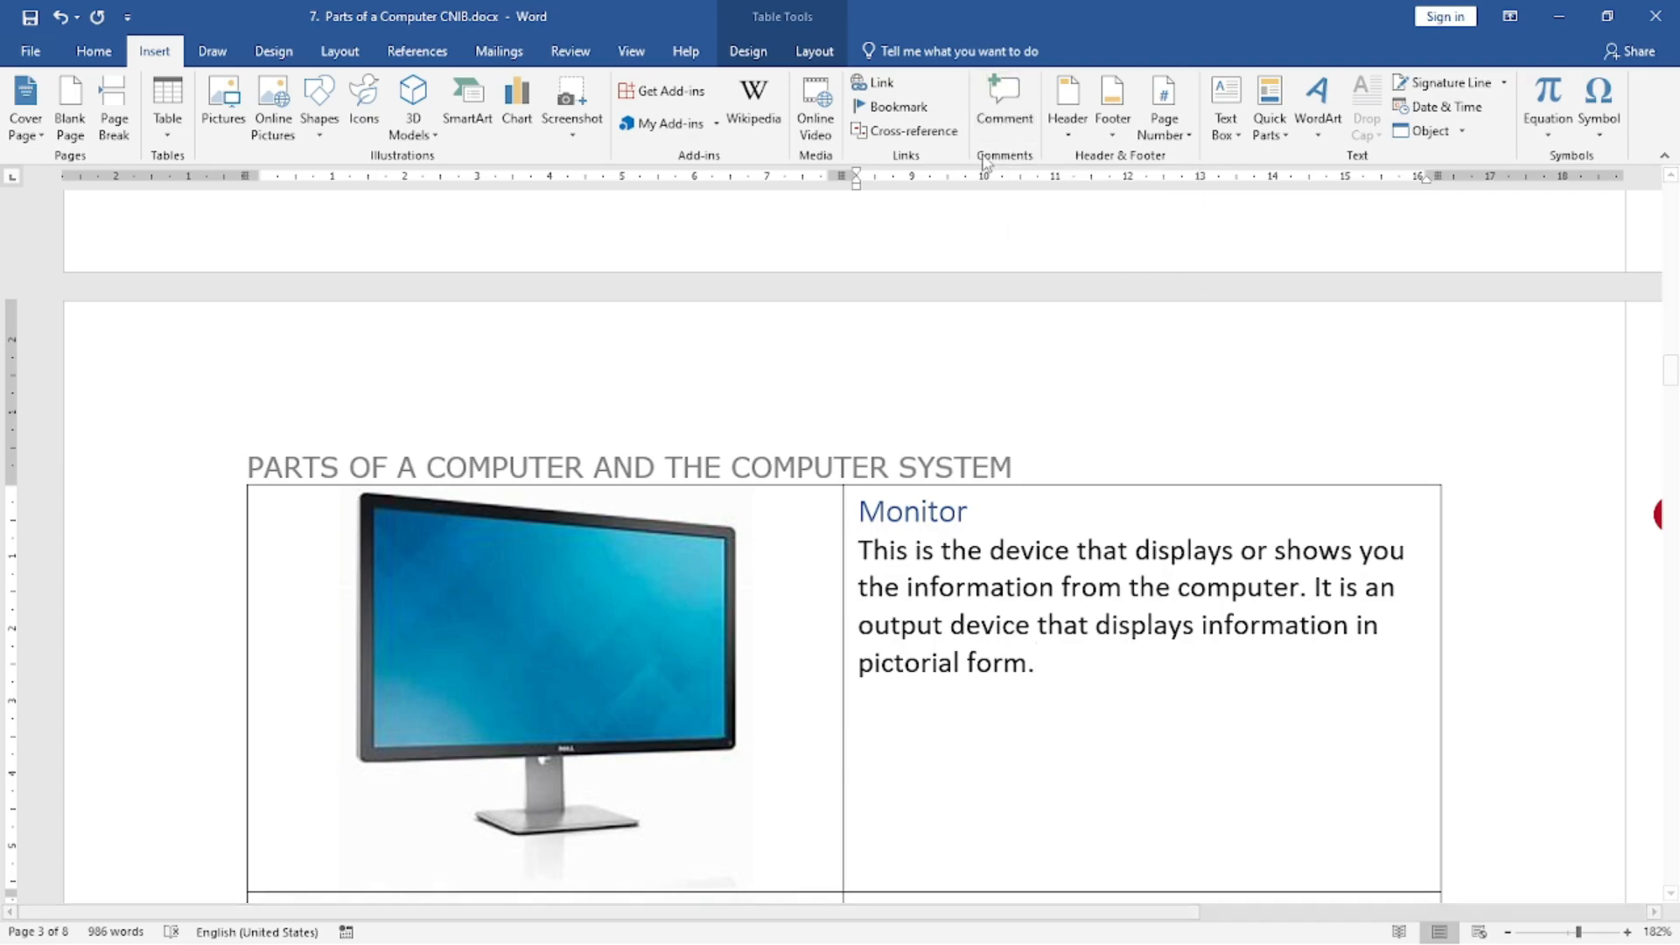
pyautogui.scroll(5, 875, 297)
pyautogui.scroll(4, 848, 313)
pyautogui.click(1004, 626)
pyautogui.scroll(3, 787, 472)
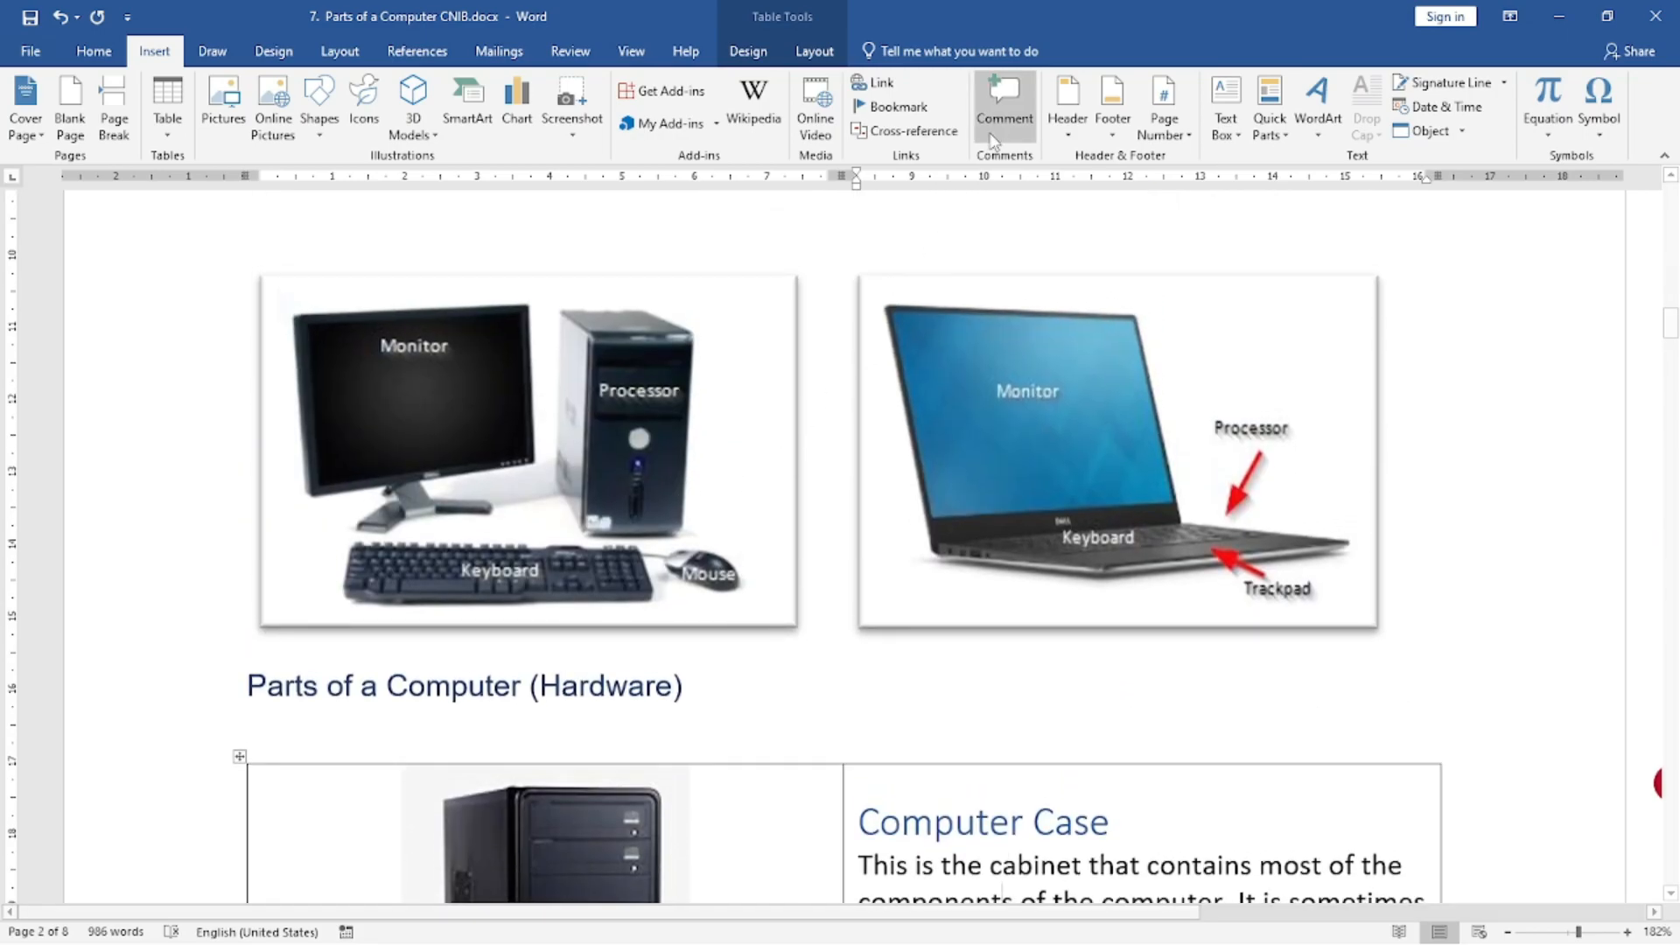
pyautogui.click(1001, 131)
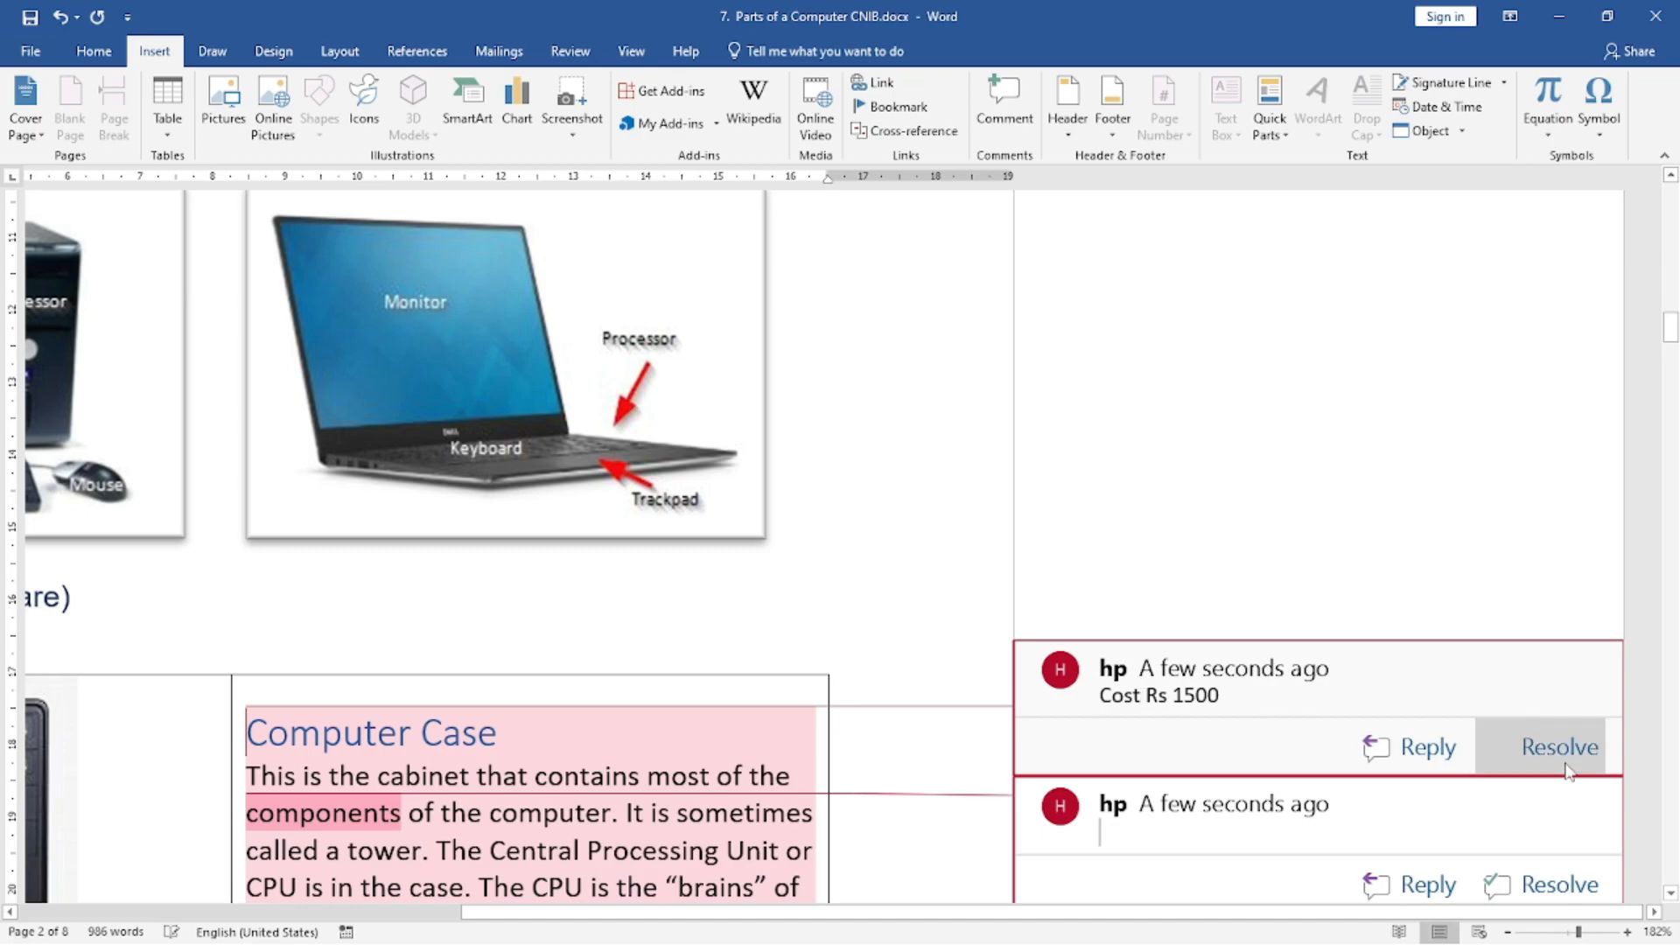
# Resolve the "Cost Rs 1500" comment and the empty comment on the Computer Case text, and return to the body text.
pyautogui.click(1563, 757)
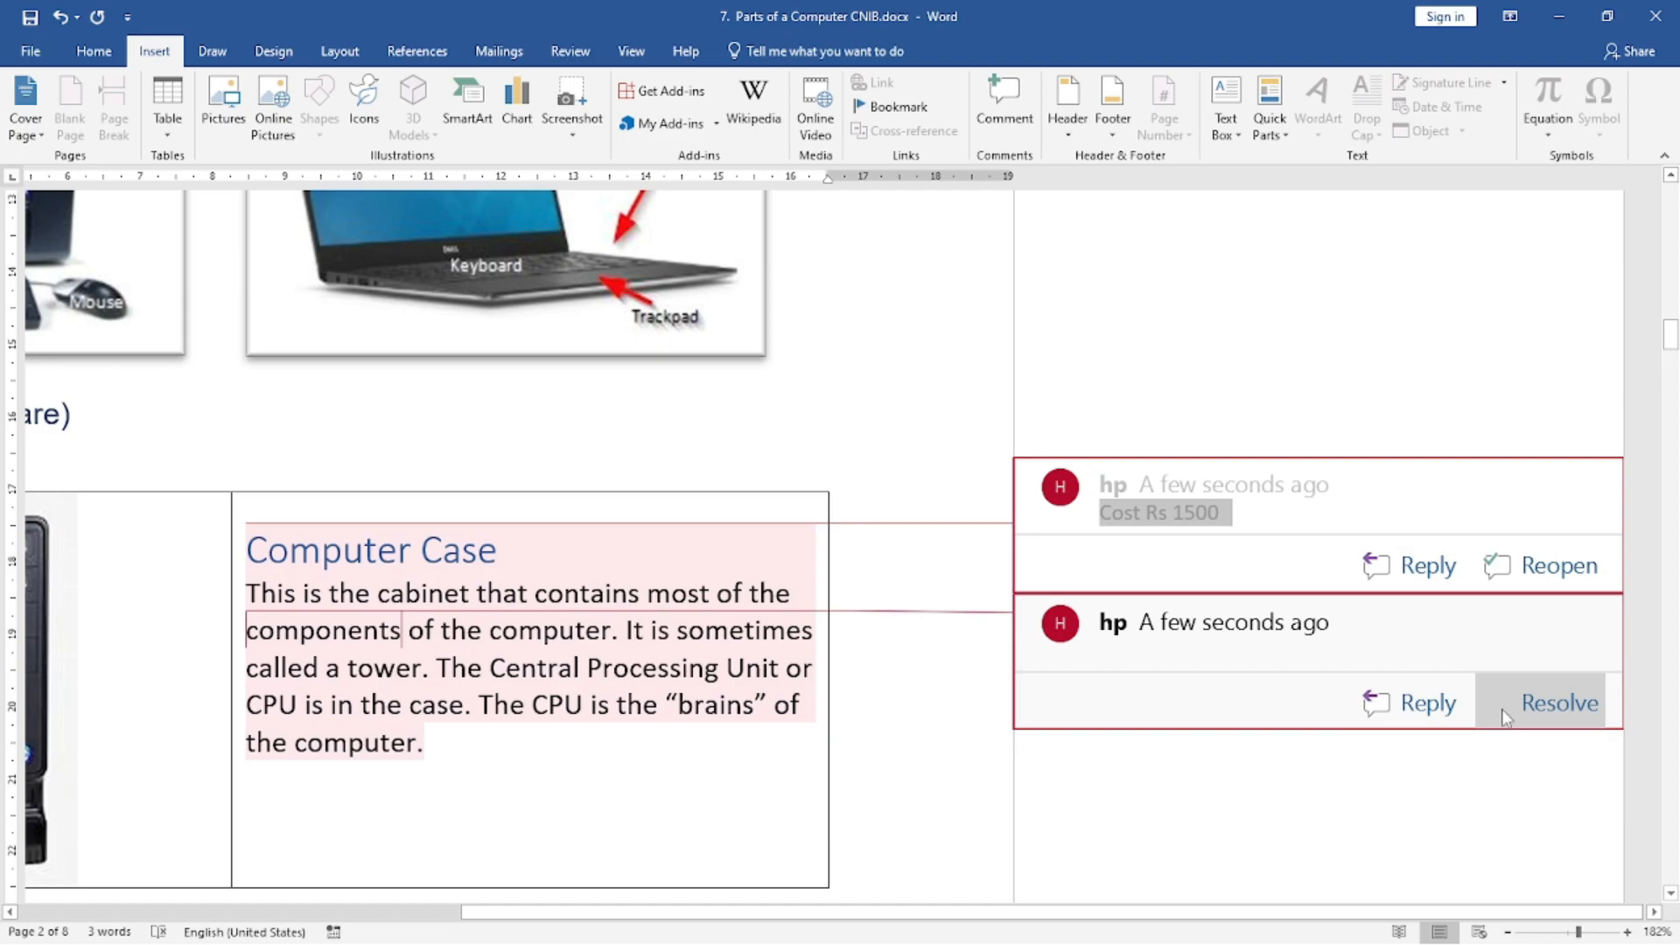
pyautogui.click(1540, 702)
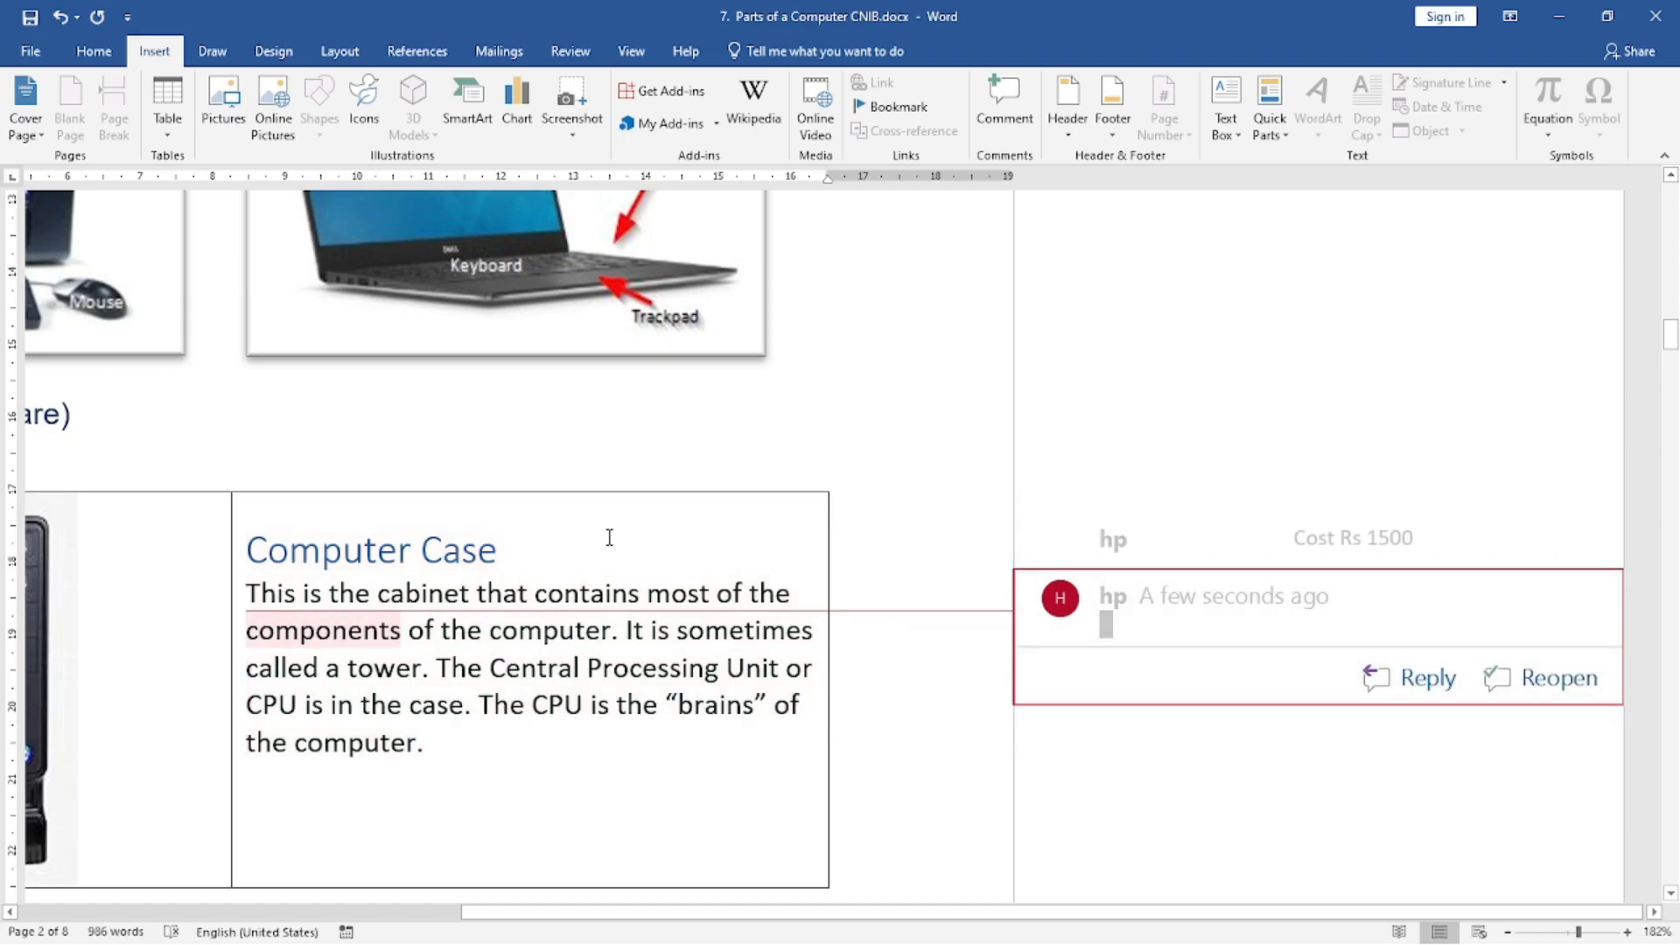
pyautogui.scroll(-3, 720, 670)
pyautogui.moveTo(1012, 910); pyautogui.dragTo(477, 822)
pyautogui.scroll(5, 929, 584)
pyautogui.click(983, 684)
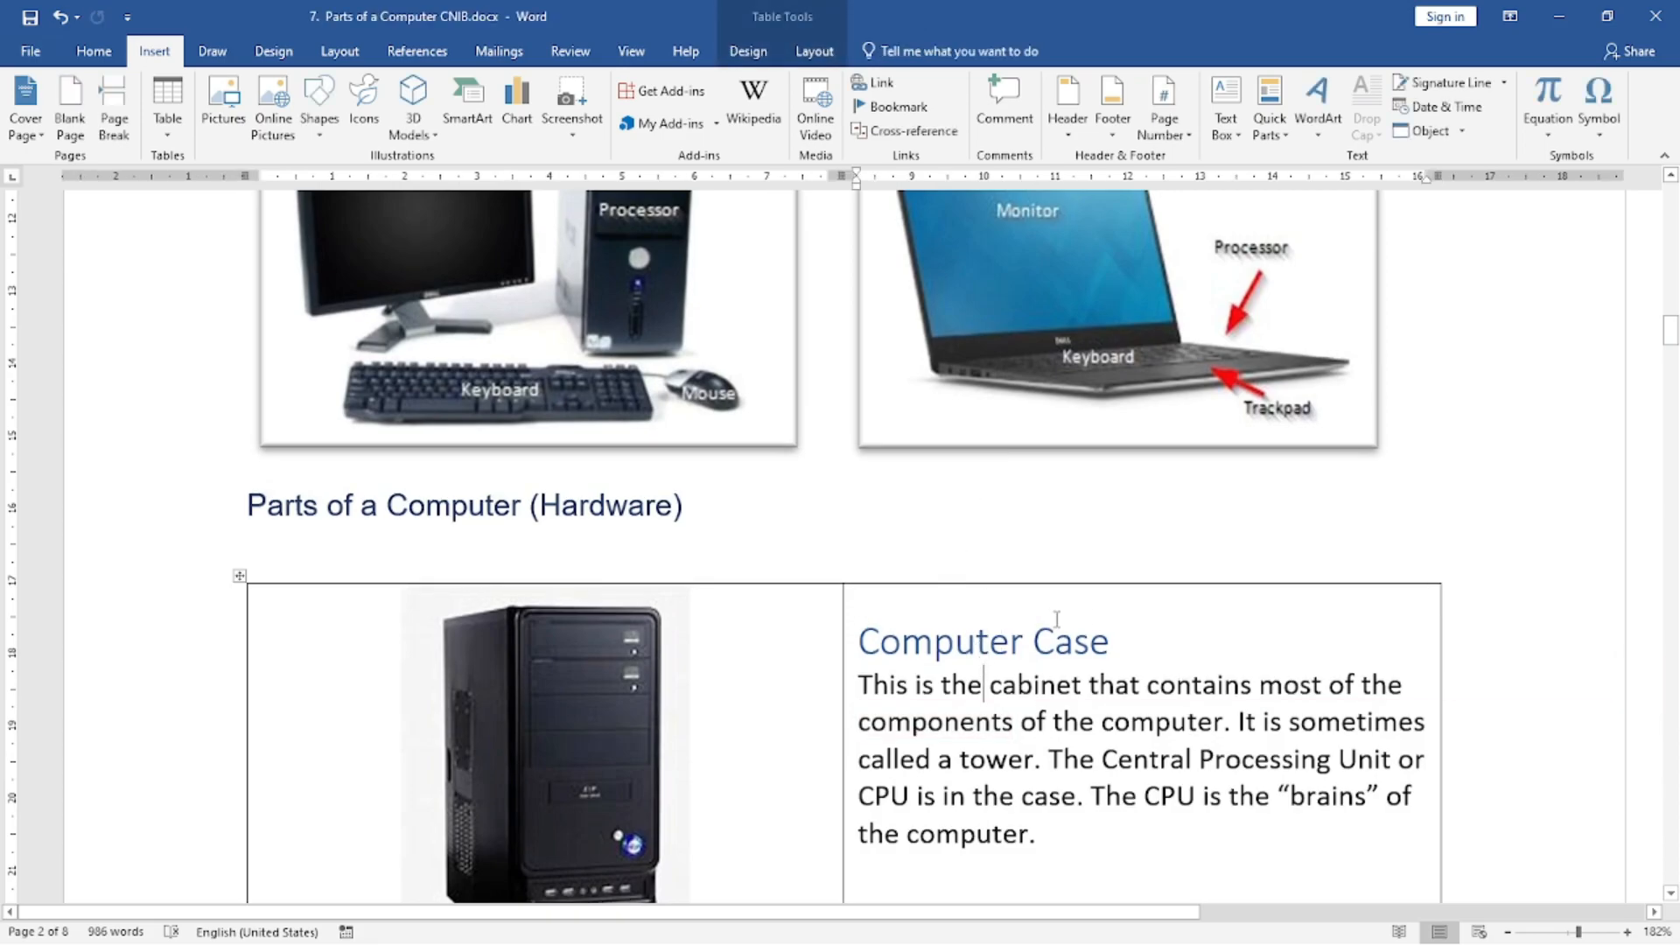
# View the gallery of built-in headers and close it without choosing one.
pyautogui.scroll(1, 1099, 623)
pyautogui.scroll(-2, 1100, 623)
pyautogui.moveTo(1094, 910)
pyautogui.mouseDown()
pyautogui.moveTo(1412, 910)
pyautogui.moveTo(1103, 910)
pyautogui.mouseUp()
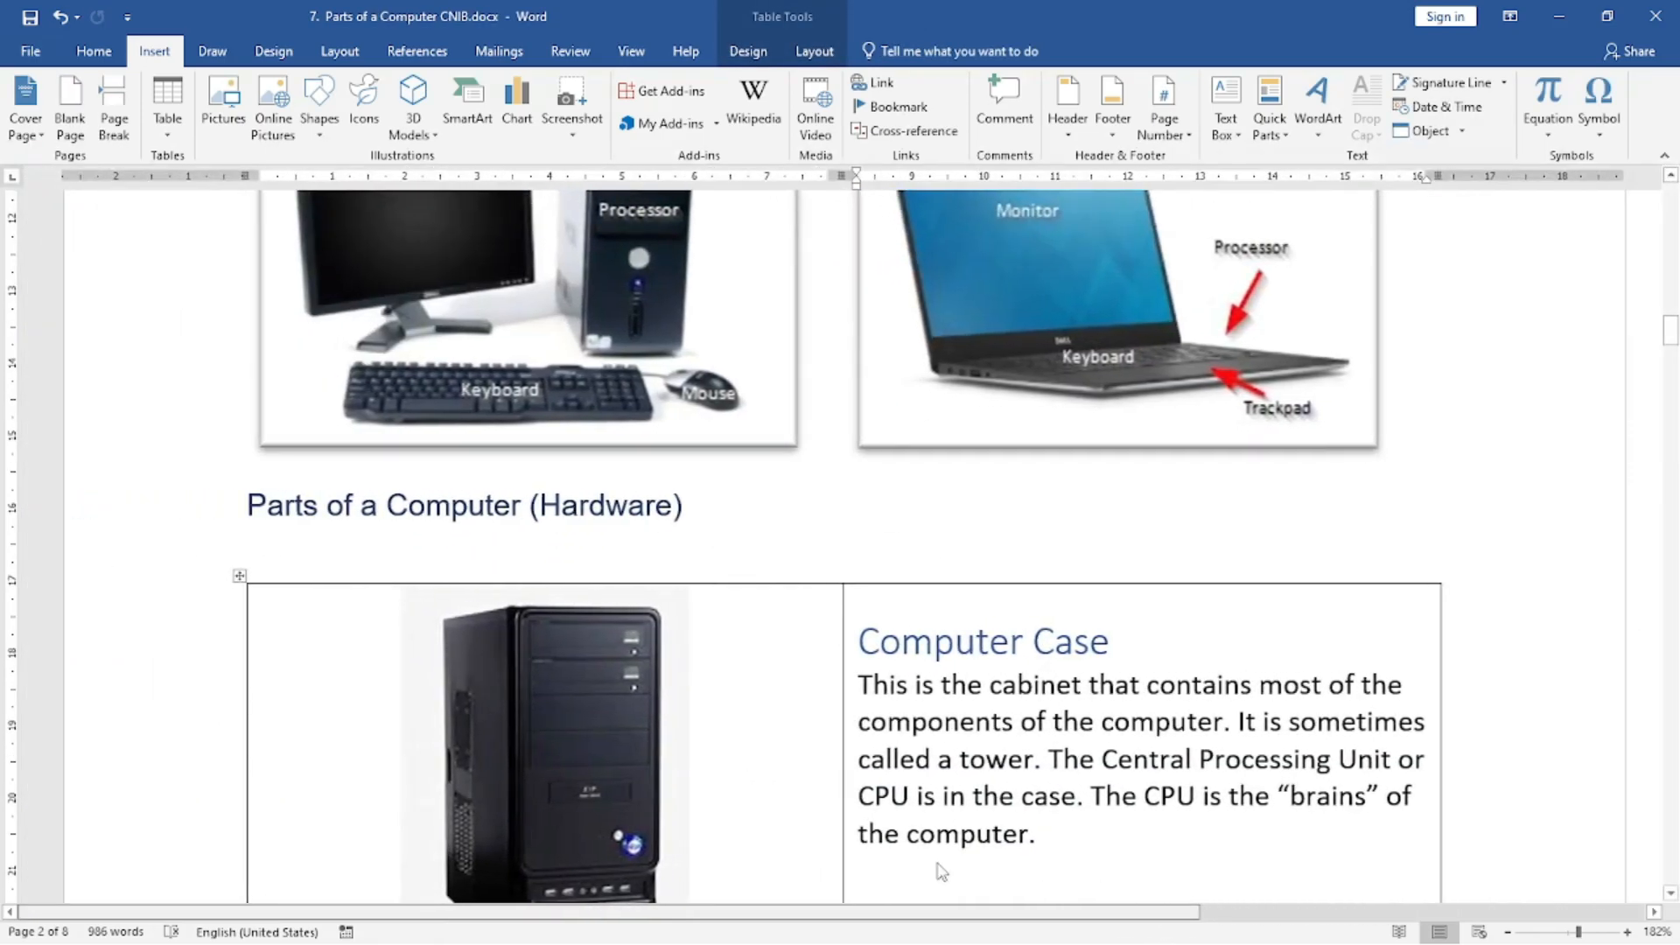
pyautogui.scroll(7, 1111, 487)
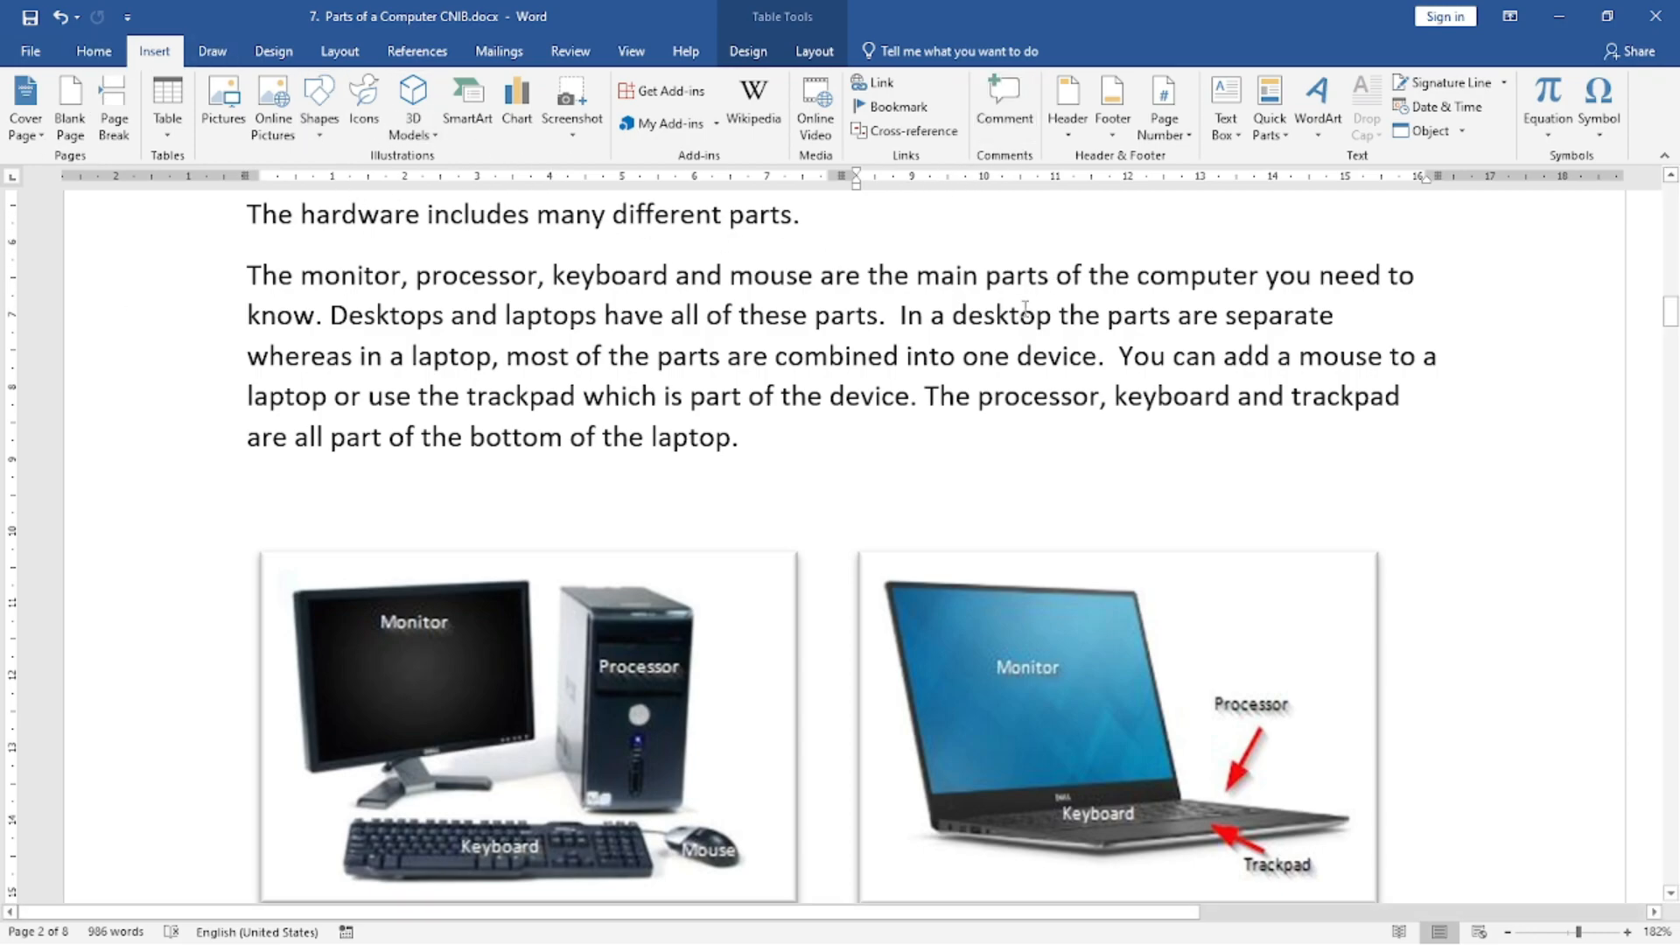
pyautogui.scroll(1, 888, 439)
pyautogui.scroll(10, 889, 439)
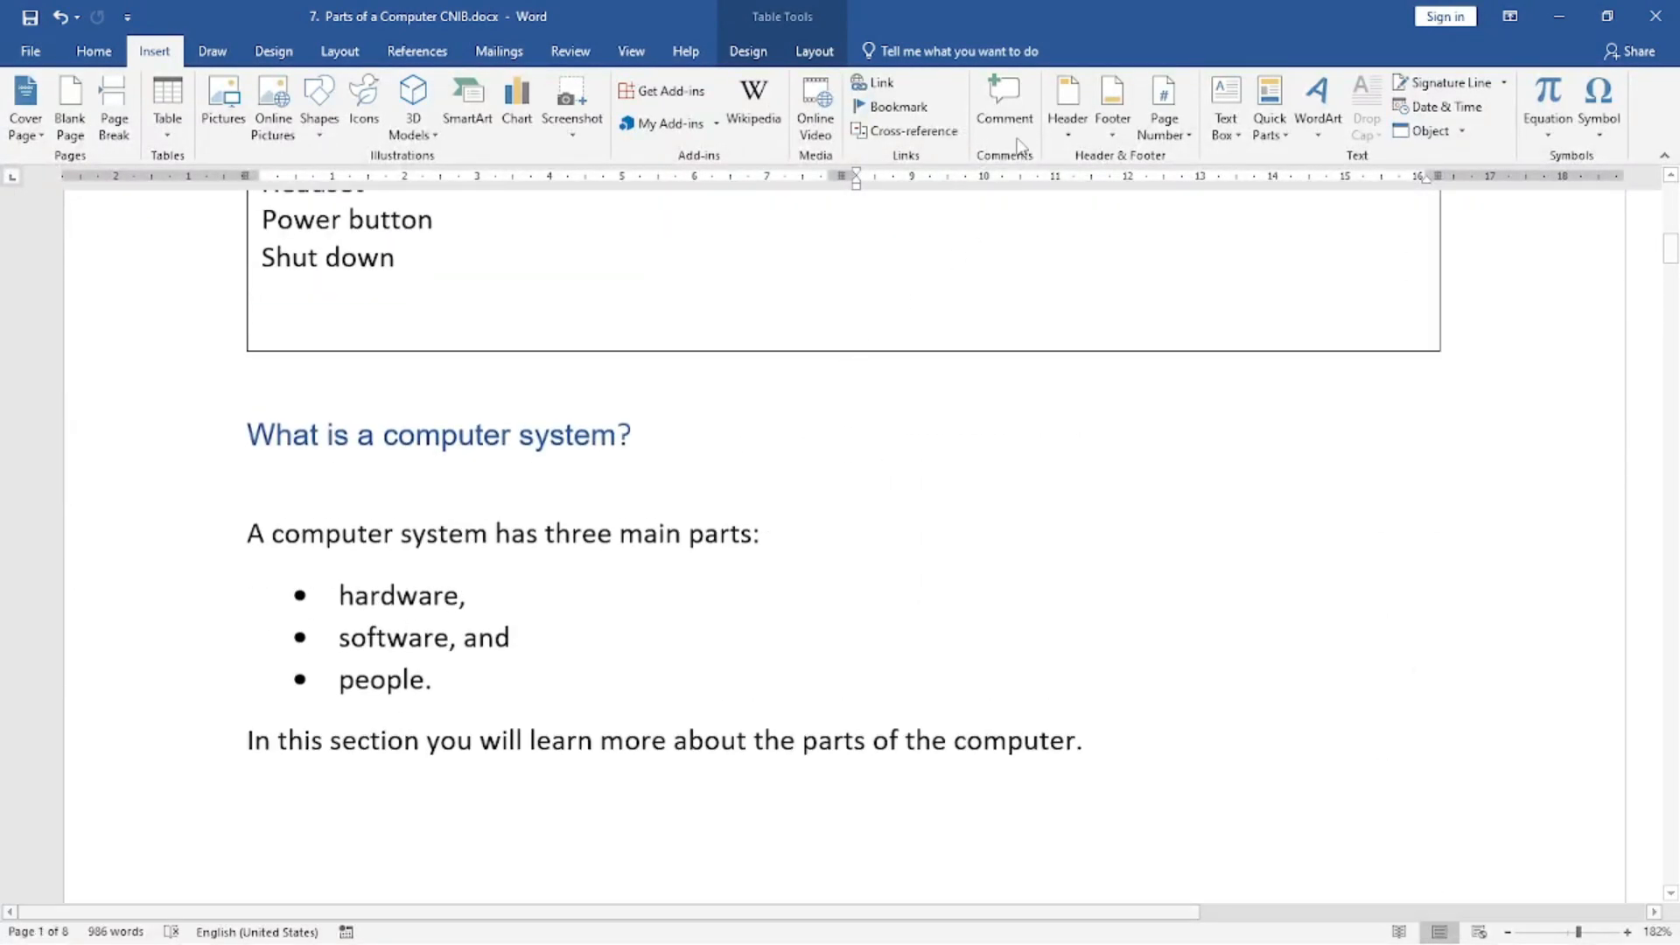
pyautogui.click(1069, 136)
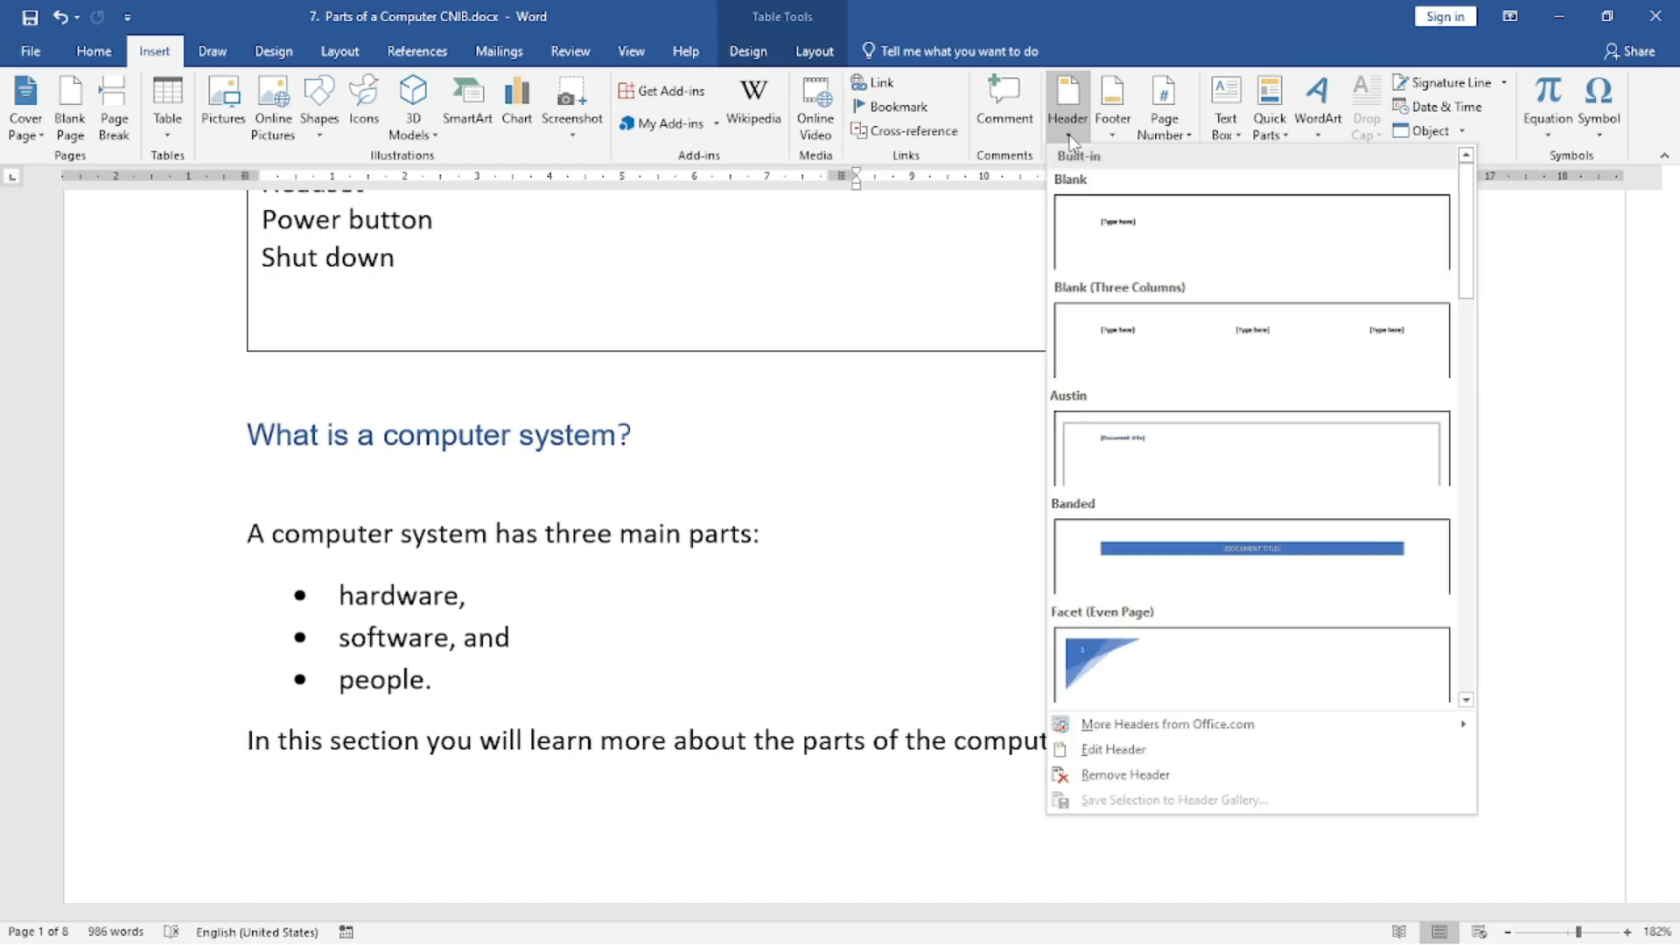
pyautogui.click(810, 440)
# Open the first page's header for editing and view the page number in the footer of the same page.
pyautogui.scroll(10, 754, 405)
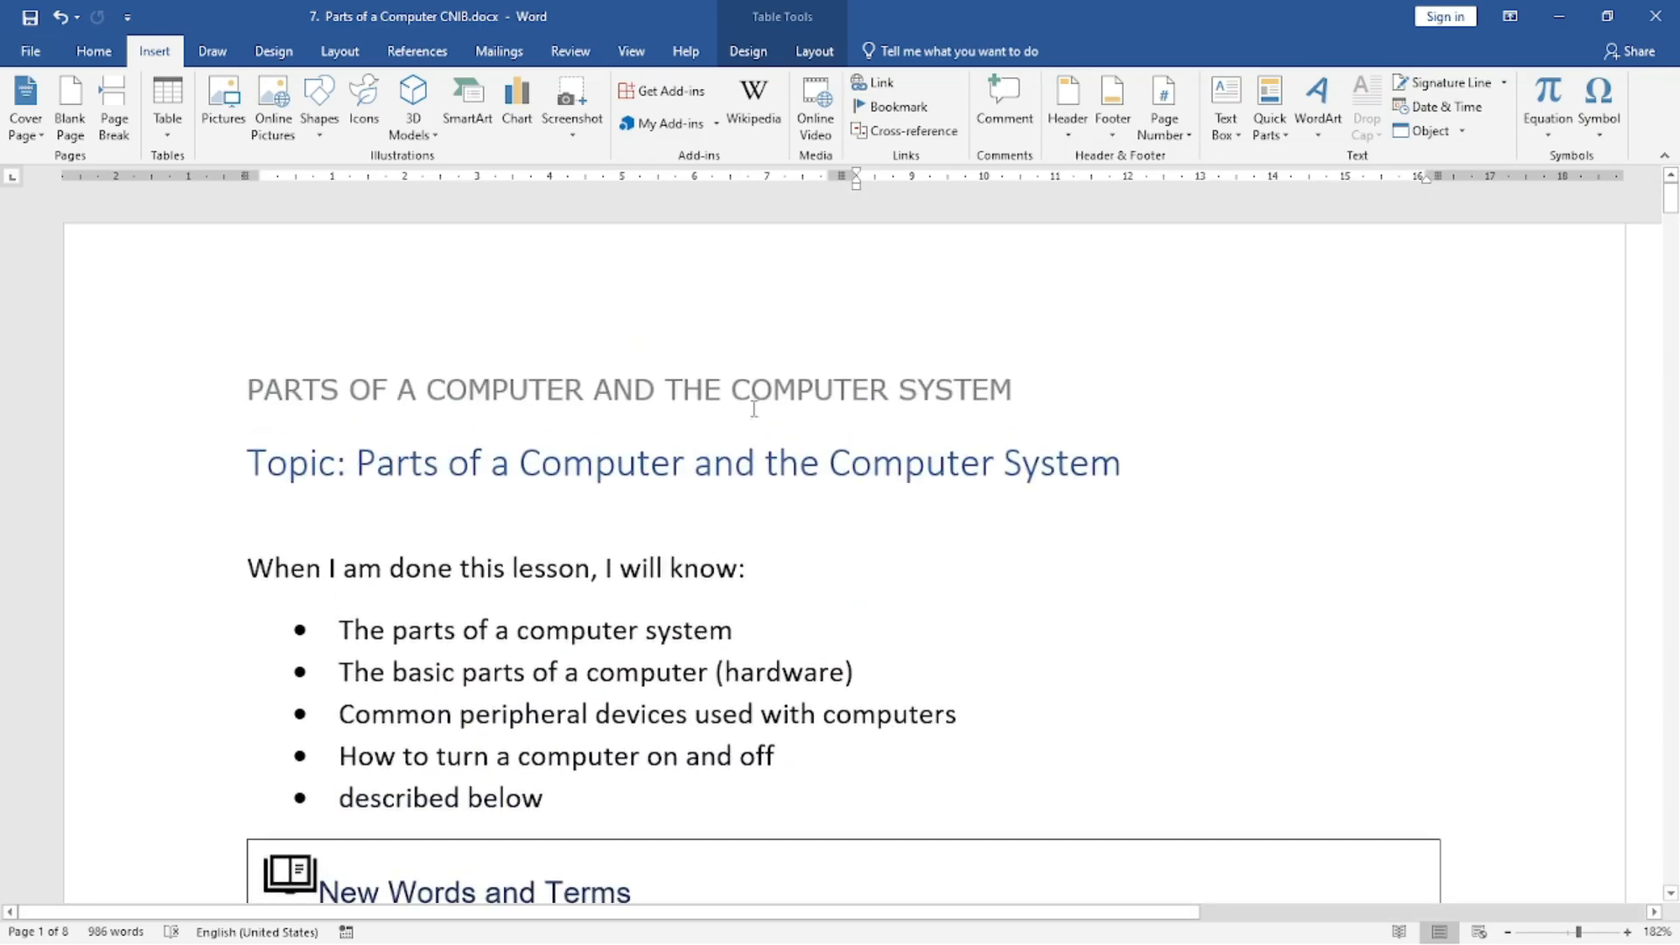
pyautogui.click(308, 395)
pyautogui.doubleClick(394, 399)
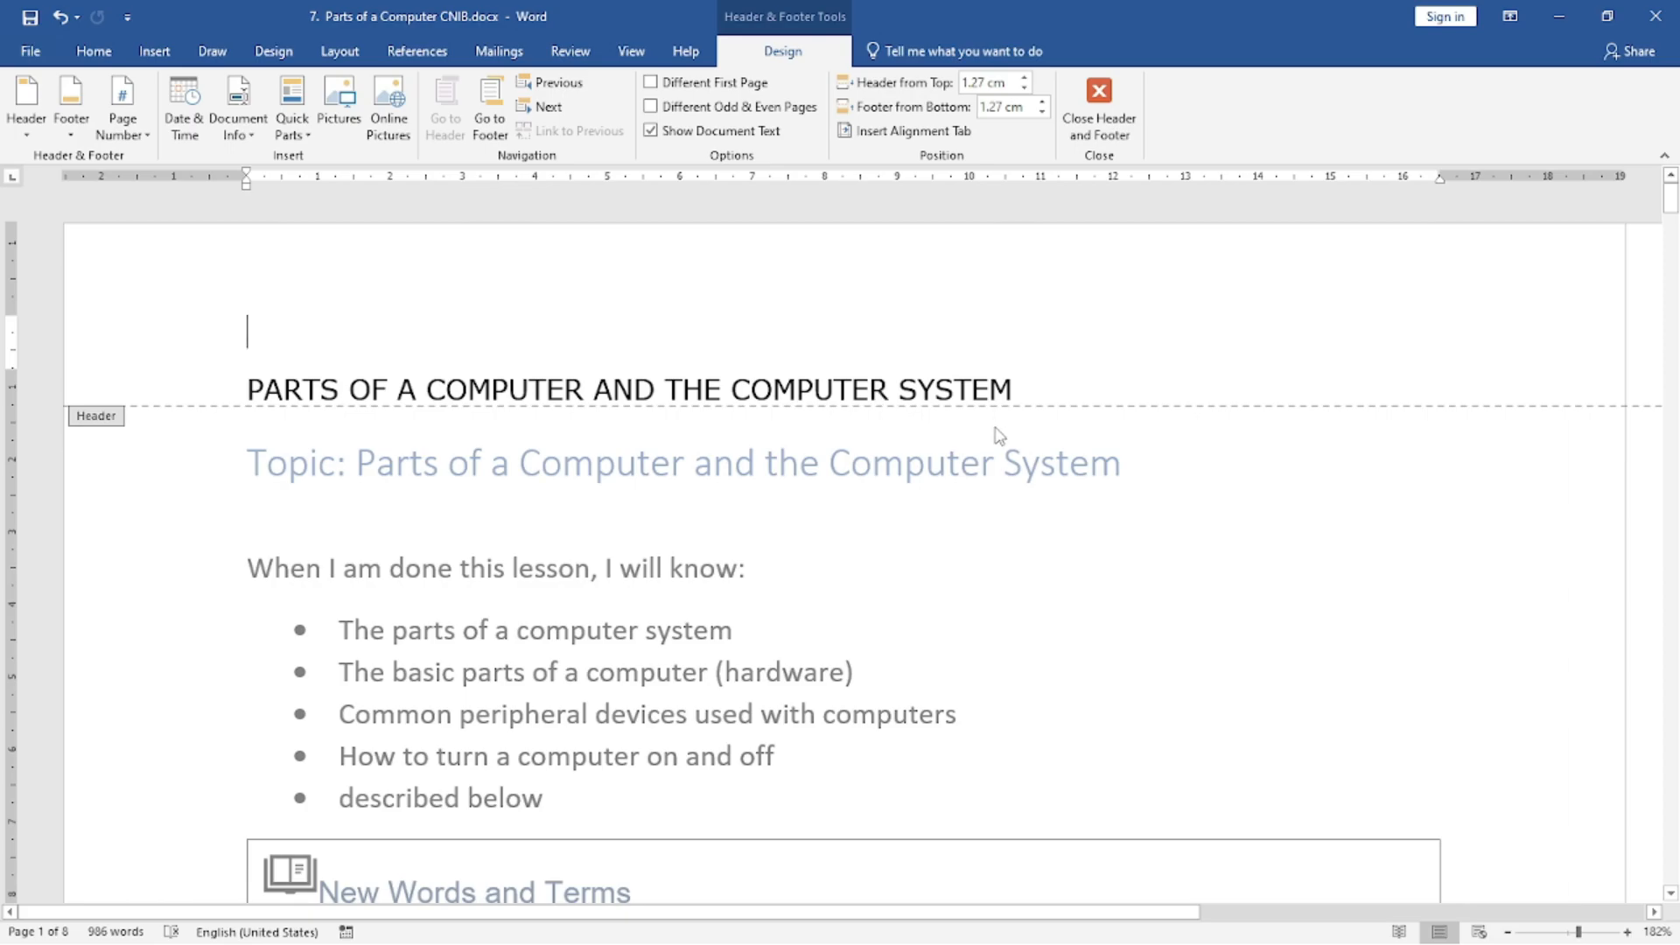
pyautogui.scroll(-12, 998, 437)
pyautogui.scroll(-7, 1002, 492)
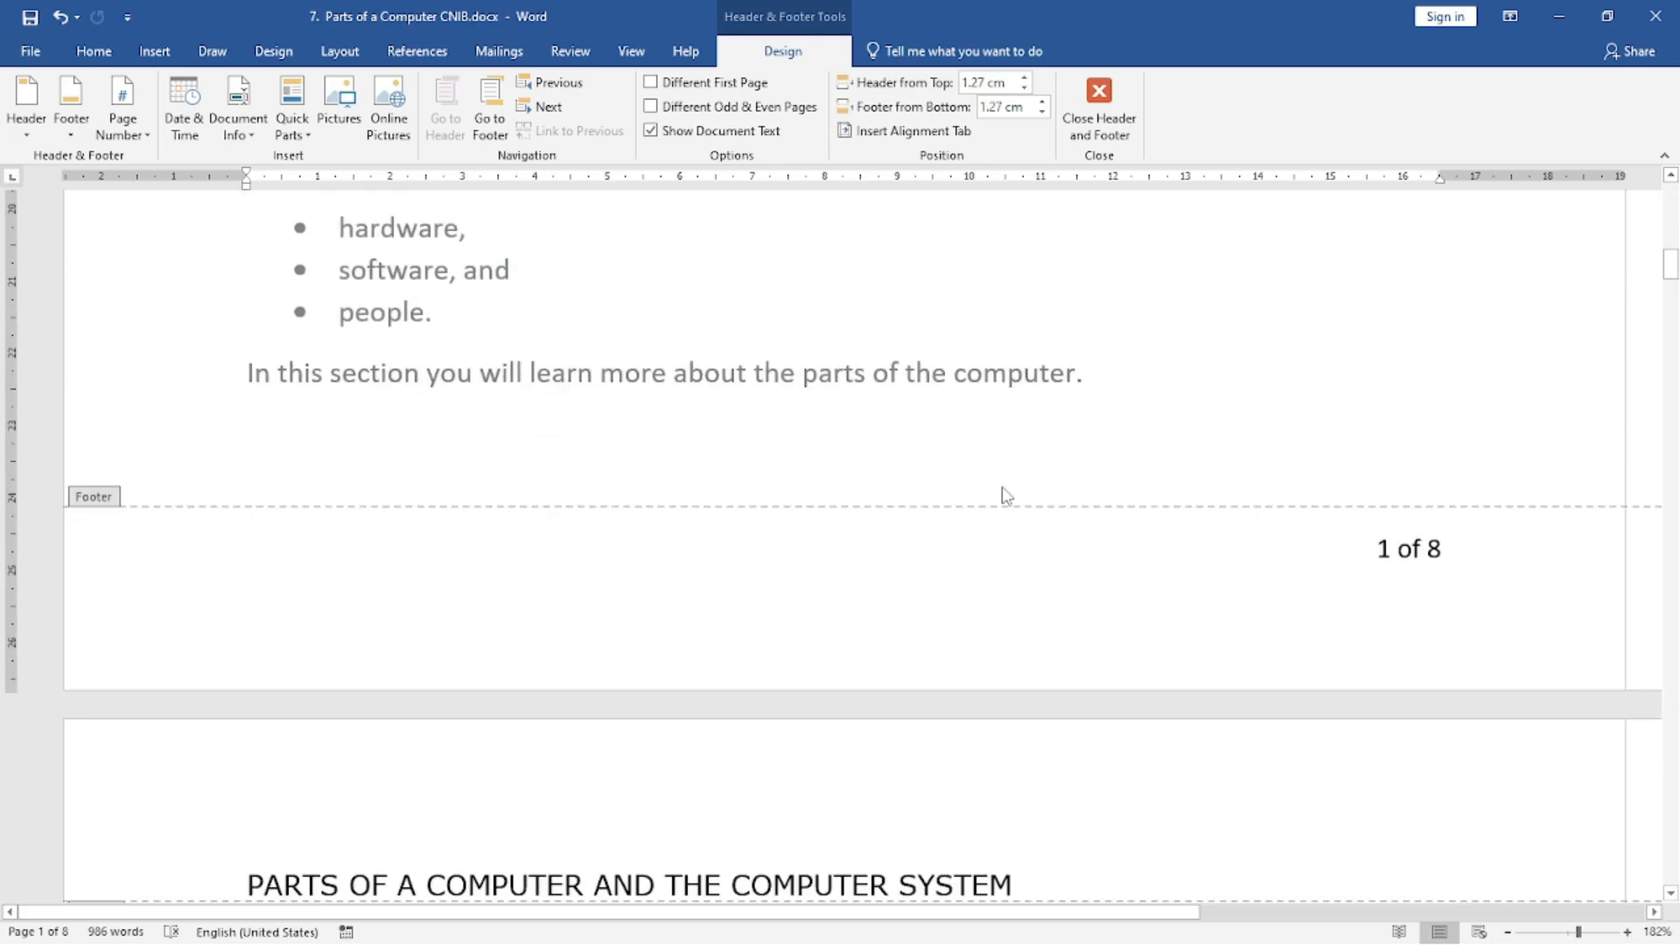
pyautogui.scroll(18, 697, 498)
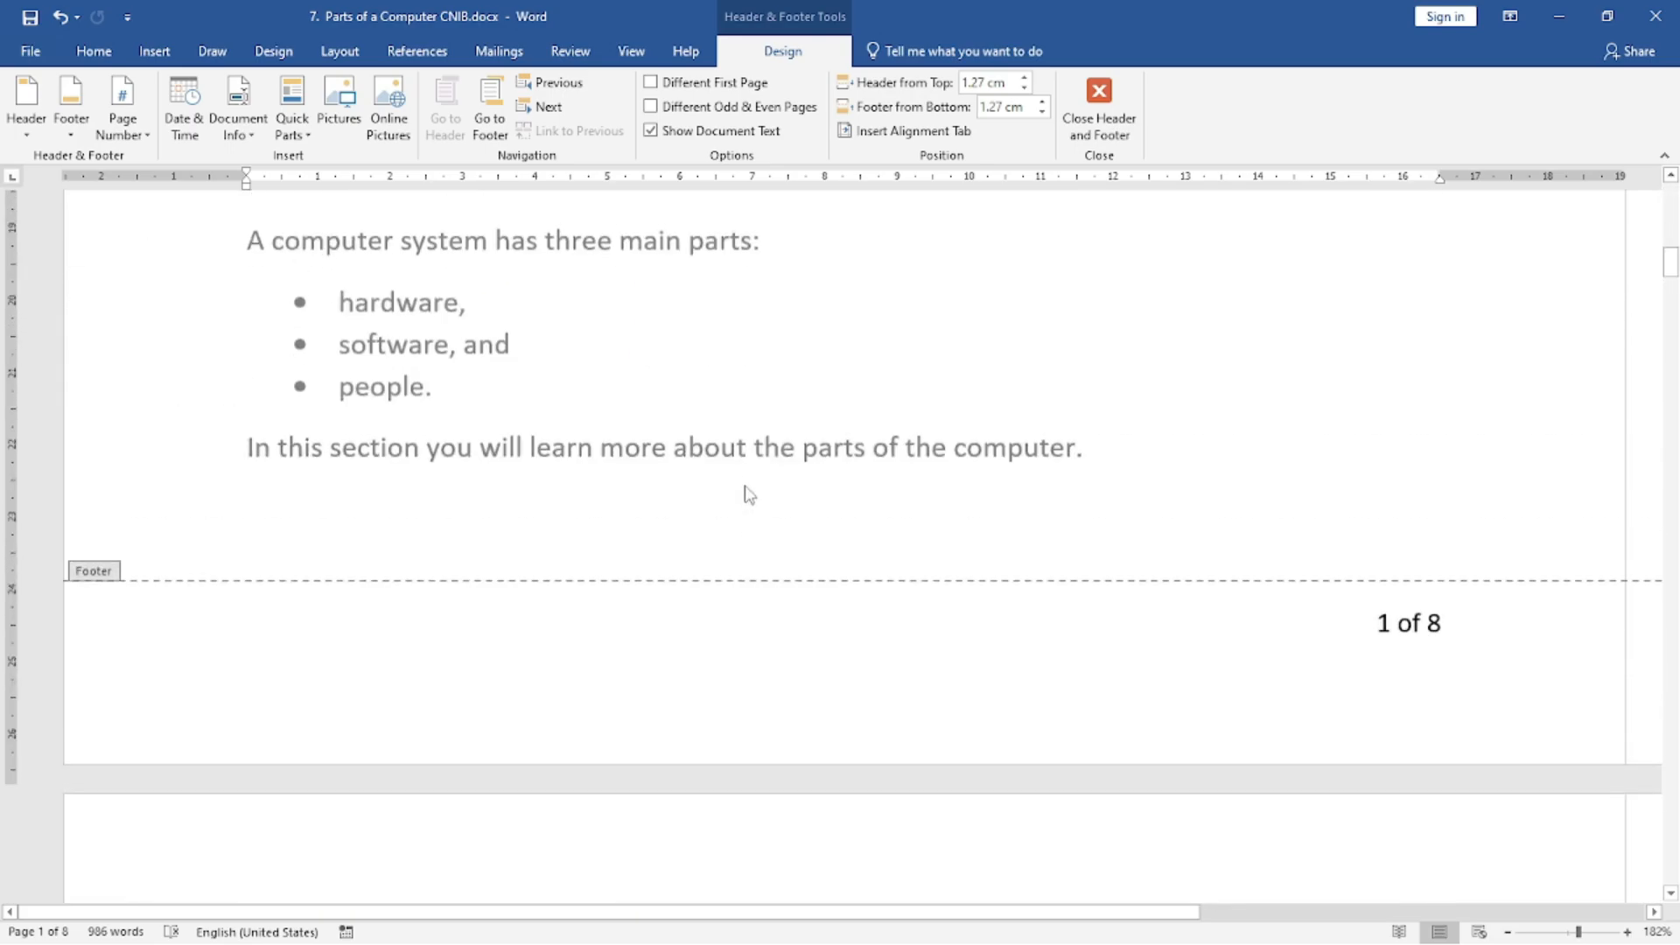
# Append "(welcome in mca computer)" to the header text "PARTS OF A COMPUTER AND THE COMPUTER SYSTEM" and return to the body text.
pyautogui.doubleClick(726, 632)
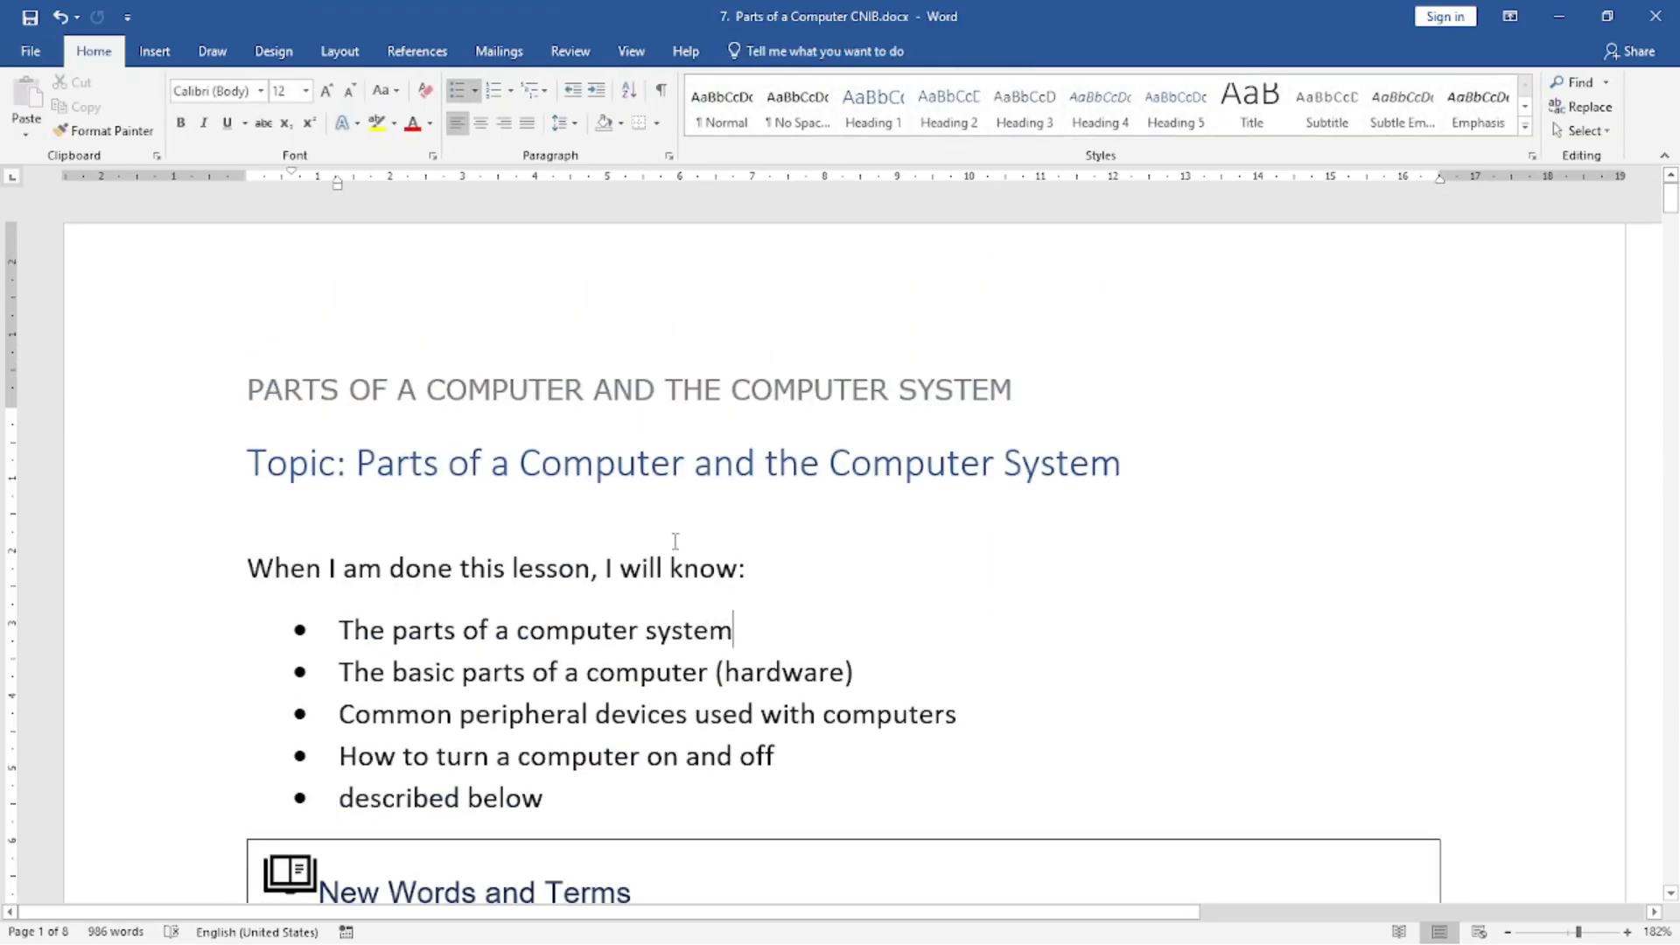
pyautogui.click(587, 538)
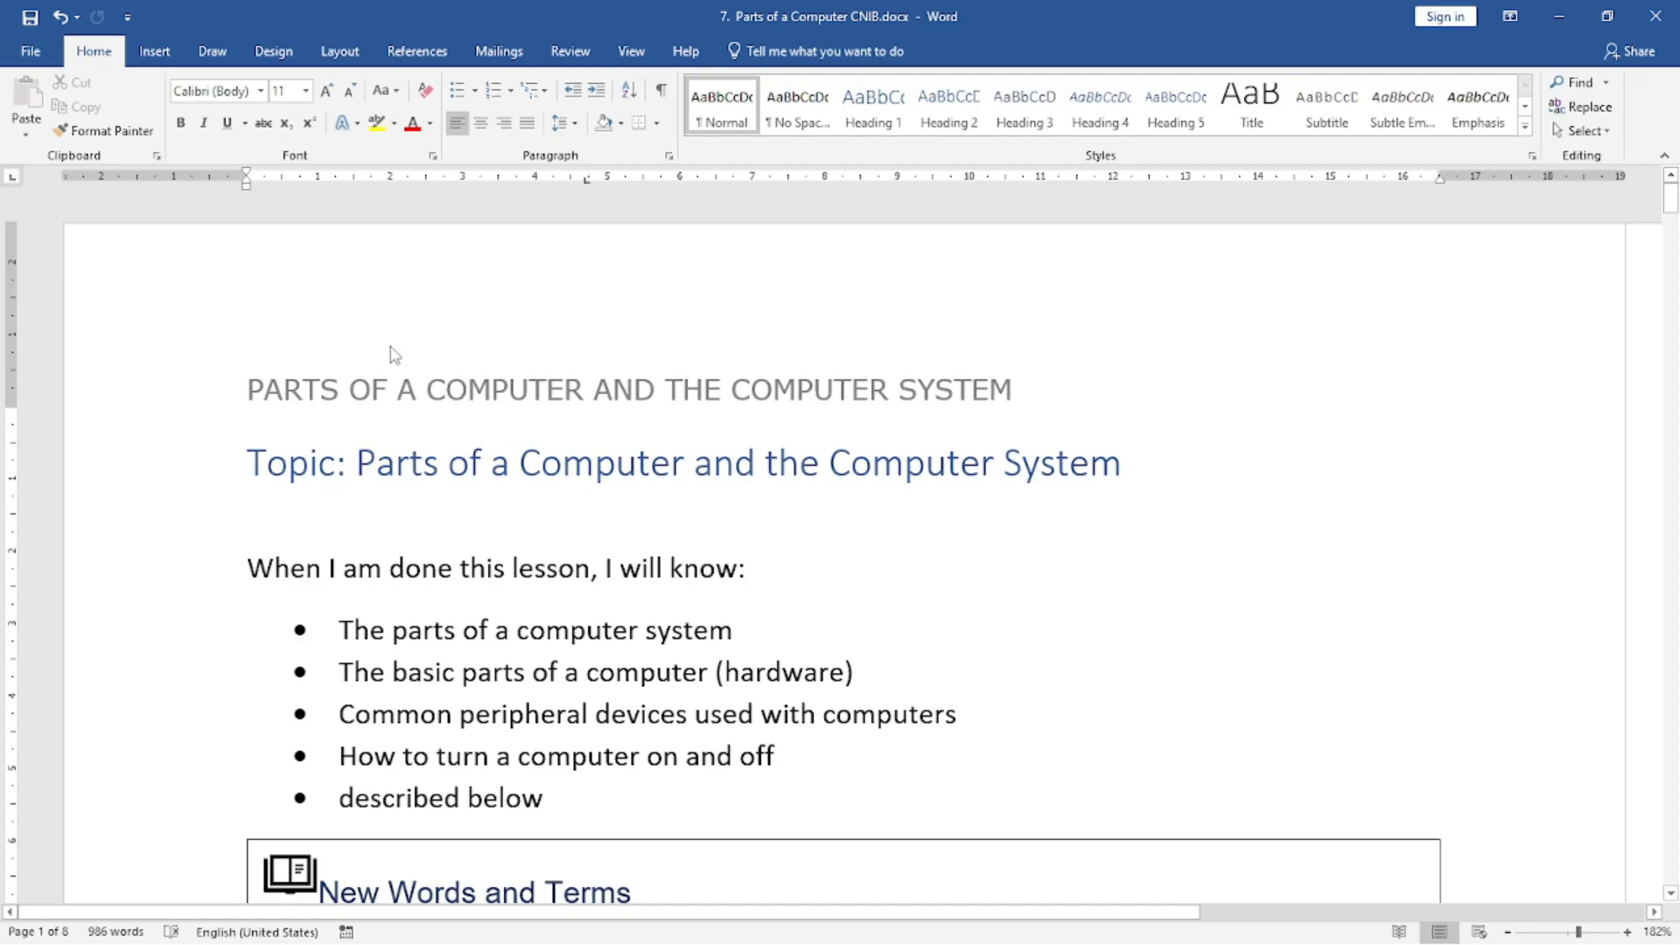
pyautogui.click(154, 50)
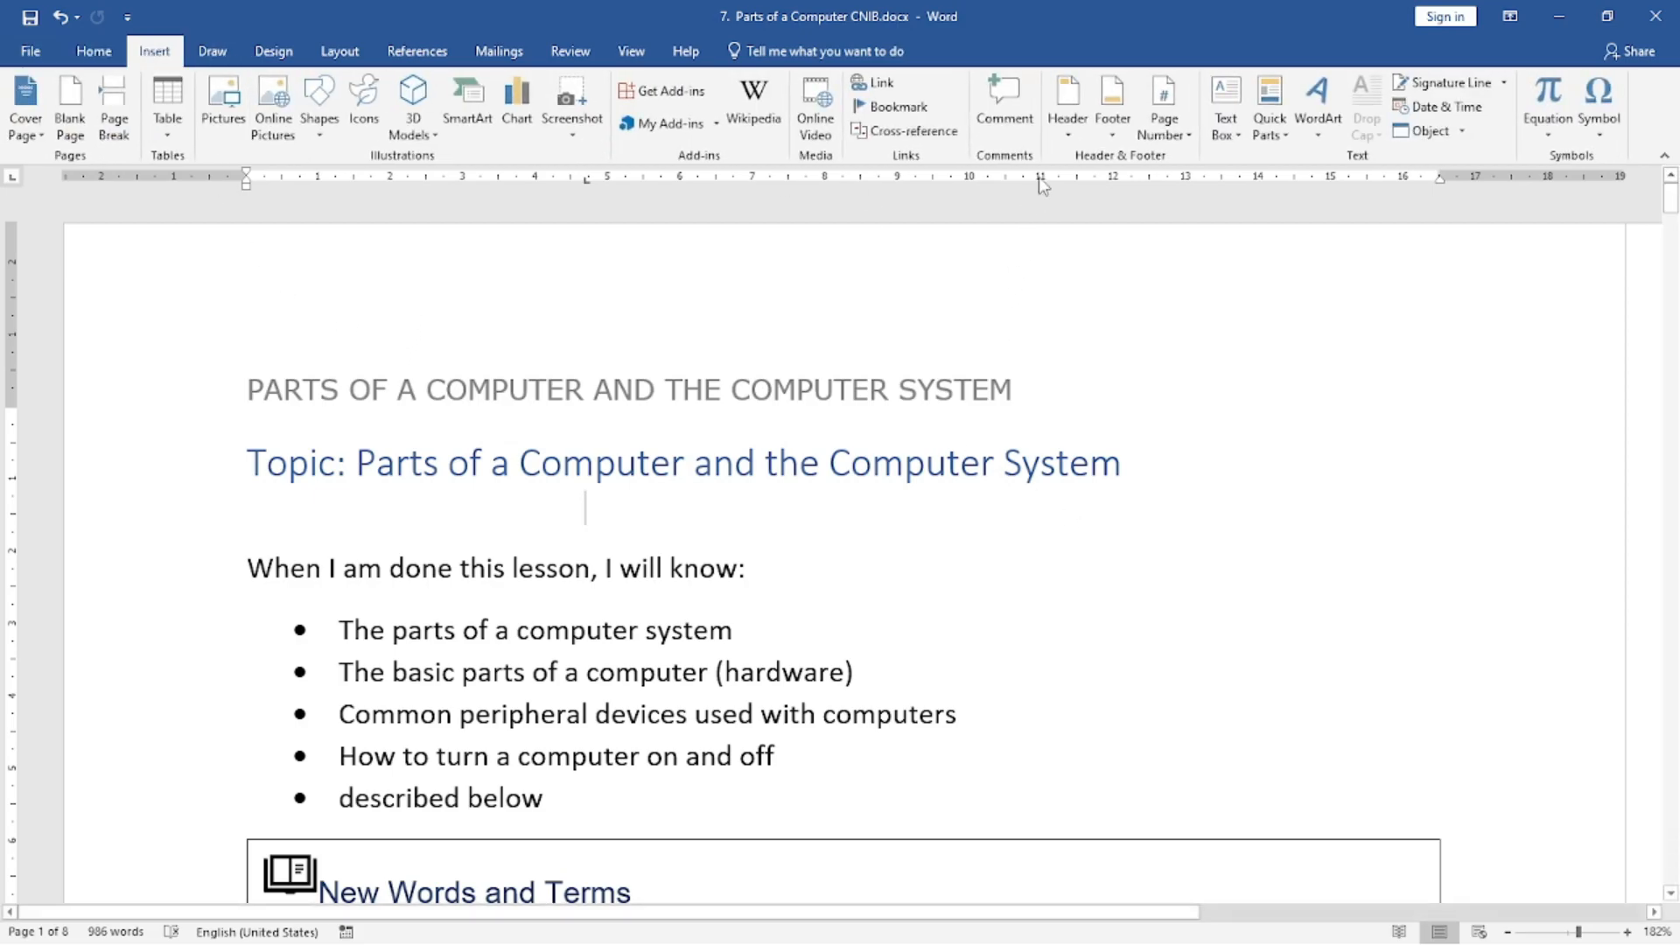
pyautogui.click(1067, 105)
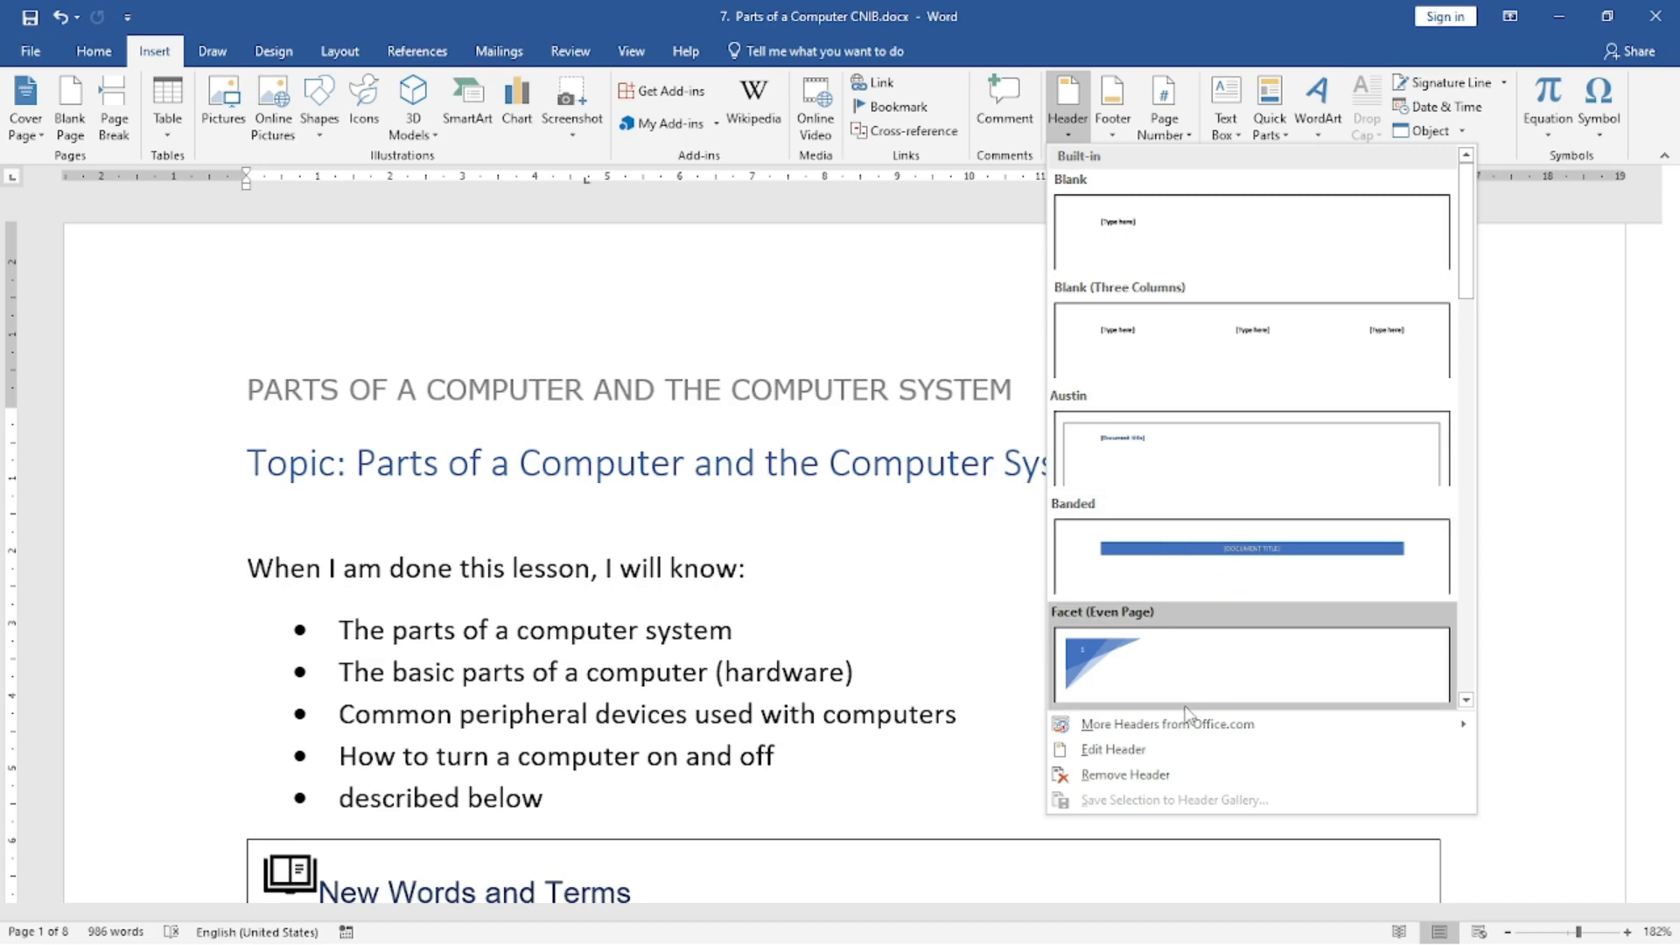
pyautogui.click(1137, 750)
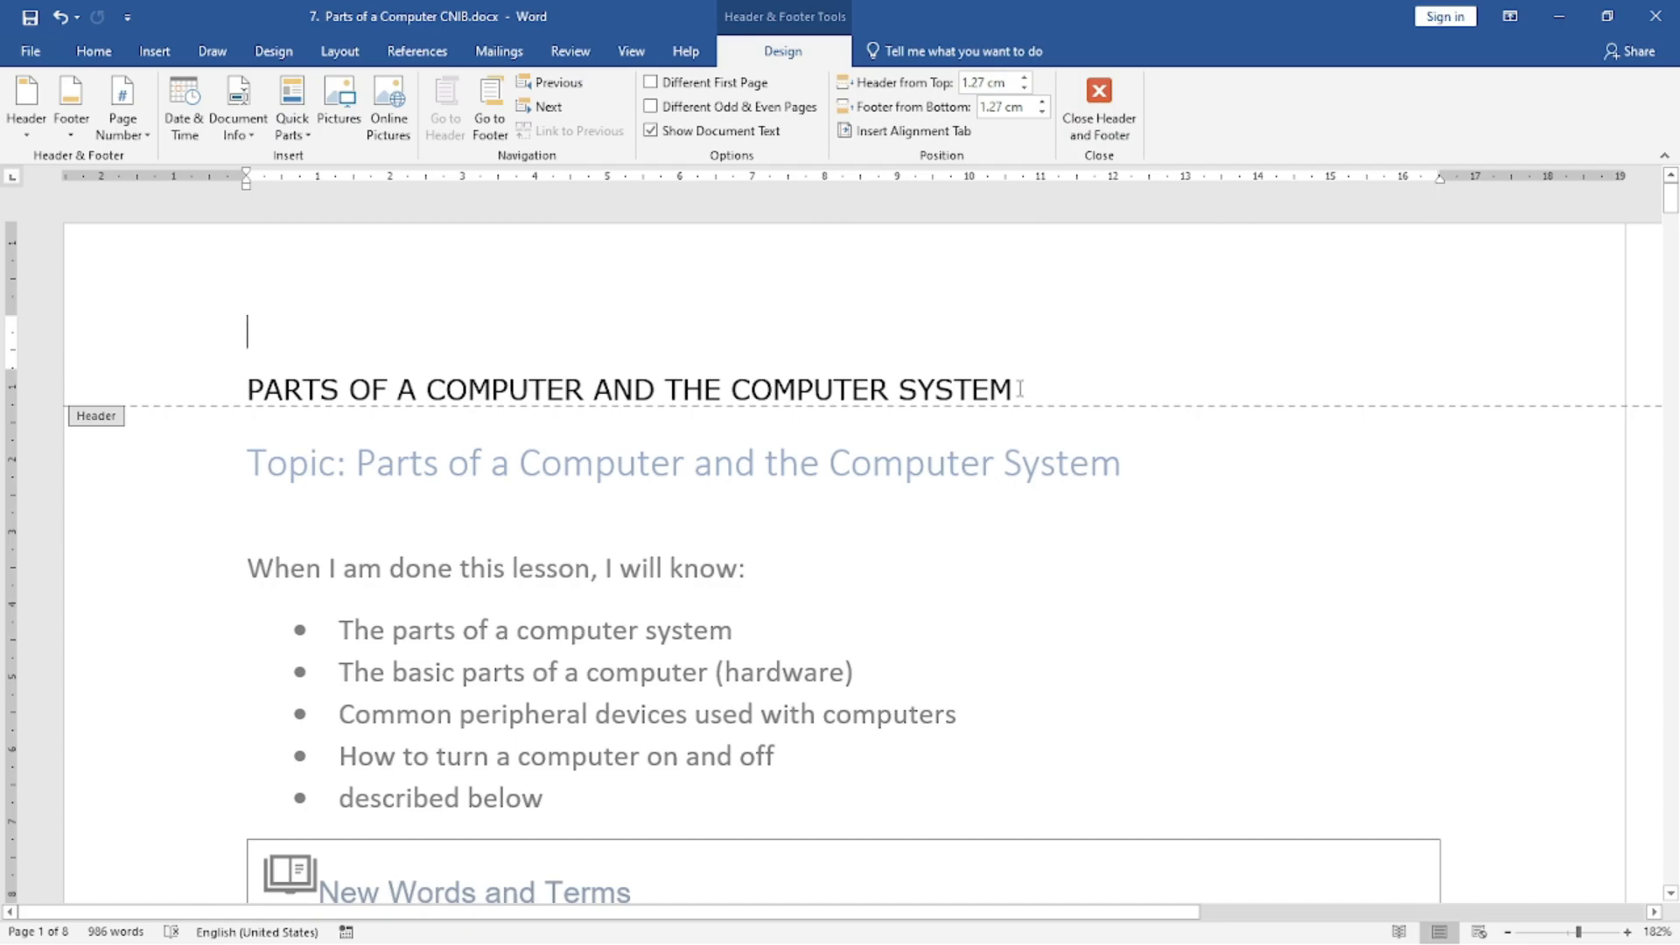
pyautogui.hotkey('ctrl', 'a')
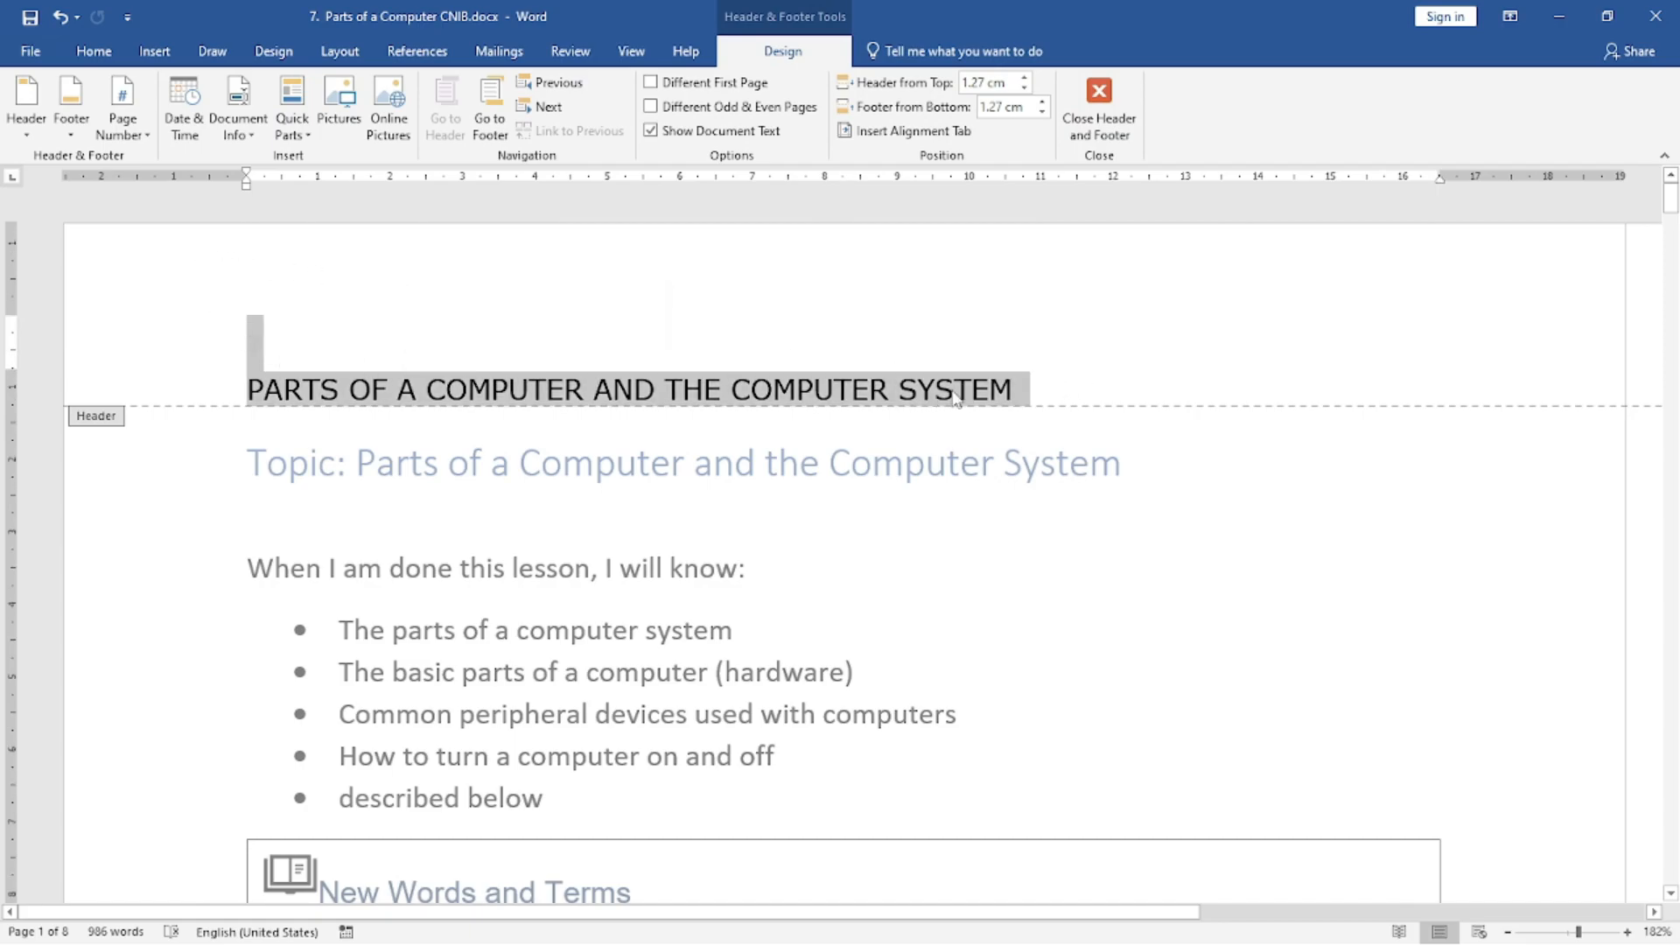
pyautogui.click(1076, 386)
pyautogui.write('(welco')
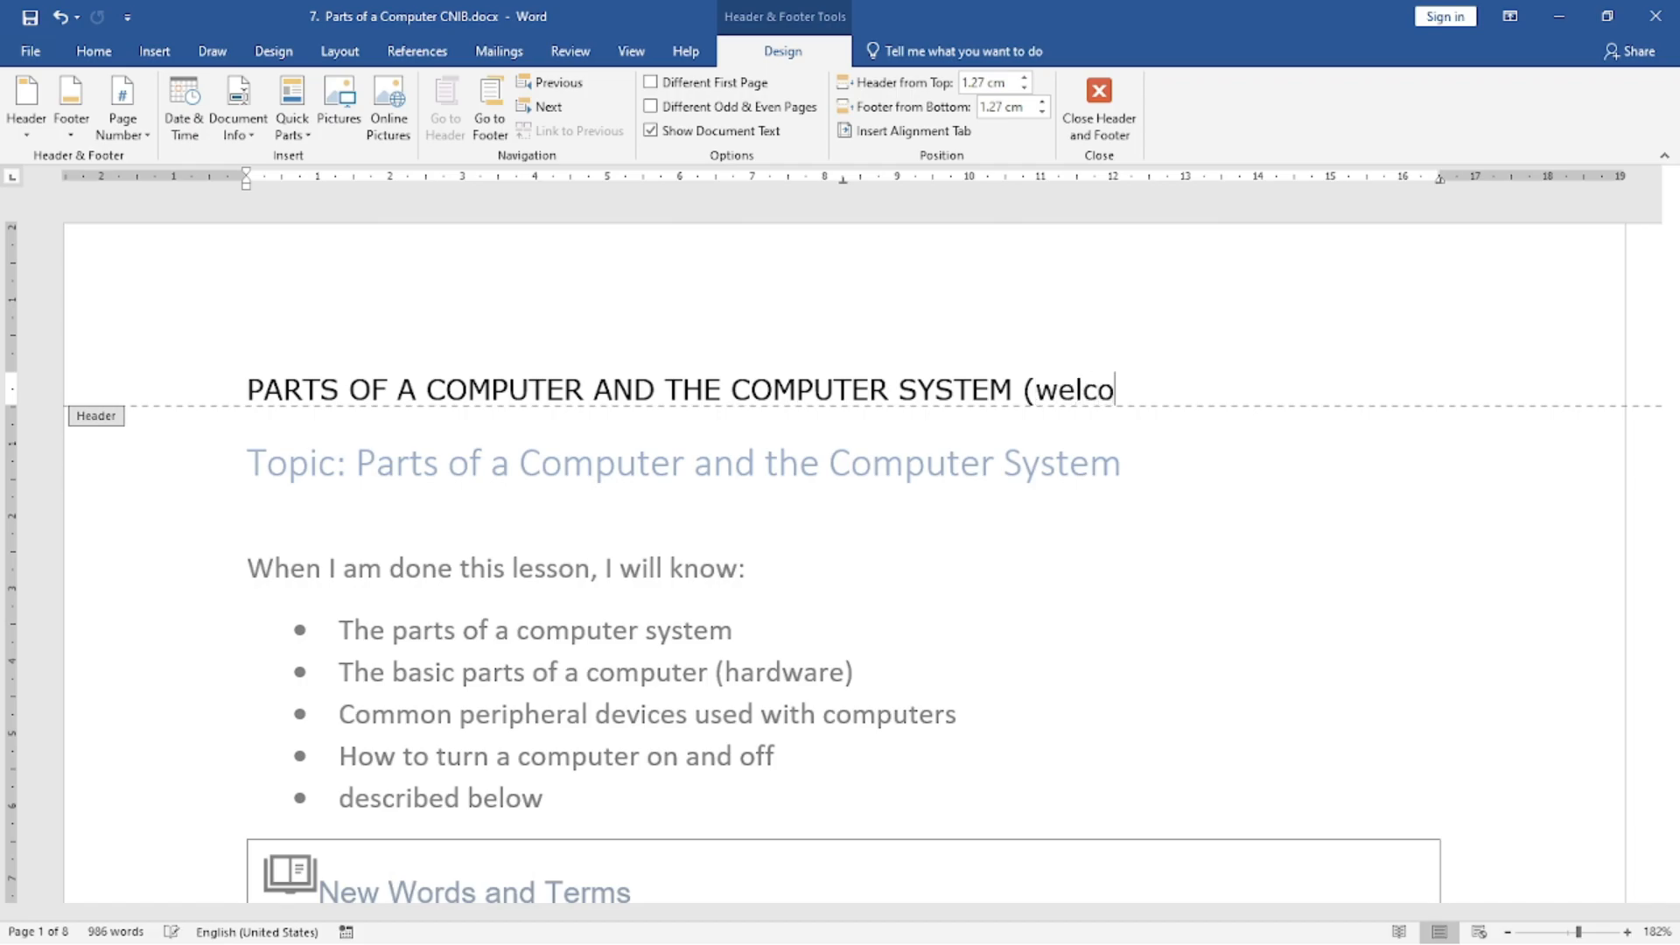
pyautogui.write('me in mca computer')
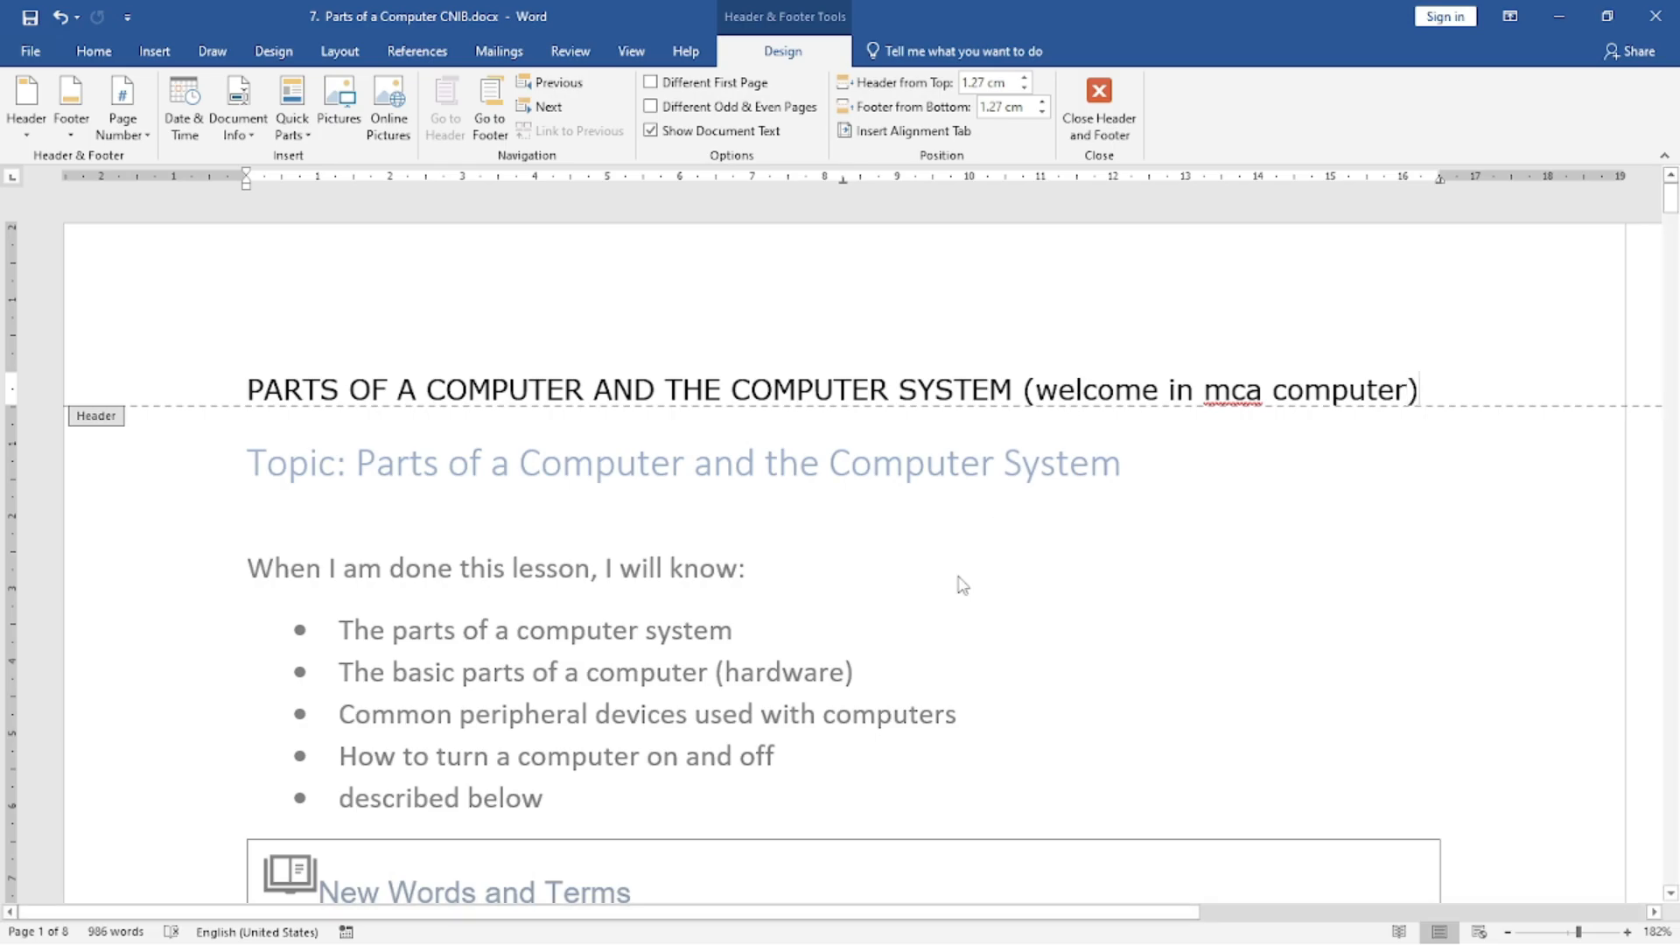
pyautogui.doubleClick(1000, 530)
pyautogui.scroll(-5, 1004, 534)
pyautogui.scroll(-15, 1003, 534)
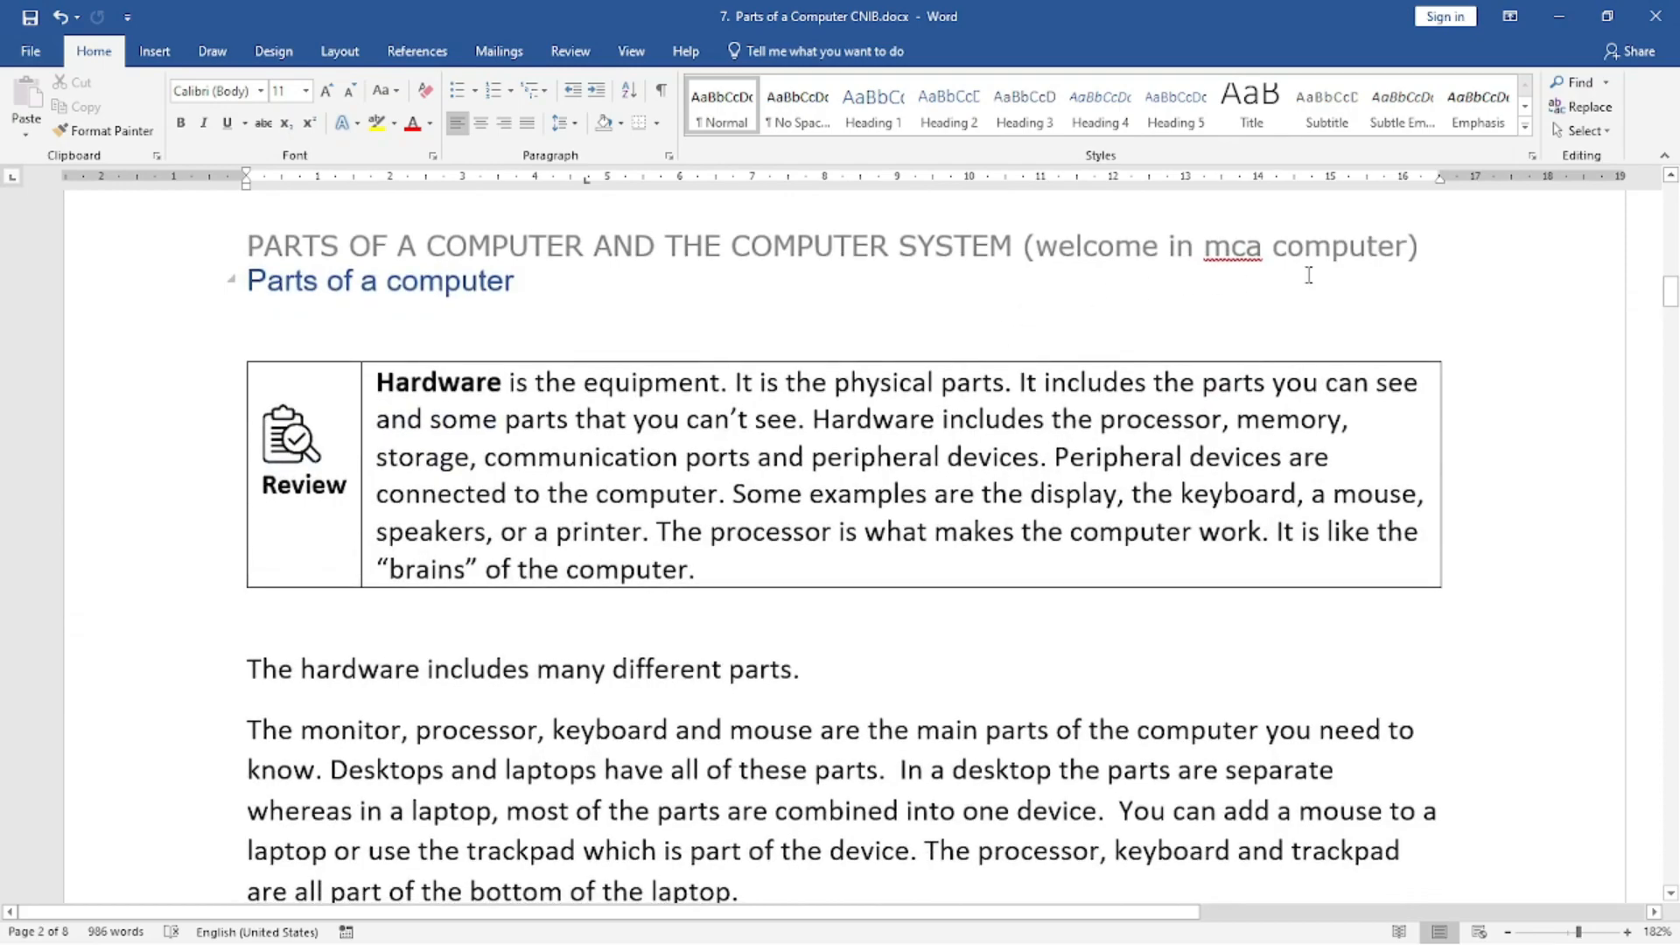
# Delete "(welcome in mca computer)" from the header on page 2 and return to the body text.
pyautogui.click(154, 53)
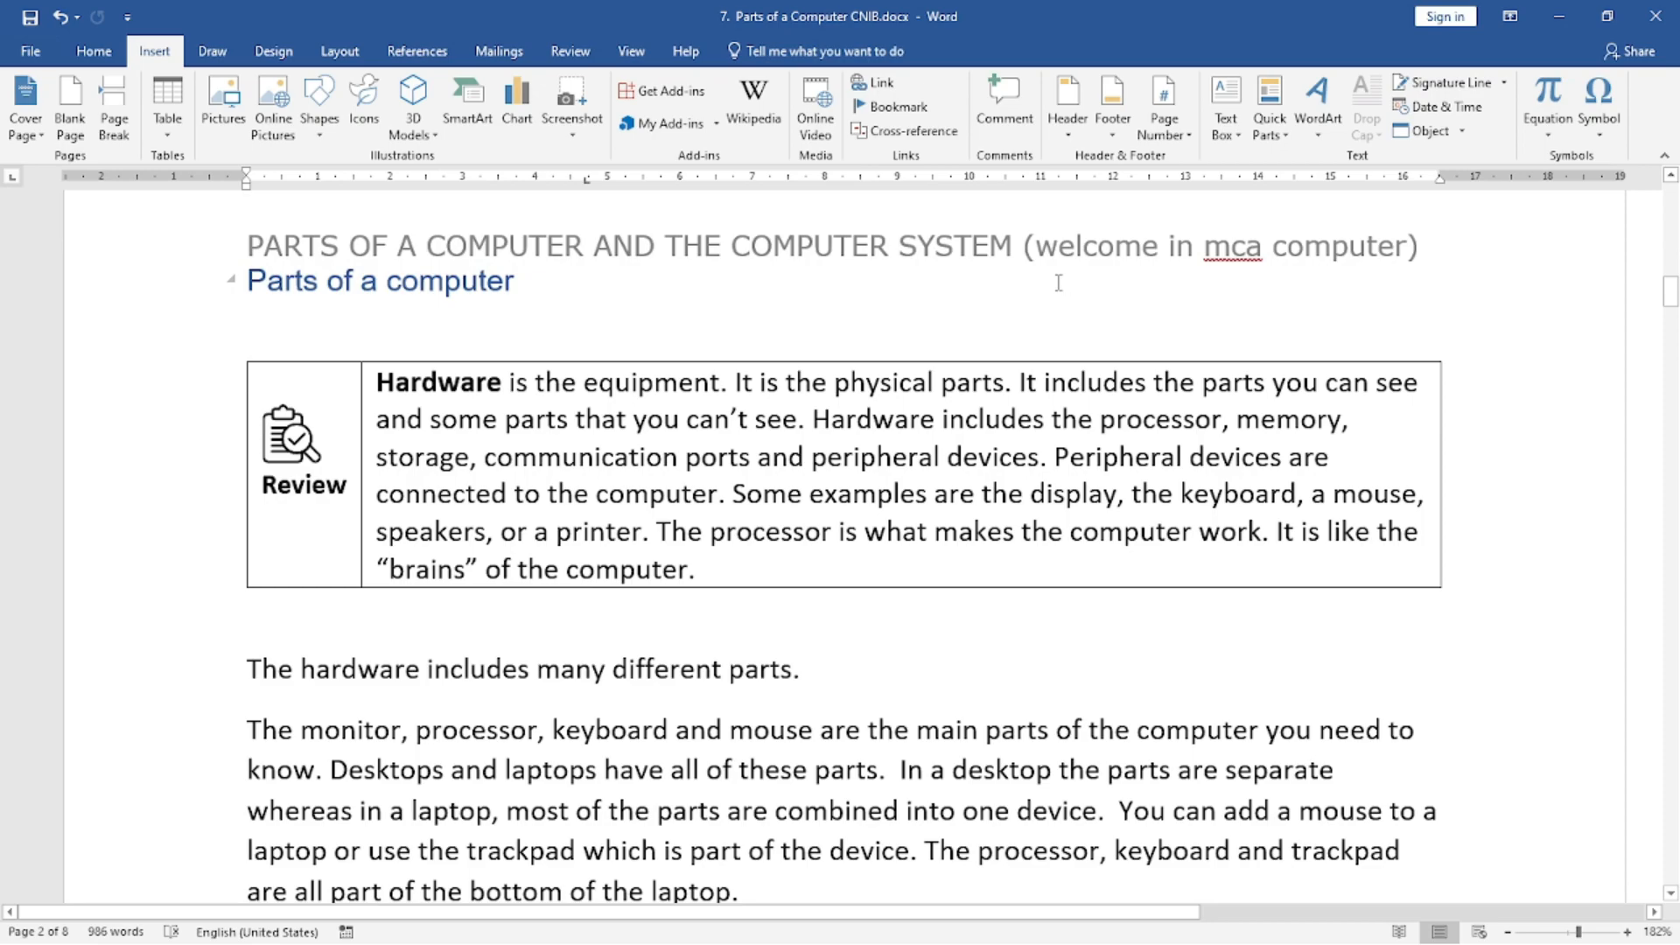
pyautogui.doubleClick(1033, 262)
pyautogui.moveTo(1024, 299); pyautogui.dragTo(1439, 300)
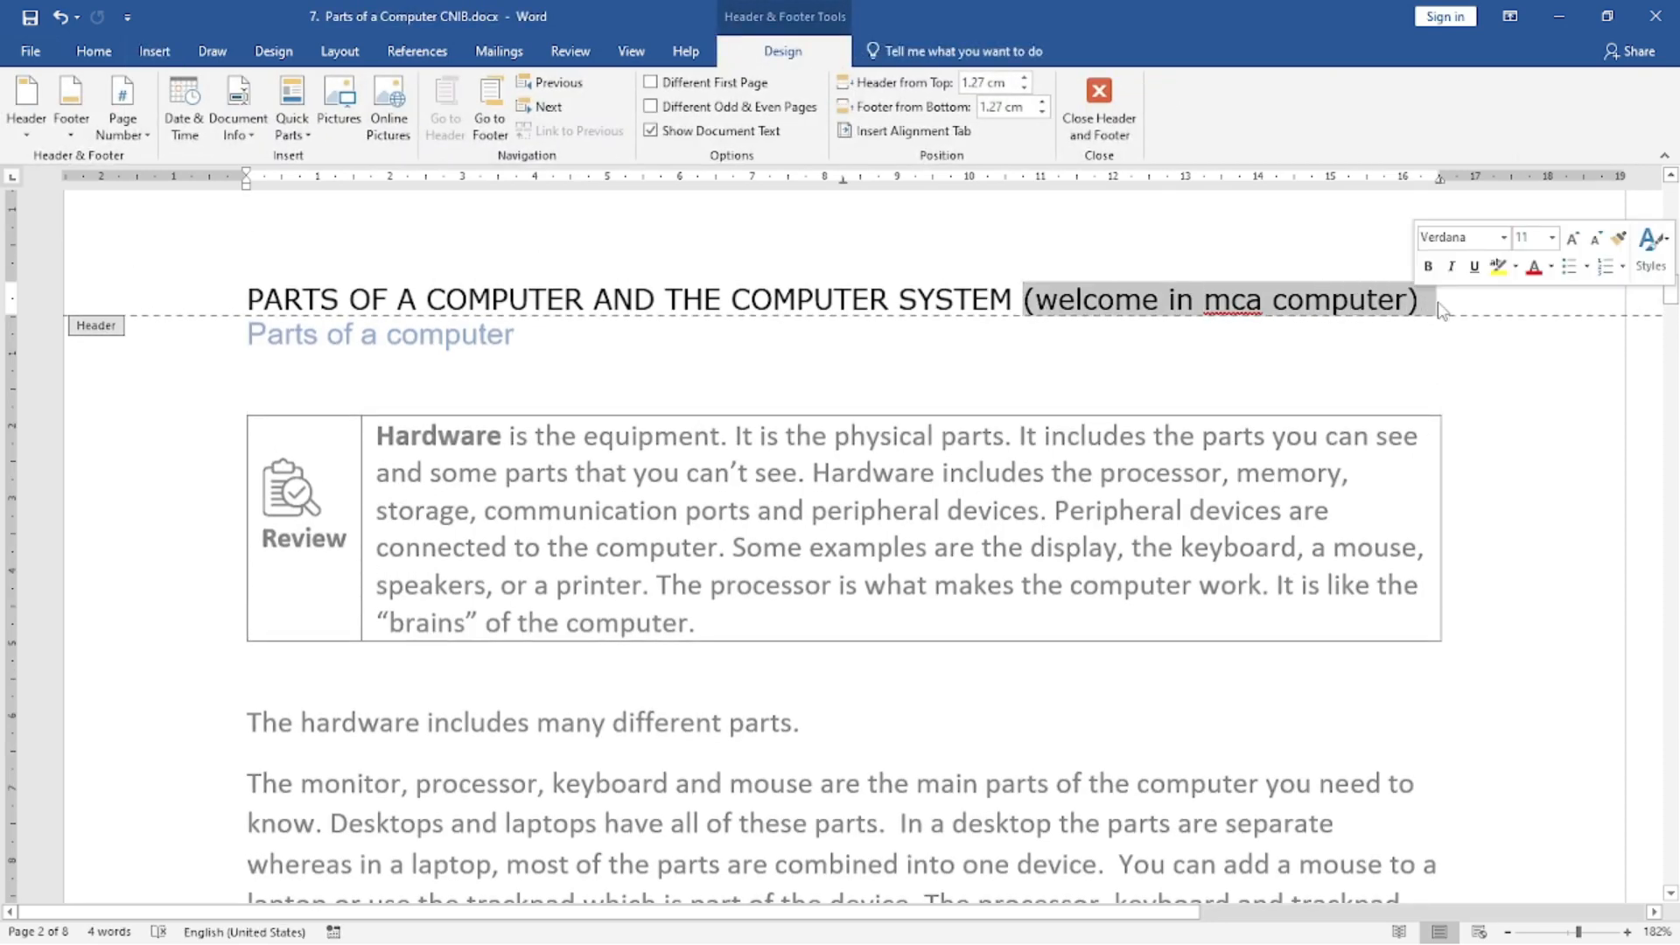
pyautogui.press('BackSpace')
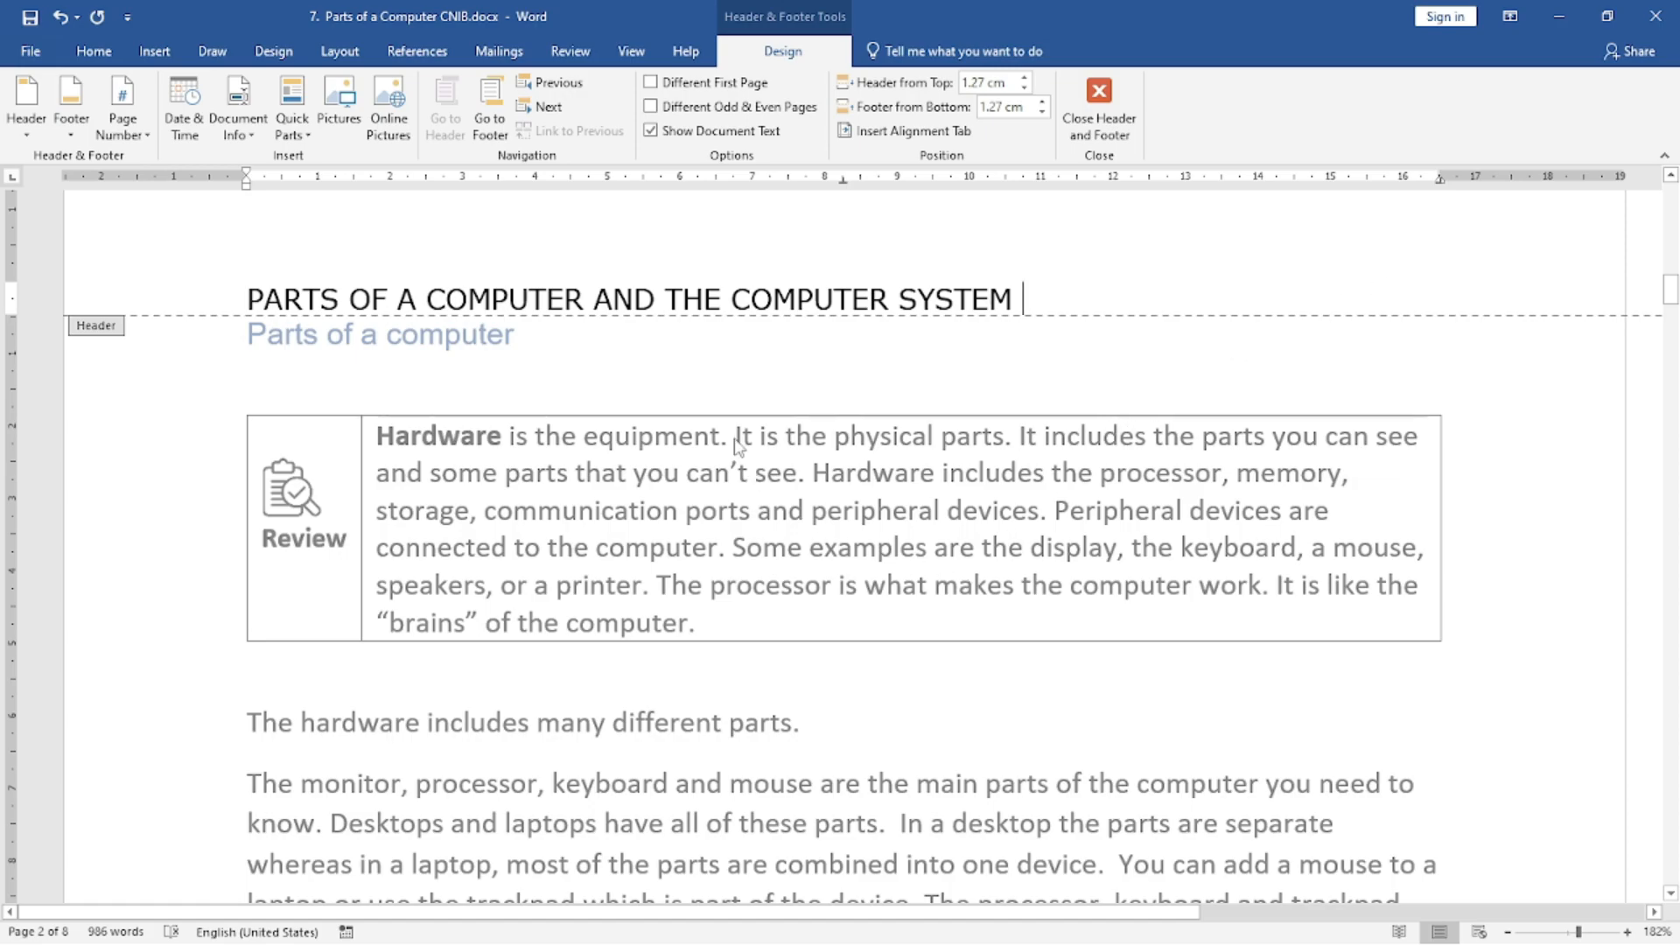
pyautogui.doubleClick(905, 564)
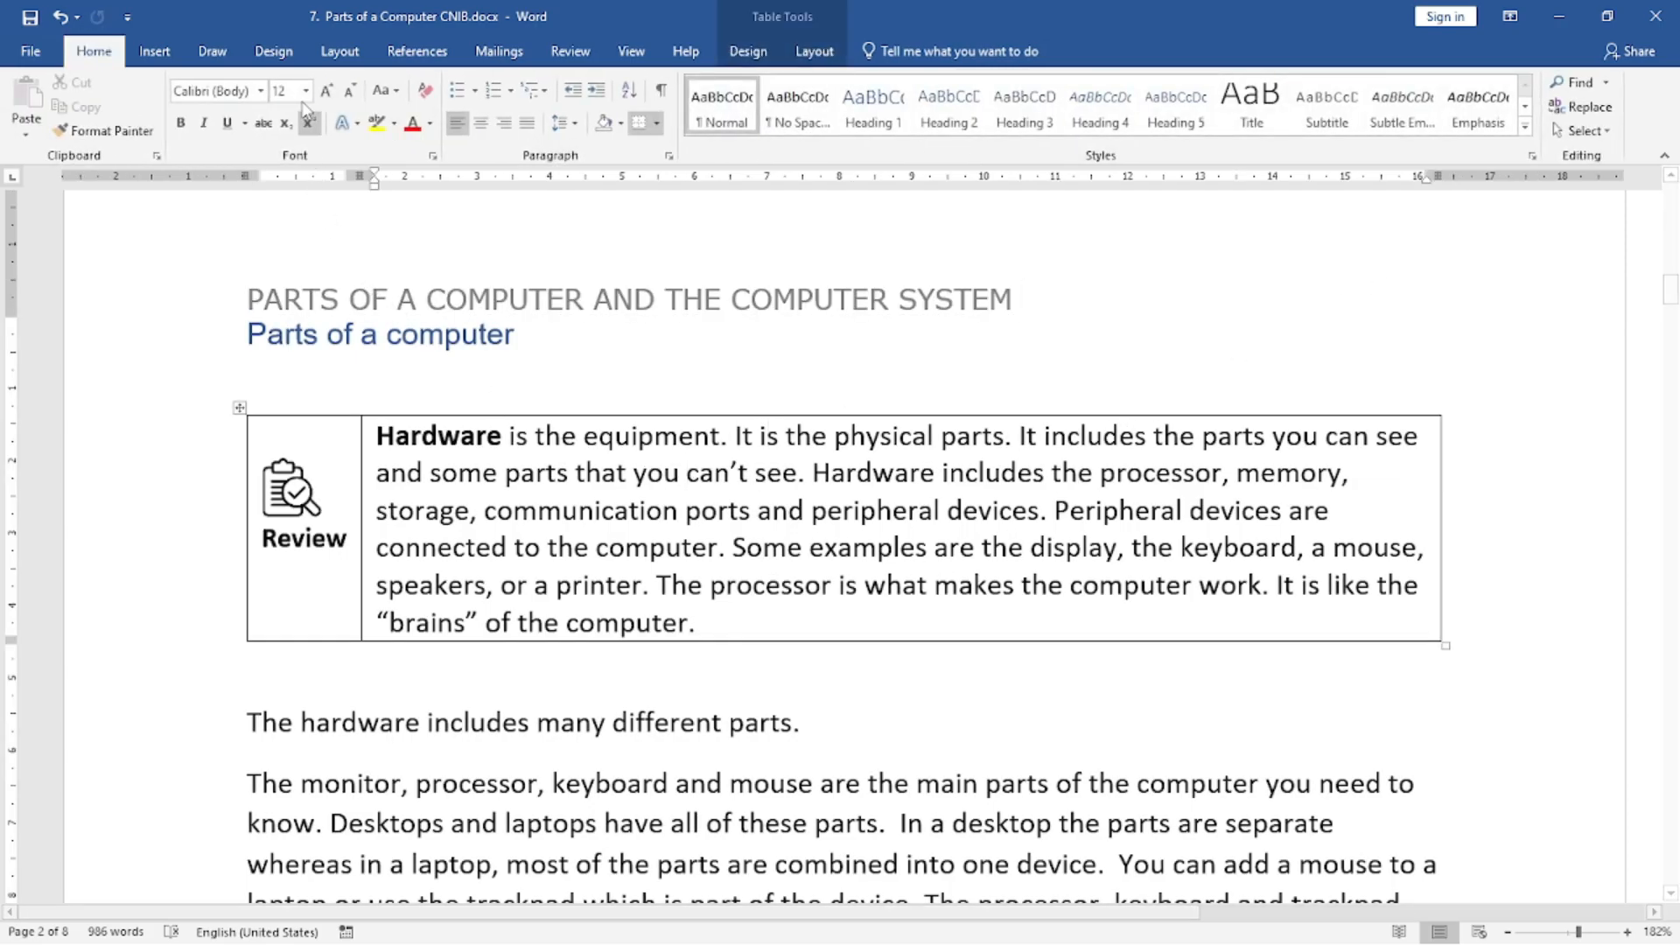
# Open the footer of page 2 for editing to view its page number and return to the body text.
pyautogui.click(154, 51)
pyautogui.click(1115, 135)
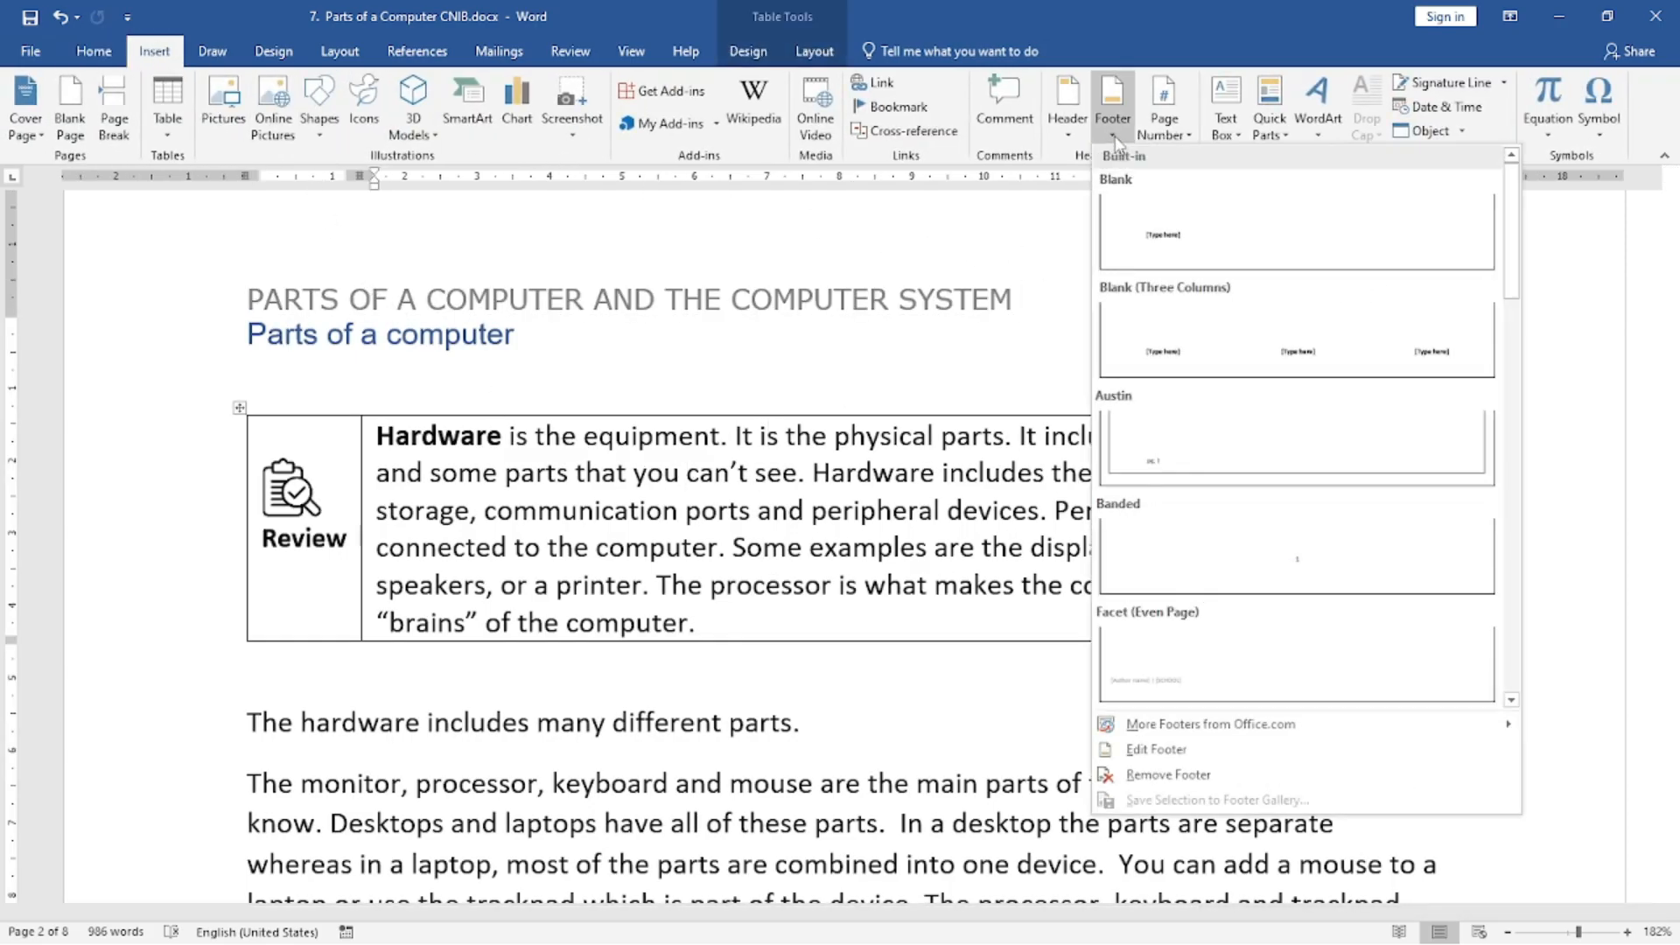
pyautogui.click(1156, 750)
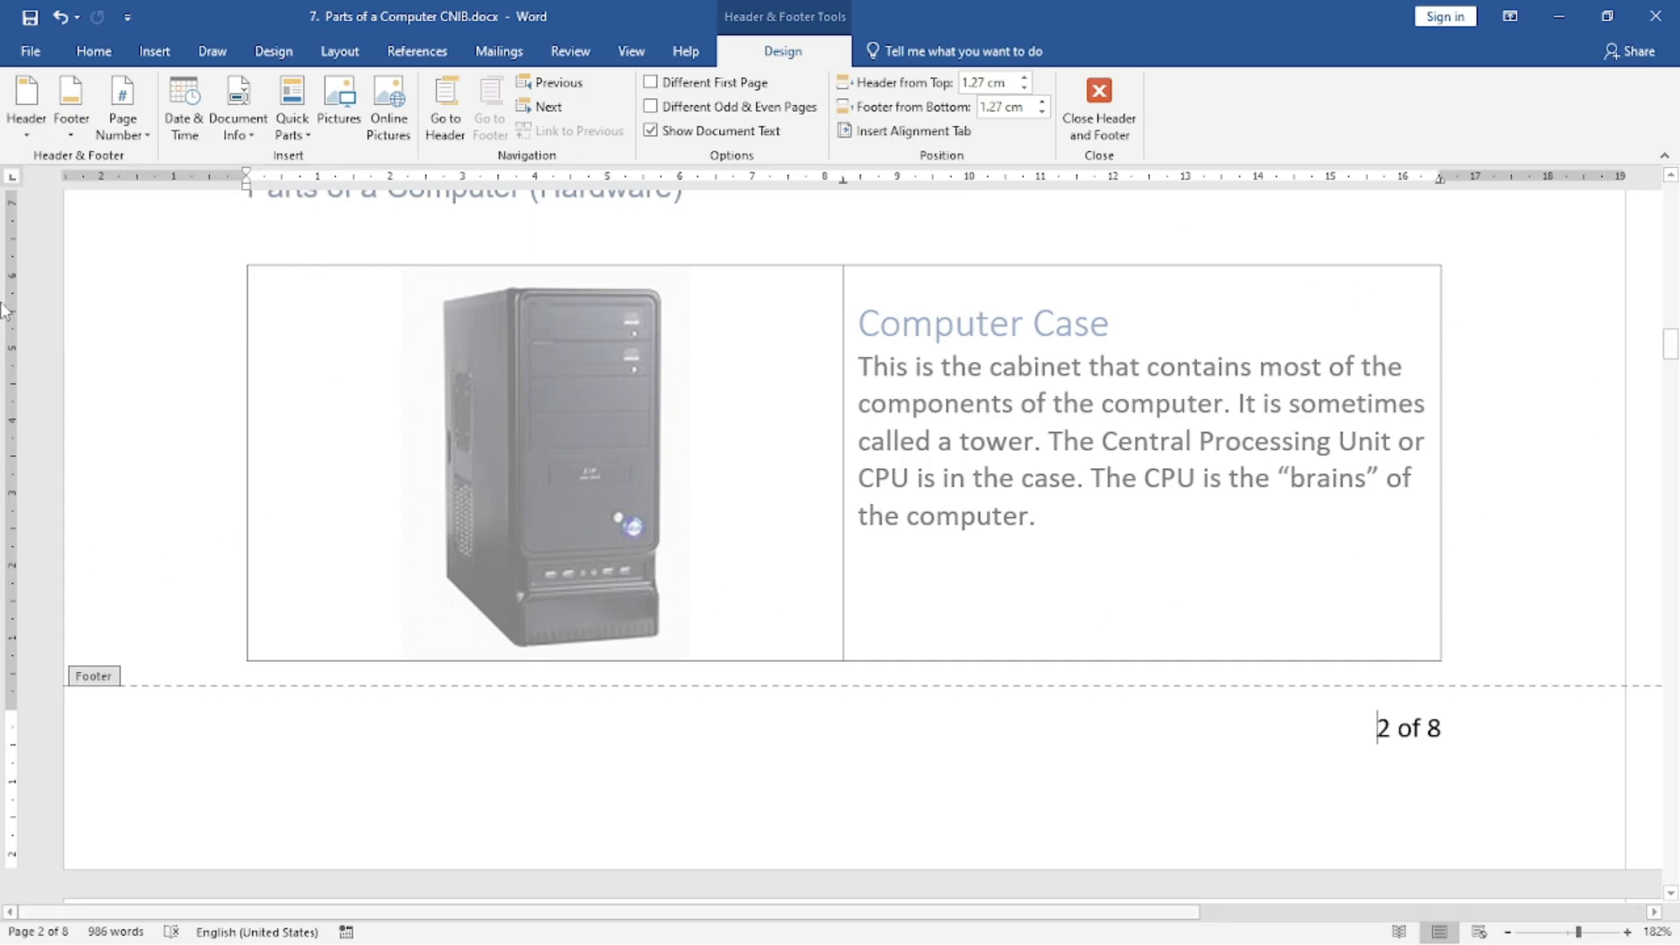
pyautogui.doubleClick(1504, 327)
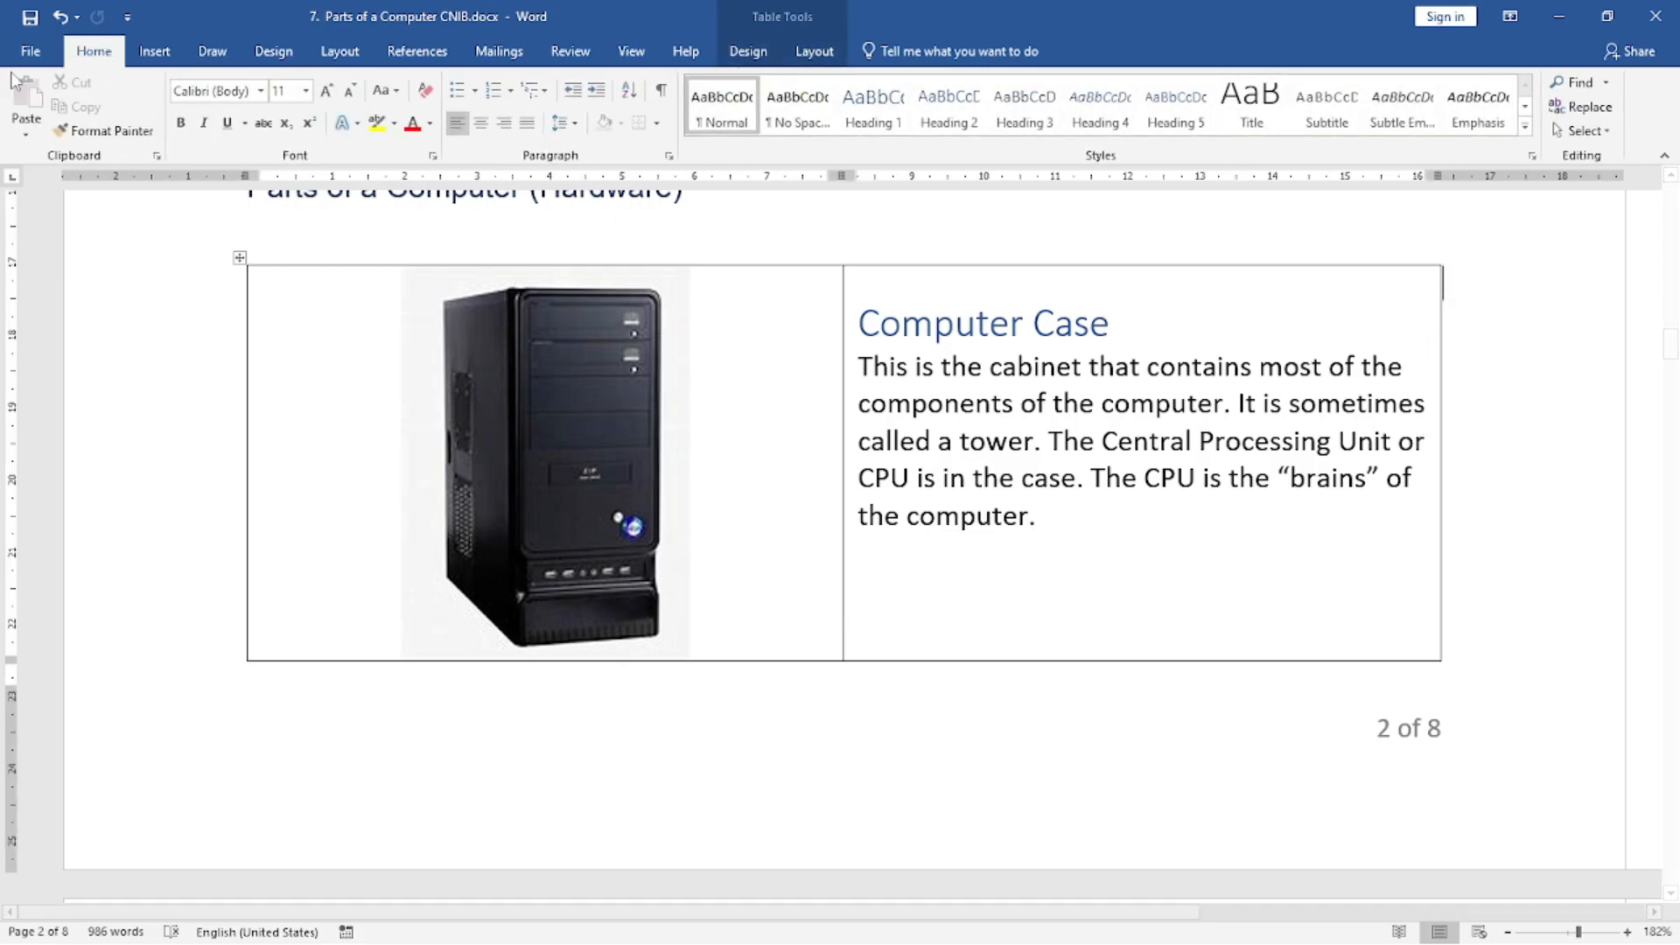
# Create a new blank document and fill it with sample text using =rand(15,5).
pyautogui.hotkey('ctrl', 'n')
pyautogui.write('=rand')
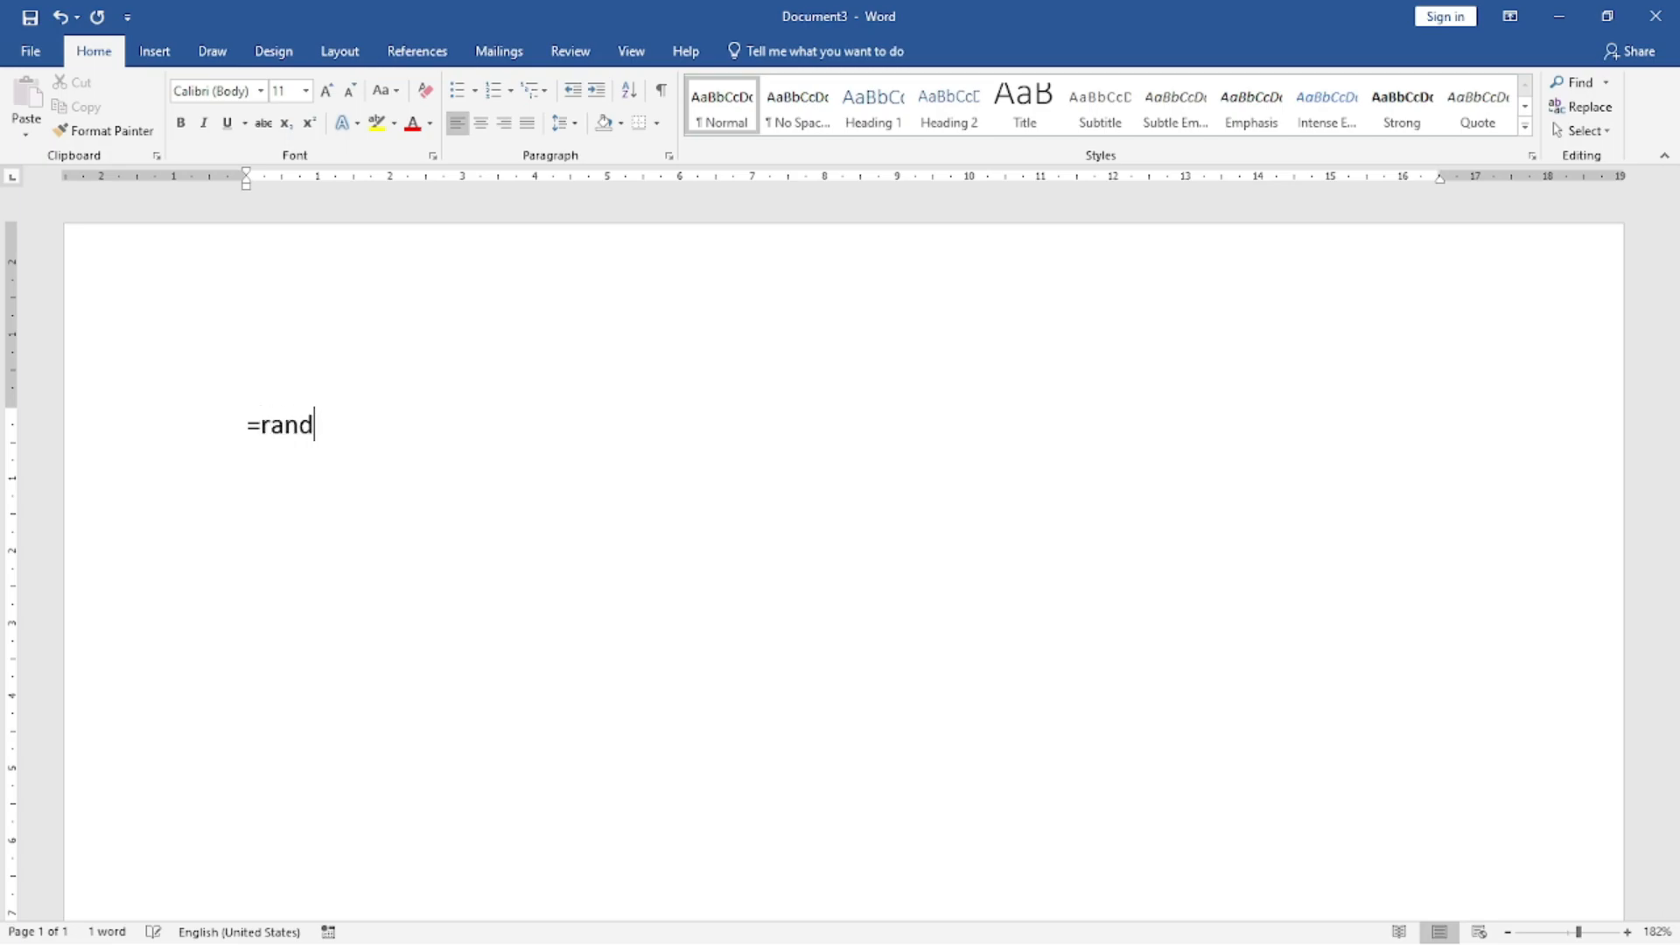
pyautogui.write('(15,5)')
pyautogui.press('Return')
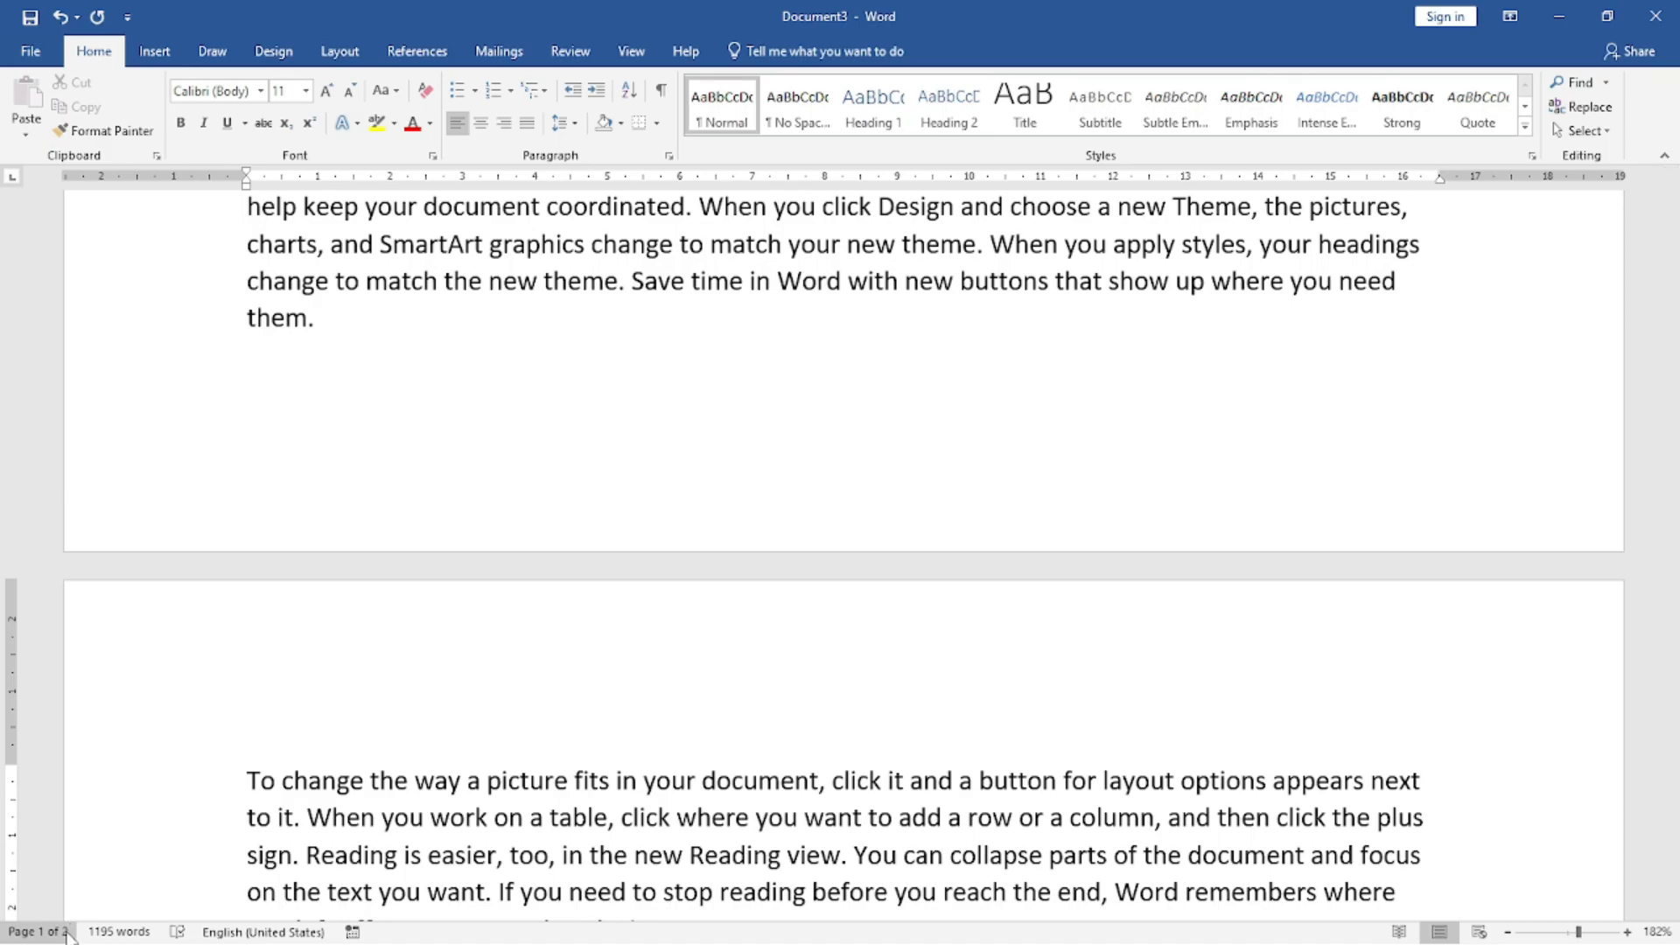
pyautogui.scroll(2, 606, 585)
pyautogui.scroll(15, 607, 585)
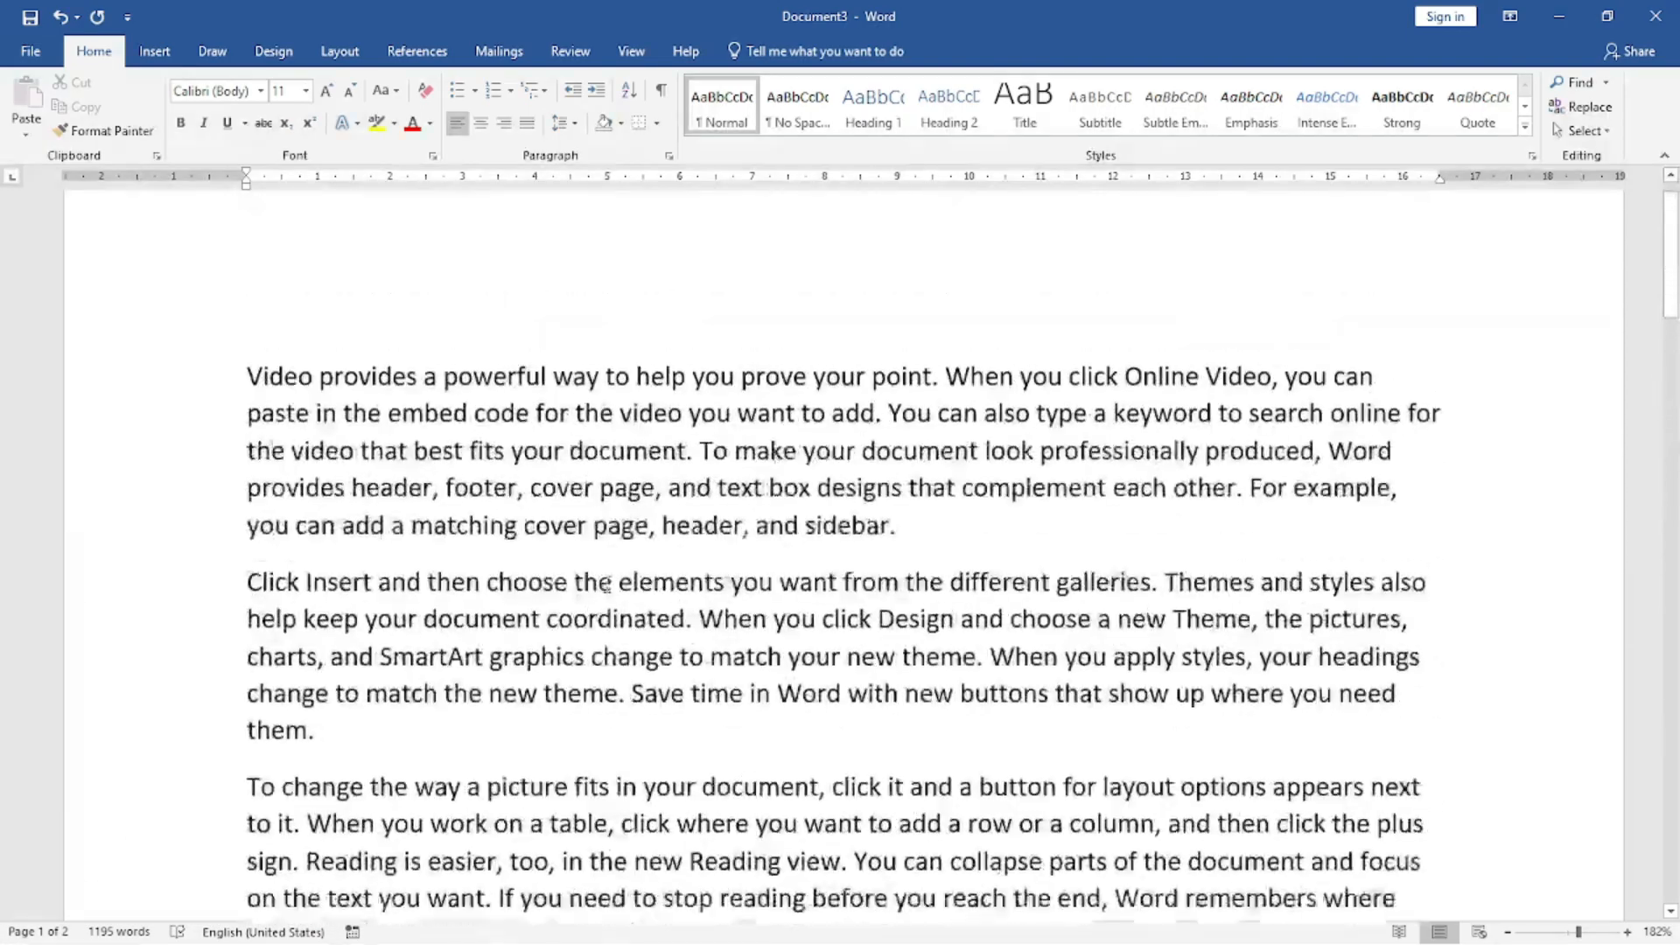
pyautogui.scroll(-7, 683, 625)
pyautogui.scroll(-20, 720, 645)
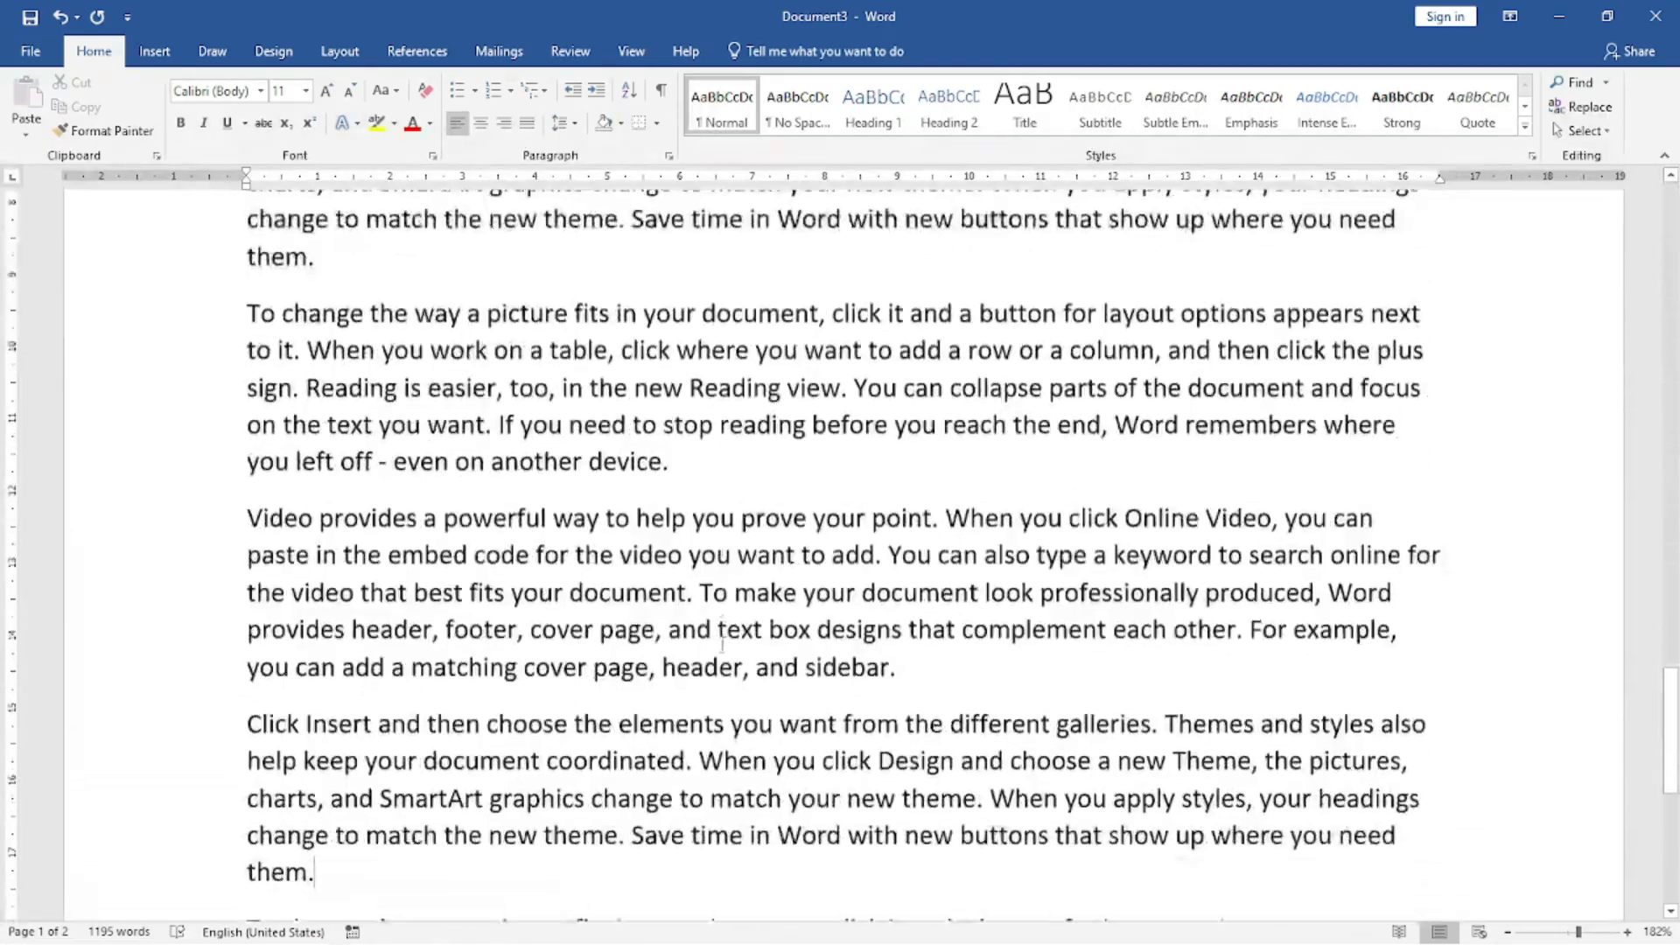
pyautogui.scroll(15, 723, 644)
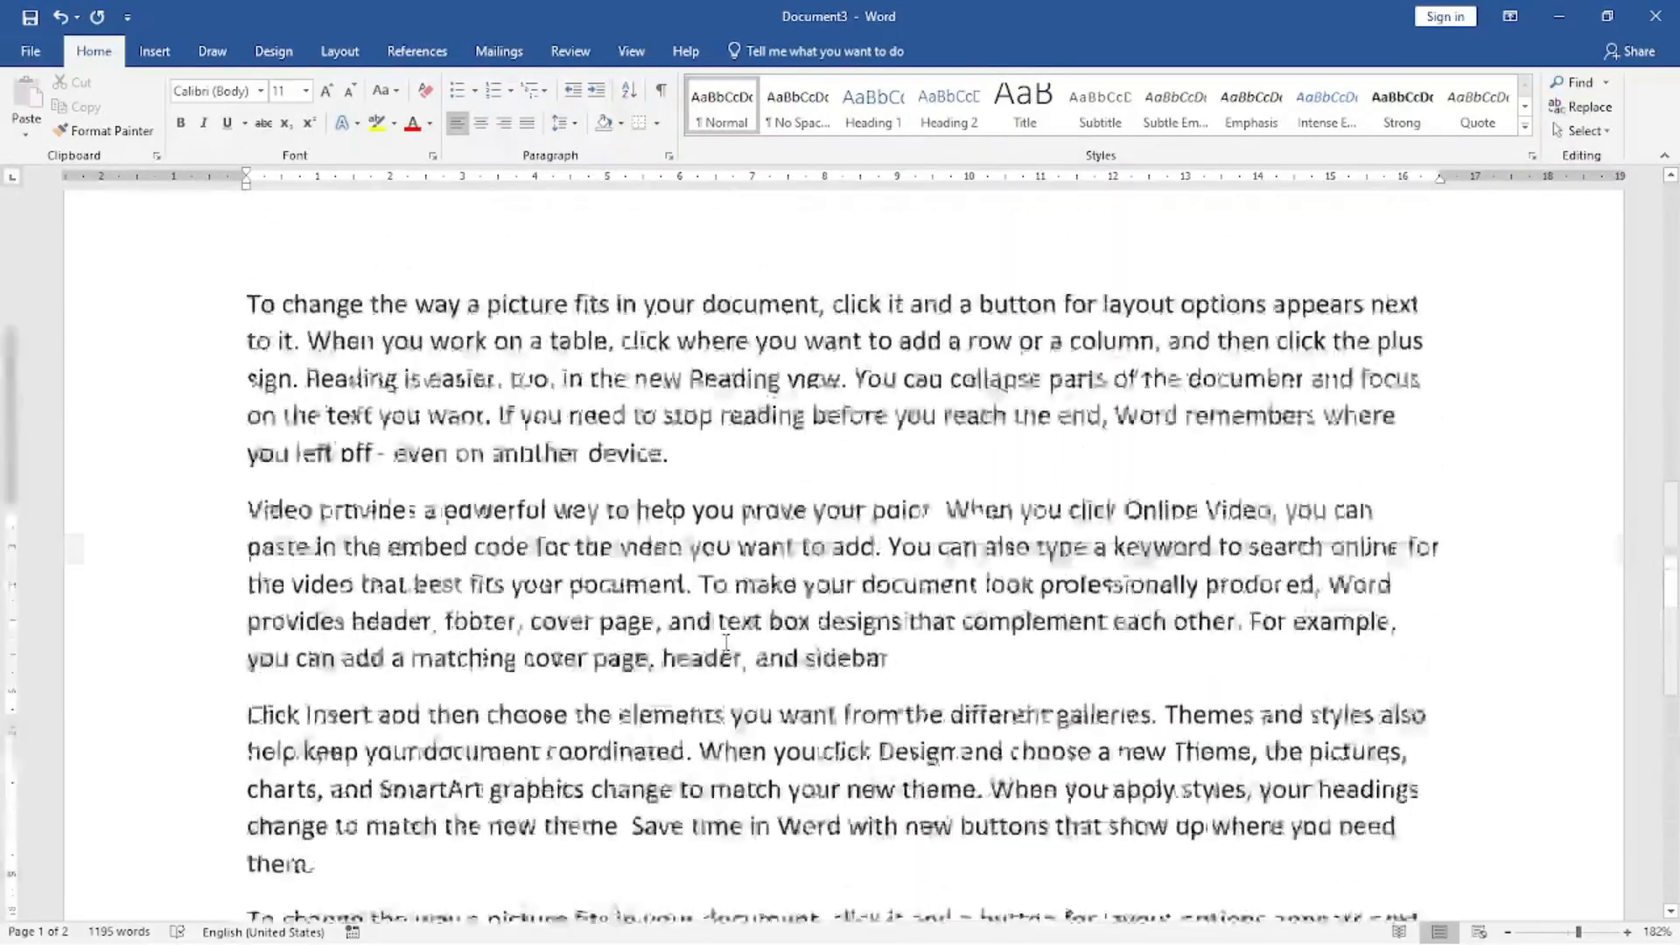
pyautogui.scroll(5, 725, 643)
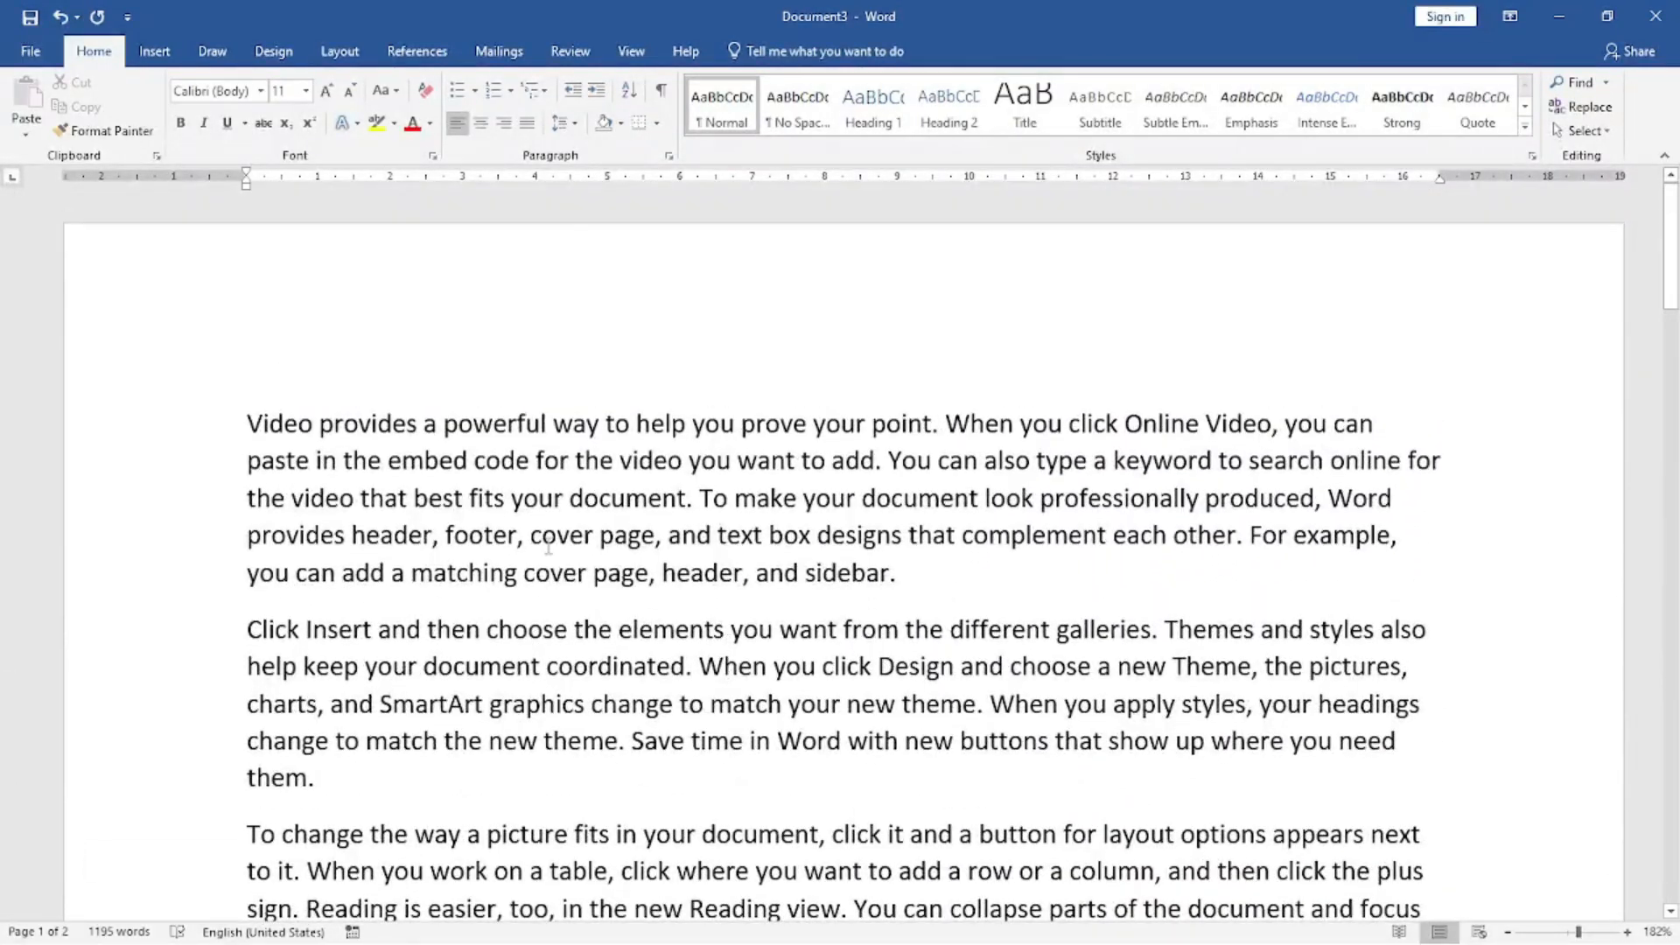
# Copy the document's entire sample text and paste it repeatedly to extend the document over many more pages.
pyautogui.click(644, 424)
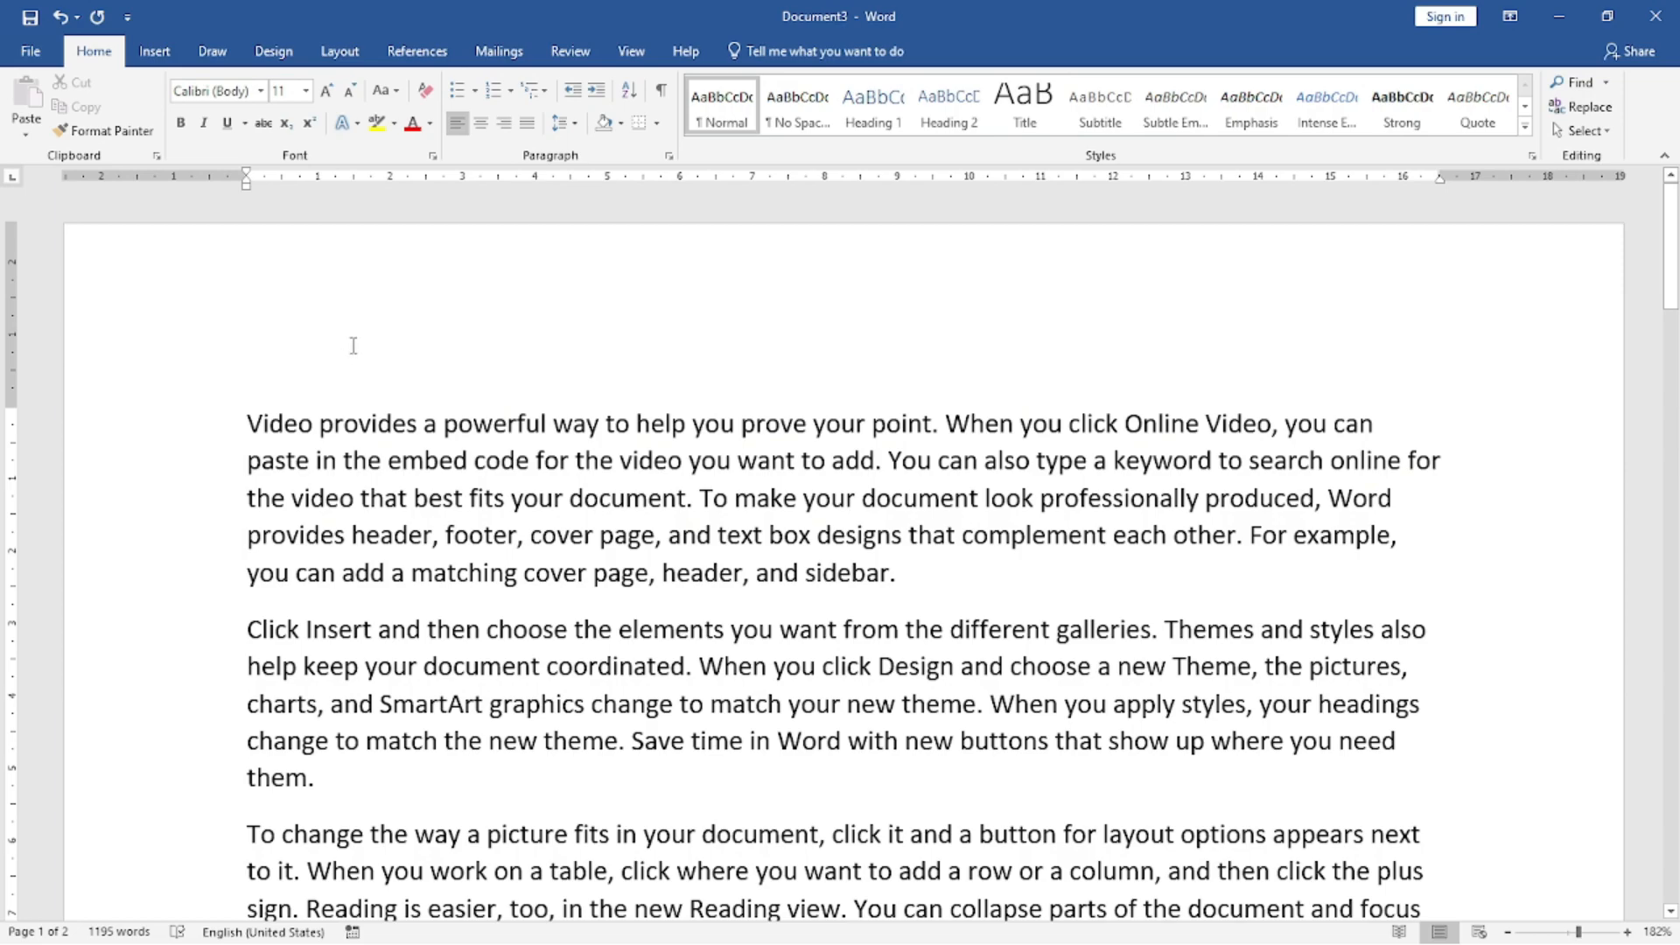
pyautogui.click(154, 51)
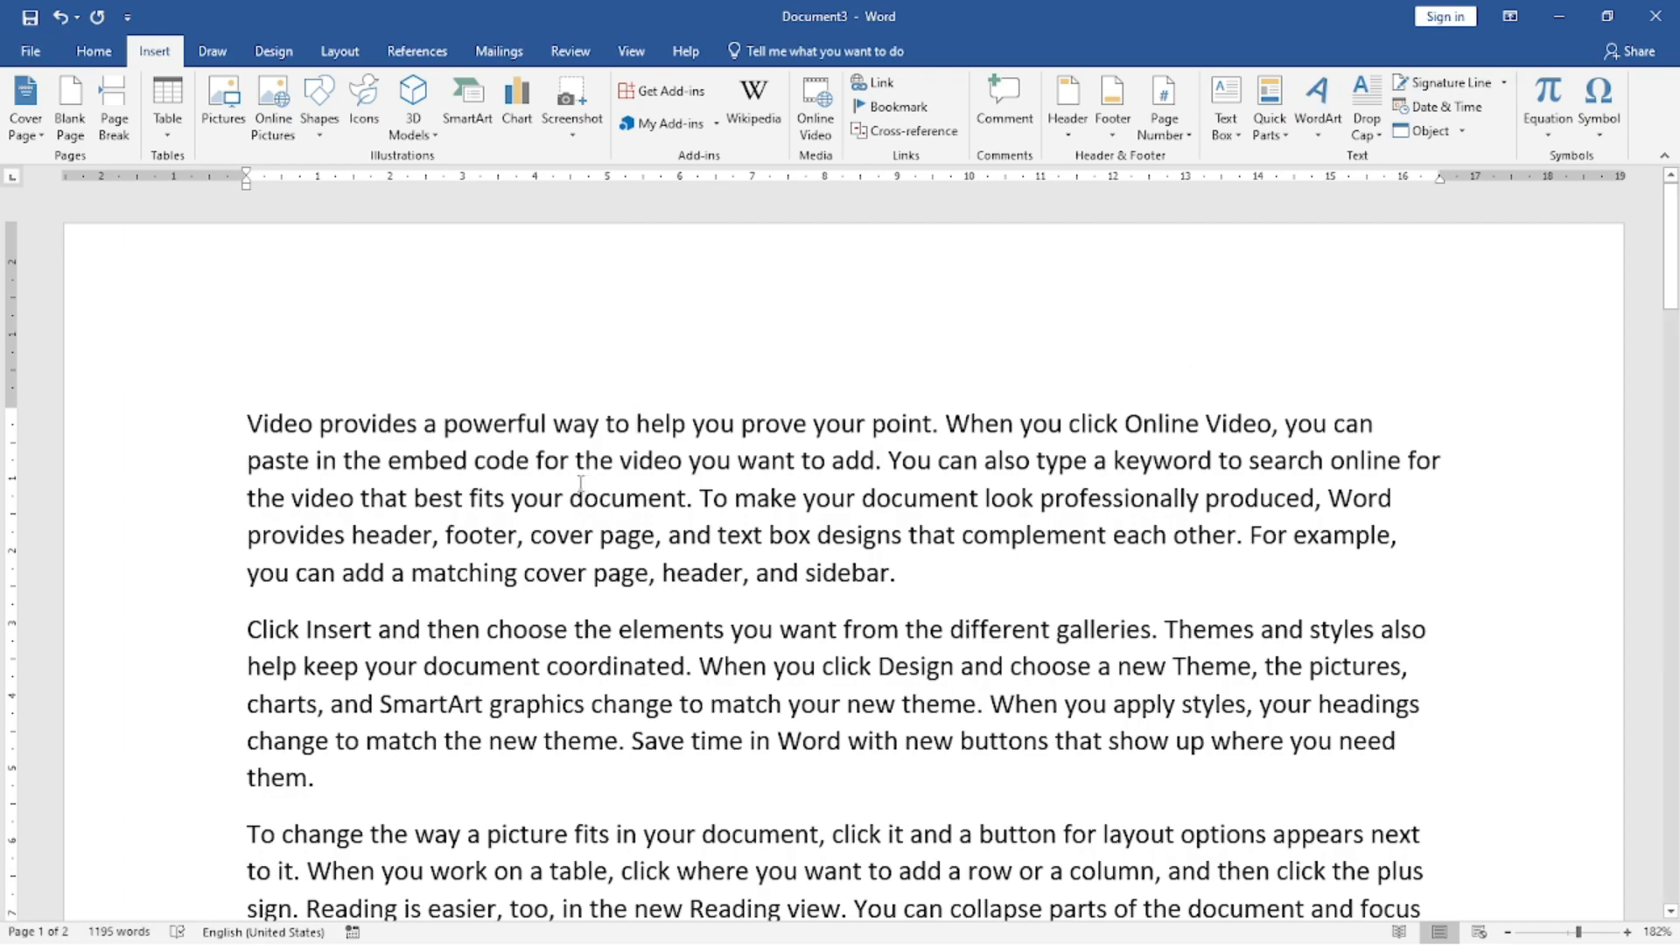
pyautogui.hotkey('ctrl', 'a')
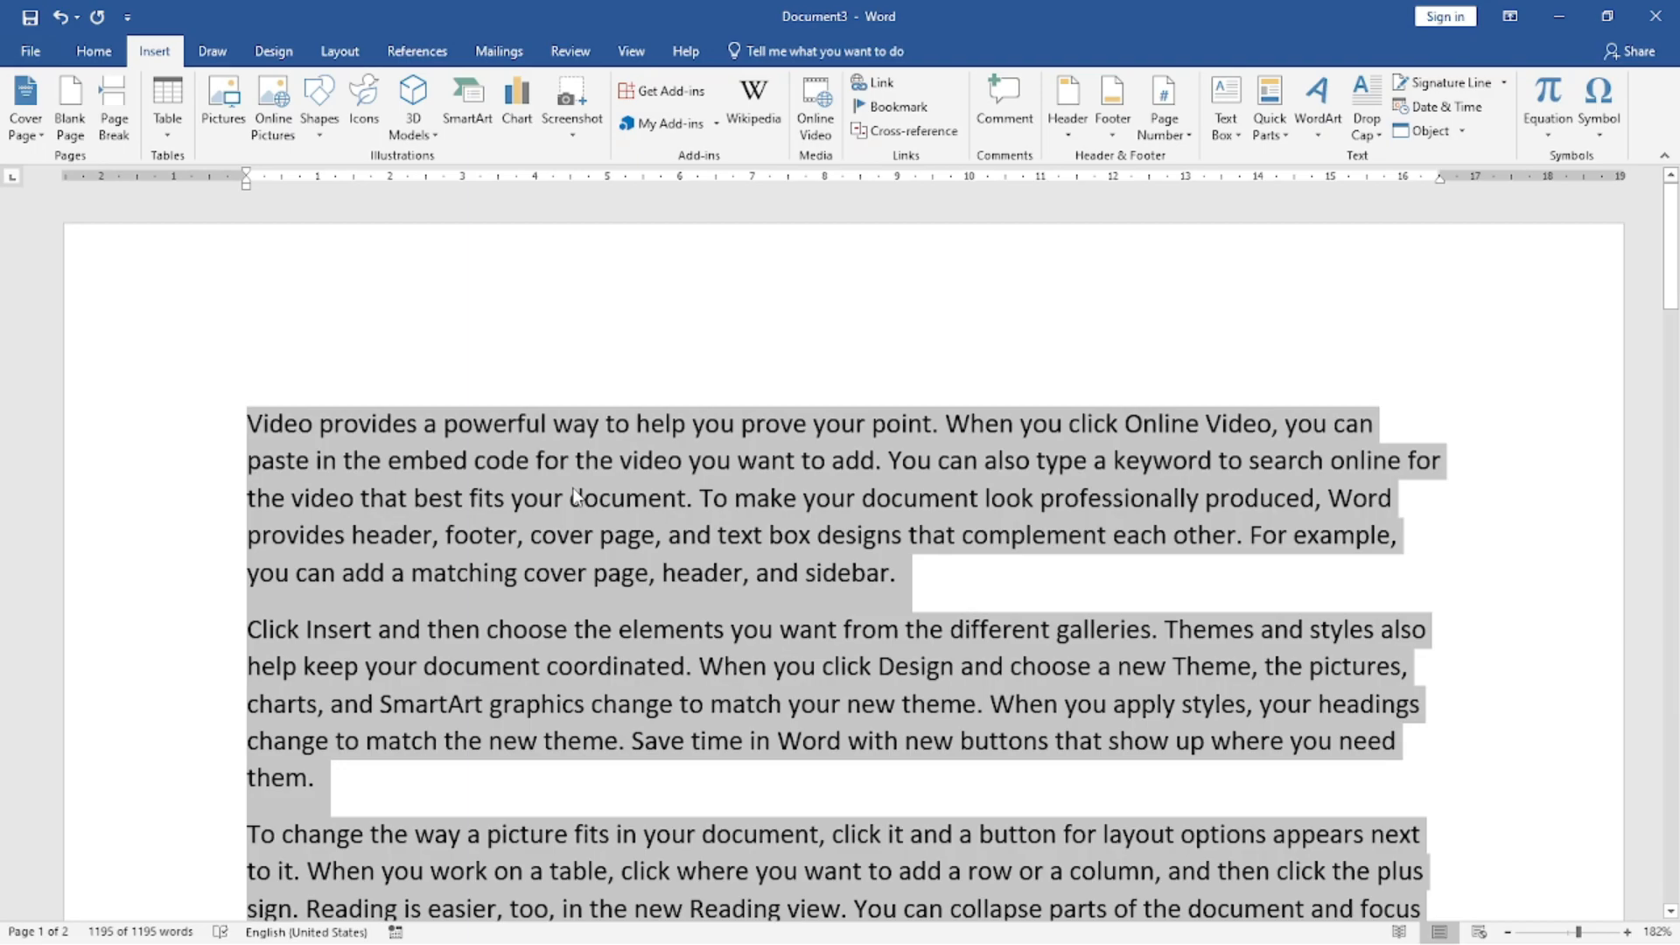
pyautogui.hotkey('ctrl', 'v')
pyautogui.hotkey('ctrl', 'v')
pyautogui.hotkey('ctrl', 'v')
pyautogui.hotkey('ctrl', 'v')
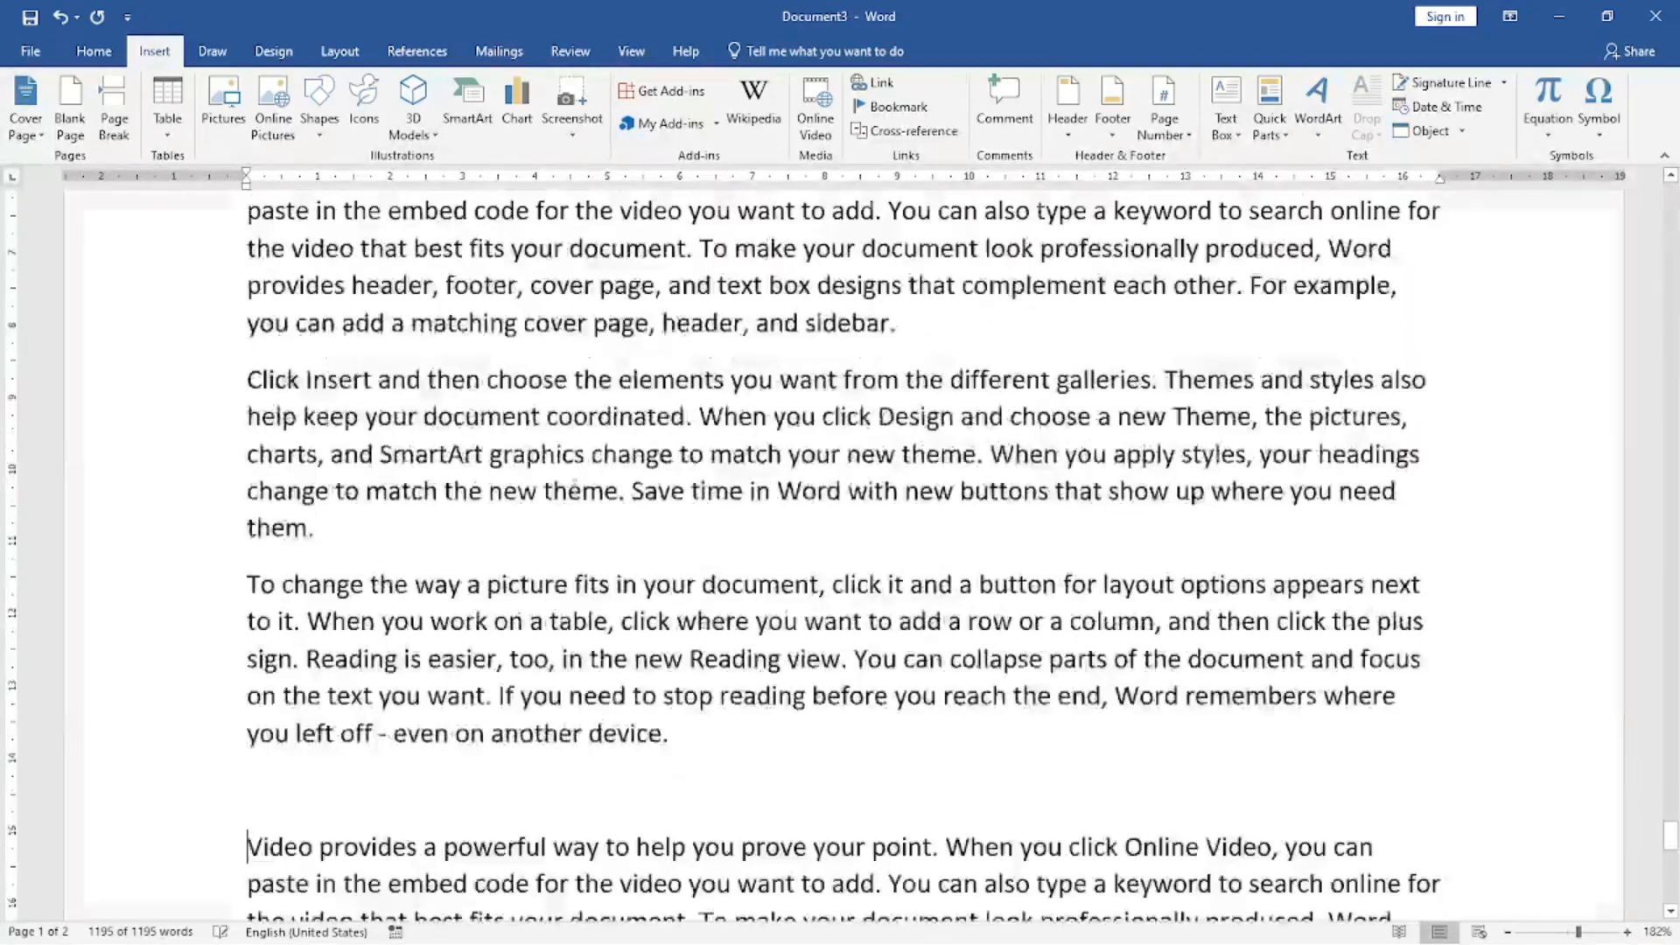
pyautogui.hotkey('ctrl', 'v')
pyautogui.hotkey('ctrl', 'v')
pyautogui.hotkey('ctrl', 'v')
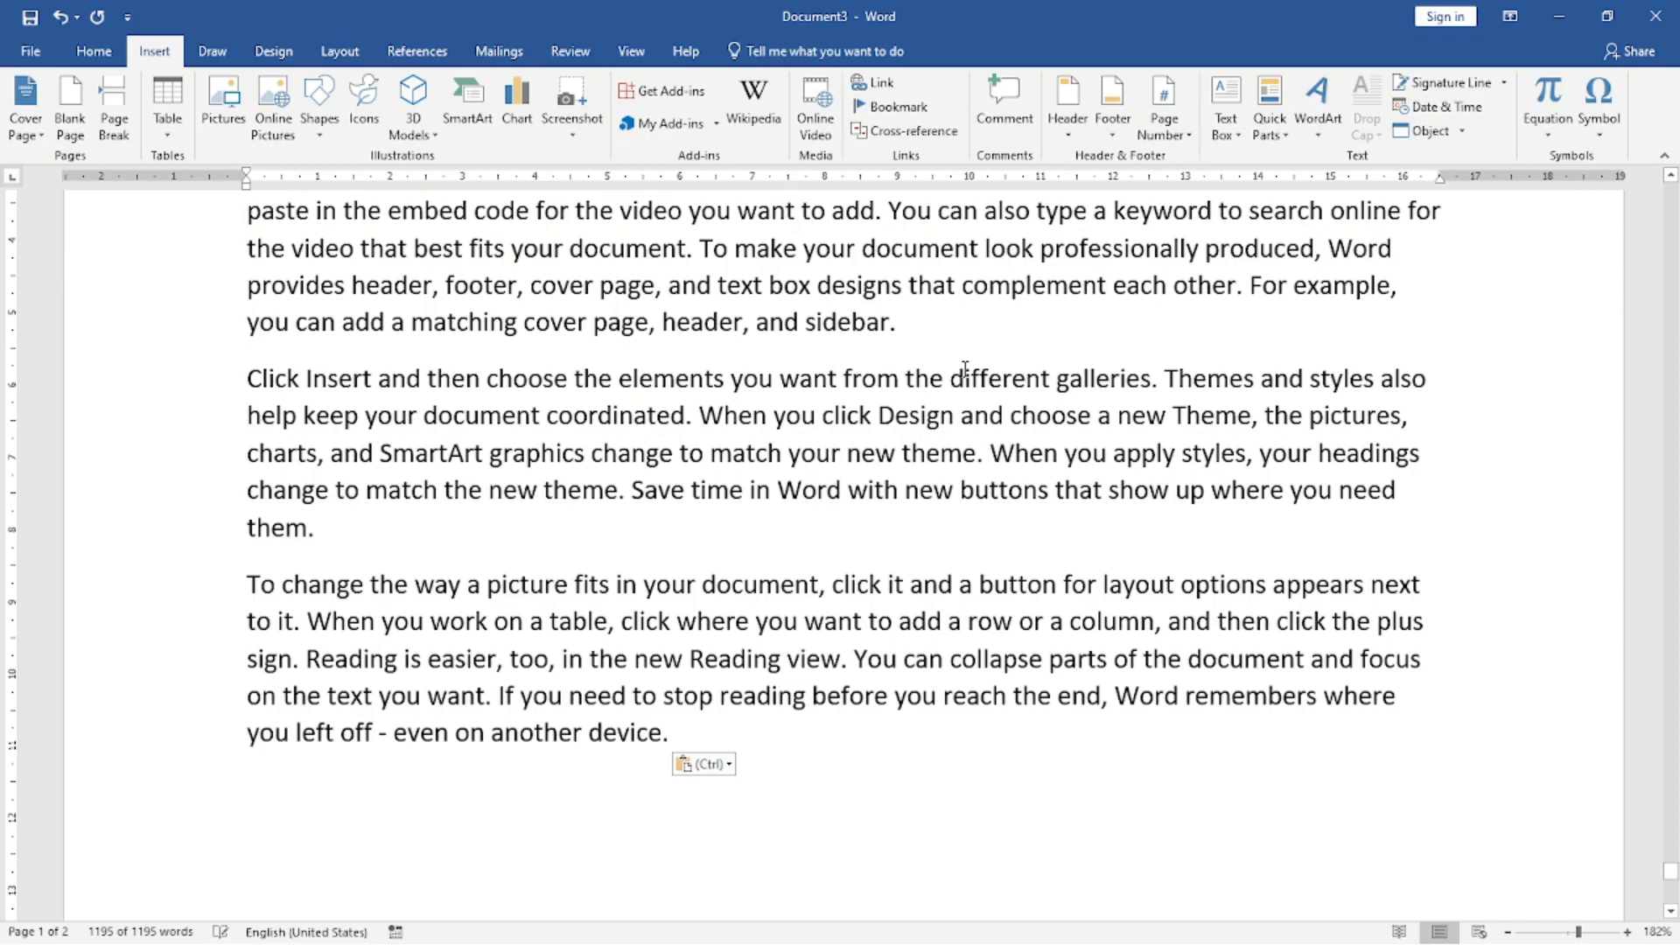
# Check the document's page count in the print preview and return to the document.
pyautogui.hotkey('ctrl', 'p')
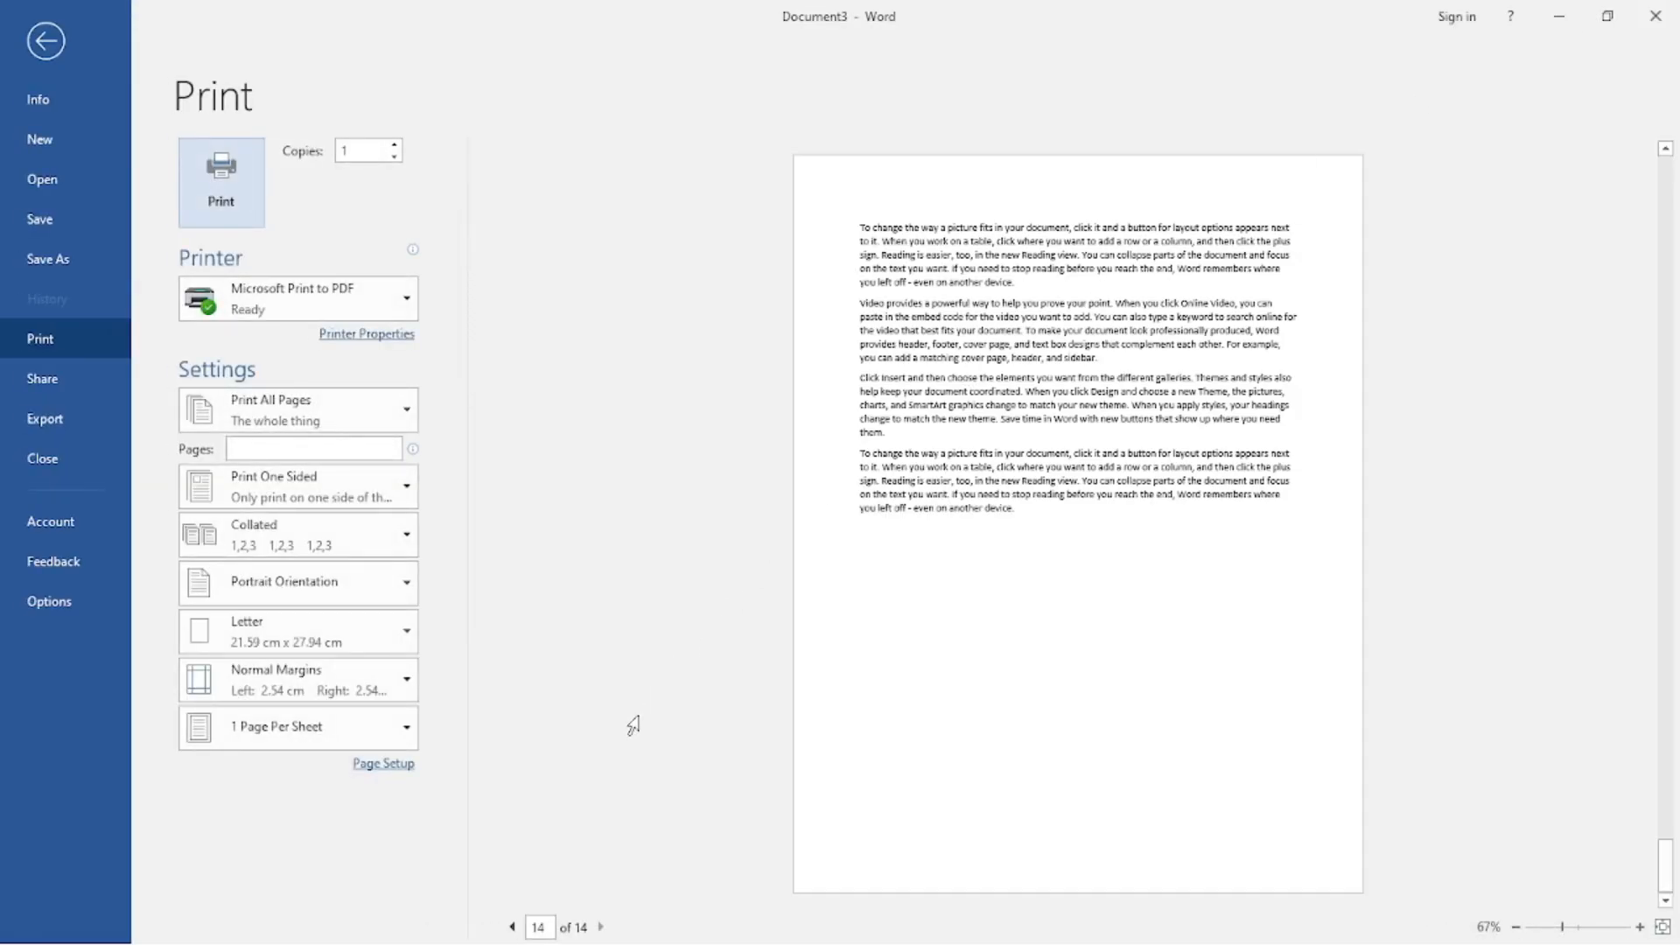
pyautogui.moveTo(584, 938)
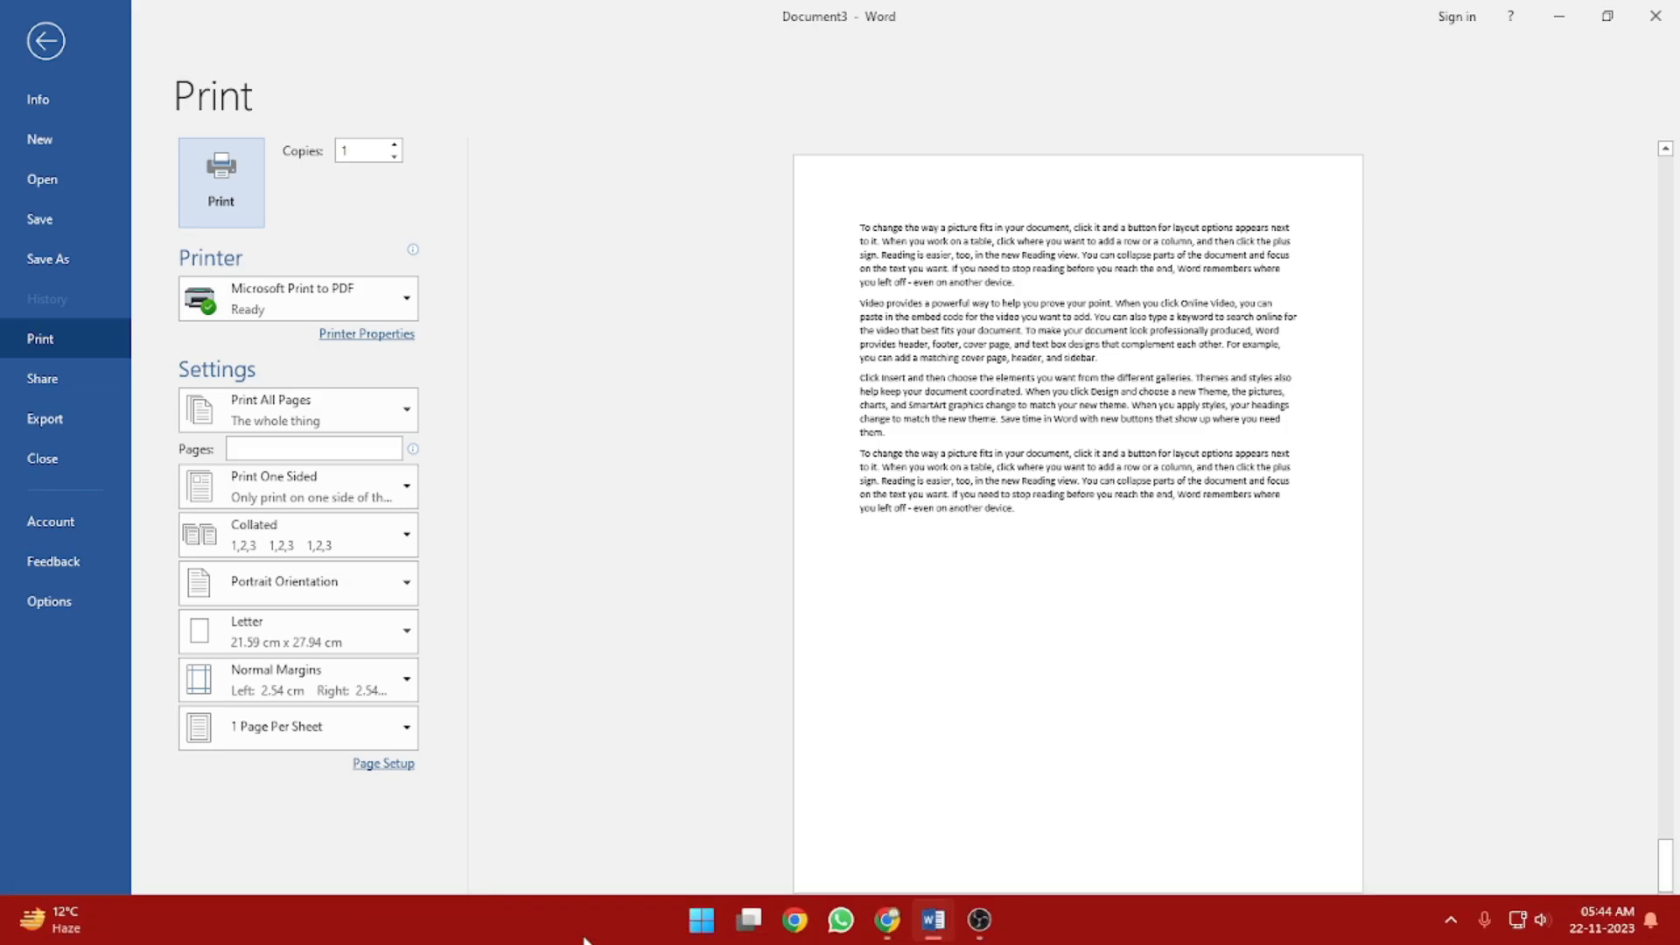
pyautogui.press('Escape')
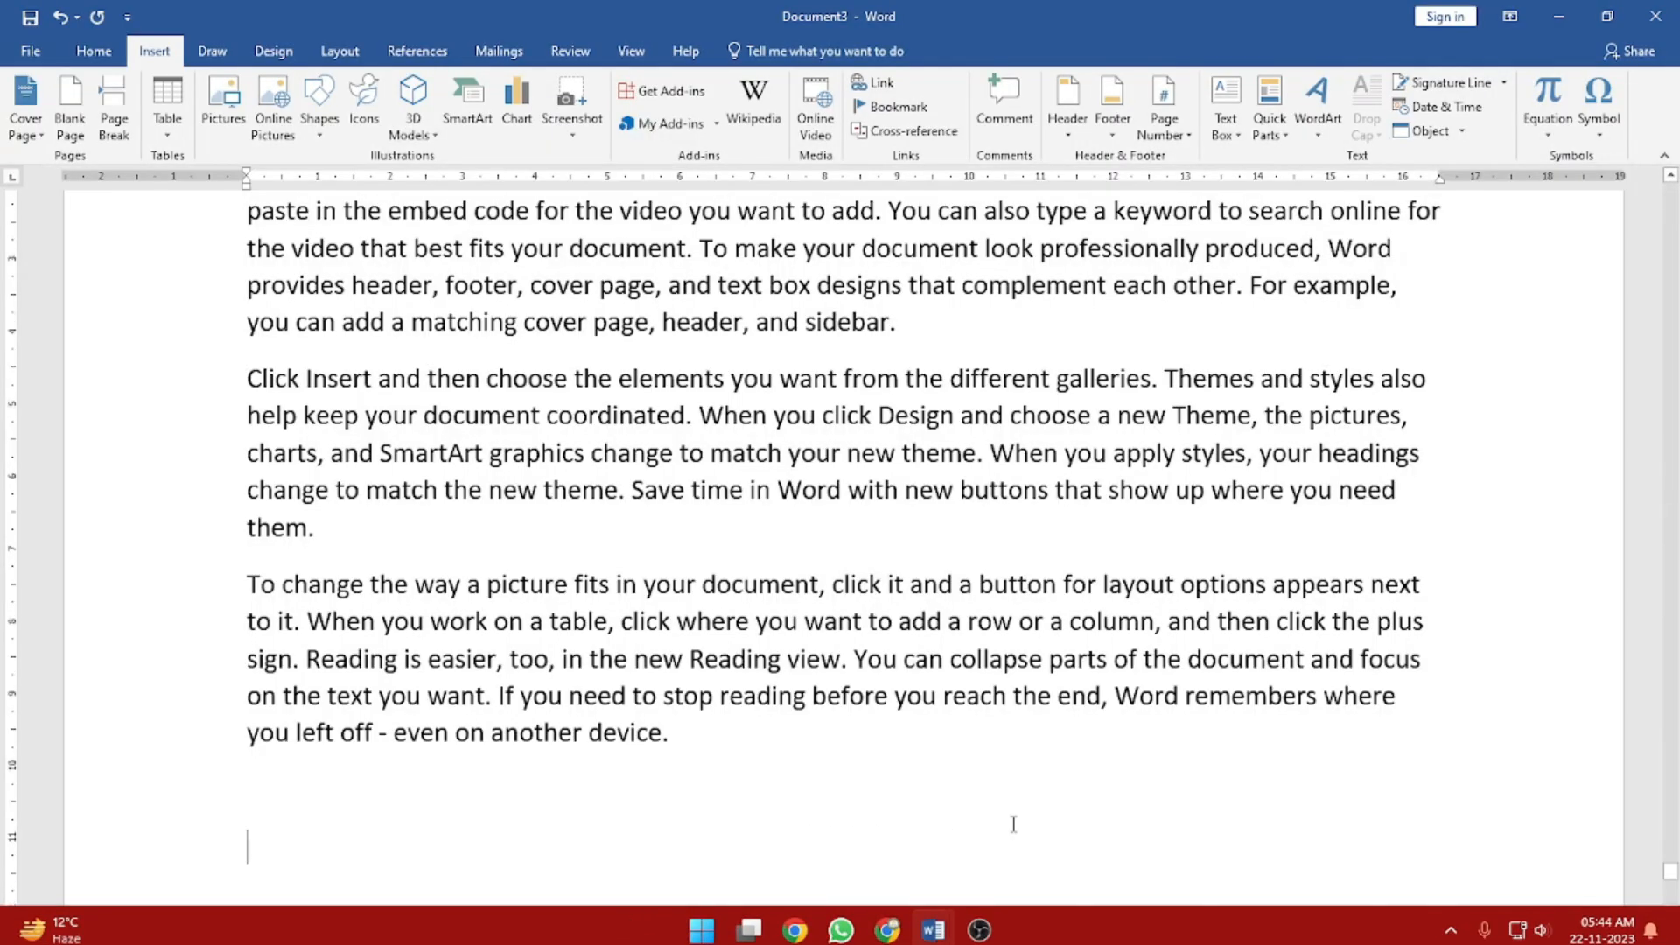
pyautogui.scroll(5, 1012, 817)
pyautogui.scroll(15, 997, 817)
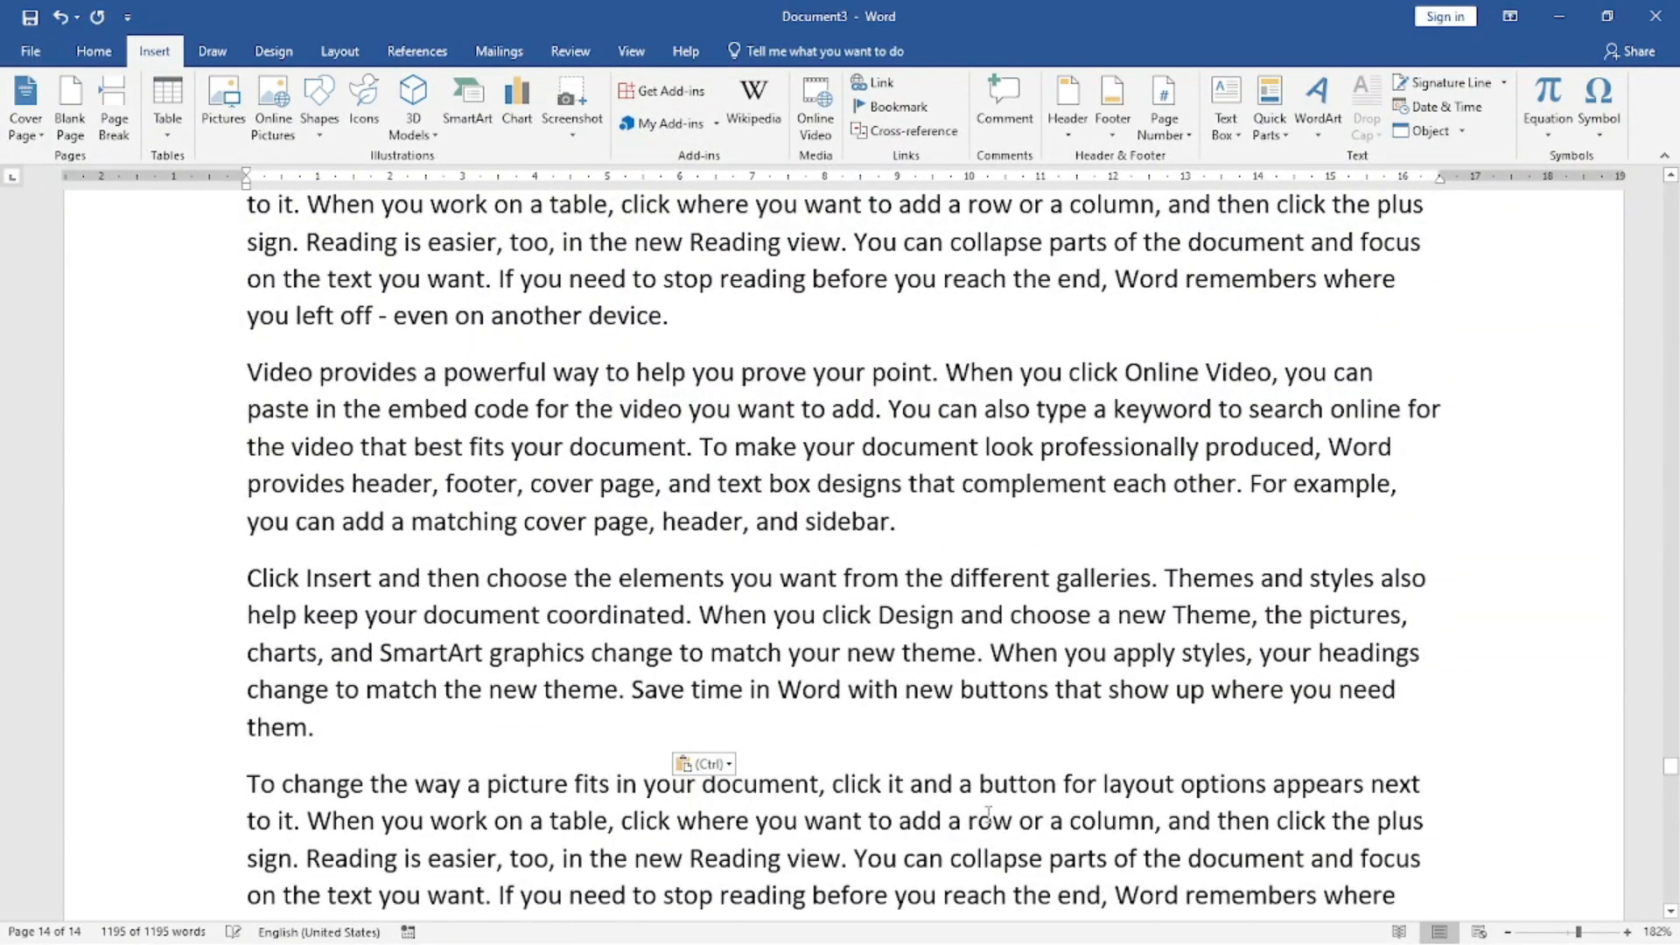
pyautogui.press('ctrl')
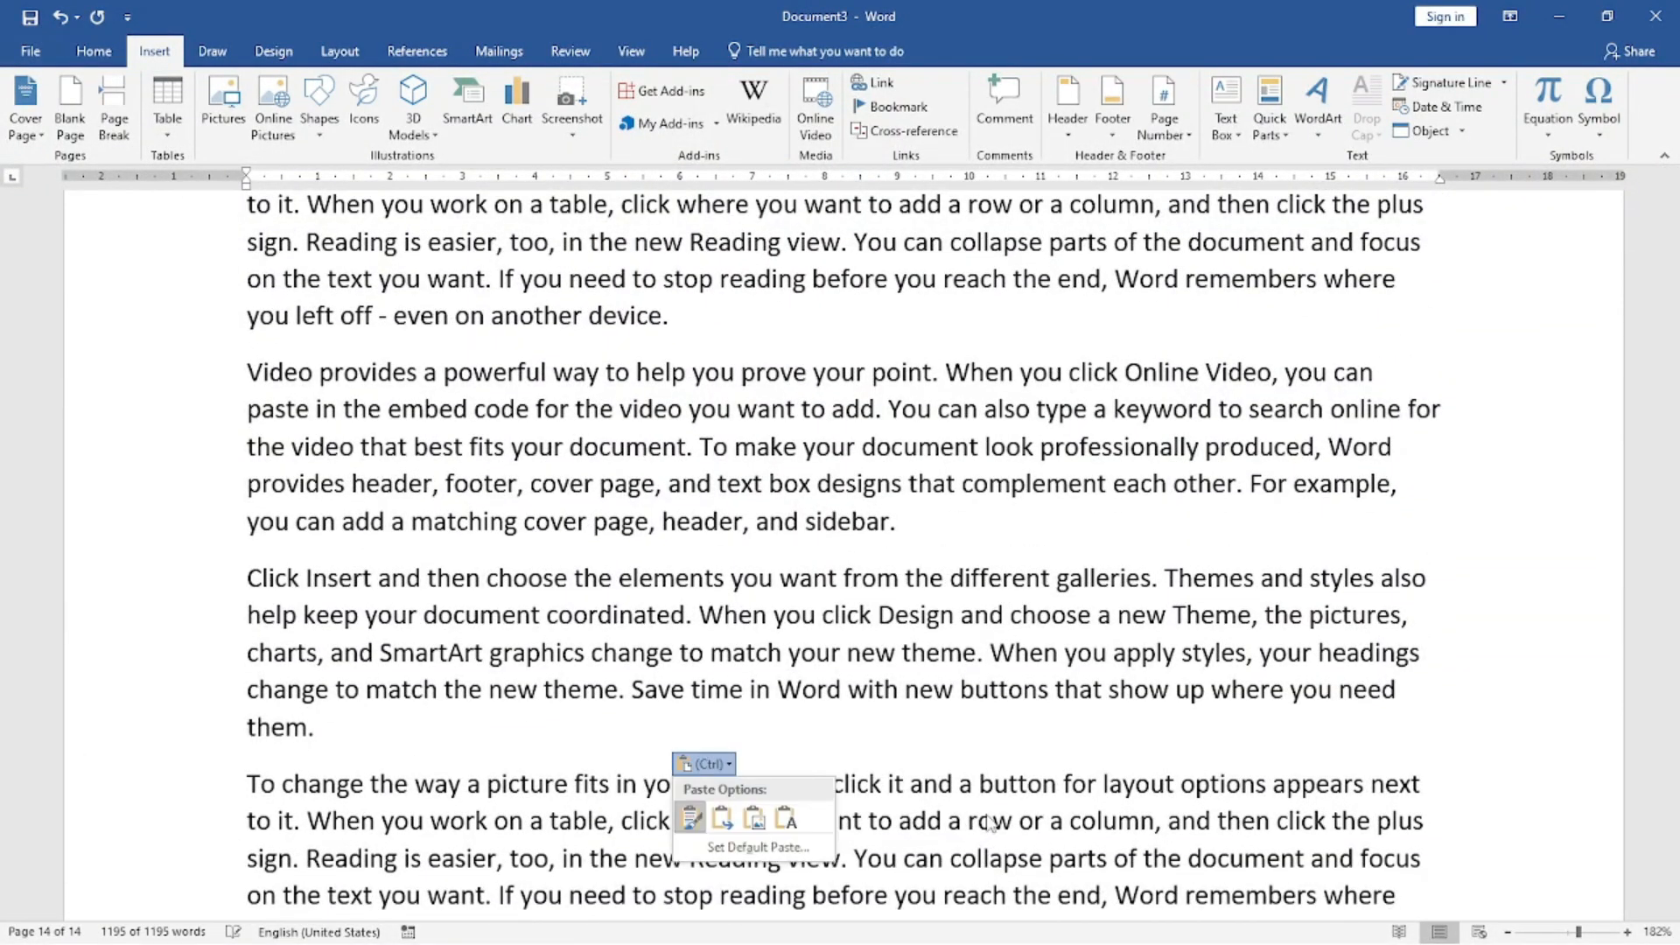
pyautogui.click(905, 464)
pyautogui.scroll(12, 881, 465)
pyautogui.hotkey('ctrl', 'v')
pyautogui.hotkey('ctrl', 'v')
pyautogui.hotkey('ctrl', 'v')
pyautogui.hotkey('ctrl', 'v')
pyautogui.hotkey('ctrl', 'v')
pyautogui.hotkey('ctrl', 'v')
pyautogui.scroll(20, 862, 457)
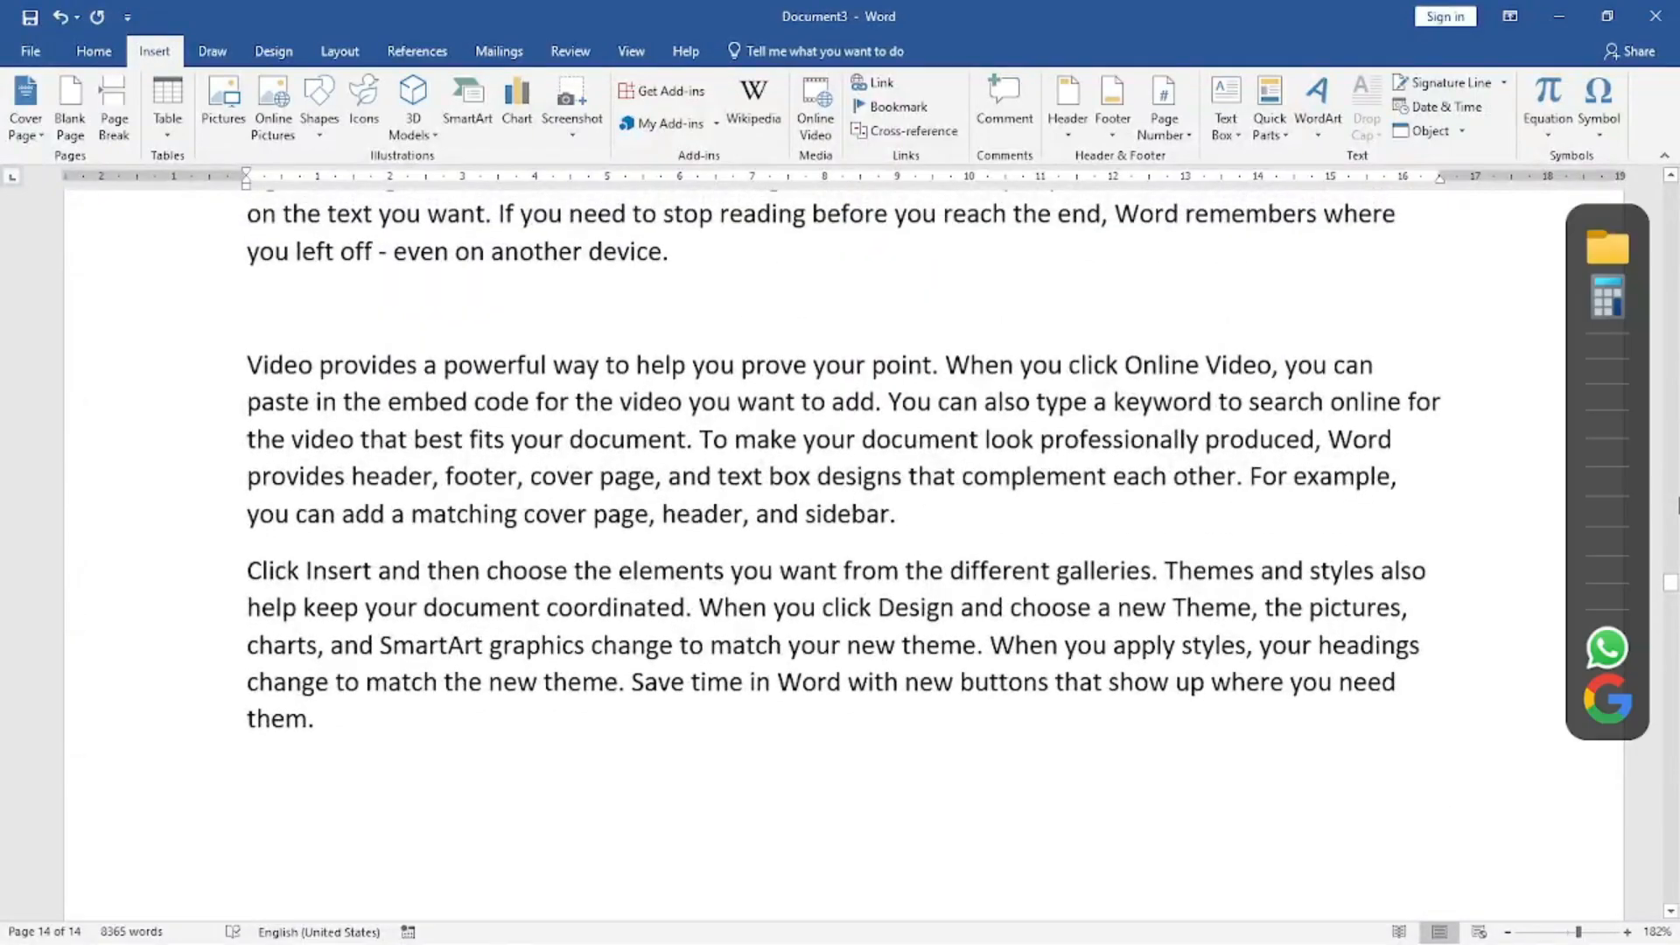
# Insert the Blank (Three Columns) footer from the first page and select its rightmost placeholder.
pyautogui.hotkey('ctrl', 'Home')
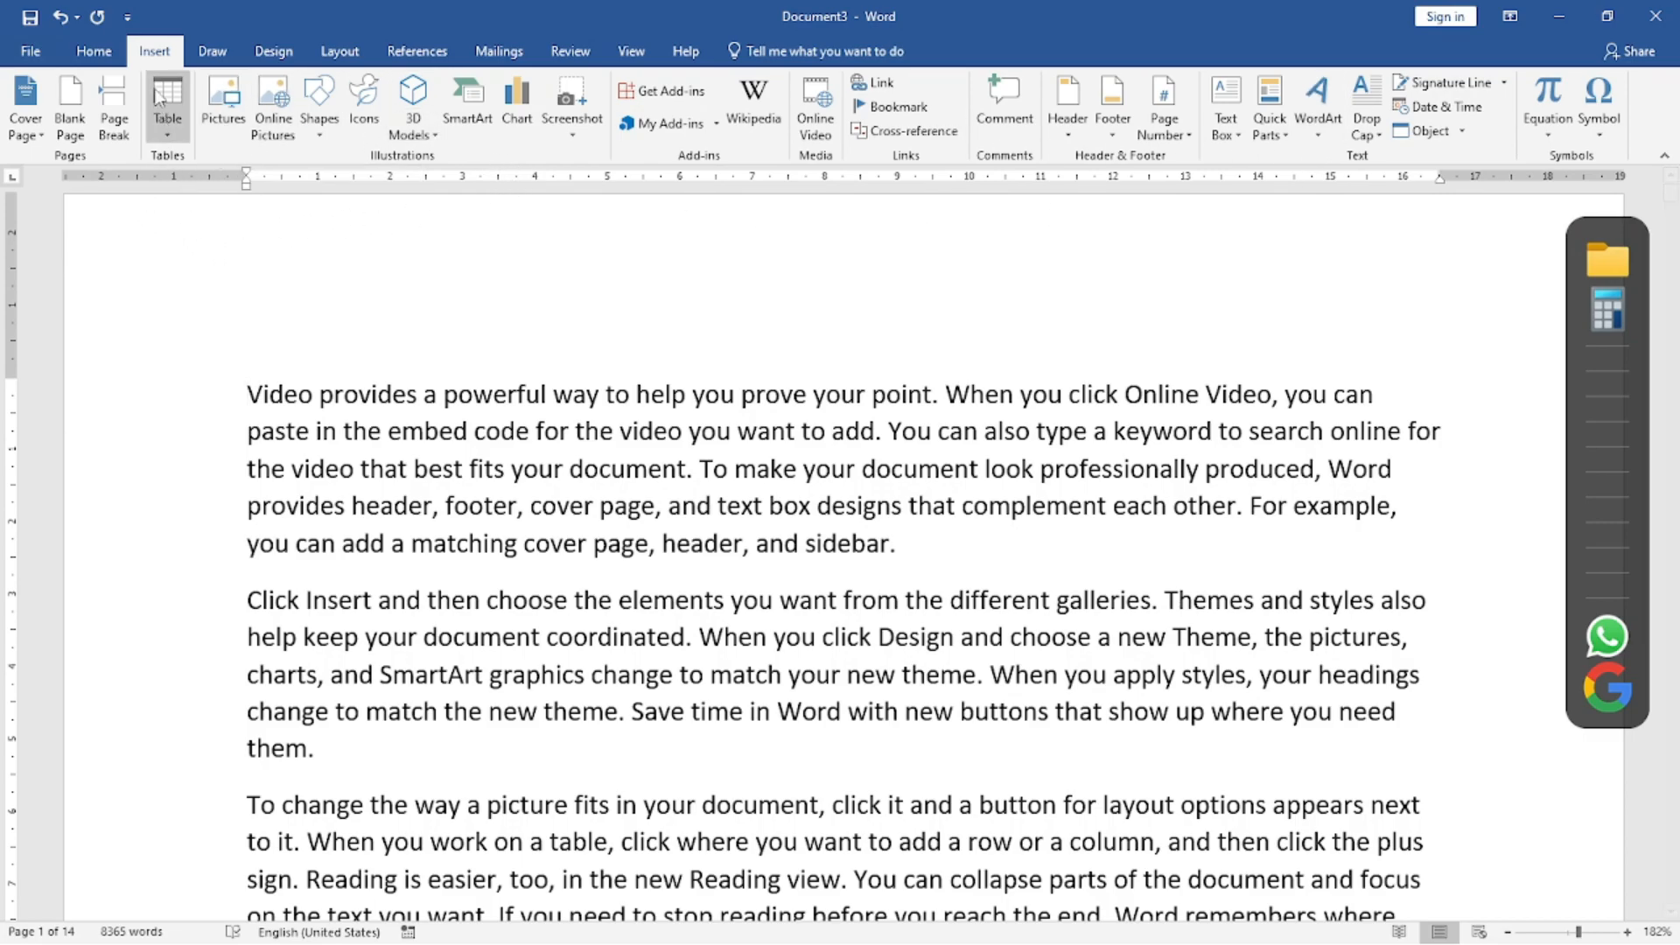
pyautogui.click(1112, 100)
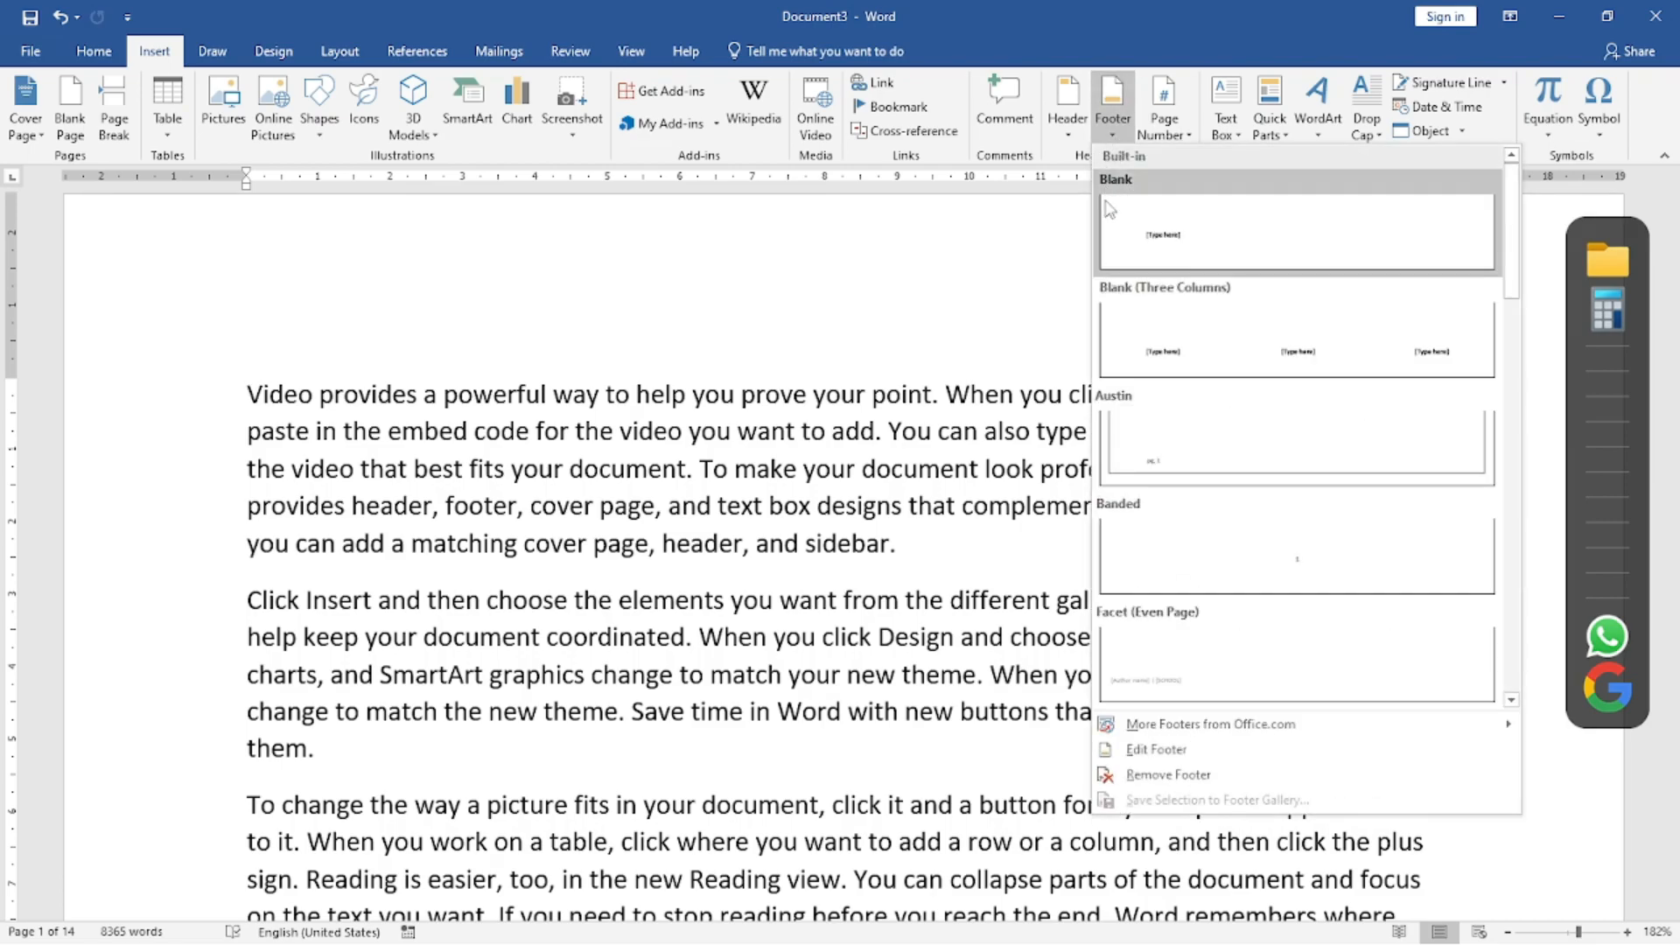
pyautogui.click(1175, 753)
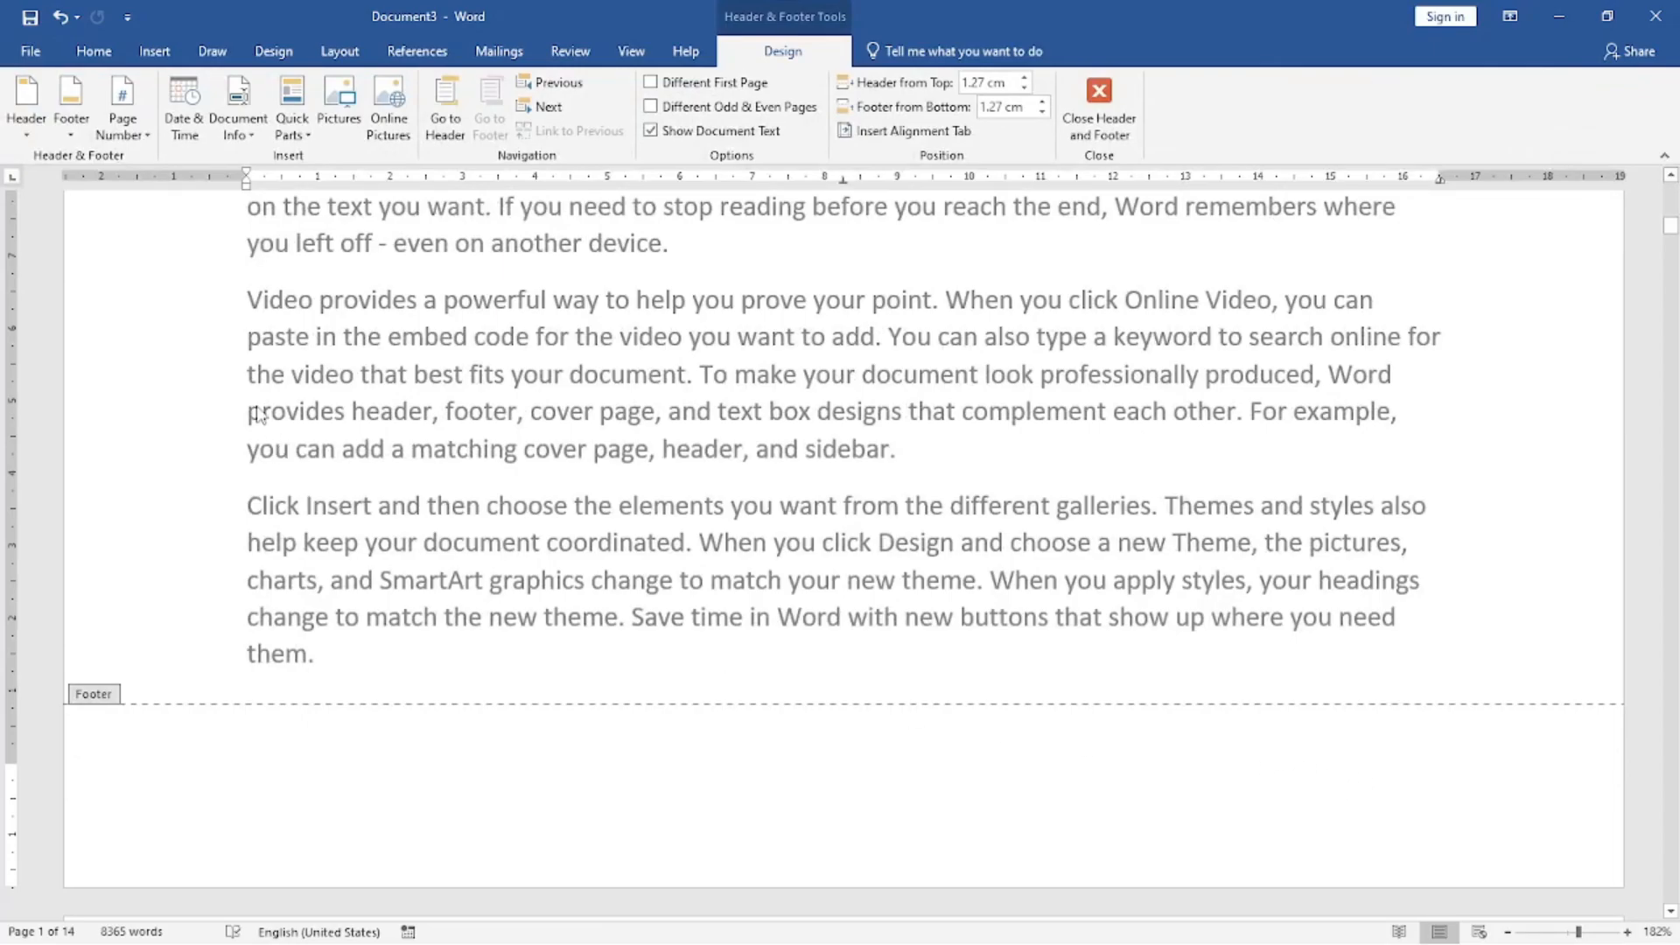
pyautogui.click(71, 113)
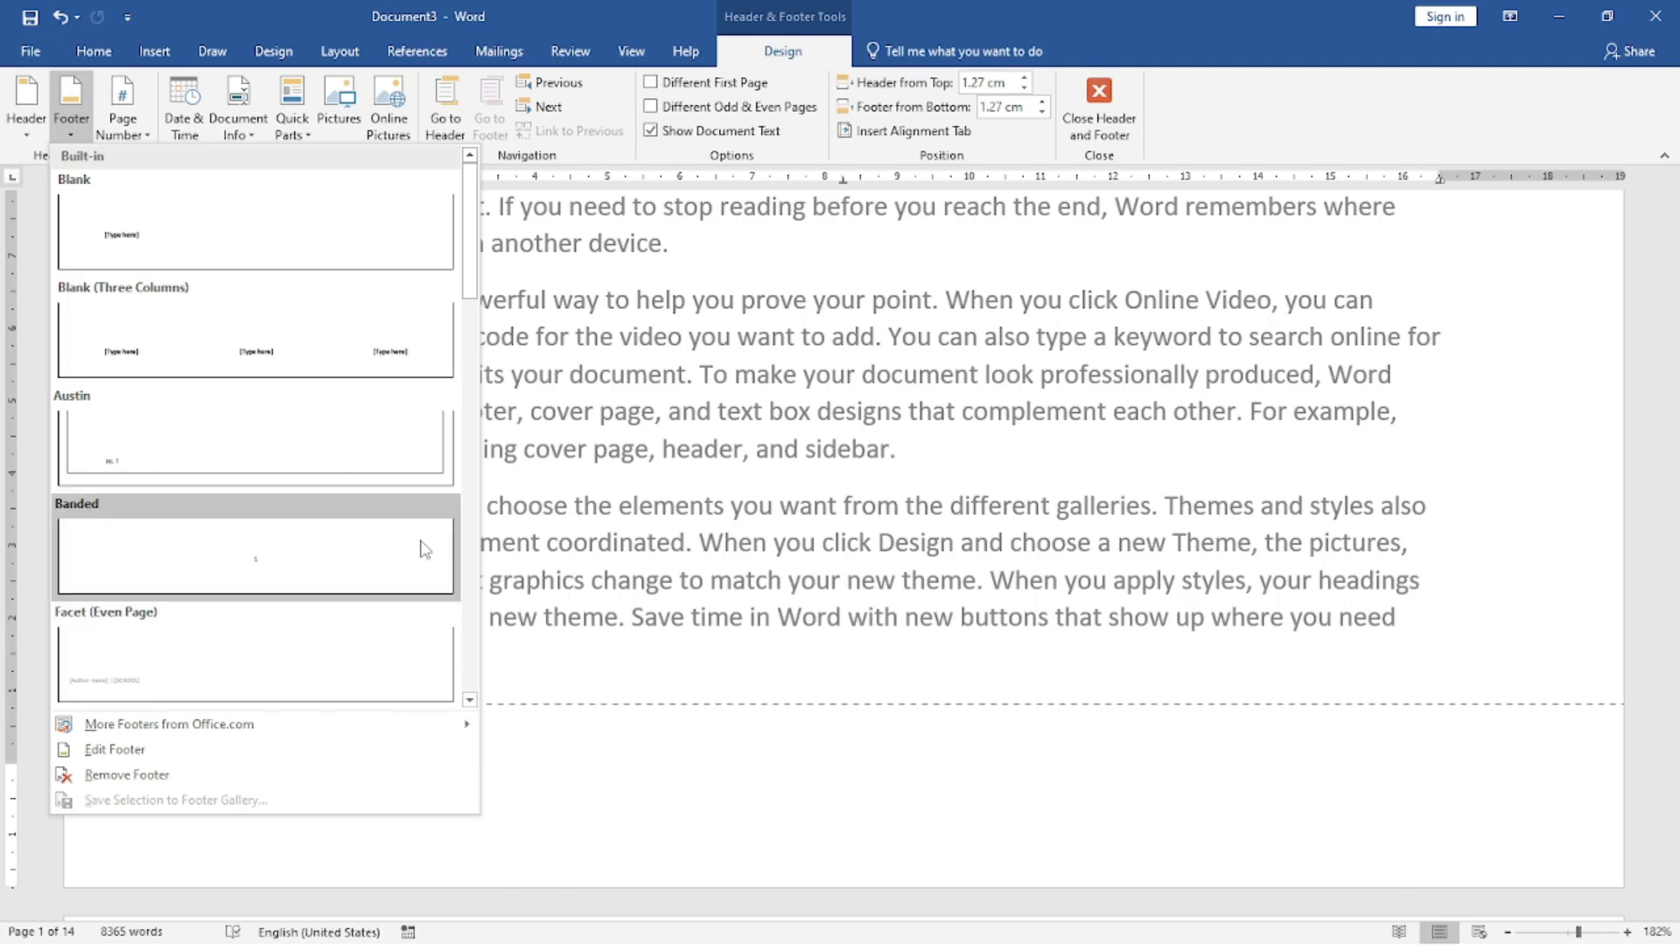
pyautogui.click(393, 354)
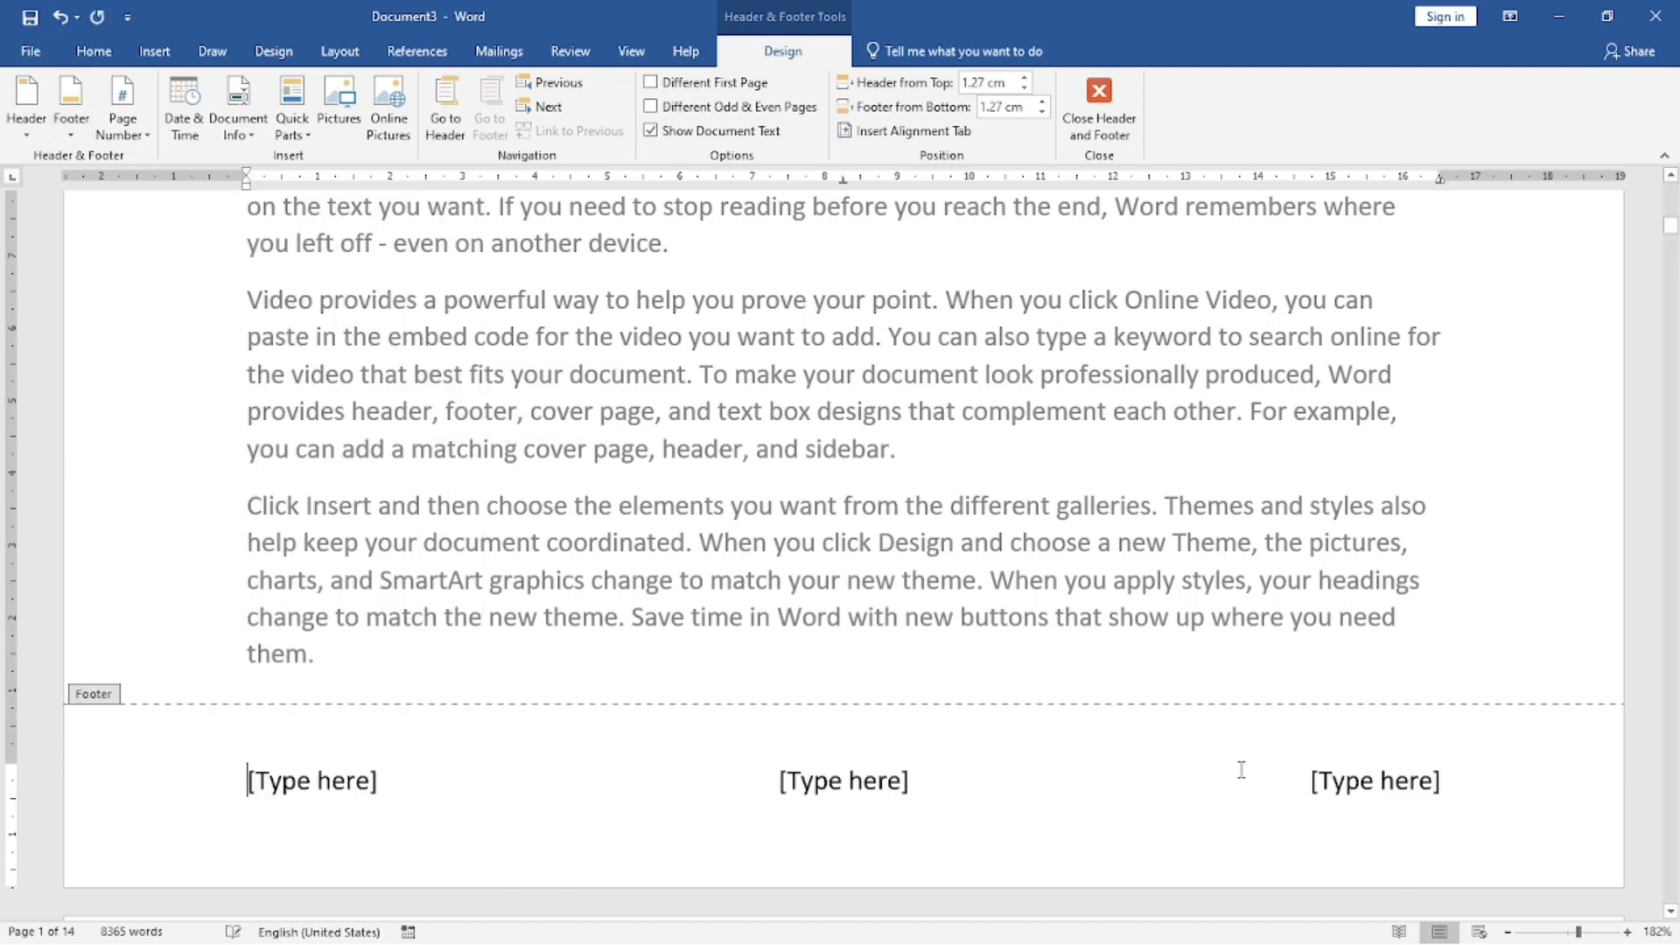
pyautogui.click(1372, 788)
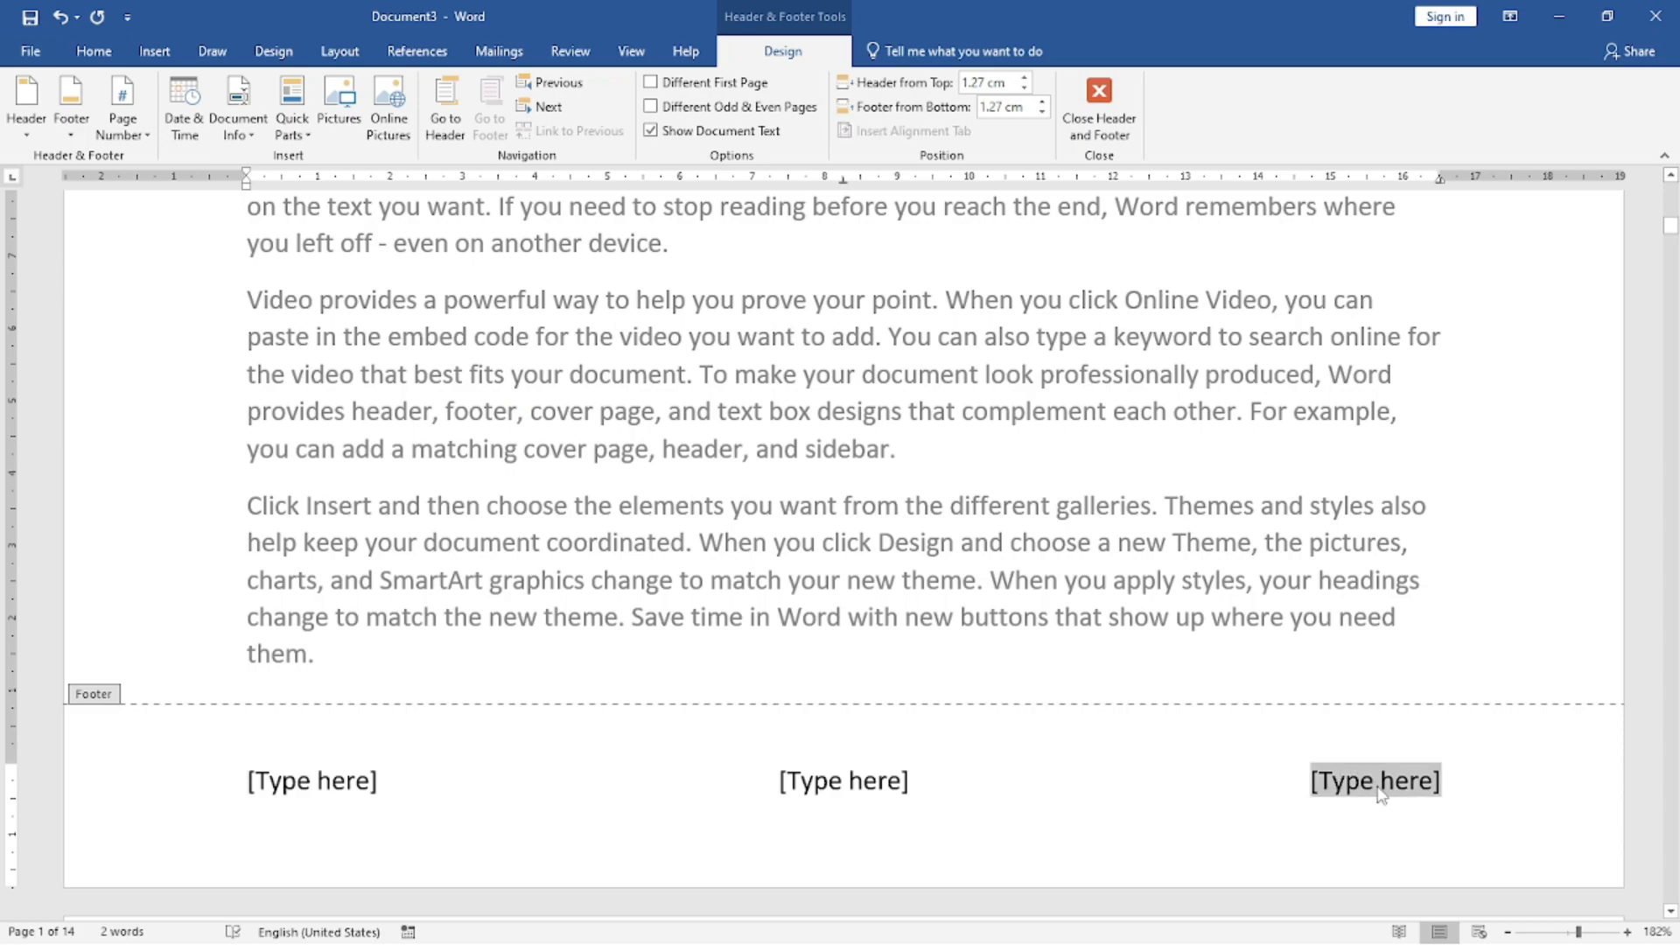
# Replace the three-column footer with a Plain Number 3 bottom-of-page number, add "to 14" after it, and return to the body text.
pyautogui.click(123, 127)
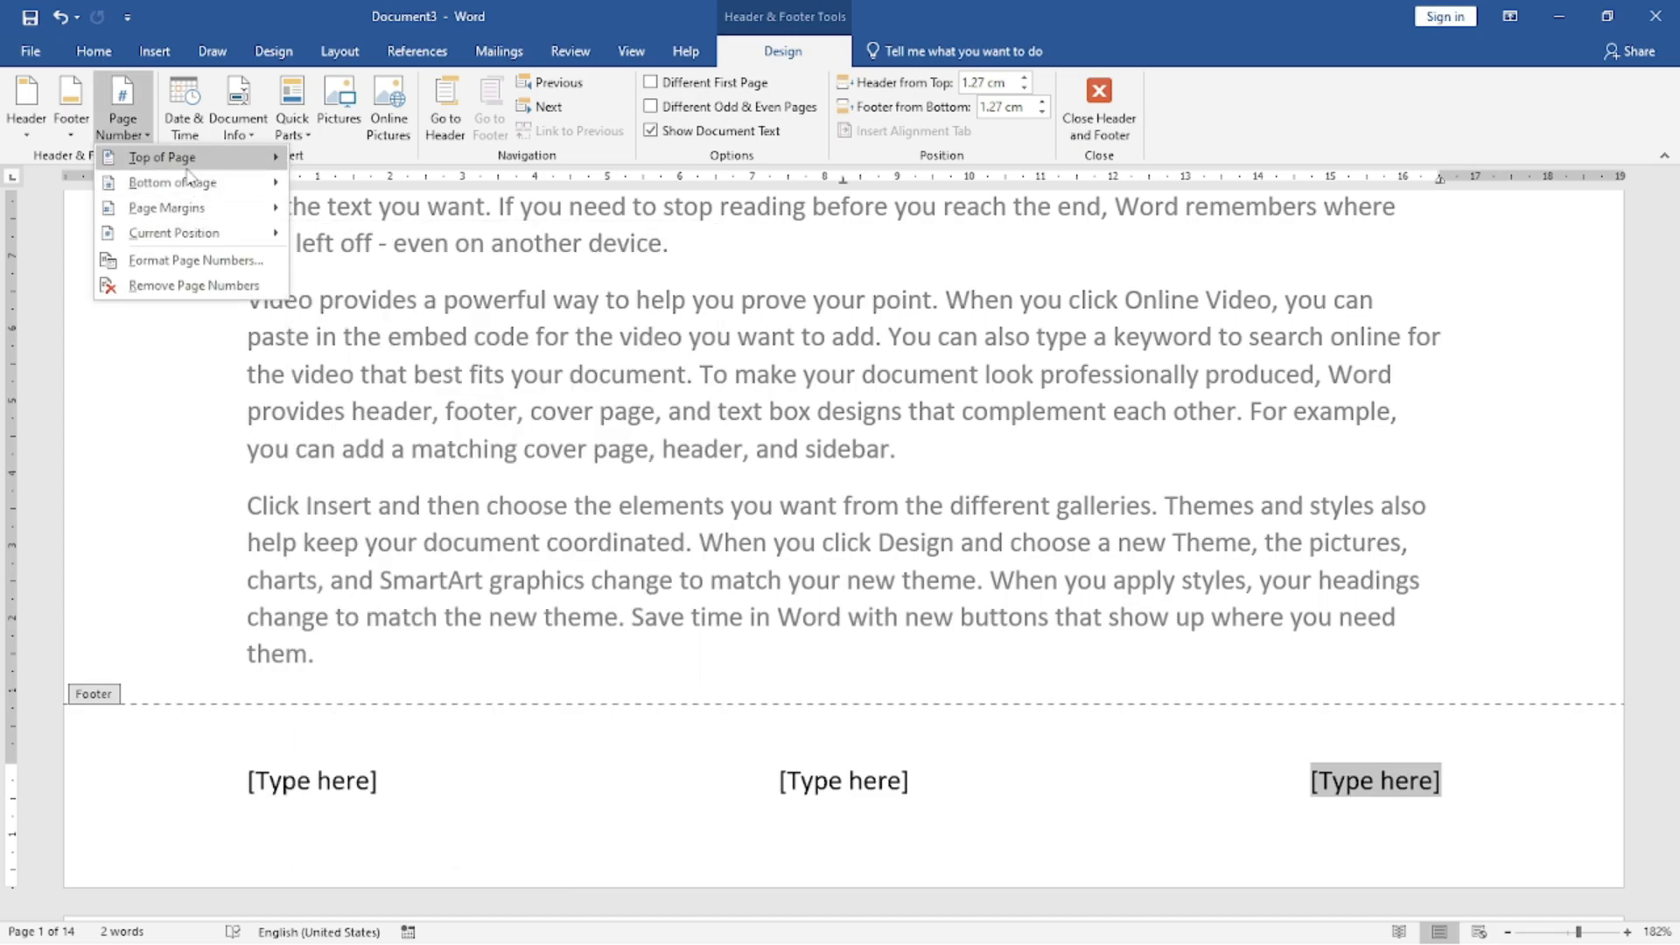
pyautogui.moveTo(176, 190)
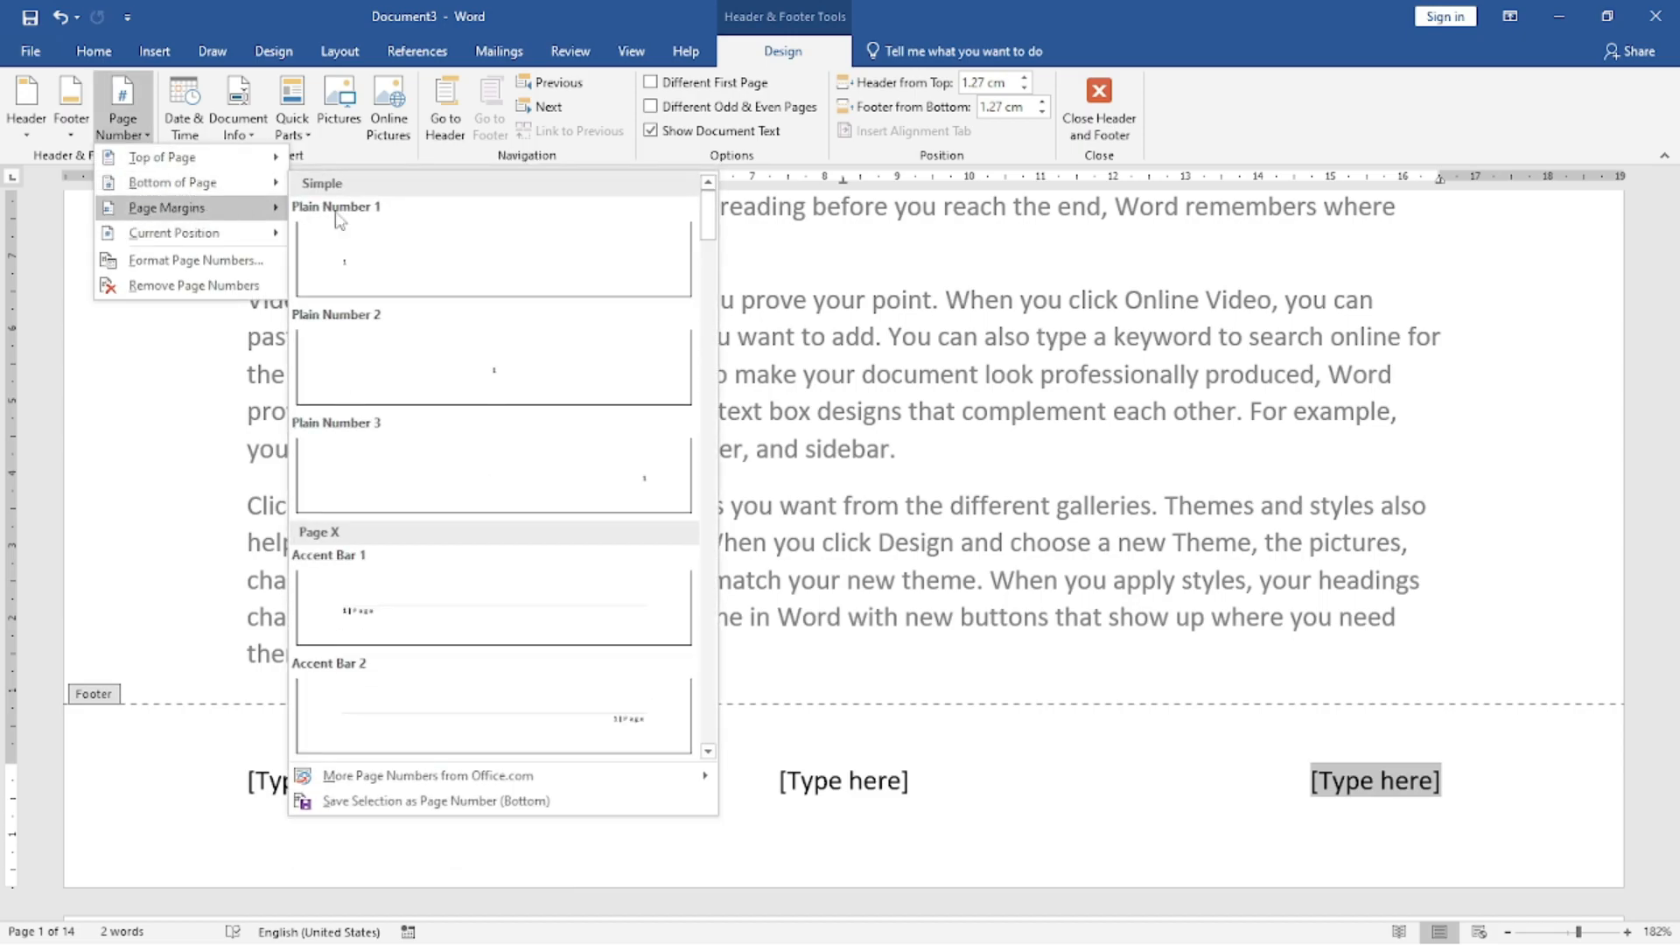
pyautogui.click(638, 496)
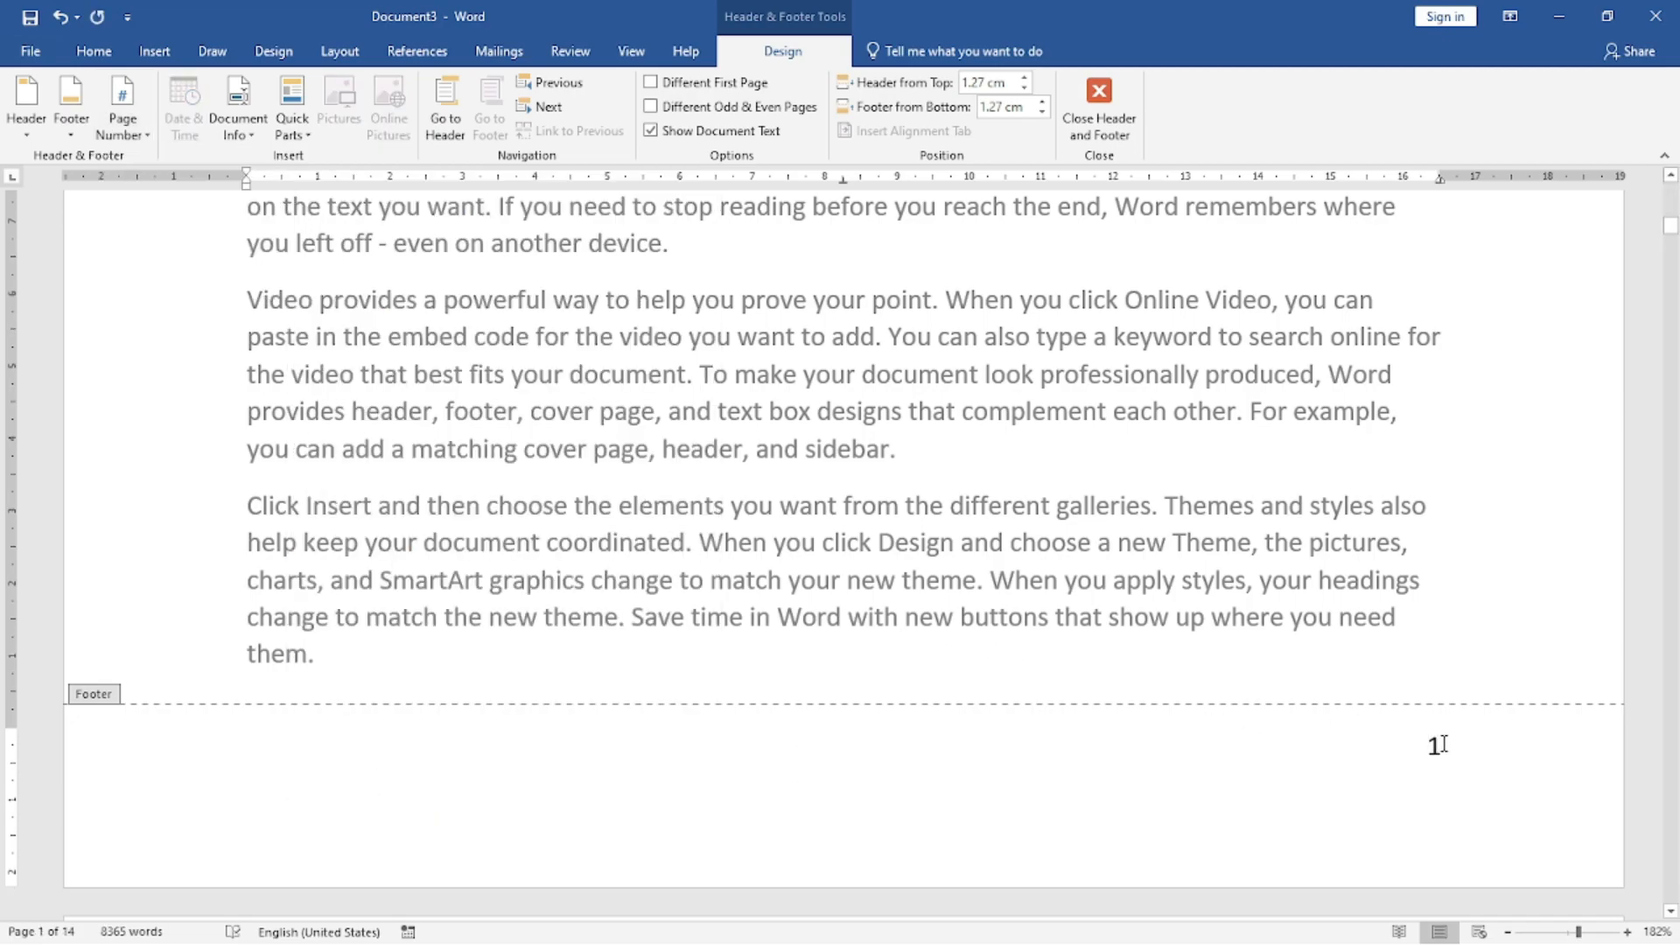
pyautogui.write('to')
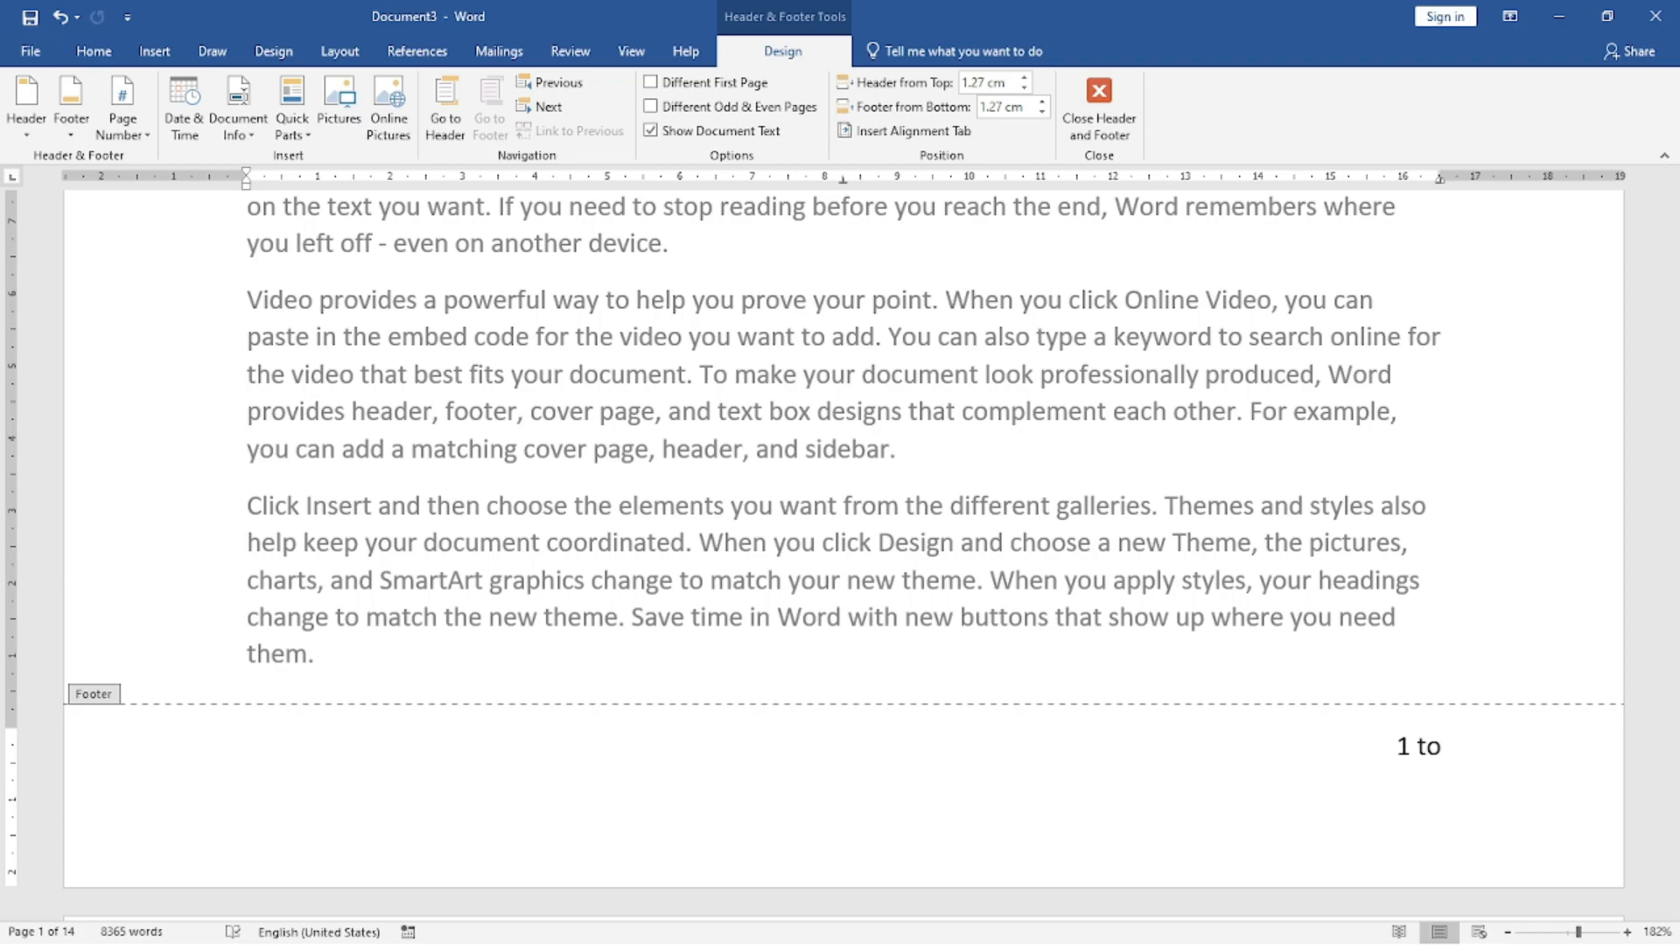
pyautogui.write(' 14')
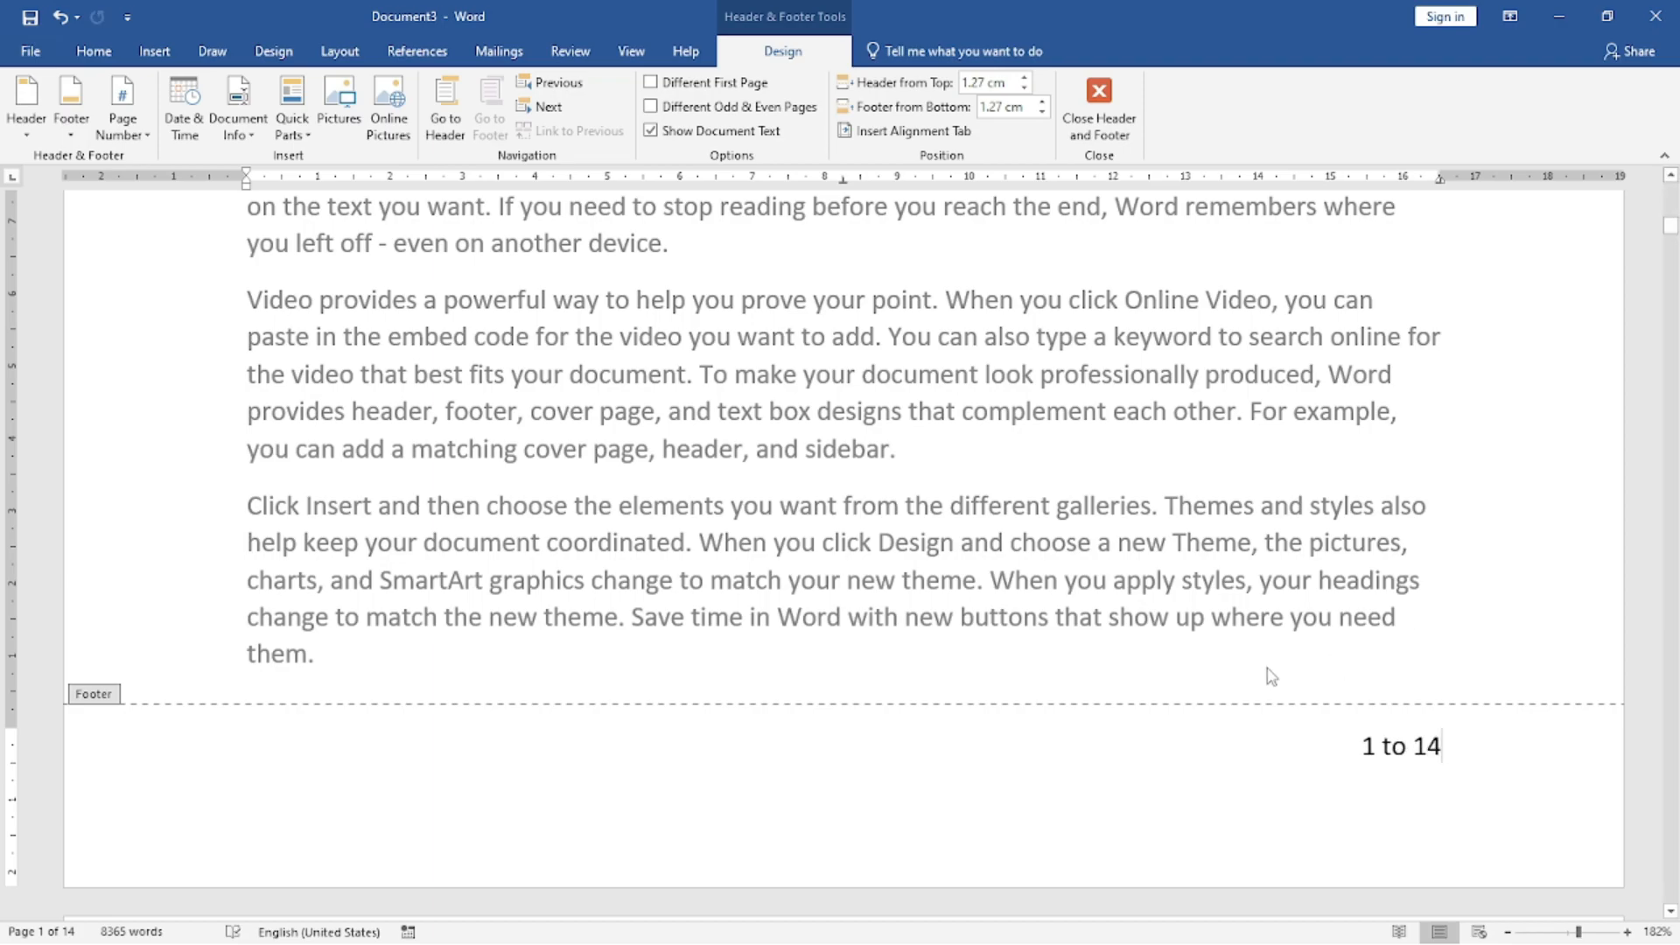
pyautogui.doubleClick(1097, 505)
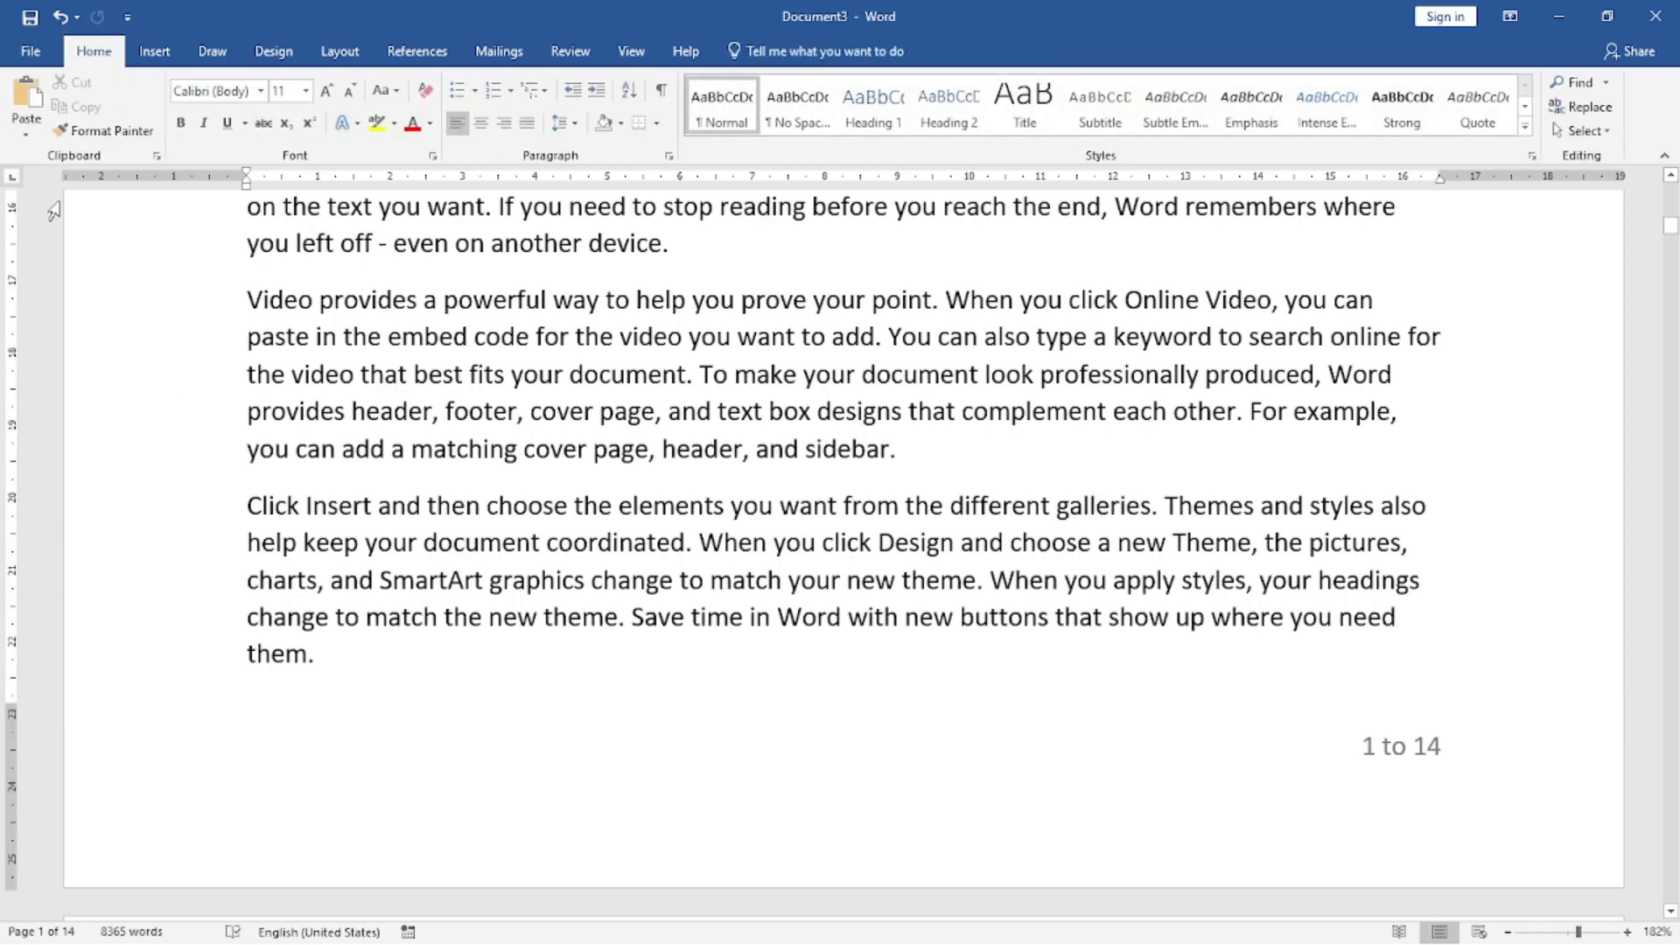
# Page through the whole document in the print preview to check each page's footer number, and return to the document.
pyautogui.click(31, 53)
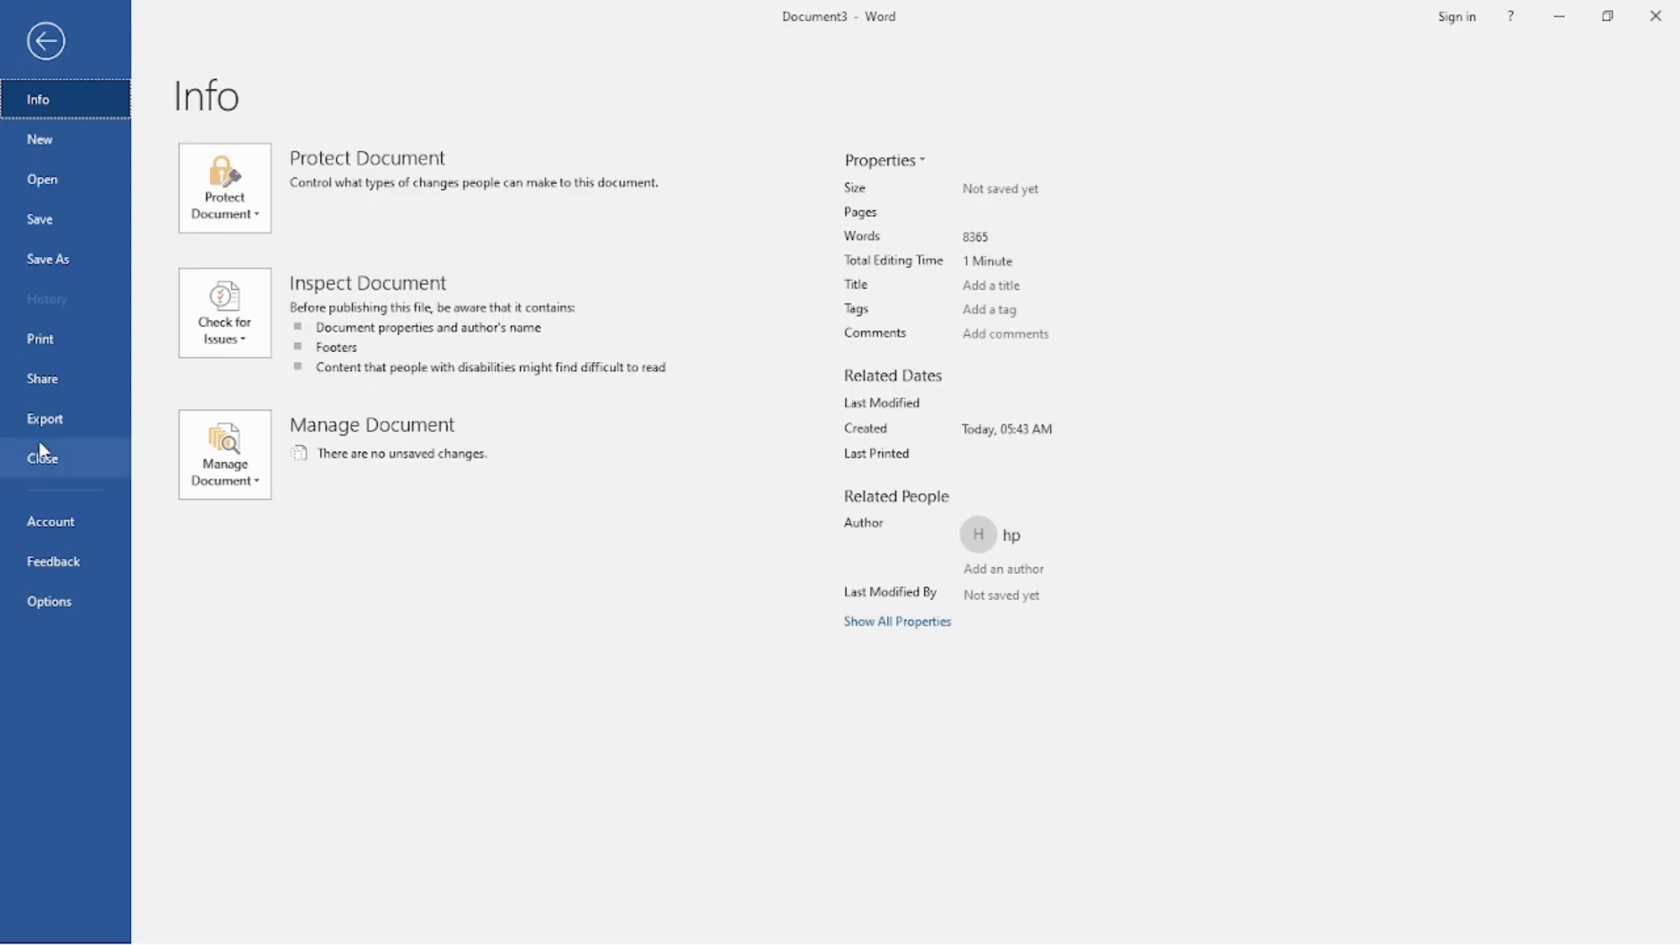
pyautogui.click(61, 336)
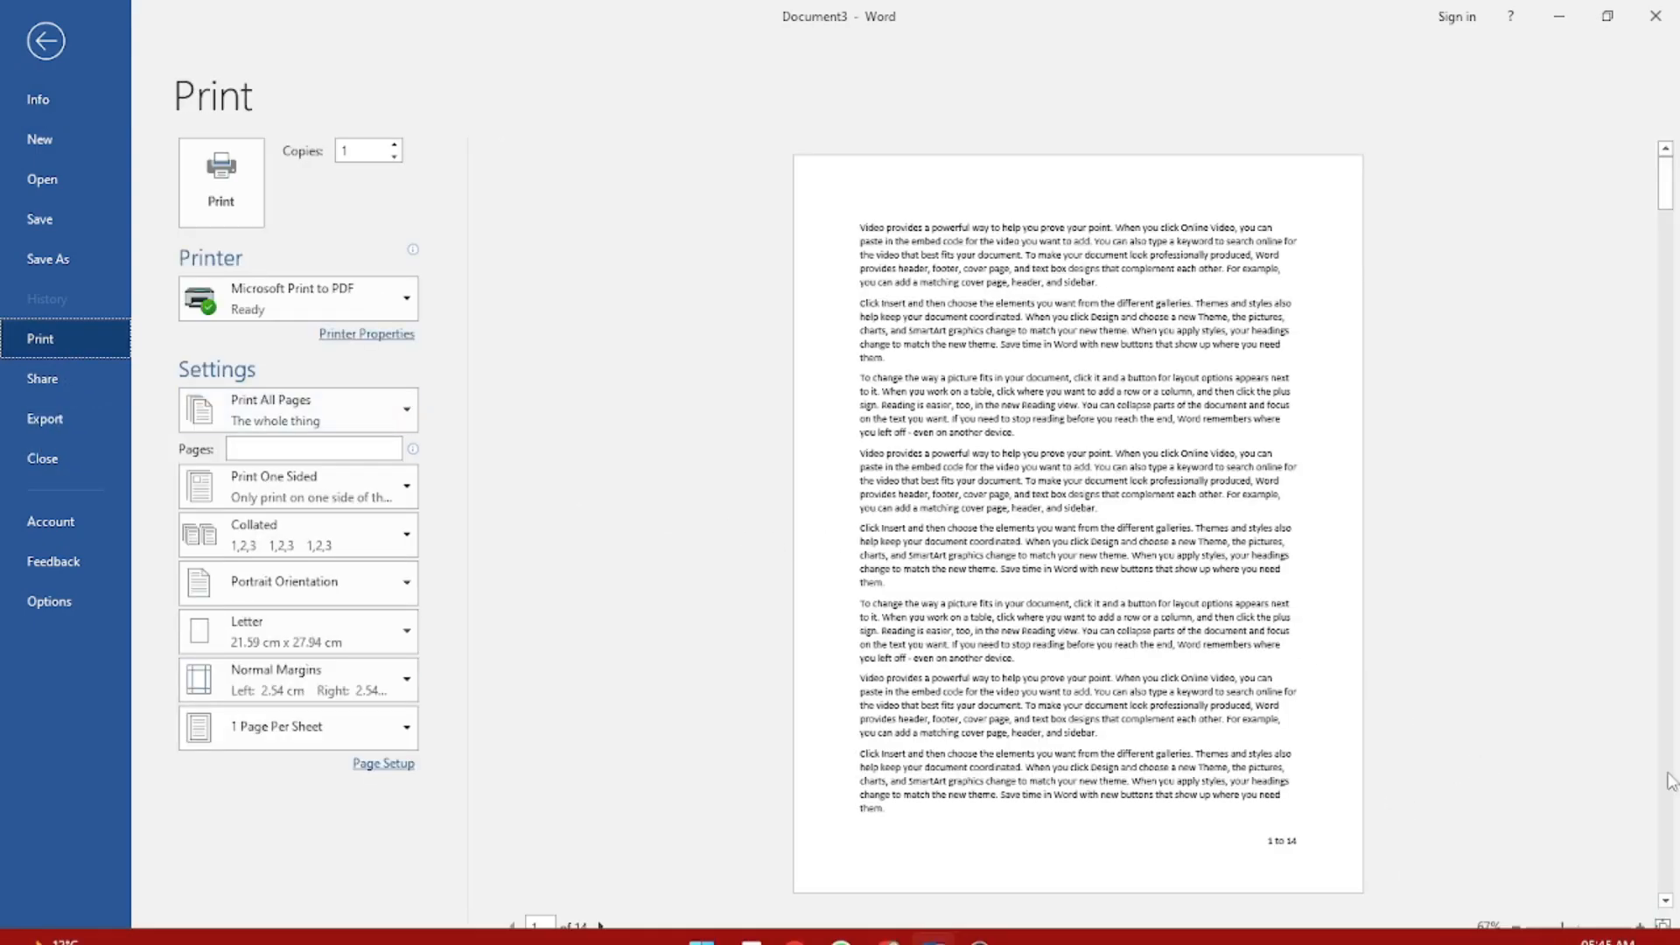
pyautogui.click(1664, 901)
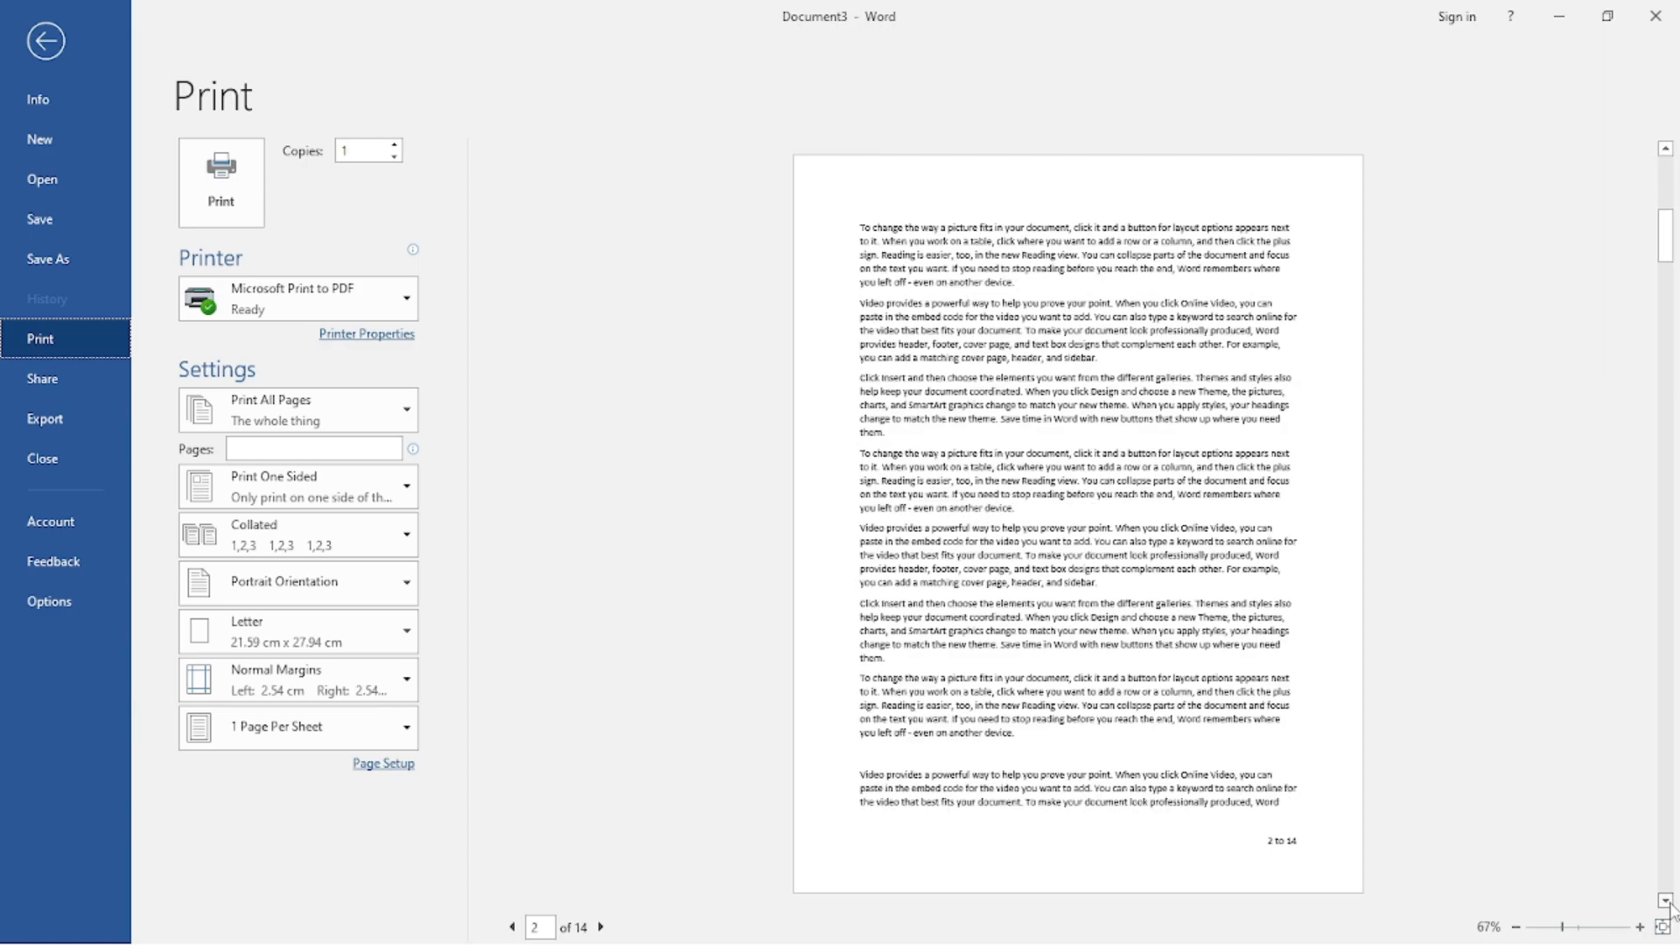
pyautogui.click(1667, 902)
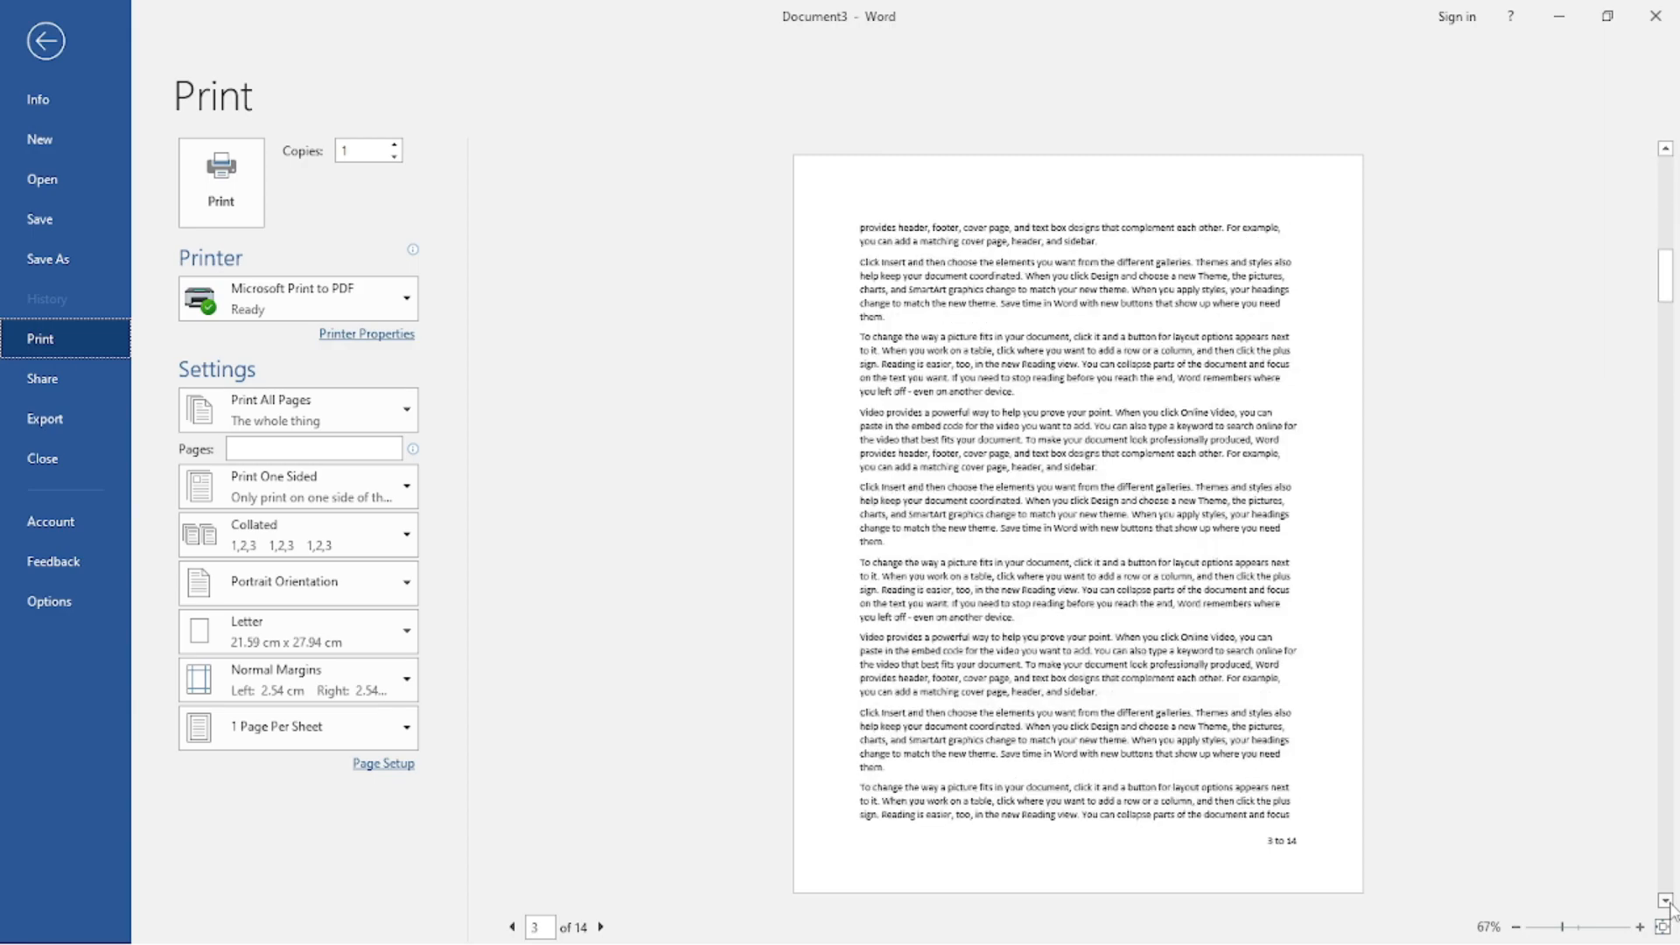
pyautogui.click(1666, 902)
pyautogui.click(1666, 902)
pyautogui.click(1667, 902)
pyautogui.click(1667, 902)
pyautogui.click(1666, 902)
pyautogui.click(1667, 902)
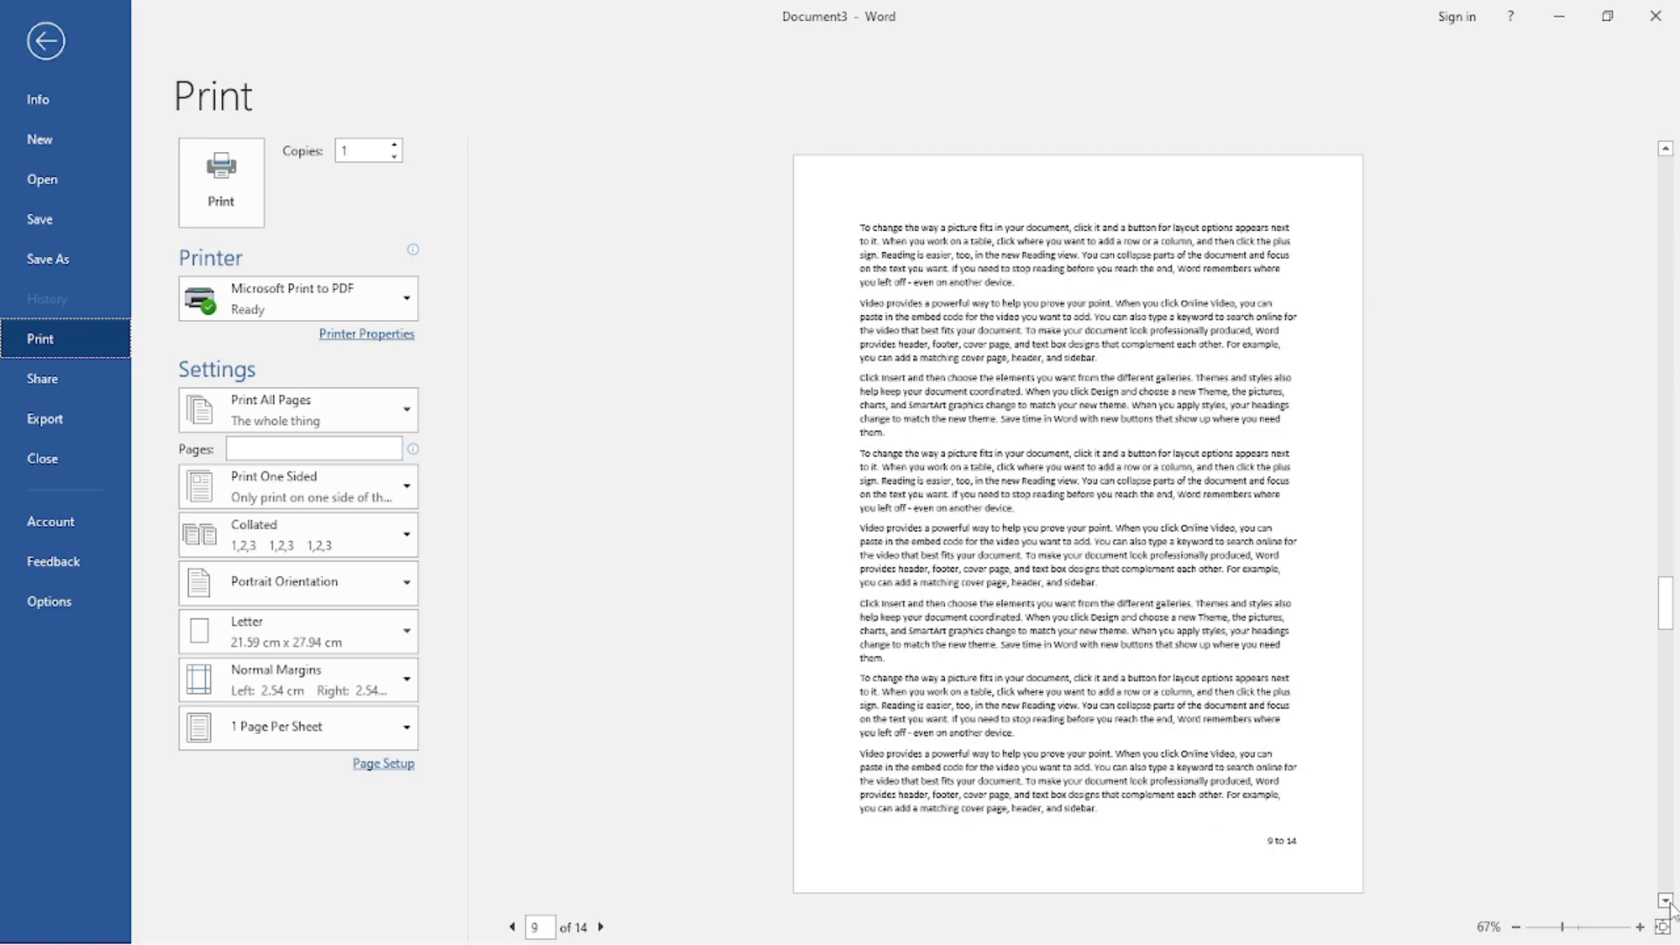
pyautogui.click(1667, 902)
pyautogui.click(1667, 902)
pyautogui.click(1667, 902)
pyautogui.click(1667, 902)
pyautogui.click(1666, 902)
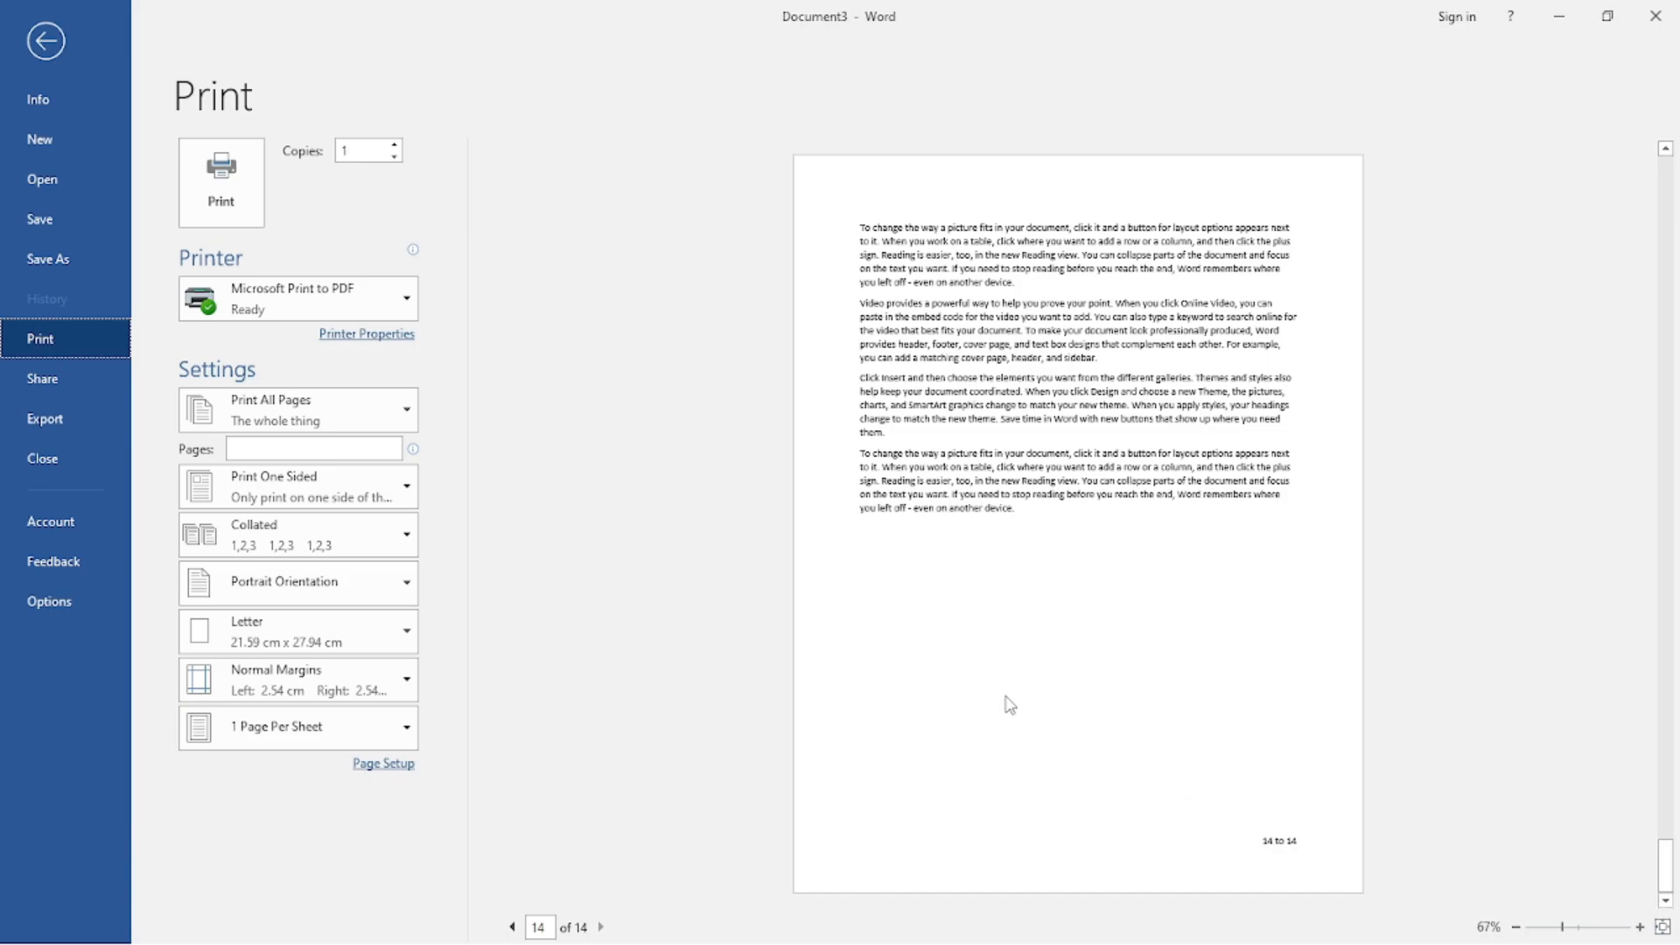
pyautogui.scroll(13, 1204, 780)
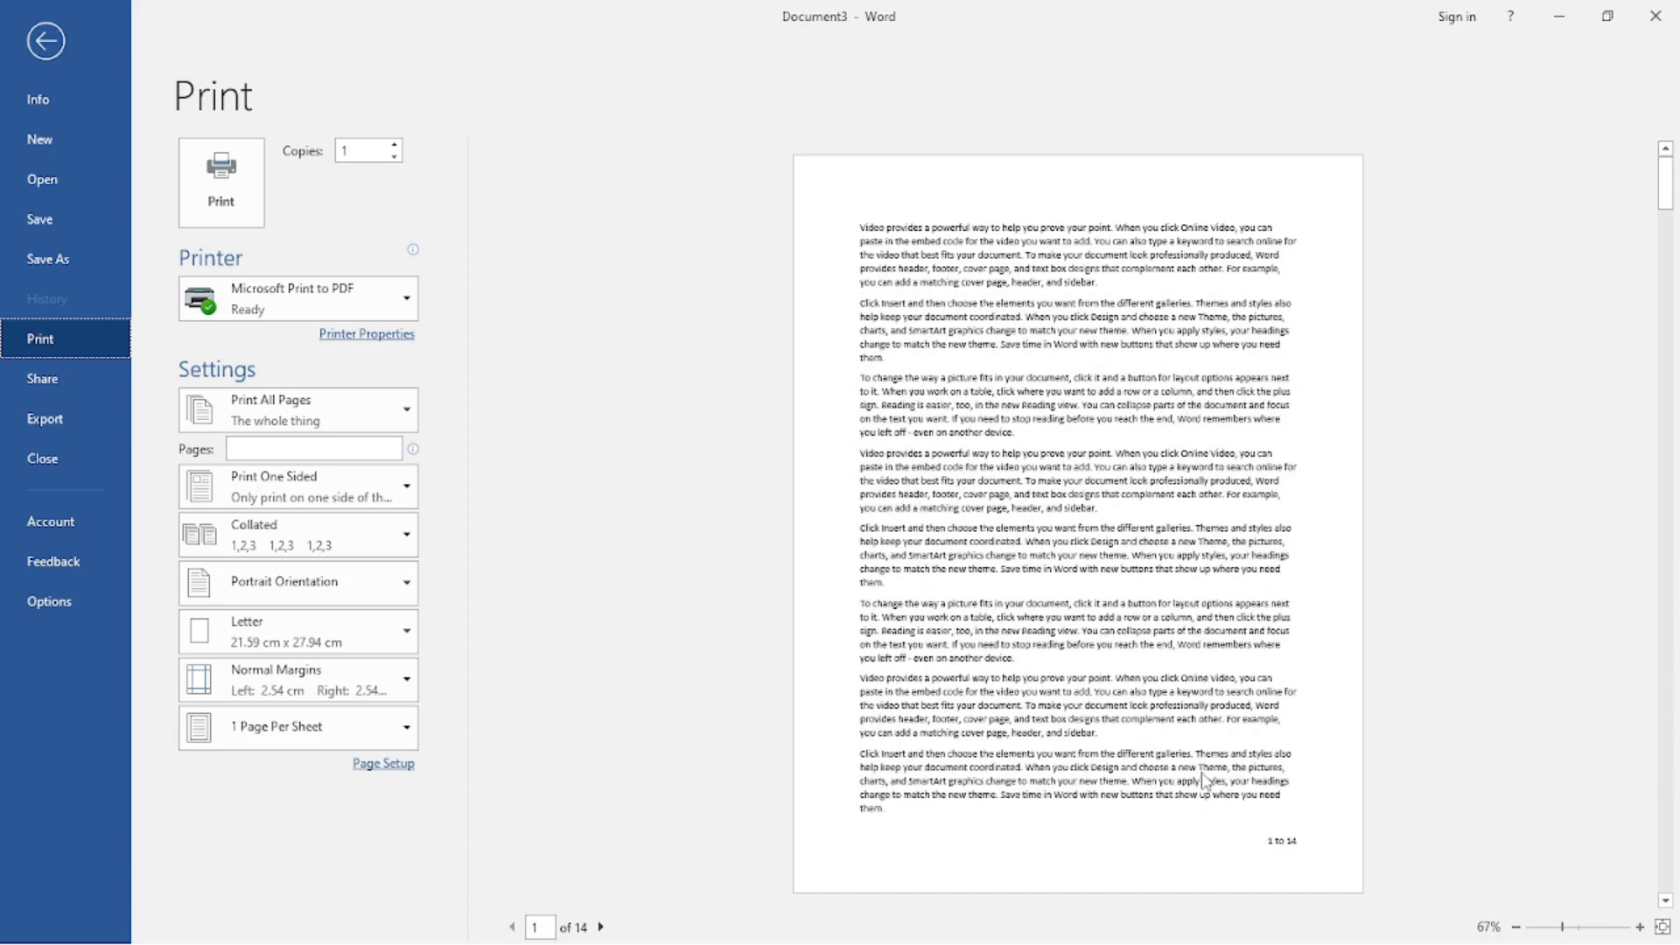
pyautogui.press('Escape')
pyautogui.click(1096, 506)
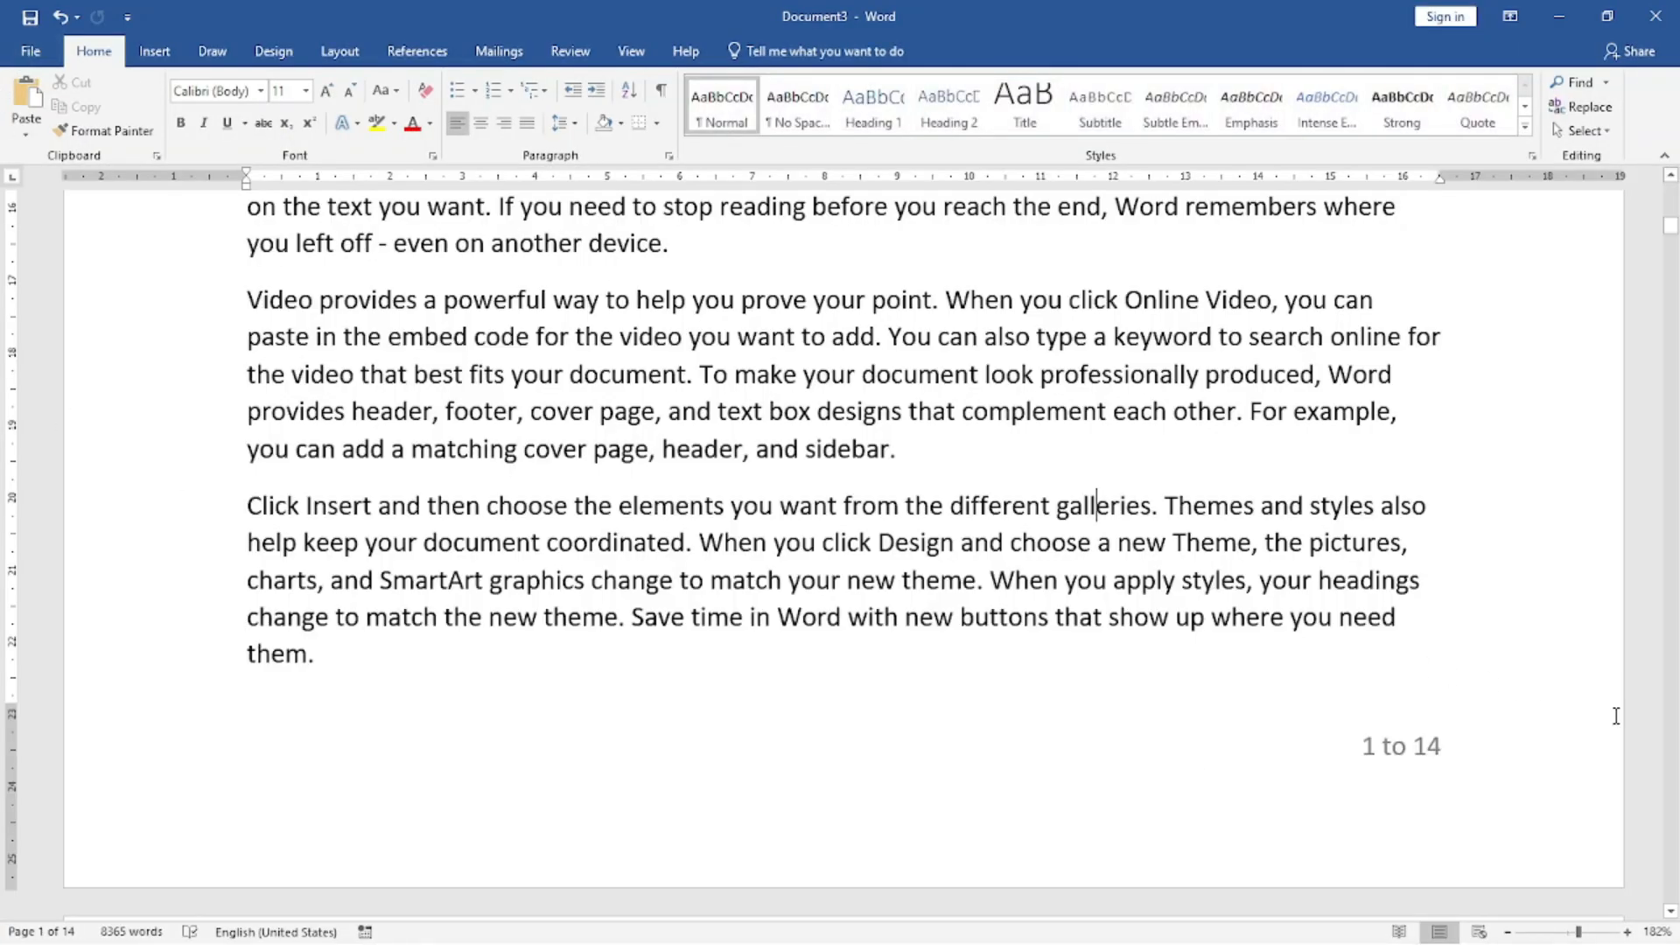
# Delete the entire "1 to 14" text from the footer and check the following pages' footers.
pyautogui.doubleClick(1425, 758)
pyautogui.moveTo(1442, 751); pyautogui.dragTo(1187, 728)
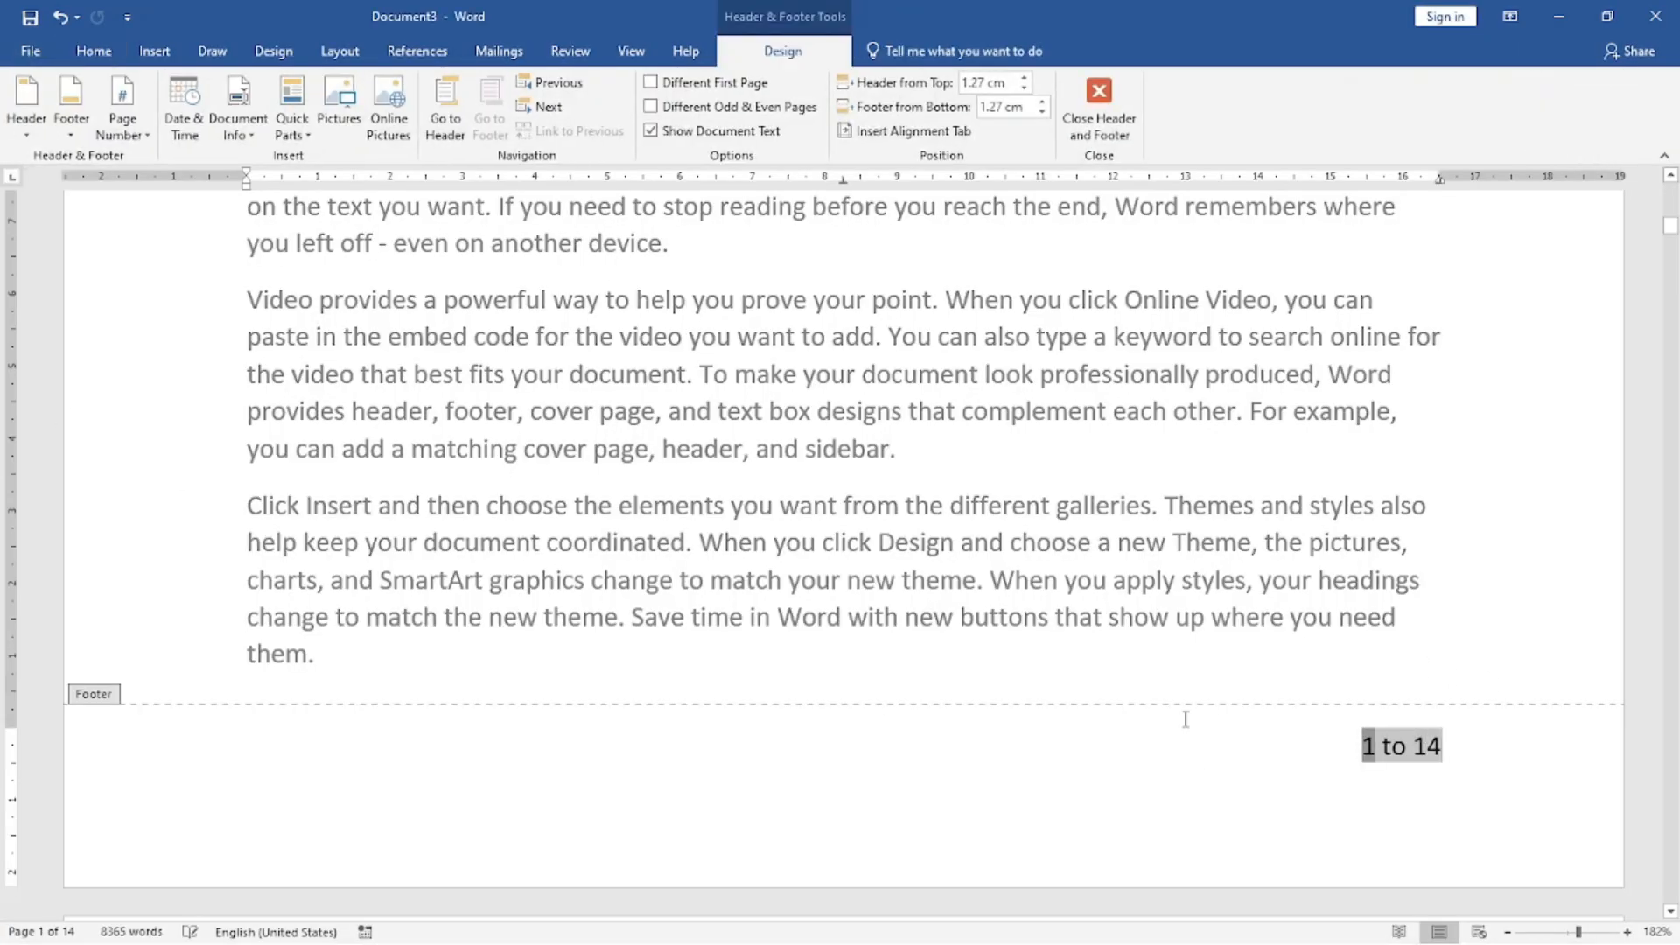
pyautogui.press('Delete')
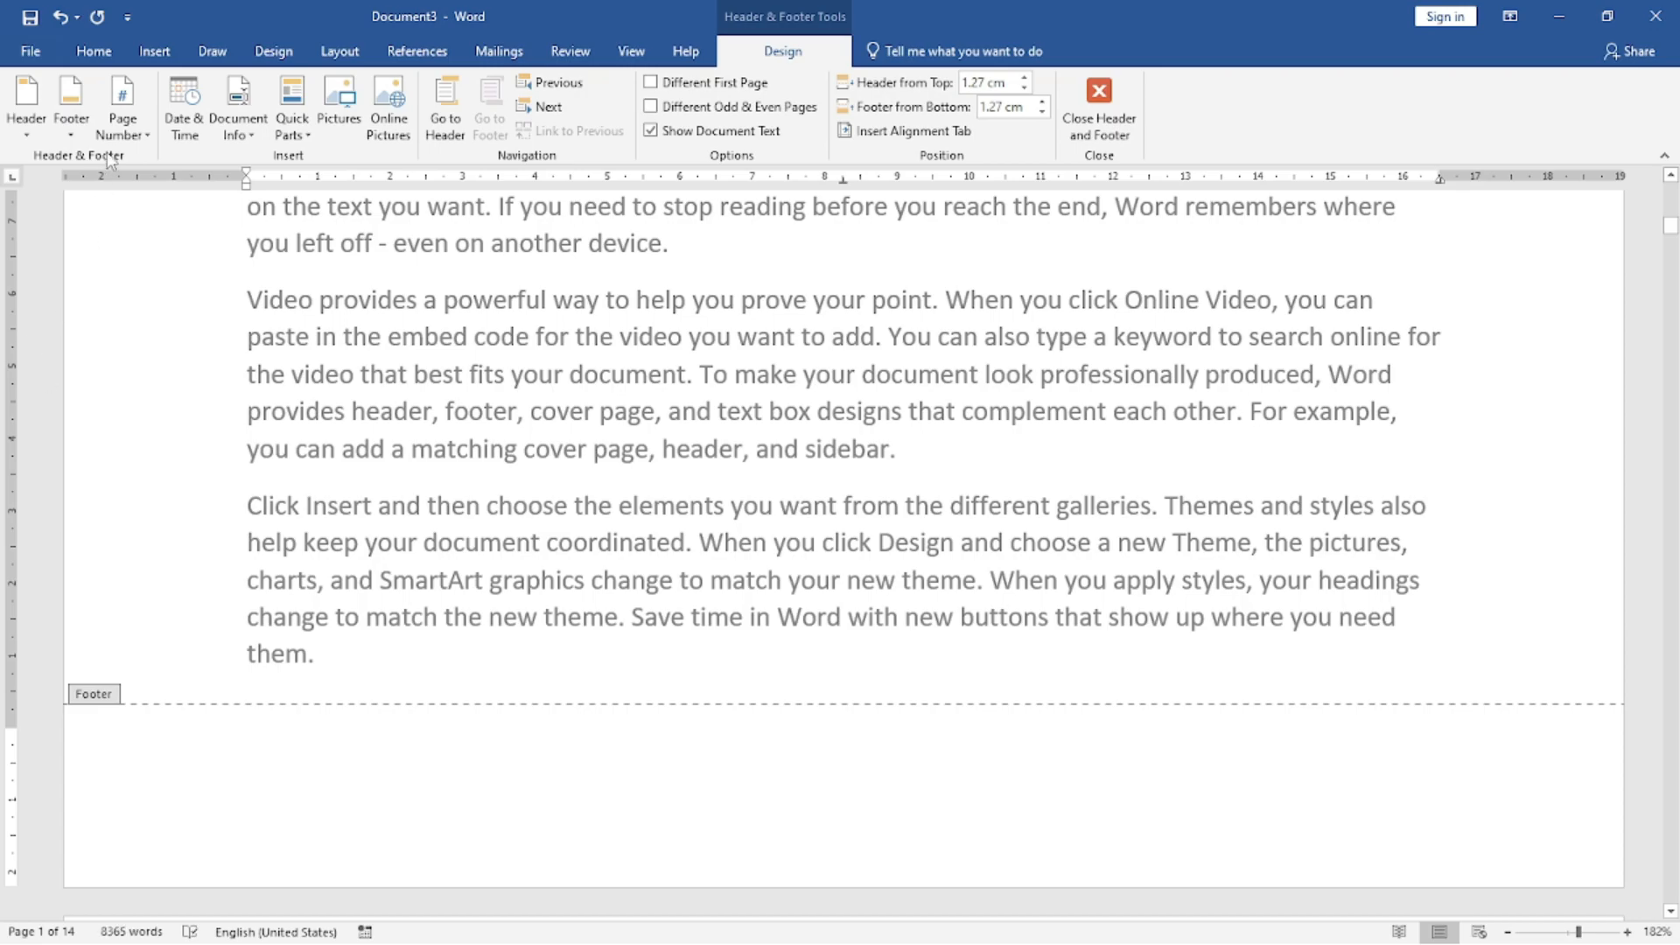
pyautogui.doubleClick(920, 588)
pyautogui.scroll(-10, 1206, 658)
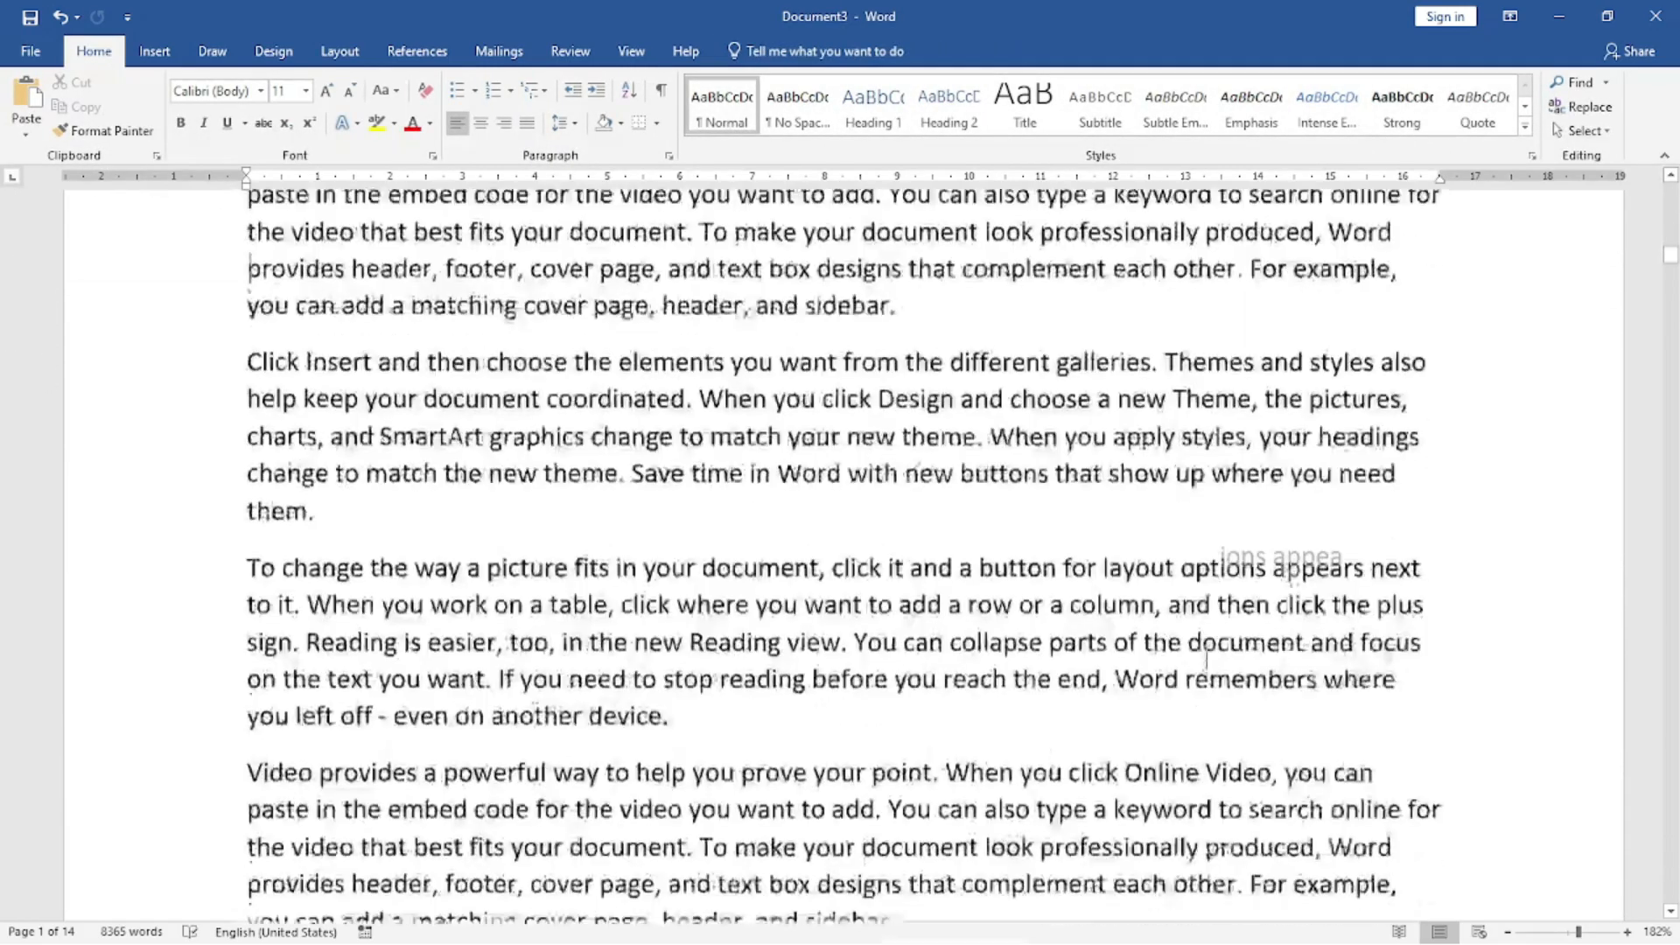
pyautogui.scroll(5, 1206, 657)
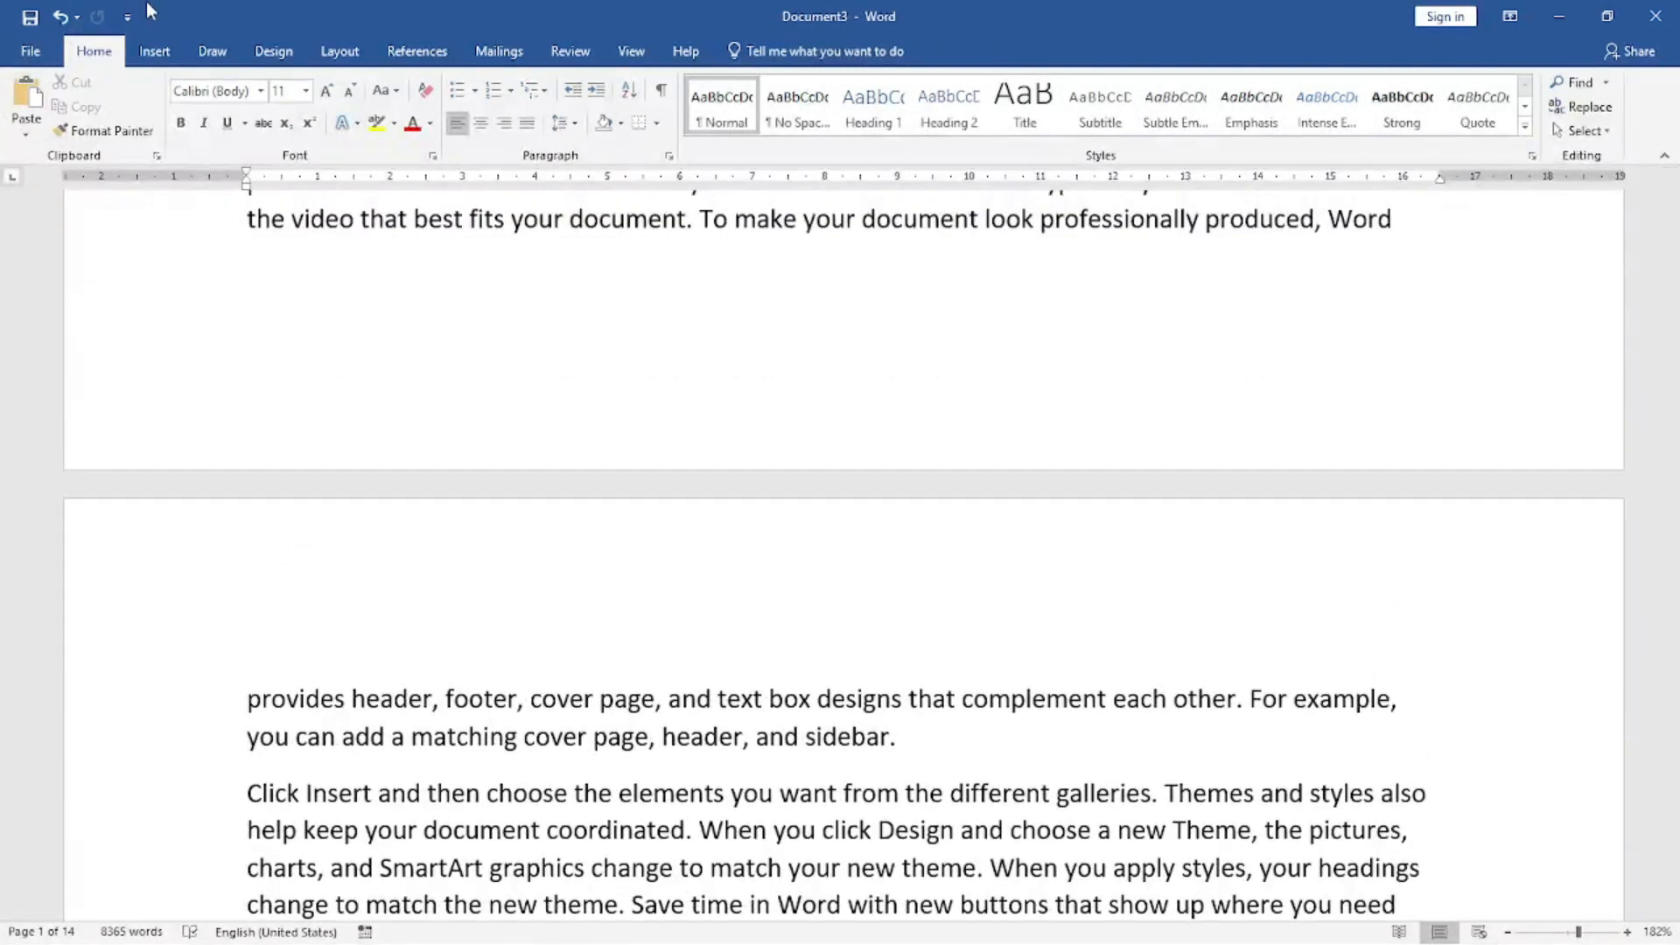
# Add the Plain Number 3 page number to the empty footer, append "to 14", and check the footers on the following pages.
pyautogui.click(156, 51)
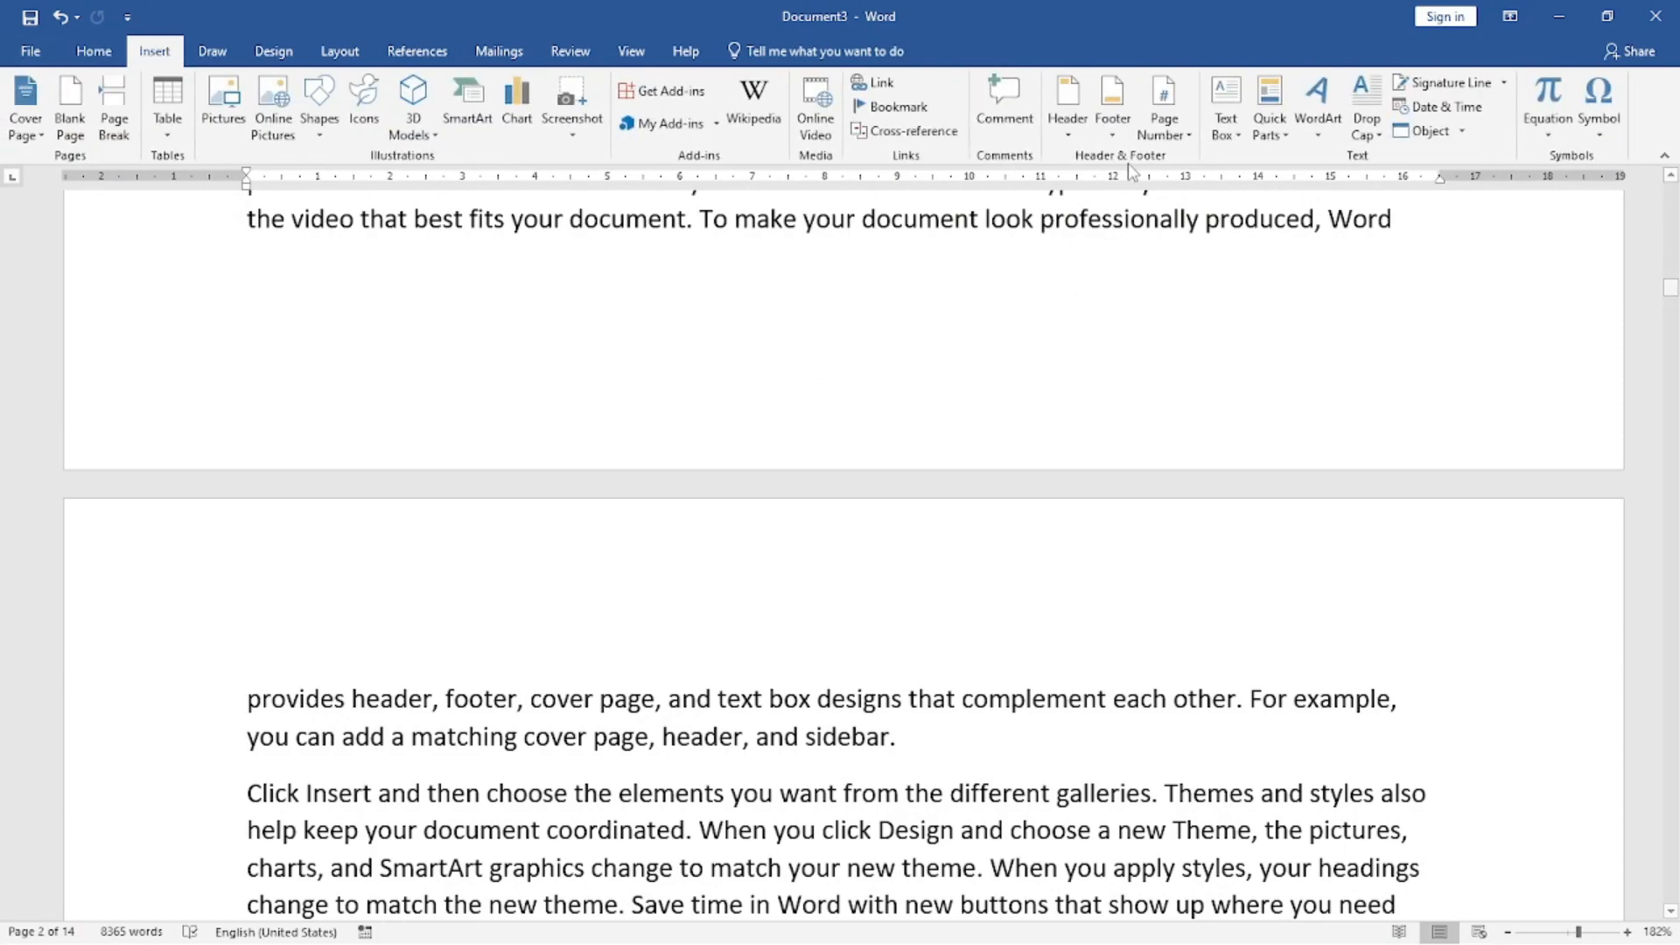
pyautogui.click(1162, 131)
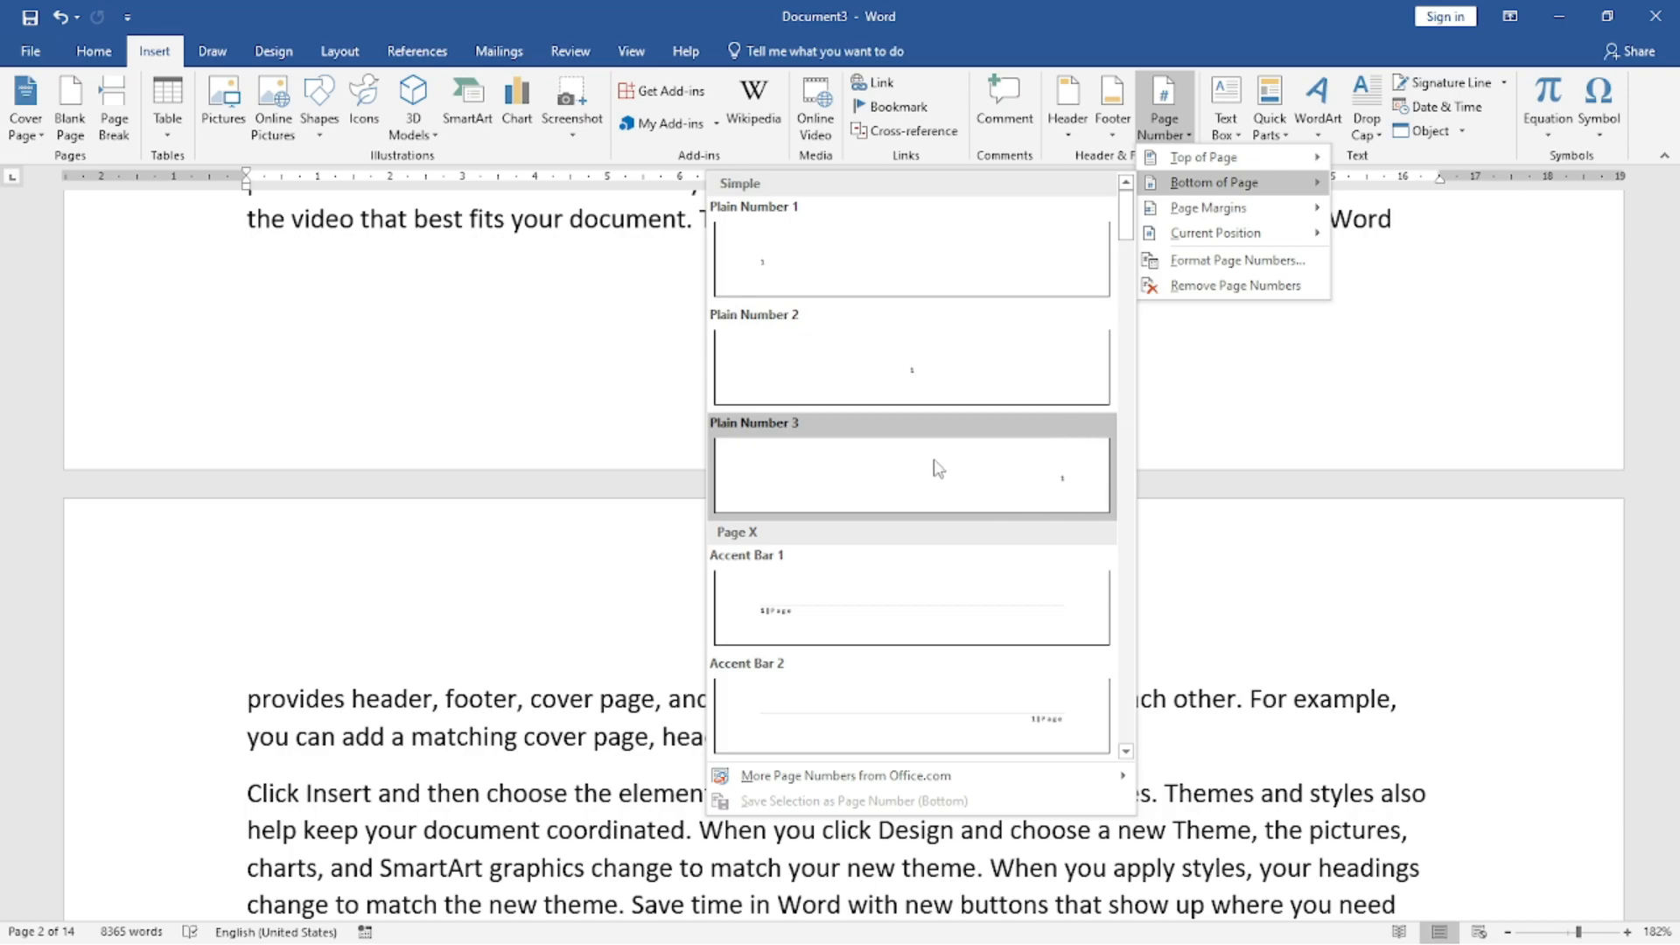
pyautogui.click(984, 470)
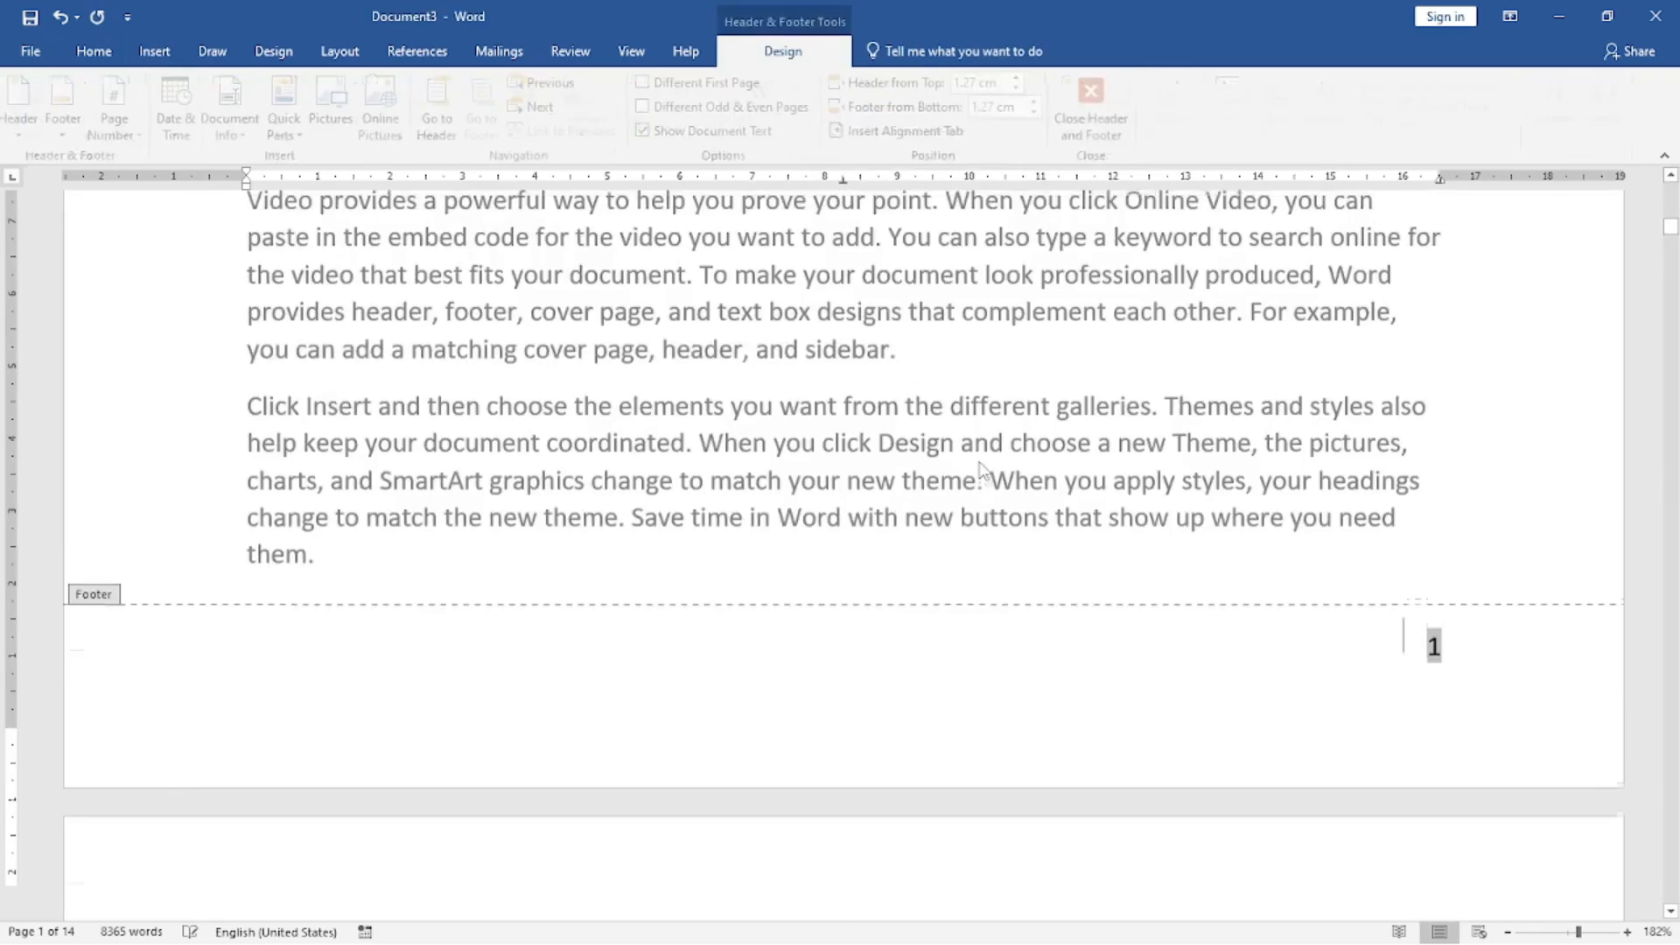
pyautogui.click(1467, 753)
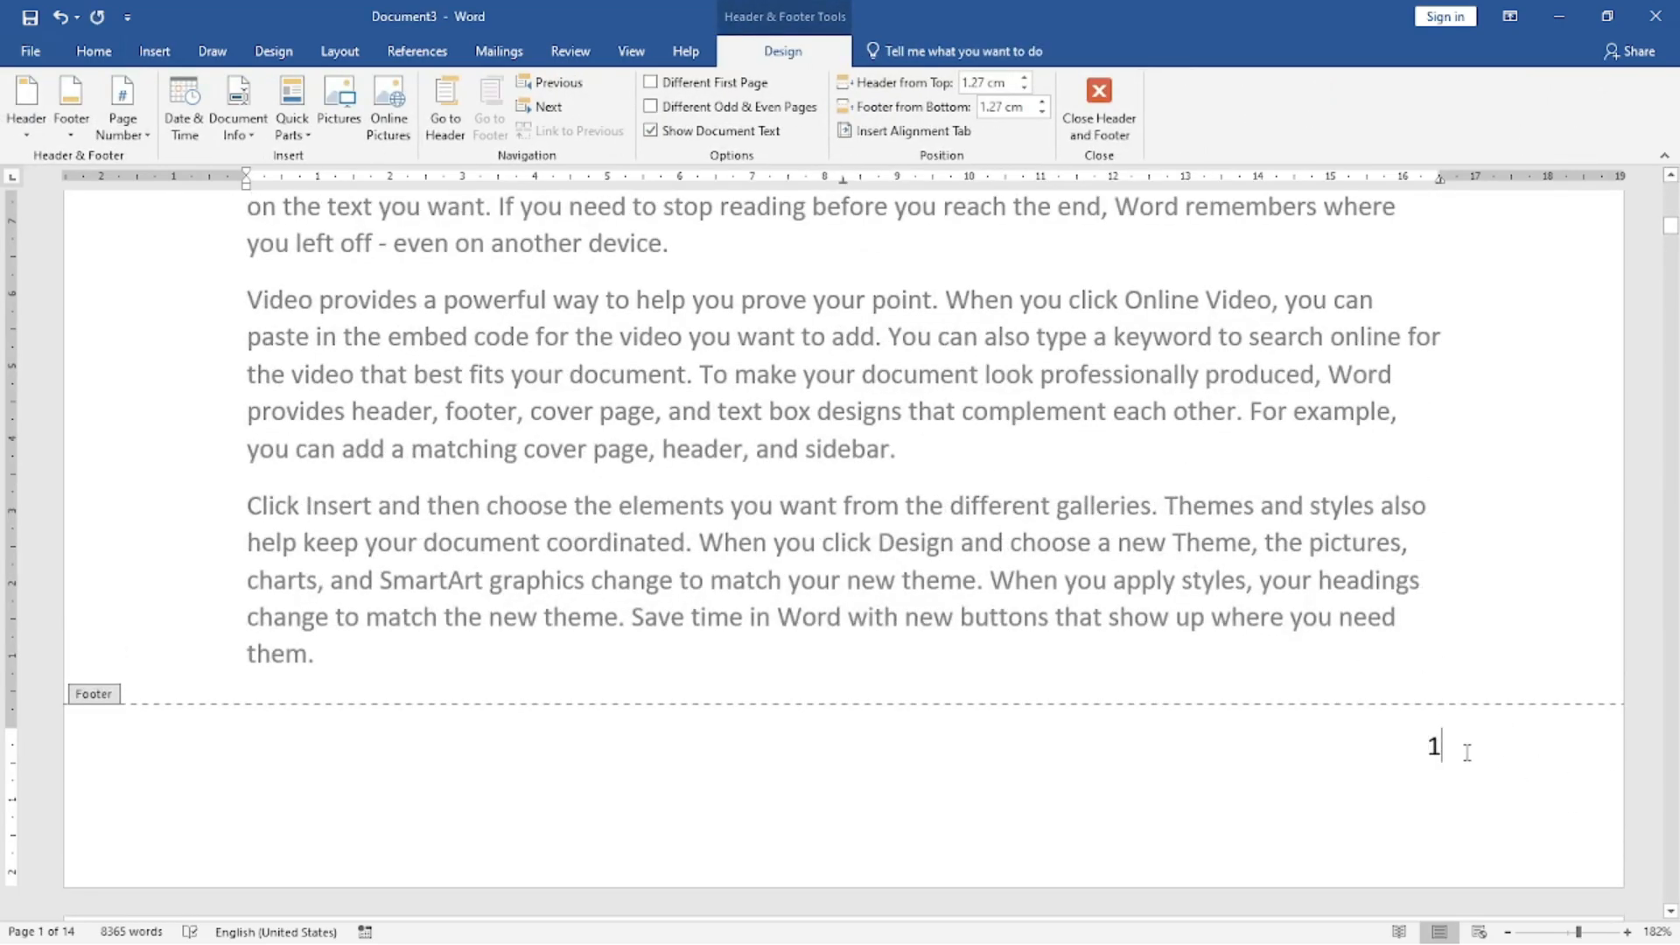
pyautogui.write('to')
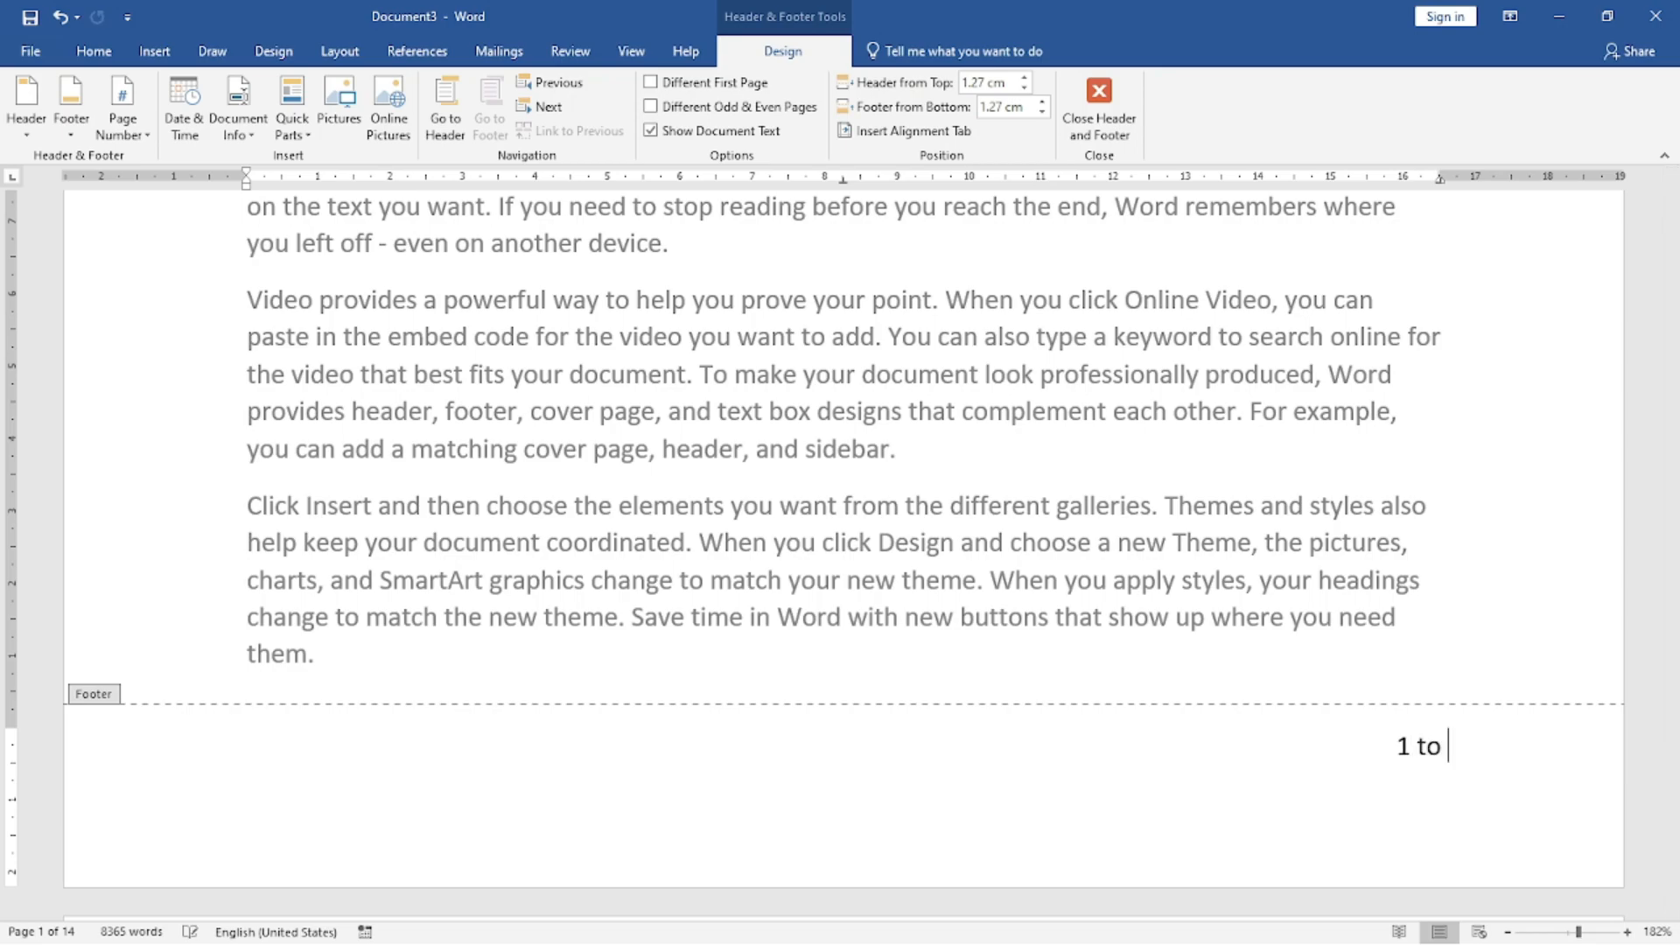
pyautogui.write(' 14')
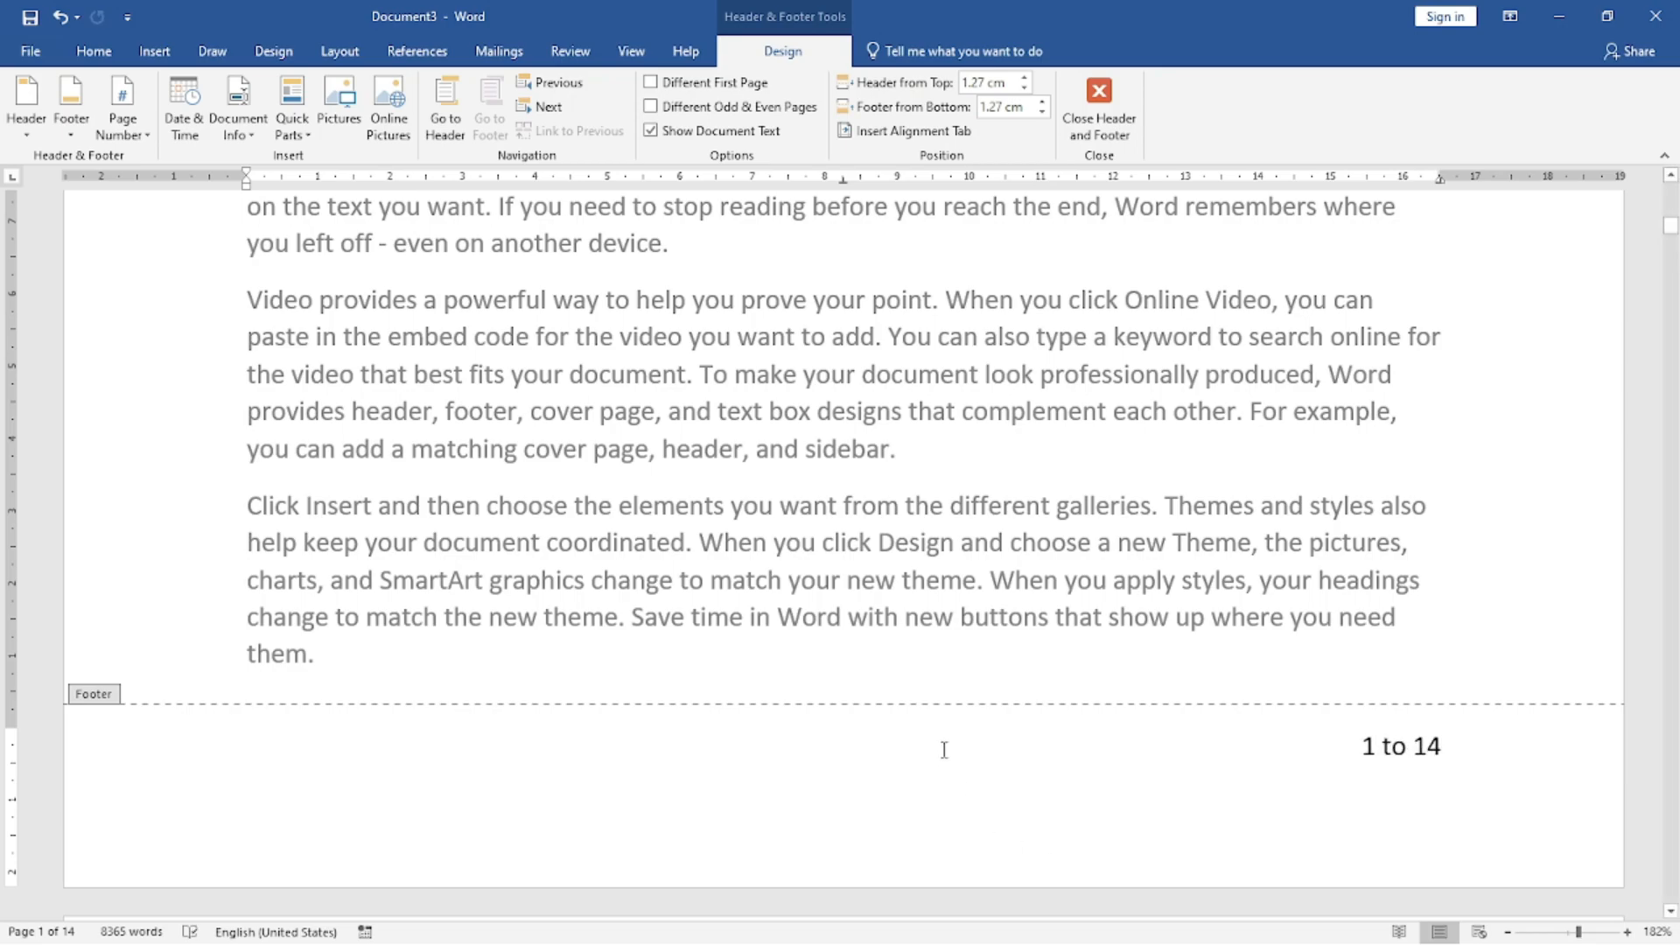
pyautogui.doubleClick(963, 578)
pyautogui.scroll(-10, 963, 577)
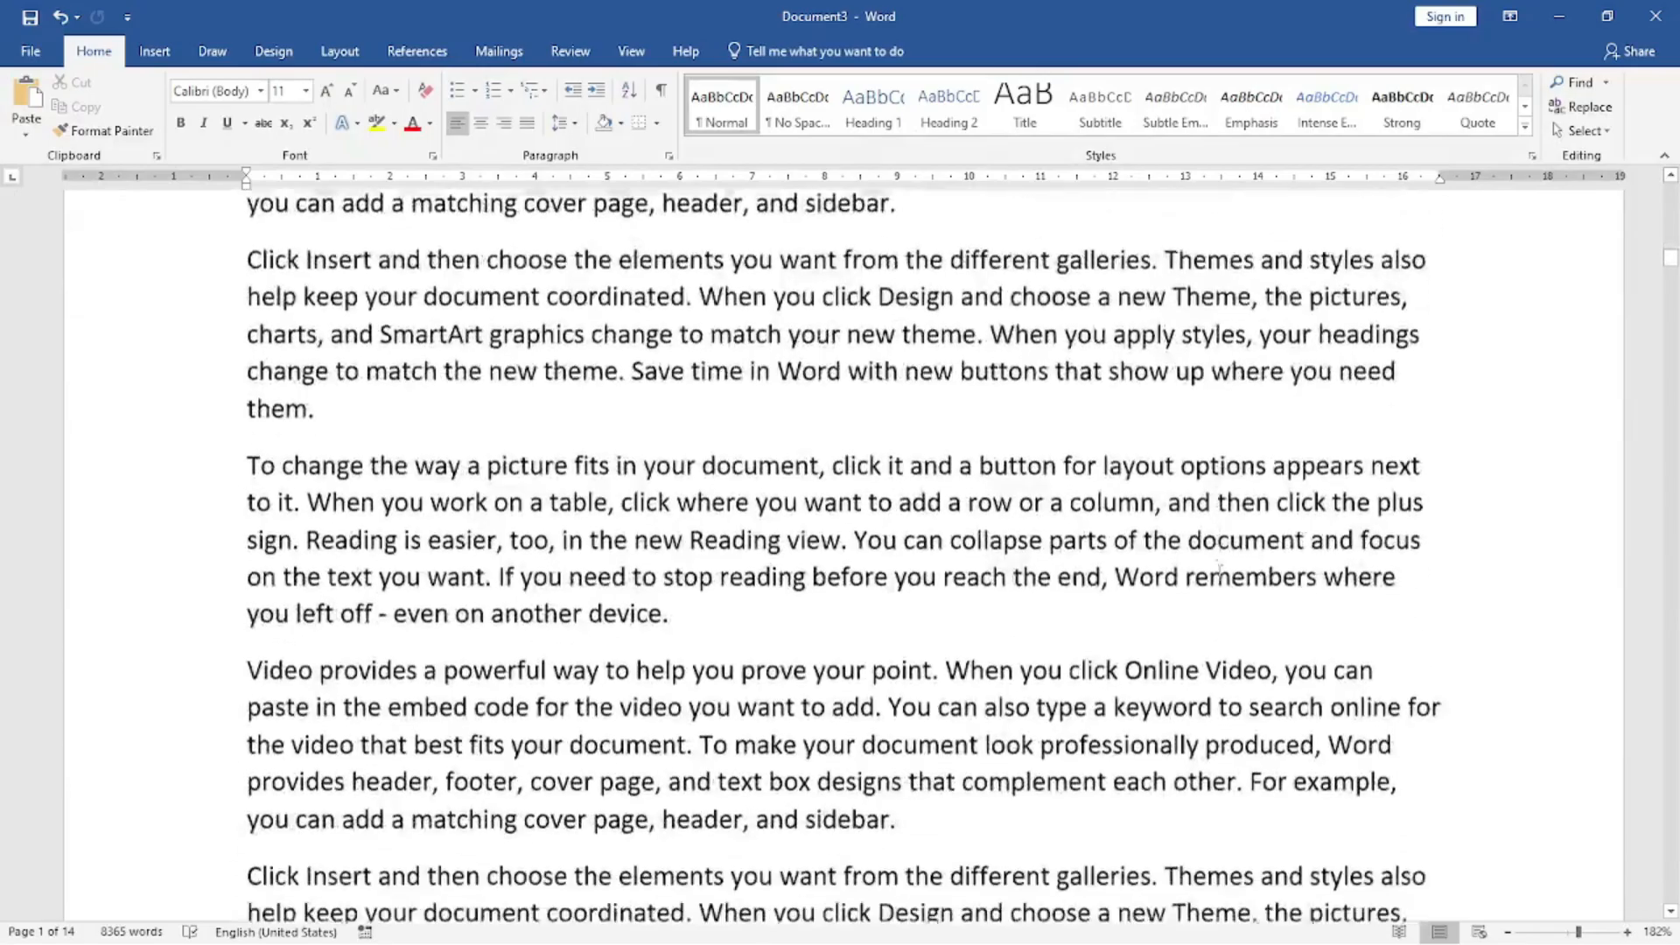
pyautogui.scroll(-9, 1217, 575)
pyautogui.scroll(4, 1218, 575)
pyautogui.scroll(-6, 1218, 575)
pyautogui.scroll(-10, 1217, 574)
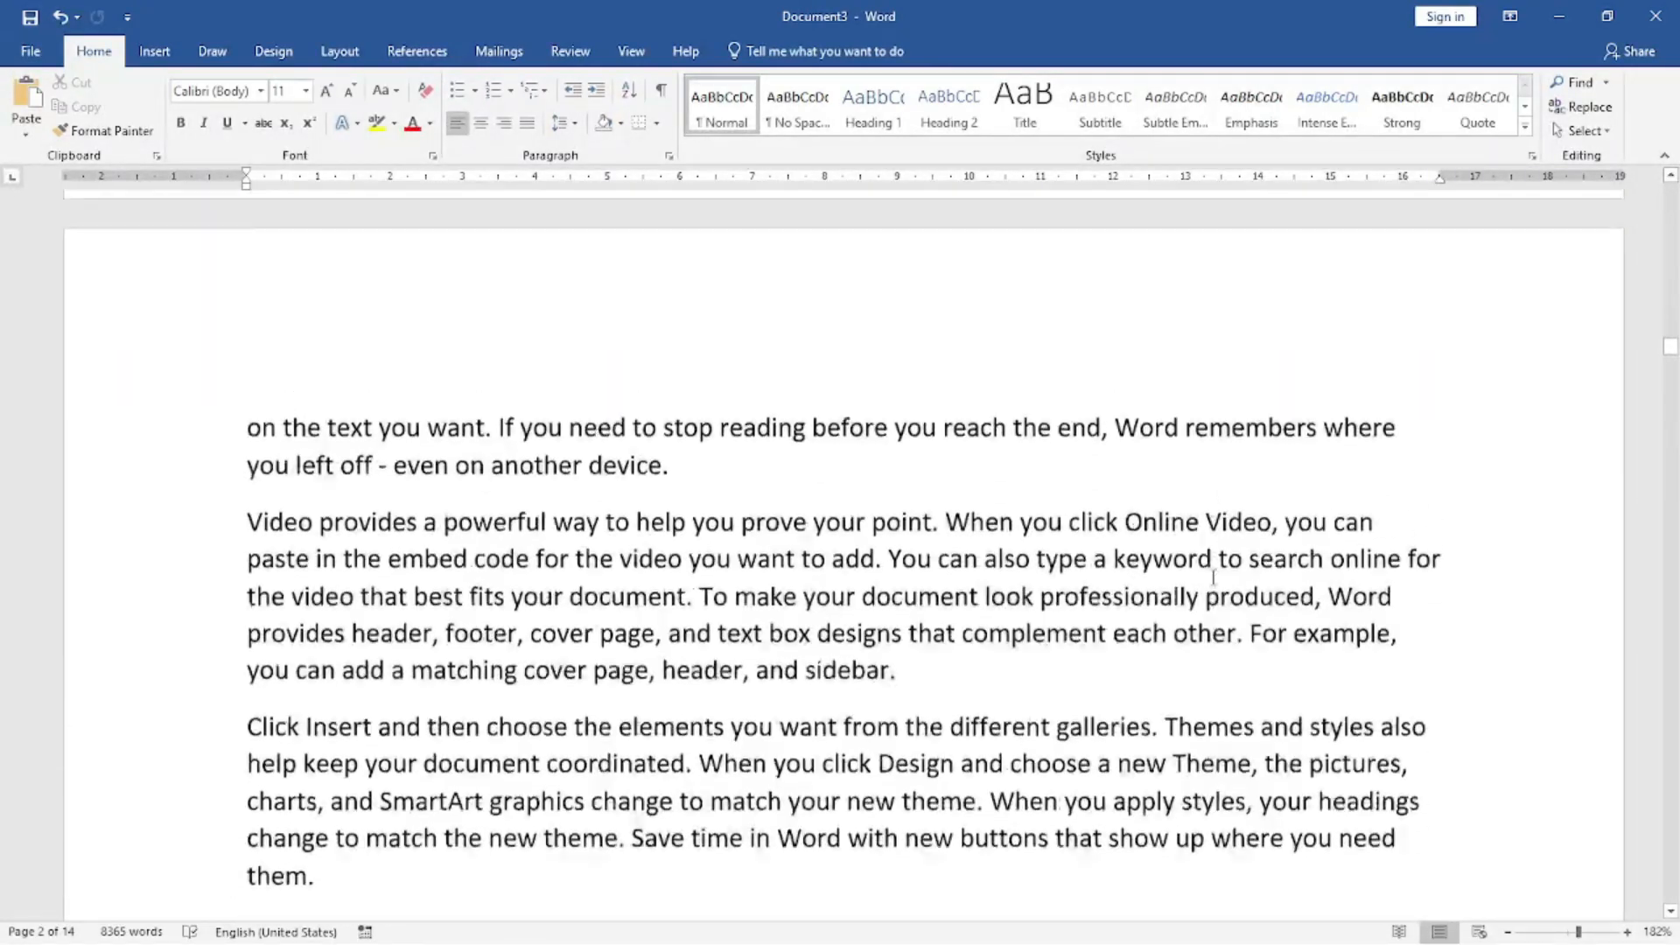
# Add the built-in Banded header to the document.
pyautogui.scroll(4, 1218, 574)
pyautogui.click(154, 51)
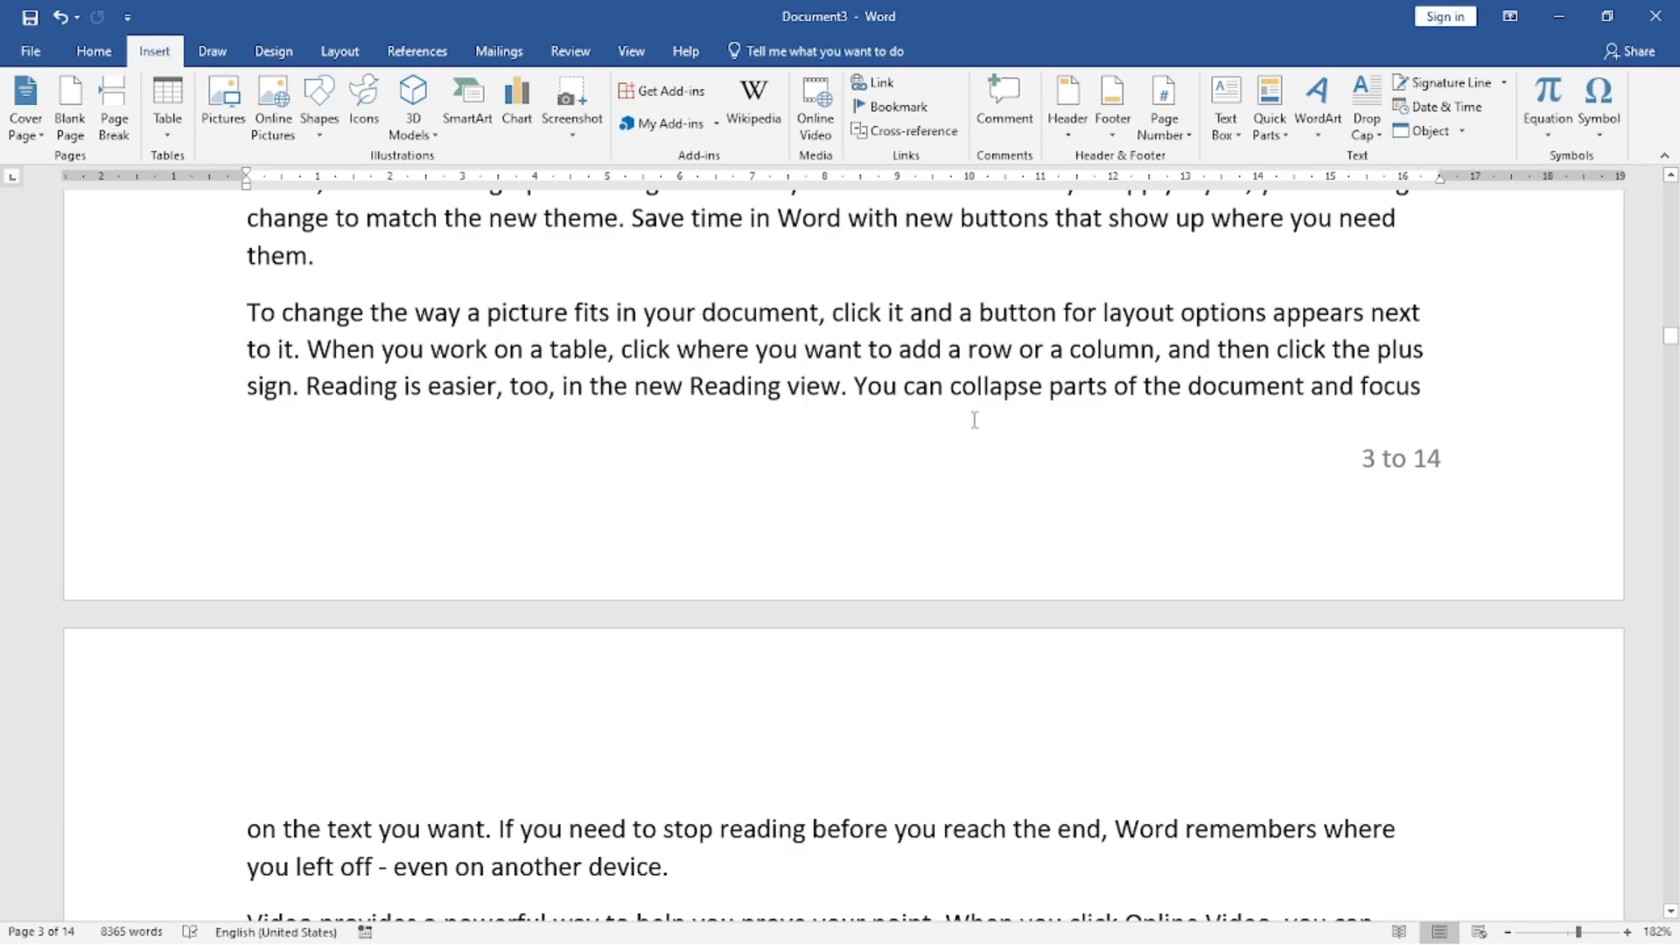
pyautogui.scroll(15, 966, 415)
pyautogui.scroll(15, 977, 424)
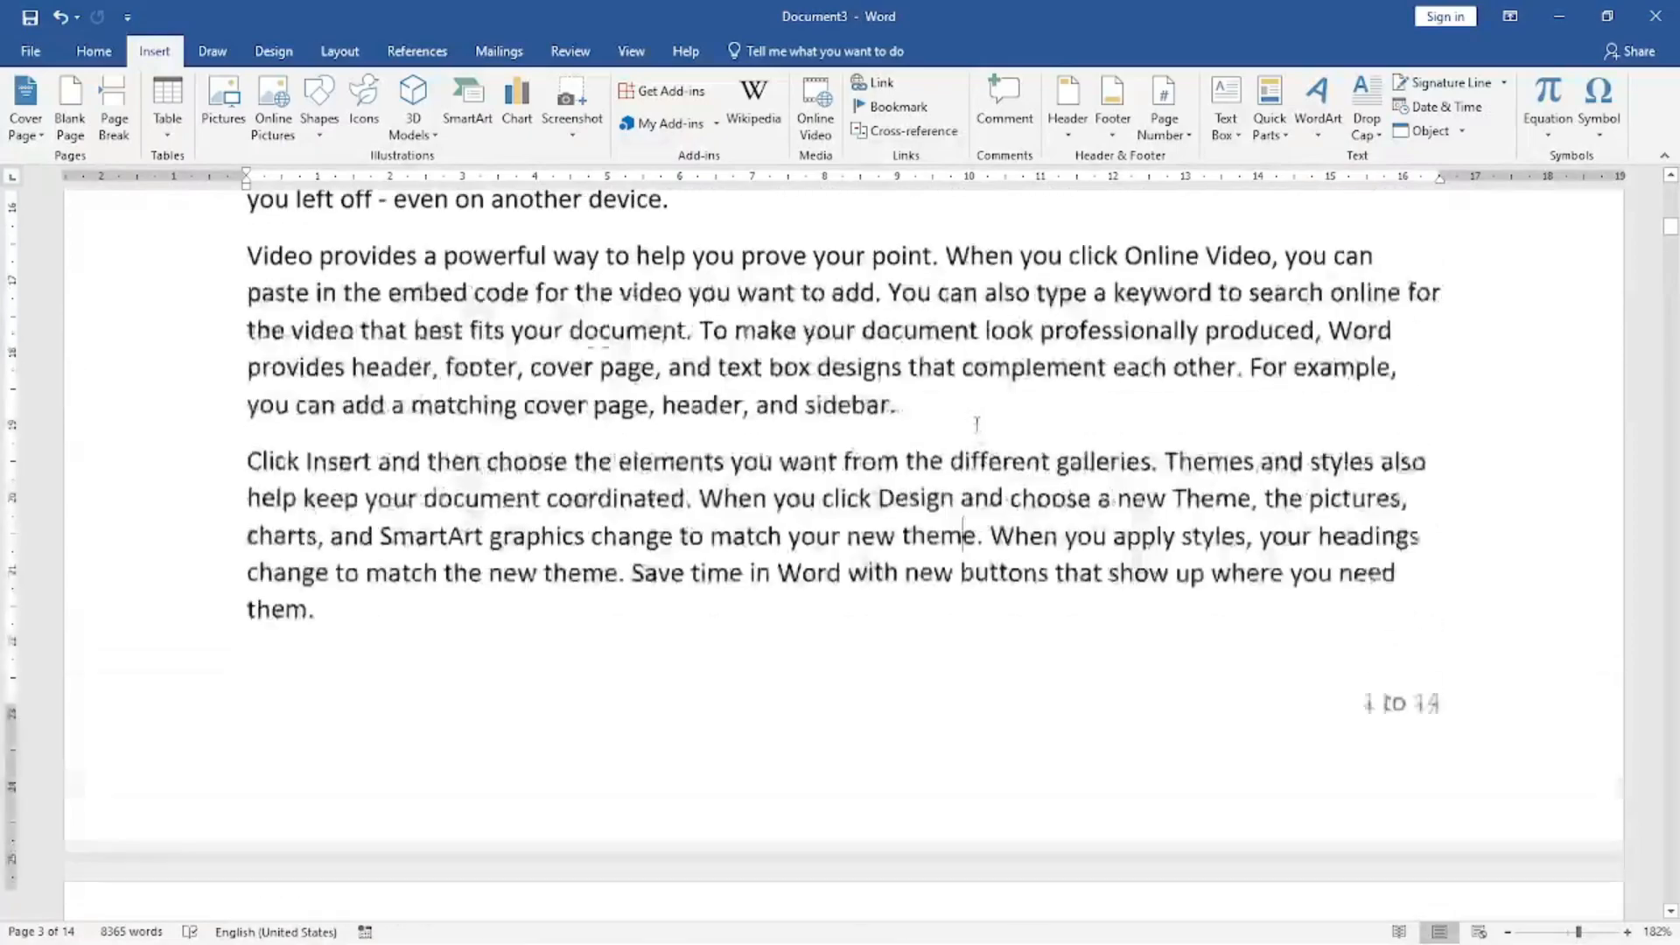
pyautogui.scroll(5, 976, 424)
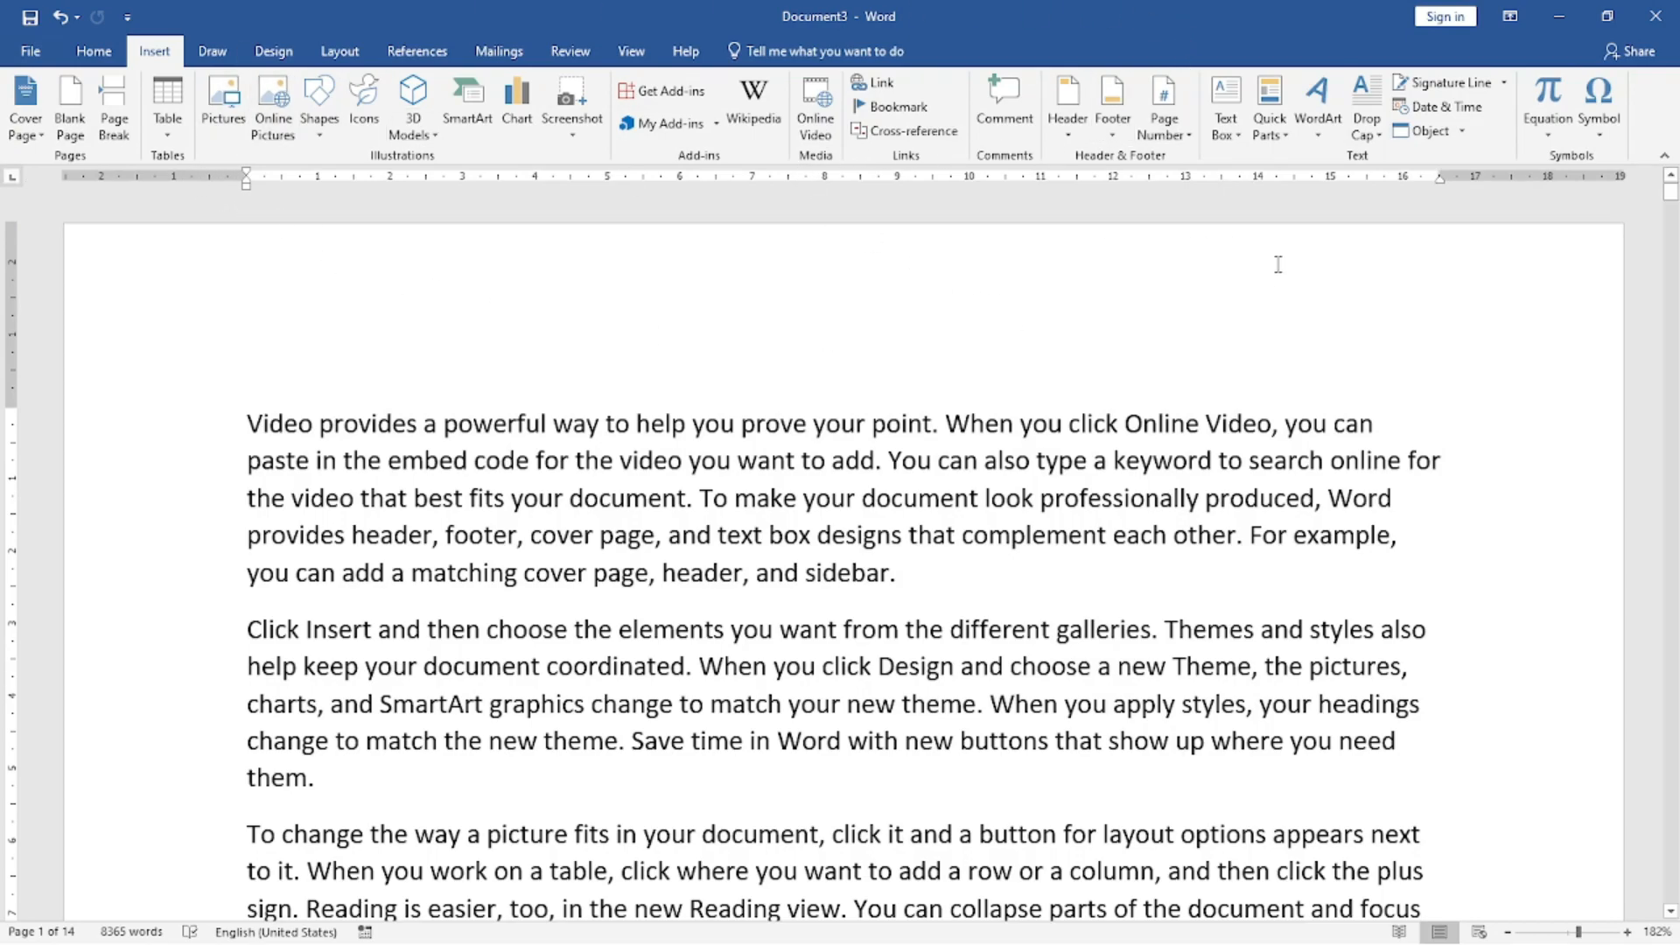
pyautogui.click(1060, 122)
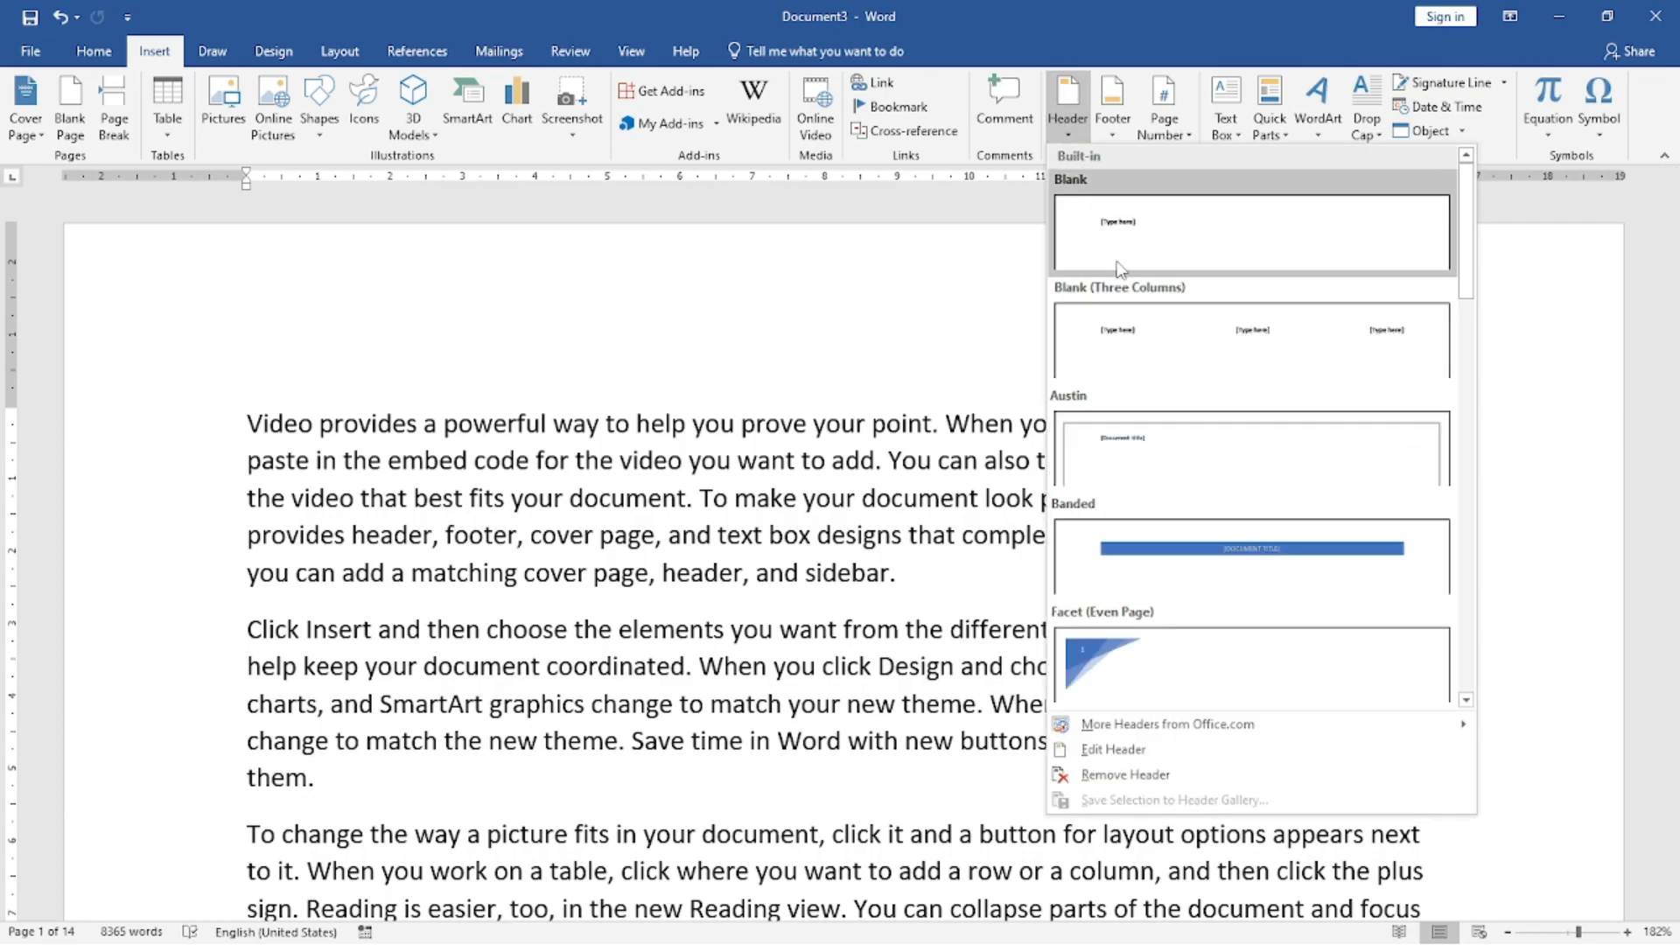
pyautogui.click(1199, 577)
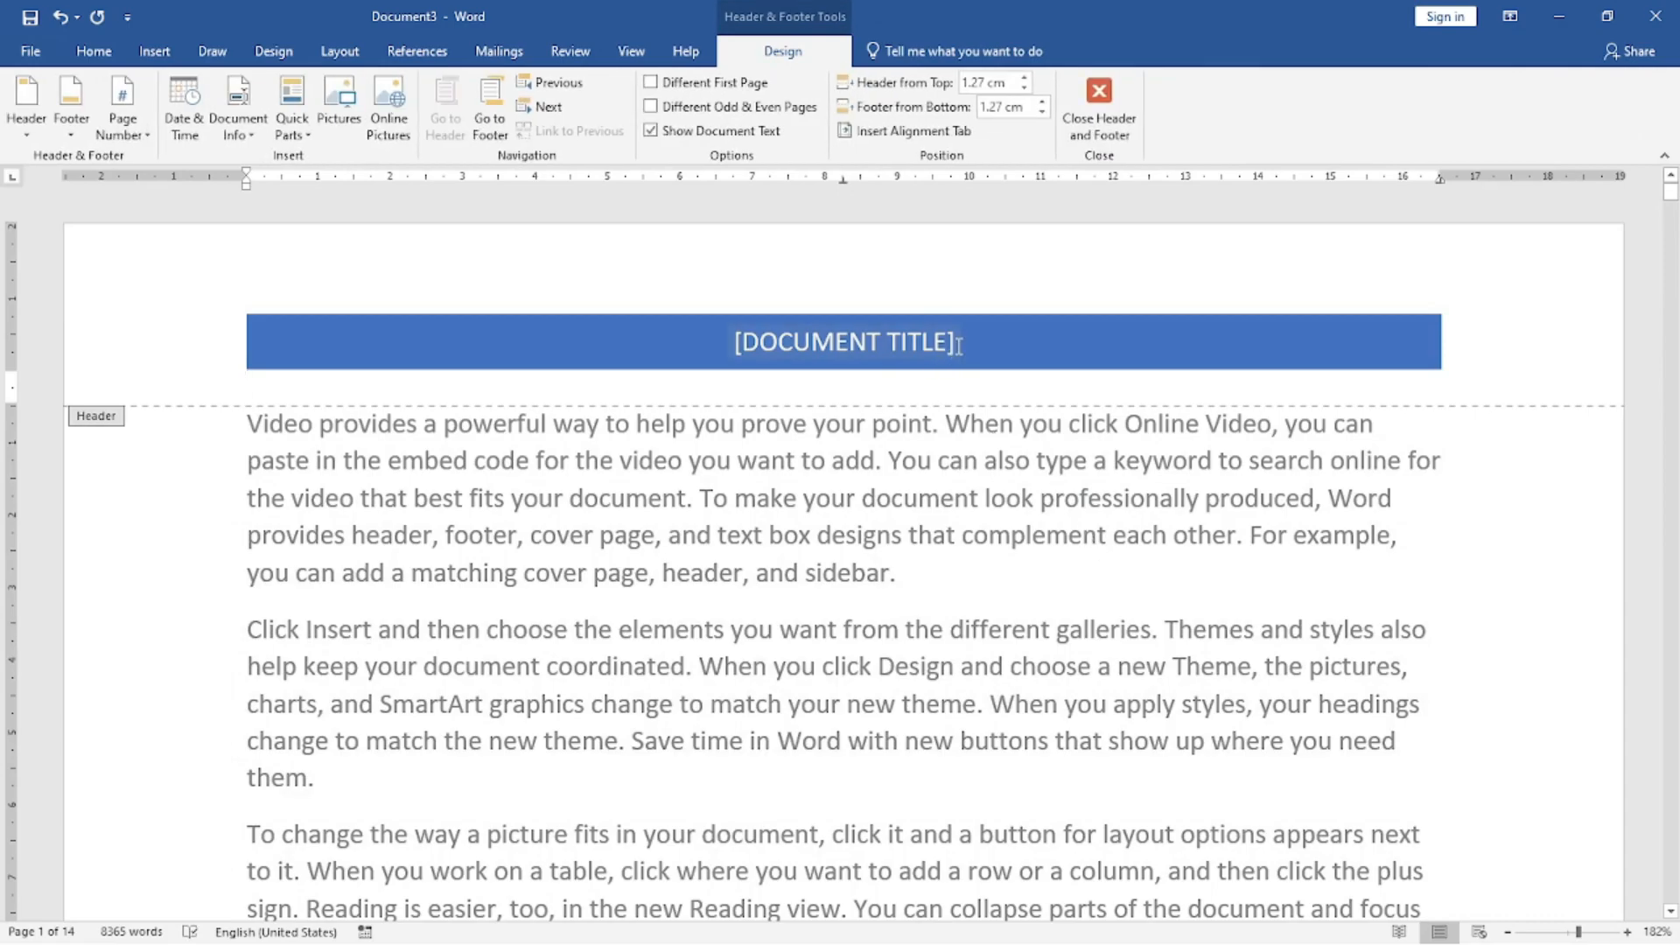
# Replace the header's document title placeholder with "MCA COMPUTER ACADEMY (ISO 9001-2015)" and return to the body text.
pyautogui.click(853, 346)
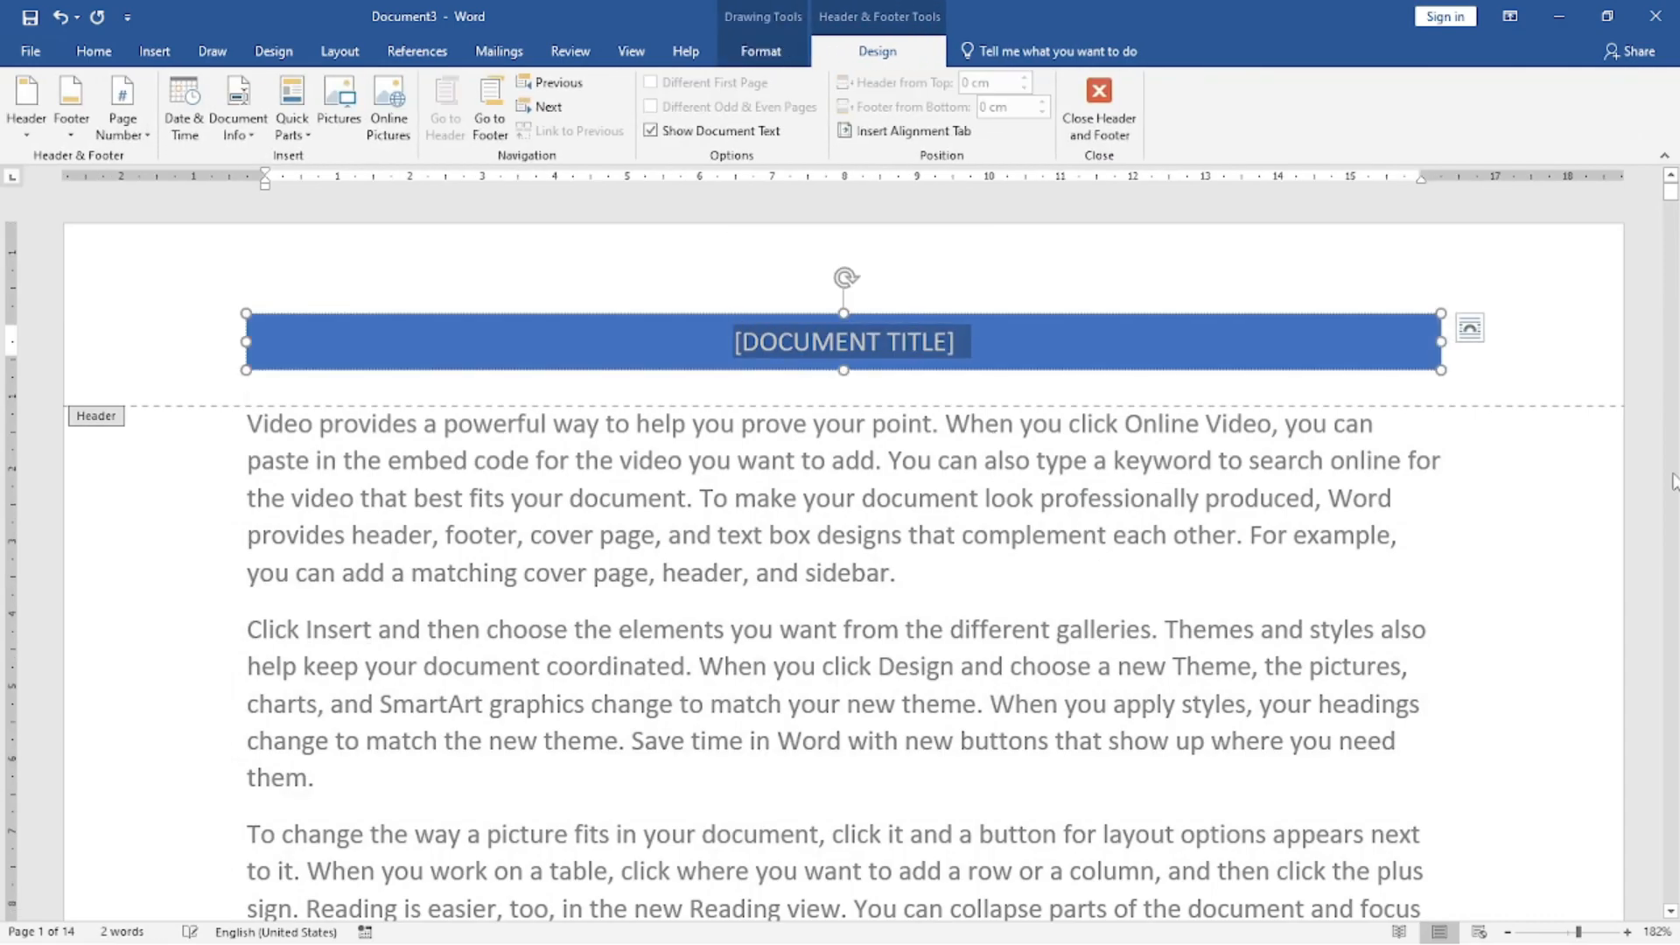
pyautogui.press('Delete')
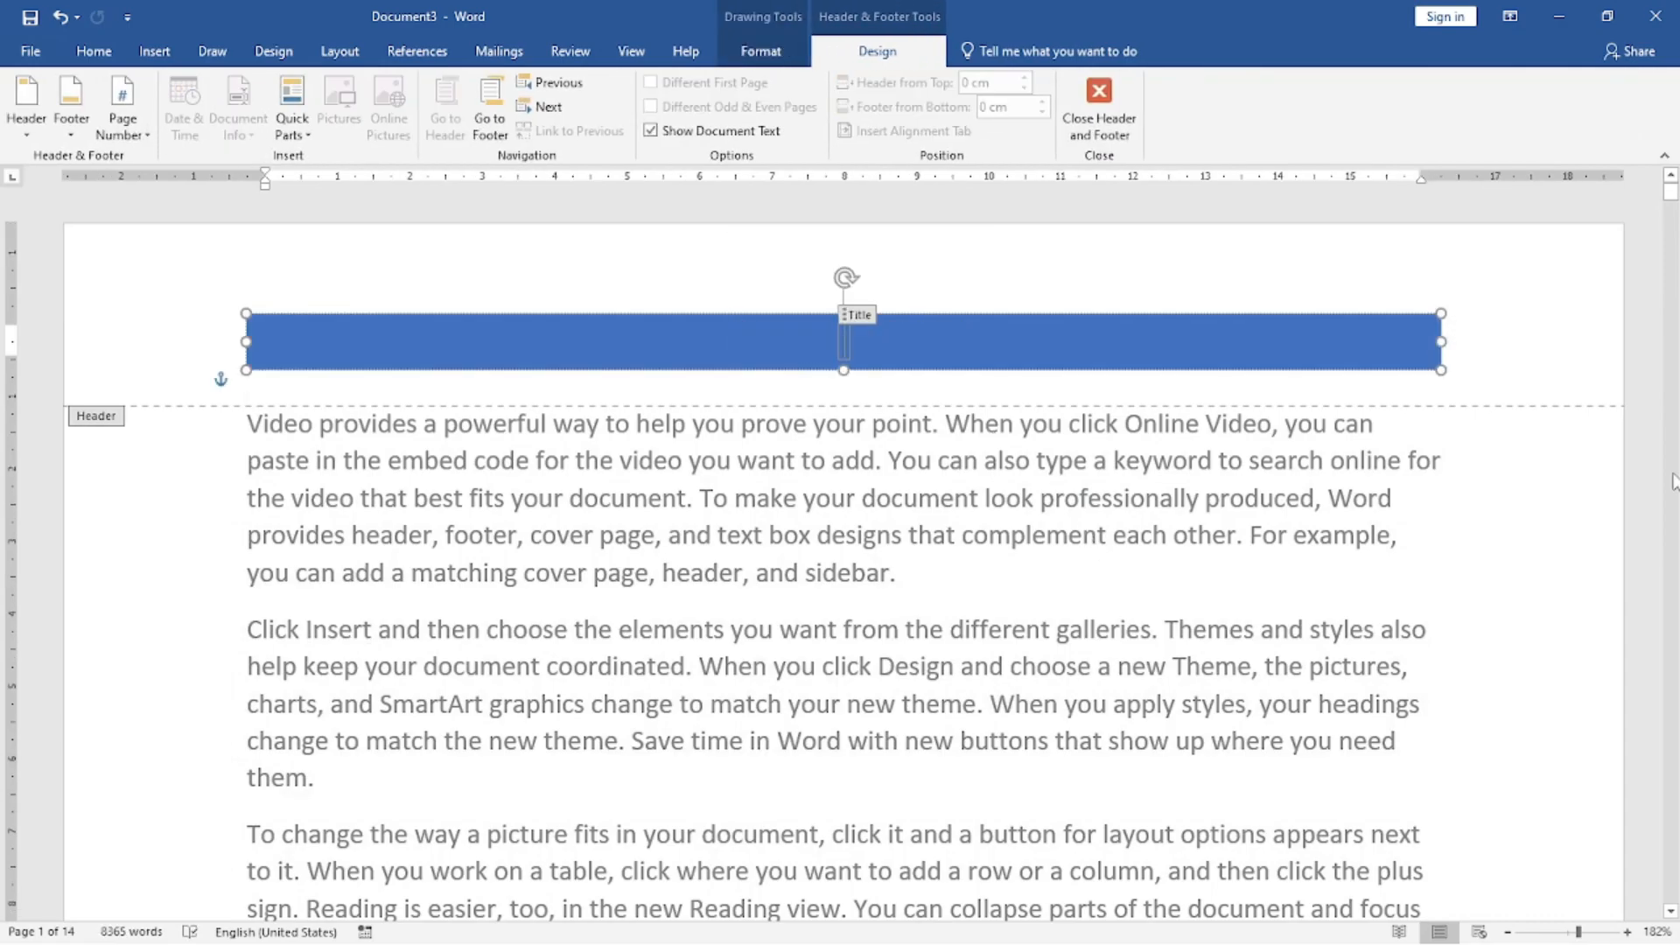
pyautogui.write('MCA CO')
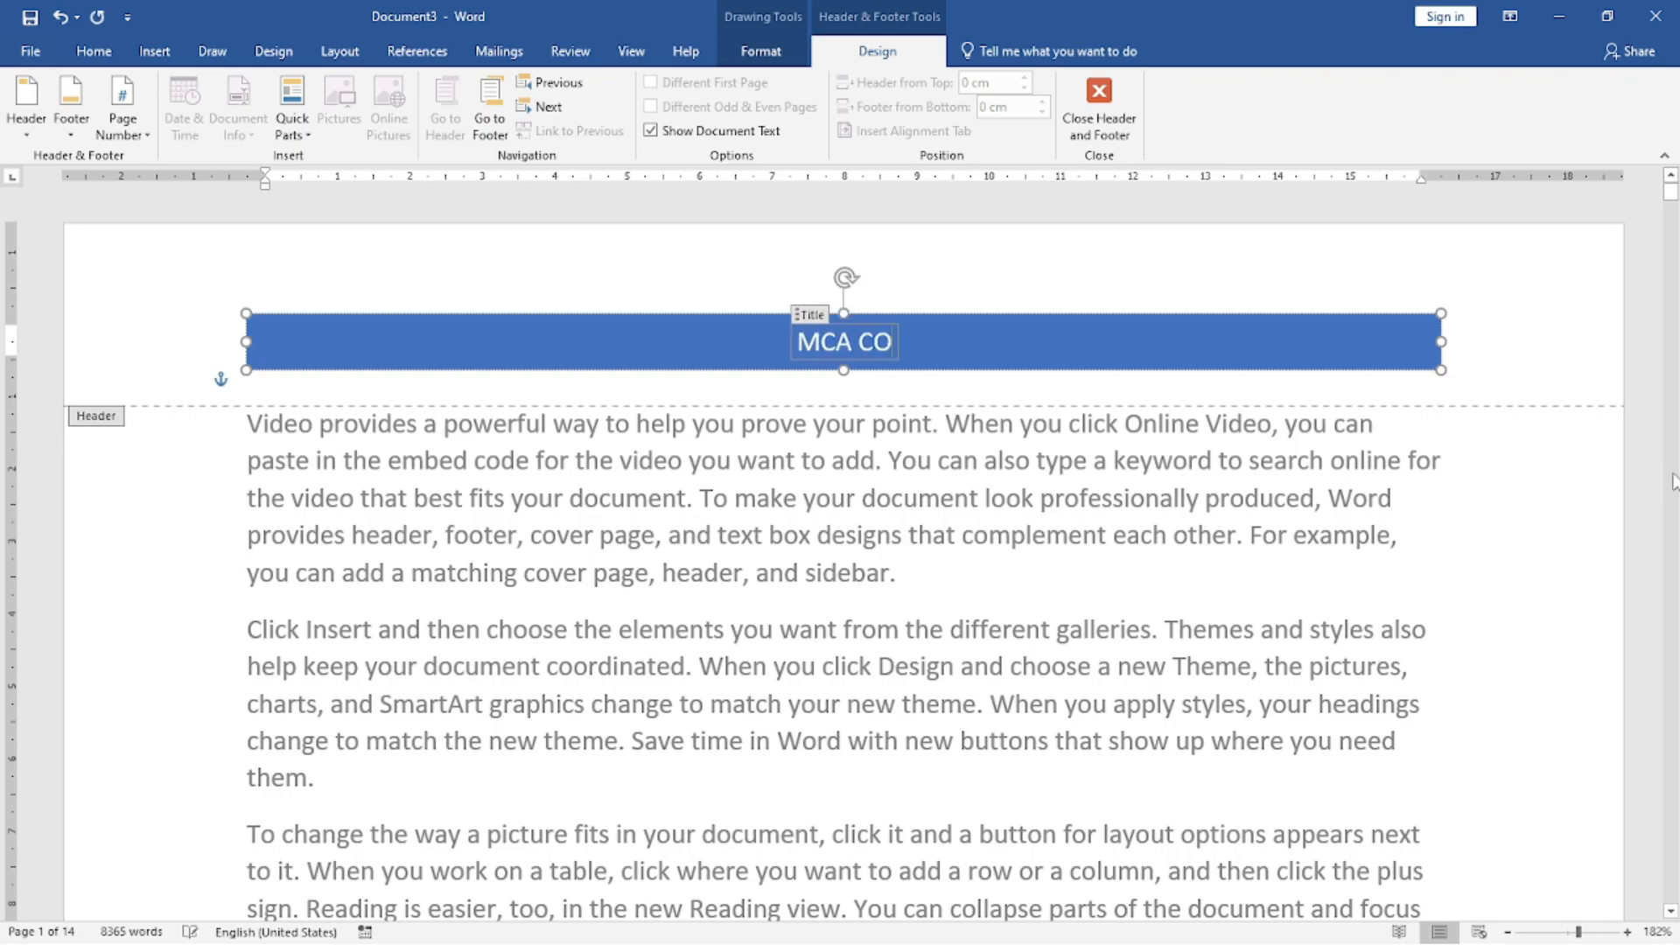
pyautogui.write('MPUTER ACAD')
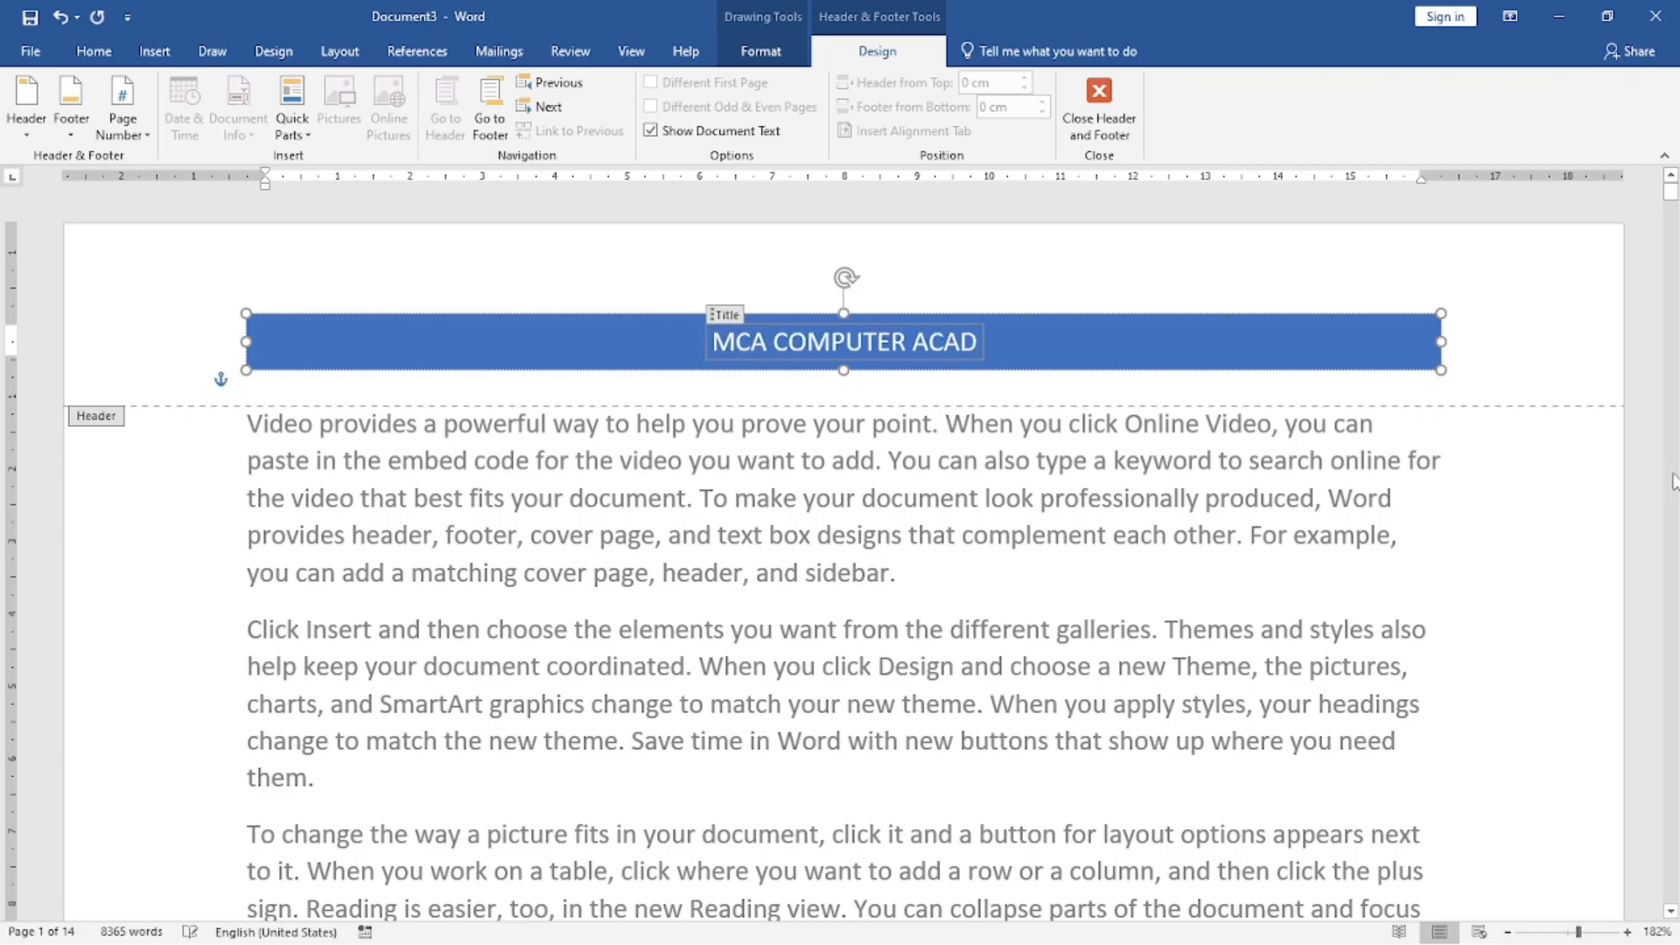
pyautogui.write('EMY (')
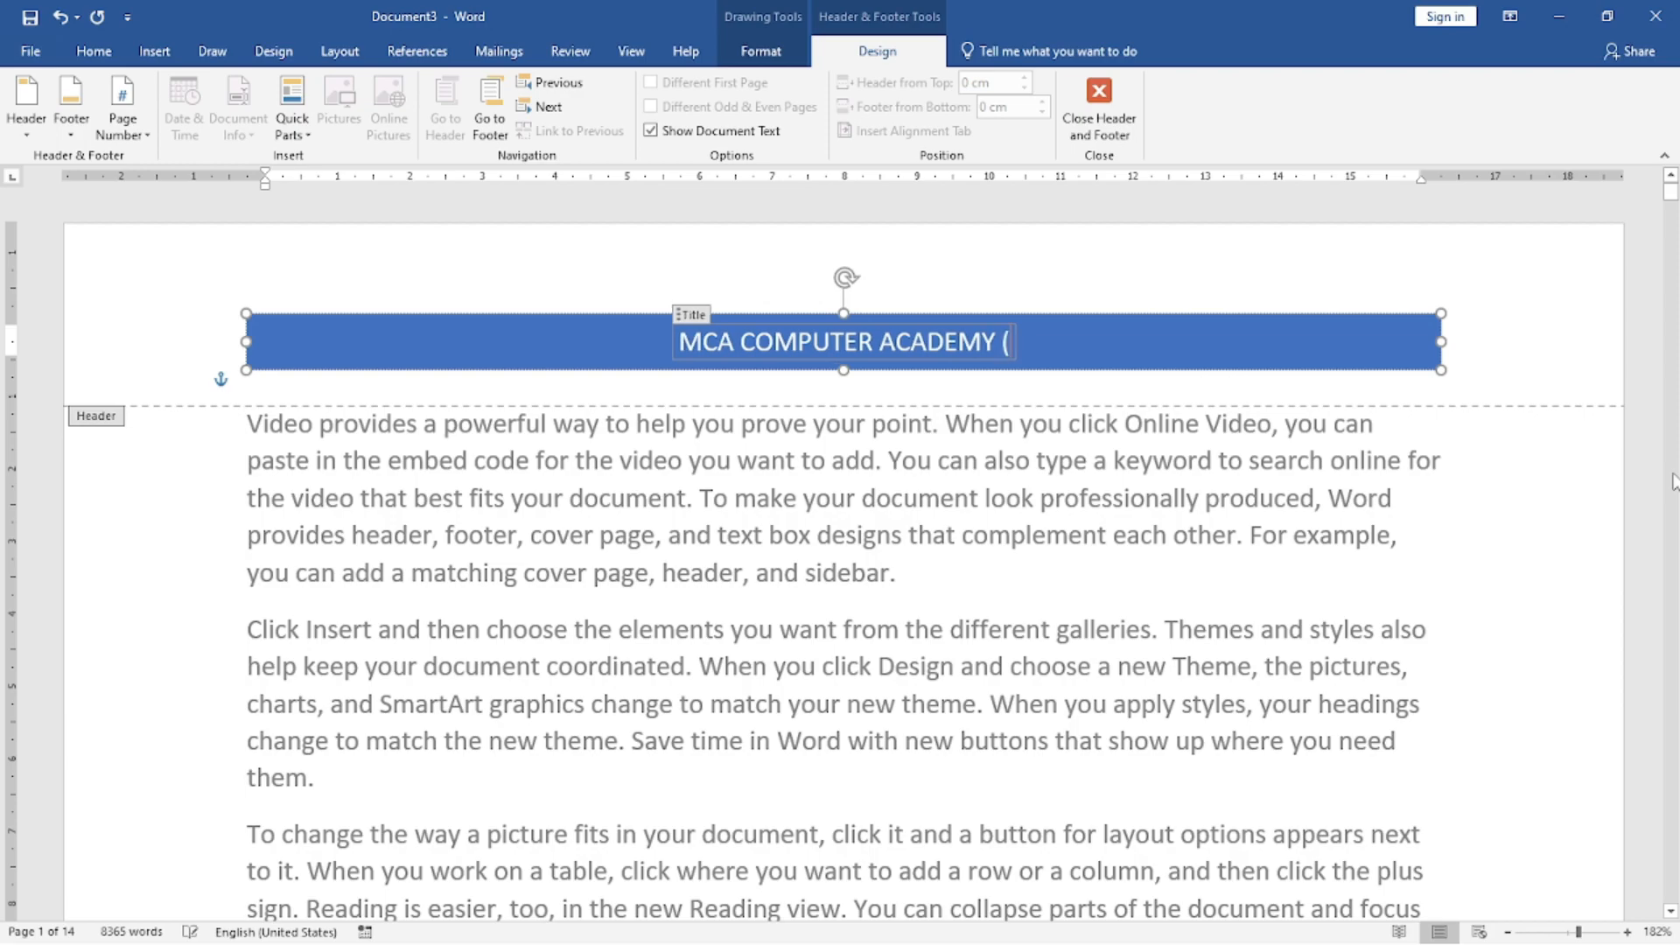
pyautogui.write('ISO 9')
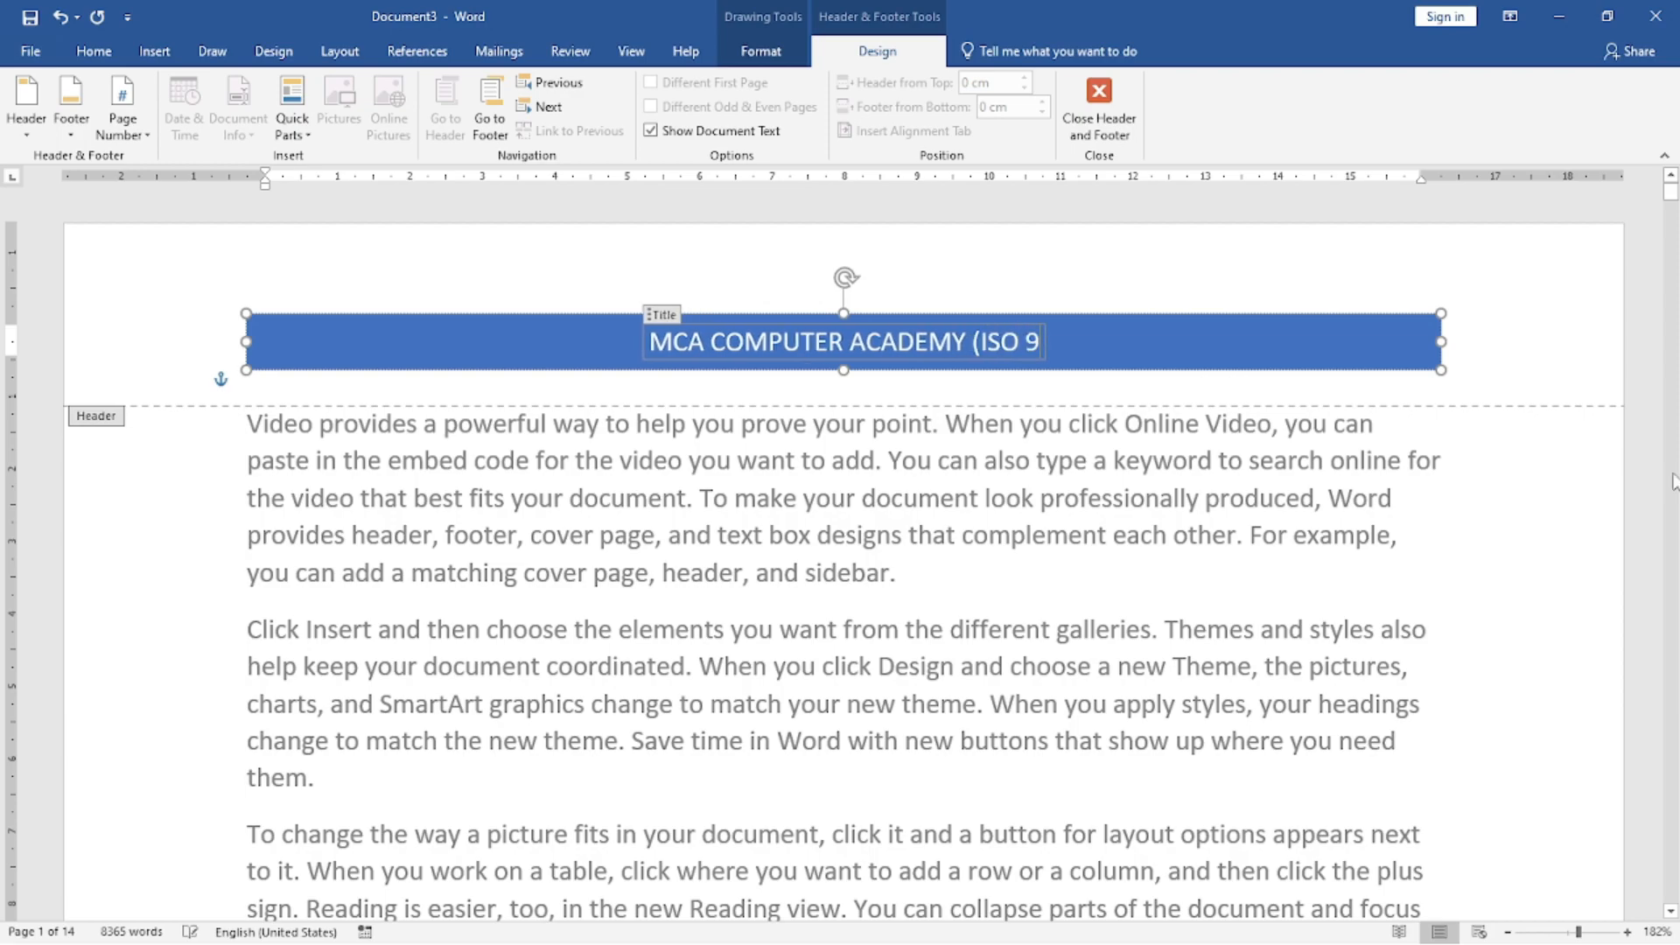
pyautogui.write('001-2015')
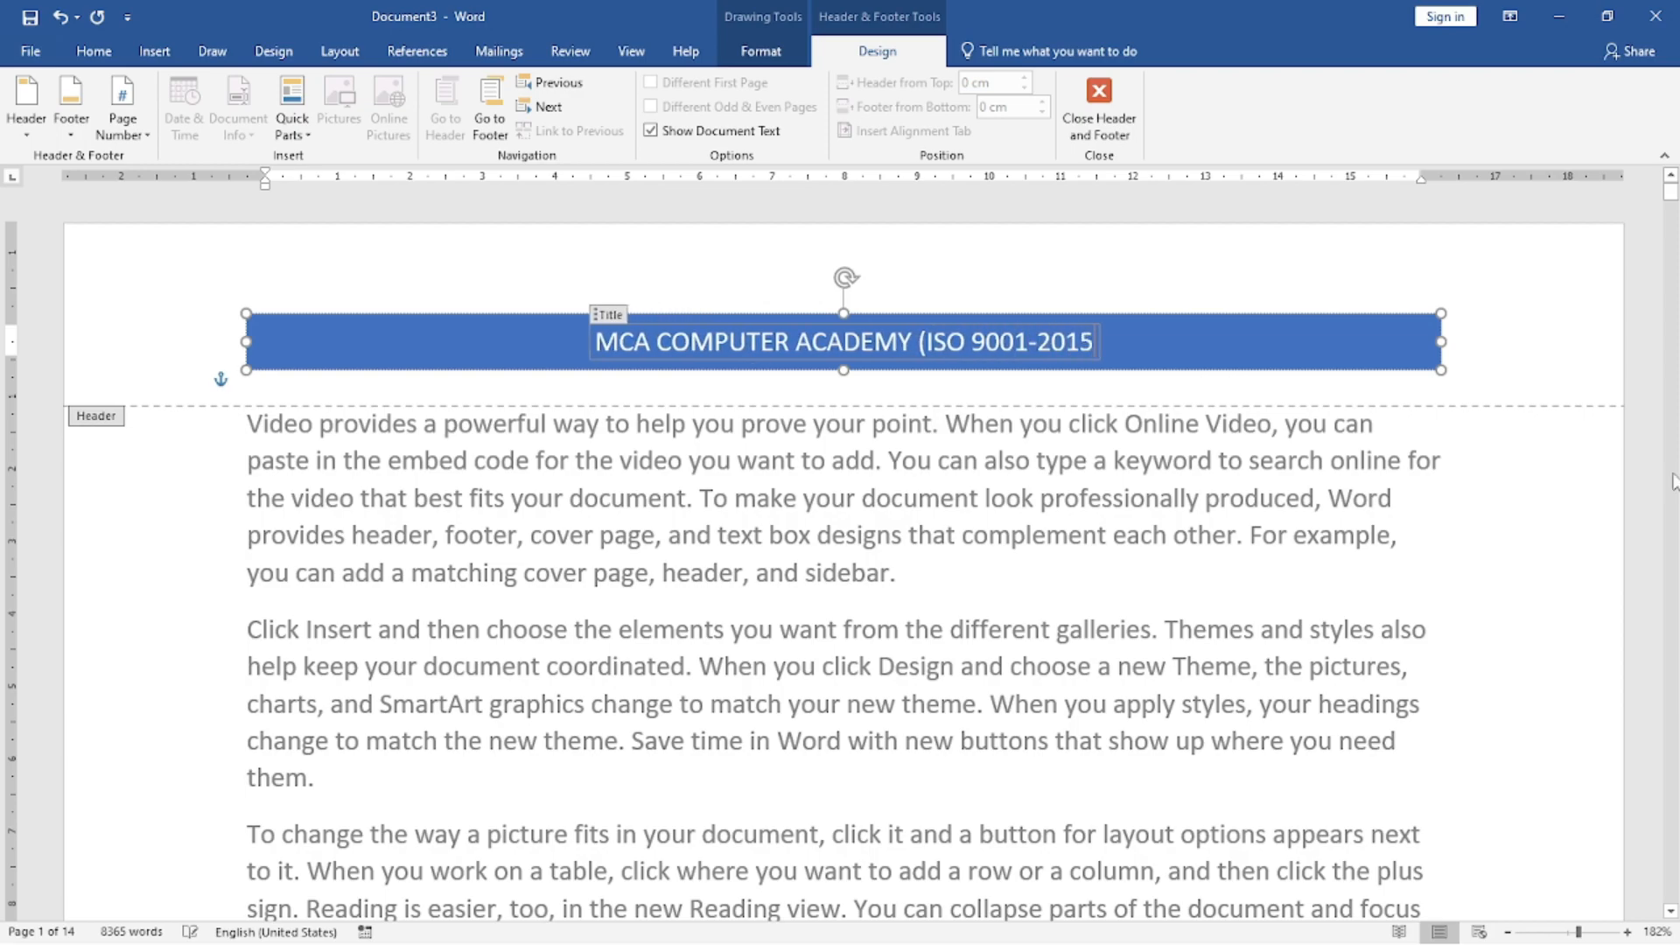
pyautogui.write(')')
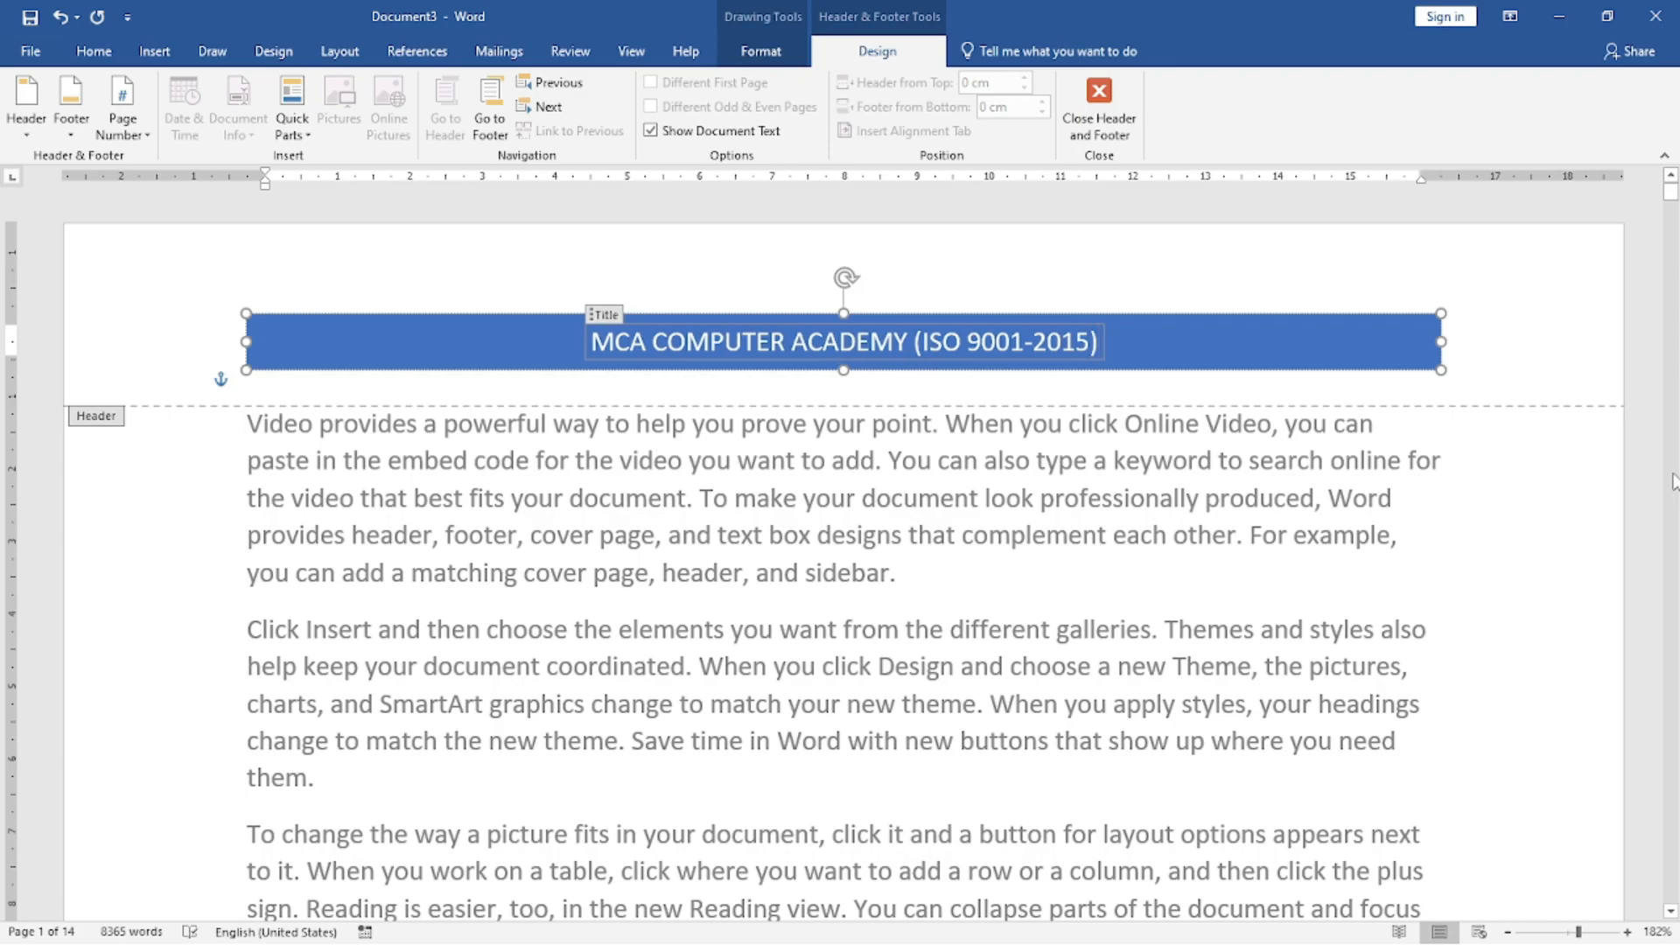
pyautogui.doubleClick(641, 503)
# Check the header on the following pages and through the whole print preview, and return to the document.
pyautogui.scroll(-6, 641, 504)
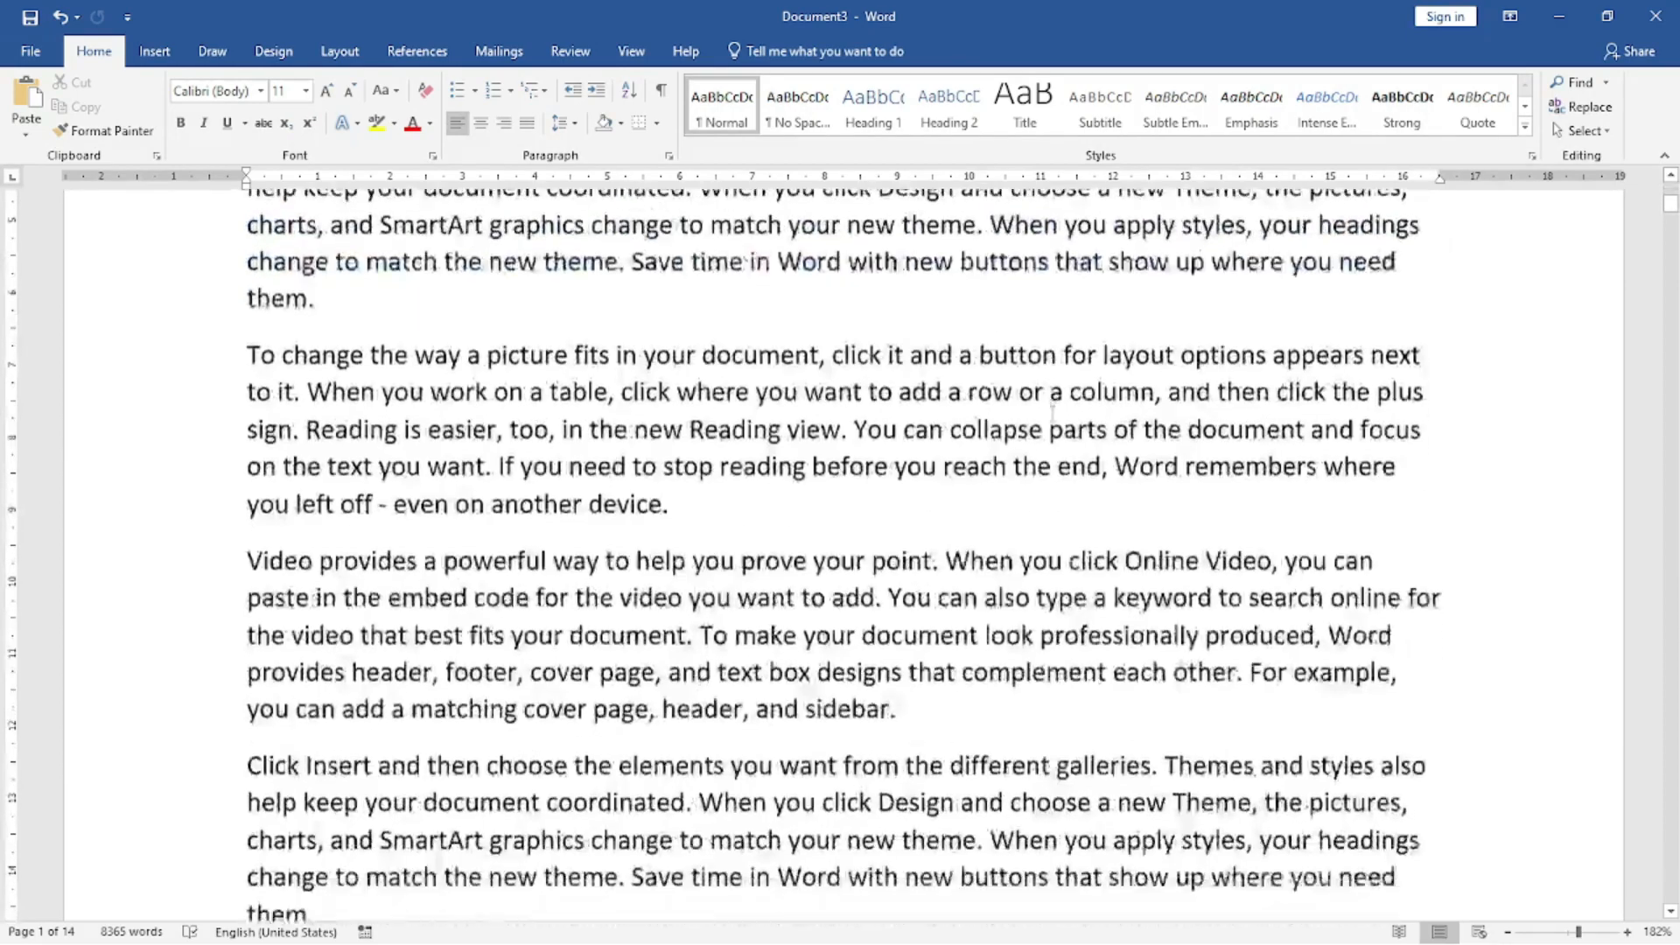
pyautogui.scroll(-12, 1053, 420)
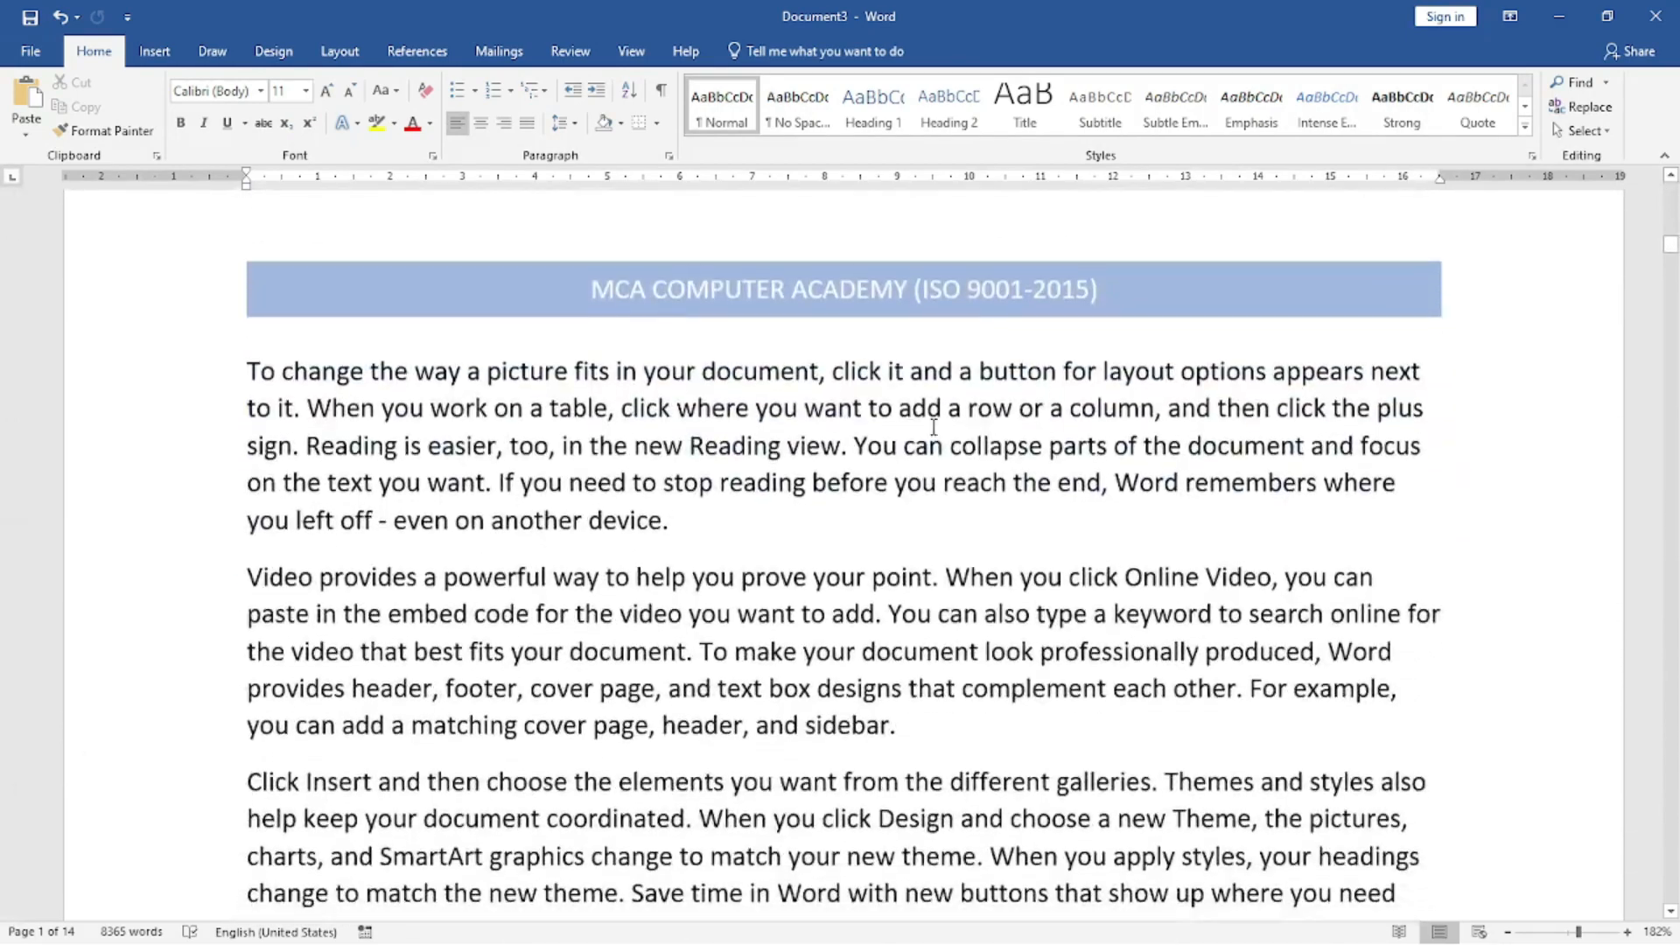
pyautogui.hotkey('ctrl', 'p')
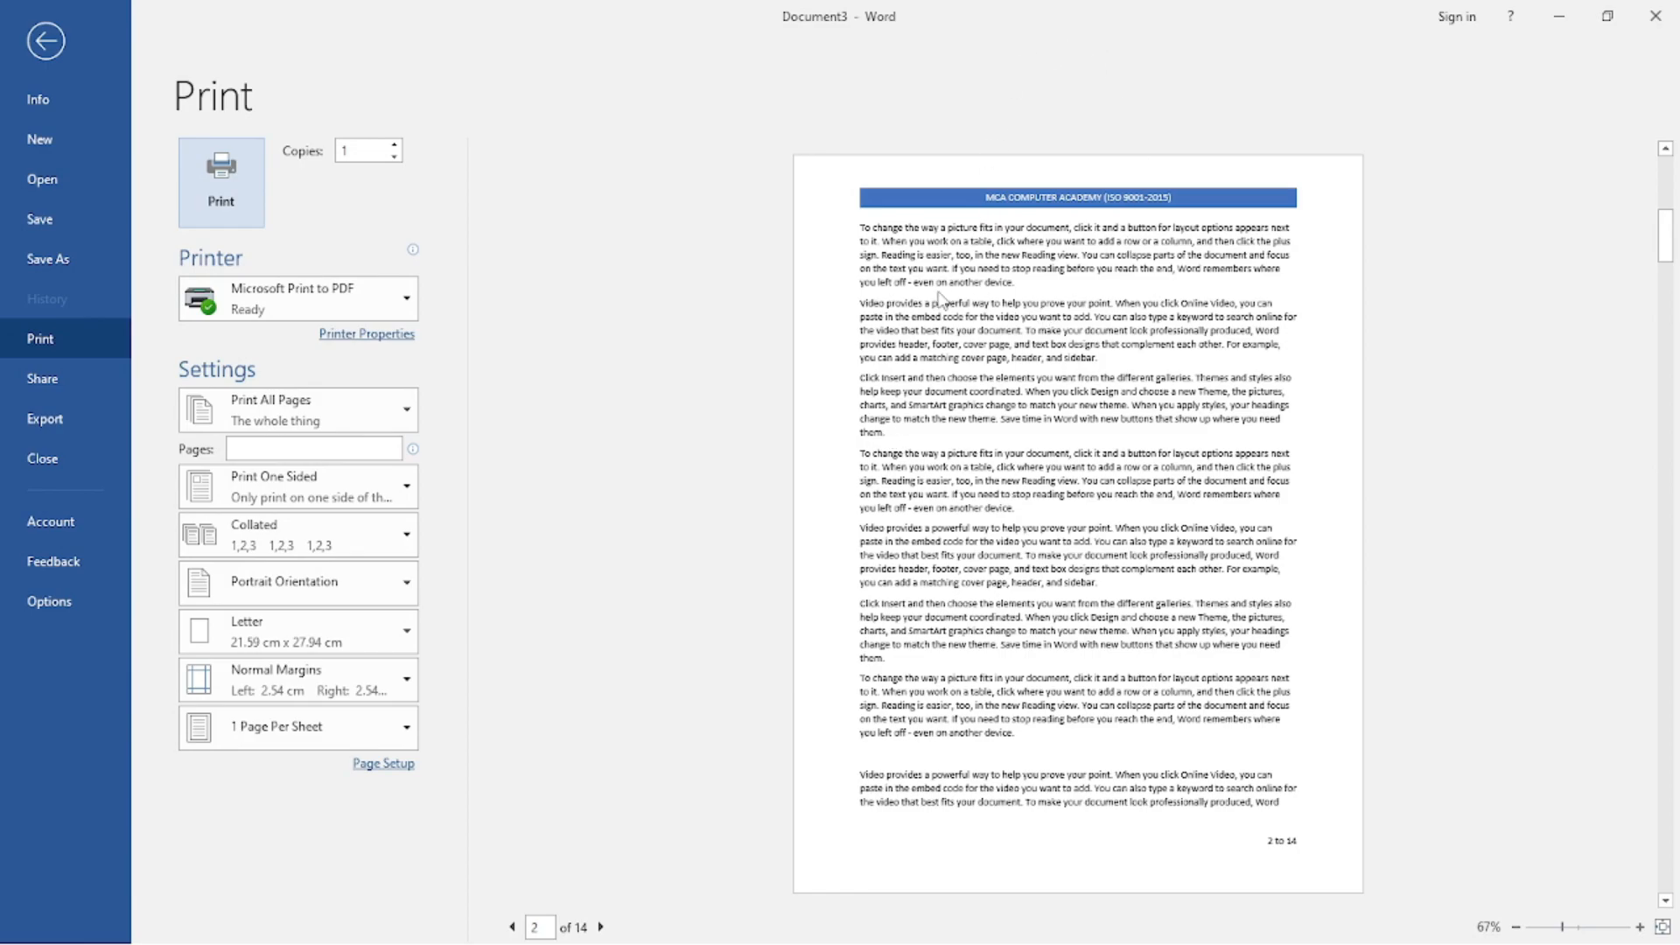
pyautogui.scroll(-6, 1378, 488)
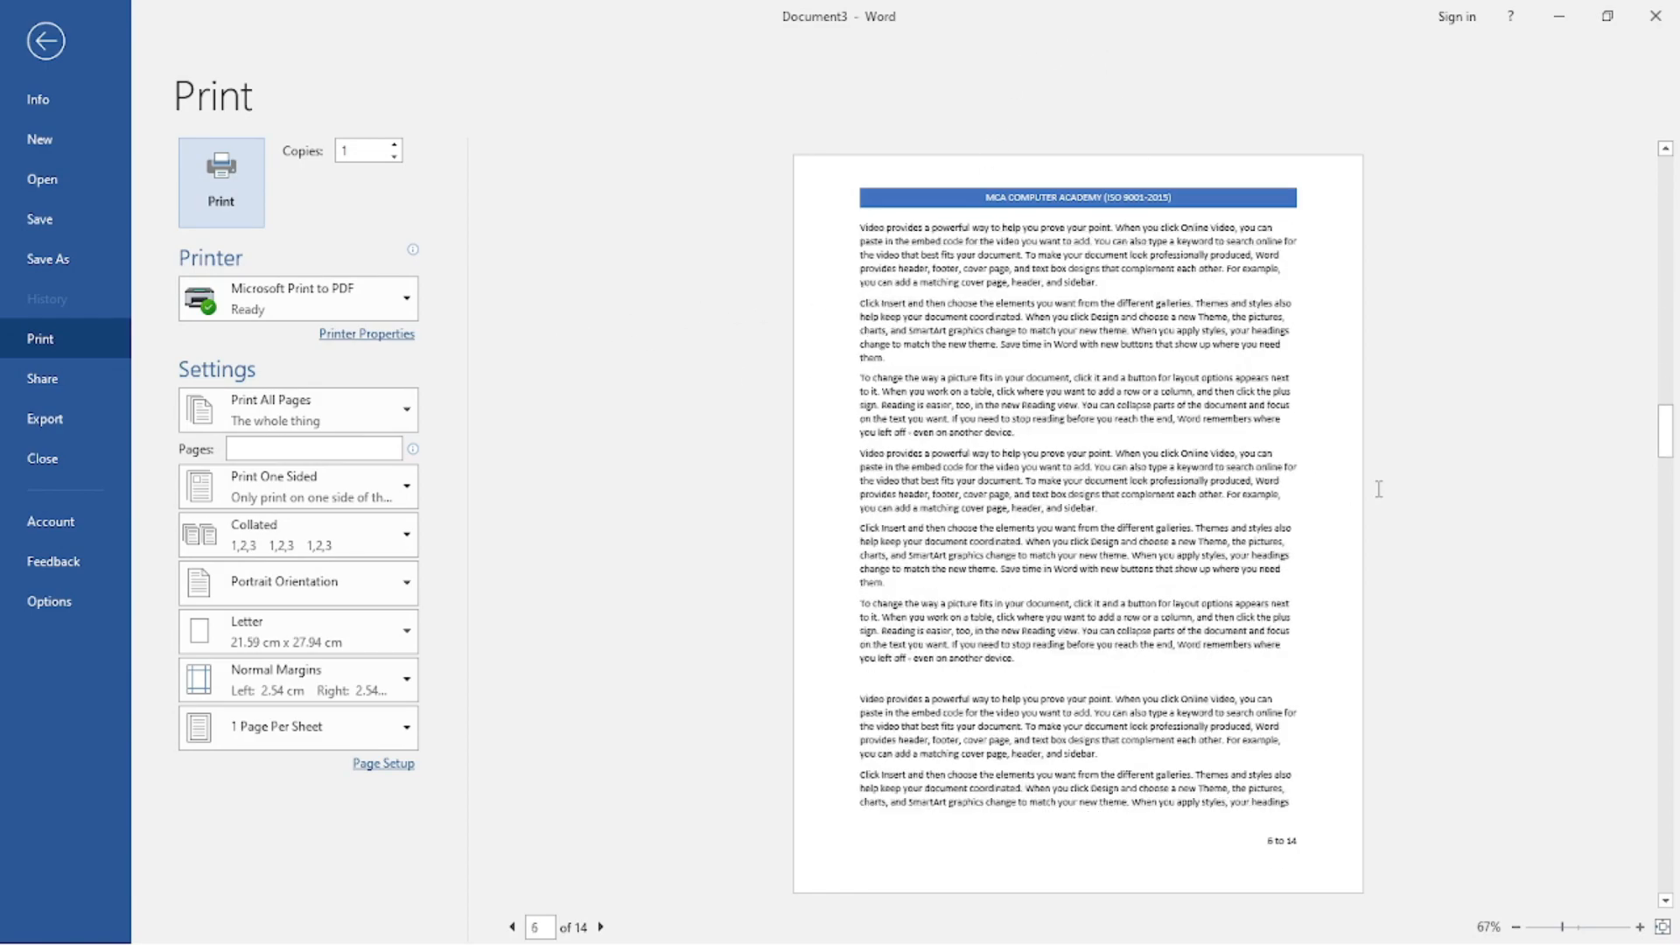
pyautogui.scroll(-6, 1380, 487)
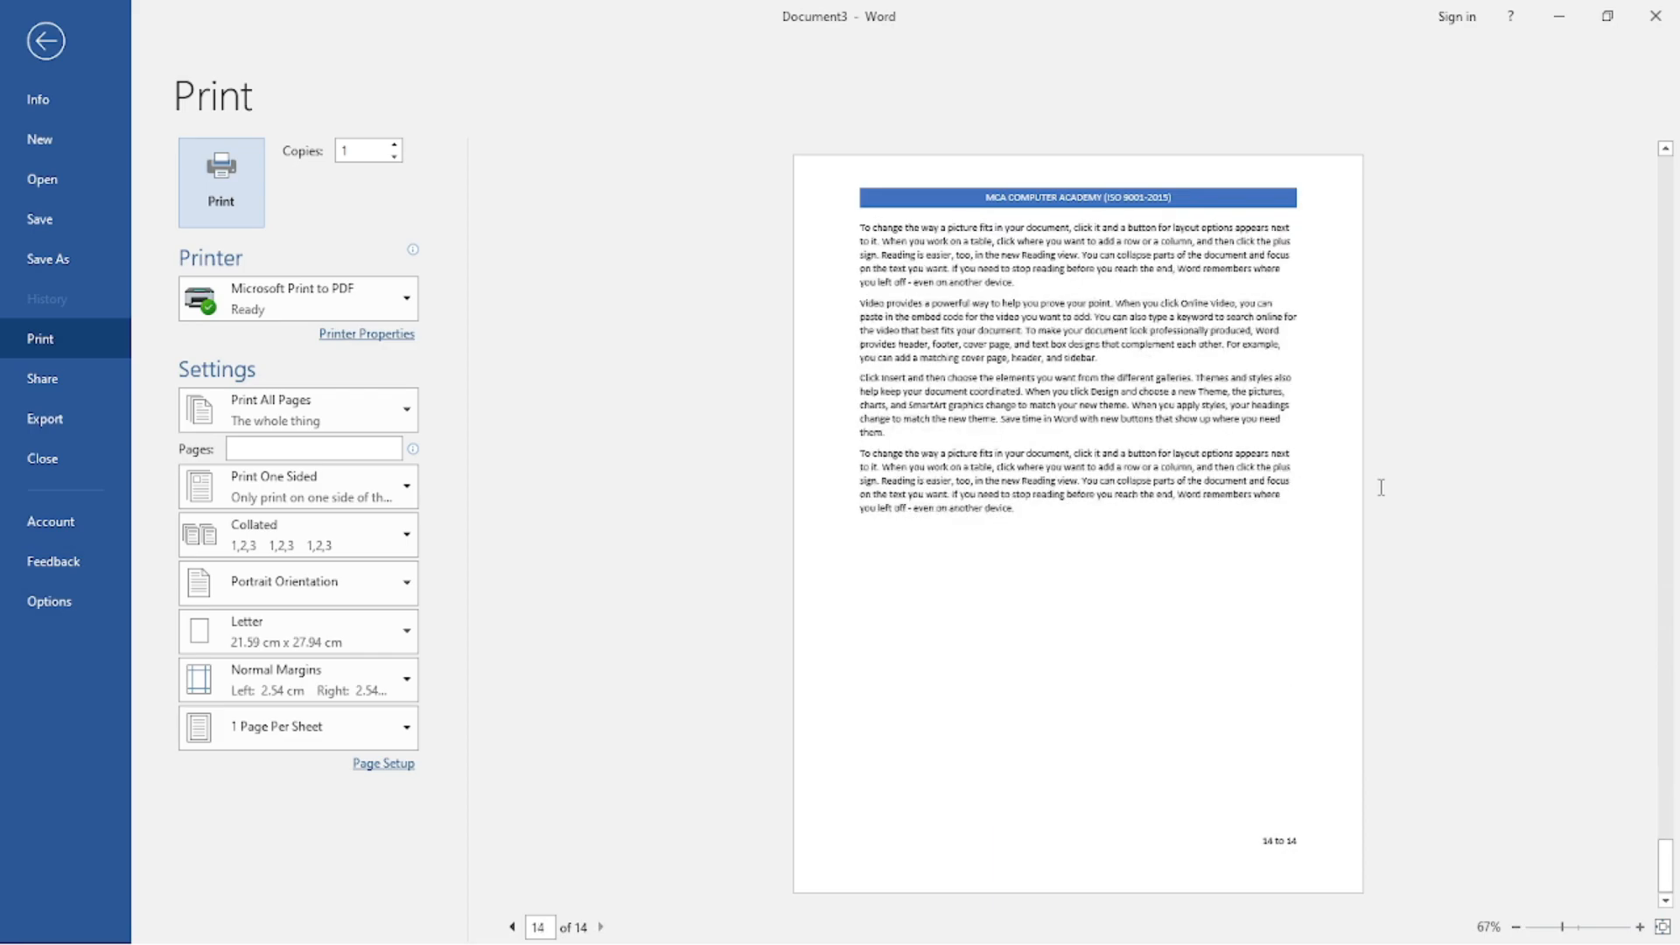
pyautogui.scroll(13, 1382, 488)
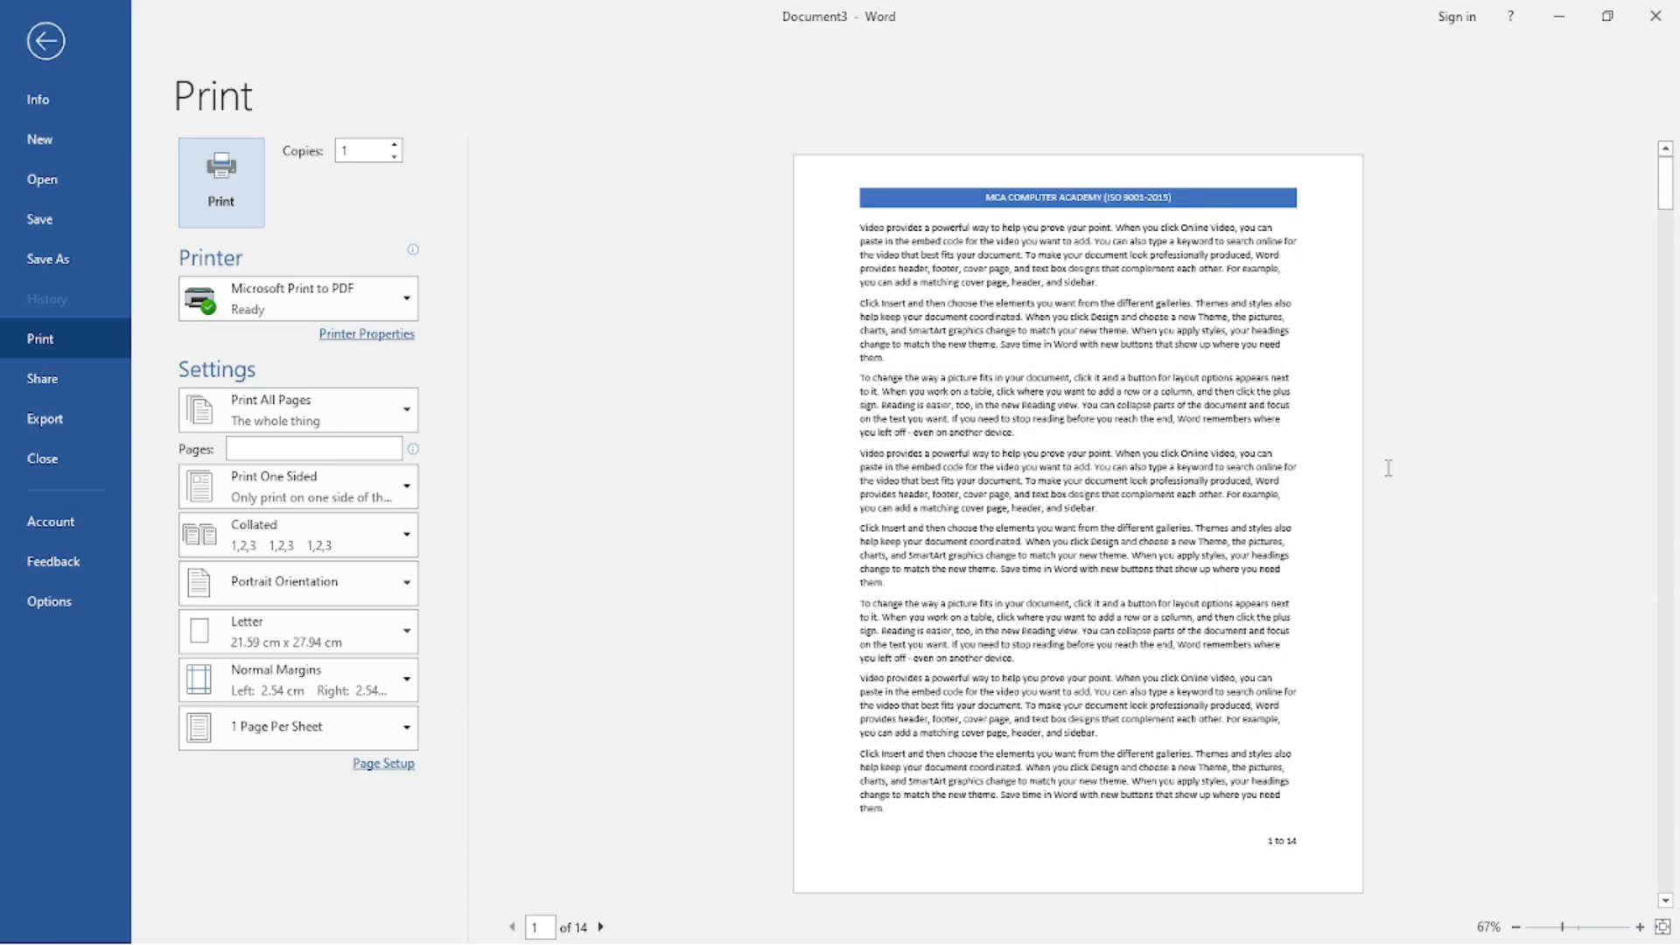
pyautogui.press('Escape')
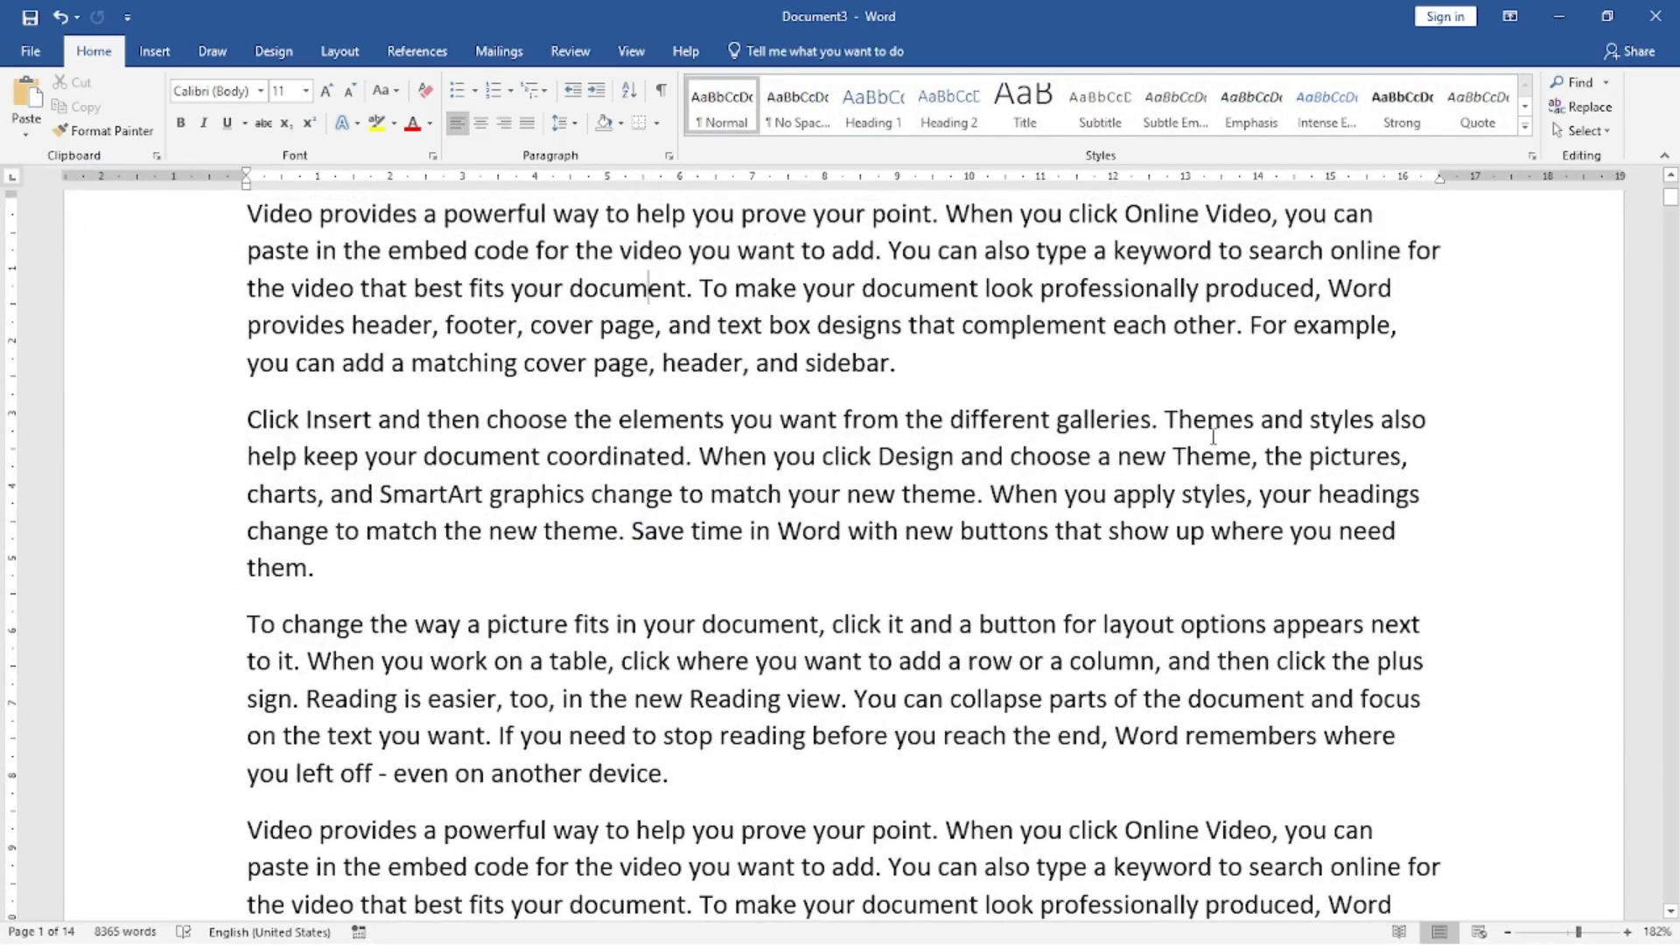
# Replace the page-number footer with the built-in Blank (Three Columns) footer.
pyautogui.click(153, 53)
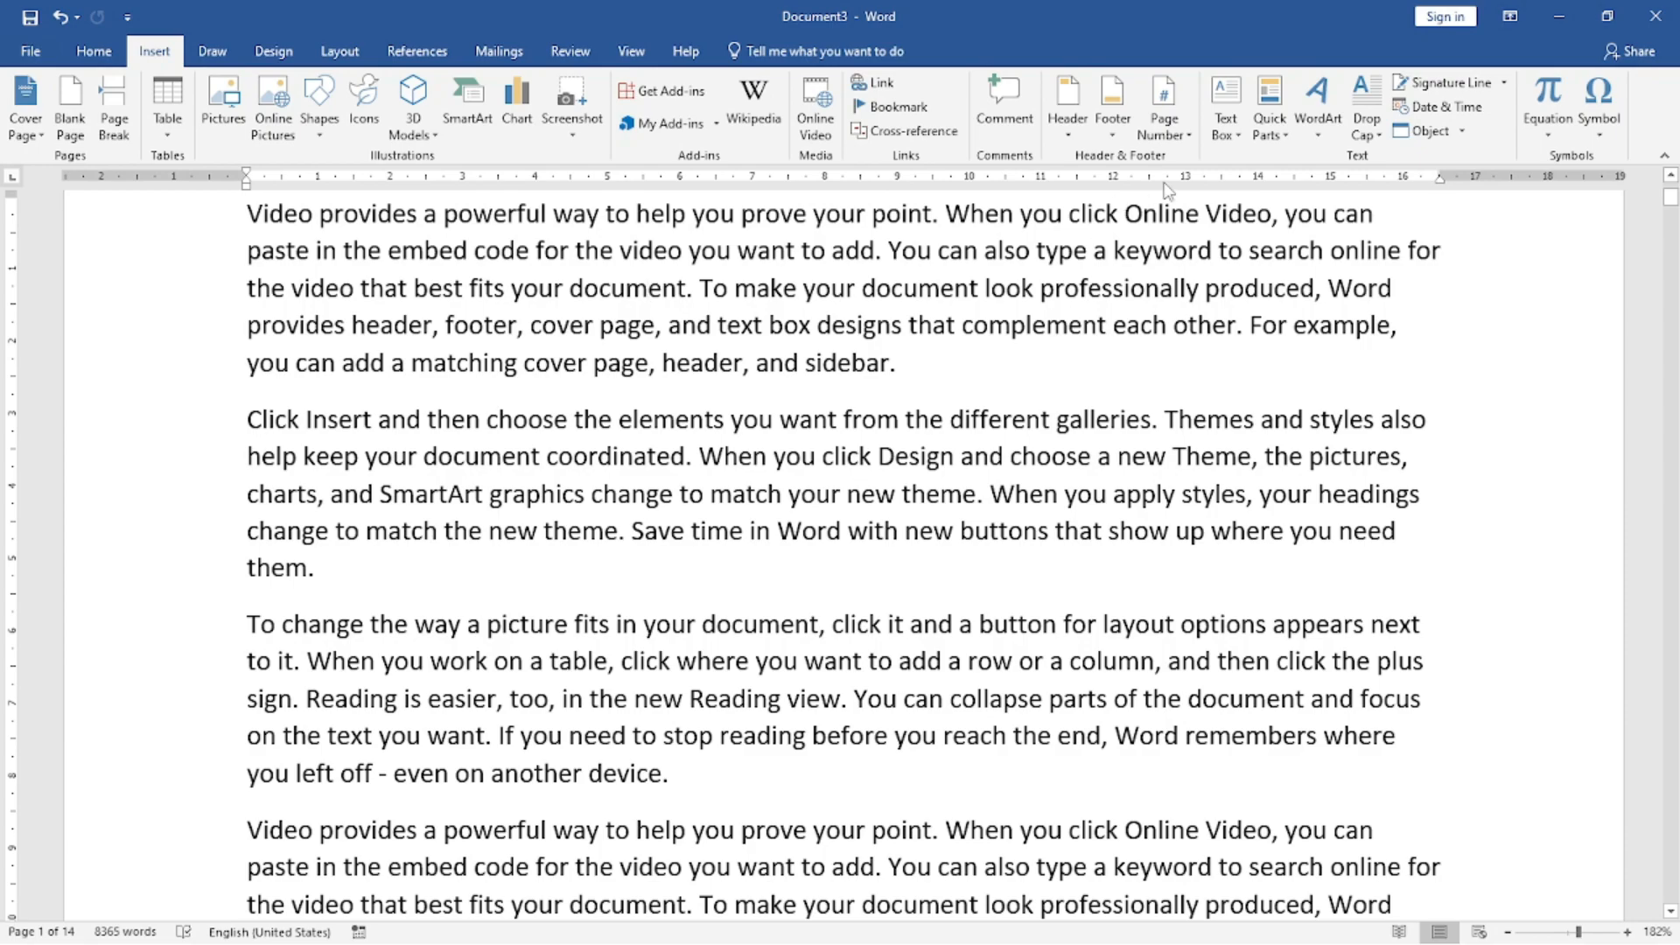
pyautogui.click(1111, 137)
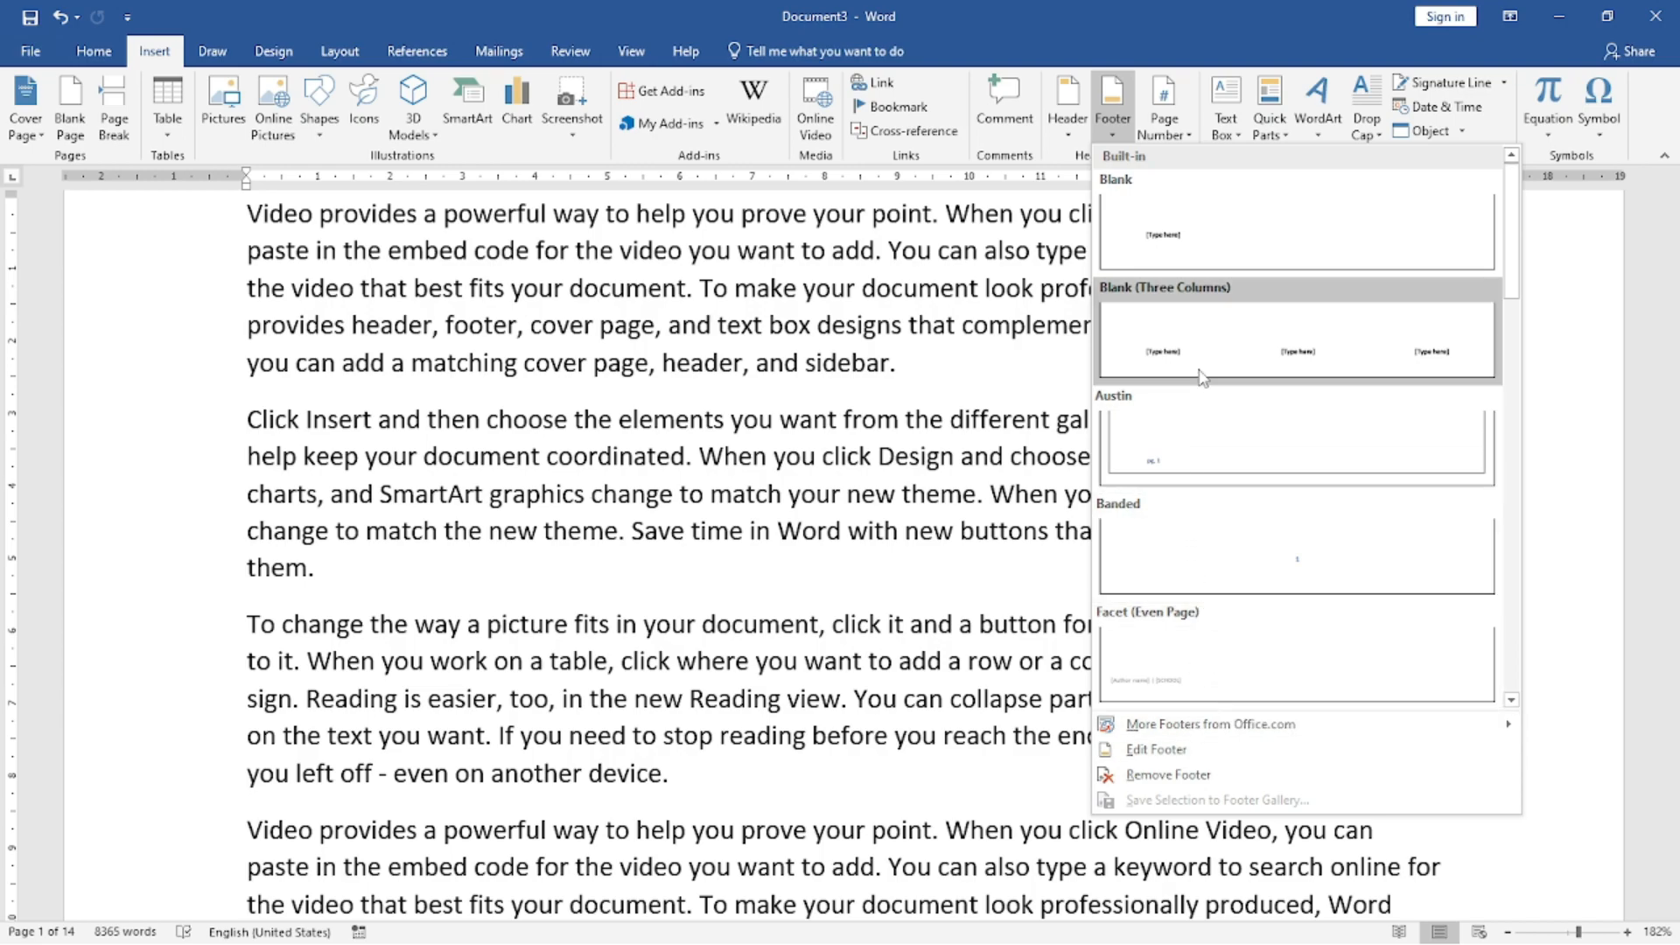
pyautogui.click(1279, 352)
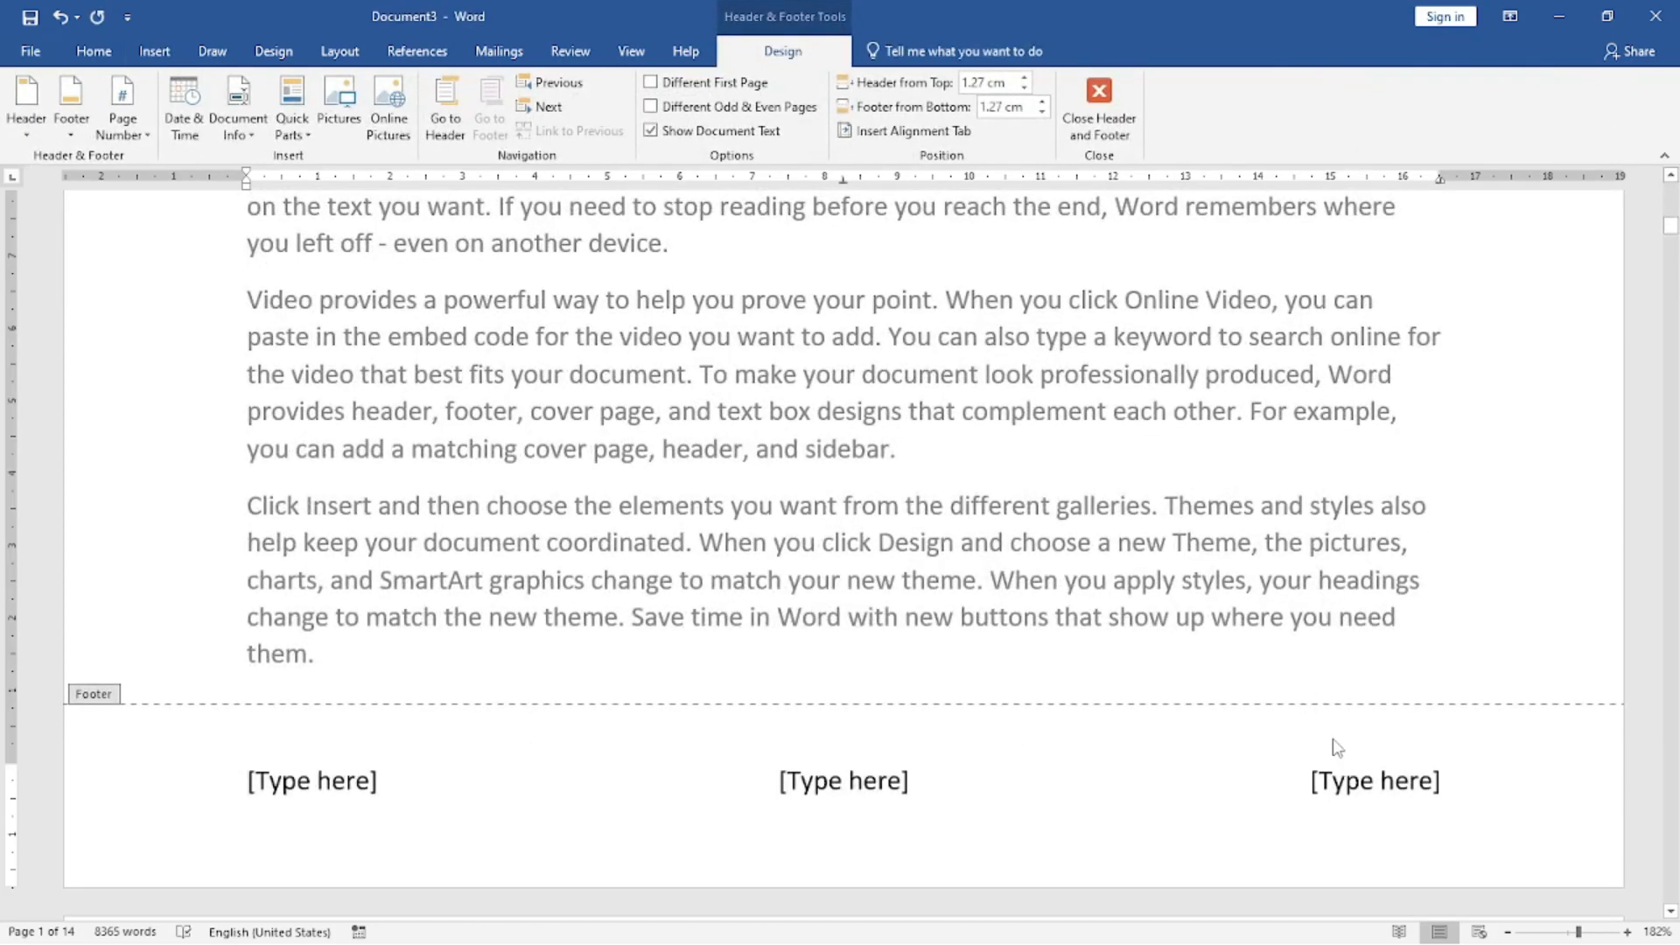
# Replace the footer's third placeholder with logo_mca-removebg-preview.png from Downloads, shrink it to about 1.52 cm square, and return to the body text.
pyautogui.click(1312, 780)
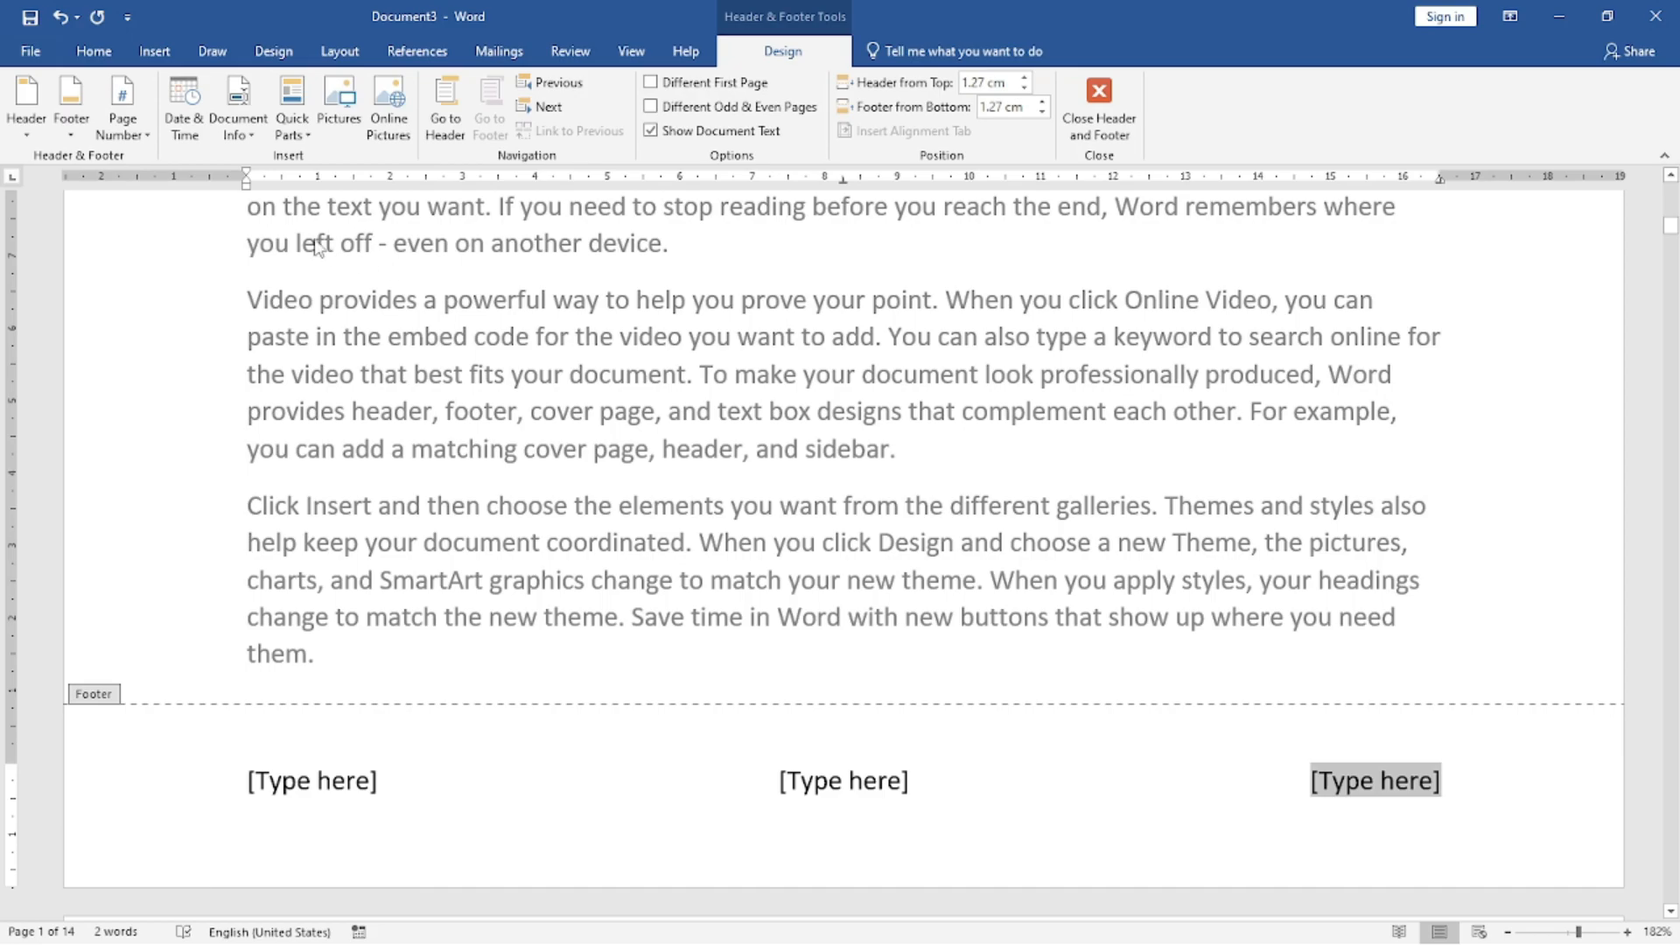
pyautogui.click(339, 118)
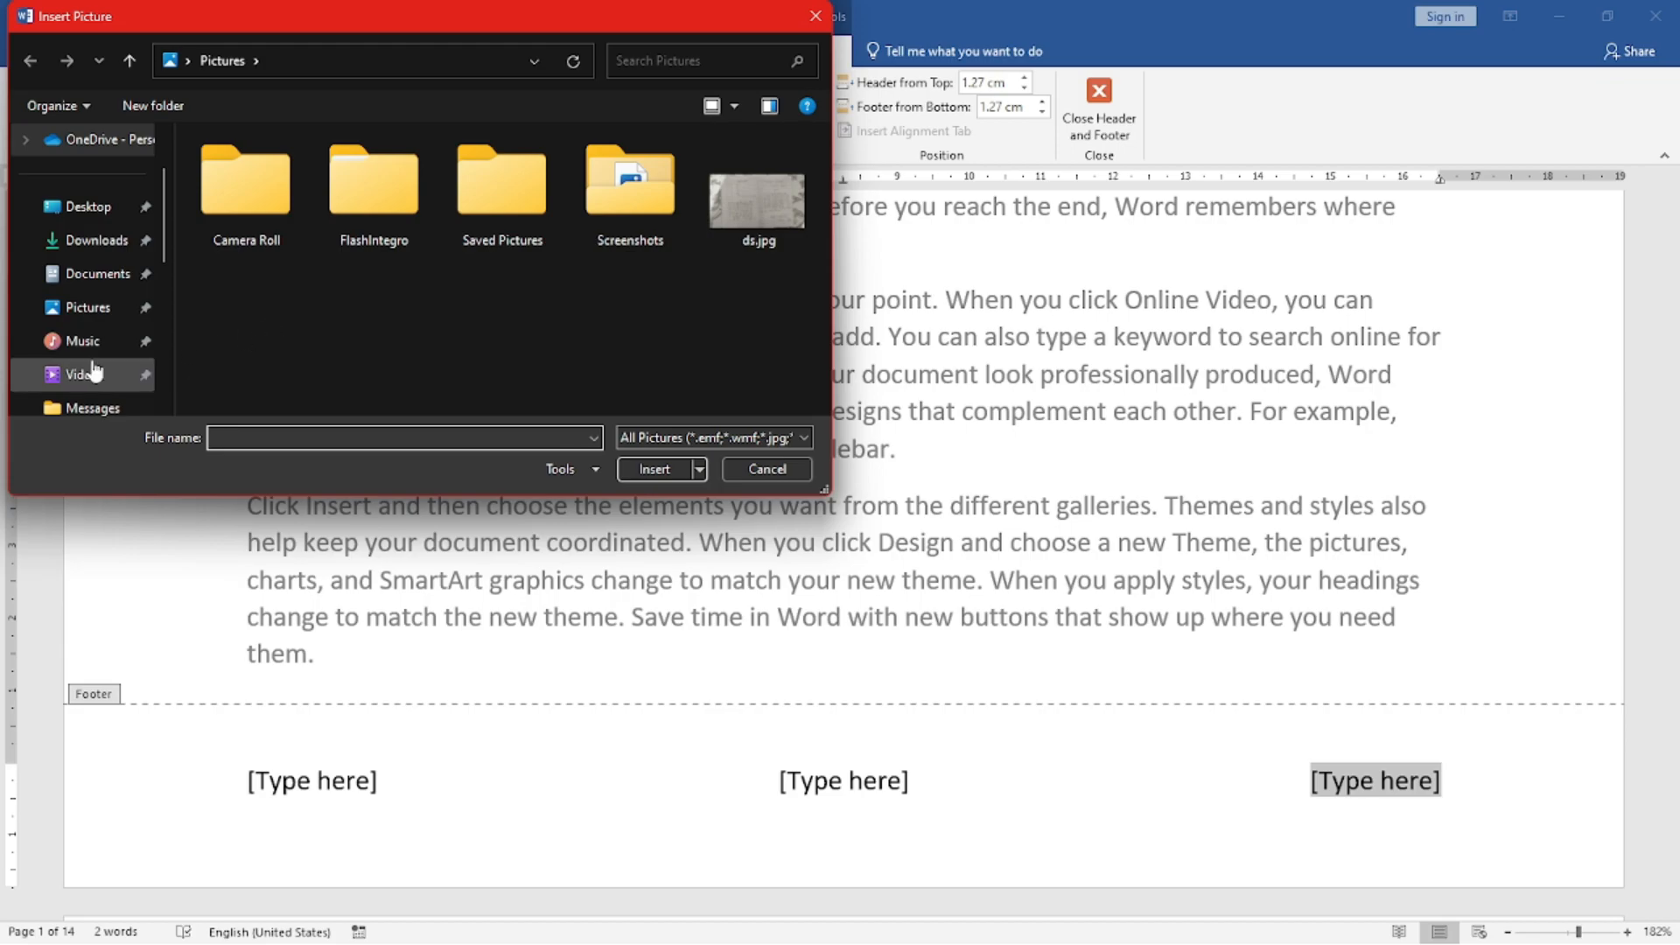
pyautogui.click(93, 240)
pyautogui.scroll(-10, 655, 312)
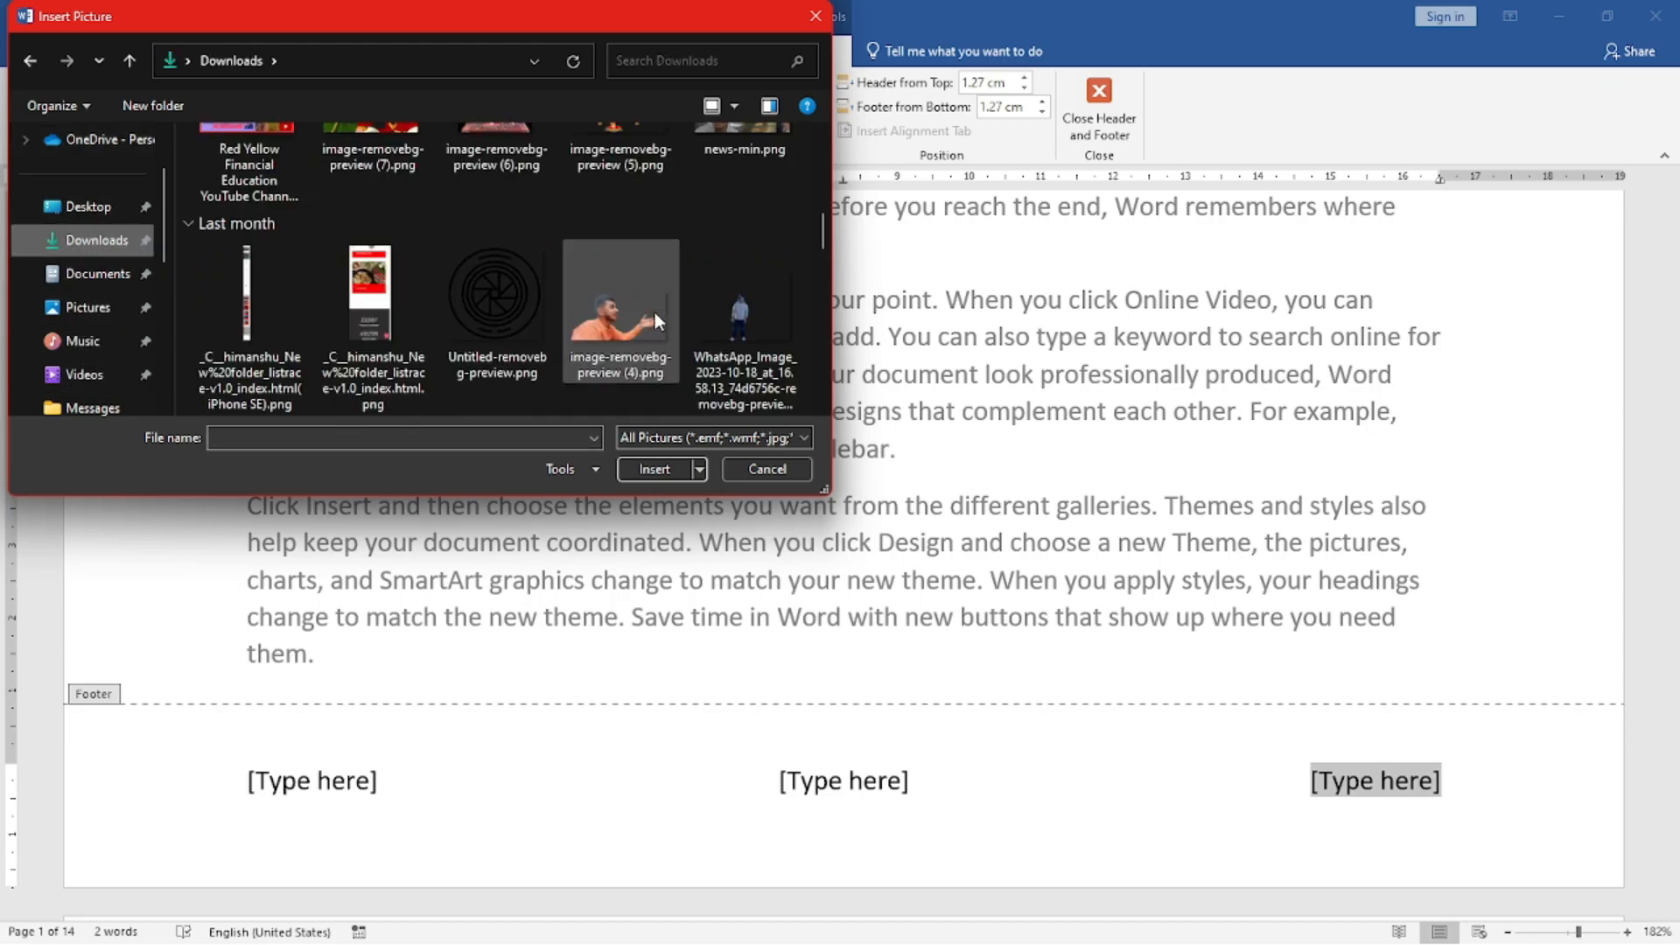
pyautogui.scroll(-2, 654, 313)
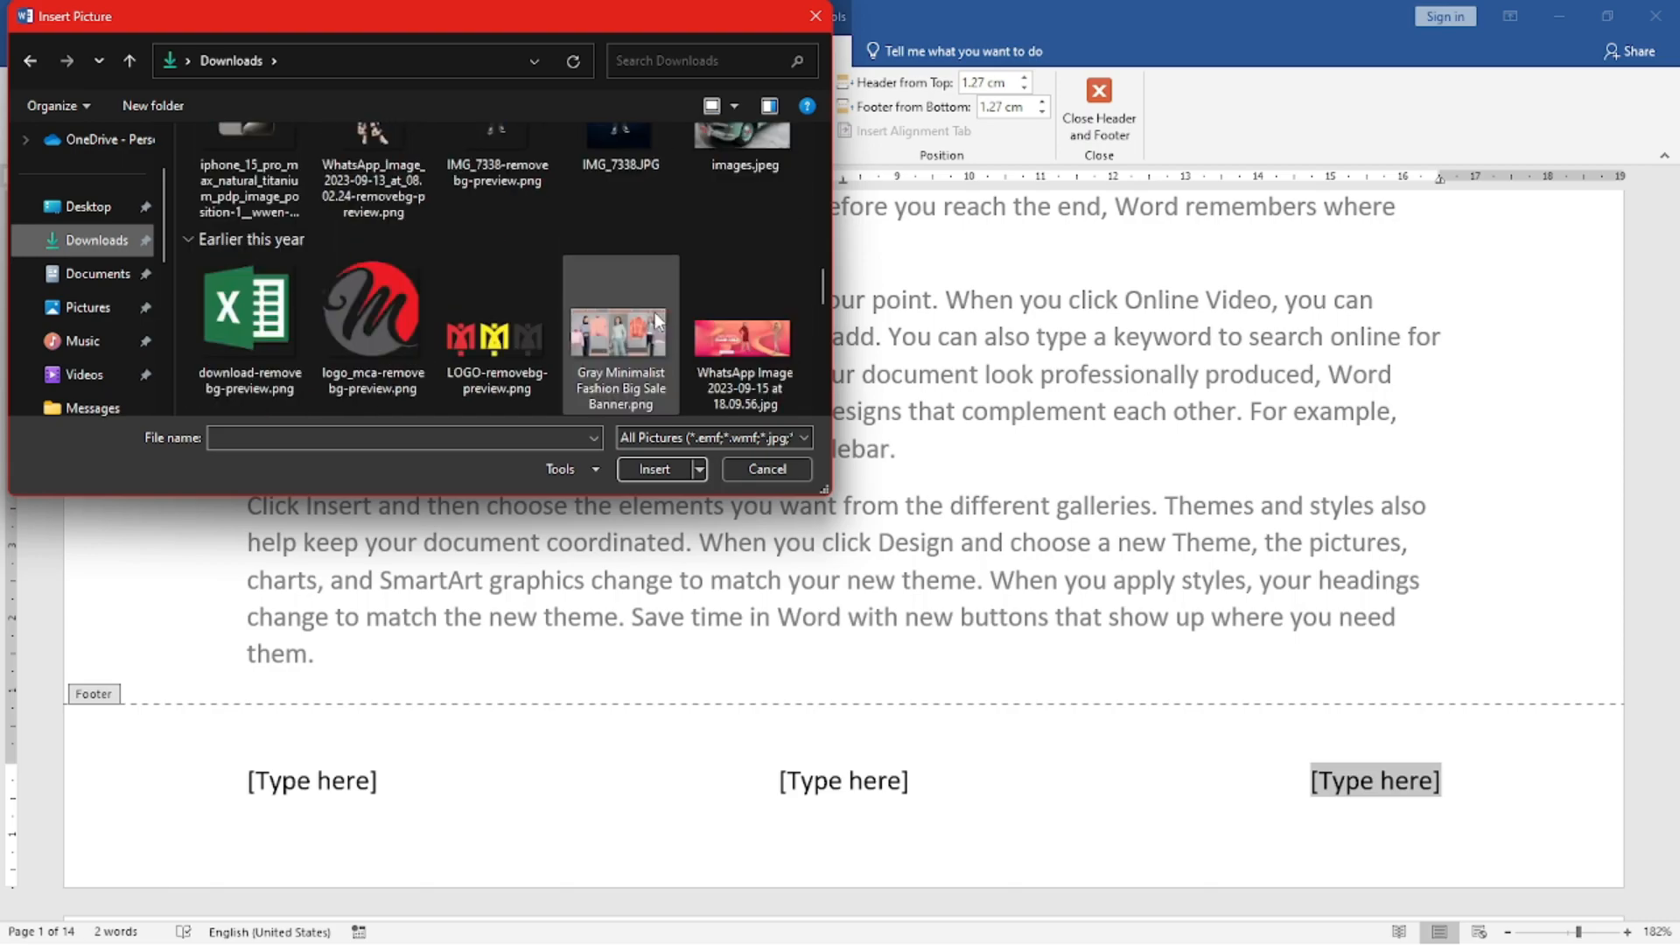
pyautogui.click(379, 334)
pyautogui.doubleClick(378, 333)
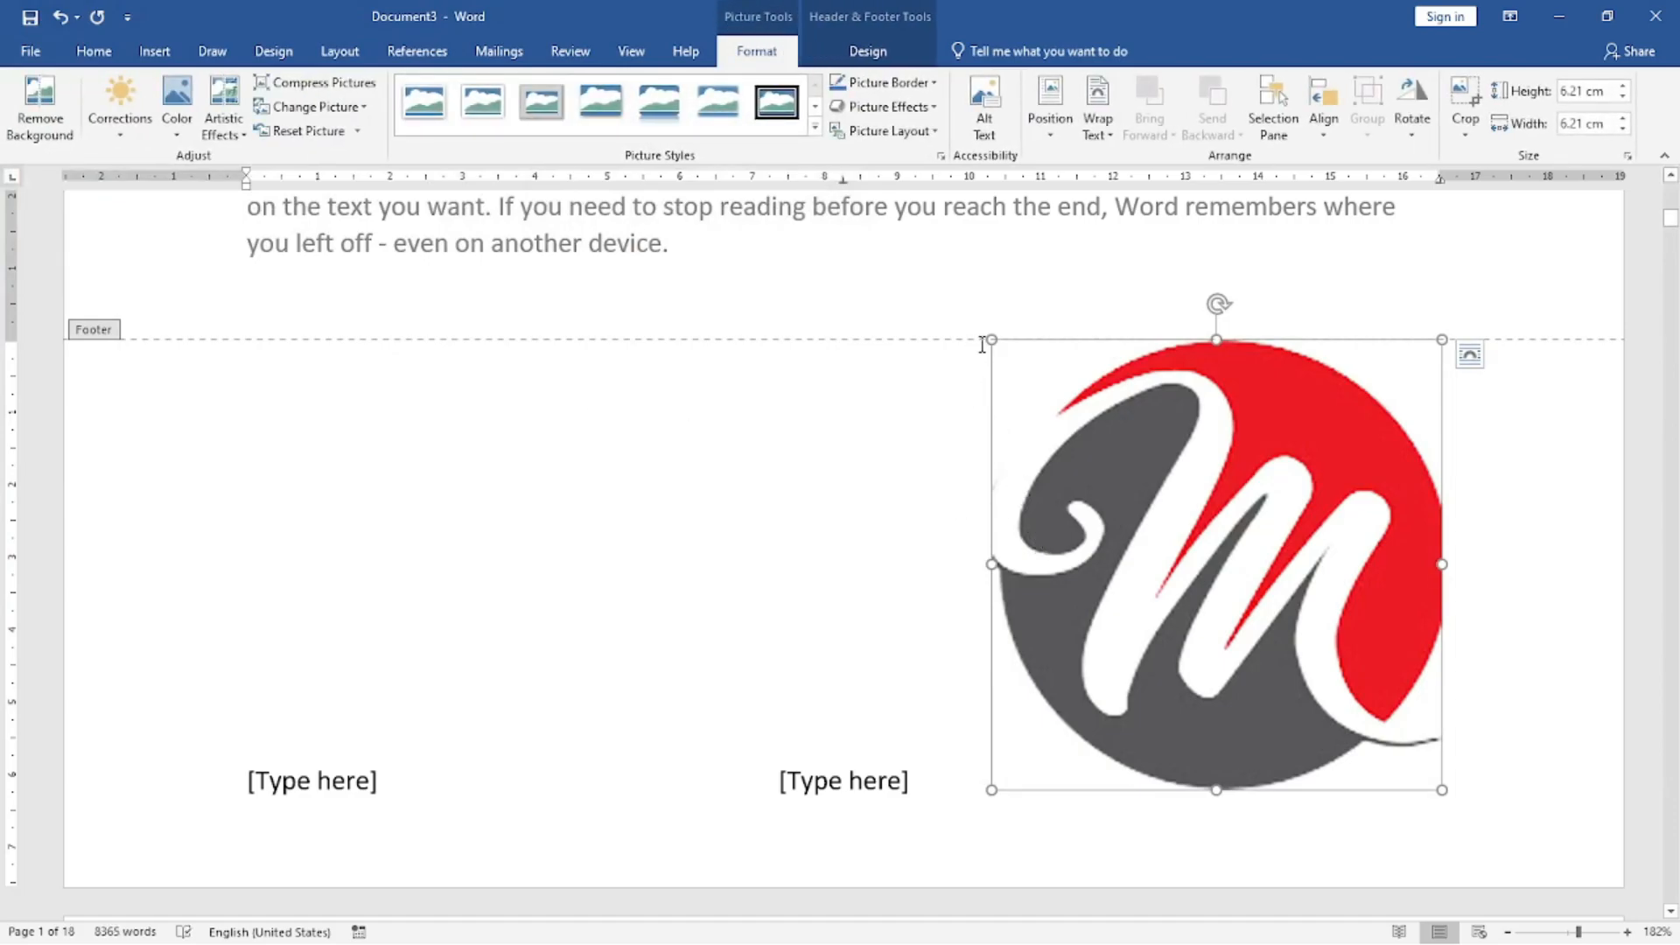
pyautogui.moveTo(986, 340); pyautogui.dragTo(1329, 733)
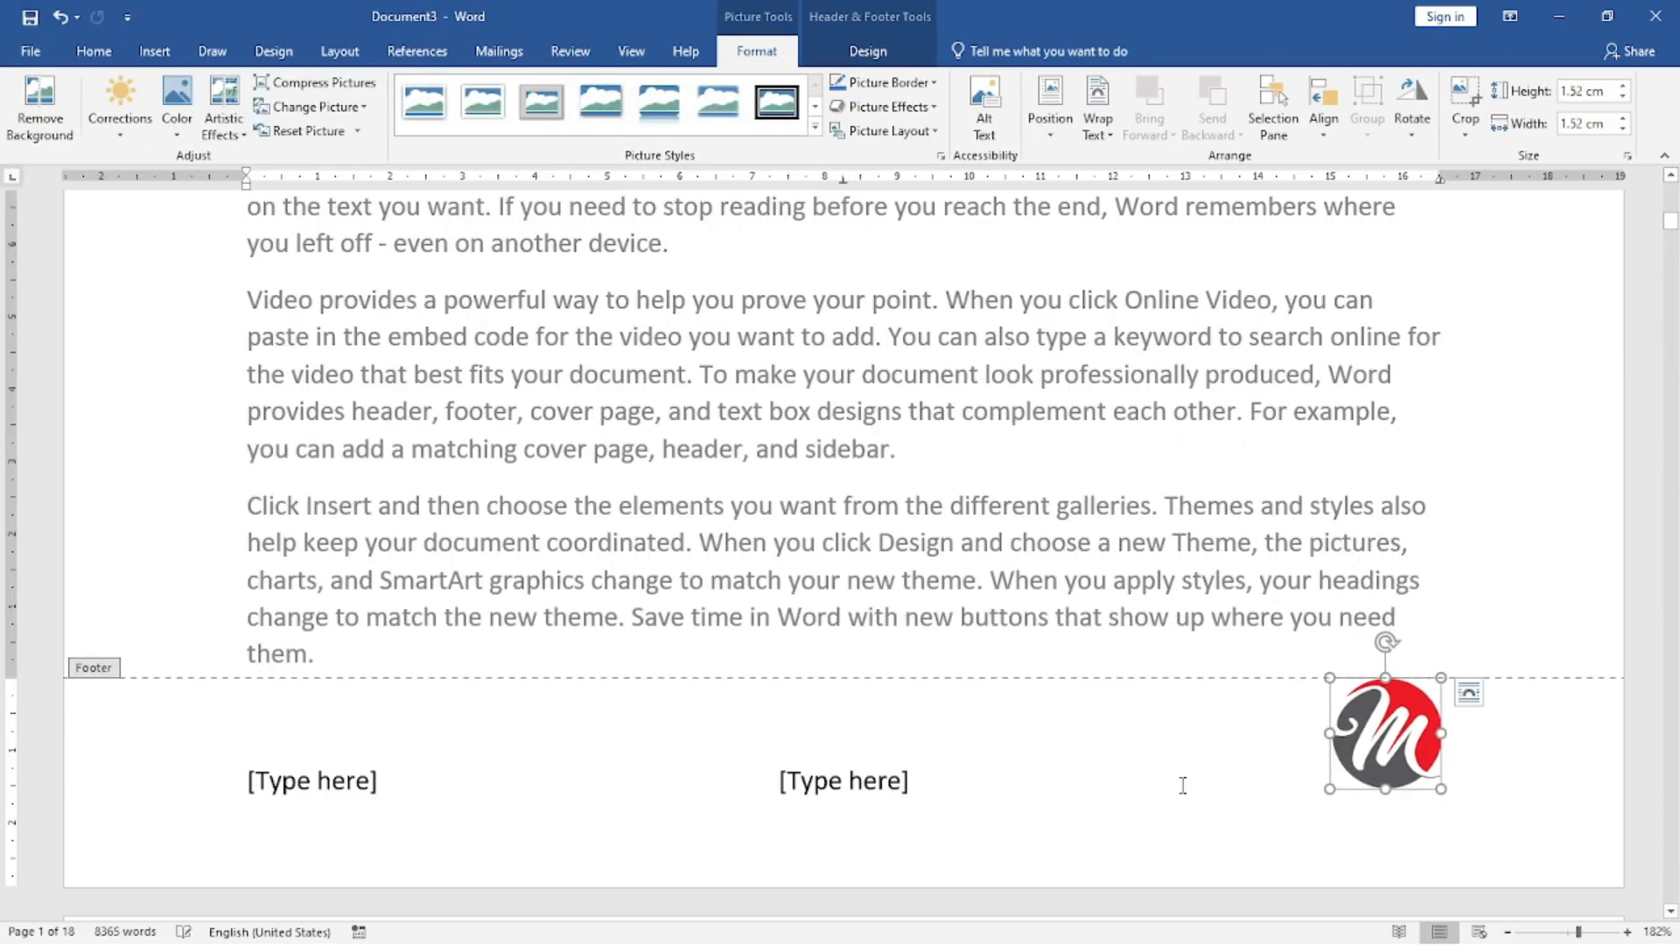
pyautogui.tripleClick(1452, 529)
# Check the header and the footer logo across the pages, open the print preview briefly, and return to the document.
pyautogui.scroll(1, 1283, 437)
pyautogui.scroll(11, 1283, 437)
pyautogui.scroll(-6, 1289, 426)
pyautogui.scroll(-15, 1288, 426)
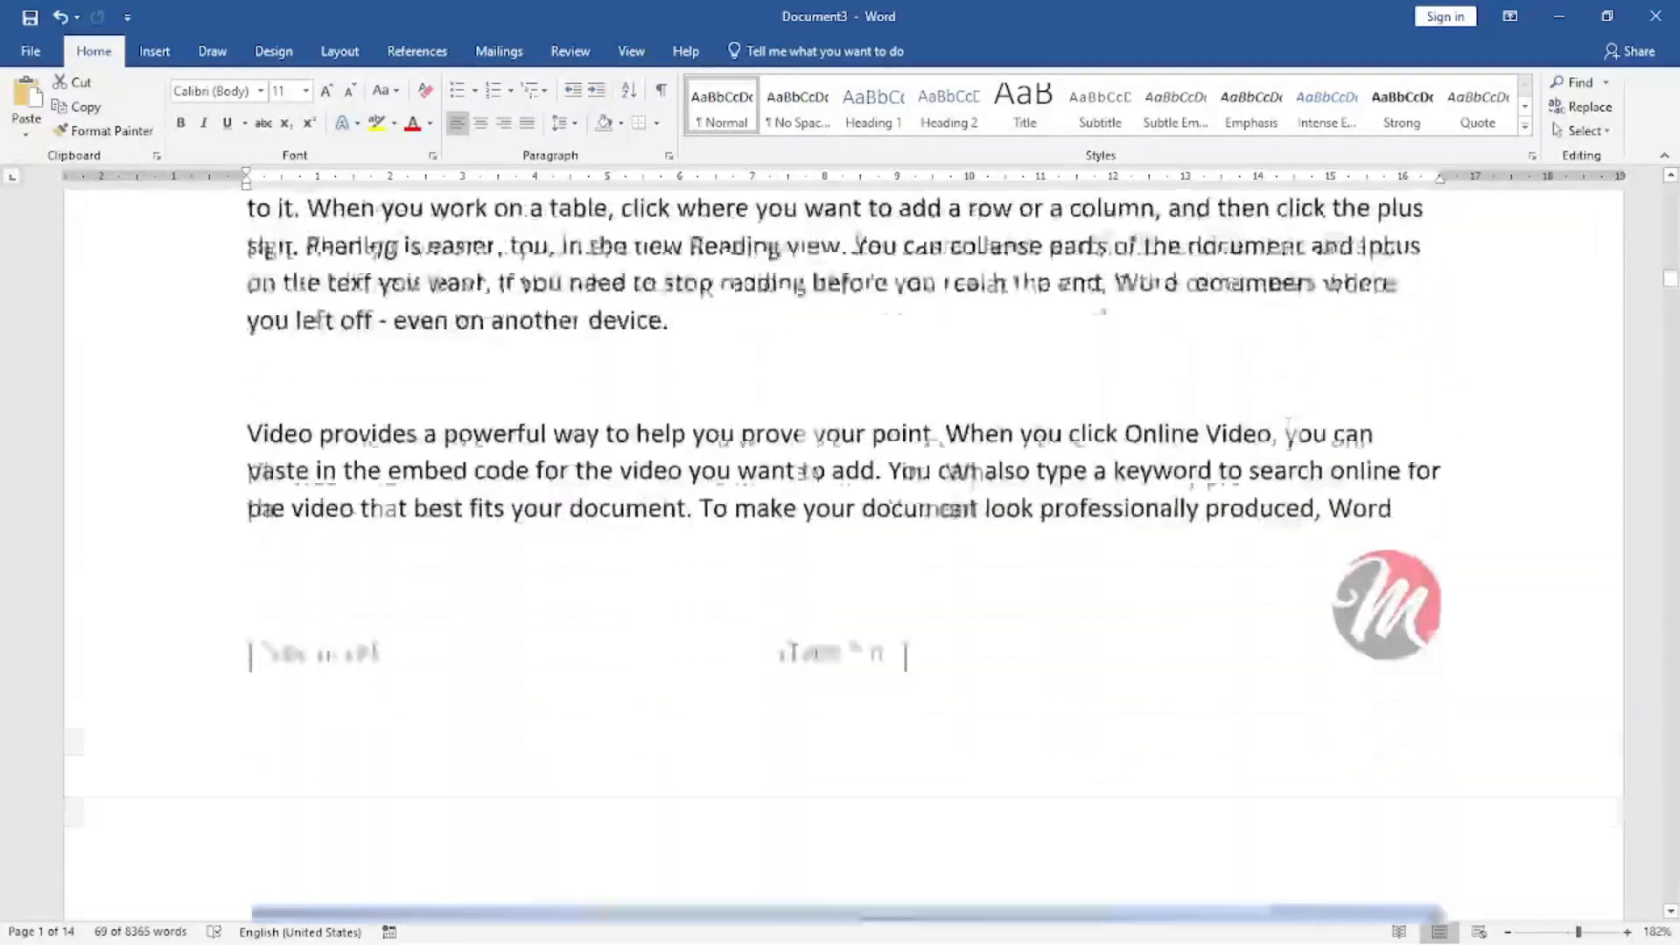
pyautogui.scroll(-2, 1288, 426)
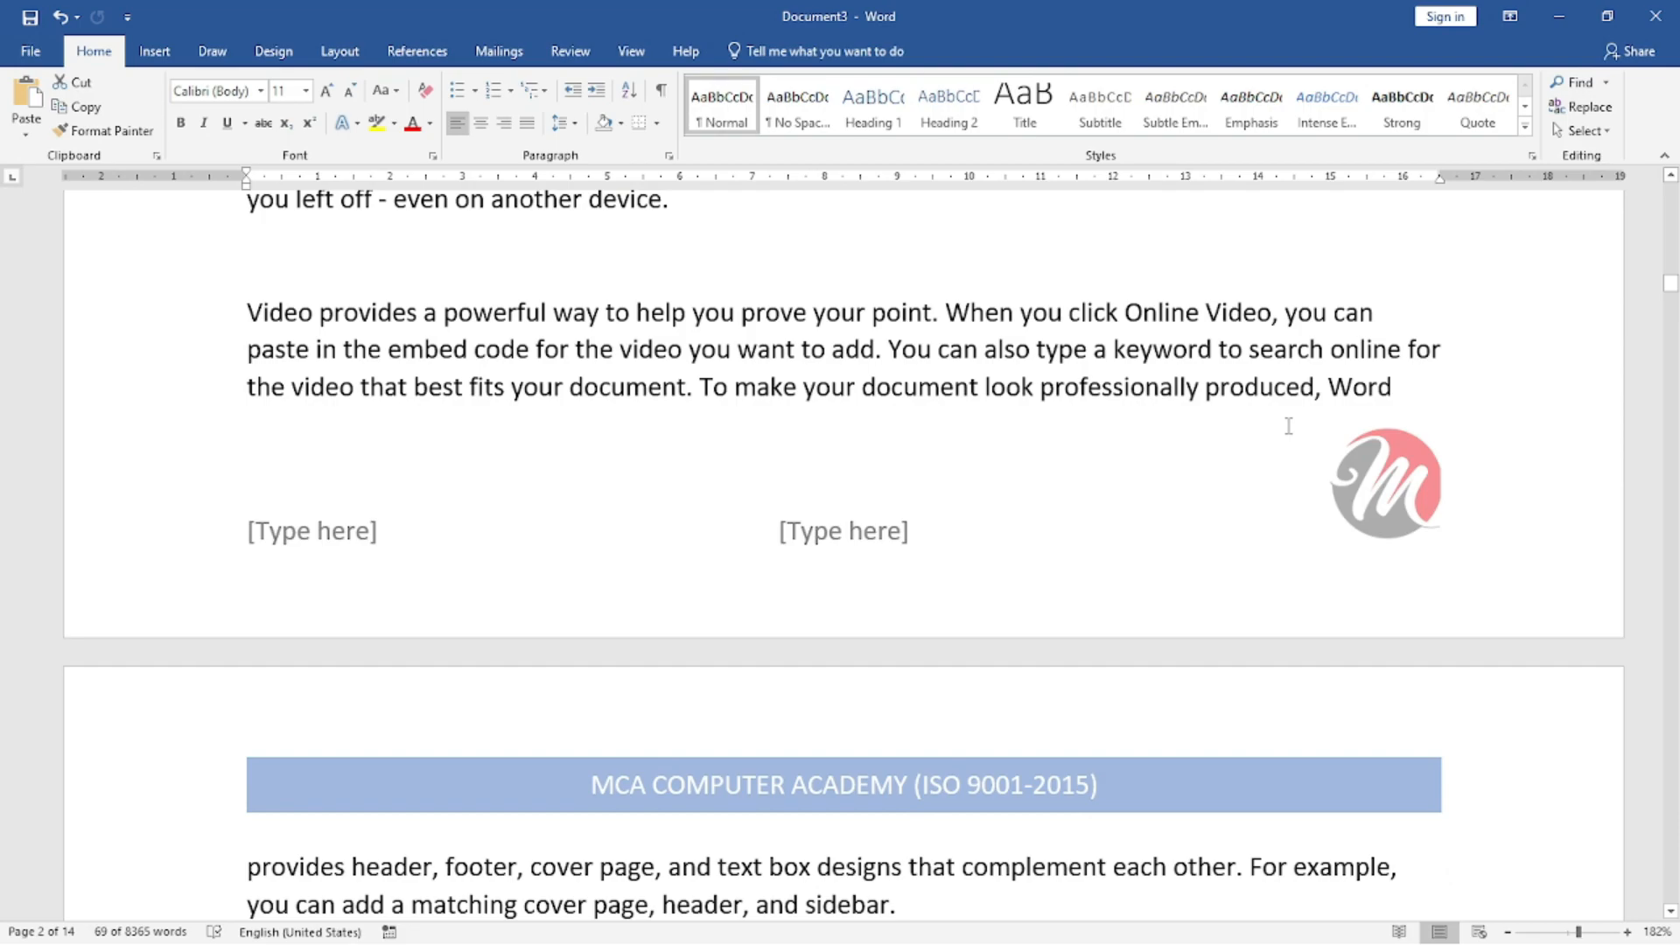
pyautogui.hotkey('ctrl', 'p')
pyautogui.press('Escape')
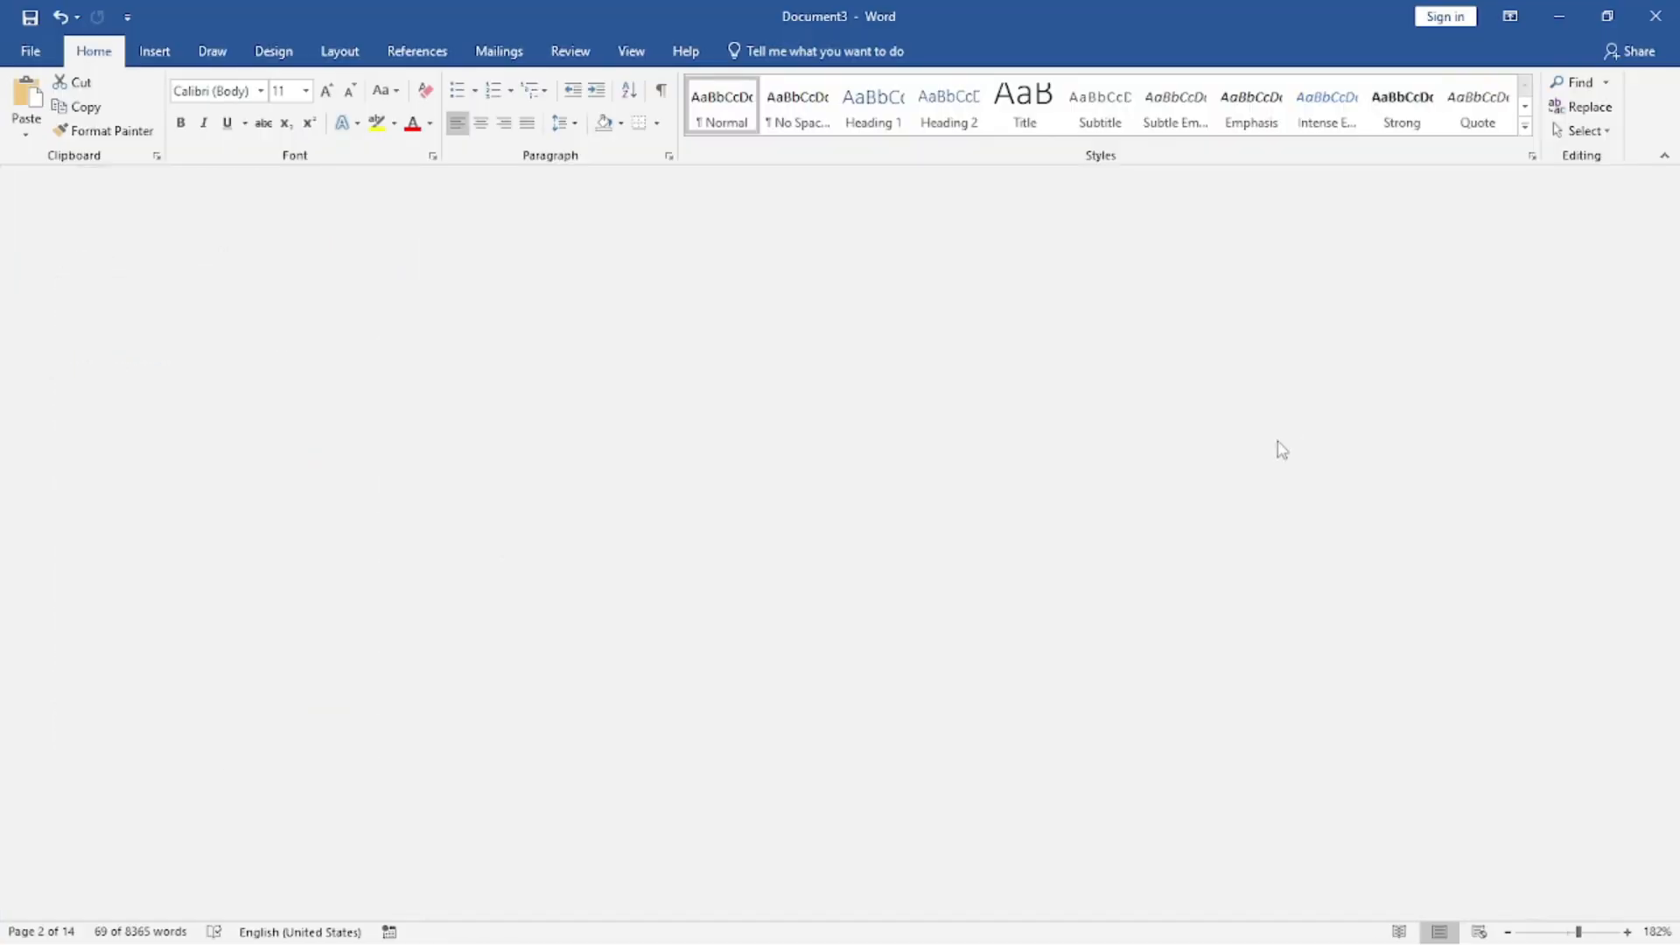
# Delete the two remaining "[Type here]" placeholders from the footer, keeping only the logo.
pyautogui.scroll(-4, 1061, 572)
pyautogui.click(810, 390)
pyautogui.doubleClick(810, 396)
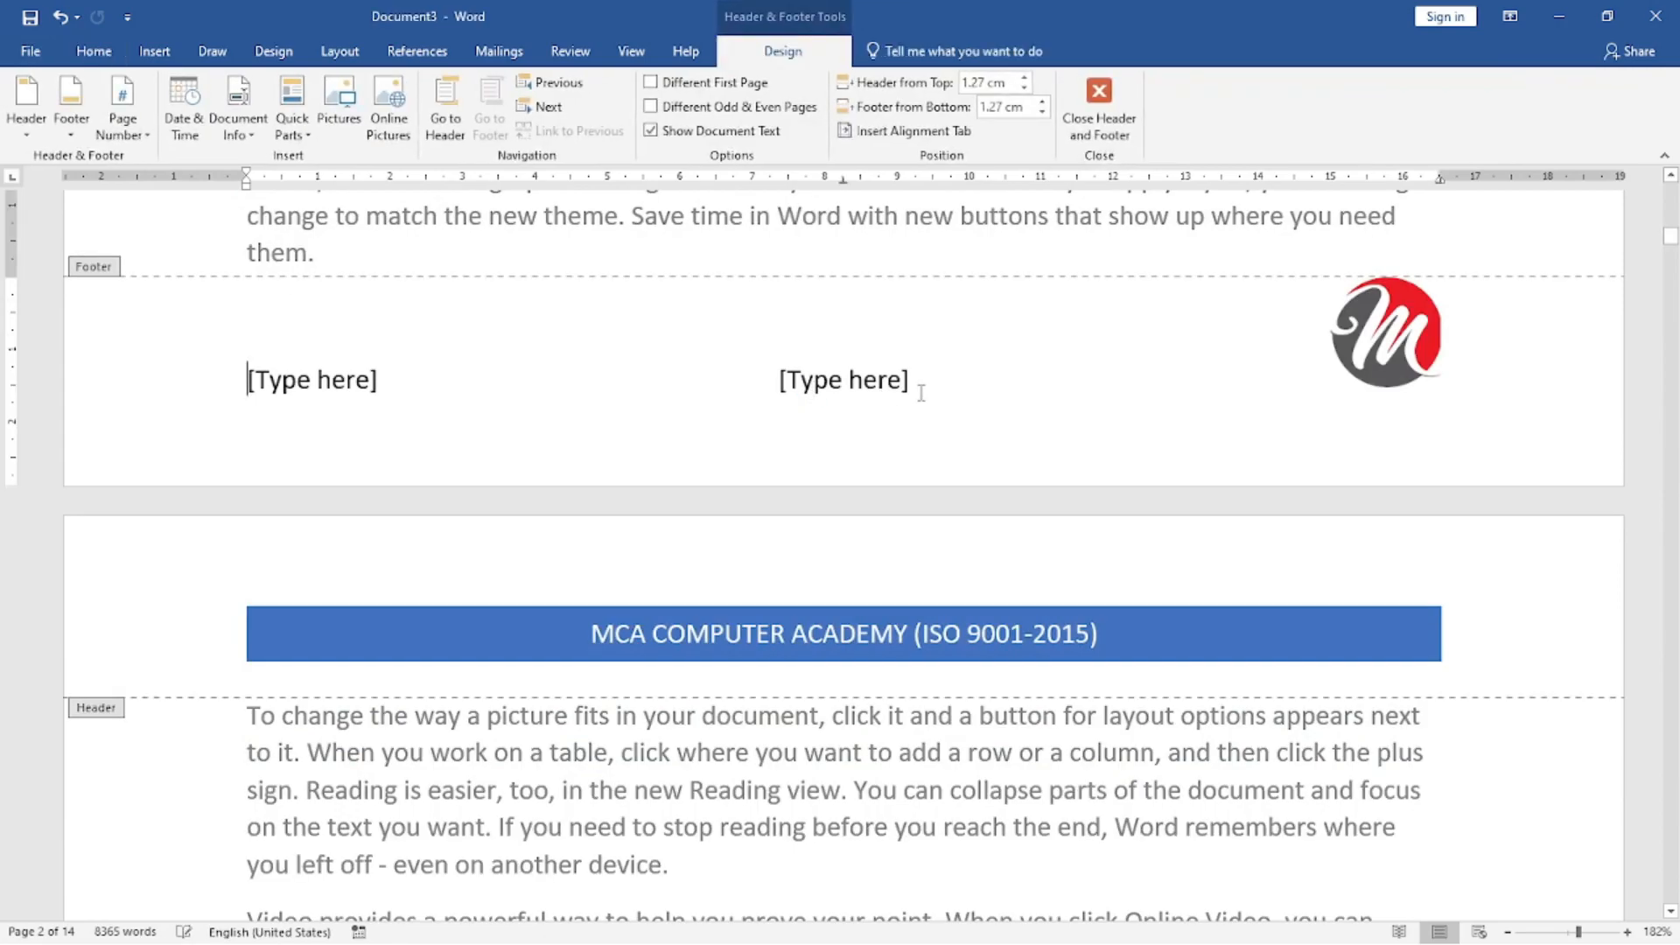
pyautogui.press('Delete')
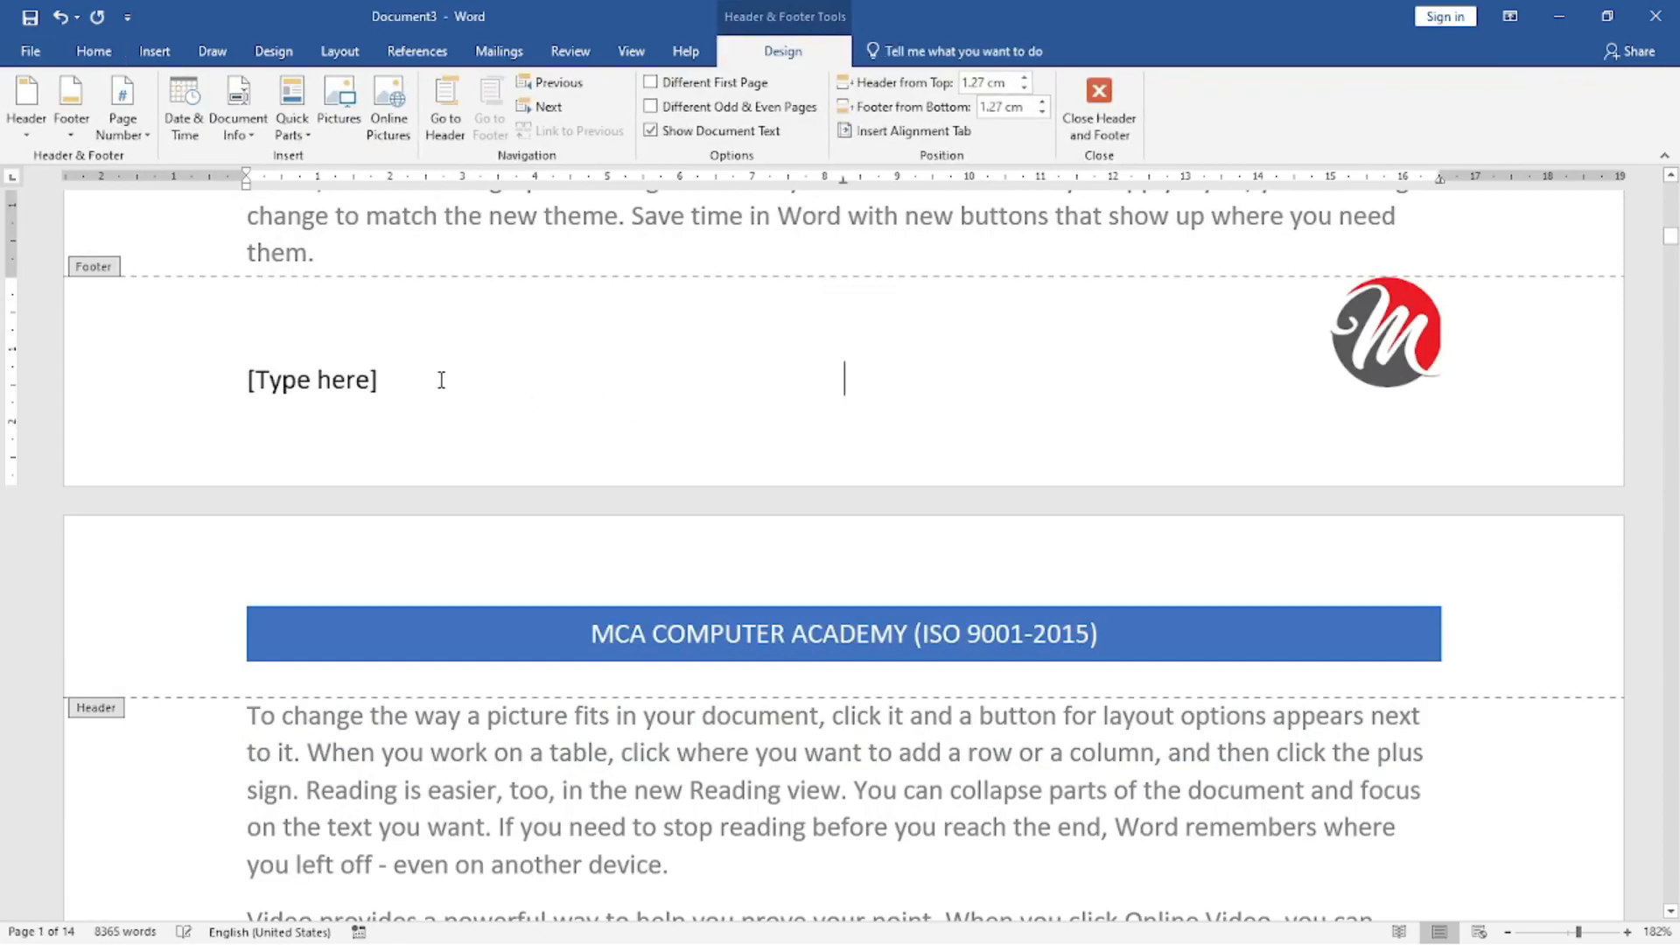
pyautogui.click(367, 379)
pyautogui.press('Delete')
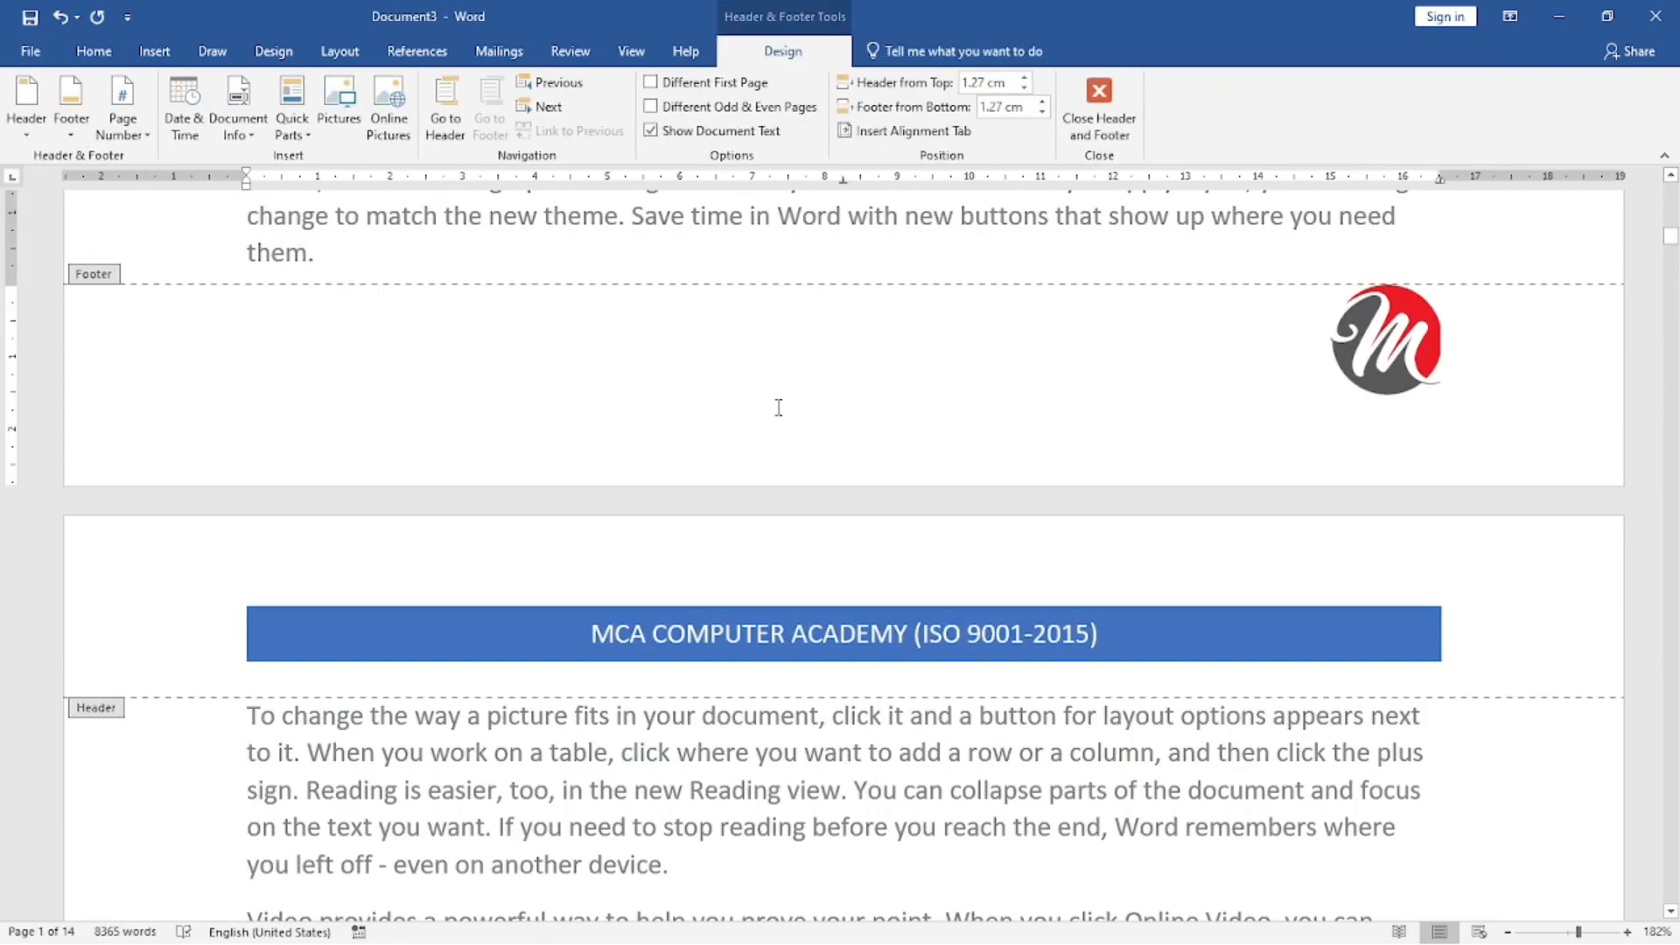
# Enter the person's full name directly after the logo in the footer, correcting the mistyped first letters.
pyautogui.click(1359, 337)
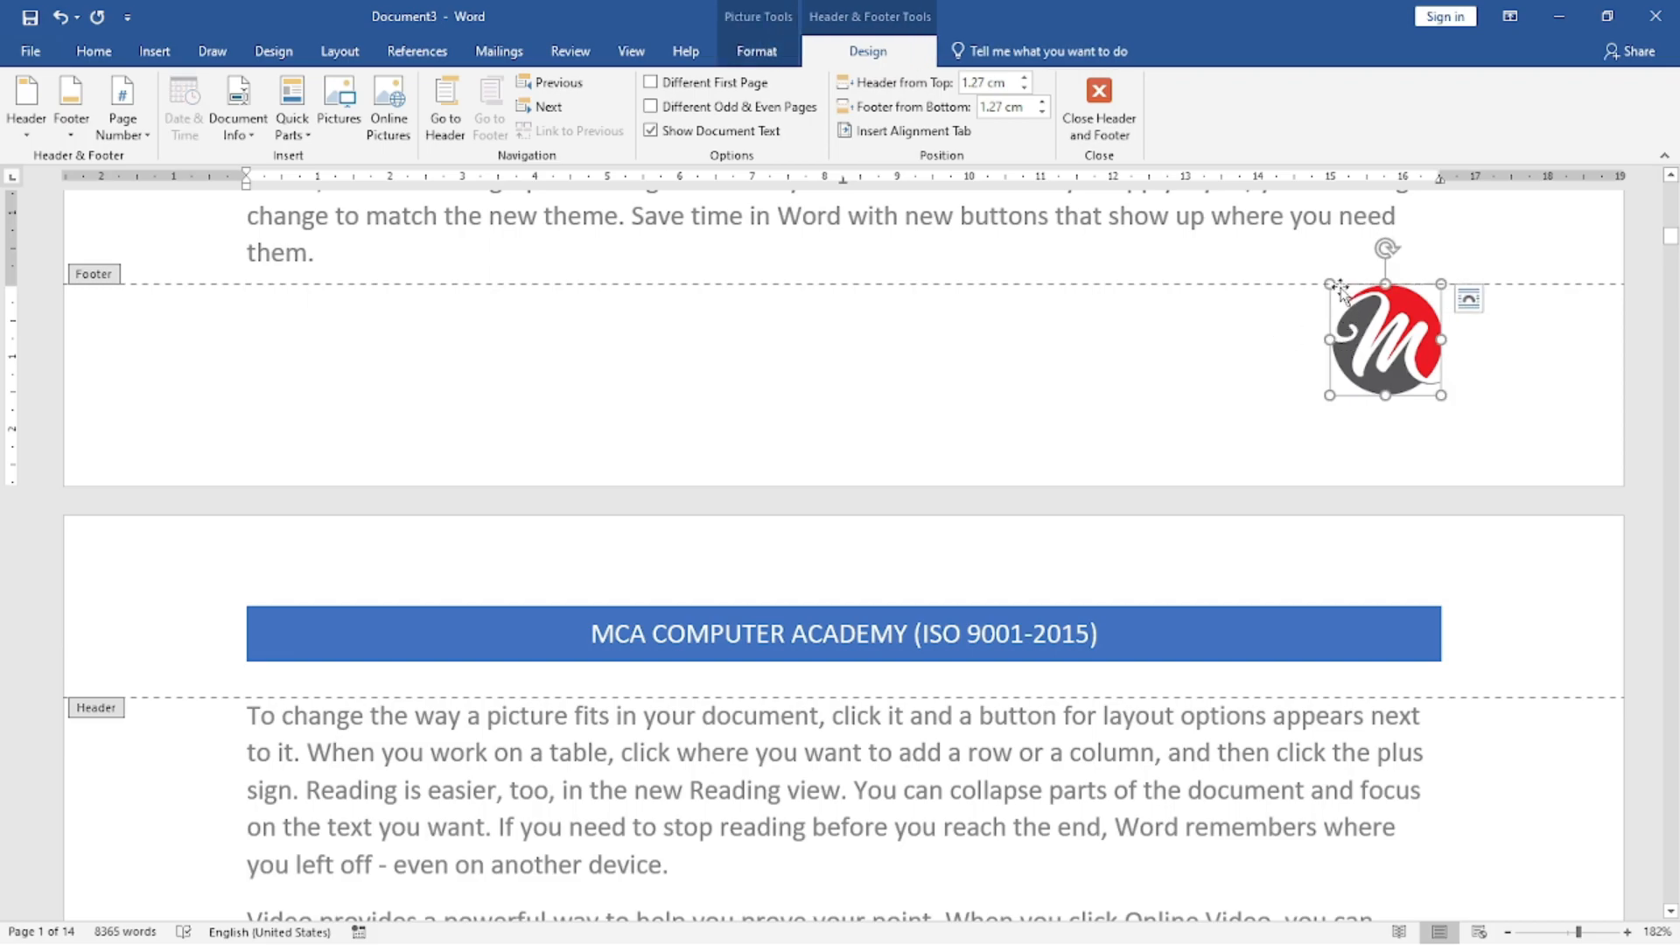
pyautogui.click(1458, 365)
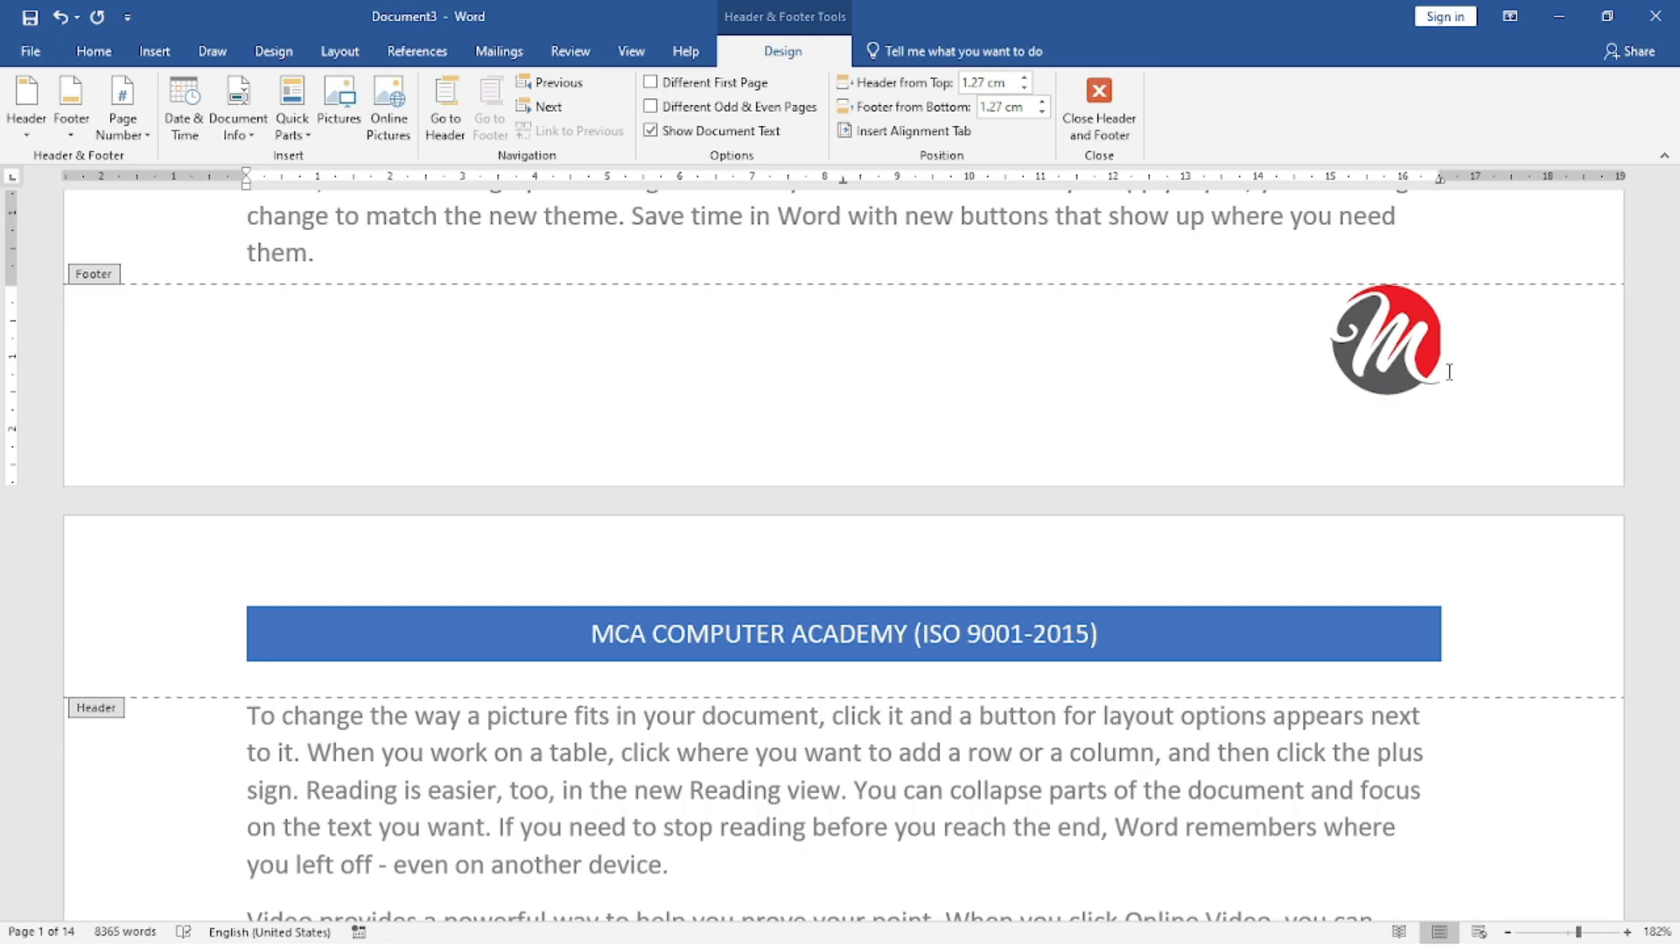
pyautogui.write('hA')
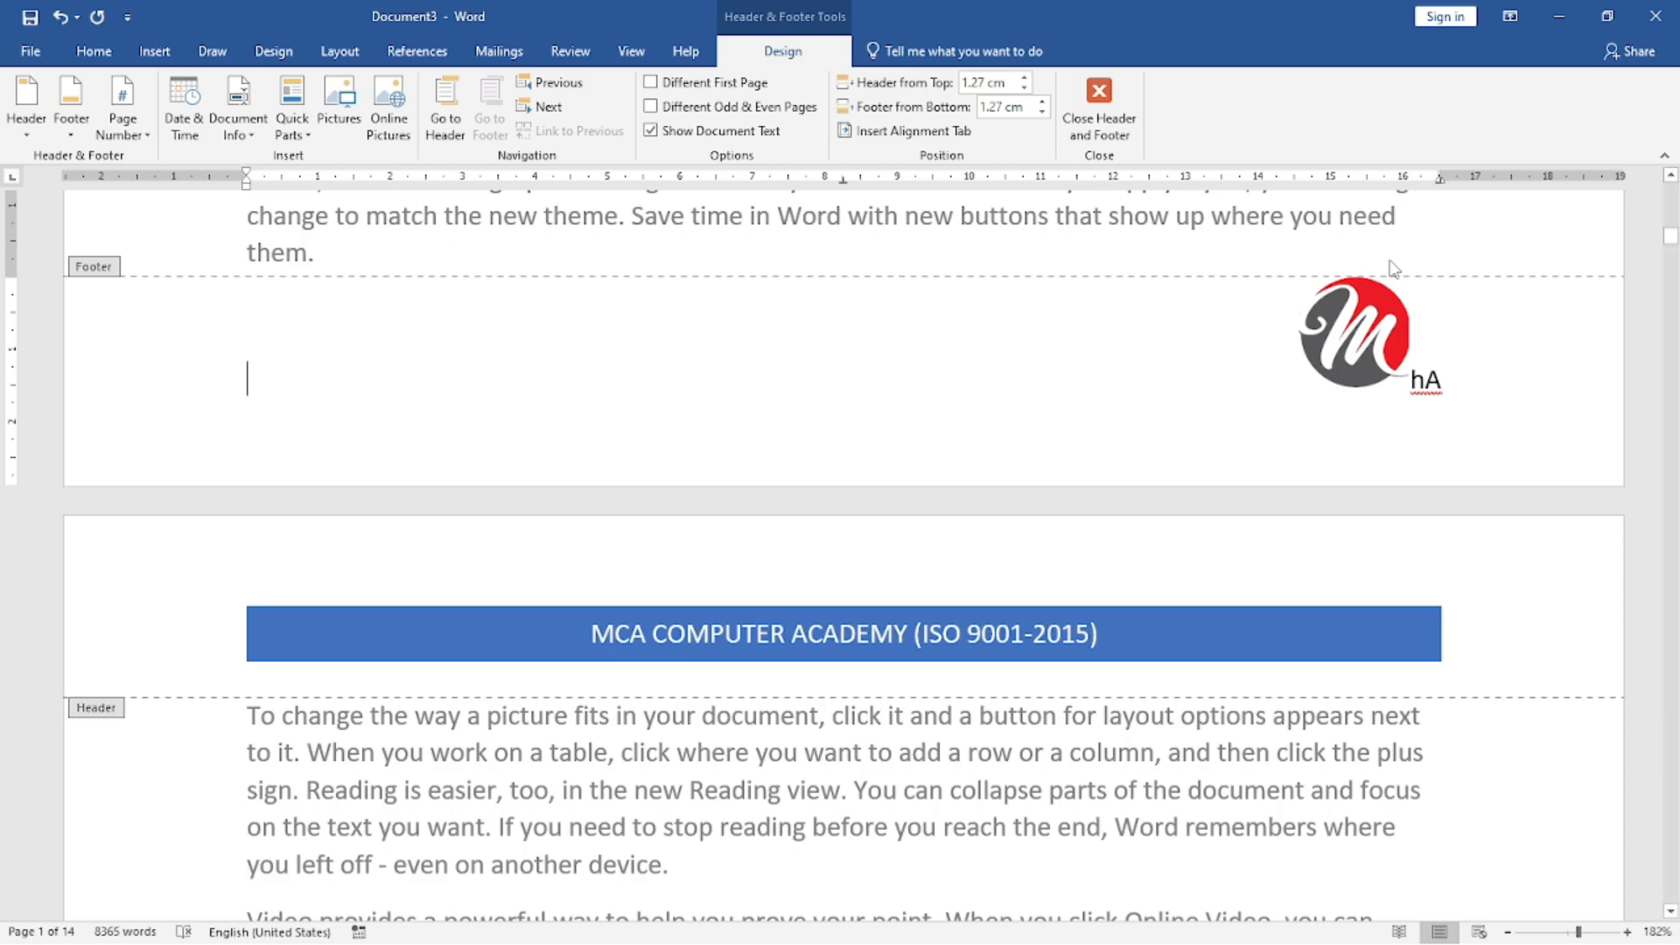
pyautogui.click(1448, 379)
pyautogui.press('BackSpace')
pyautogui.press('BackSpace')
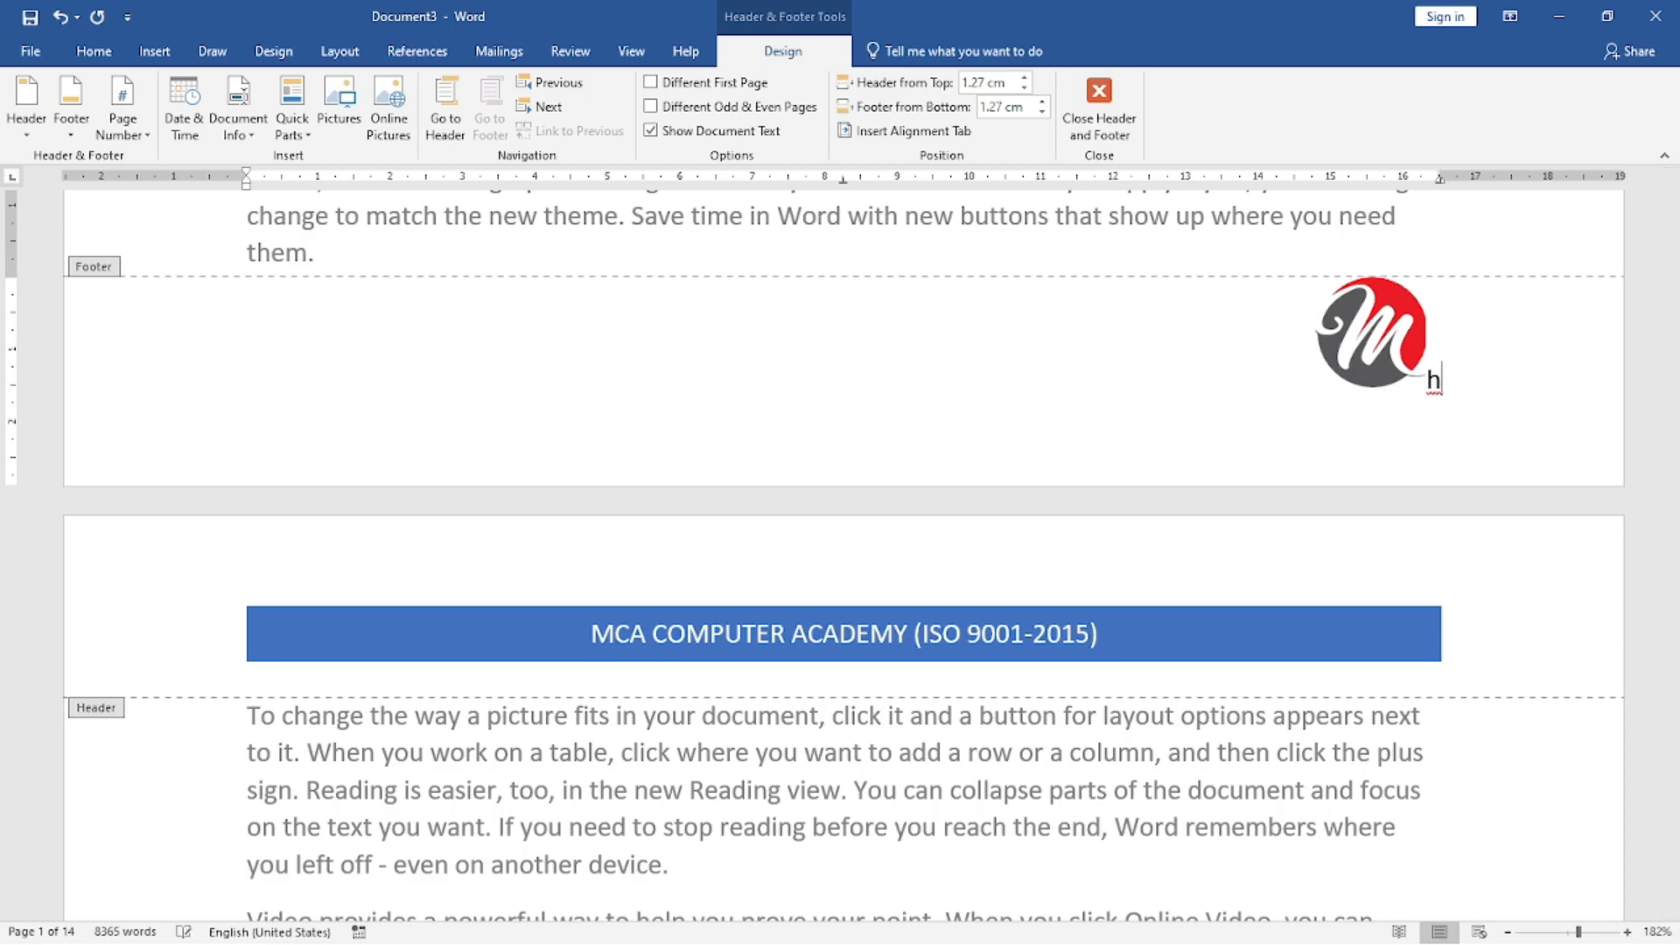
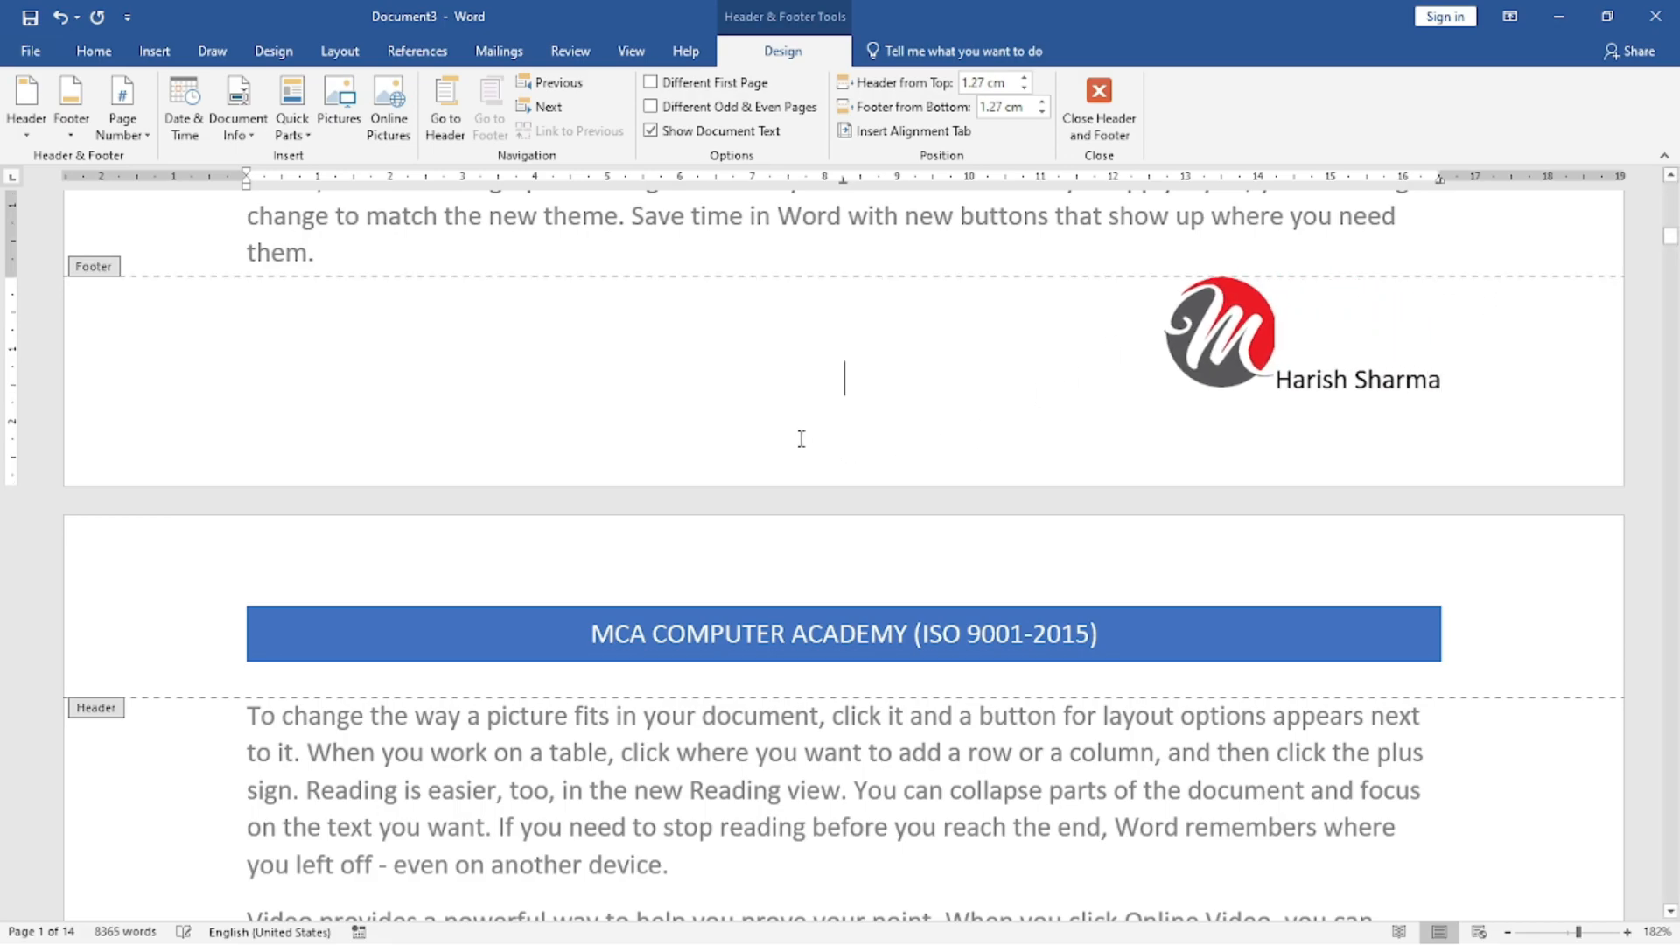
# Return to the body text and check the header, footer logo and name across the pages.
pyautogui.scroll(-20, 1247, 343)
pyautogui.scroll(6, 1216, 442)
pyautogui.doubleClick(1126, 481)
pyautogui.scroll(-6, 1274, 517)
pyautogui.scroll(-20, 1284, 500)
pyautogui.scroll(-20, 1286, 483)
pyautogui.scroll(-20, 1293, 474)
pyautogui.scroll(-20, 1291, 469)
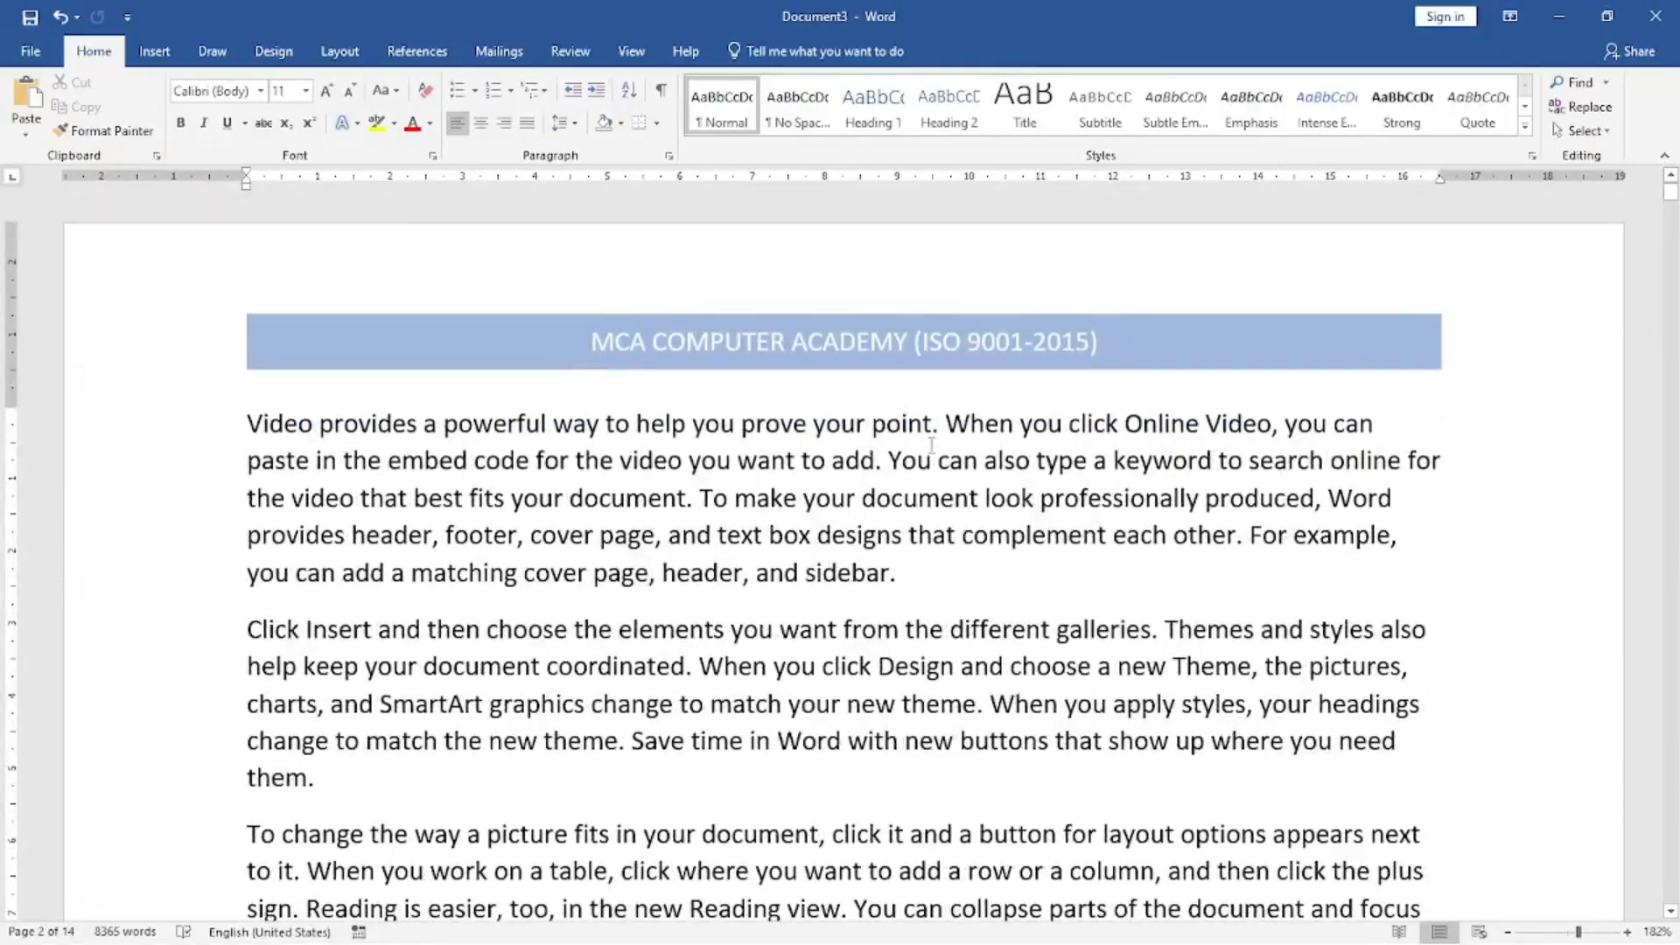
pyautogui.scroll(-20, 1279, 414)
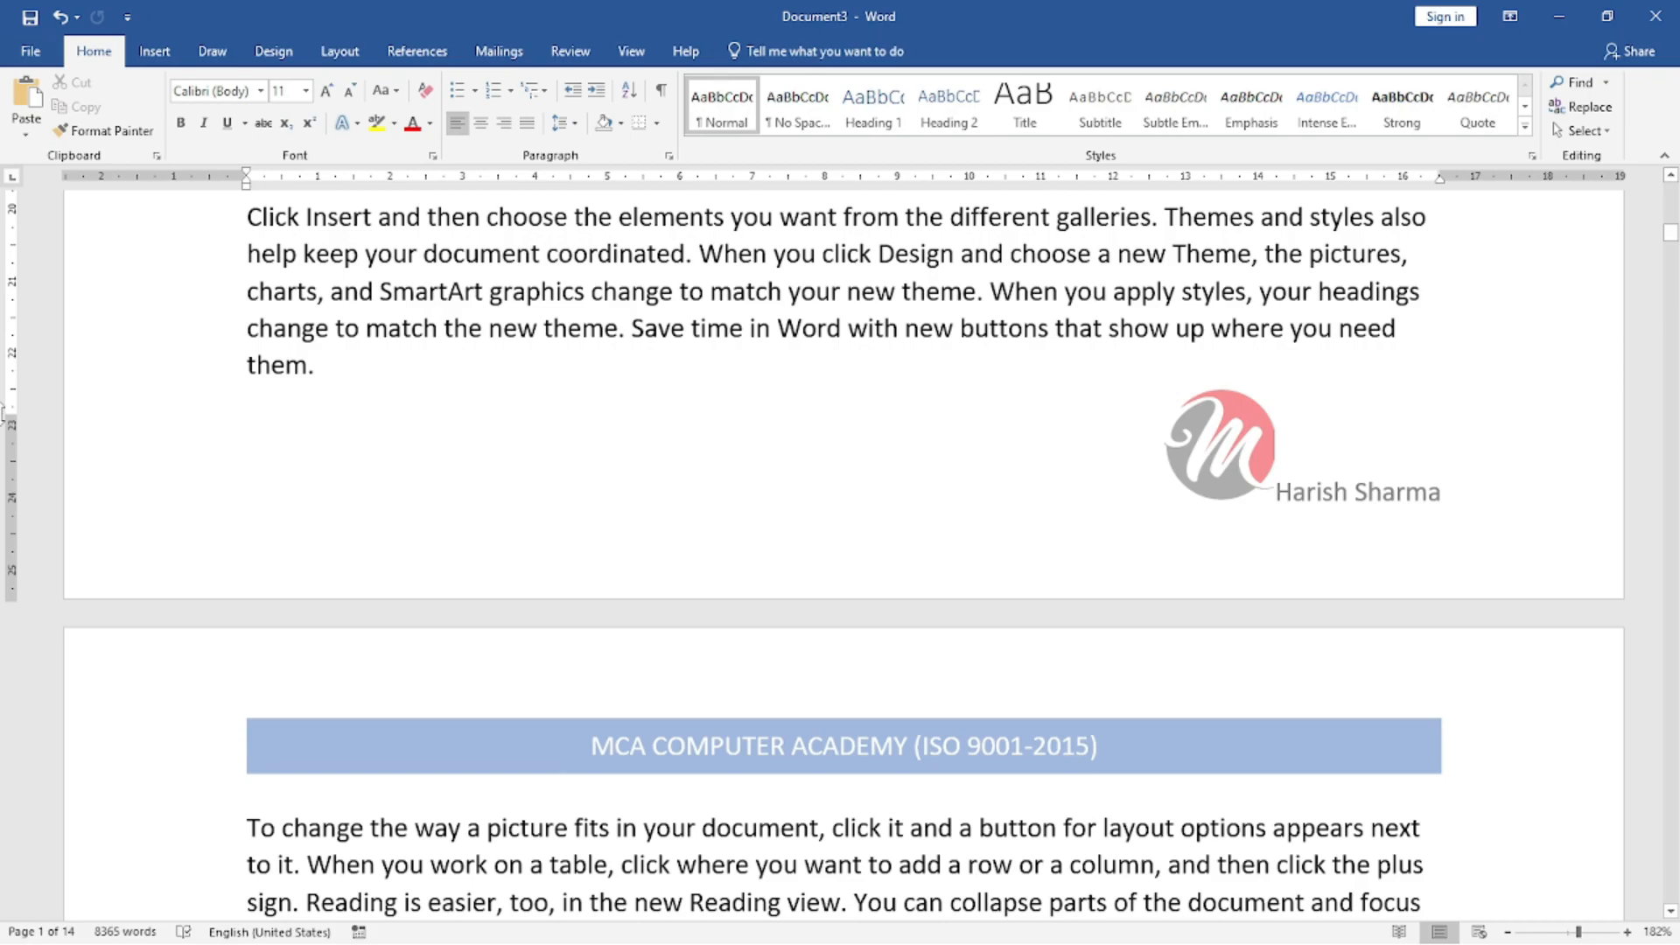
# Reopen the footer and insert the date at its start in the "22 November 2023" format.
pyautogui.click(154, 51)
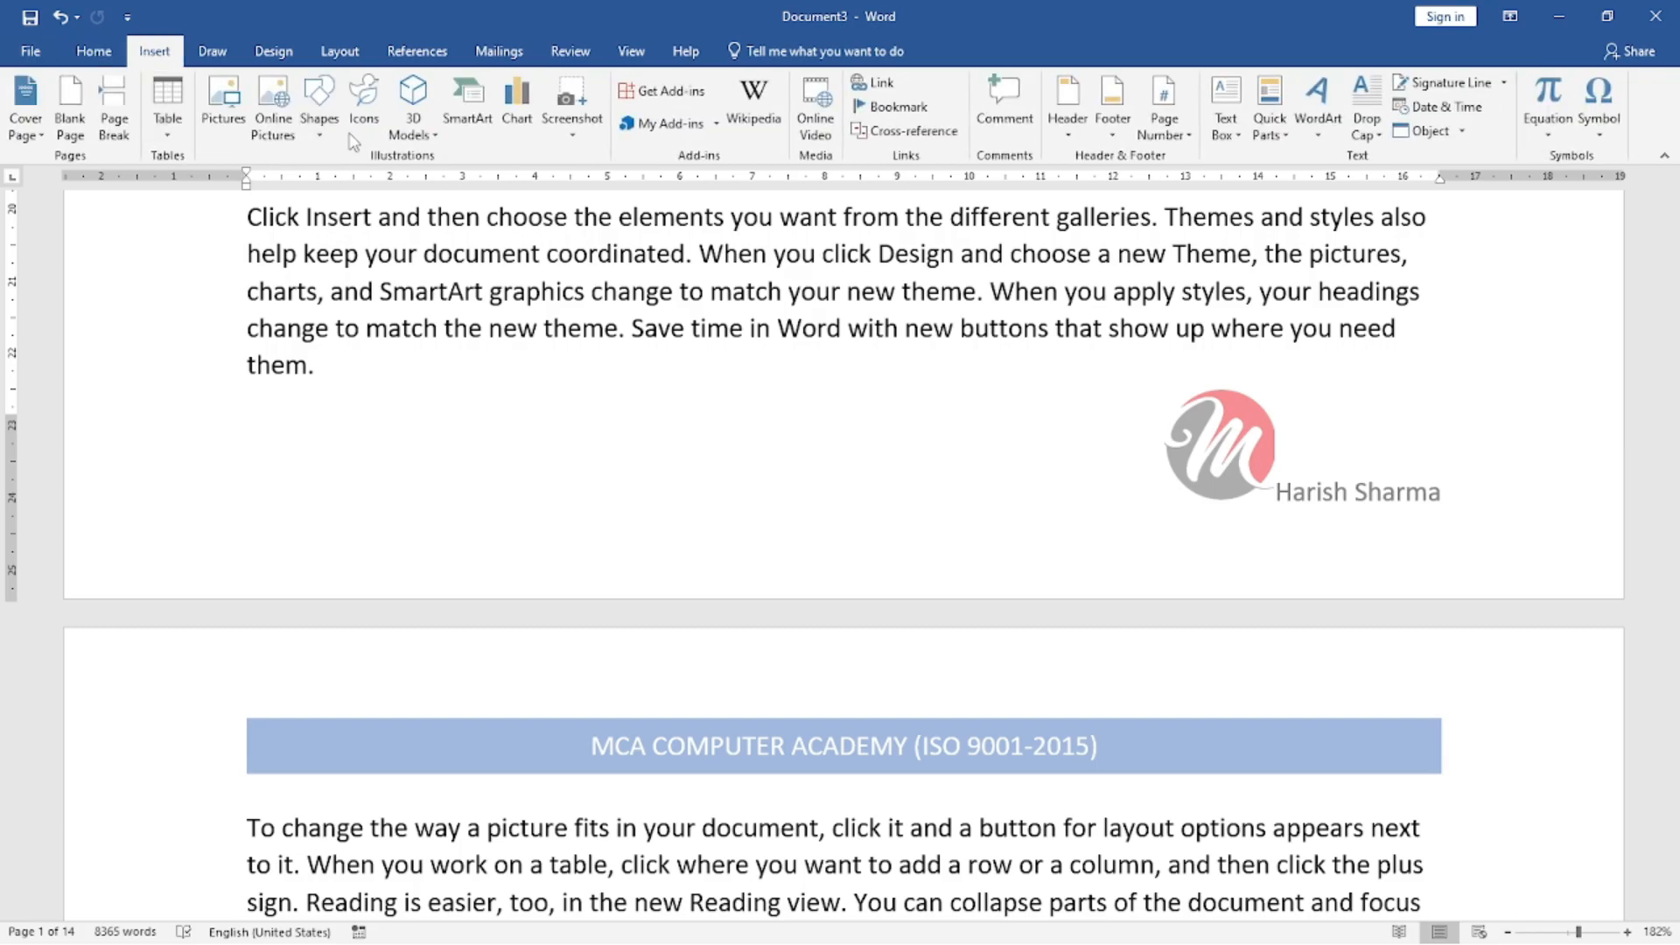
pyautogui.doubleClick(1362, 499)
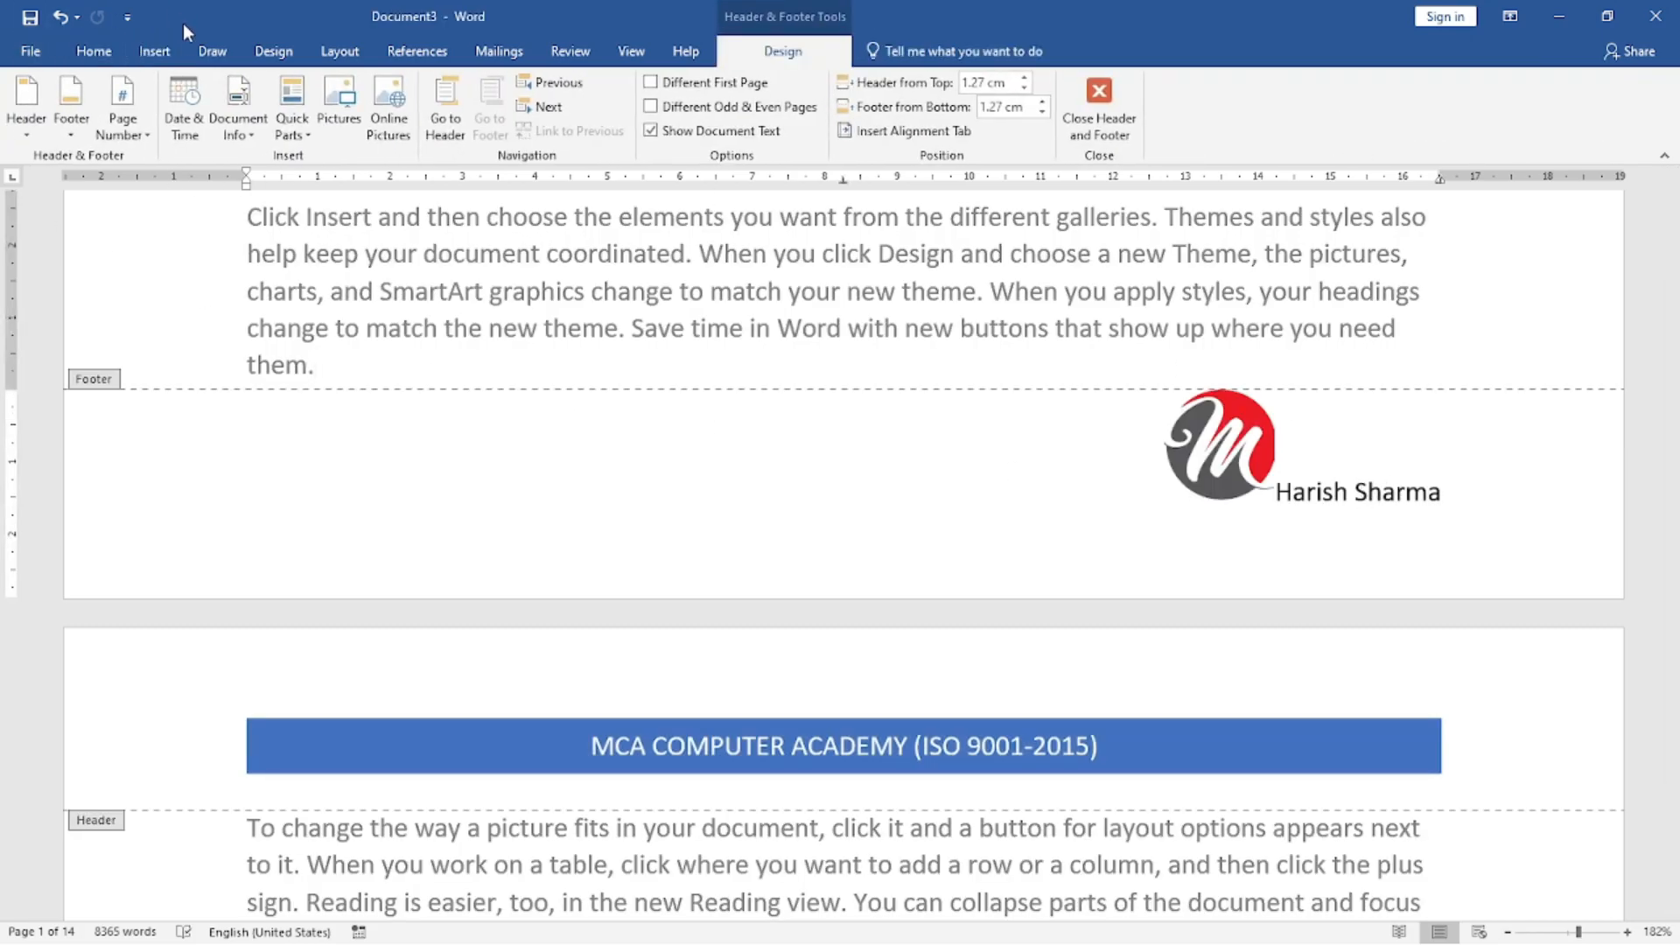
pyautogui.click(143, 140)
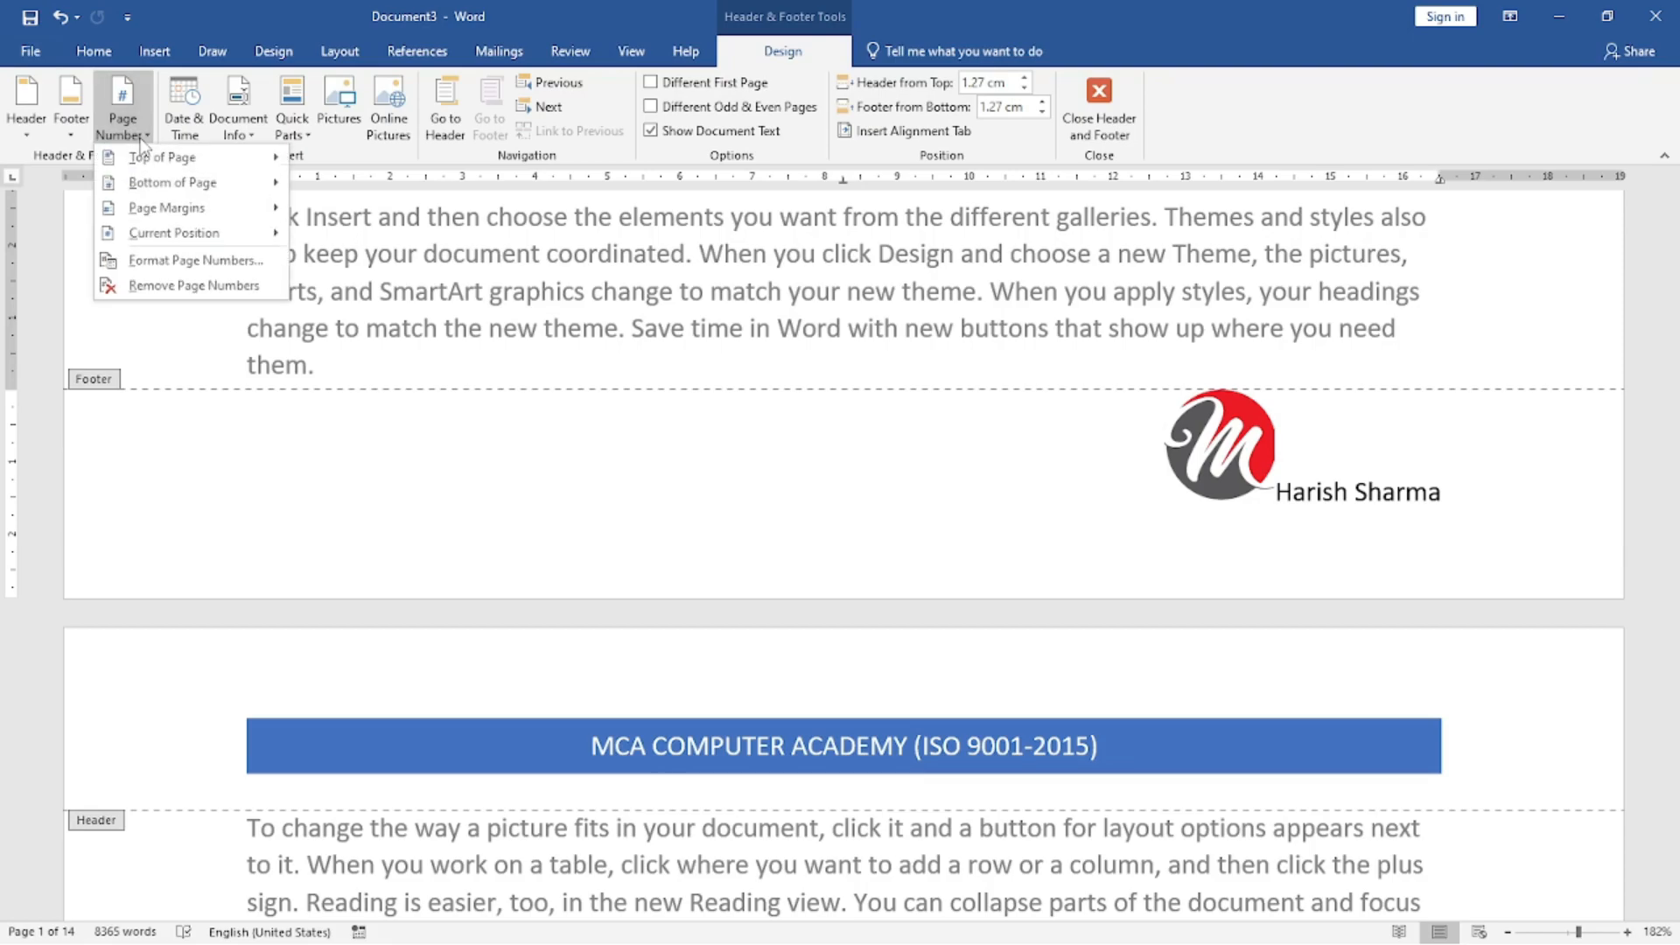
pyautogui.click(186, 114)
pyautogui.click(606, 443)
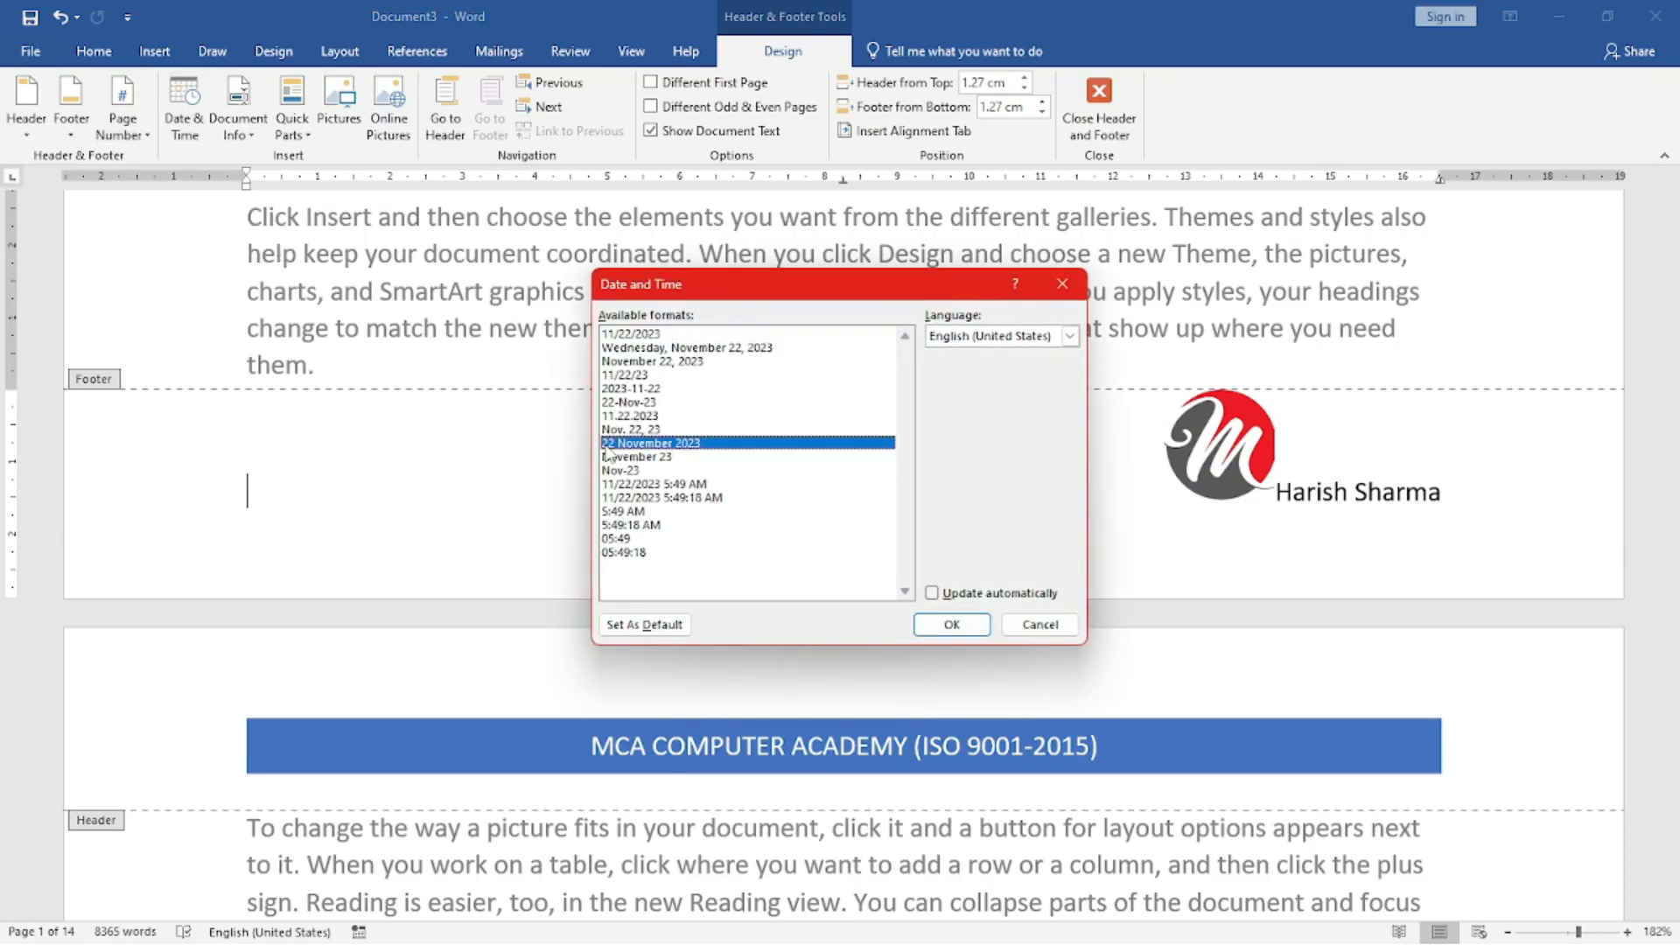
pyautogui.click(965, 626)
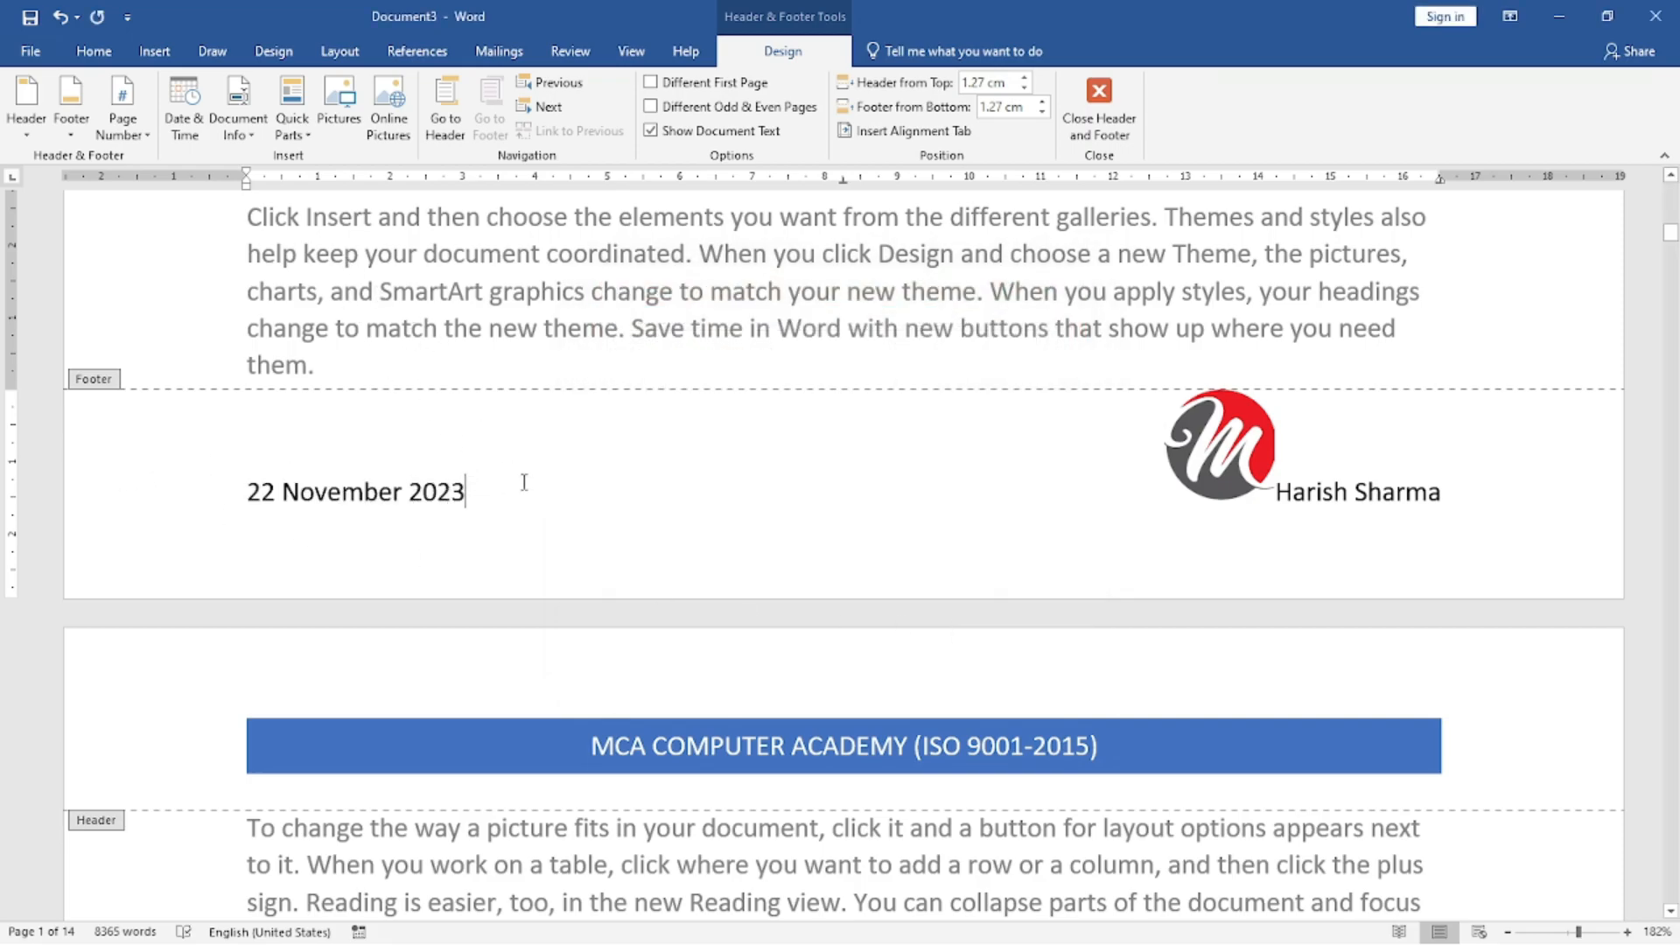
# Insert the date and time with seconds, in the "11/22/2023 5:49:31 AM" format, directly after the footer's date.
pyautogui.click(184, 118)
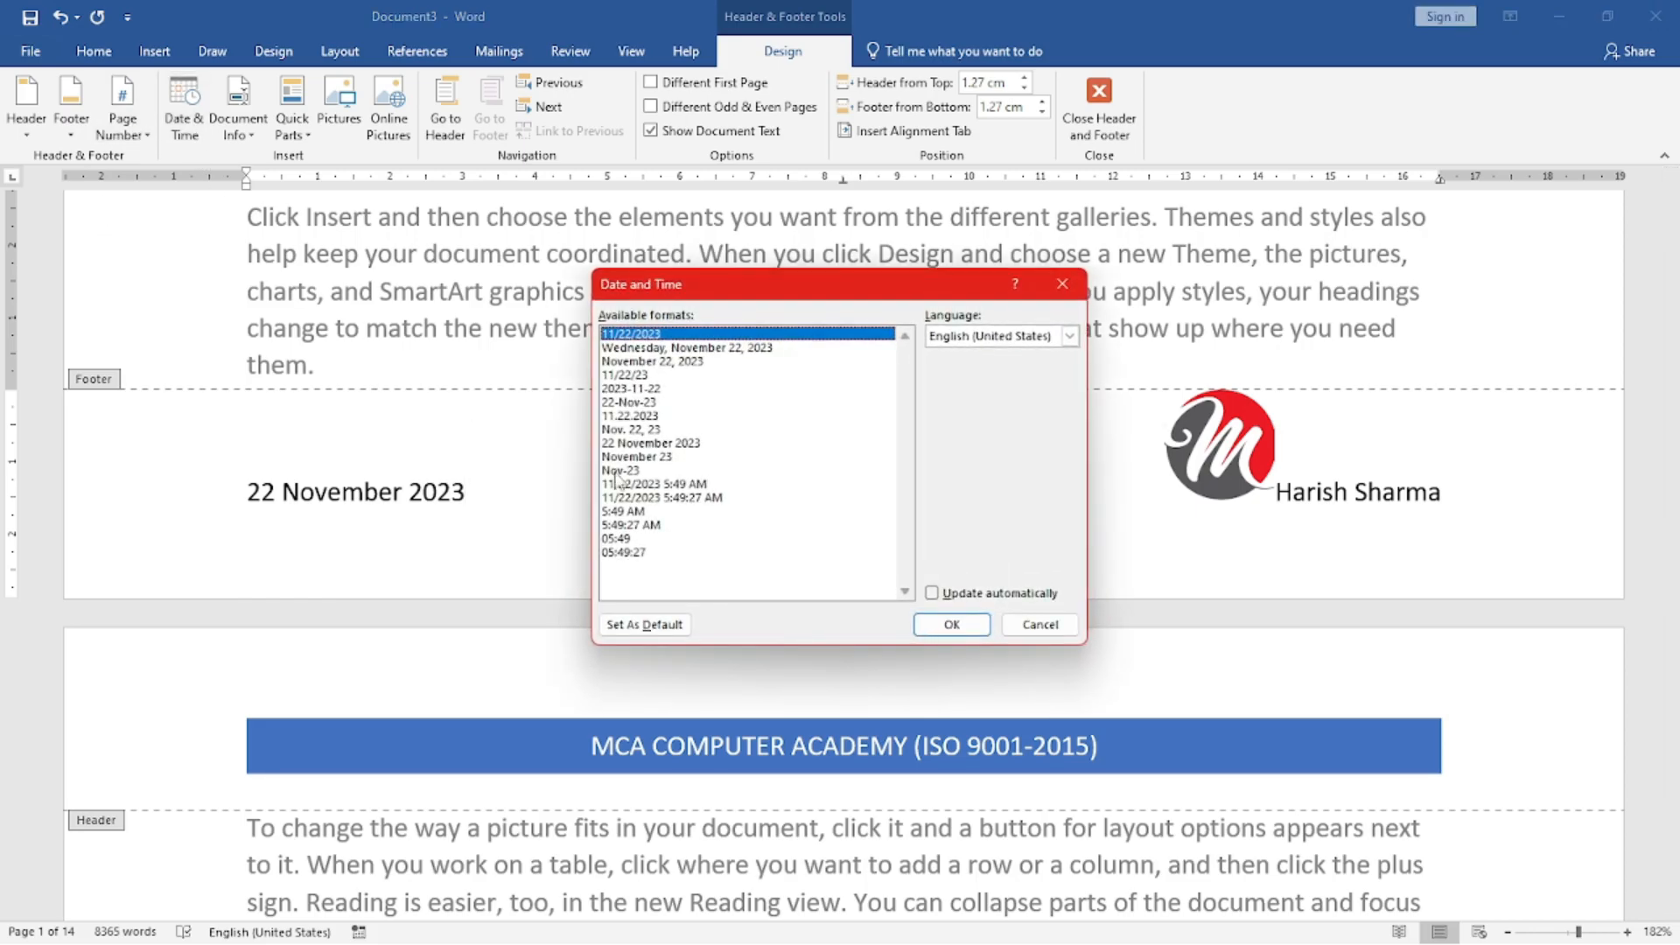
pyautogui.click(668, 498)
pyautogui.click(949, 624)
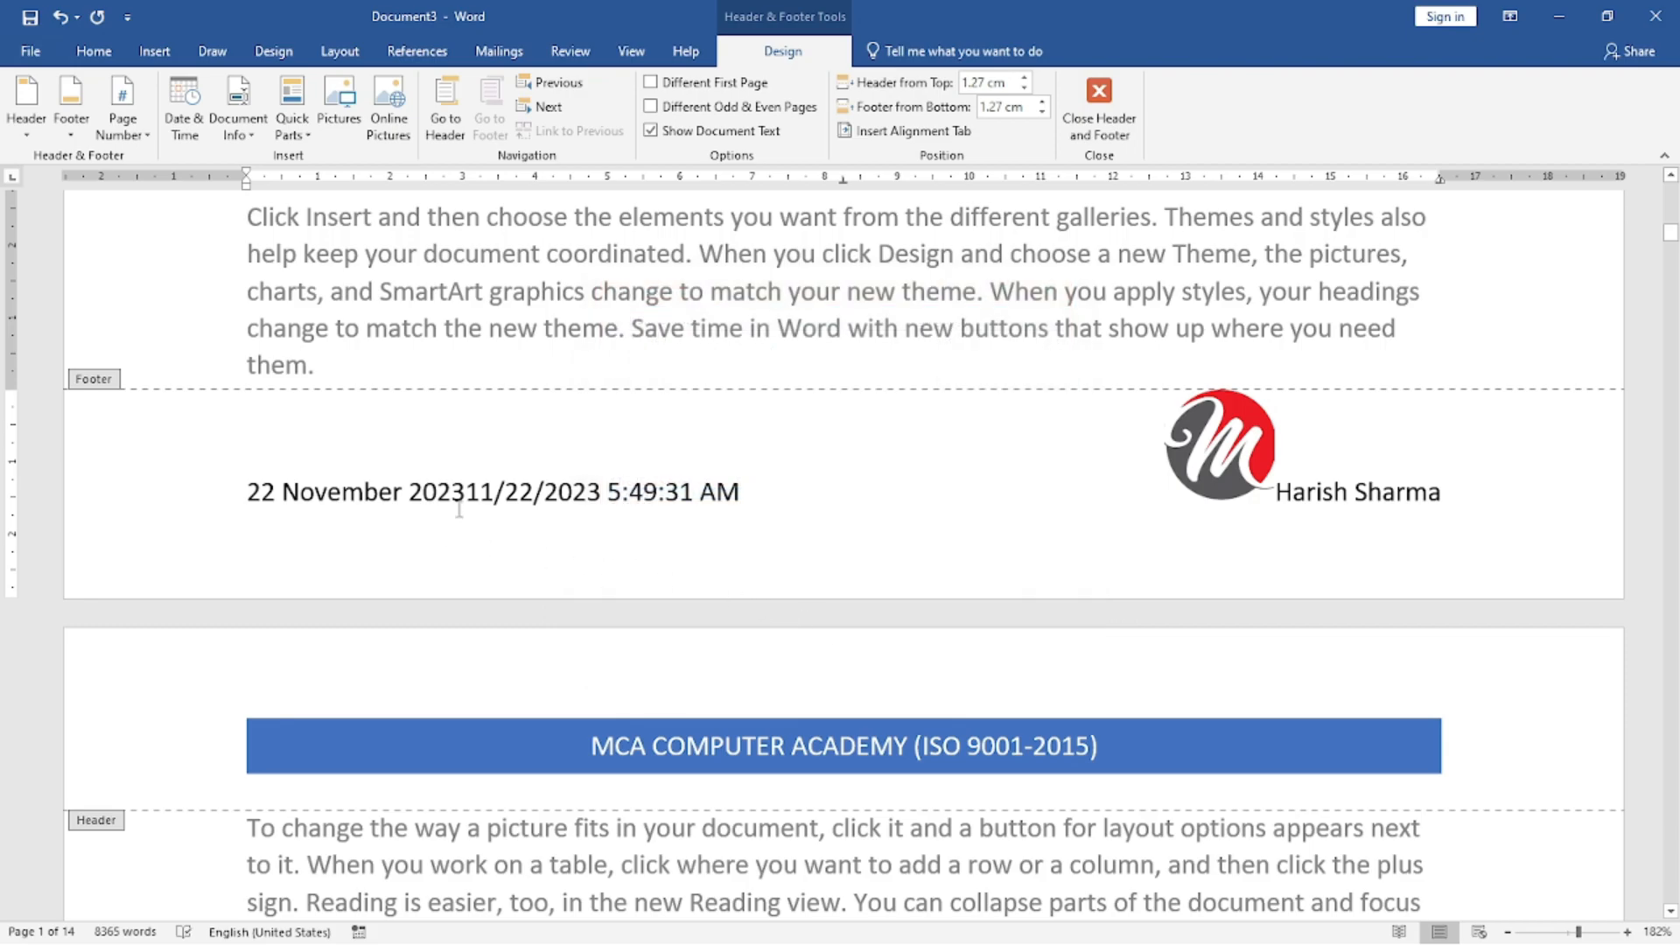
# Try to delete both date entries together with the tab spacing before the logo, and undo the deletion.
pyautogui.moveTo(727, 491); pyautogui.dragTo(206, 517)
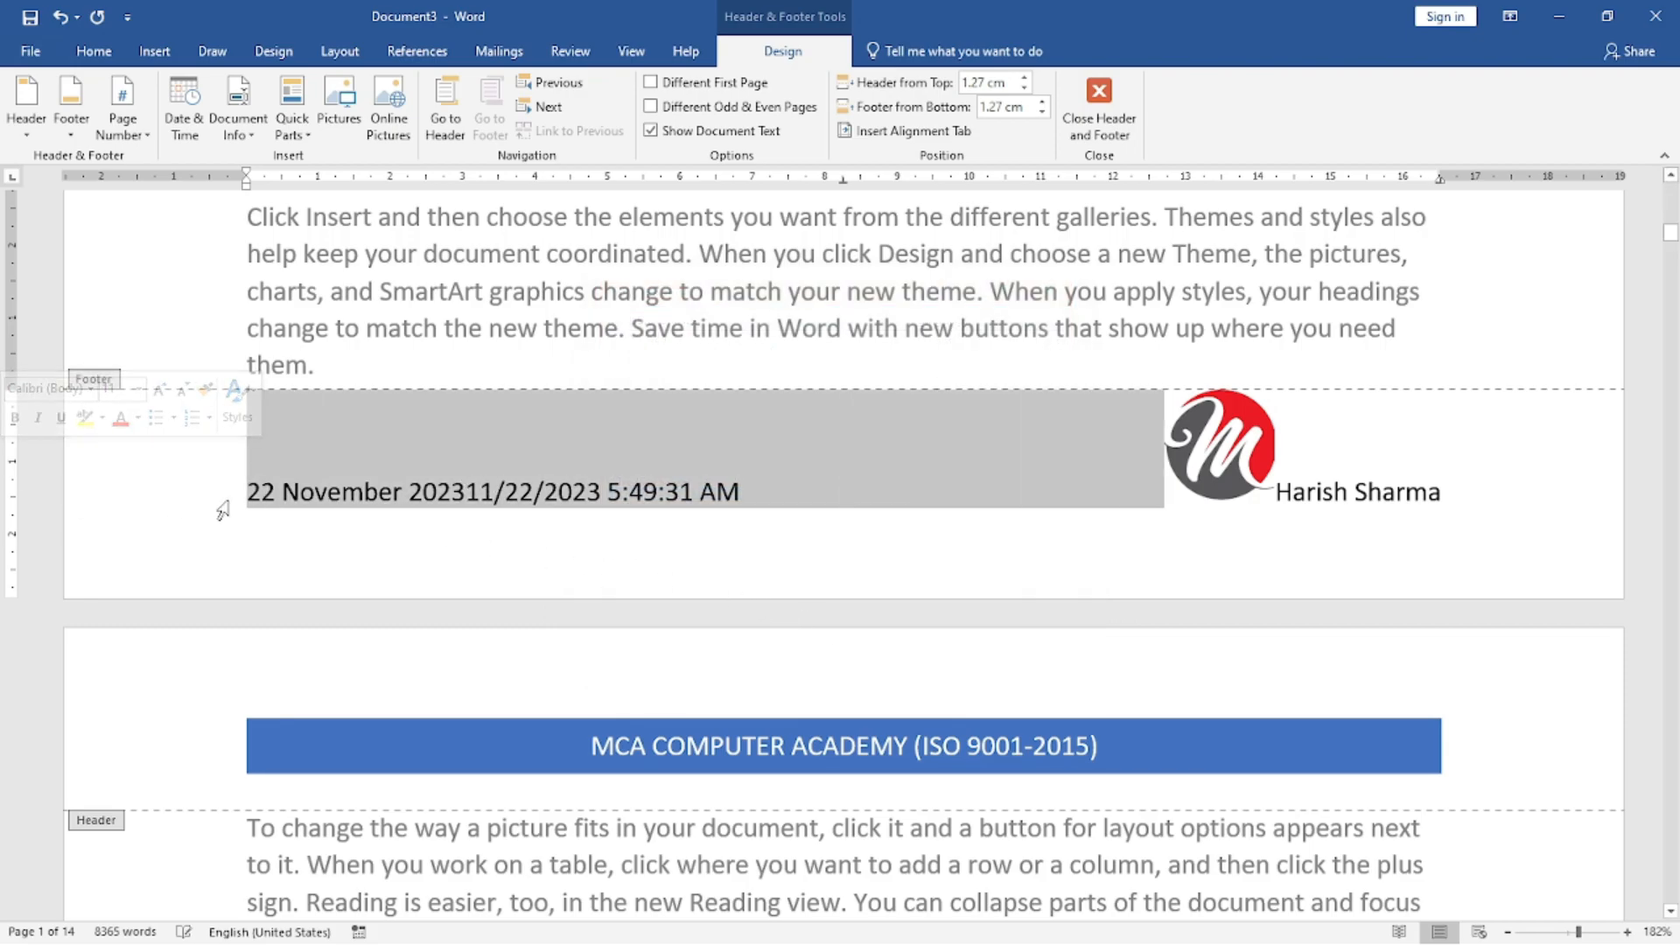
pyautogui.press('Delete')
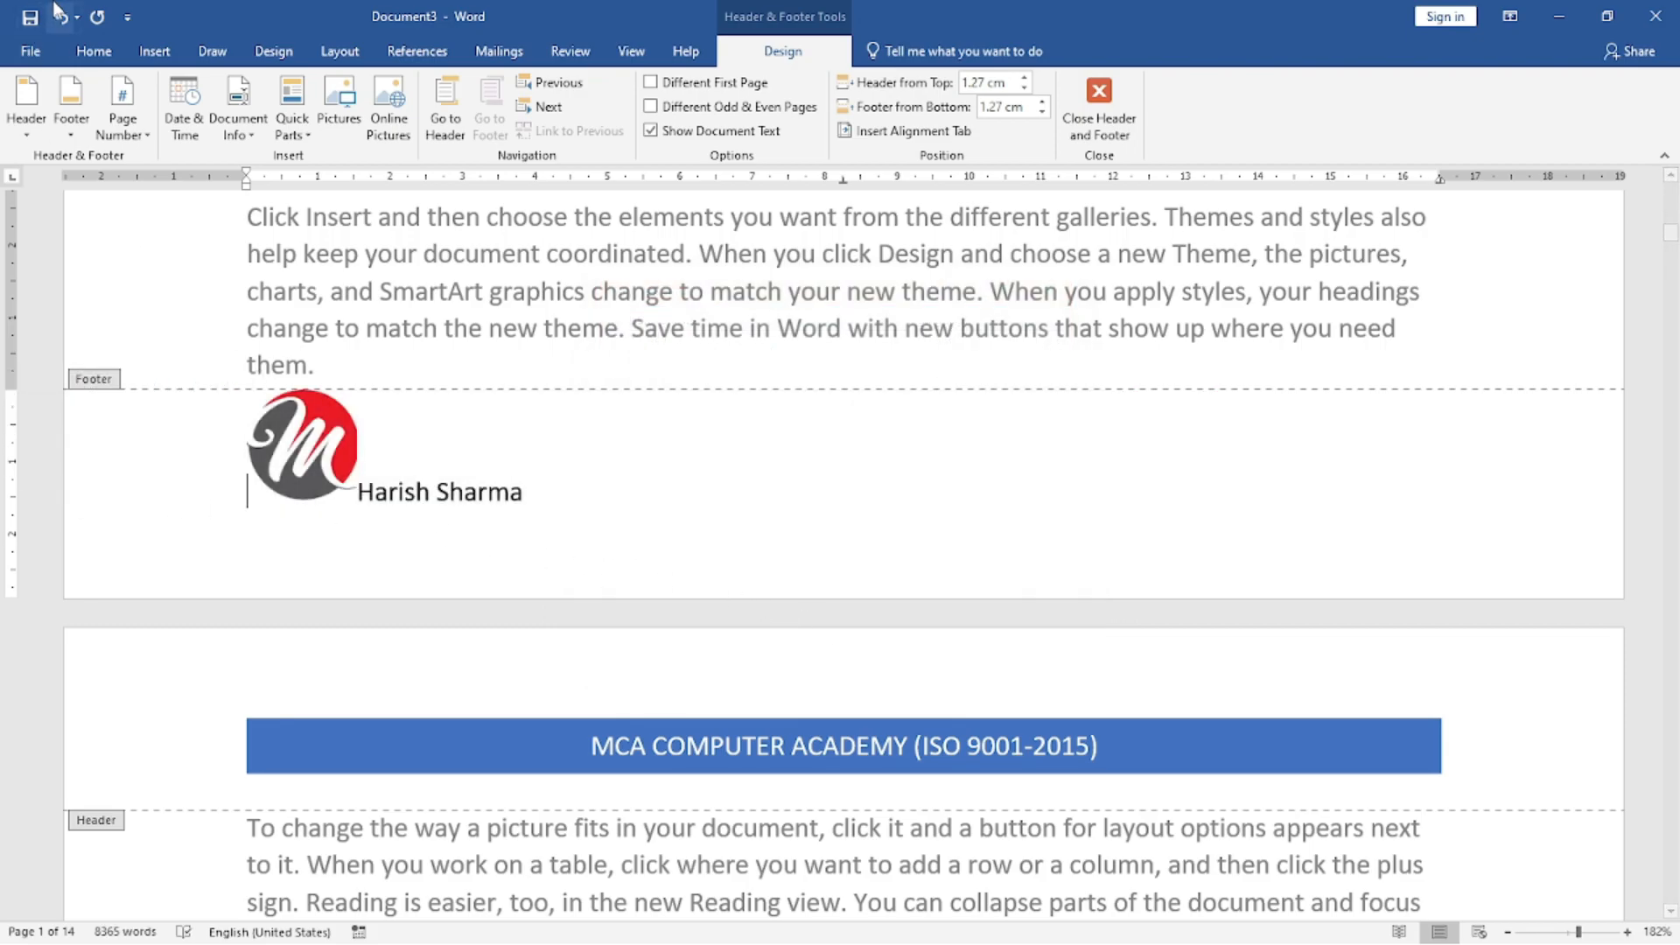
pyautogui.click(154, 52)
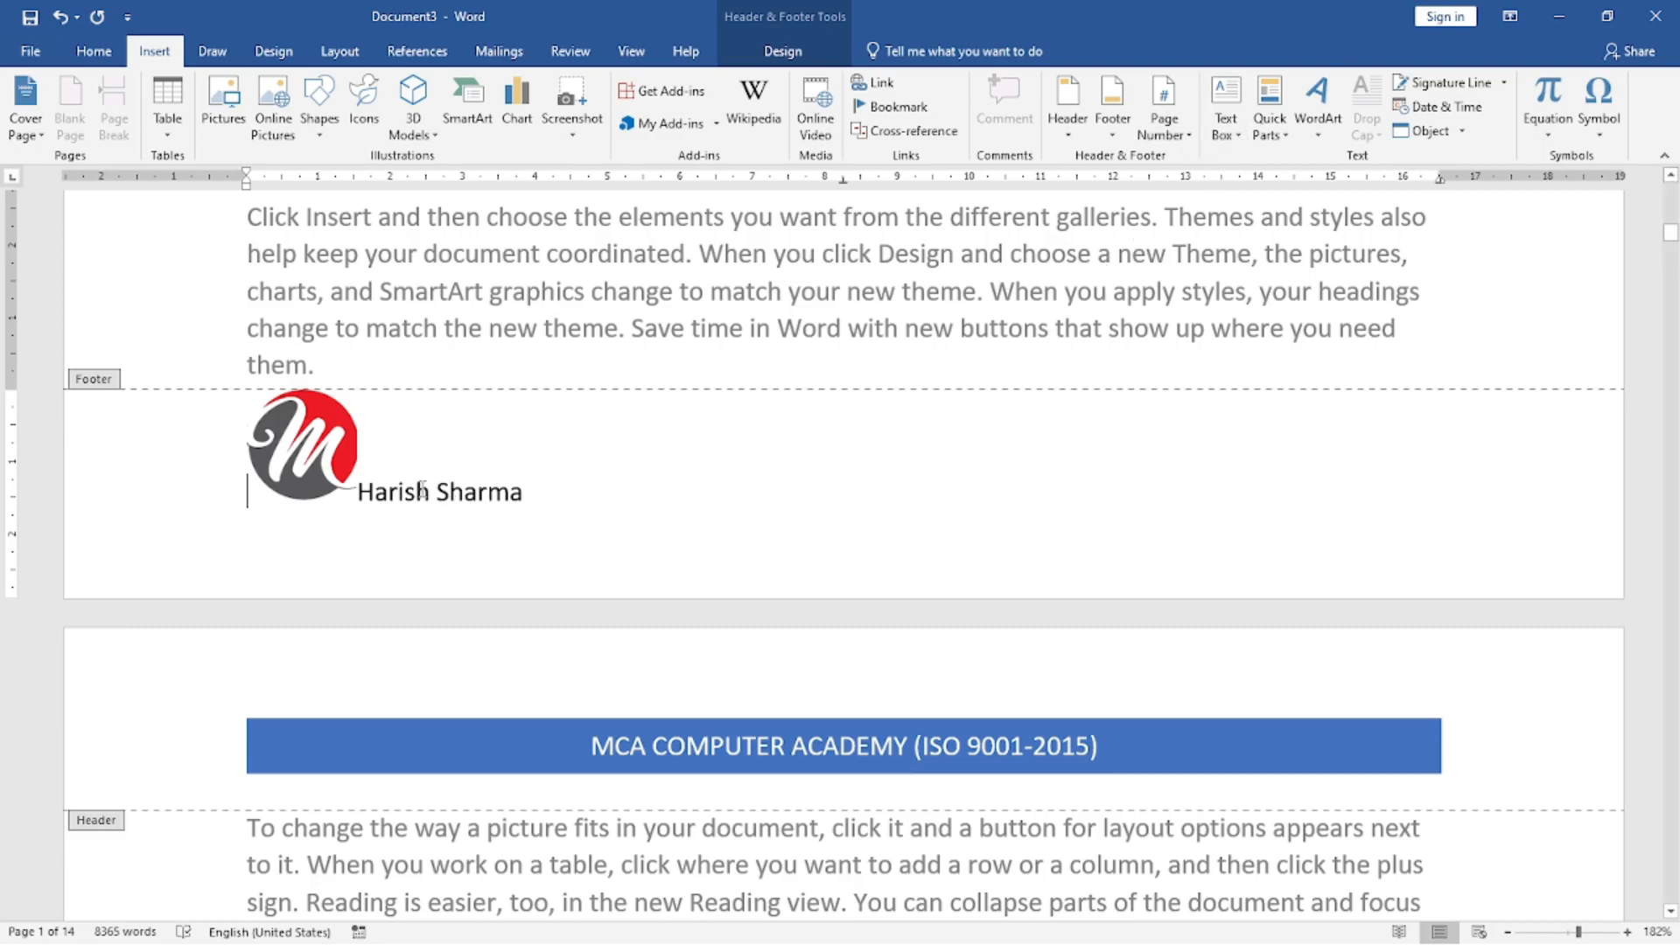
pyautogui.hotkey('ctrl', 'z')
pyautogui.click(810, 480)
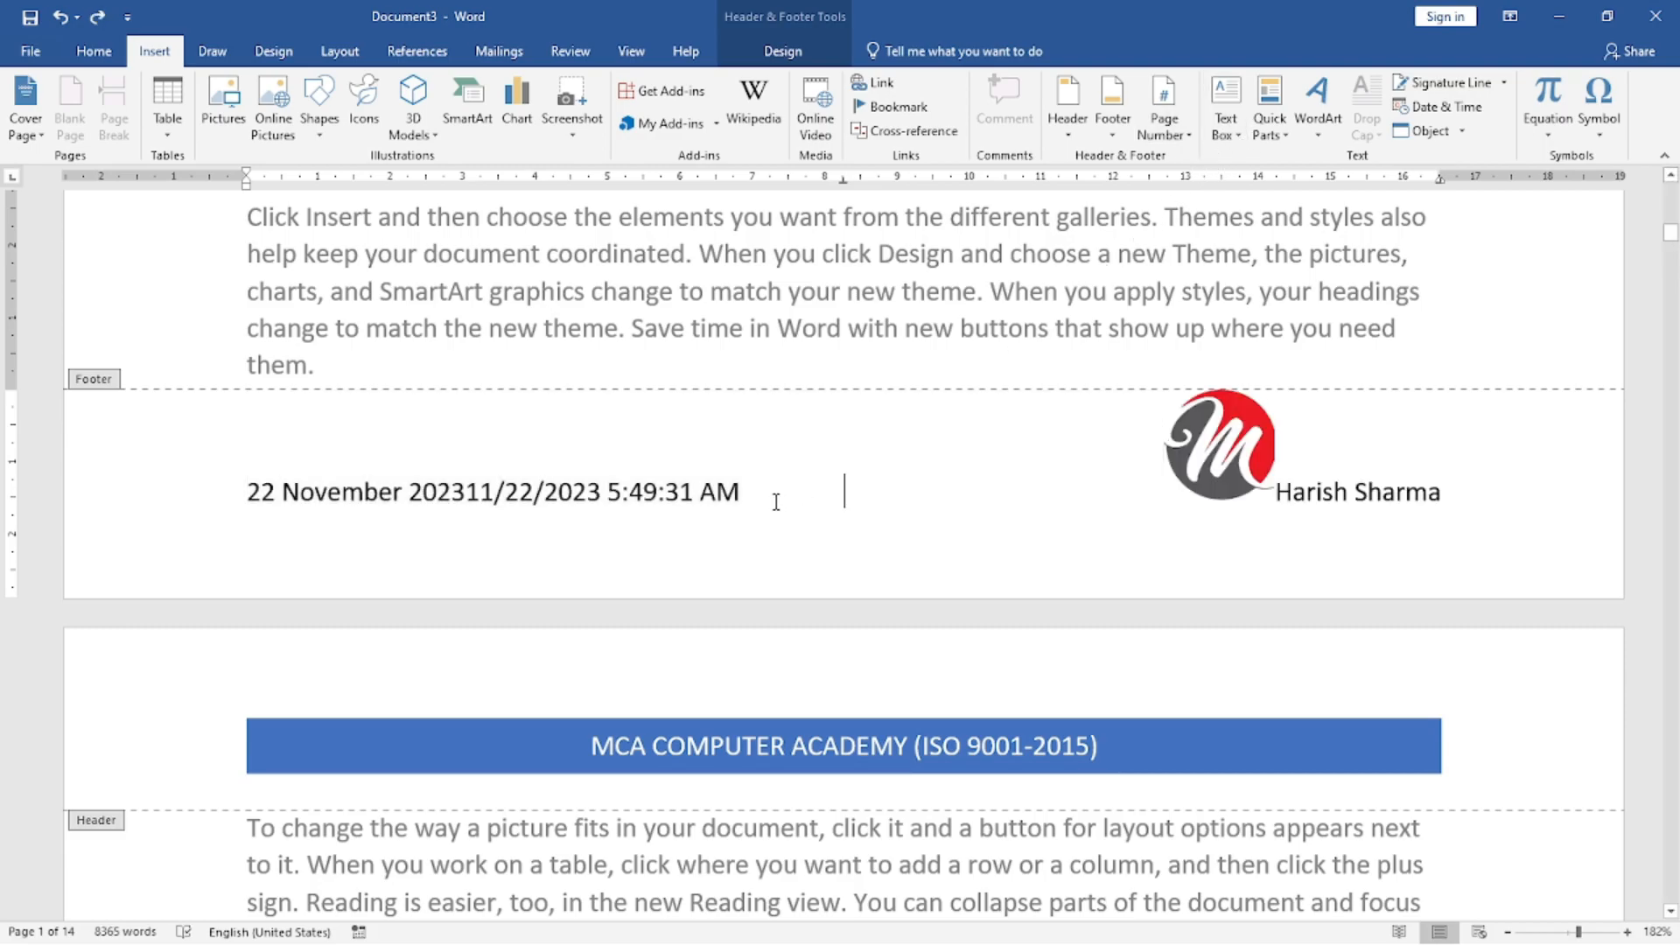
# Delete only the date and time text from the footer, keeping the spacing before the logo.
pyautogui.moveTo(248, 490); pyautogui.dragTo(693, 461)
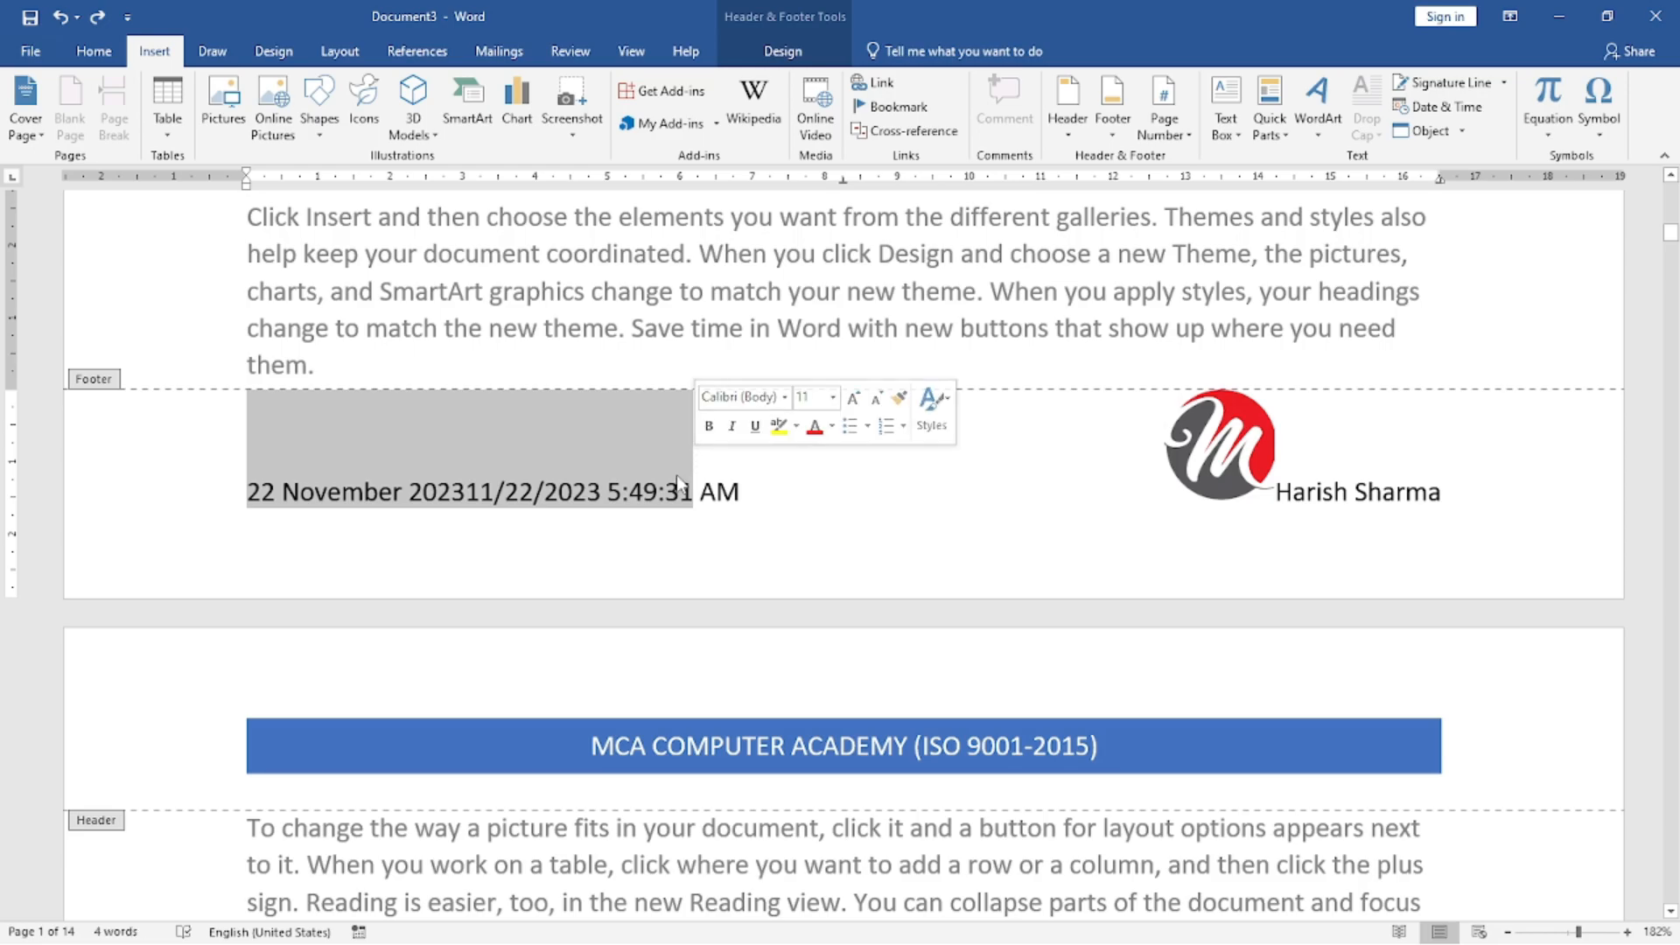
pyautogui.press('Delete')
pyautogui.press('Delete')
pyautogui.press('Delete')
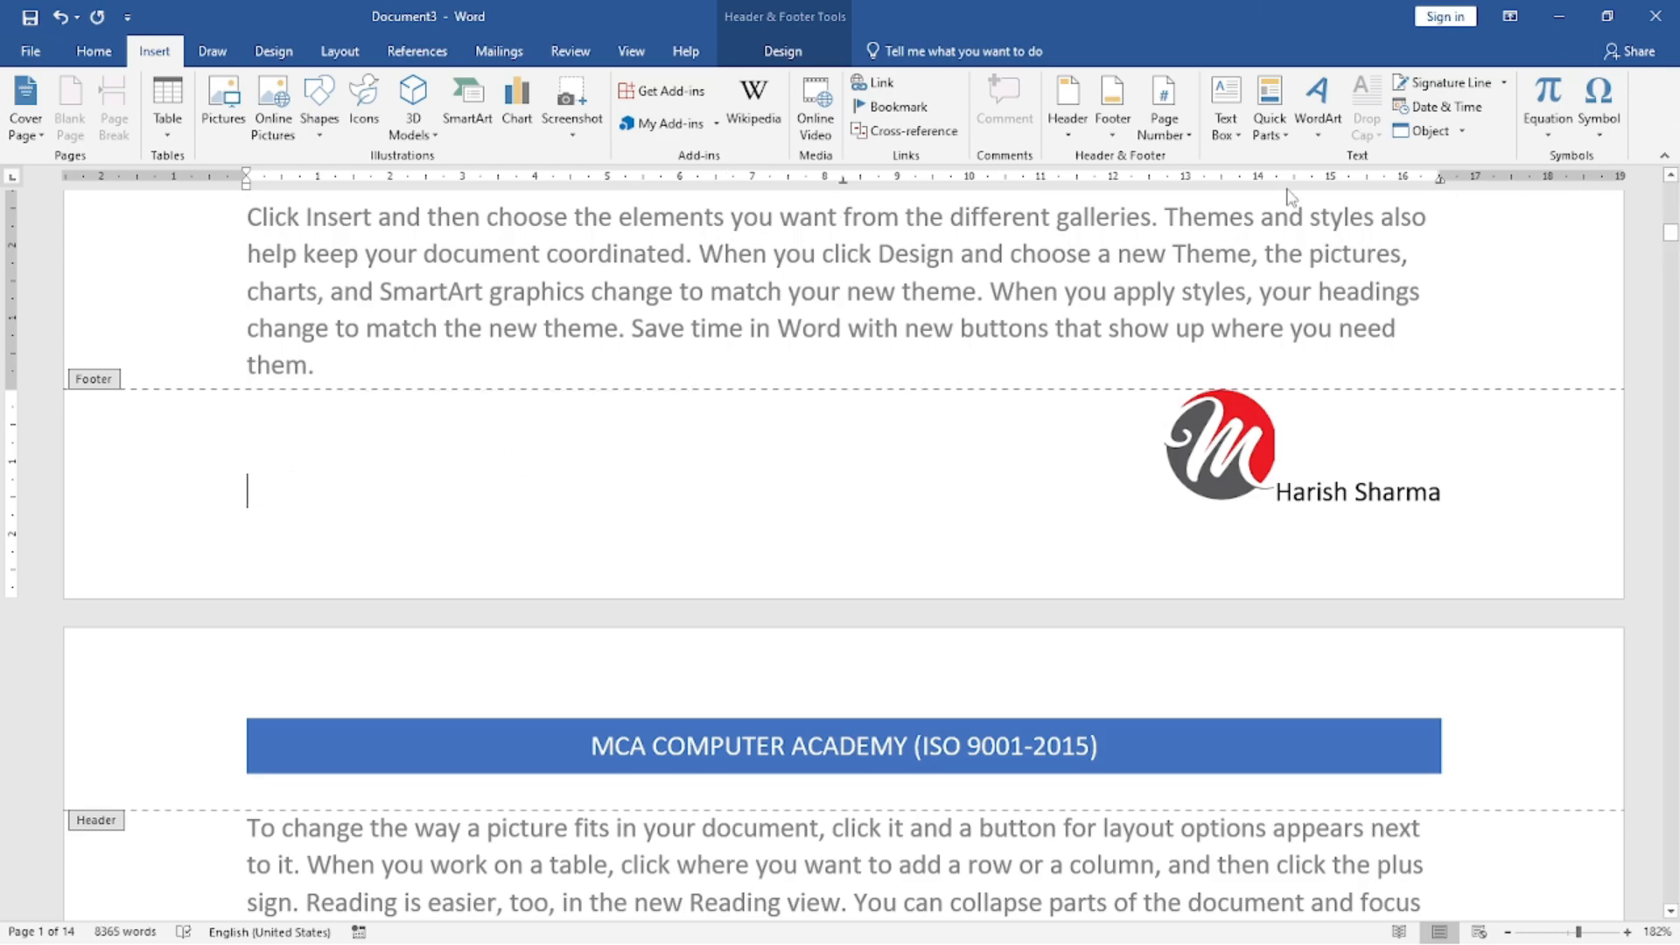
# Edit the footer and insert the Title document property at its start, before the logo and name.
pyautogui.click(1127, 142)
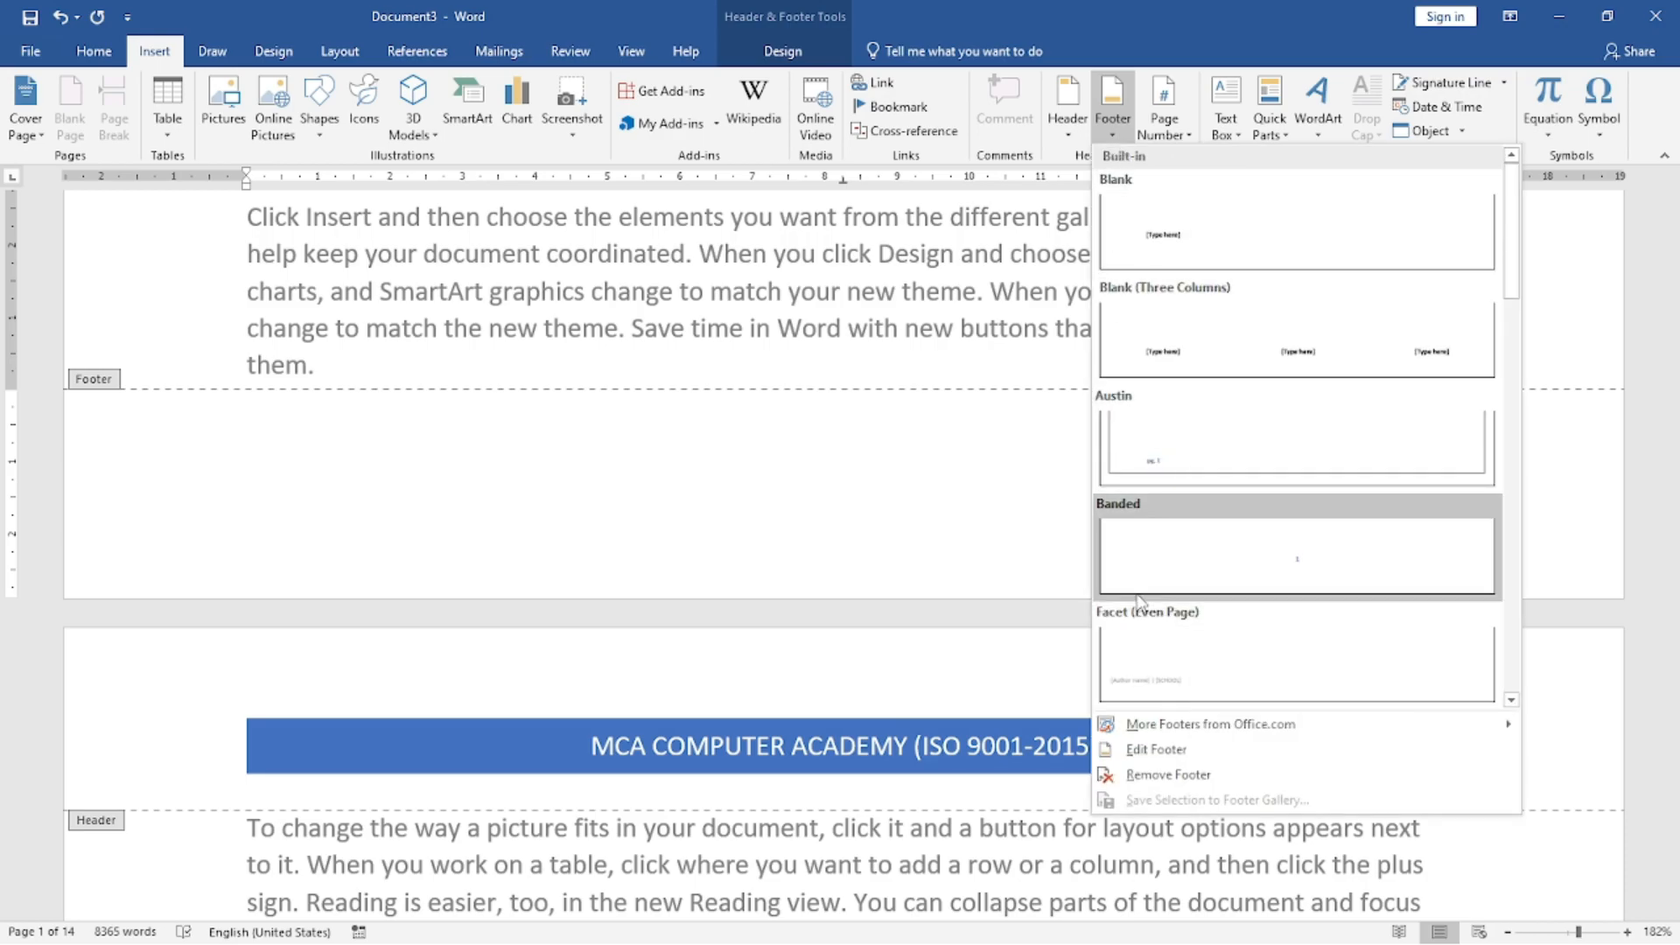
pyautogui.click(1155, 749)
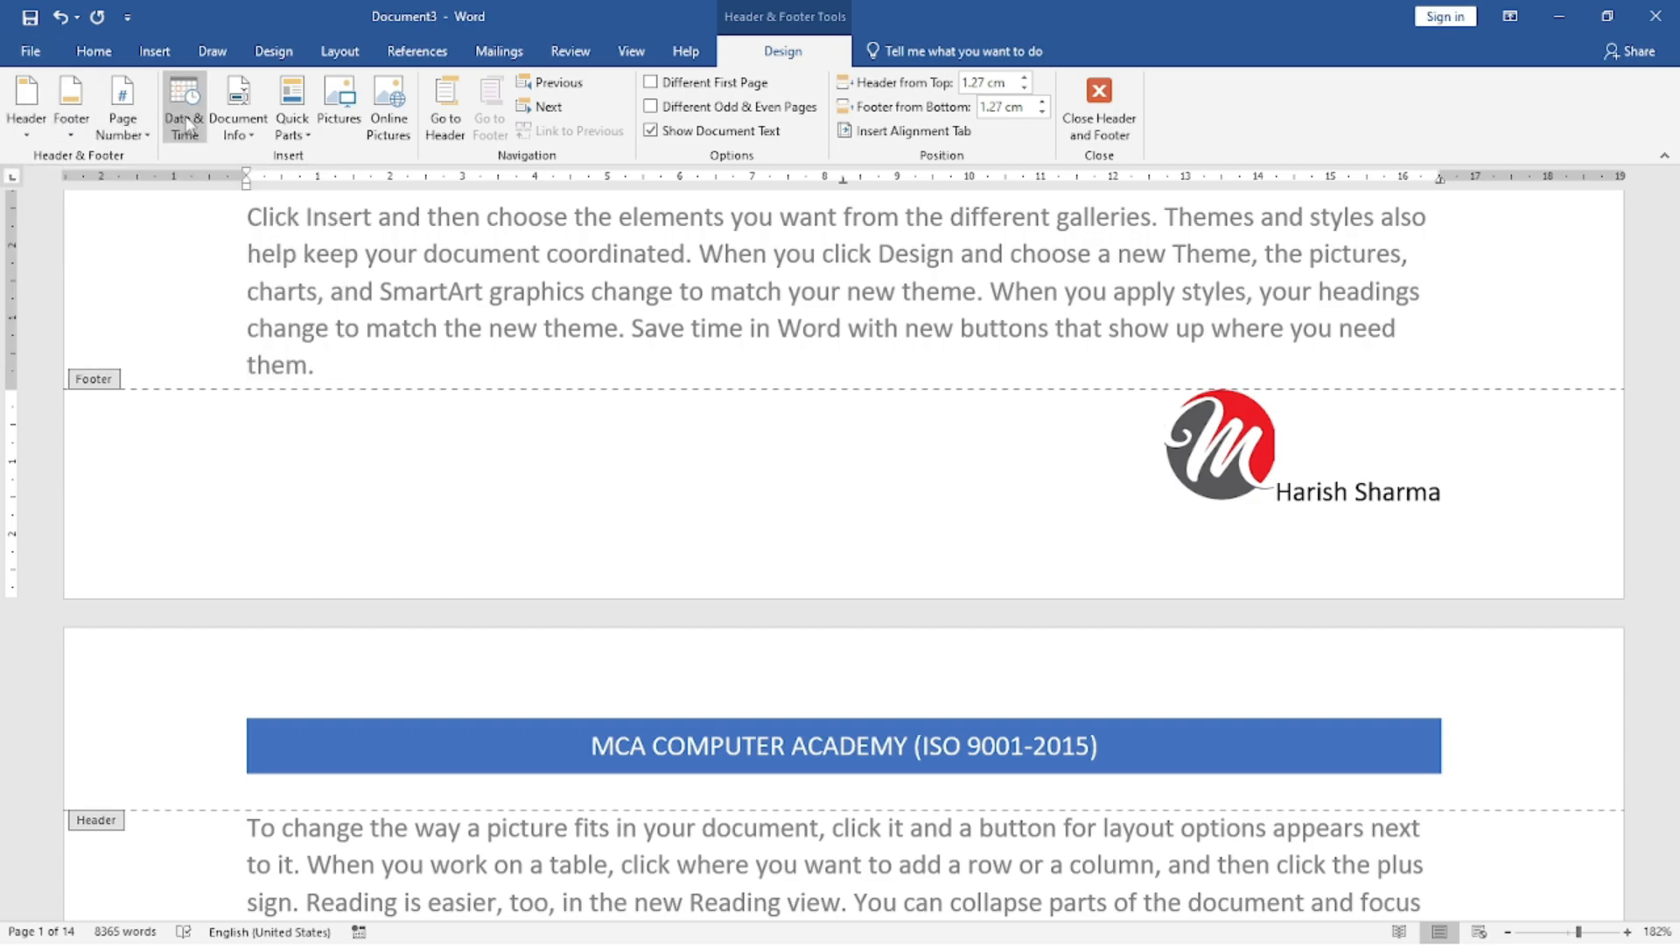
pyautogui.click(234, 132)
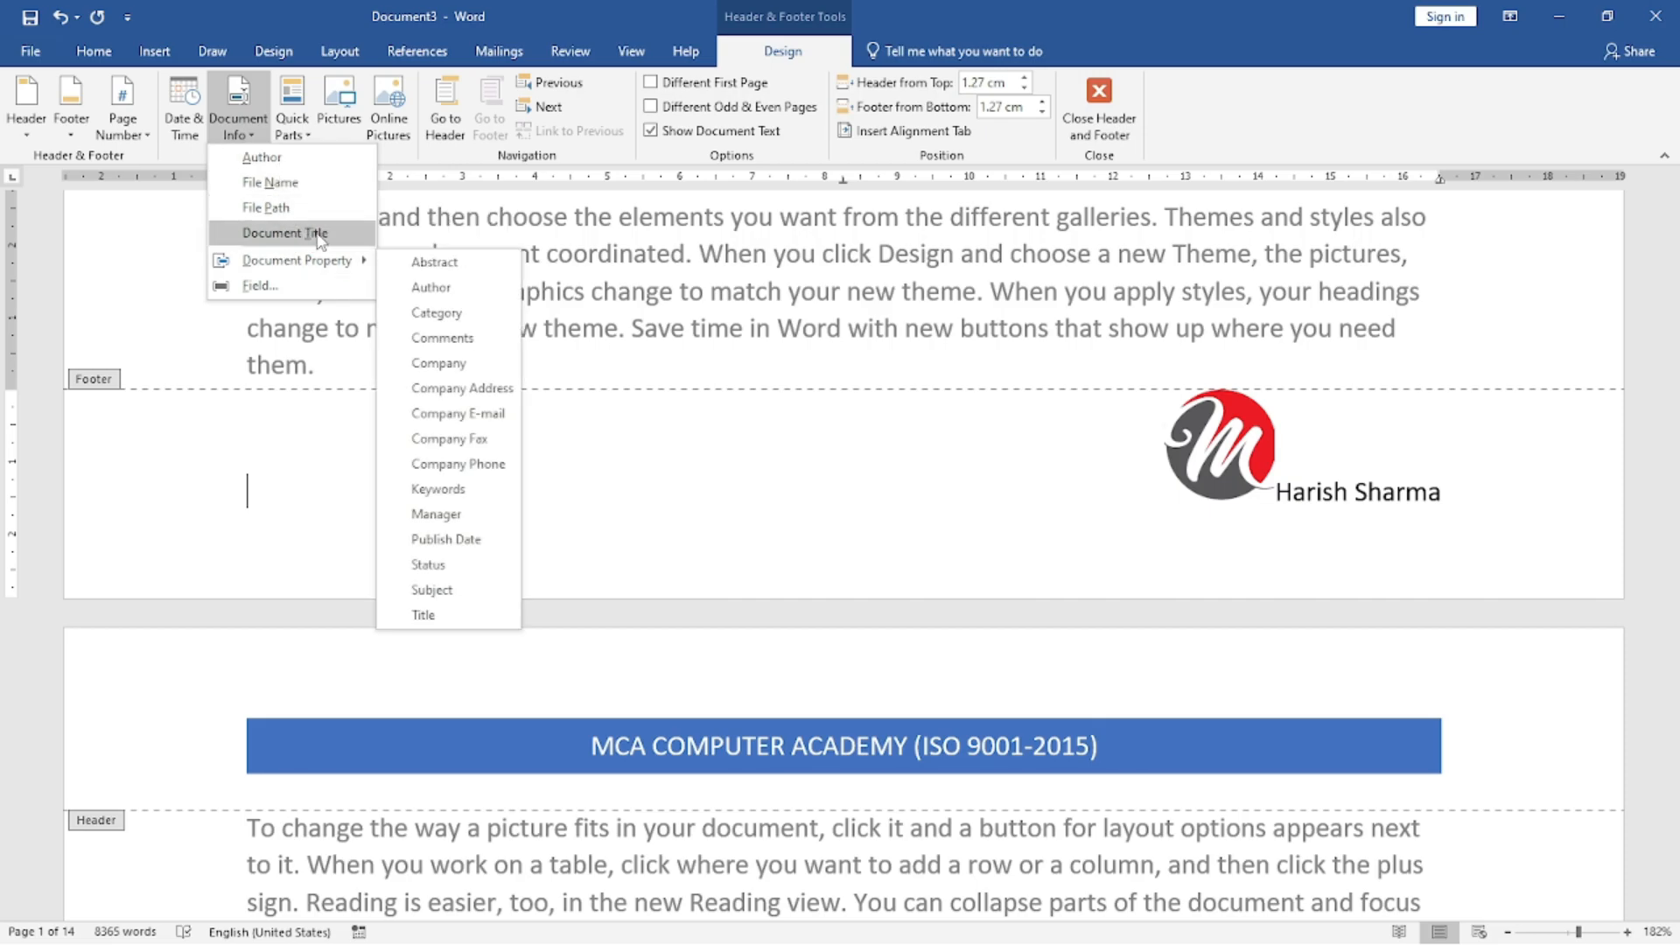
pyautogui.moveTo(322, 265)
pyautogui.click(411, 618)
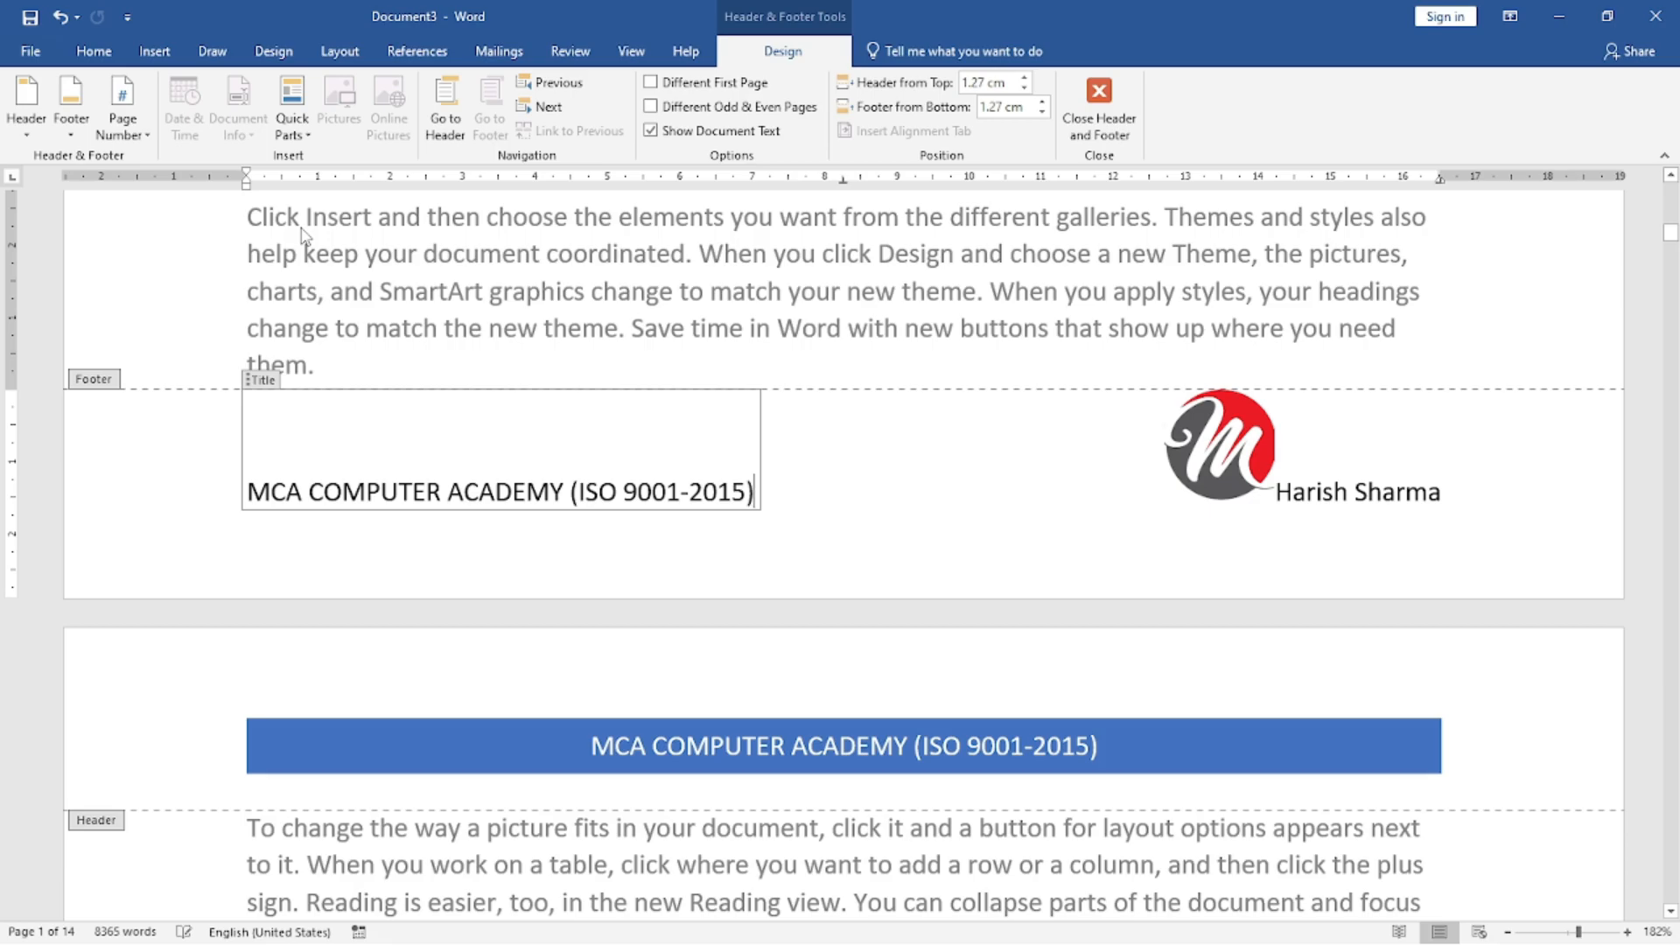
pyautogui.click(814, 479)
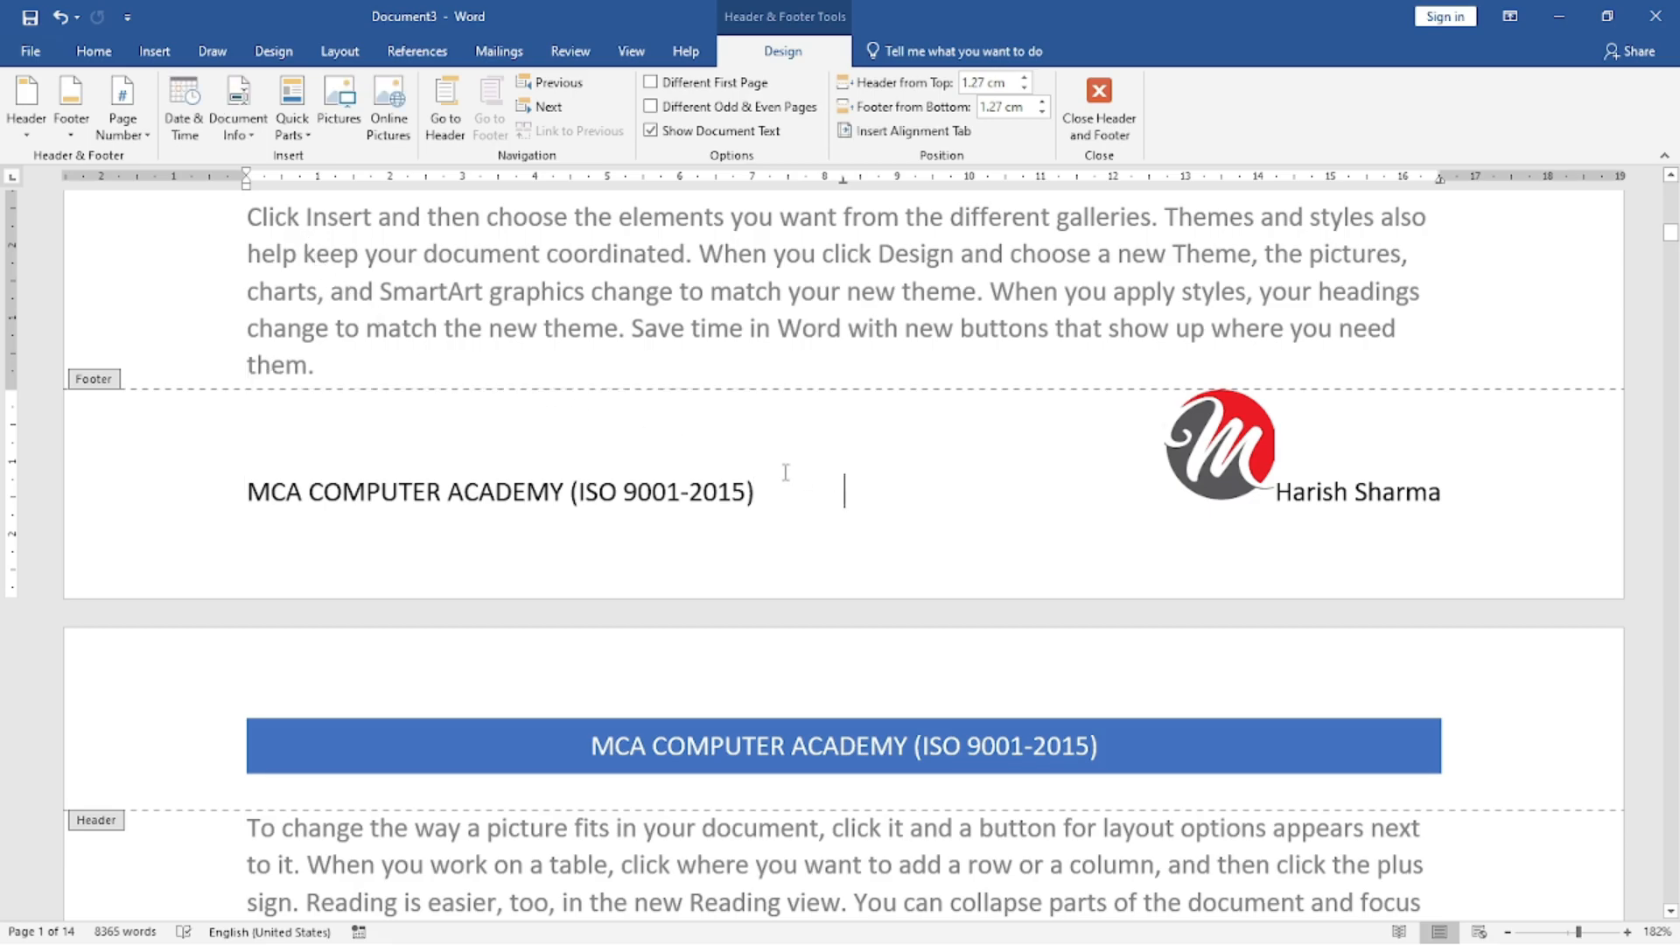
# Check the header and the completed footer in the print preview, and return to the document.
pyautogui.click(32, 53)
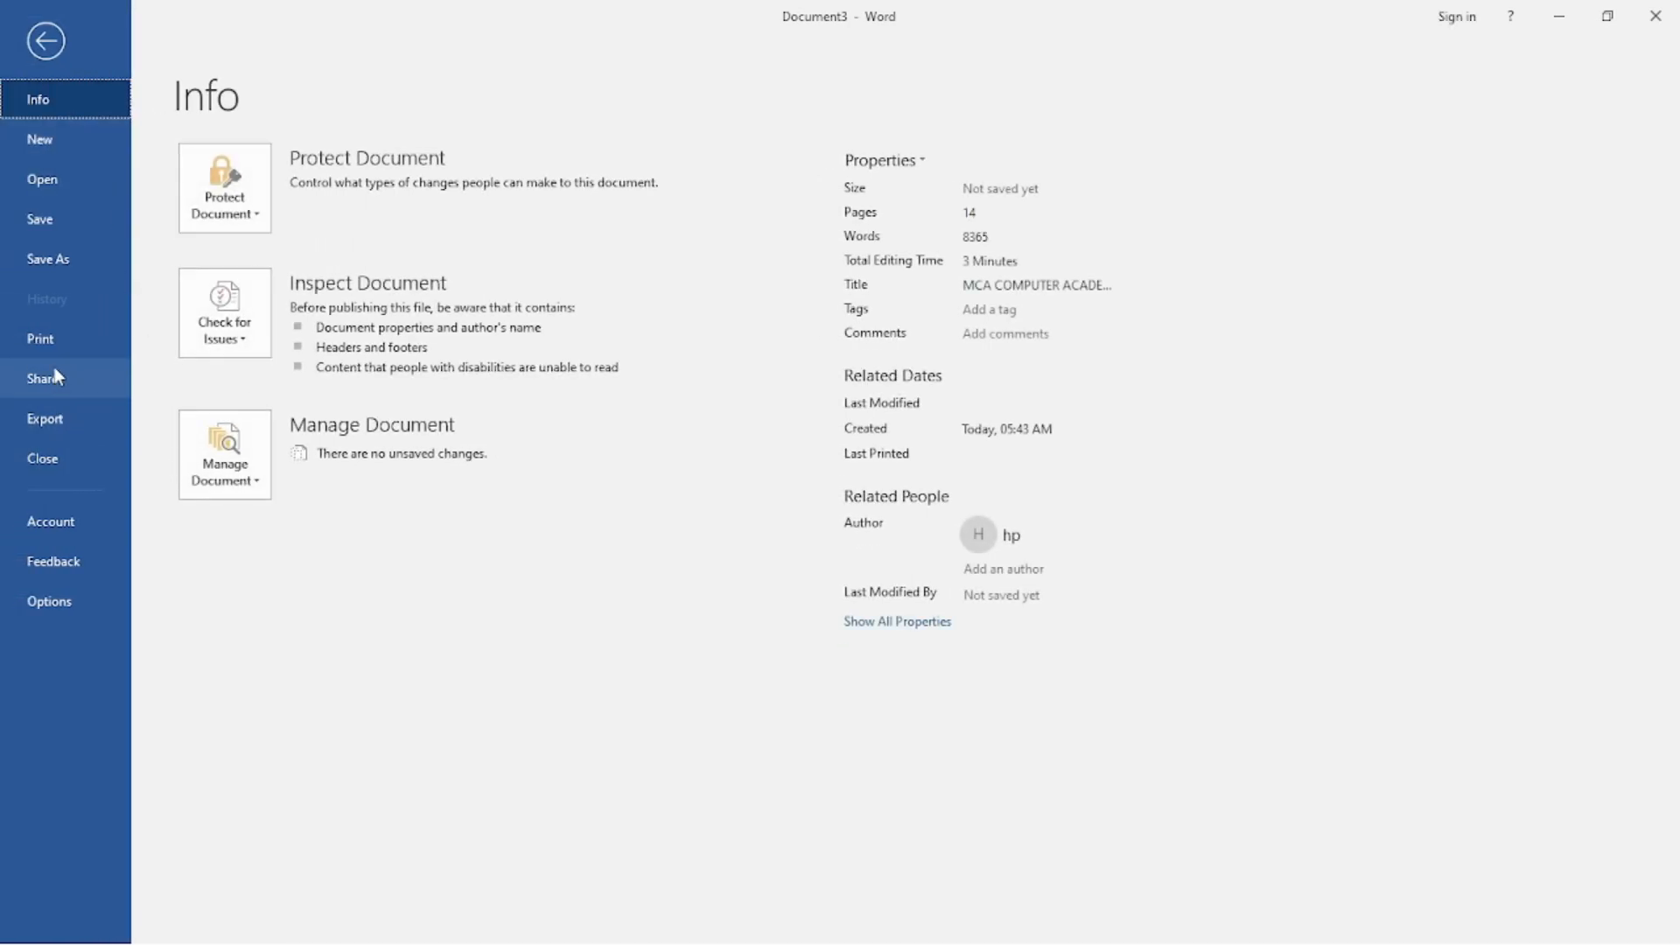
pyautogui.click(56, 346)
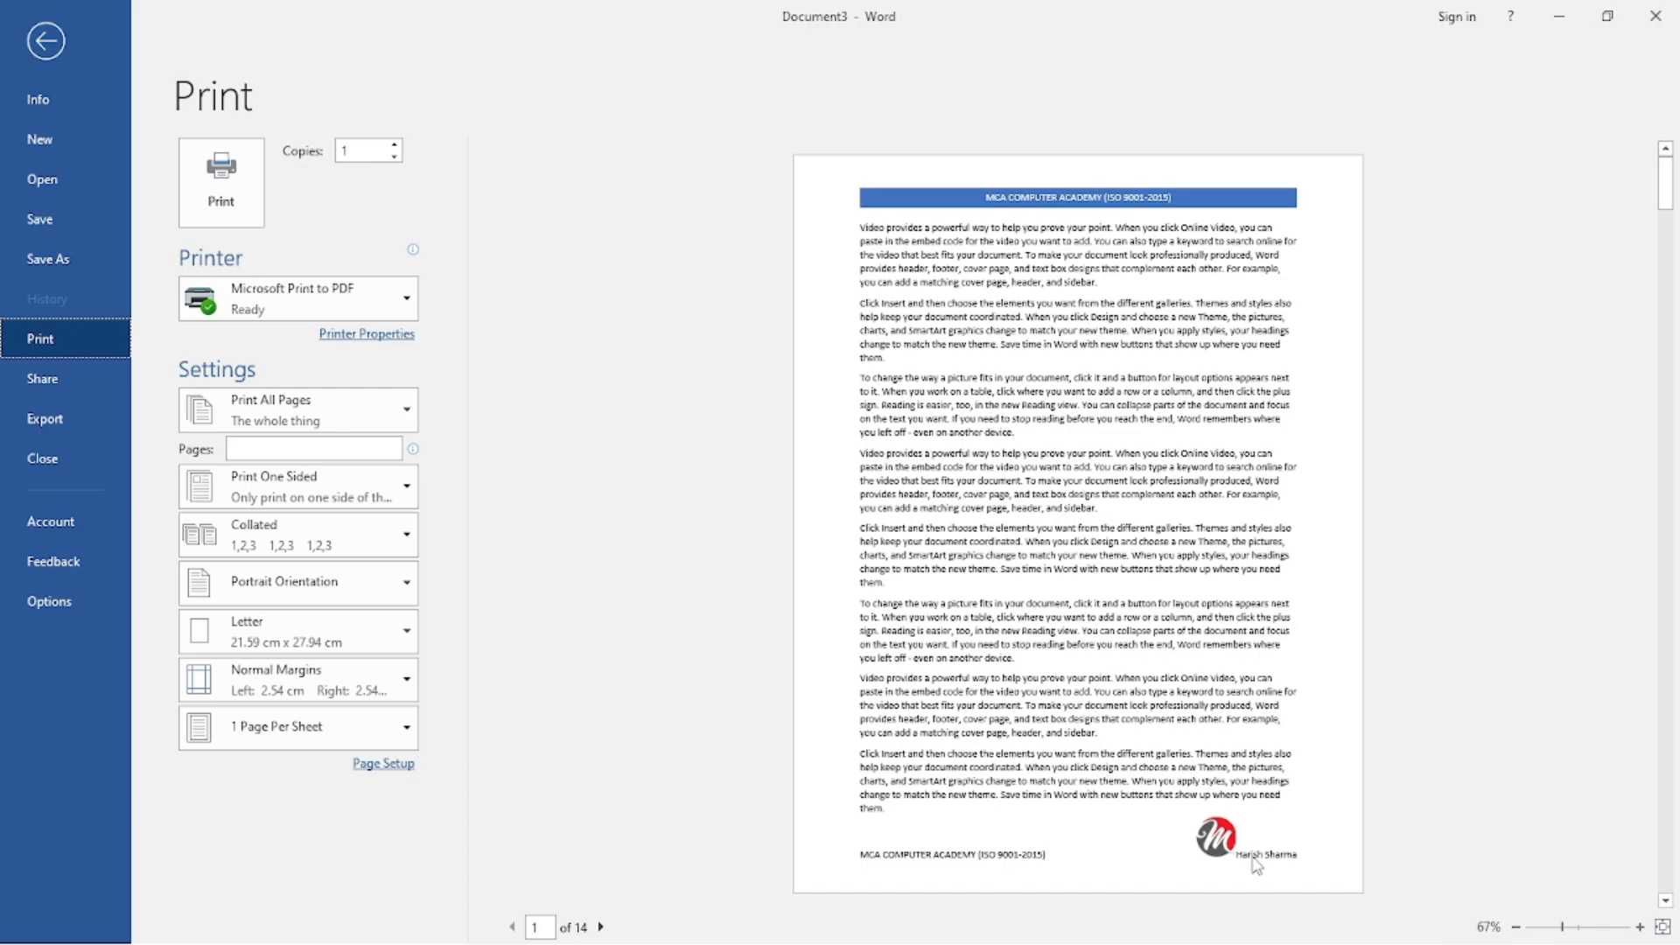
pyautogui.press('Escape')
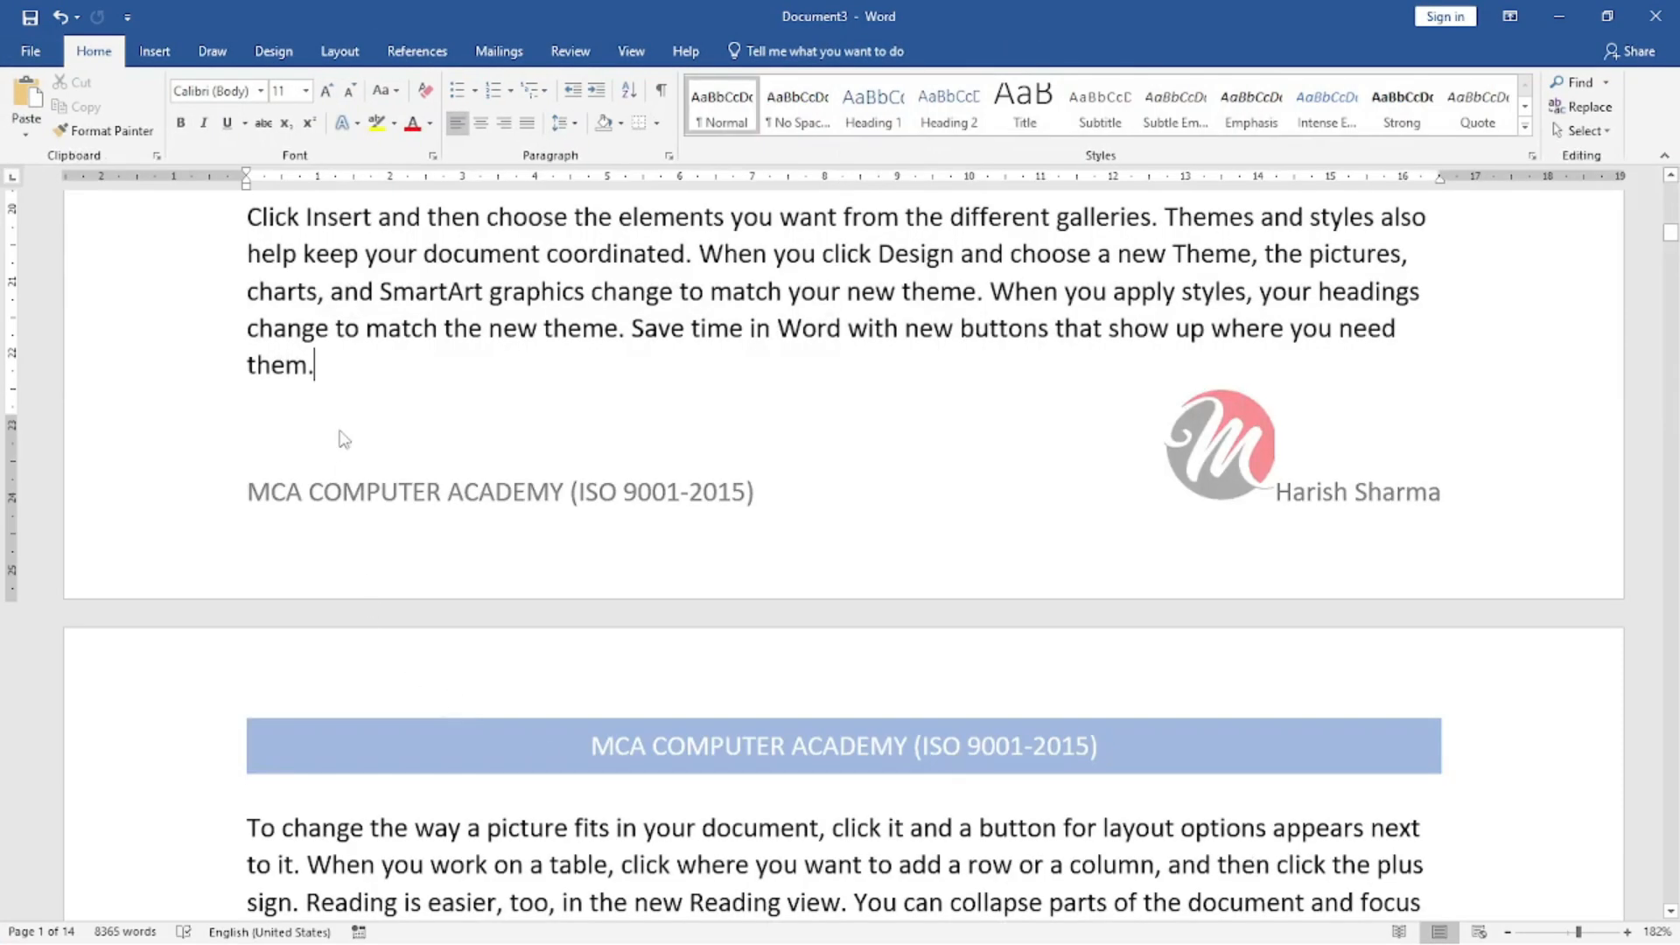
# Look through the page number options without applying any, and review the header and footer on the first pages.
pyautogui.scroll(-3, 421, 315)
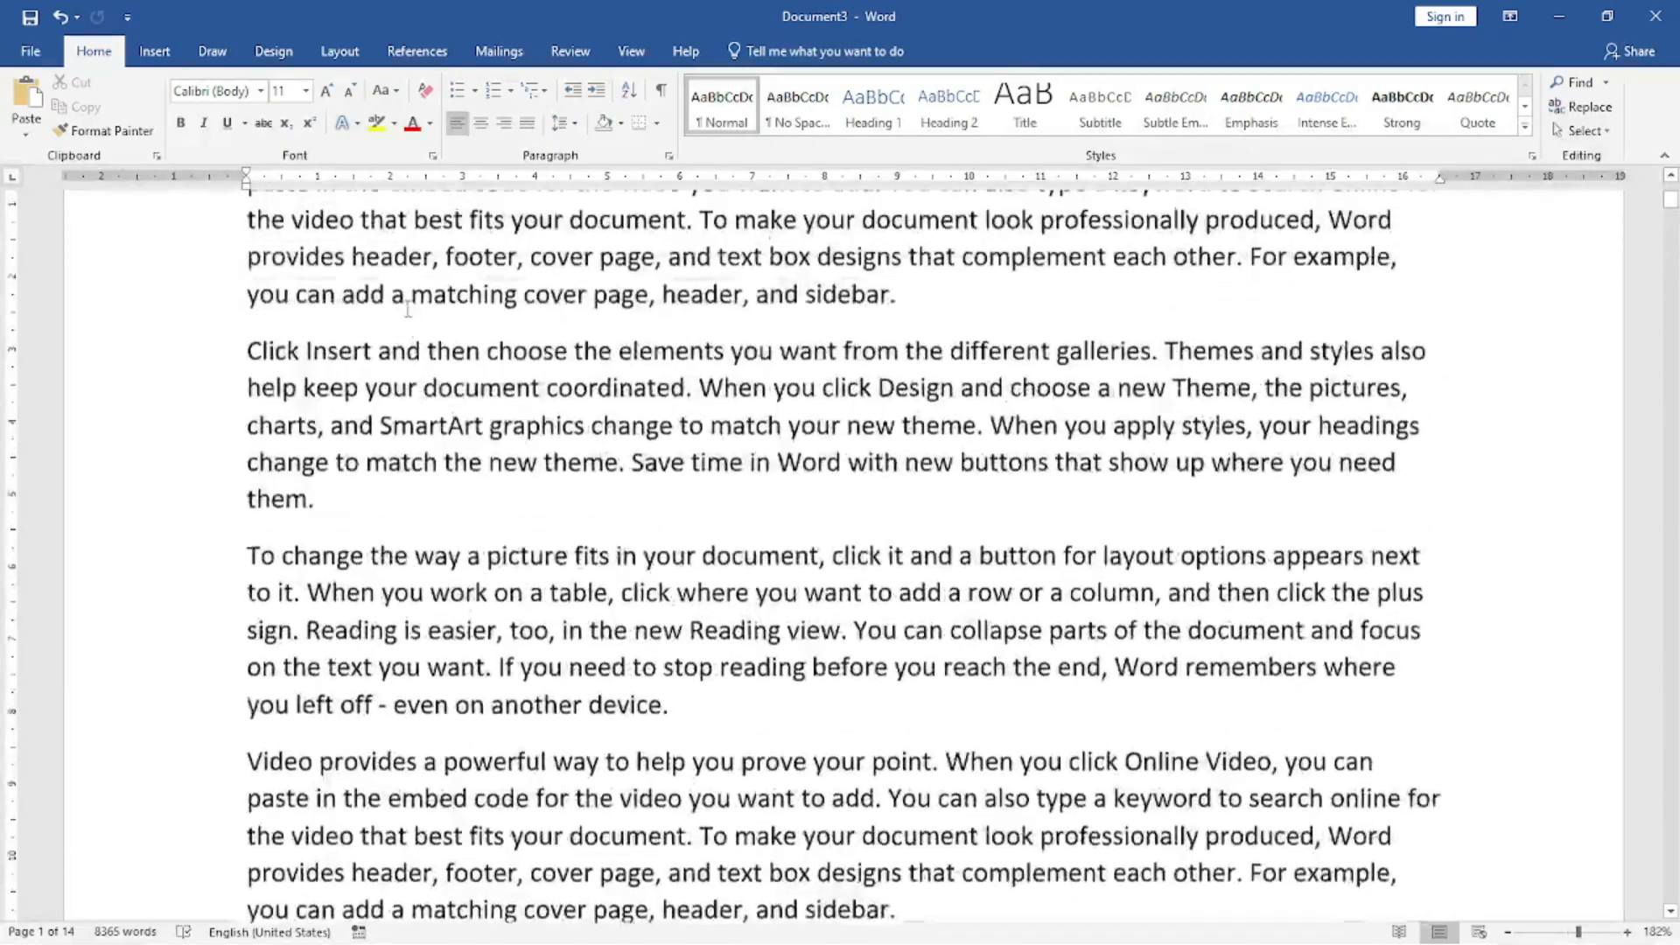
pyautogui.click(166, 55)
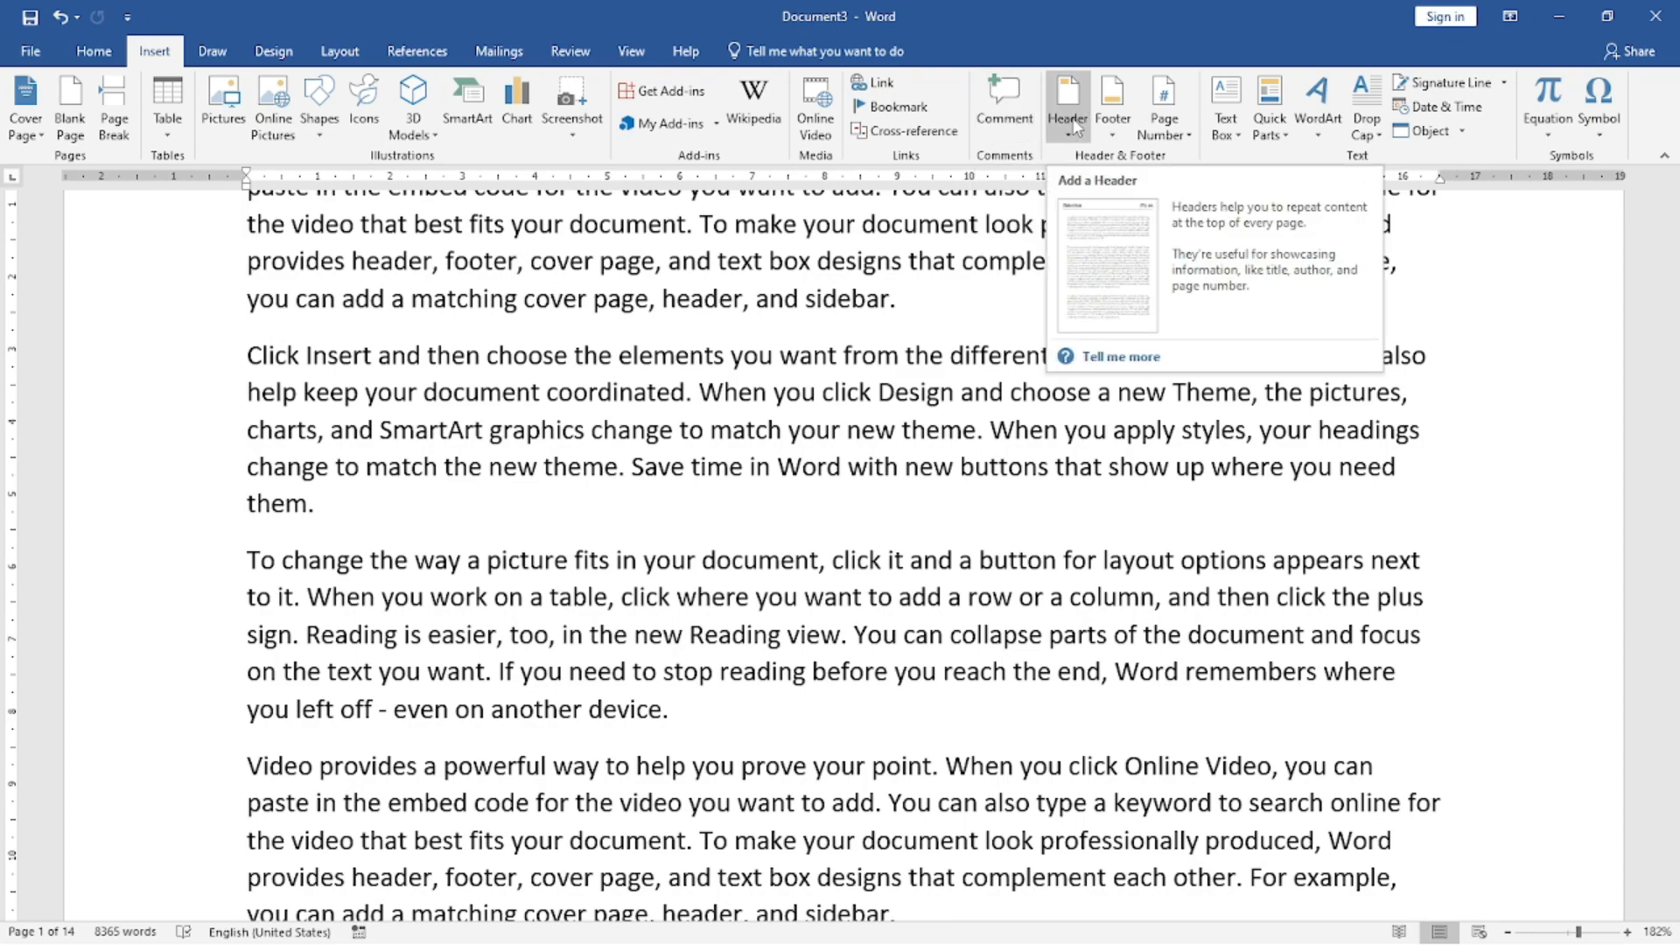
pyautogui.click(1169, 145)
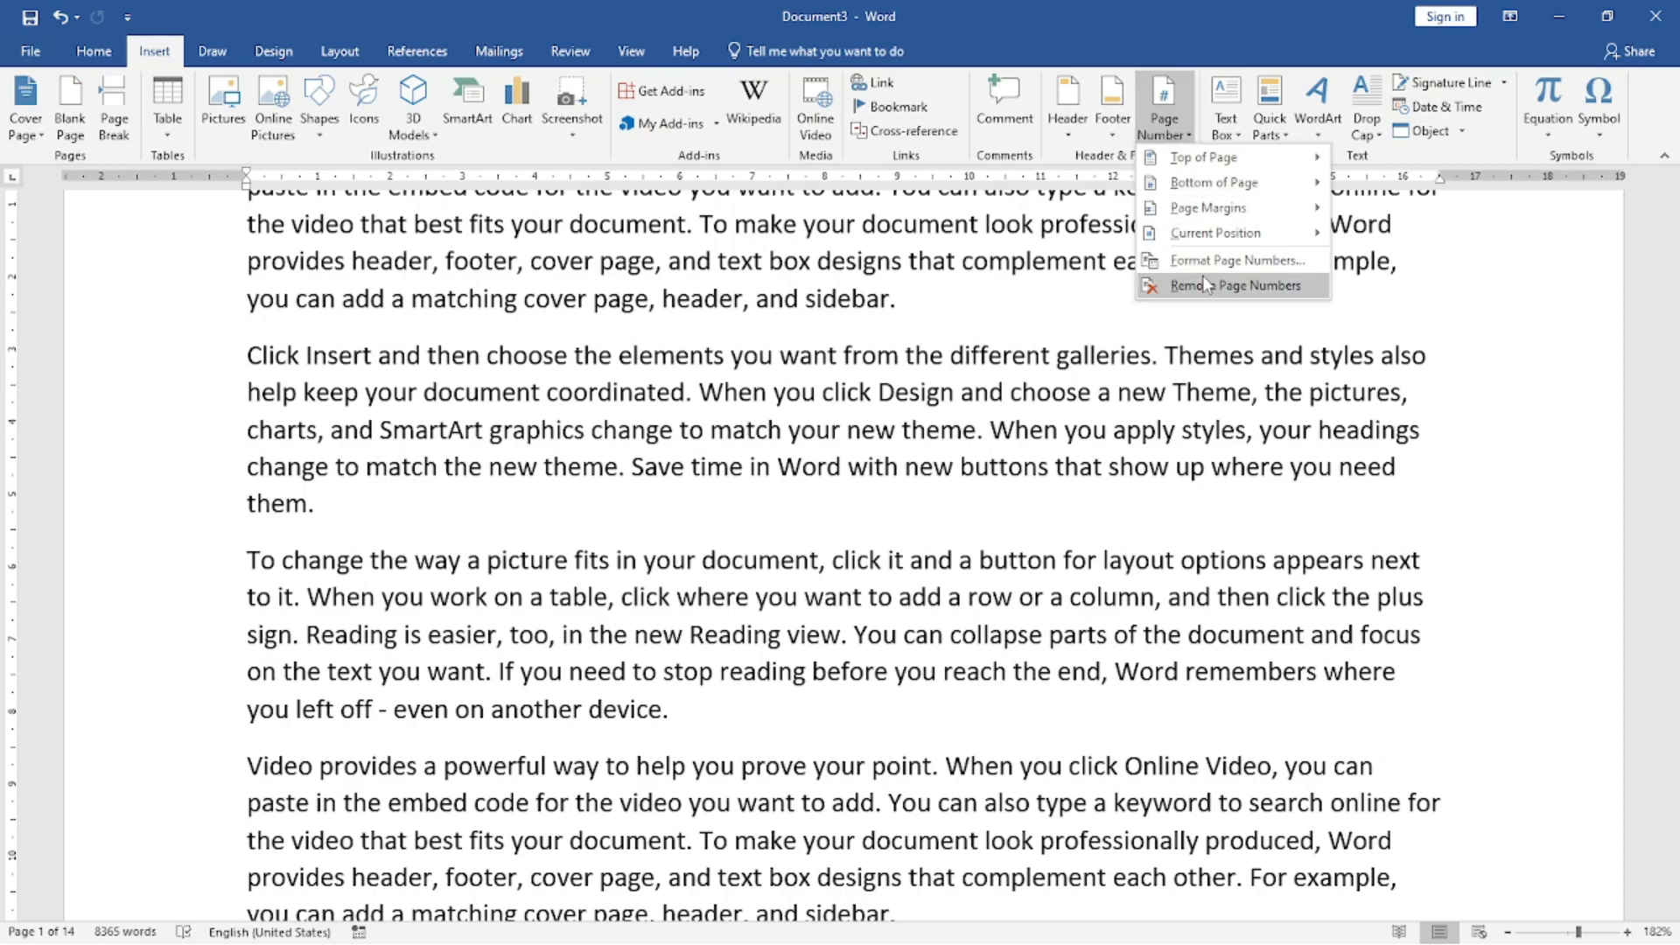
pyautogui.click(739, 573)
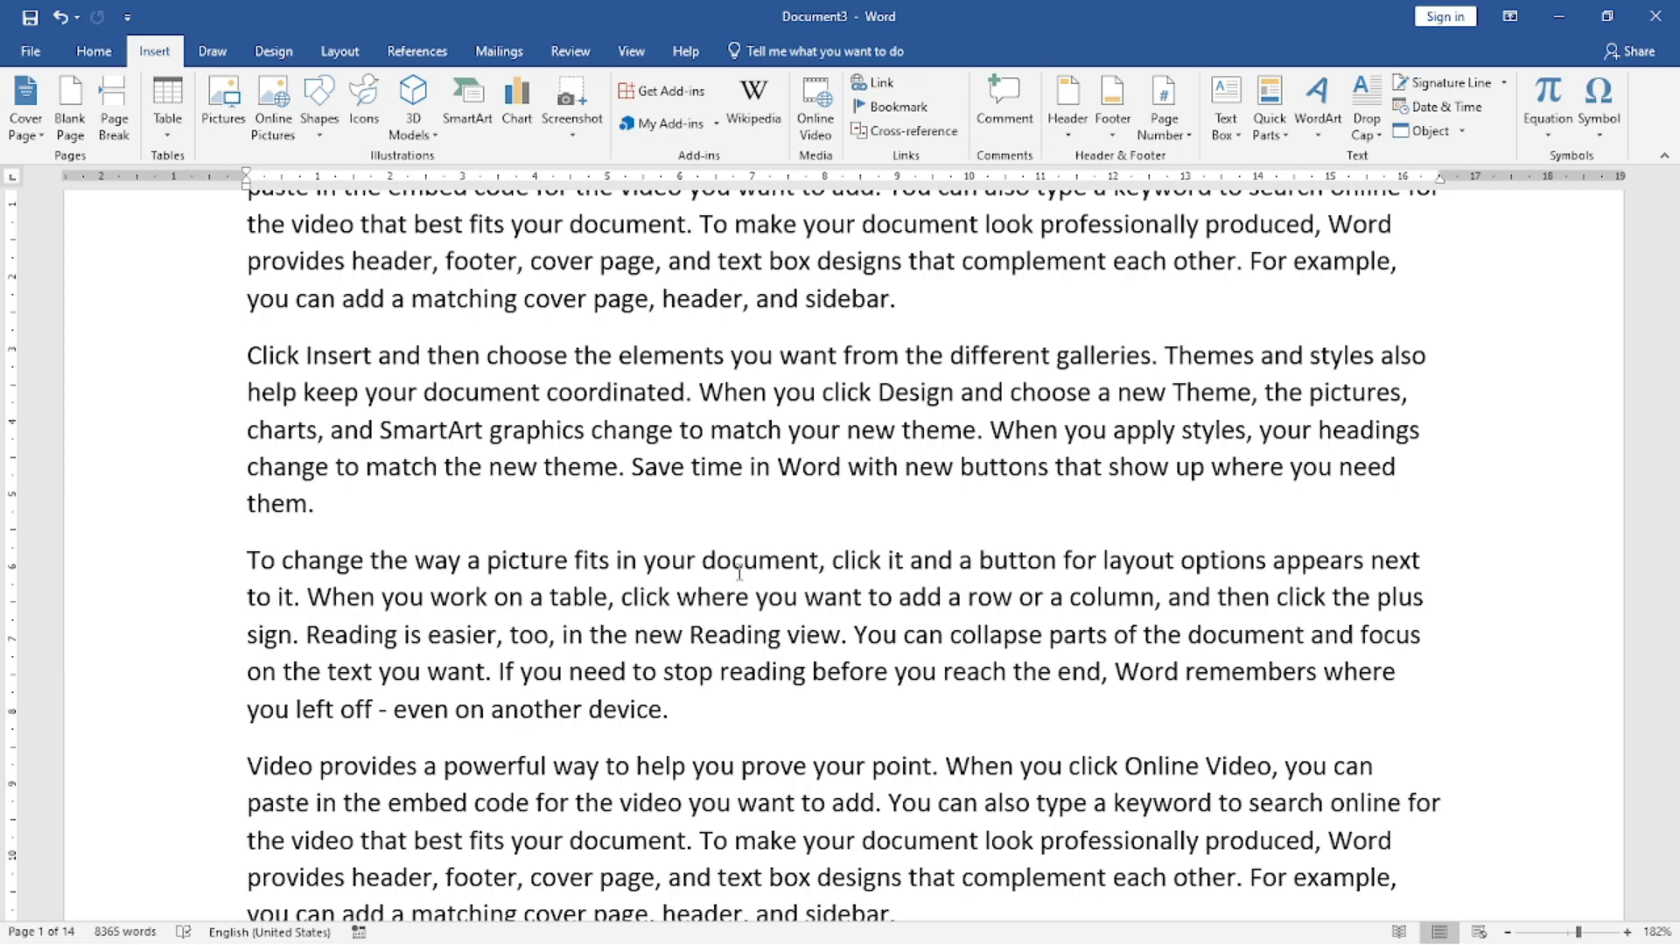
pyautogui.scroll(3, 740, 573)
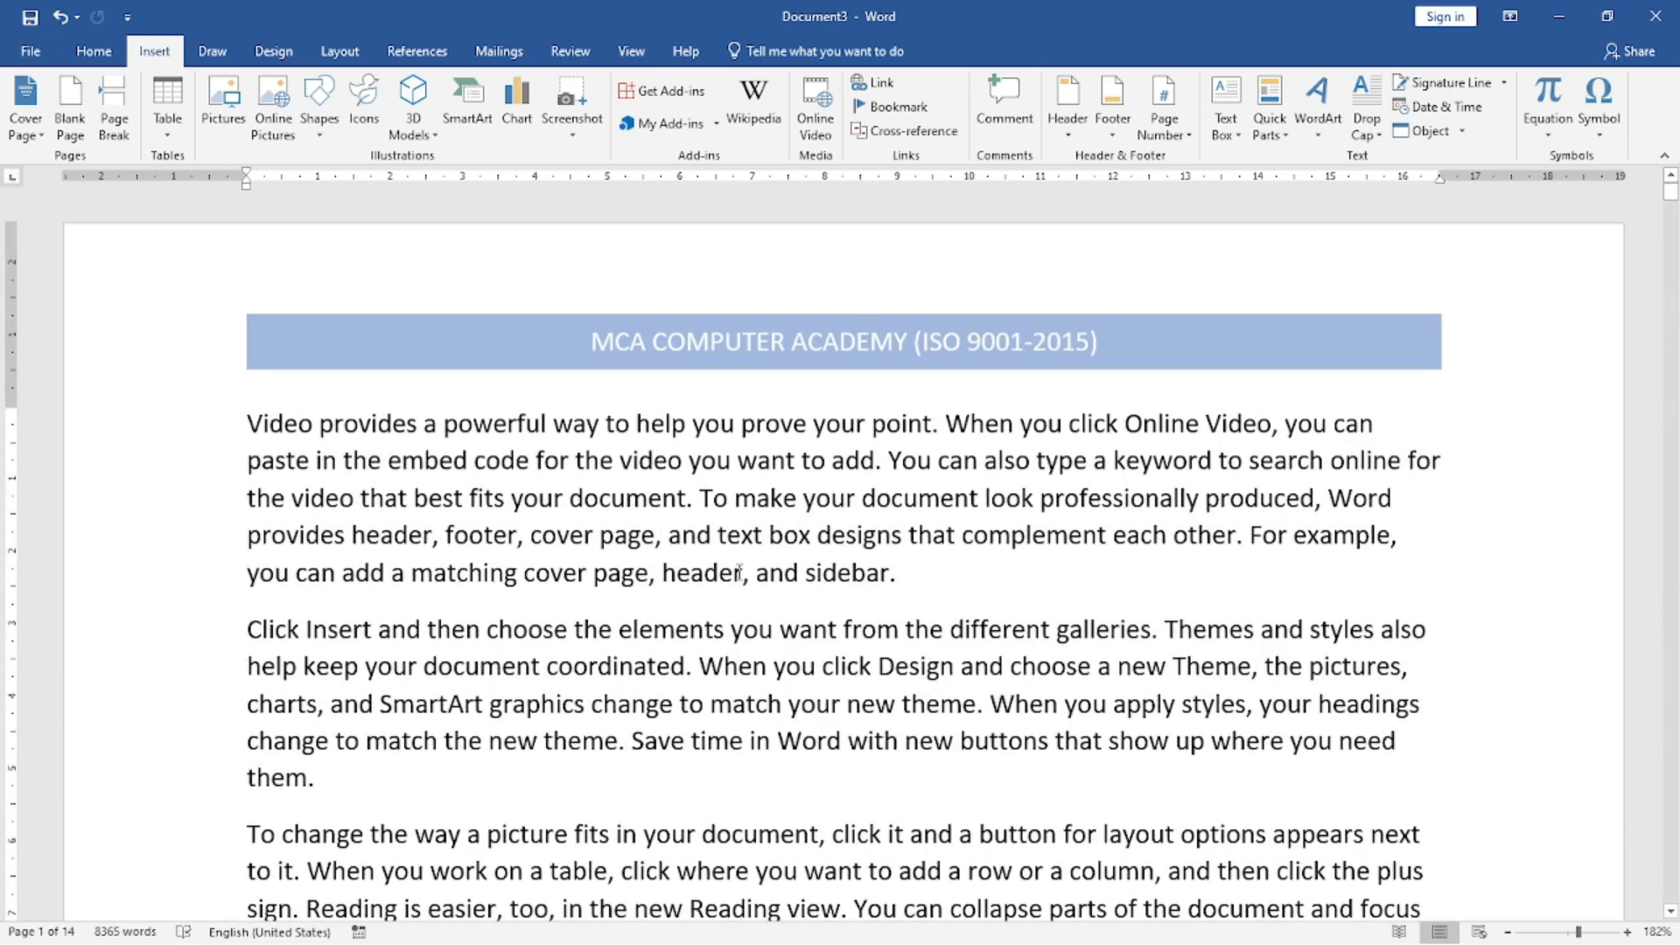
pyautogui.scroll(-10, 1002, 409)
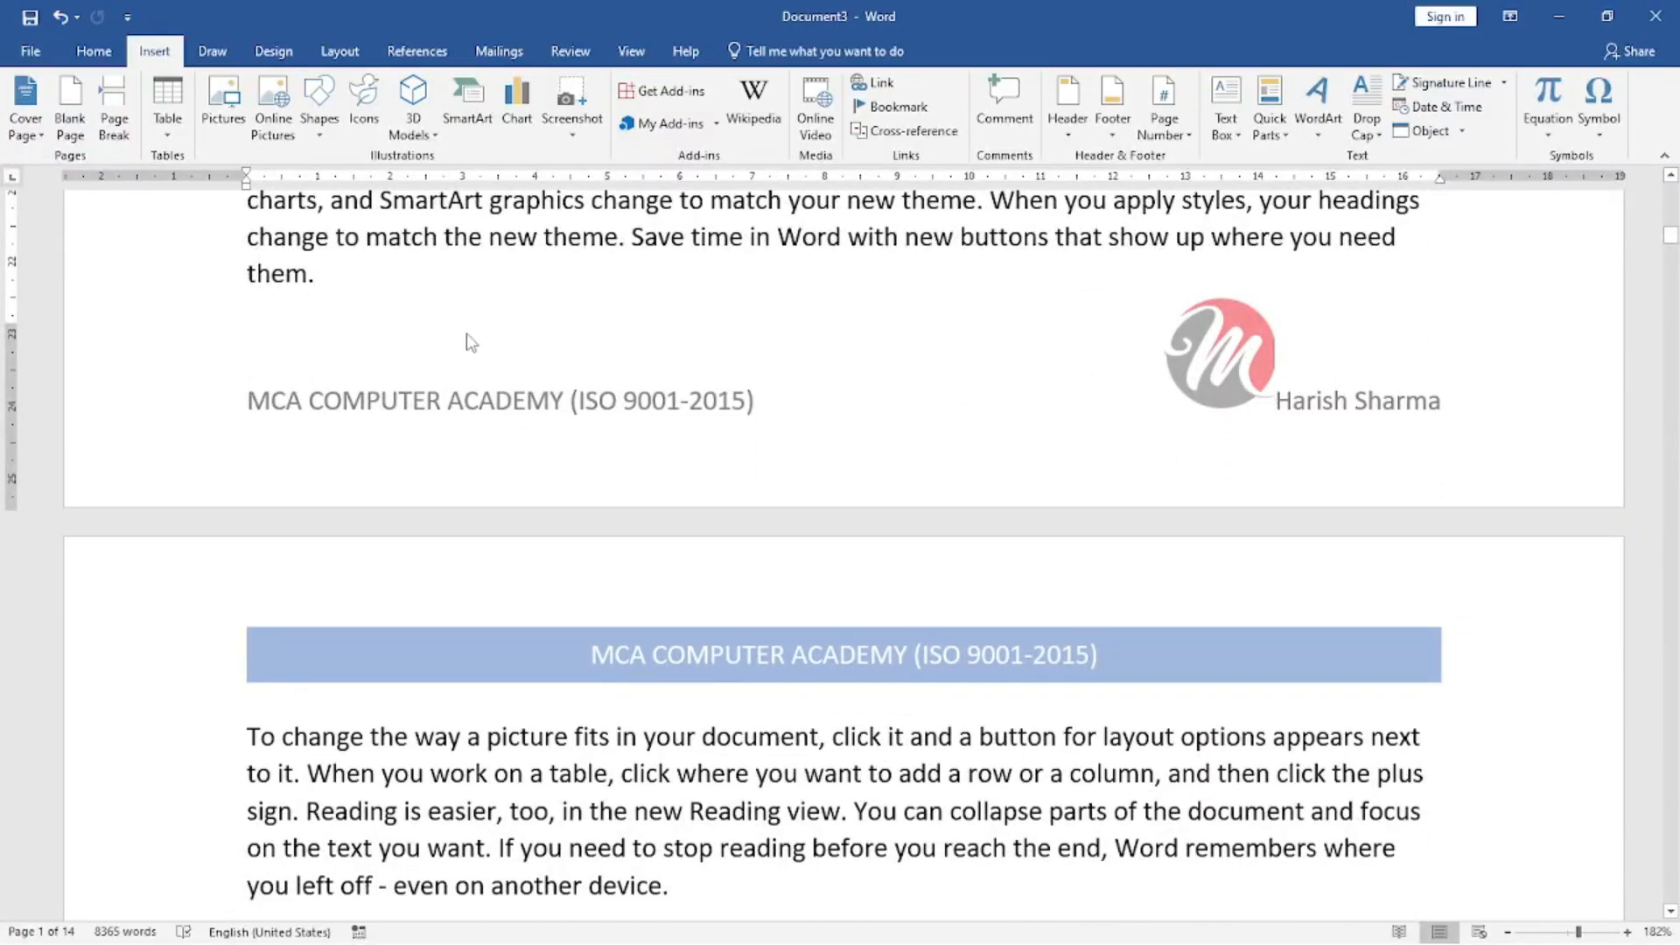
# Delete the footer content and the title banner in the header, and return to the document body.
pyautogui.doubleClick(446, 385)
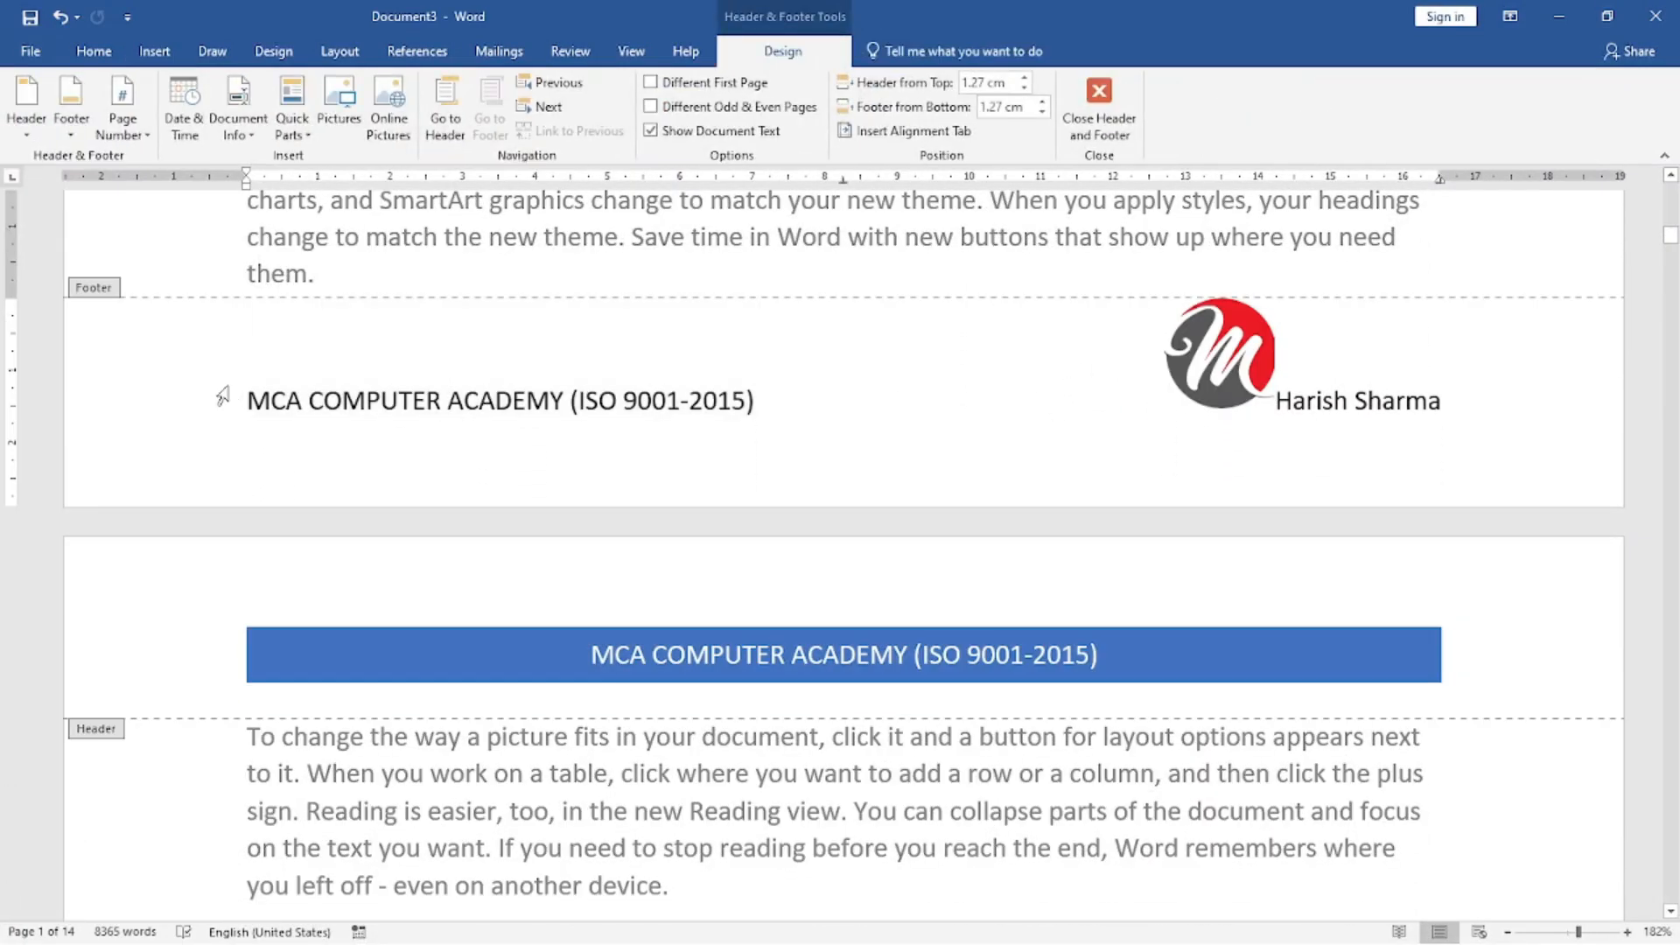
pyautogui.click(223, 395)
pyautogui.press('Delete')
pyautogui.scroll(8, 983, 364)
pyautogui.click(949, 369)
pyautogui.press('Delete')
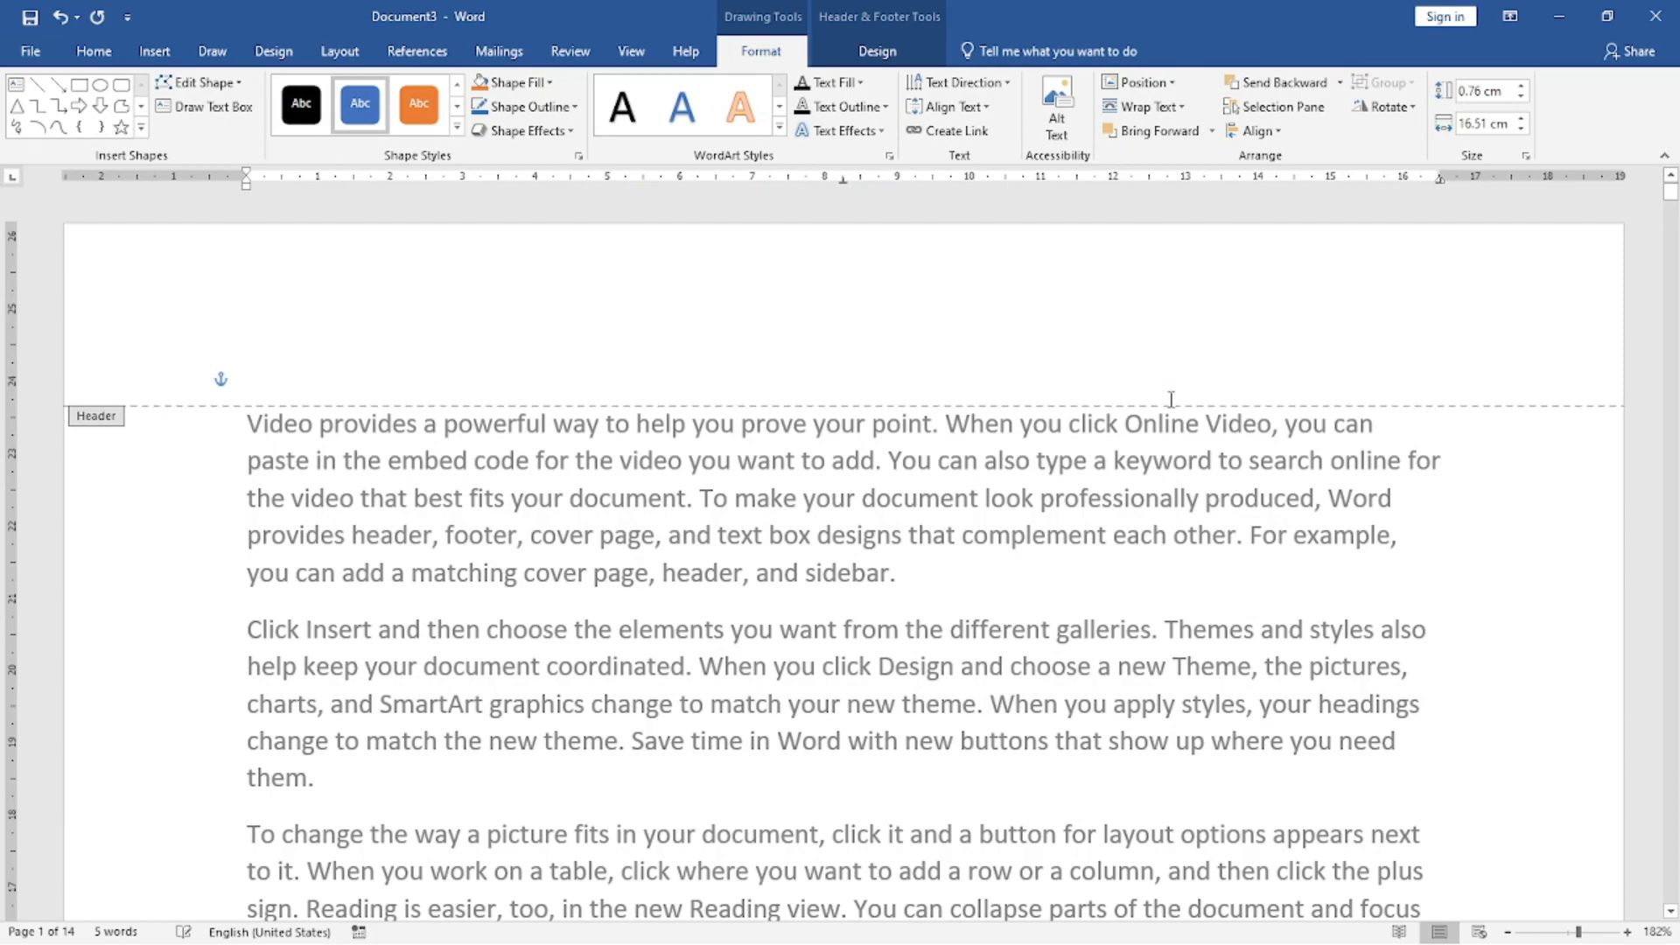
pyautogui.doubleClick(949, 534)
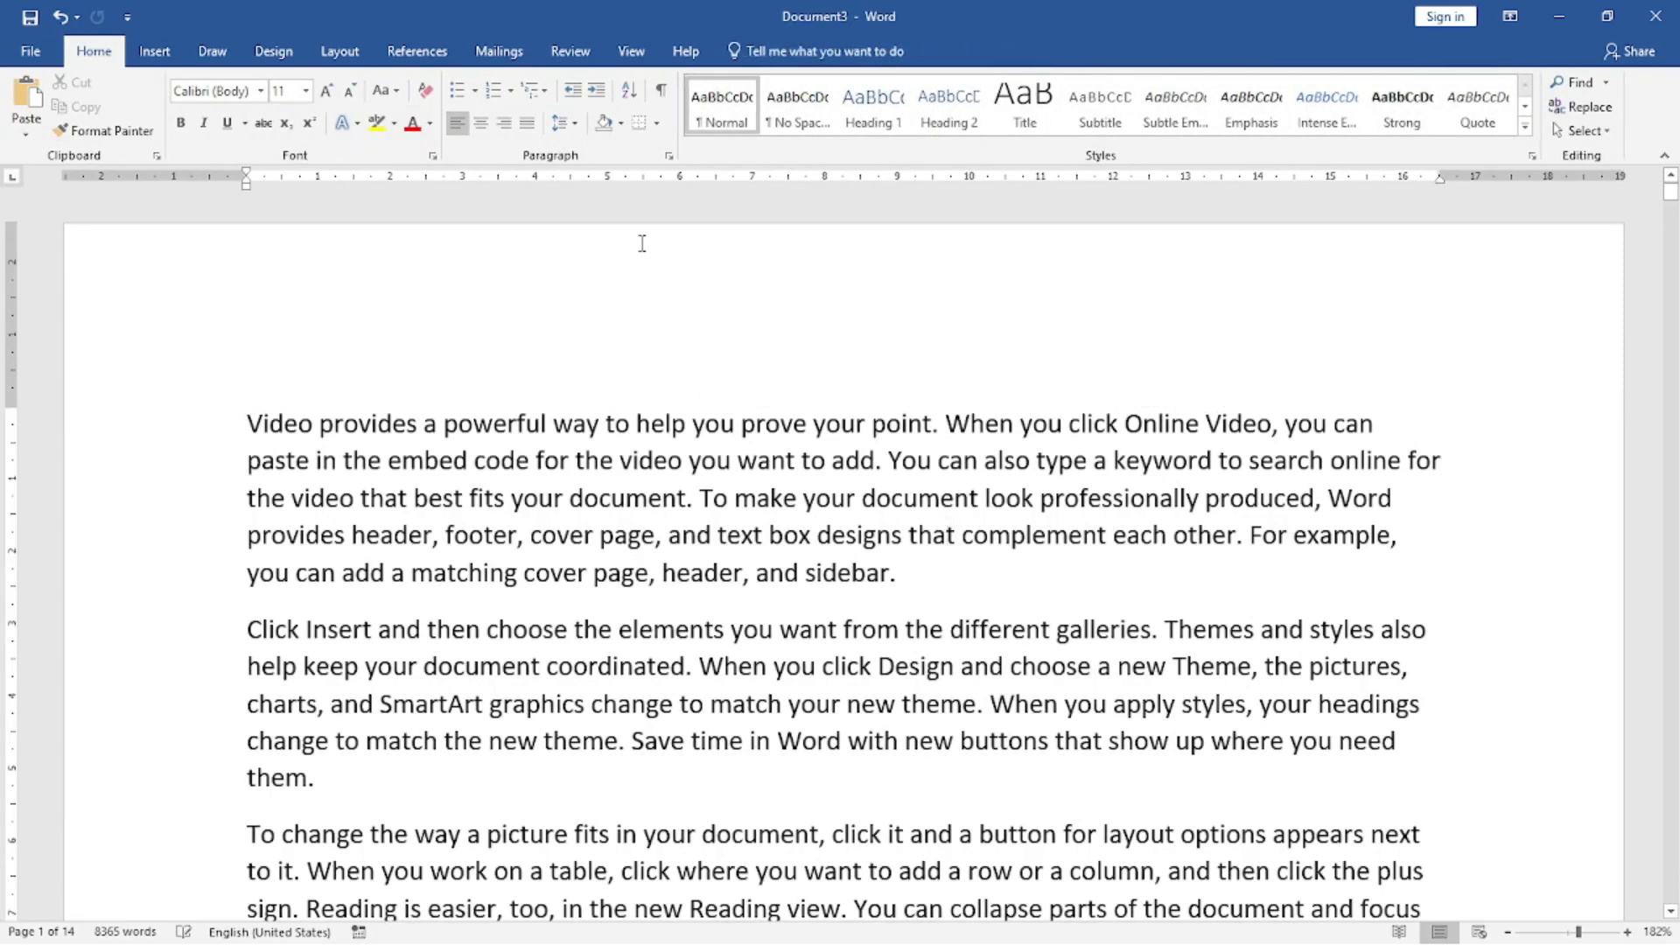
# Set the page number format to "- 1 -, - 2 -, - 3 -, ..." and start the numbering at 51.
pyautogui.click(154, 51)
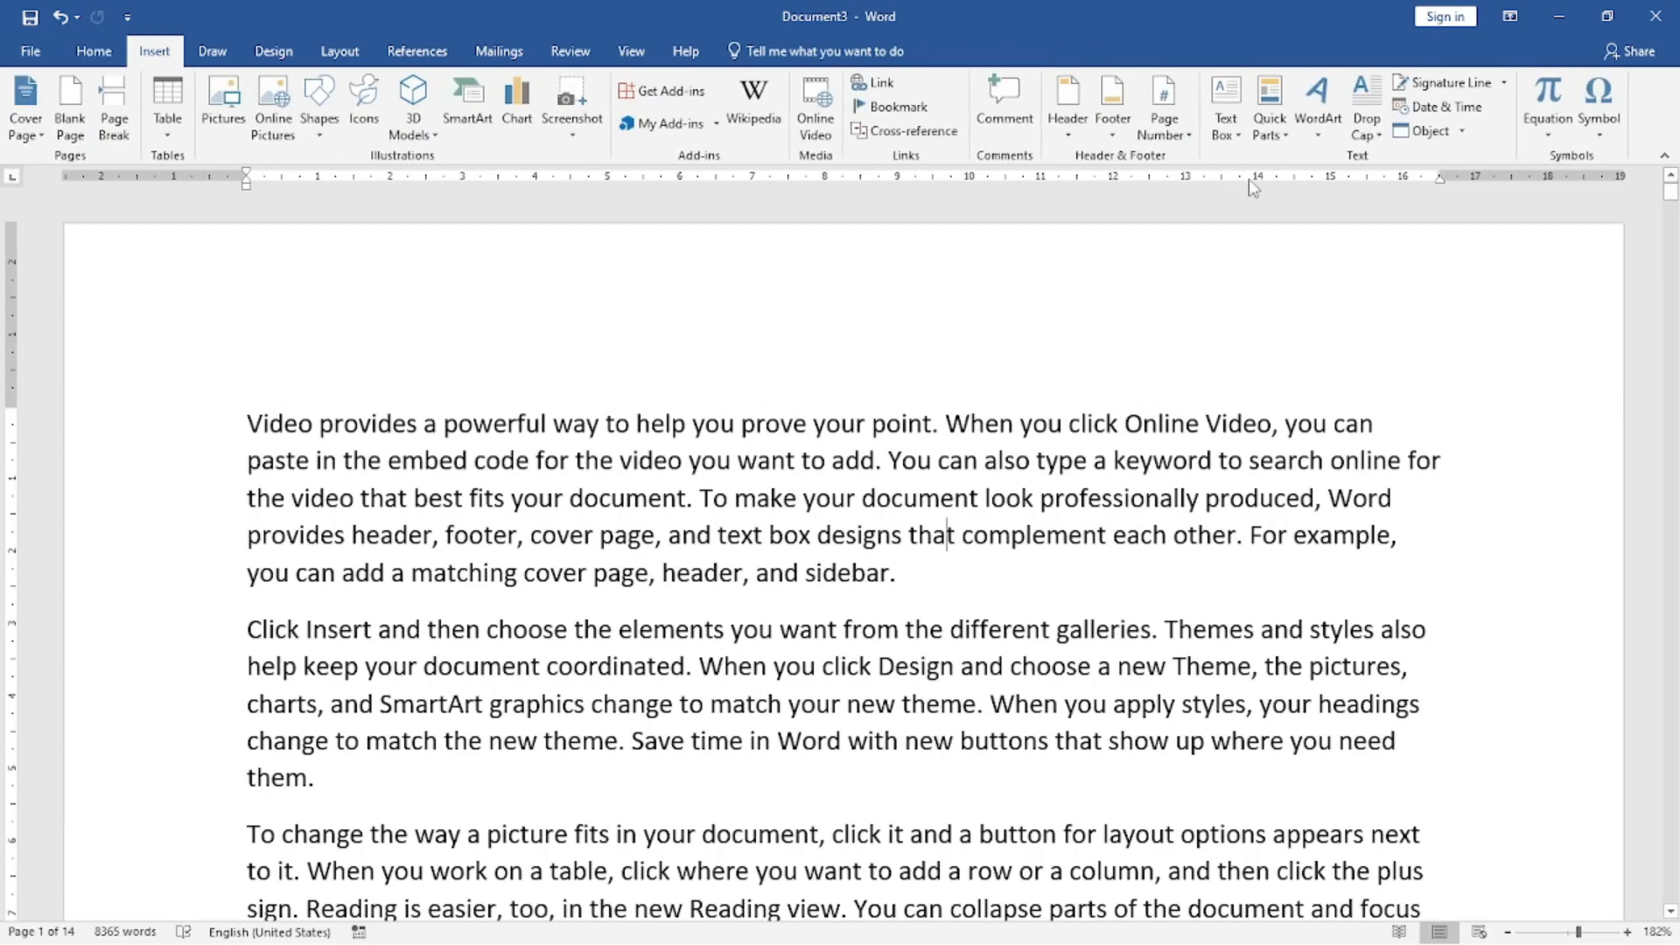
pyautogui.click(1172, 131)
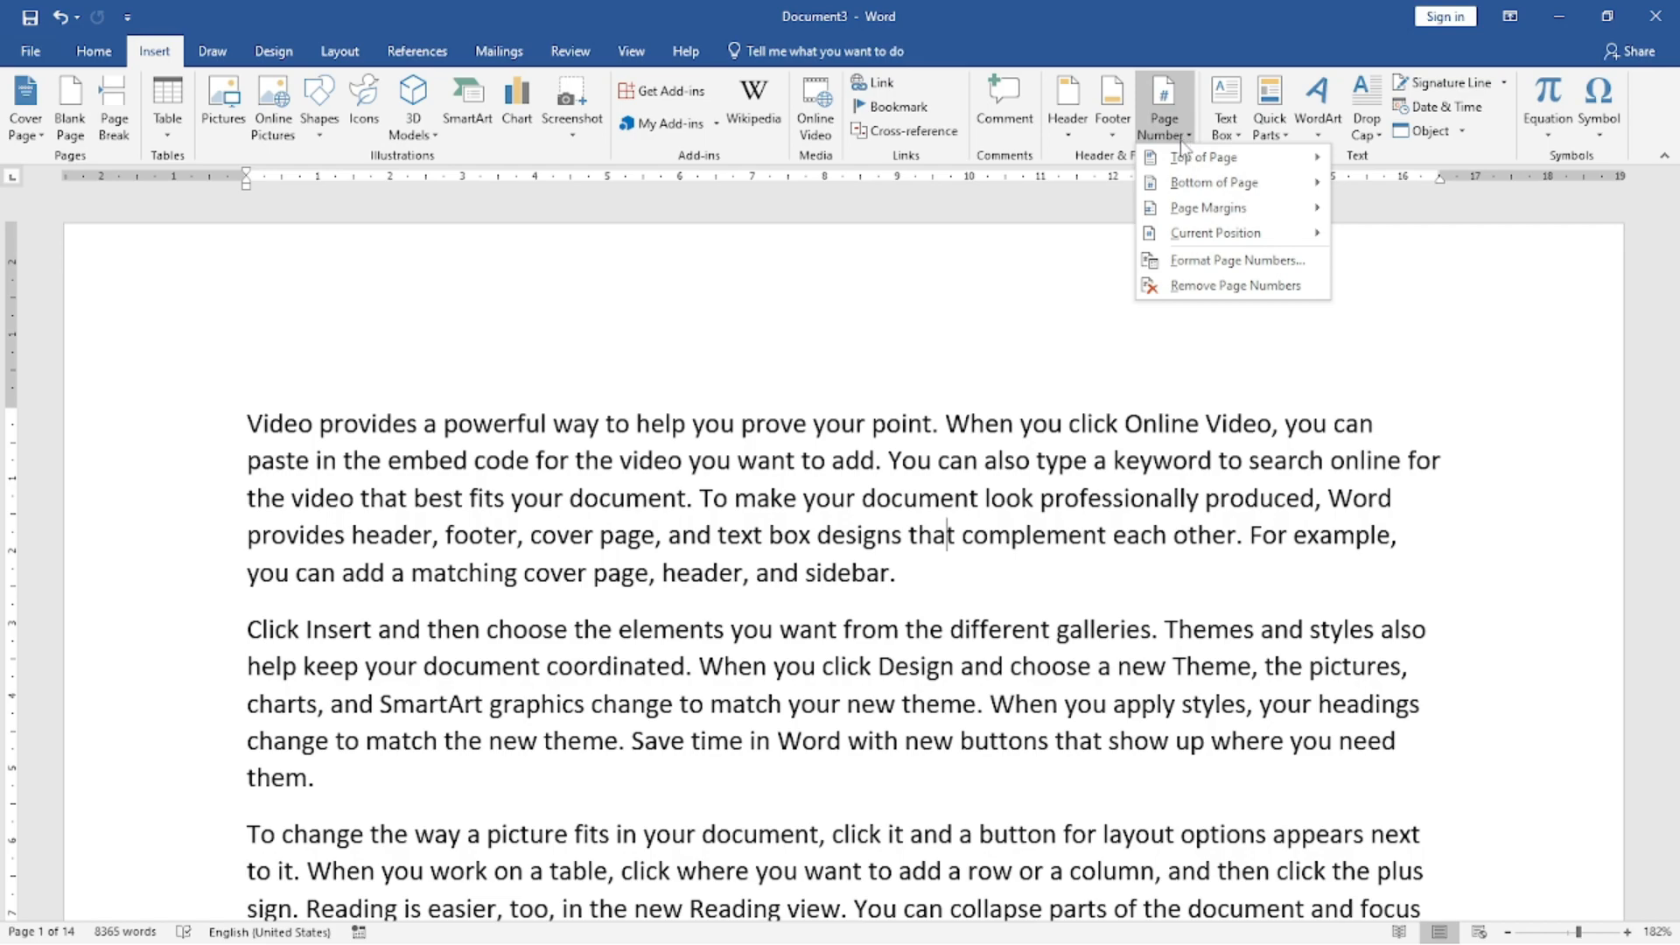
pyautogui.click(1202, 266)
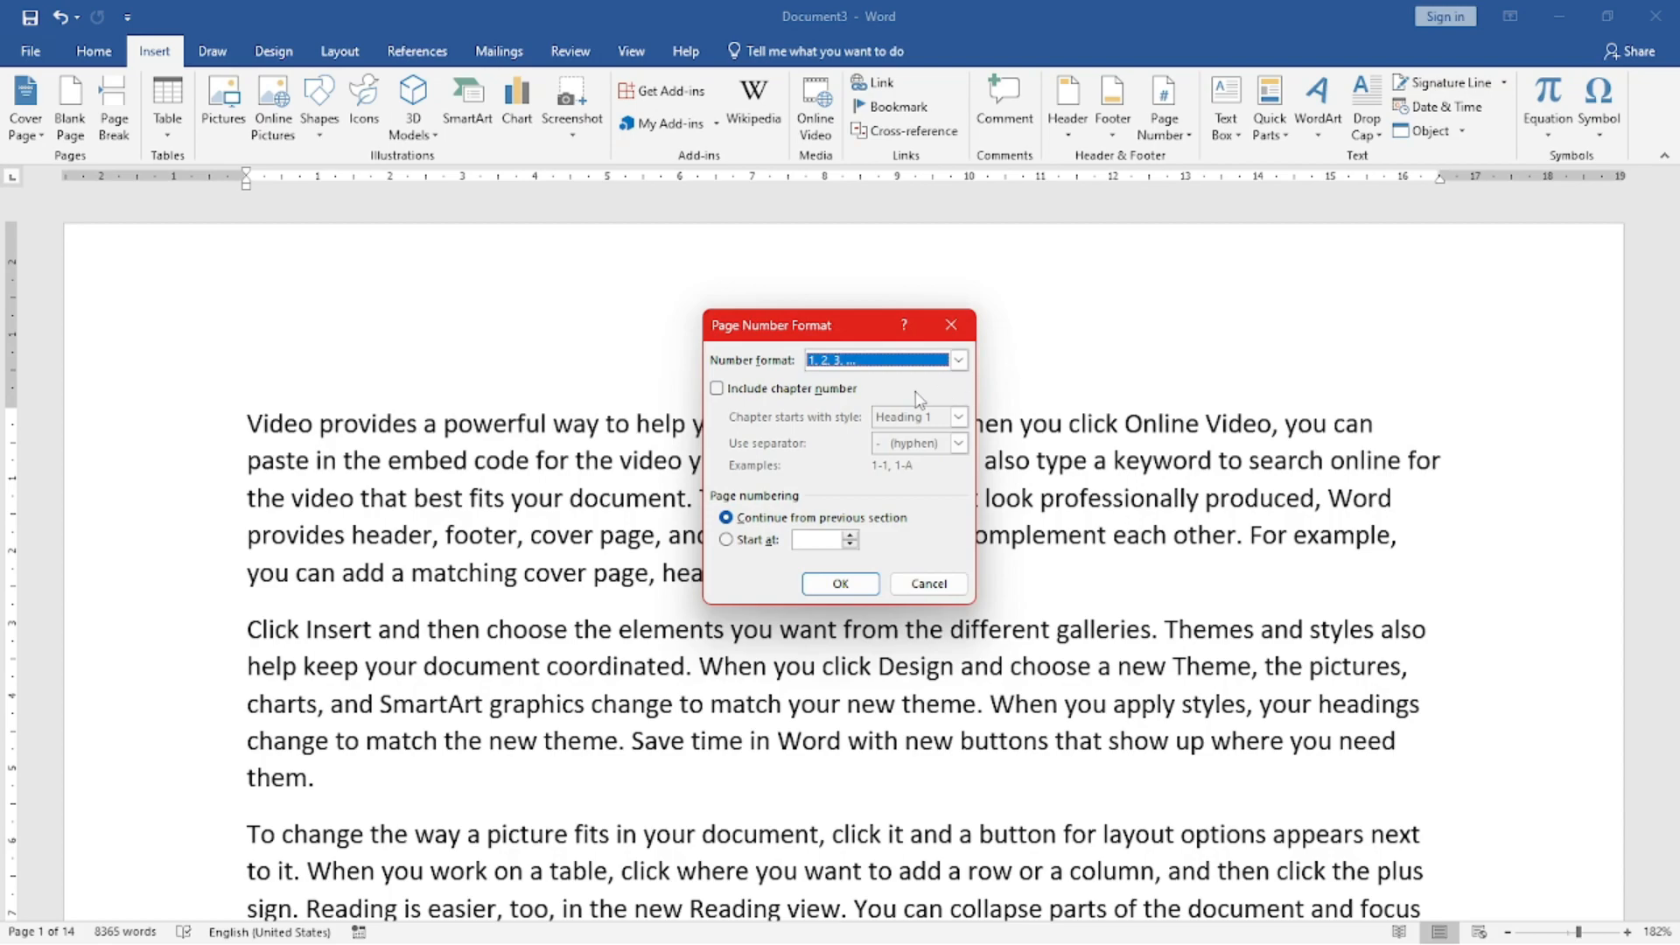
pyautogui.click(898, 361)
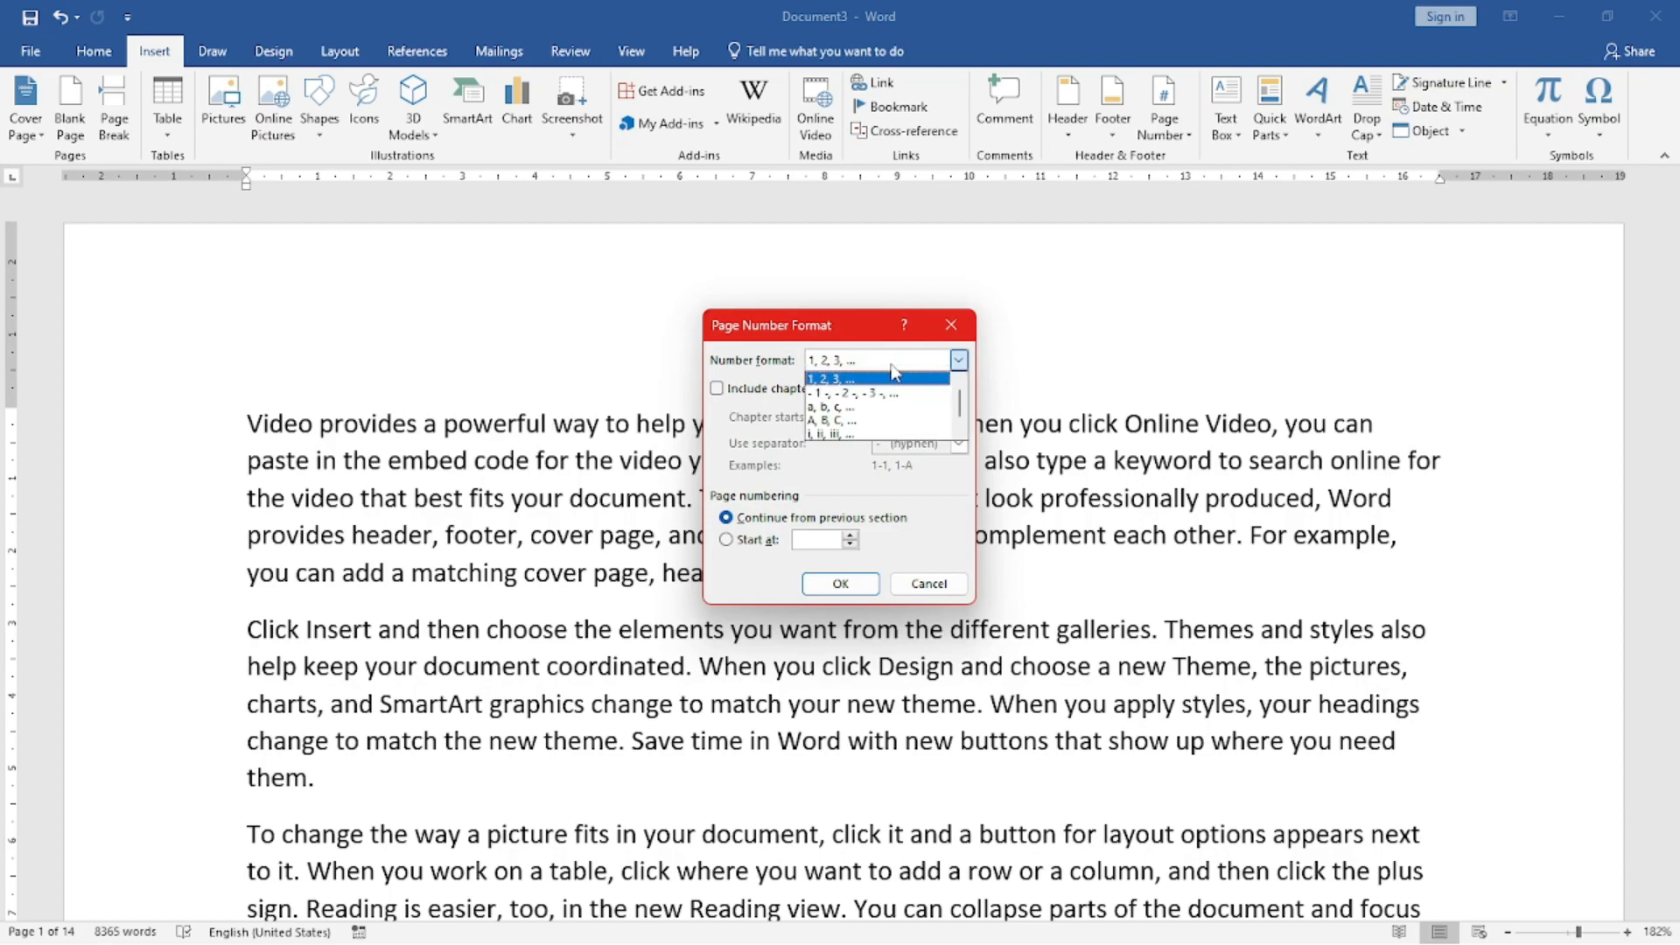
pyautogui.click(855, 392)
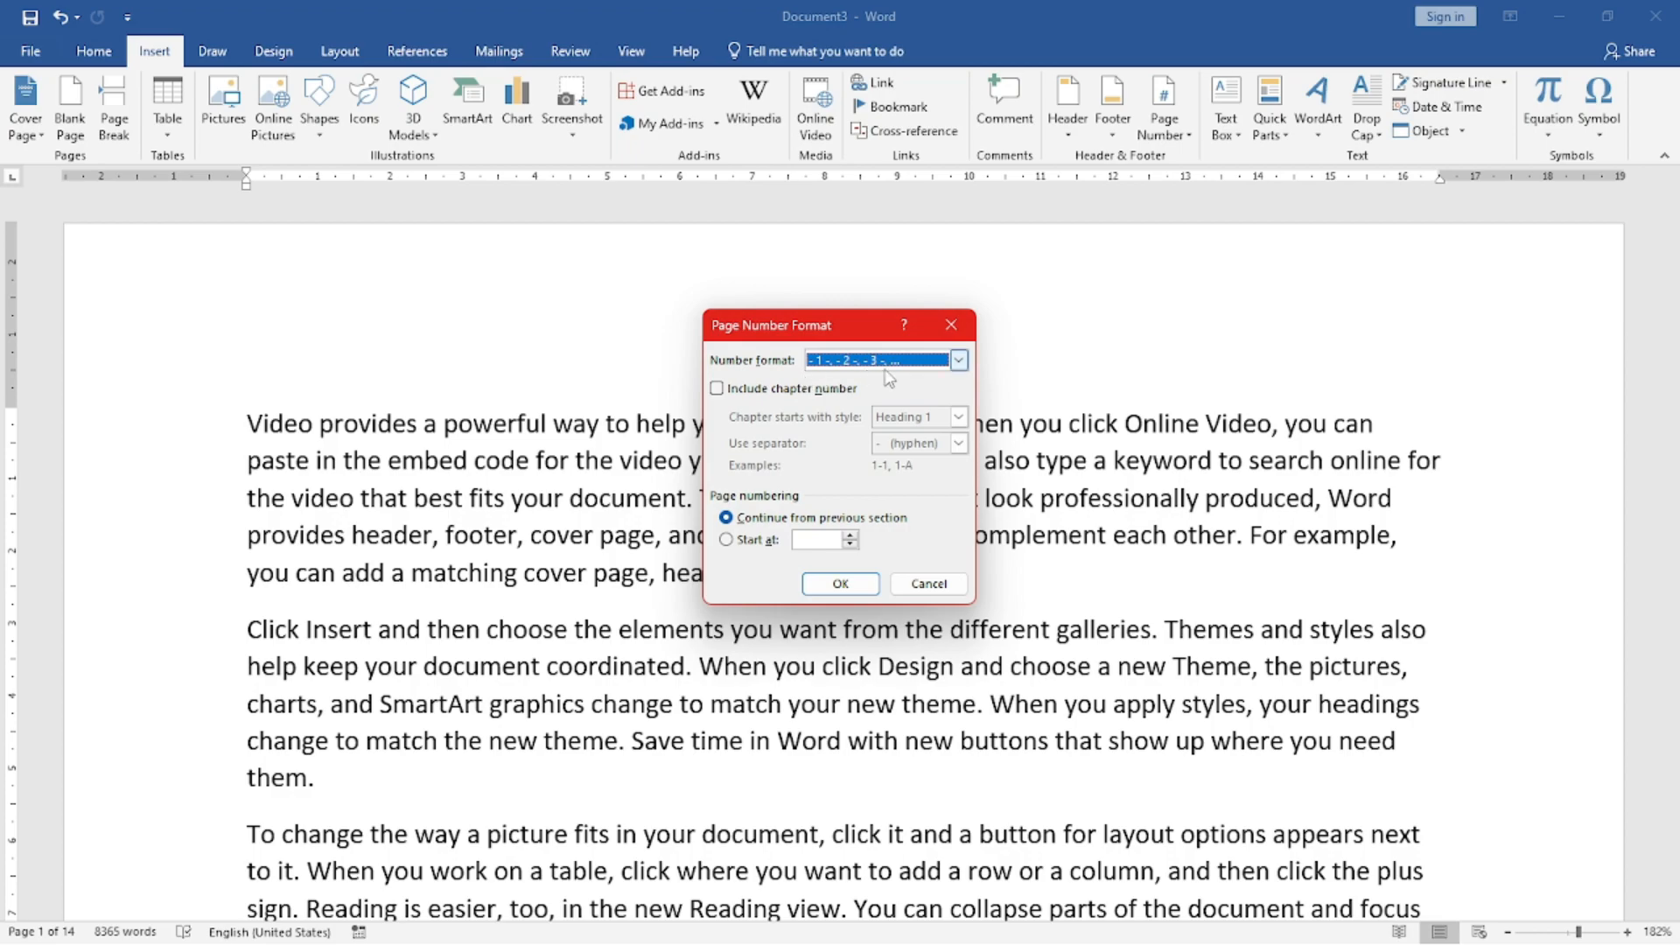
pyautogui.click(726, 540)
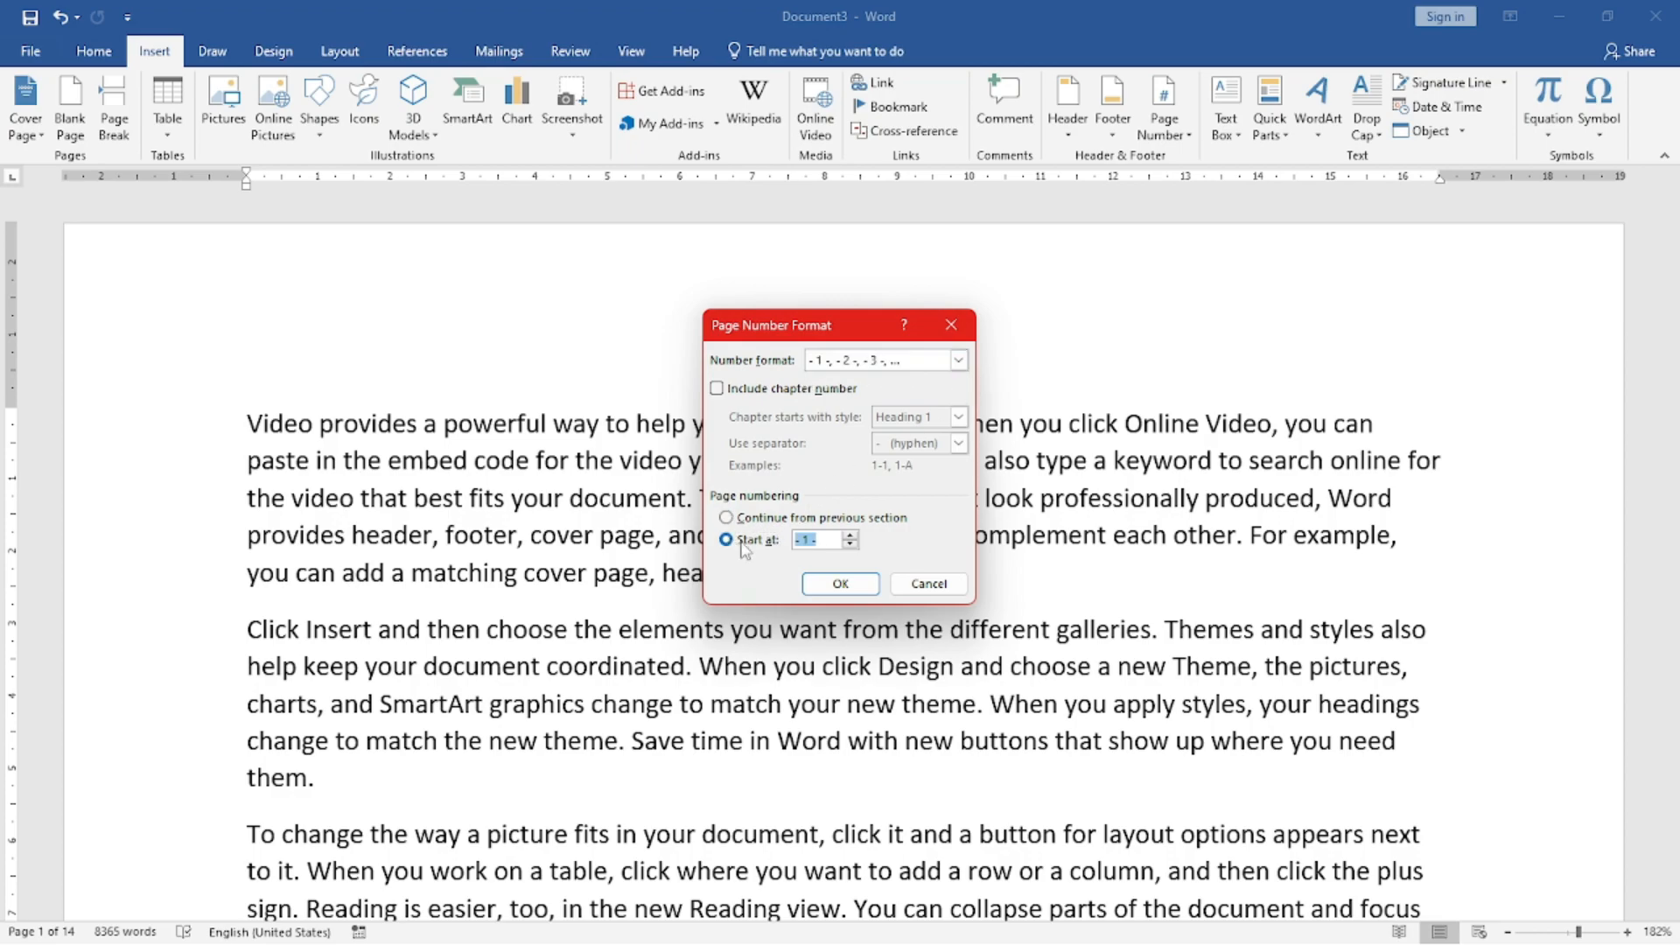
pyautogui.click(837, 540)
pyautogui.click(818, 583)
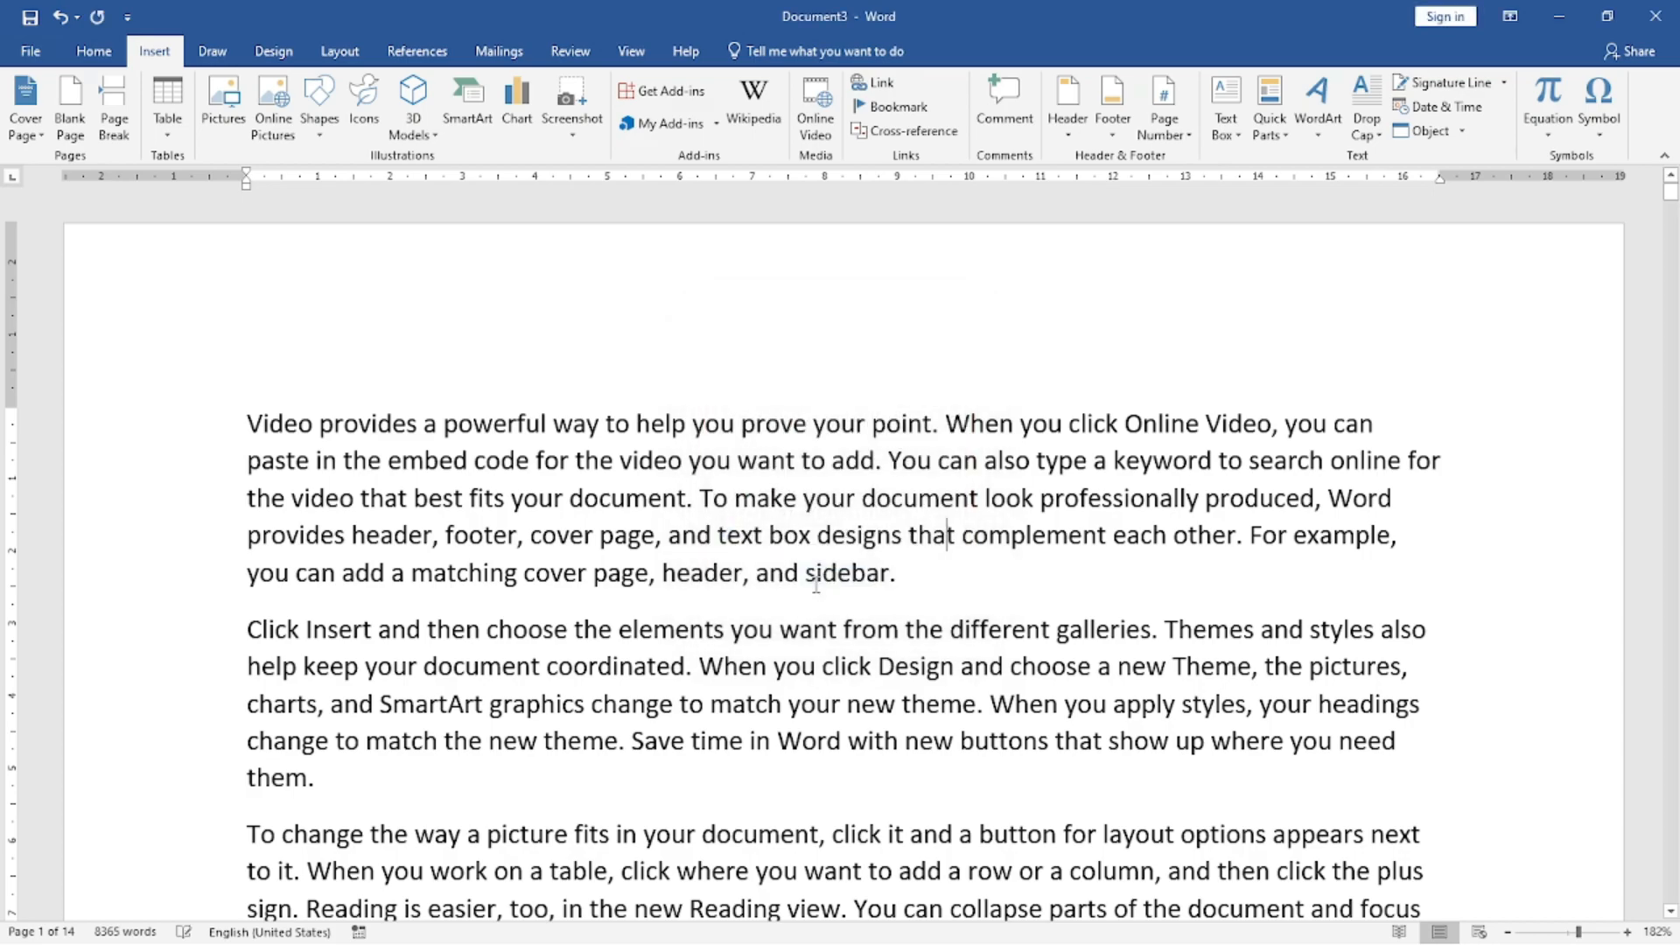
# Check the end of the first page and its print preview for page numbers, and return to the document.
pyautogui.scroll(-13, 1114, 446)
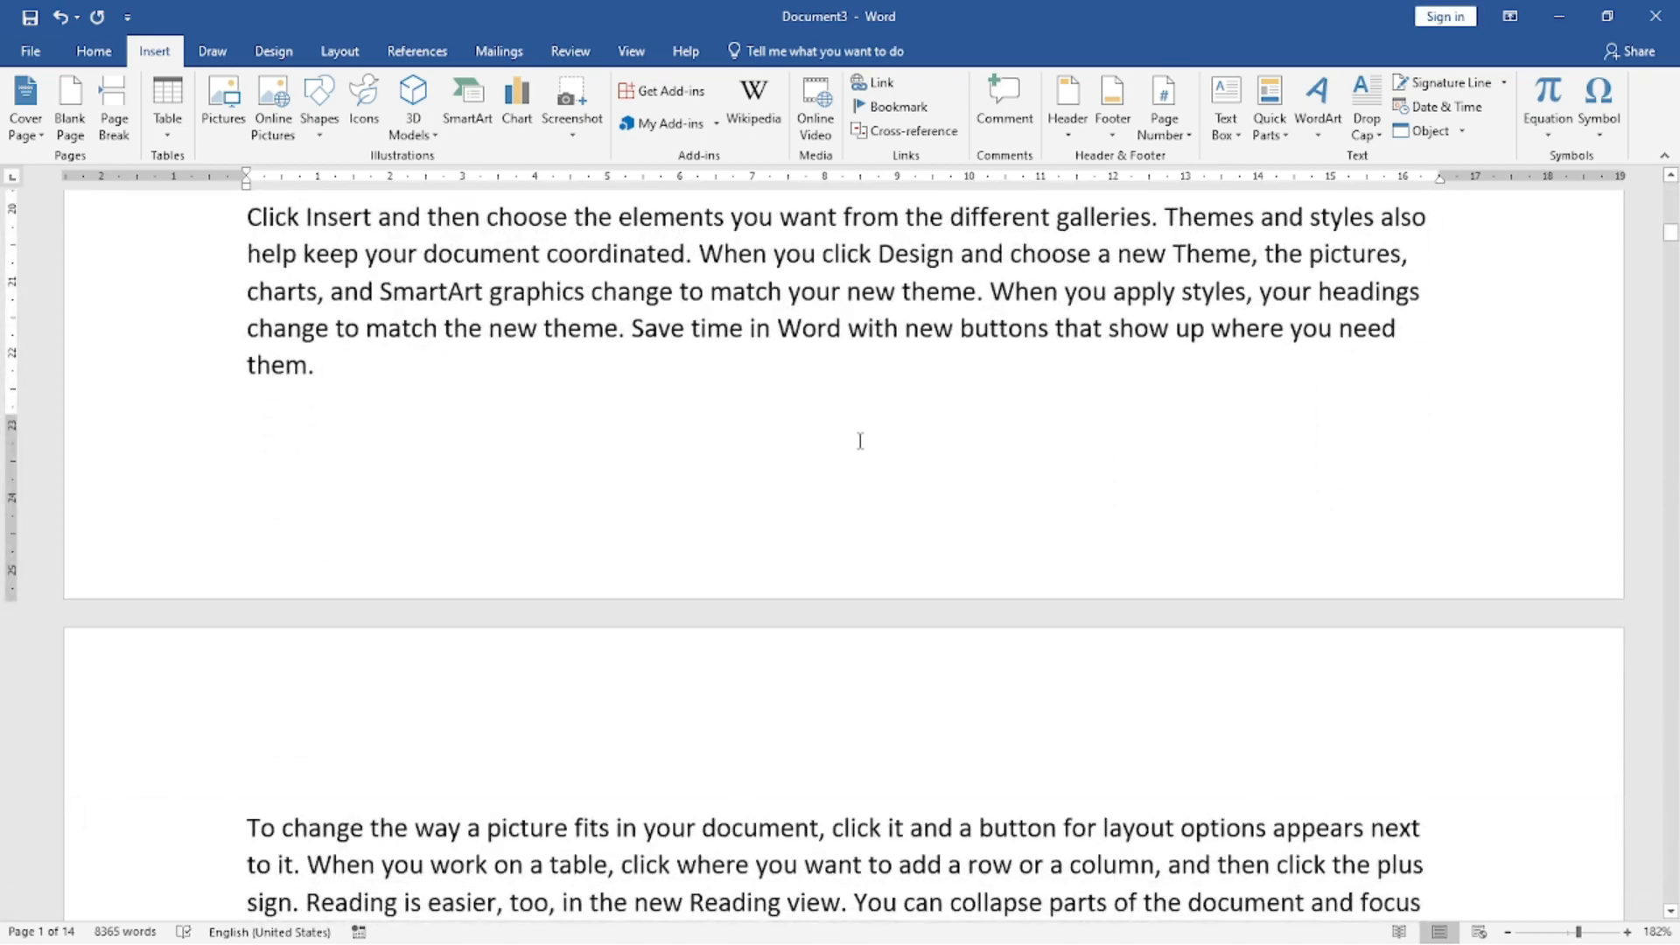
pyautogui.hotkey('ctrl', 'p')
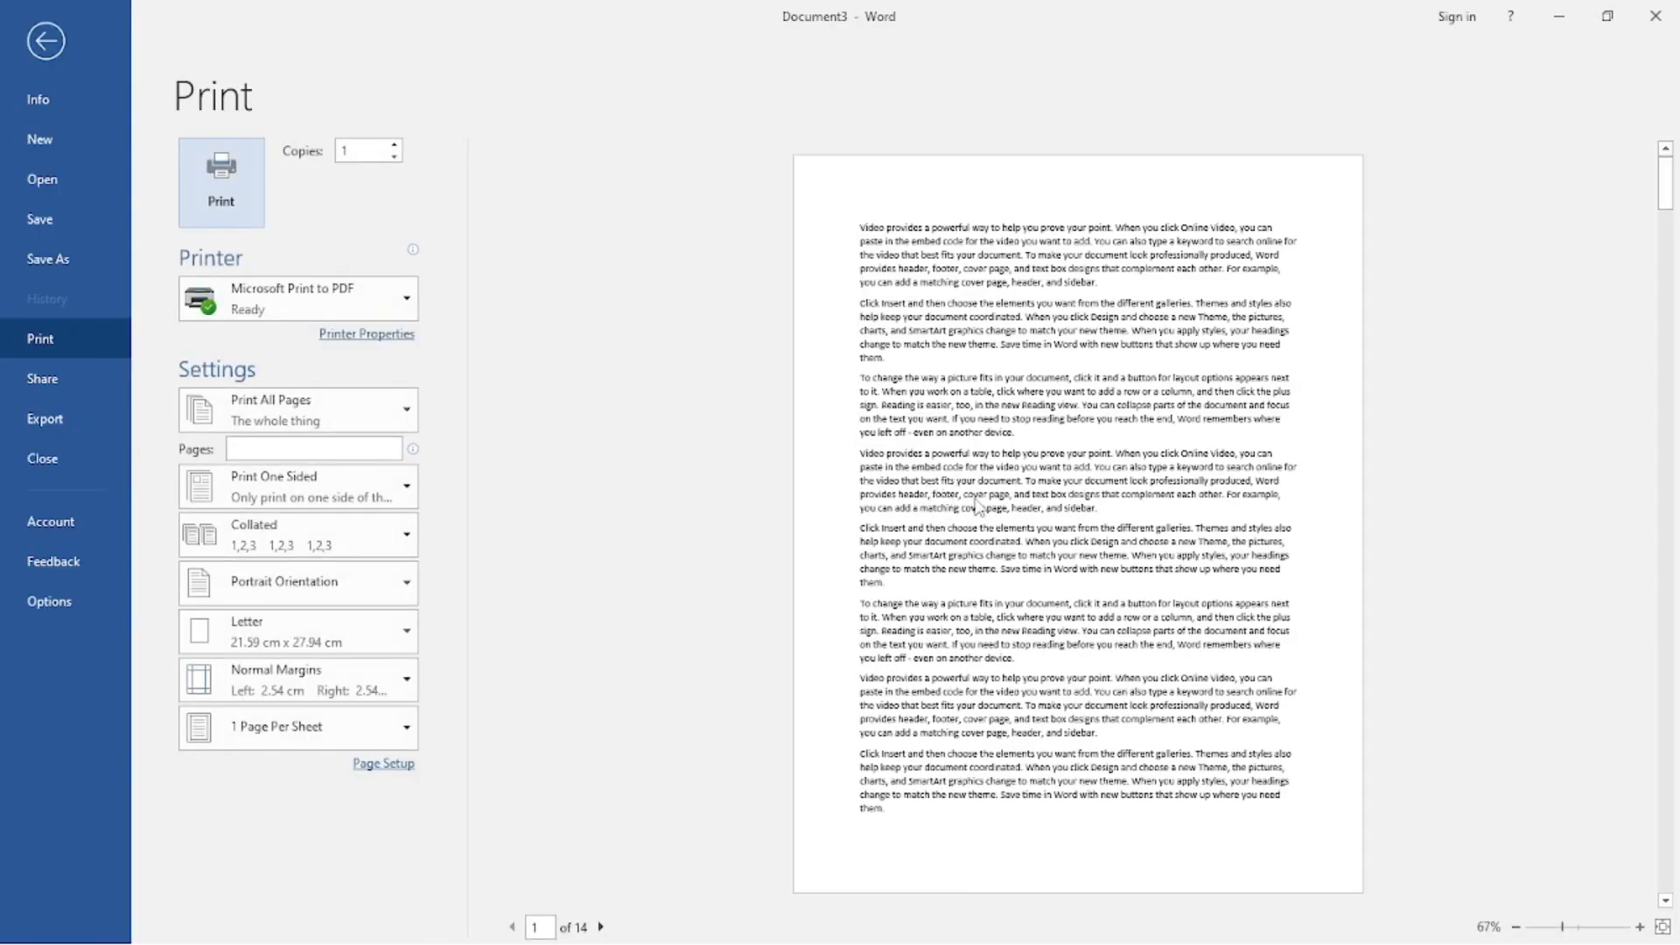
pyautogui.press('Escape')
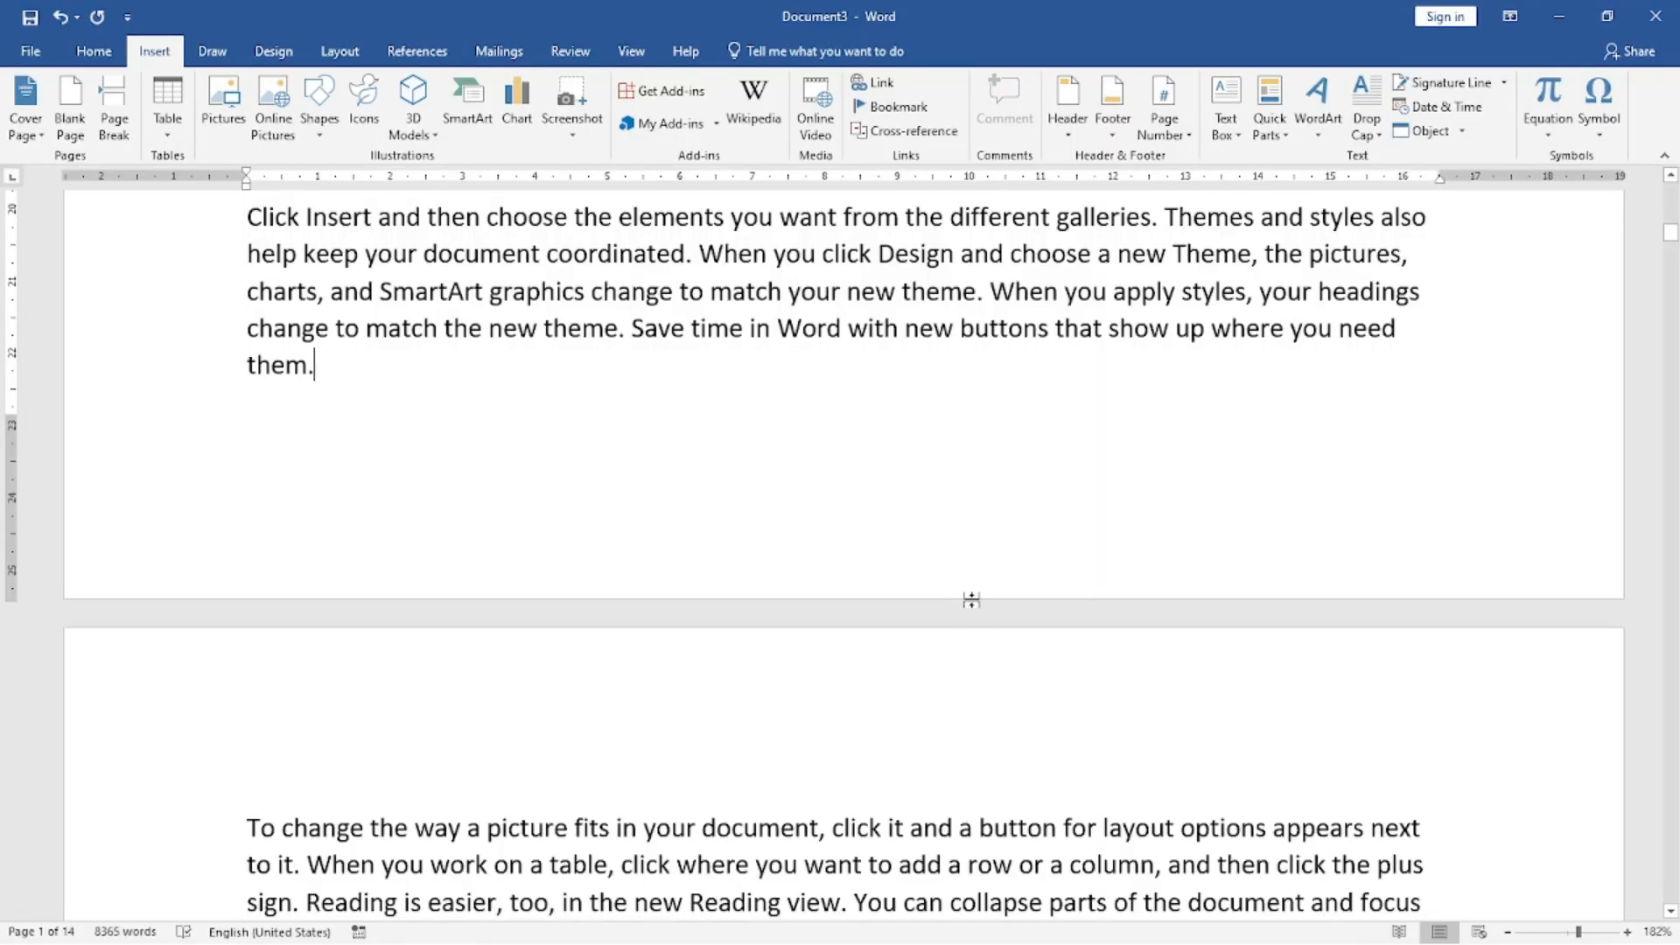
# Re-enter 51 as the starting page number in the page number format settings.
pyautogui.click(1168, 109)
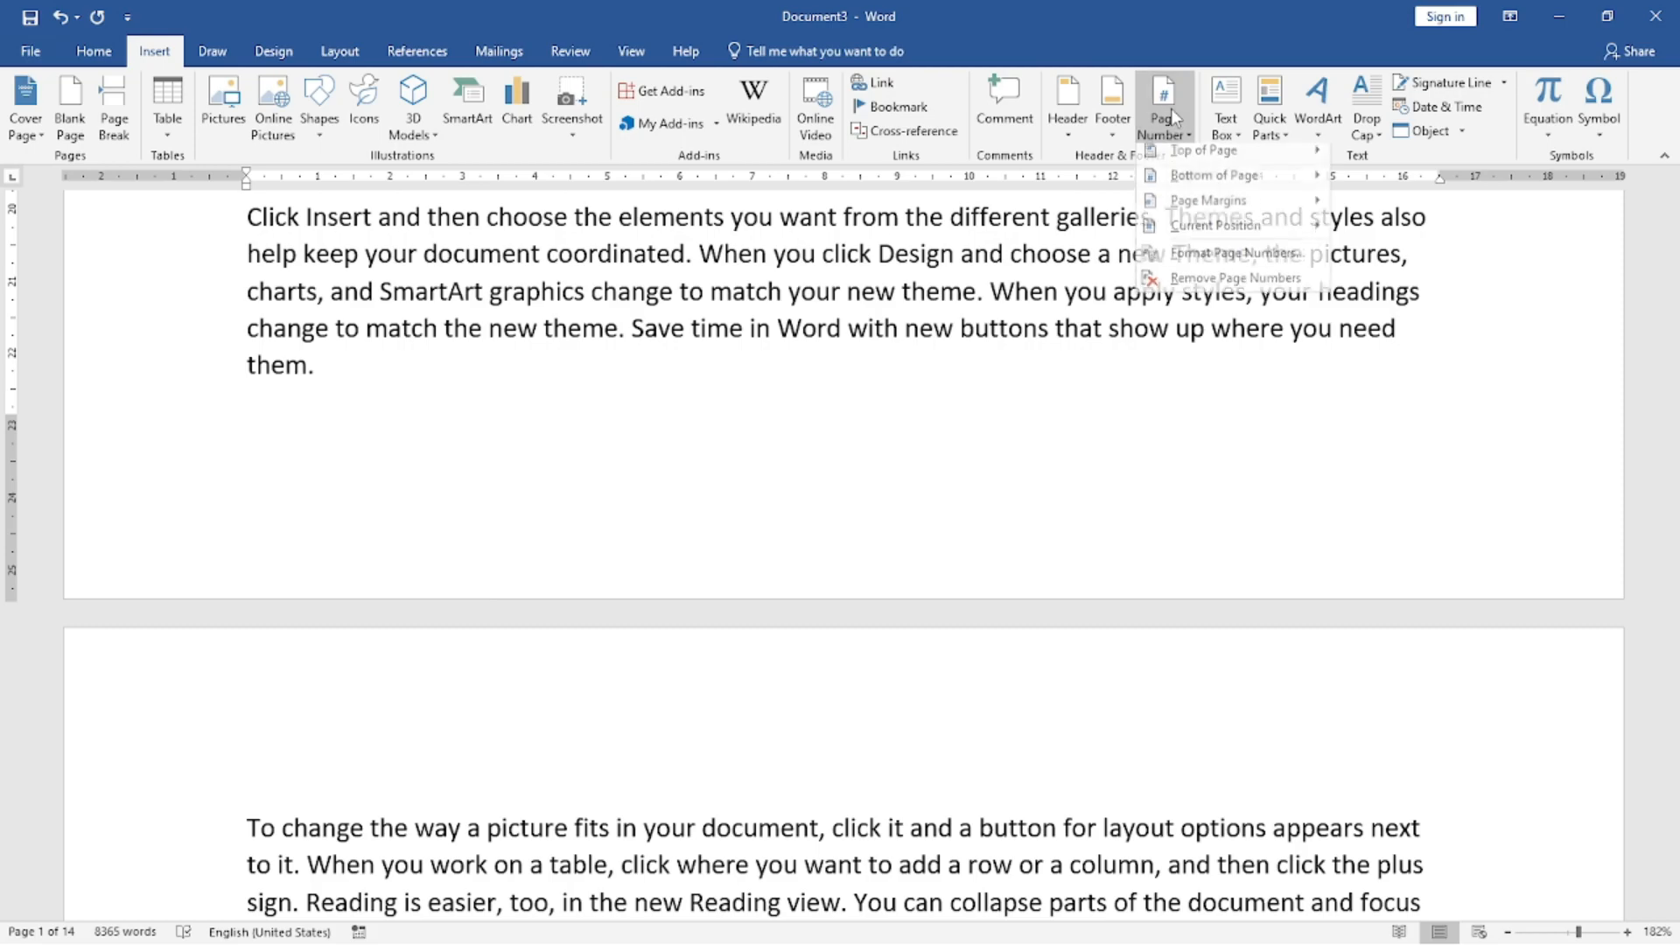
pyautogui.click(1208, 261)
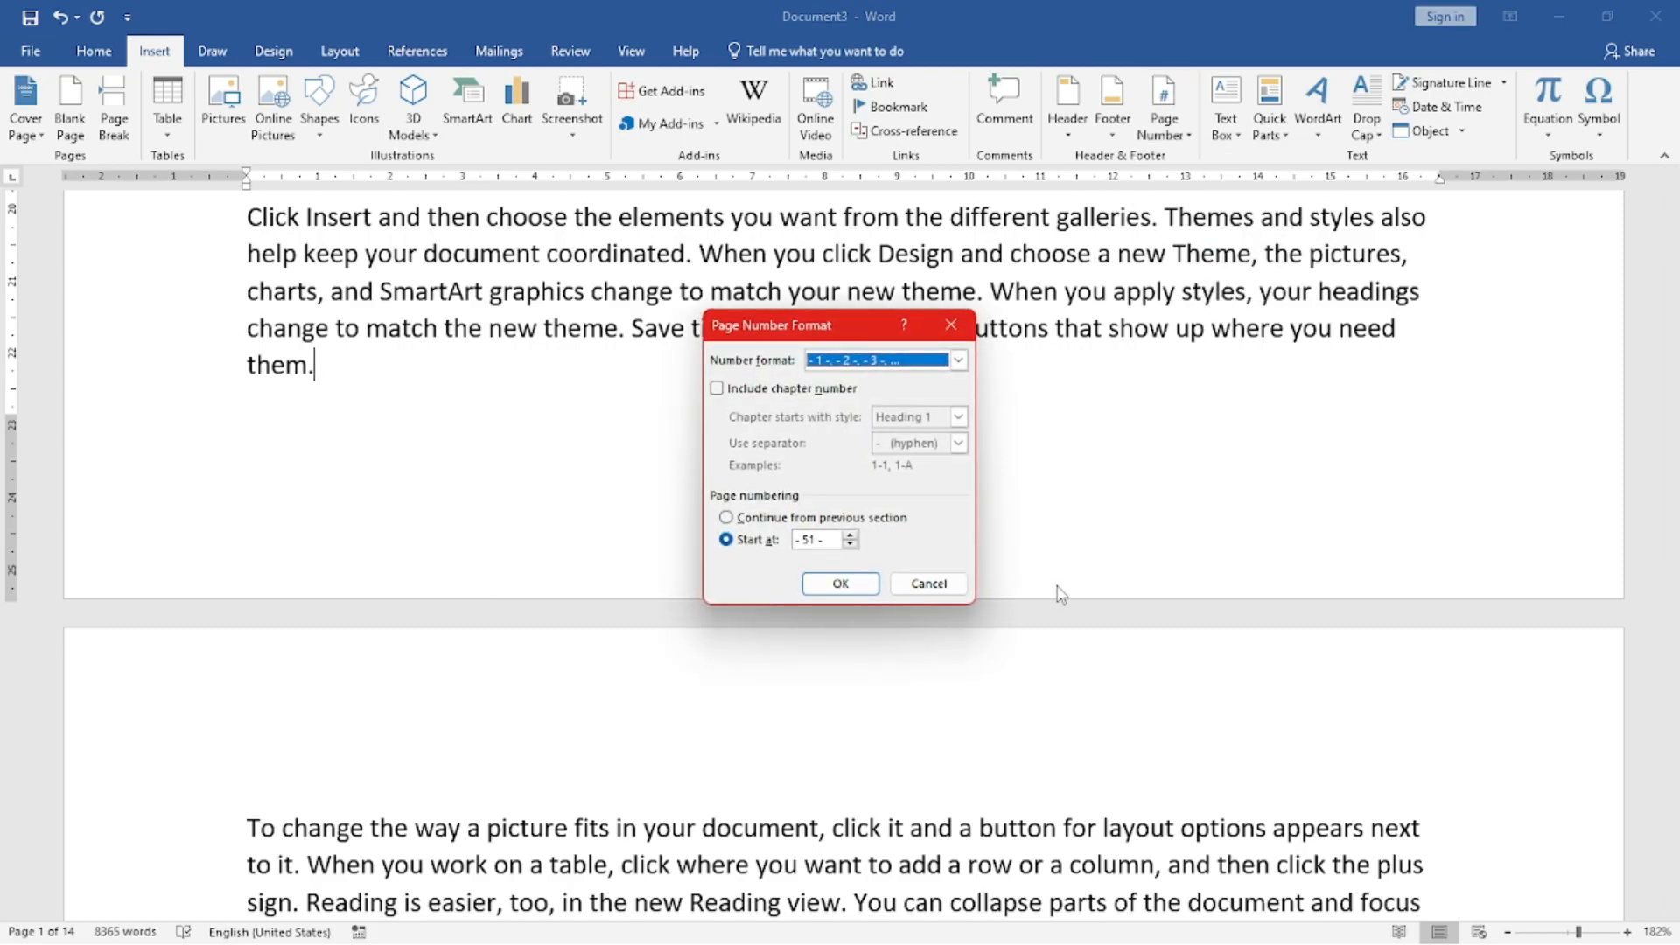
pyautogui.click(831, 539)
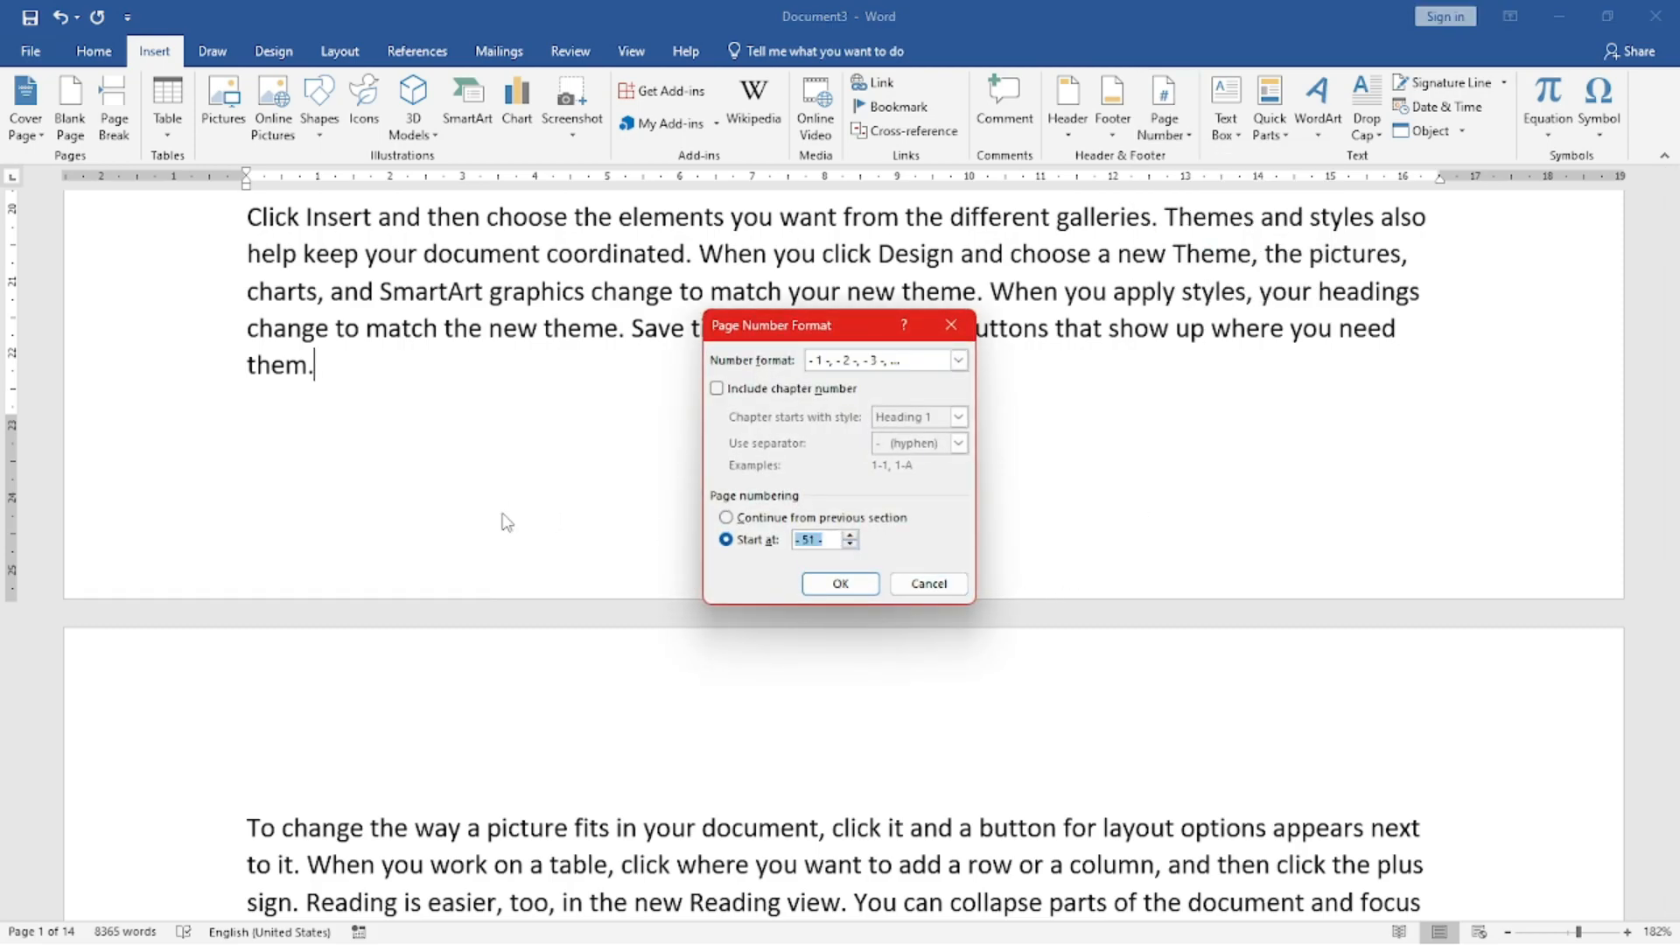
pyautogui.press('BackSpace')
pyautogui.click(813, 583)
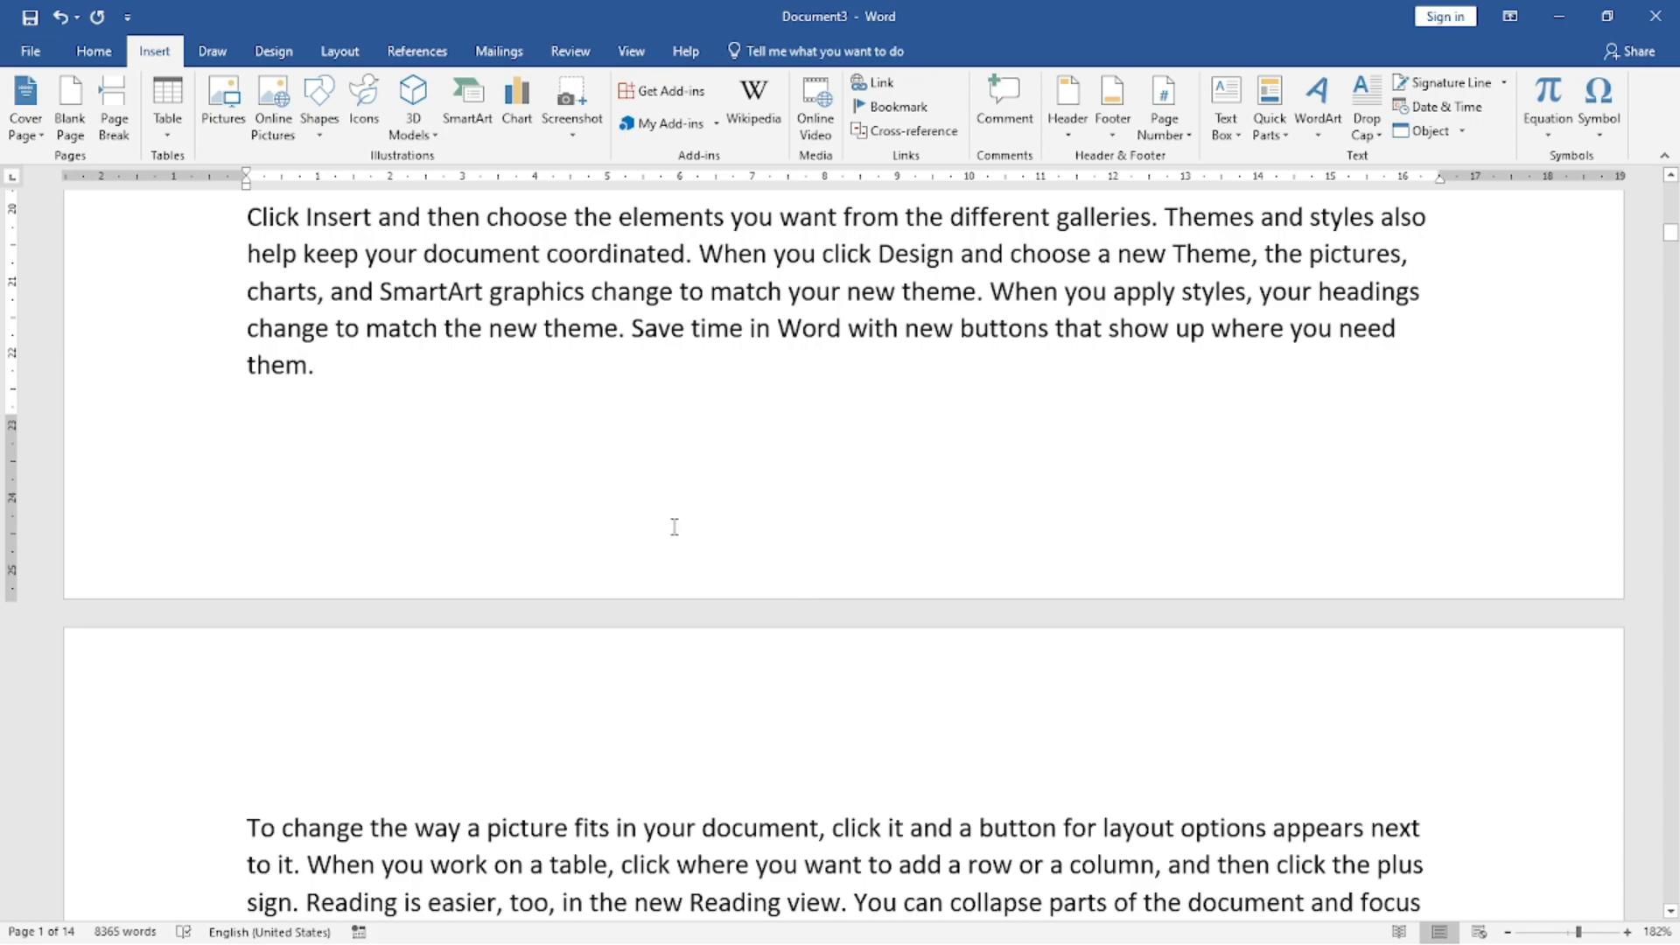
# Insert the Plain Number 3 page number at the bottom of the pages and return to the document body.
pyautogui.click(1163, 121)
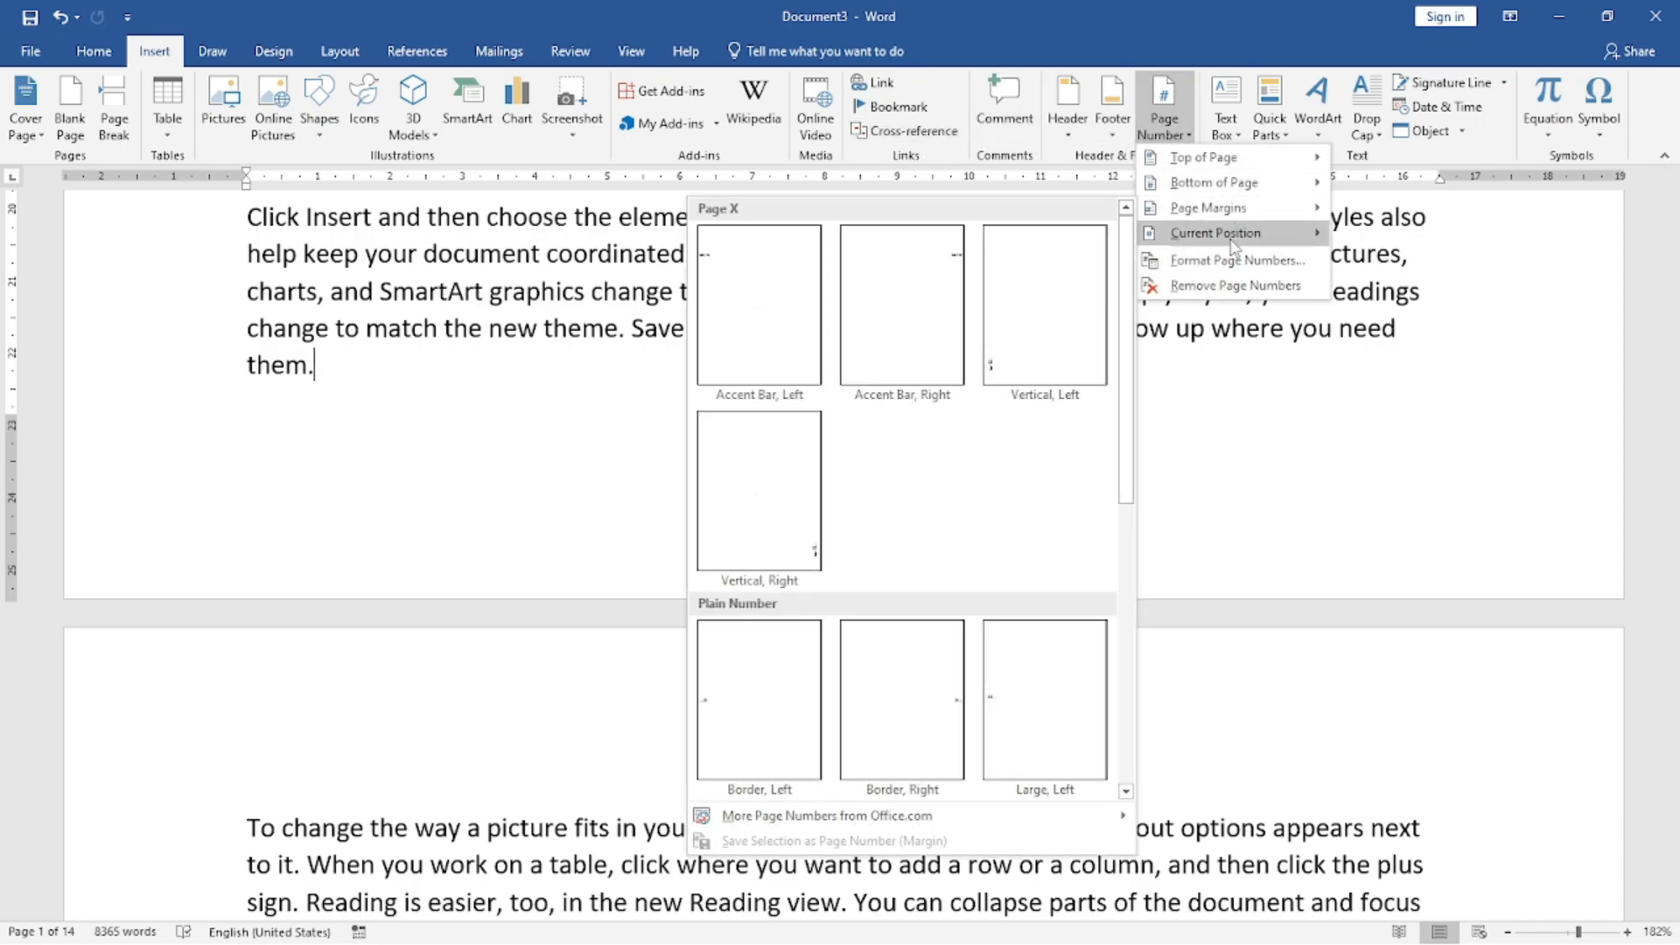
pyautogui.moveTo(1217, 235)
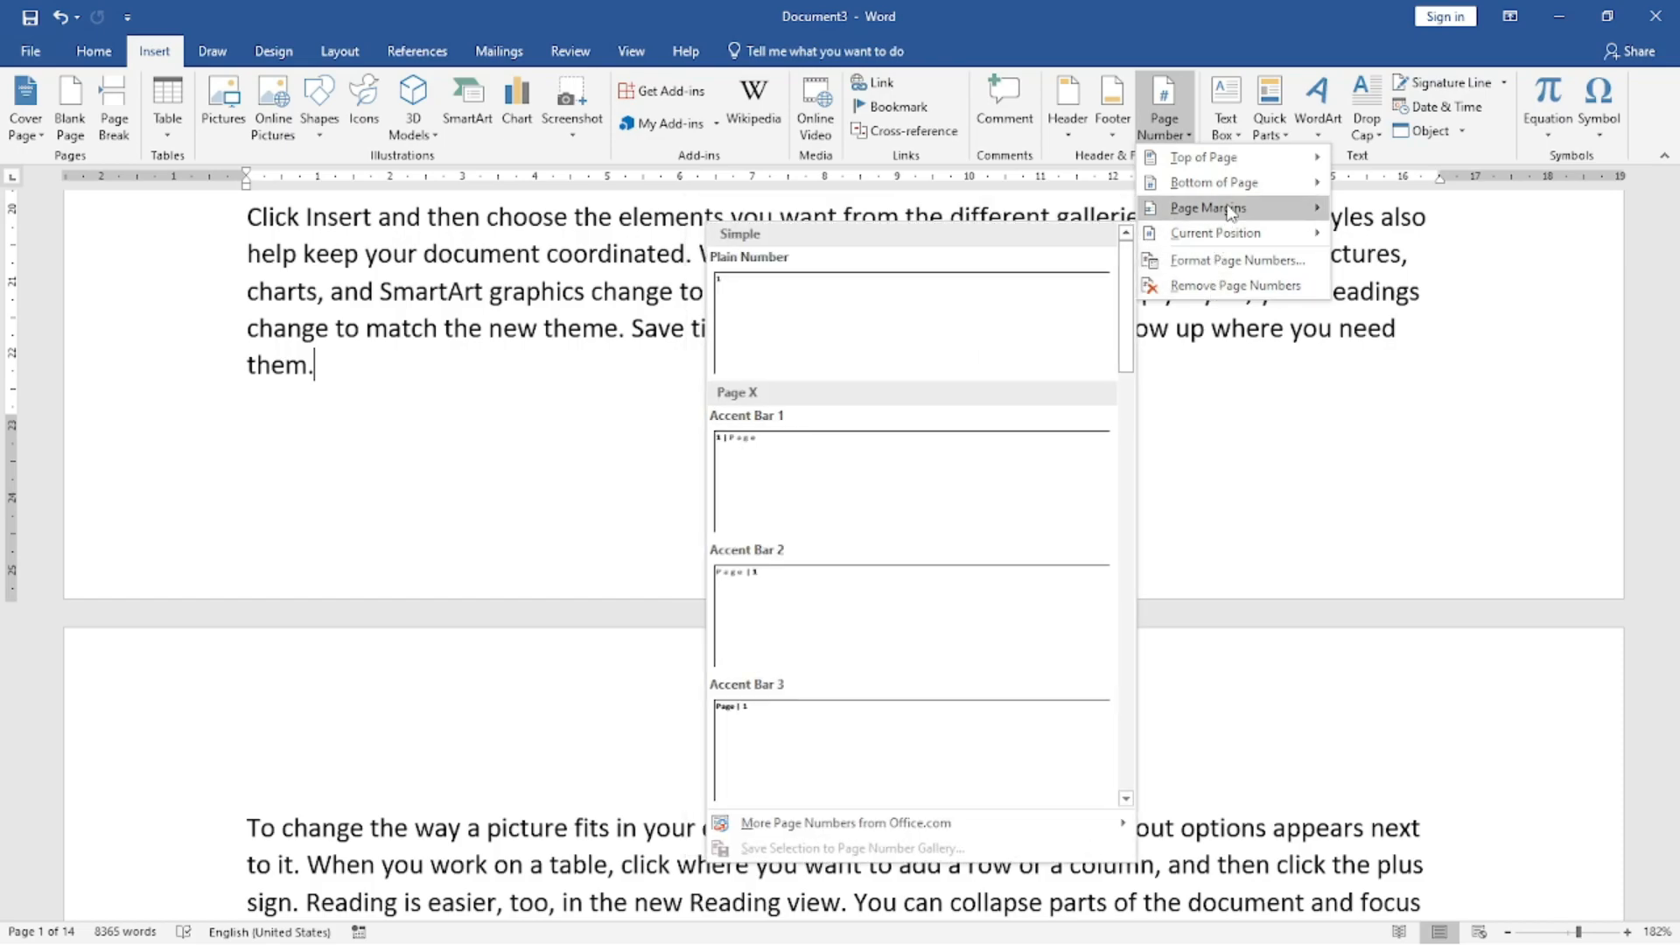
pyautogui.moveTo(1234, 189)
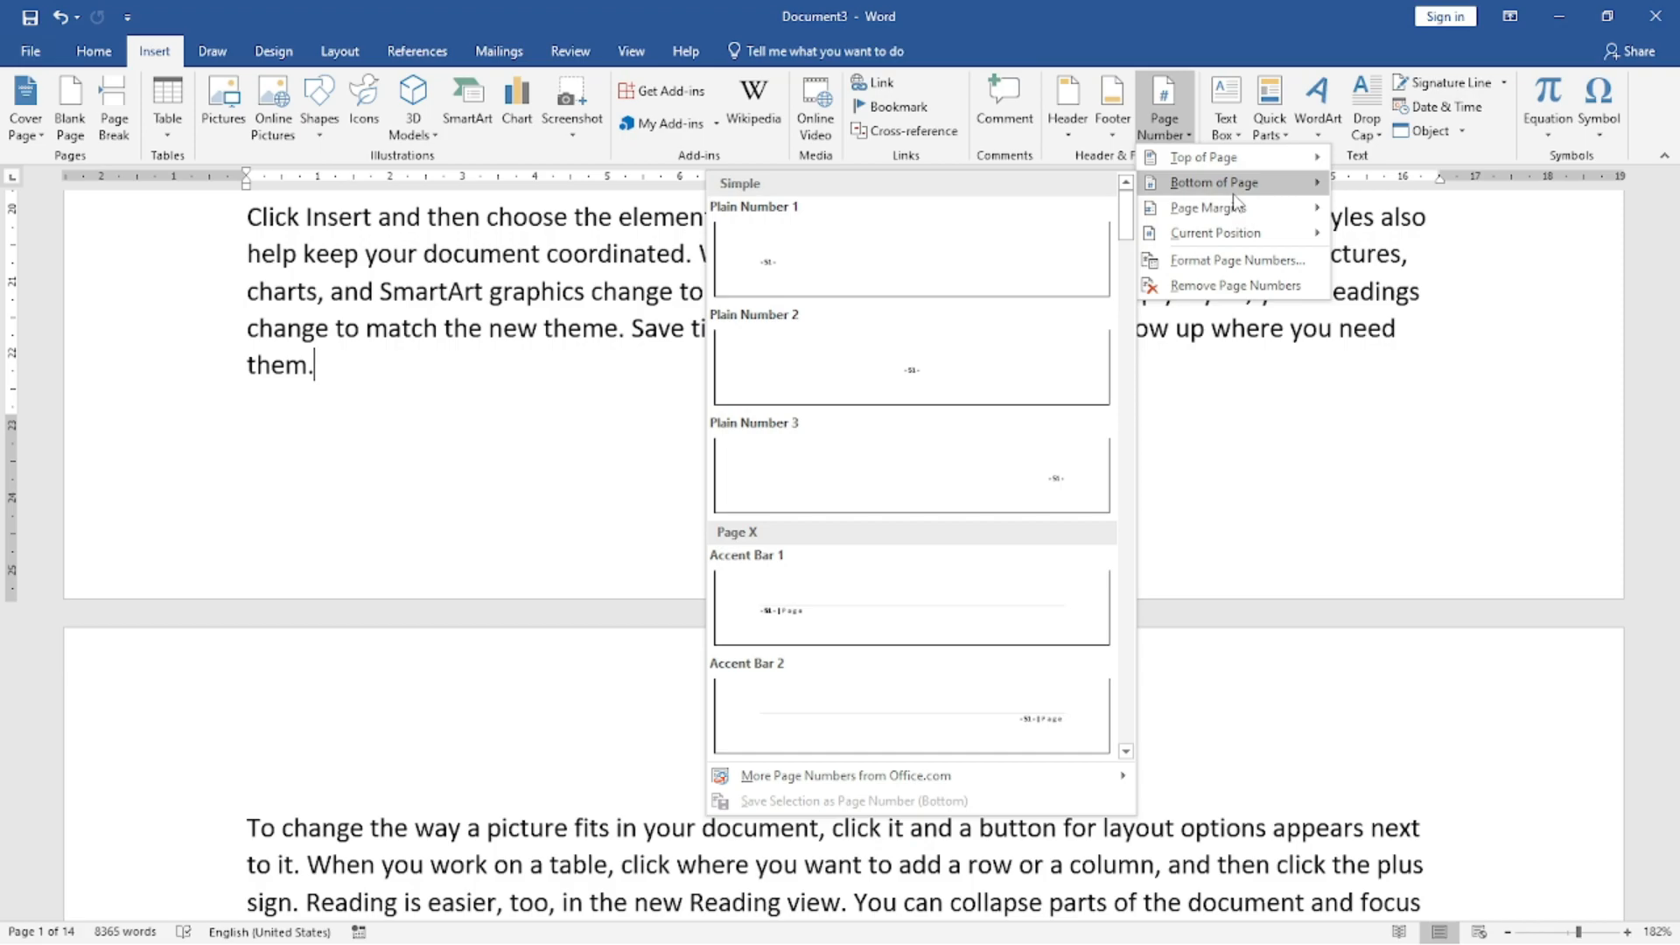
pyautogui.click(1078, 473)
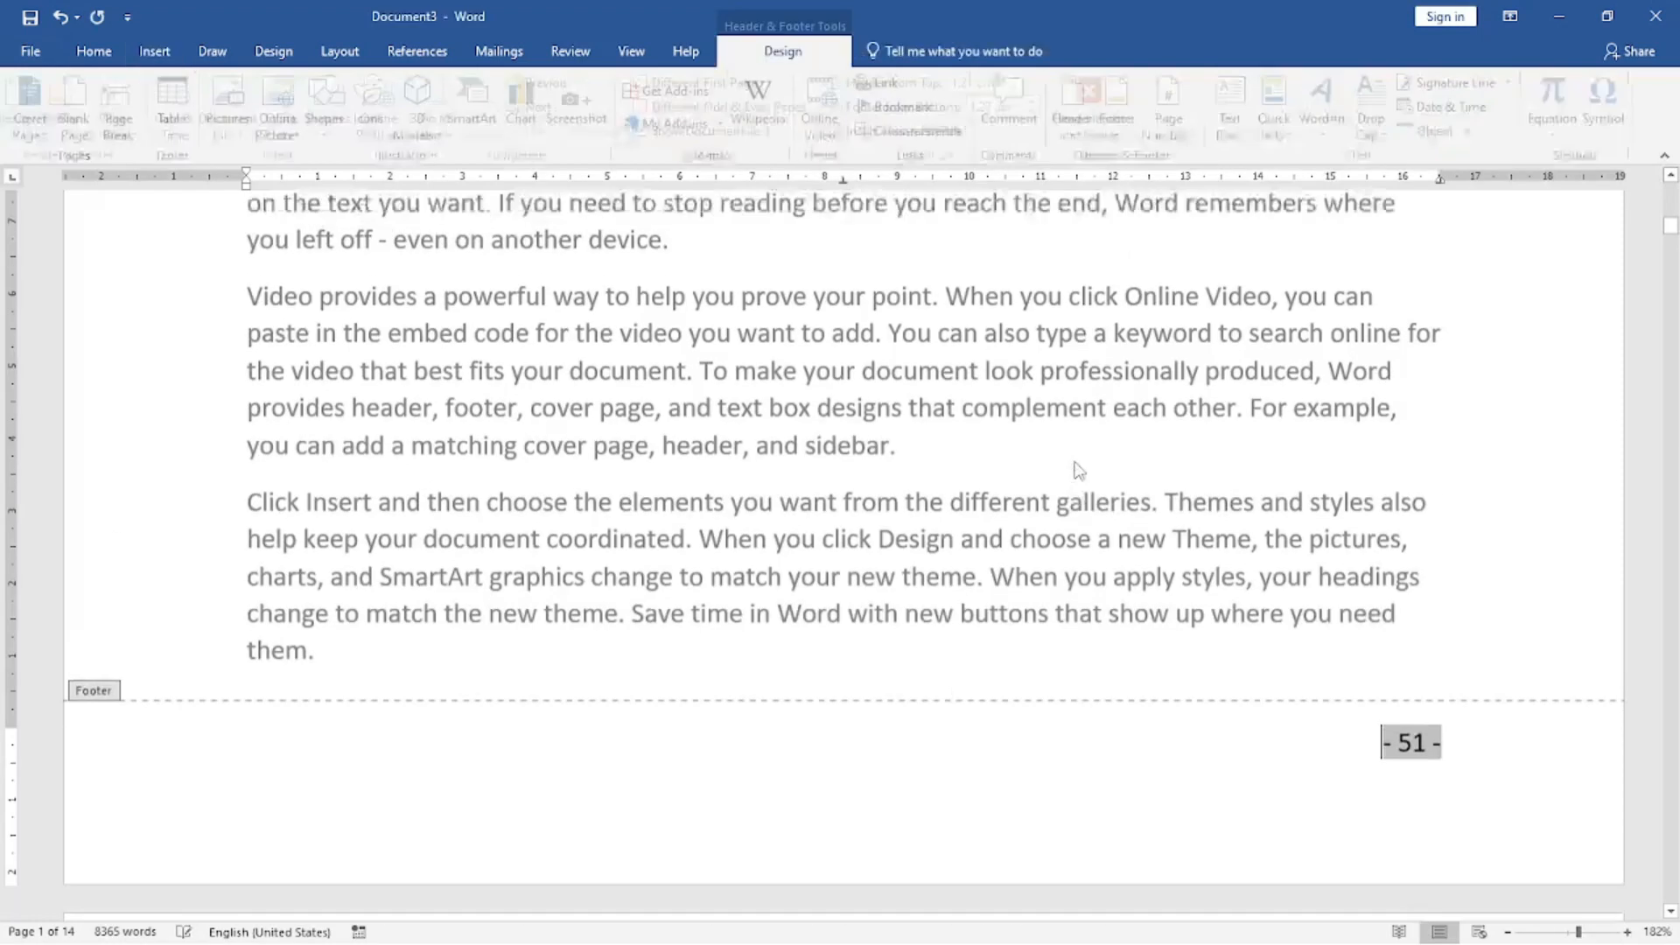
pyautogui.doubleClick(1207, 527)
# Check the footer page numbers across the pages and in the print preview enlarged to 90%, and return to the document.
pyautogui.scroll(-10, 1194, 612)
pyautogui.scroll(-5, 1343, 420)
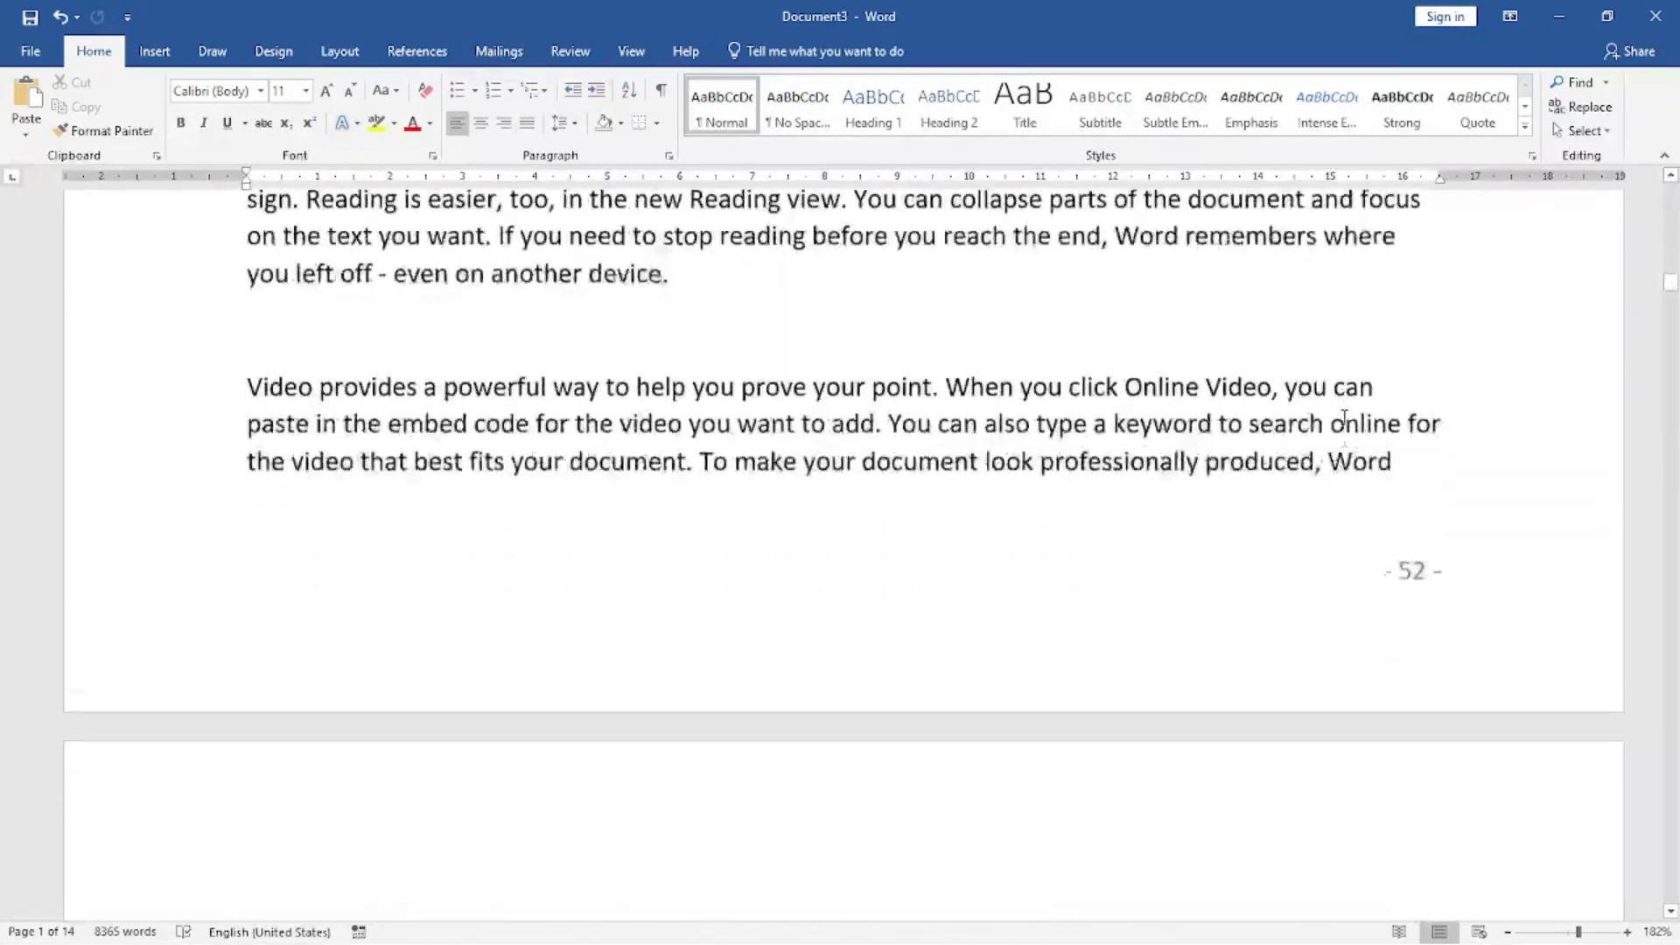
pyautogui.scroll(3, 1343, 423)
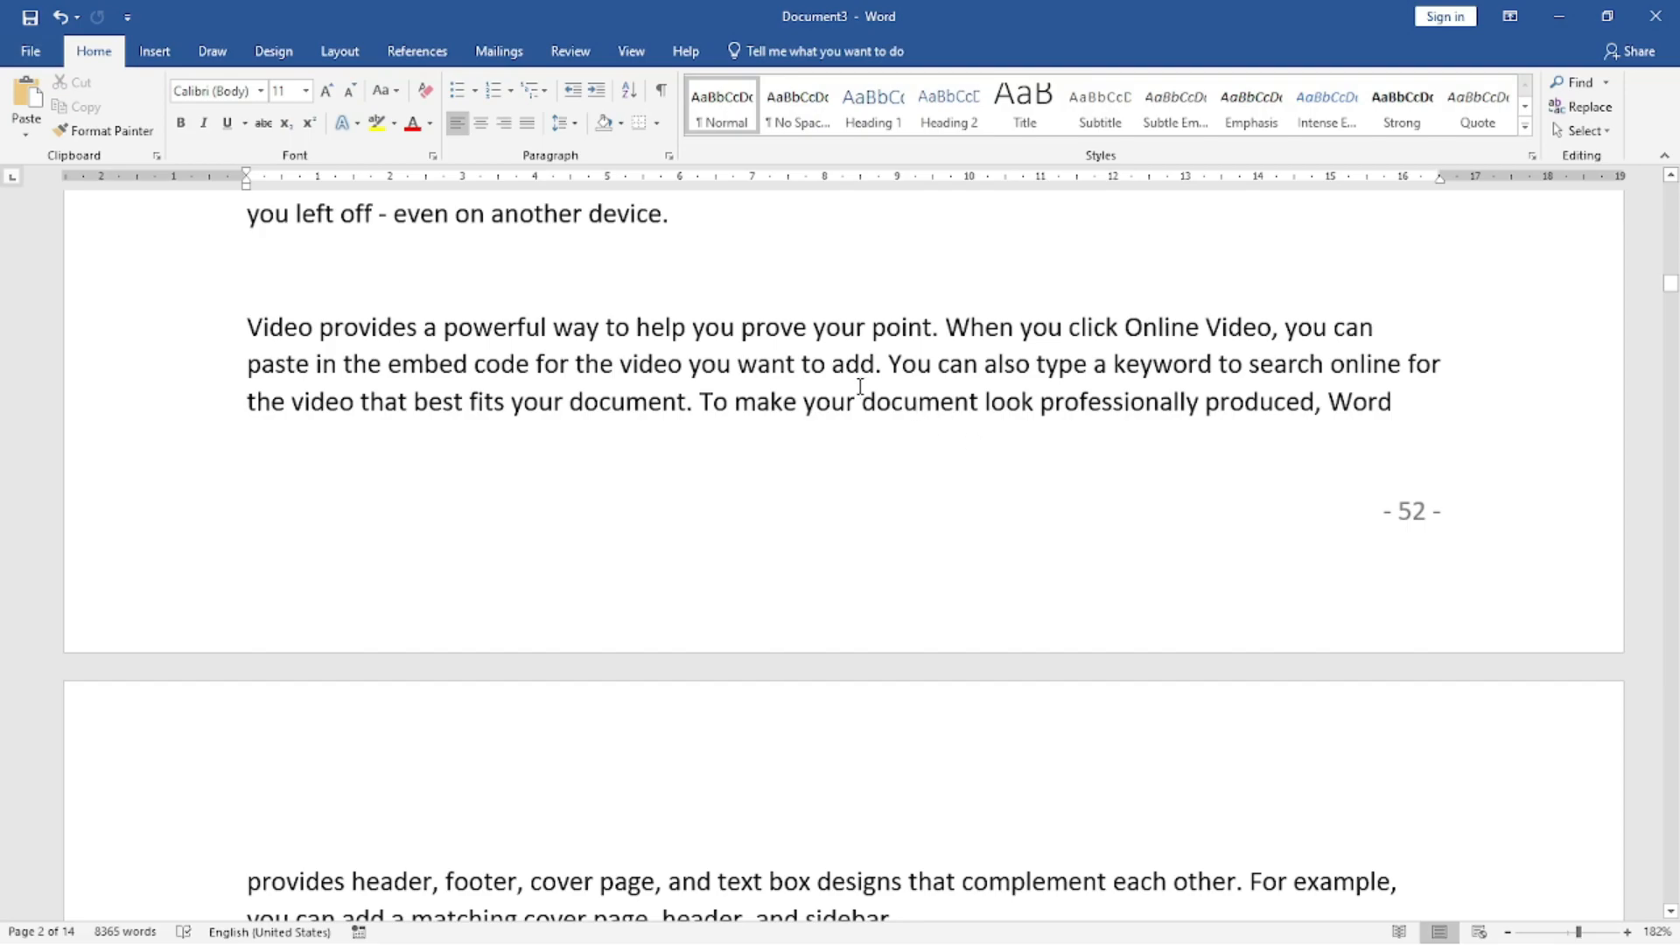
pyautogui.scroll(5, 1487, 546)
pyautogui.scroll(-5, 831, 488)
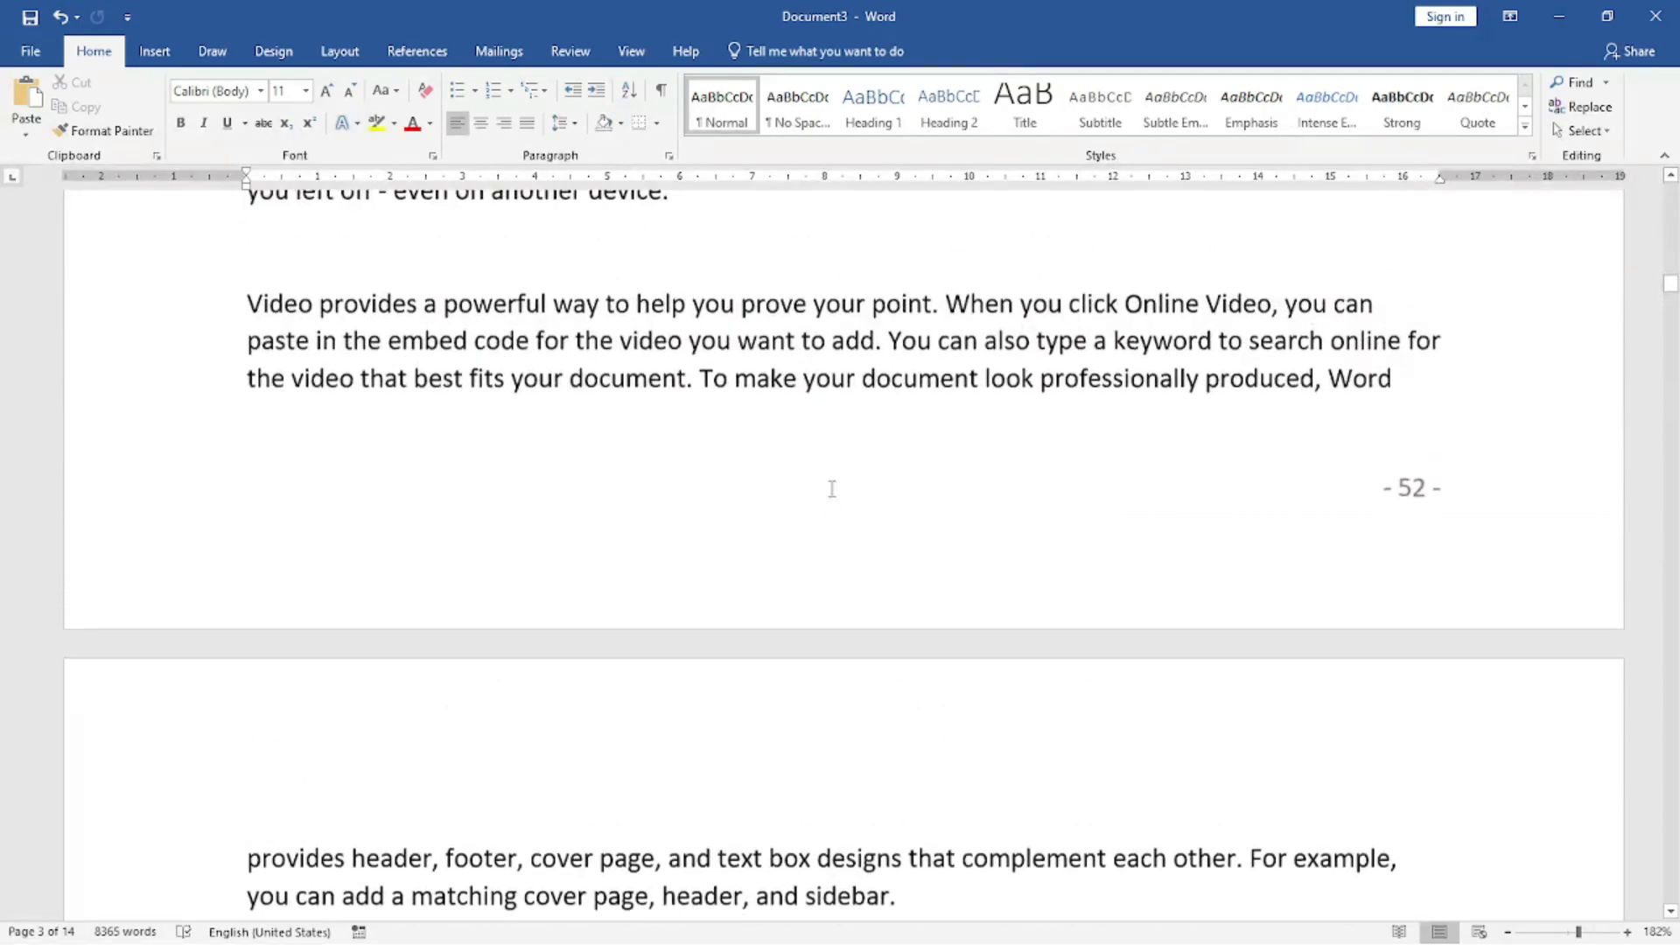
pyautogui.hotkey('ctrl', 'p')
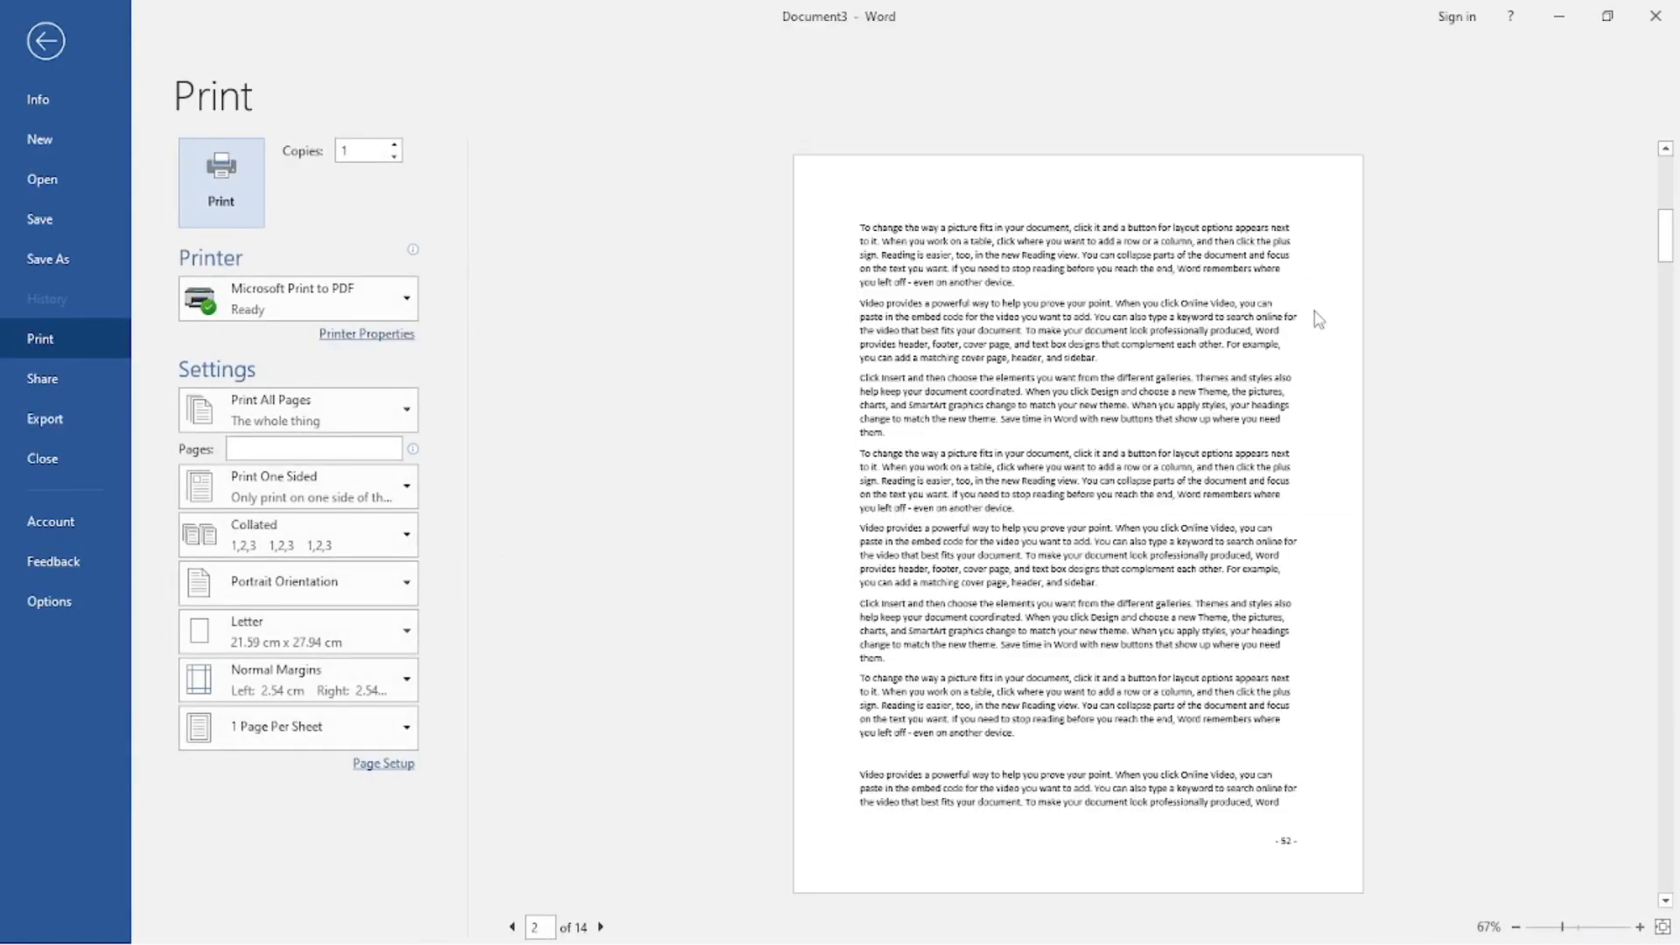
pyautogui.scroll(2, 1174, 648)
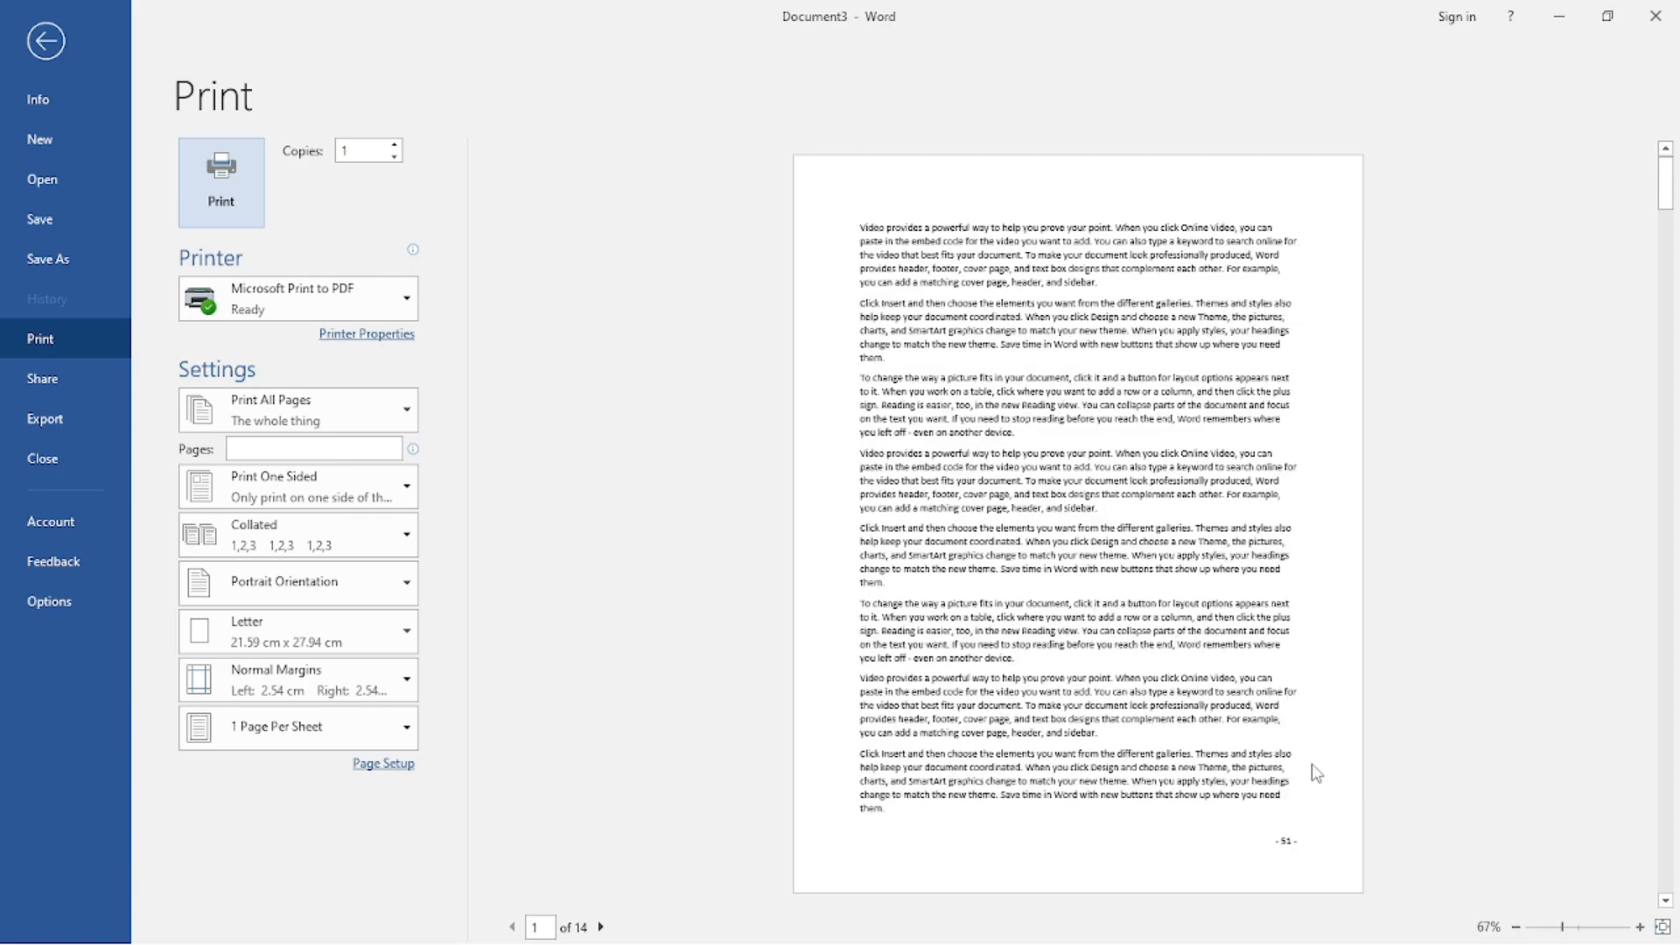
pyautogui.click(1638, 927)
pyautogui.click(1639, 927)
pyautogui.click(1639, 926)
pyautogui.scroll(-2, 1557, 770)
pyautogui.scroll(-10, 1480, 759)
pyautogui.scroll(-10, 1469, 764)
pyautogui.scroll(-5, 1469, 766)
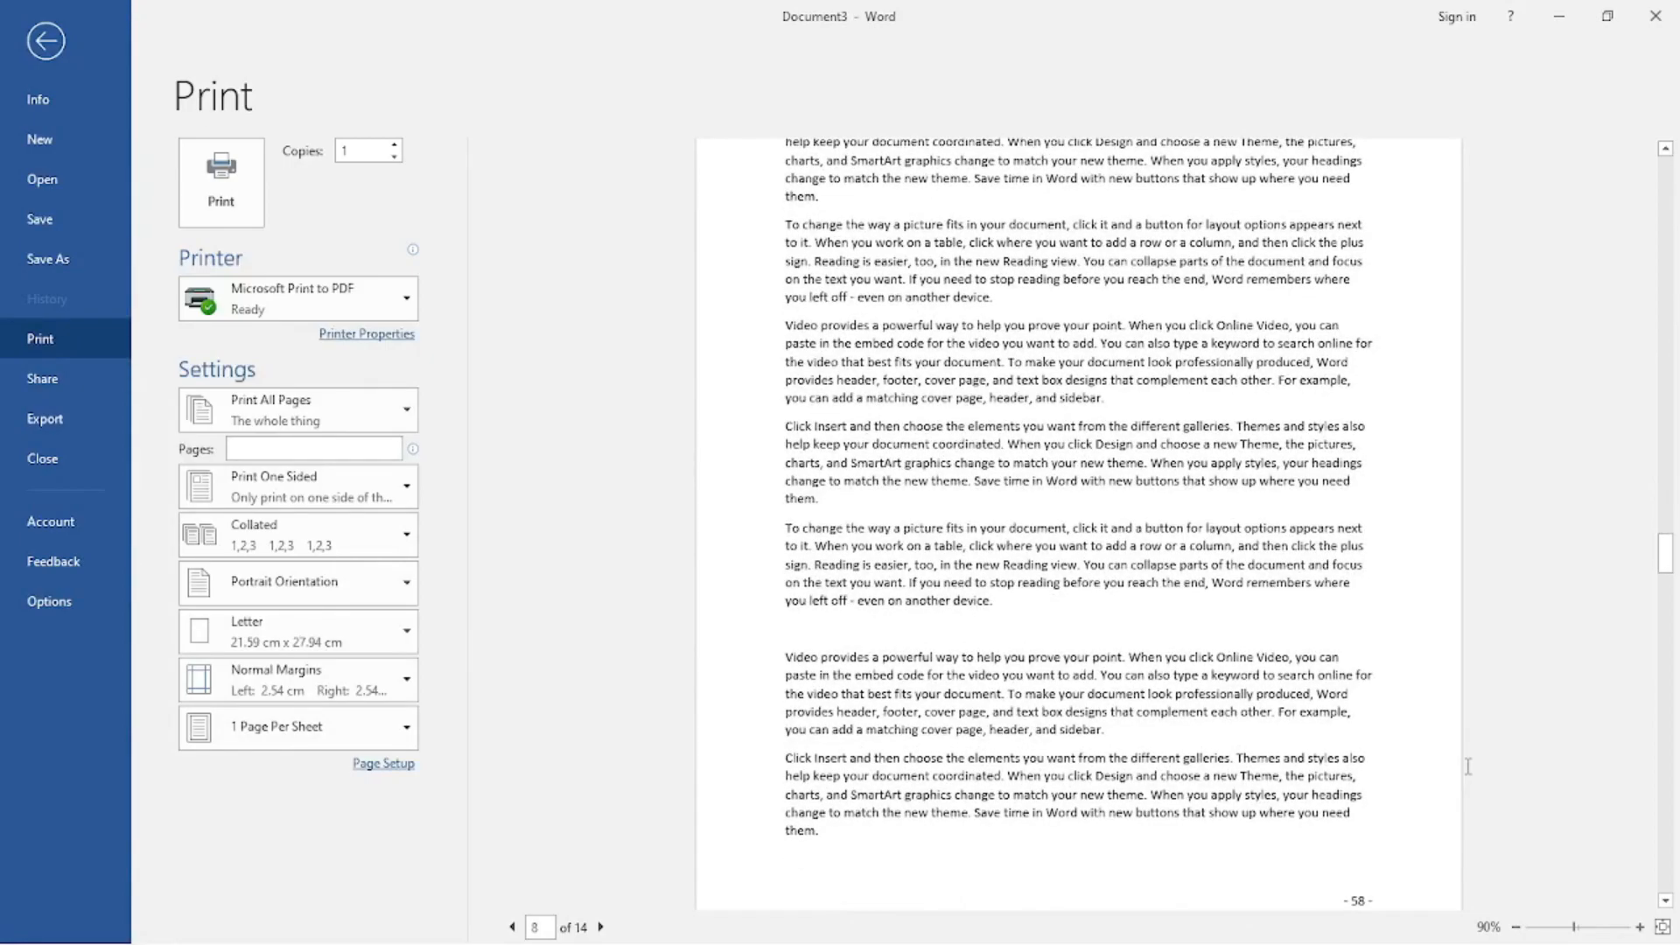
pyautogui.press('Escape')
# Insert the Accent Bar 1 page number at the top of the pages, and check the headers and footers.
pyautogui.scroll(15, 1466, 764)
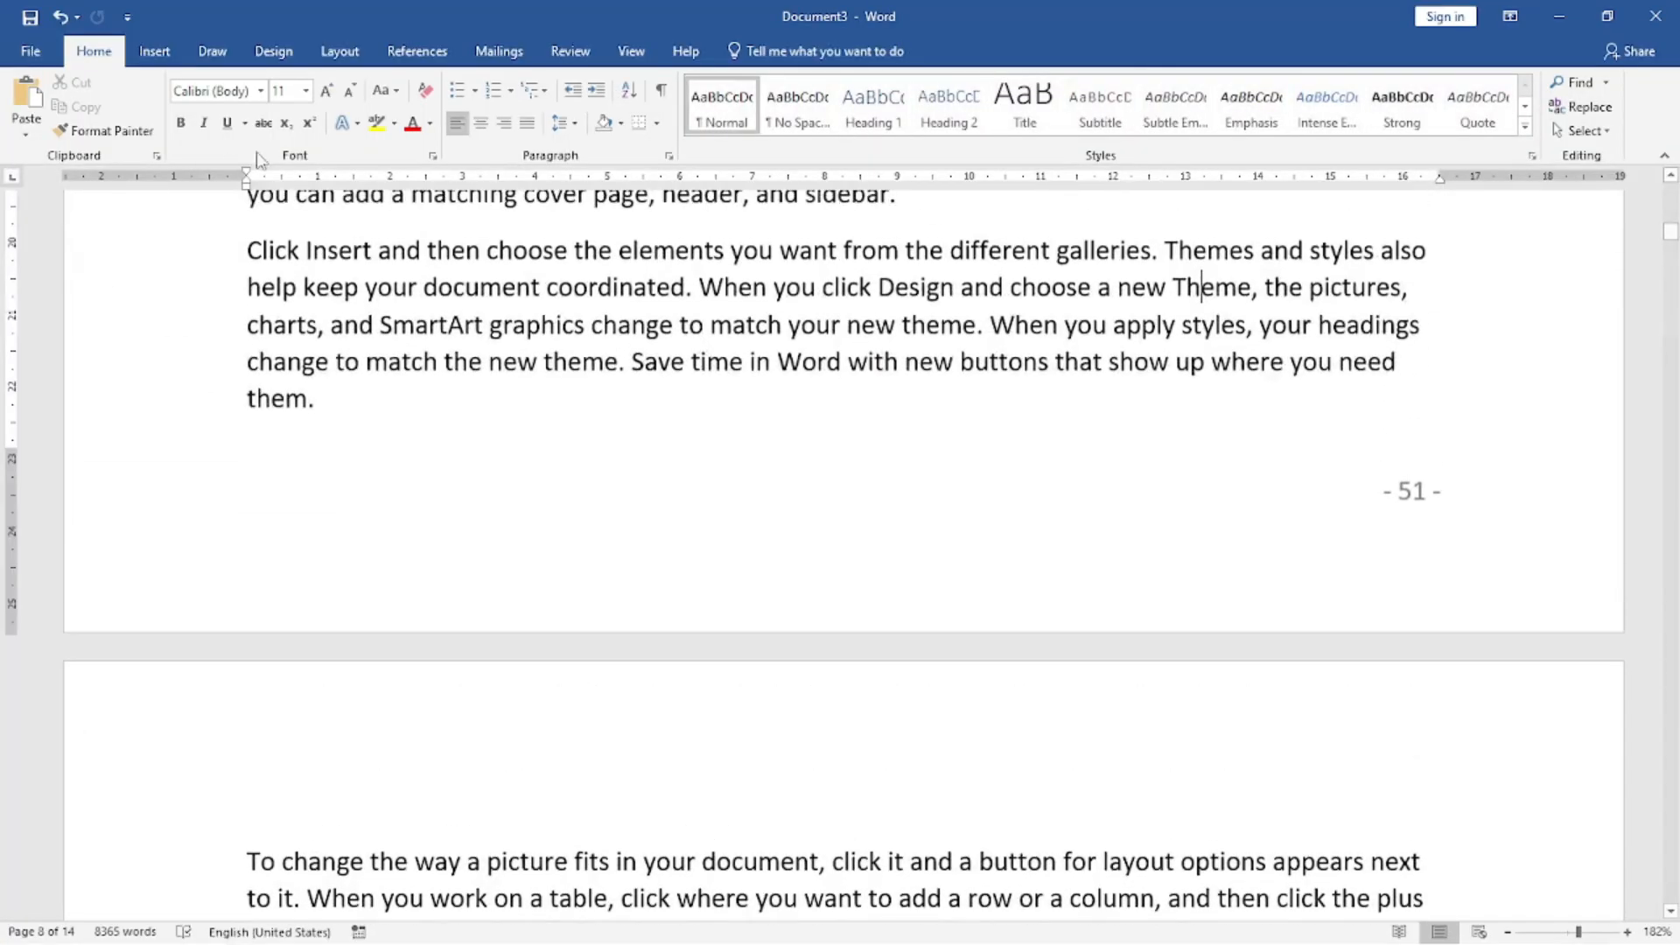
pyautogui.click(135, 52)
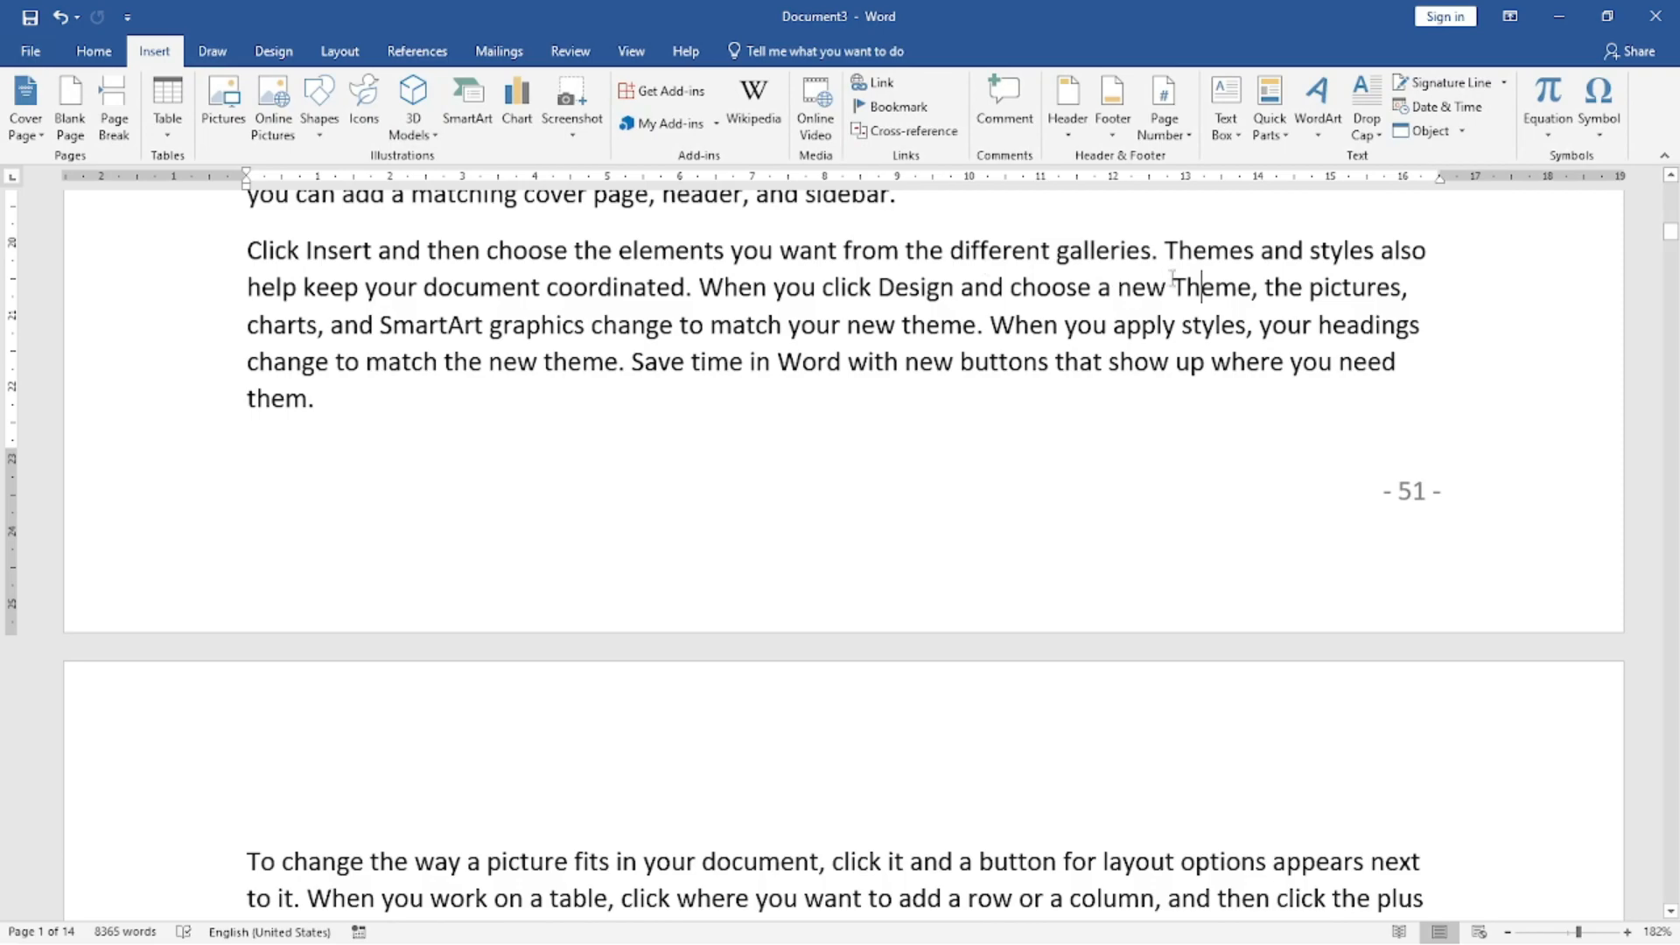
pyautogui.click(1166, 125)
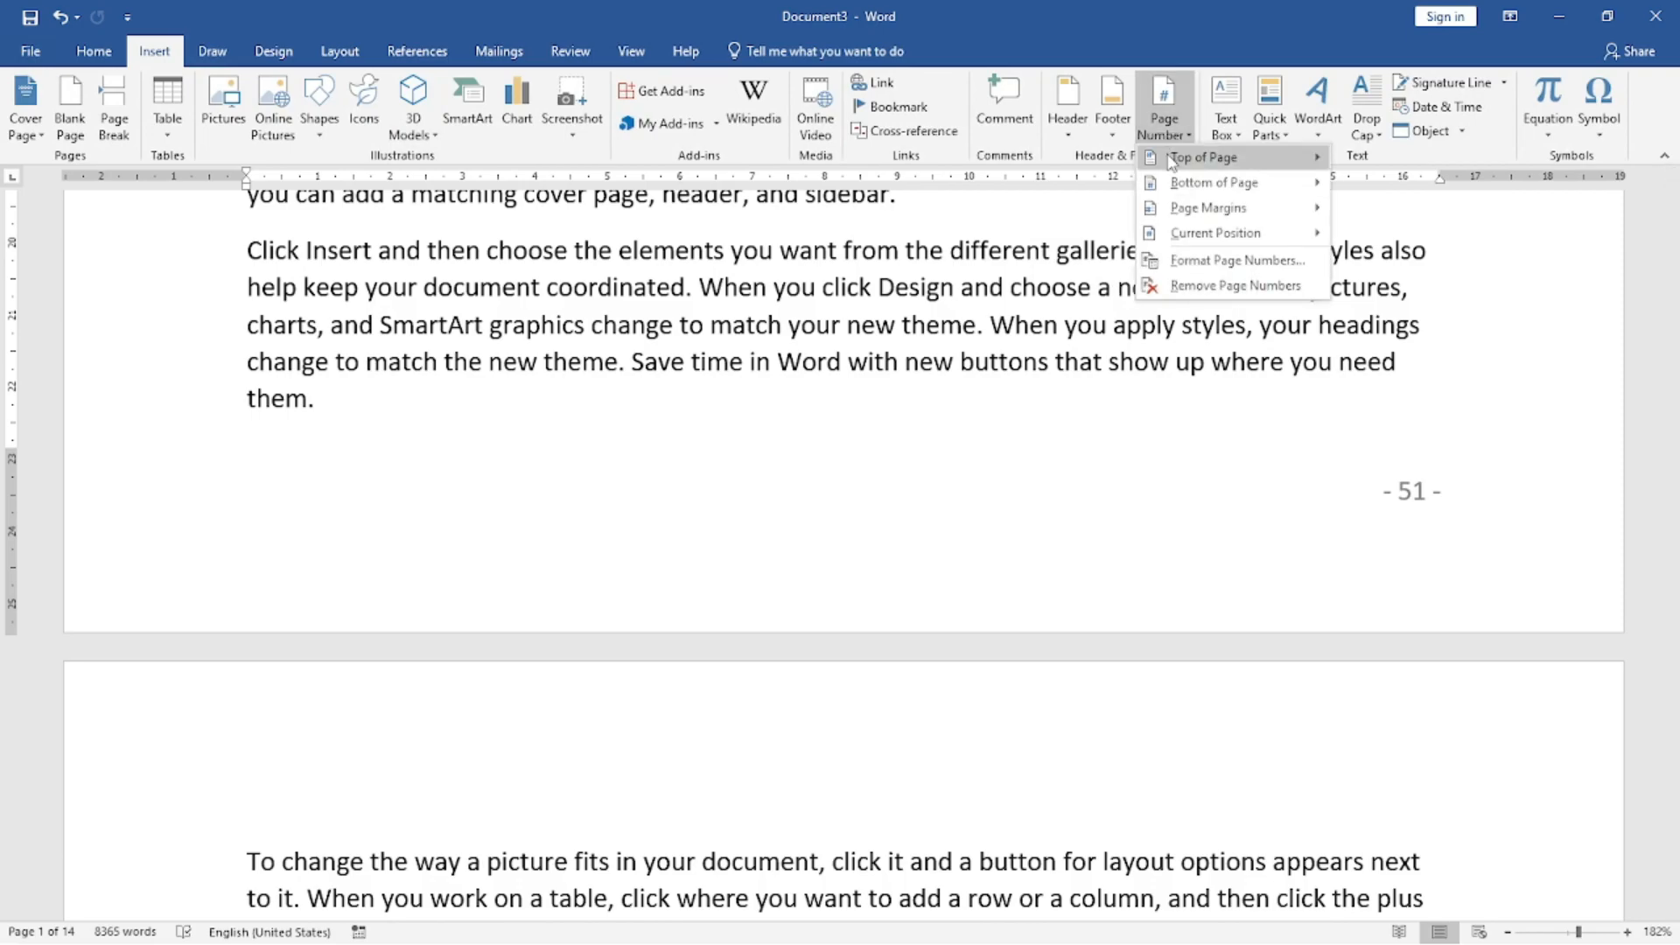
pyautogui.moveTo(1170, 162)
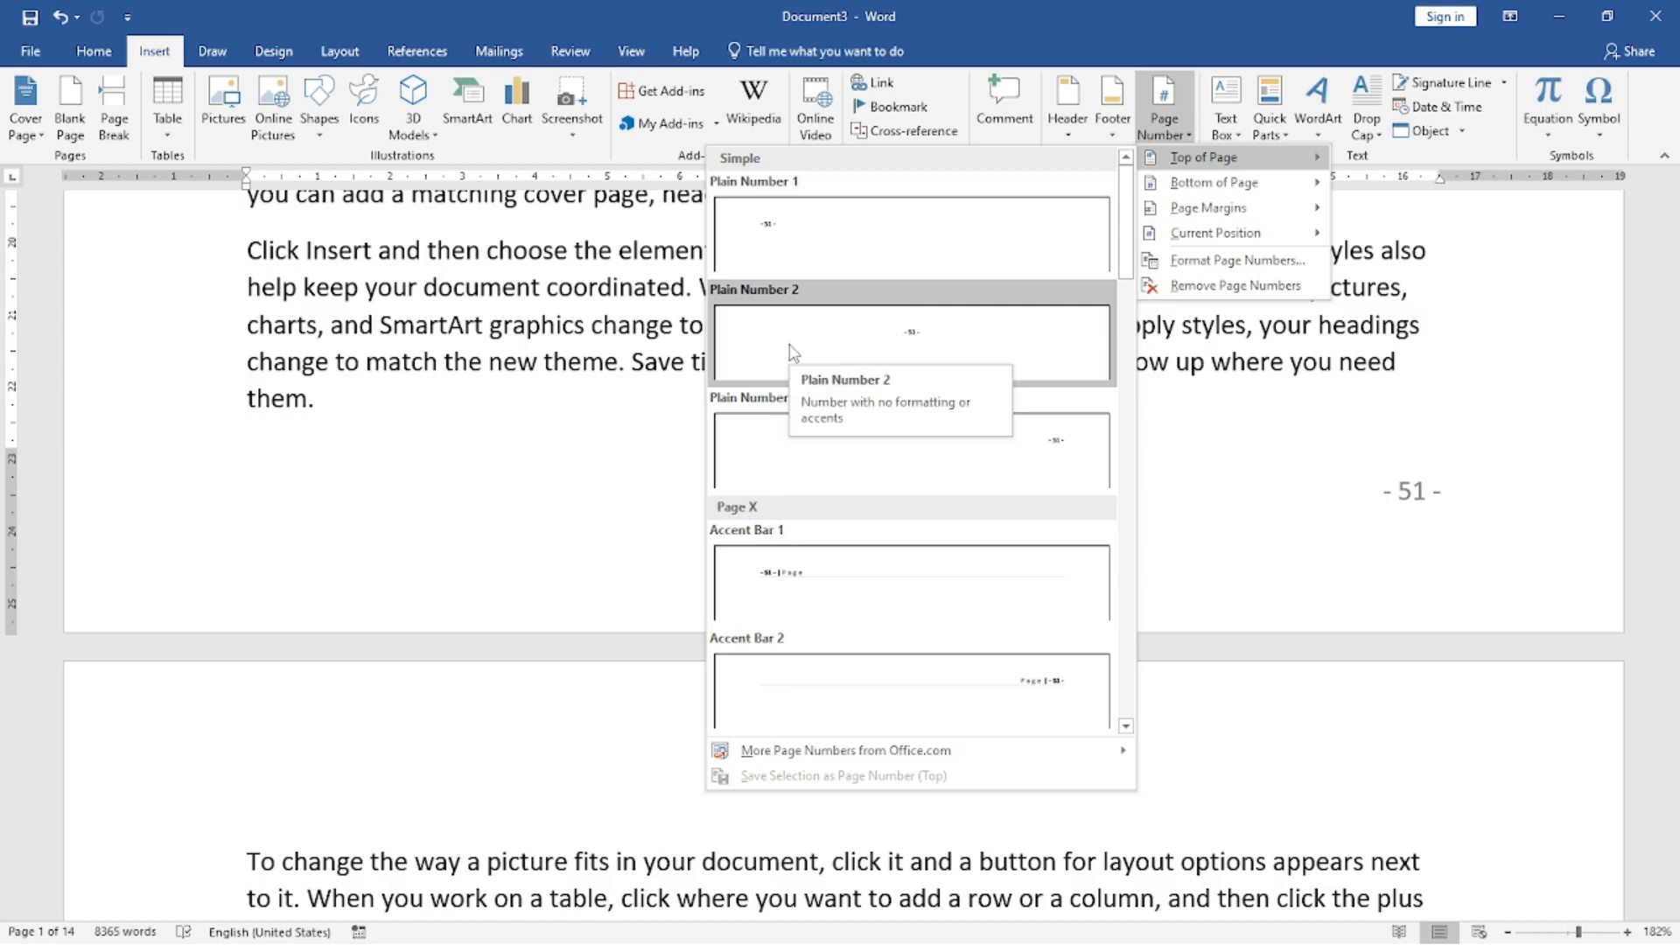
pyautogui.click(800, 570)
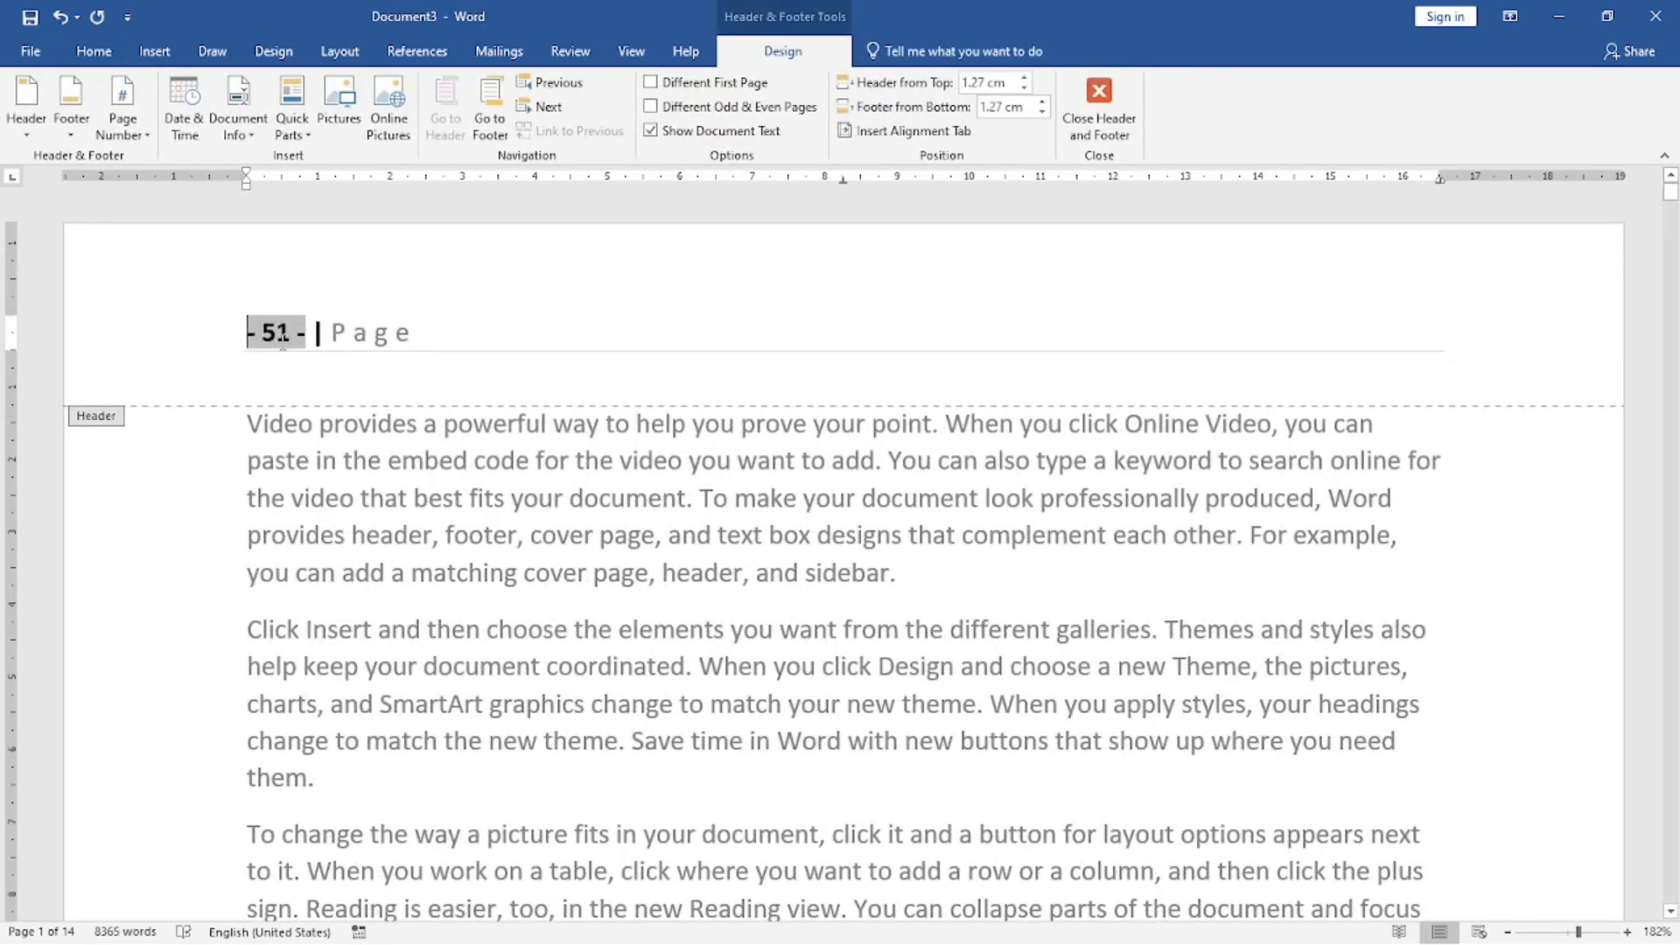
pyautogui.click(456, 339)
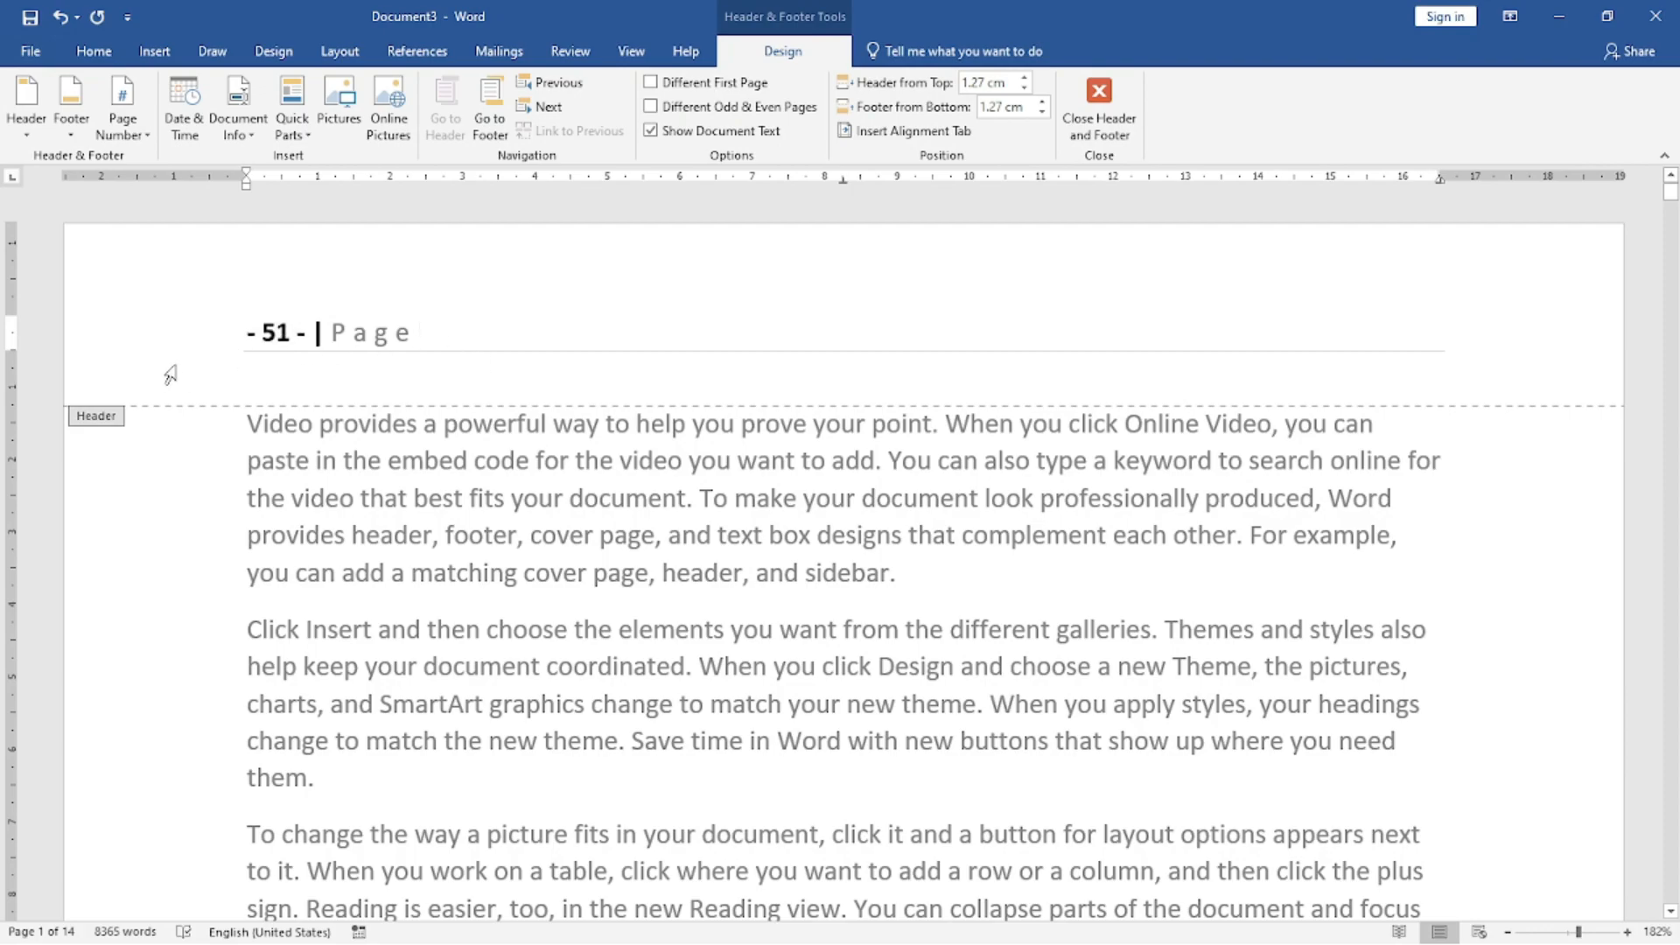
pyautogui.scroll(-15, 1394, 761)
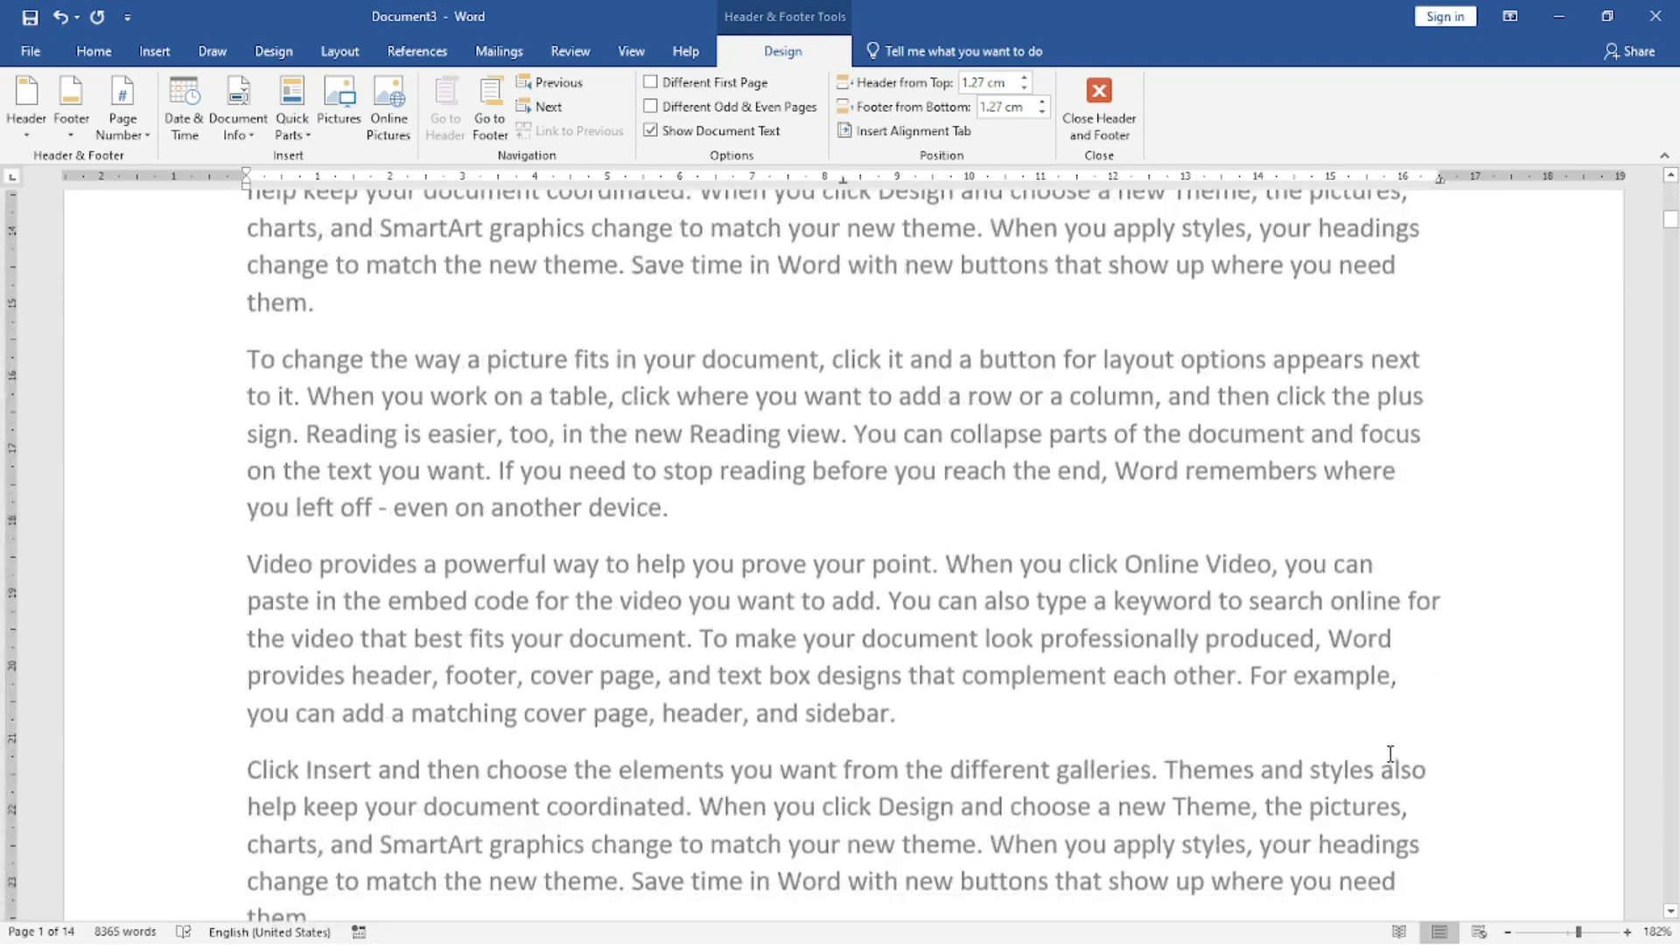
pyautogui.scroll(-2, 1393, 762)
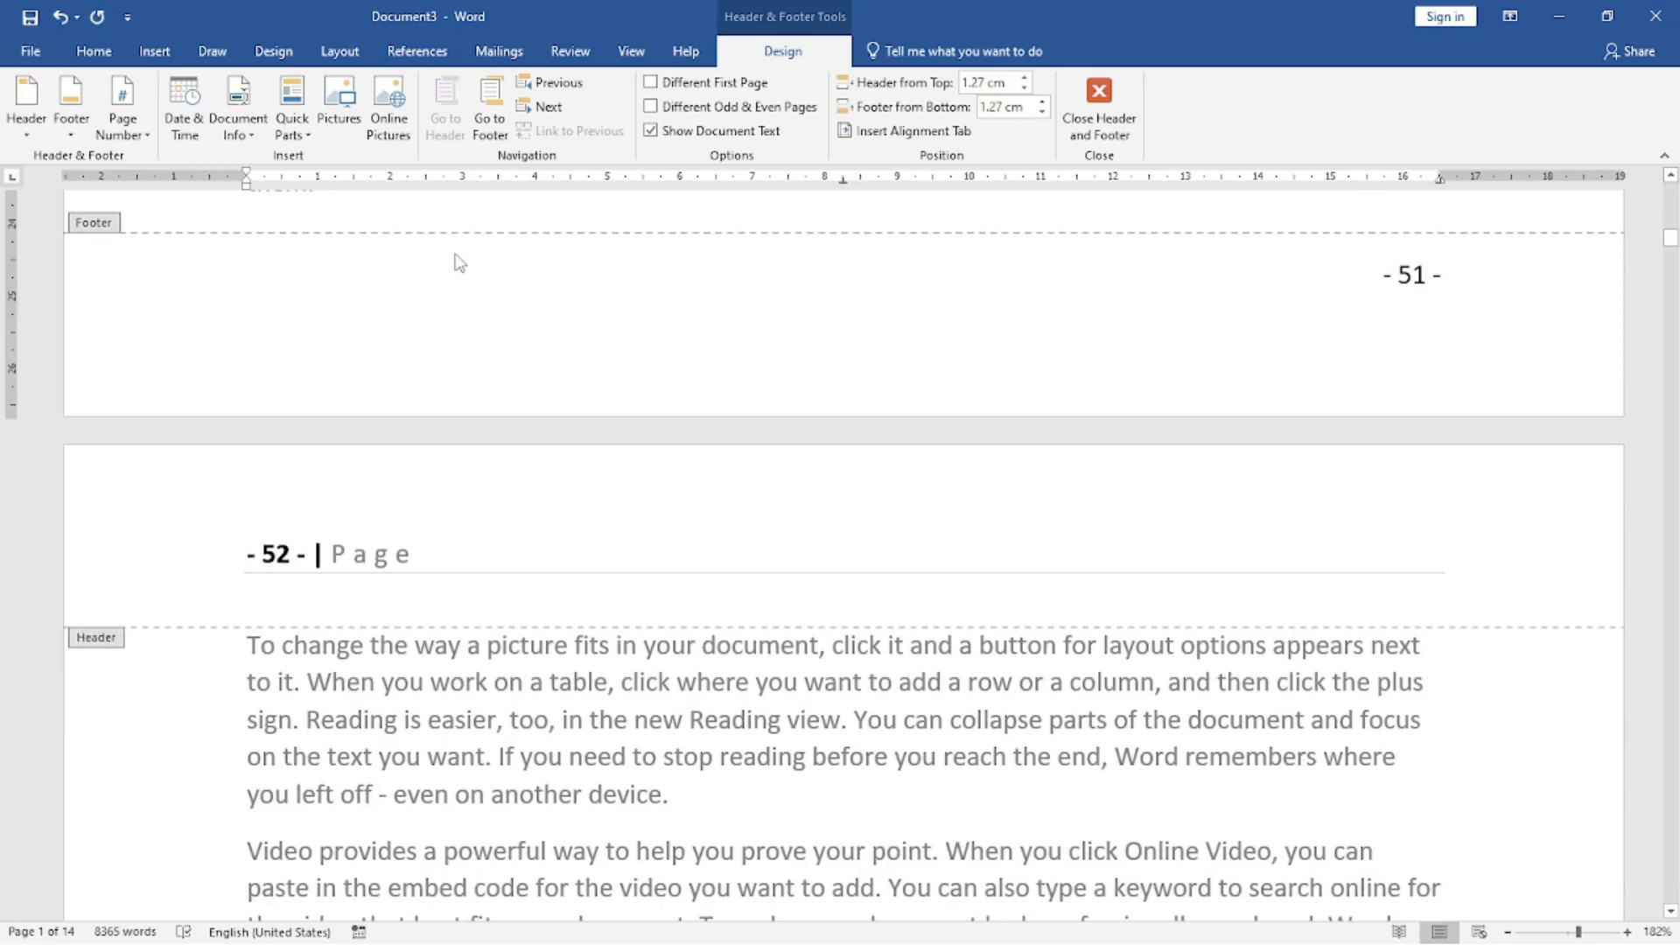
# Delete the page number from the page footer and return to the document body.
pyautogui.click(1445, 308)
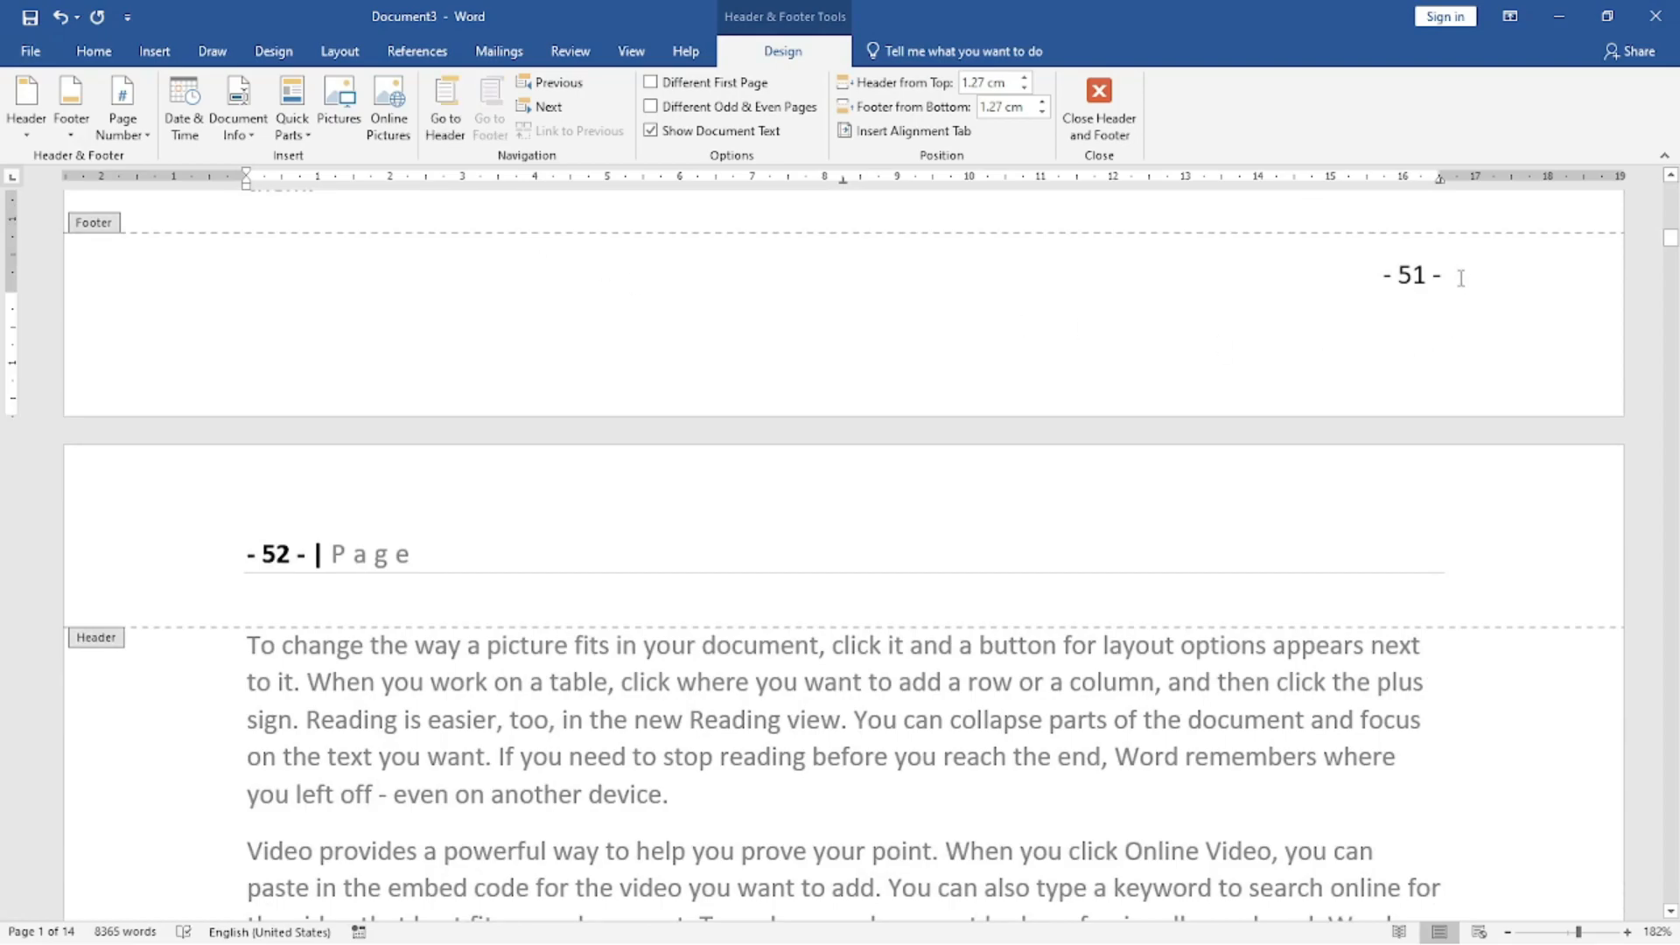
pyautogui.tripleClick(1460, 278)
pyautogui.click(1433, 296)
pyautogui.moveTo(1439, 276); pyautogui.dragTo(1333, 280)
pyautogui.press('Delete')
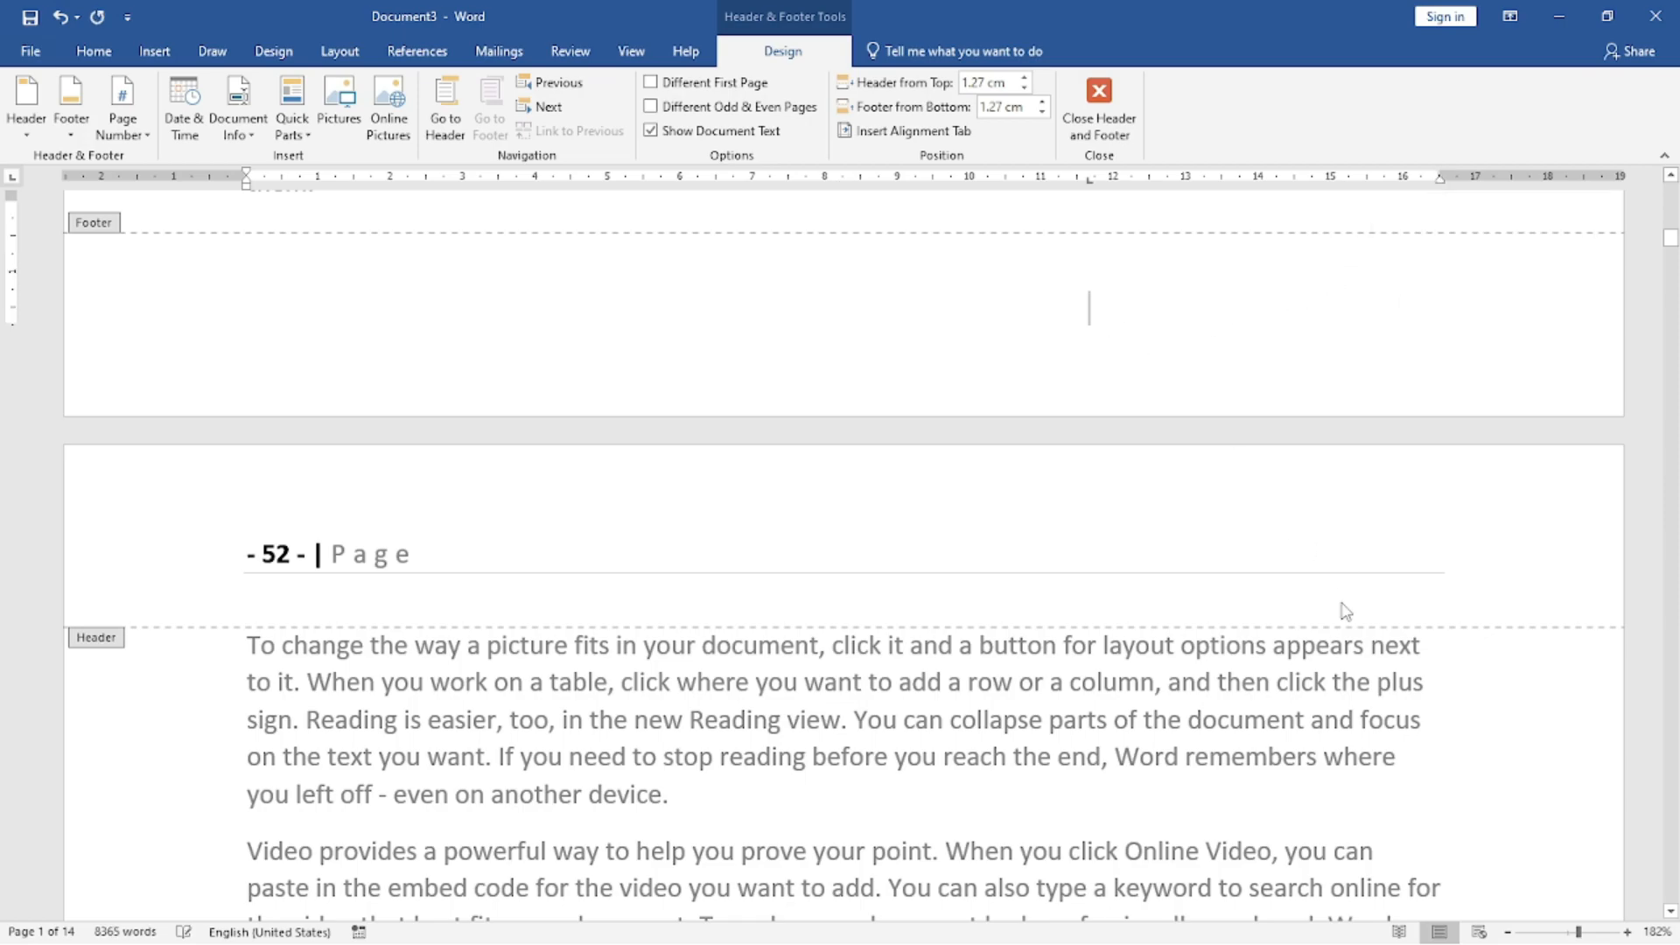
pyautogui.scroll(-9, 1091, 296)
pyautogui.doubleClick(604, 570)
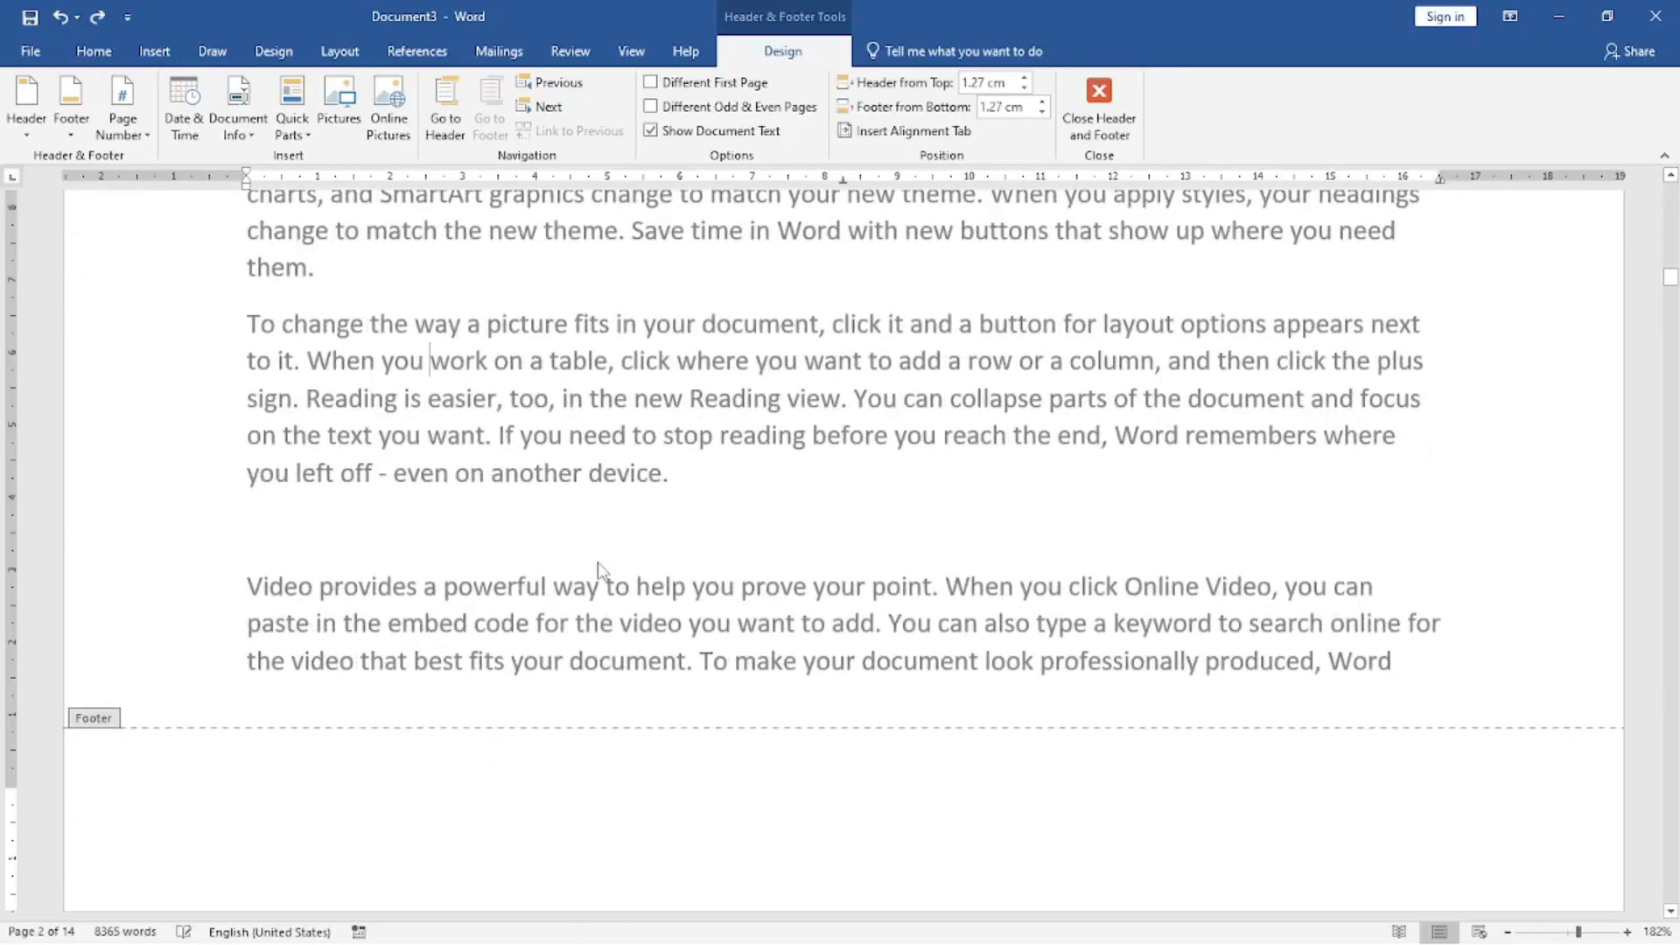
# Insert the Vertical, Left page number in the page margins.
pyautogui.click(156, 48)
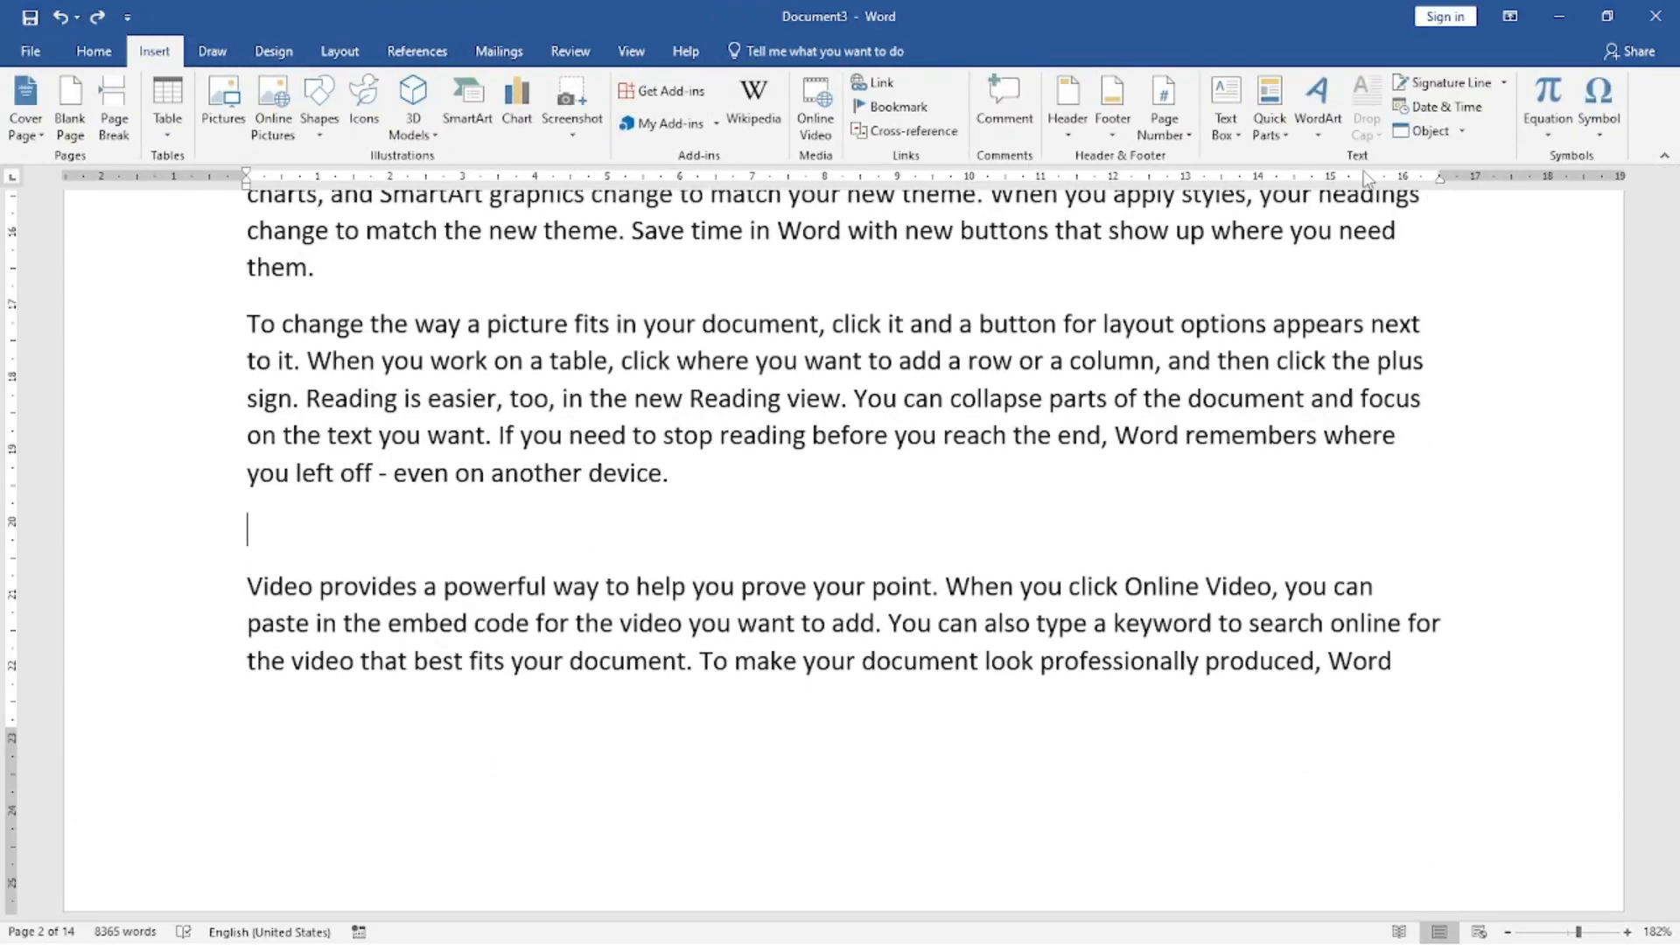
pyautogui.click(1164, 123)
pyautogui.moveTo(1191, 161)
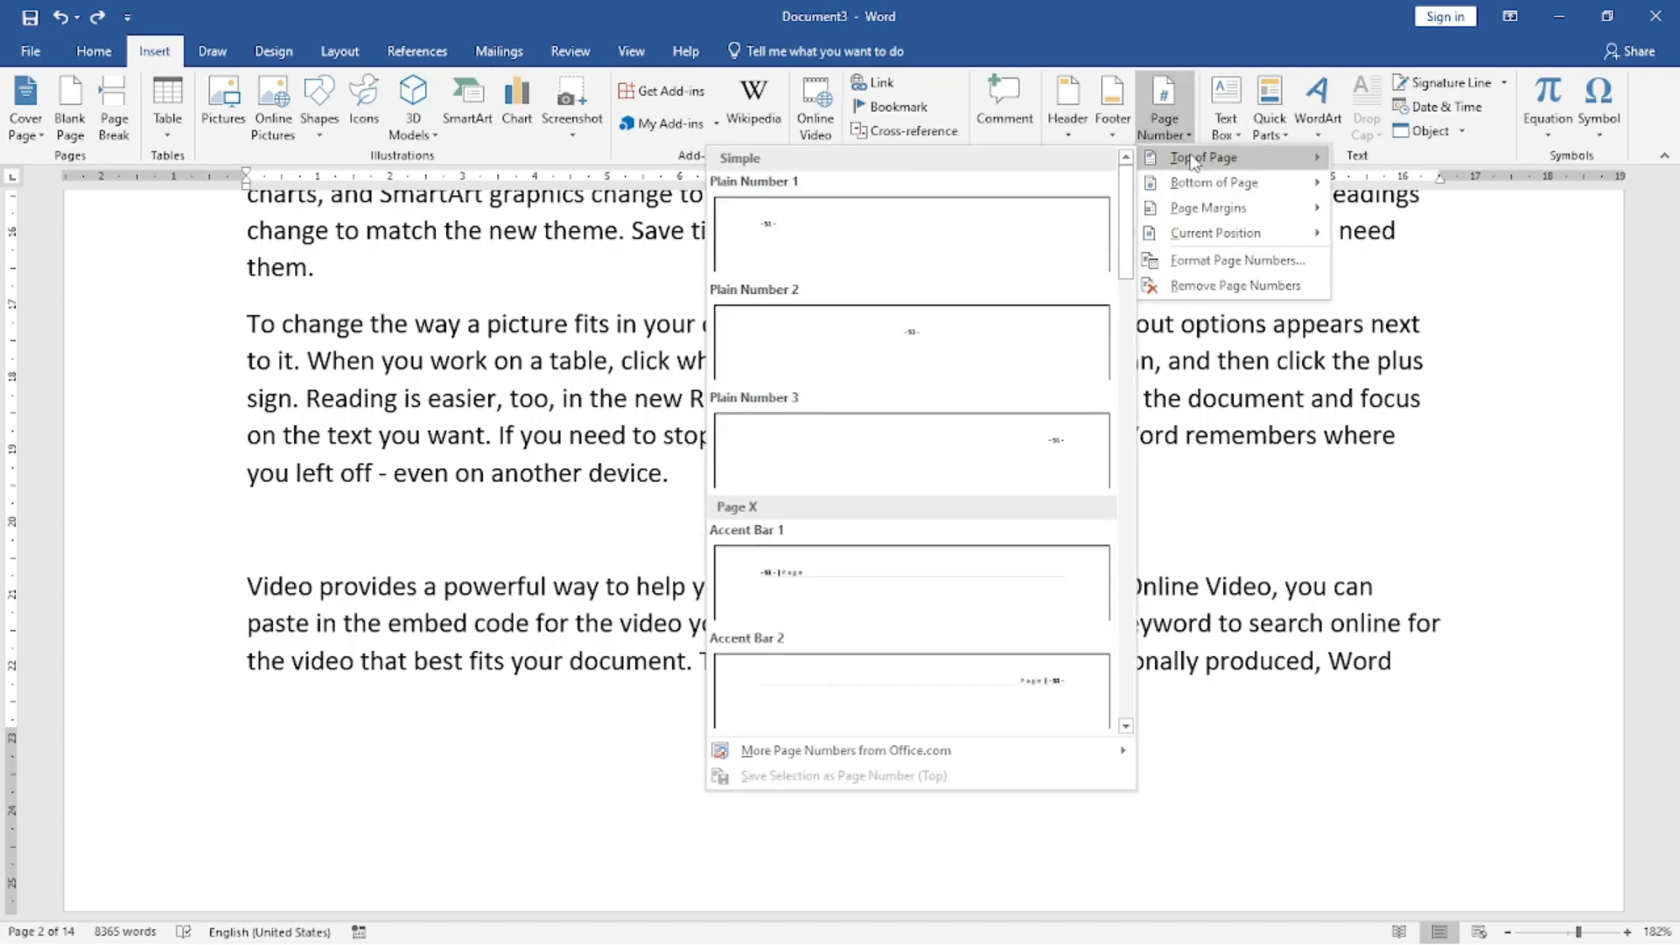
pyautogui.moveTo(1194, 213)
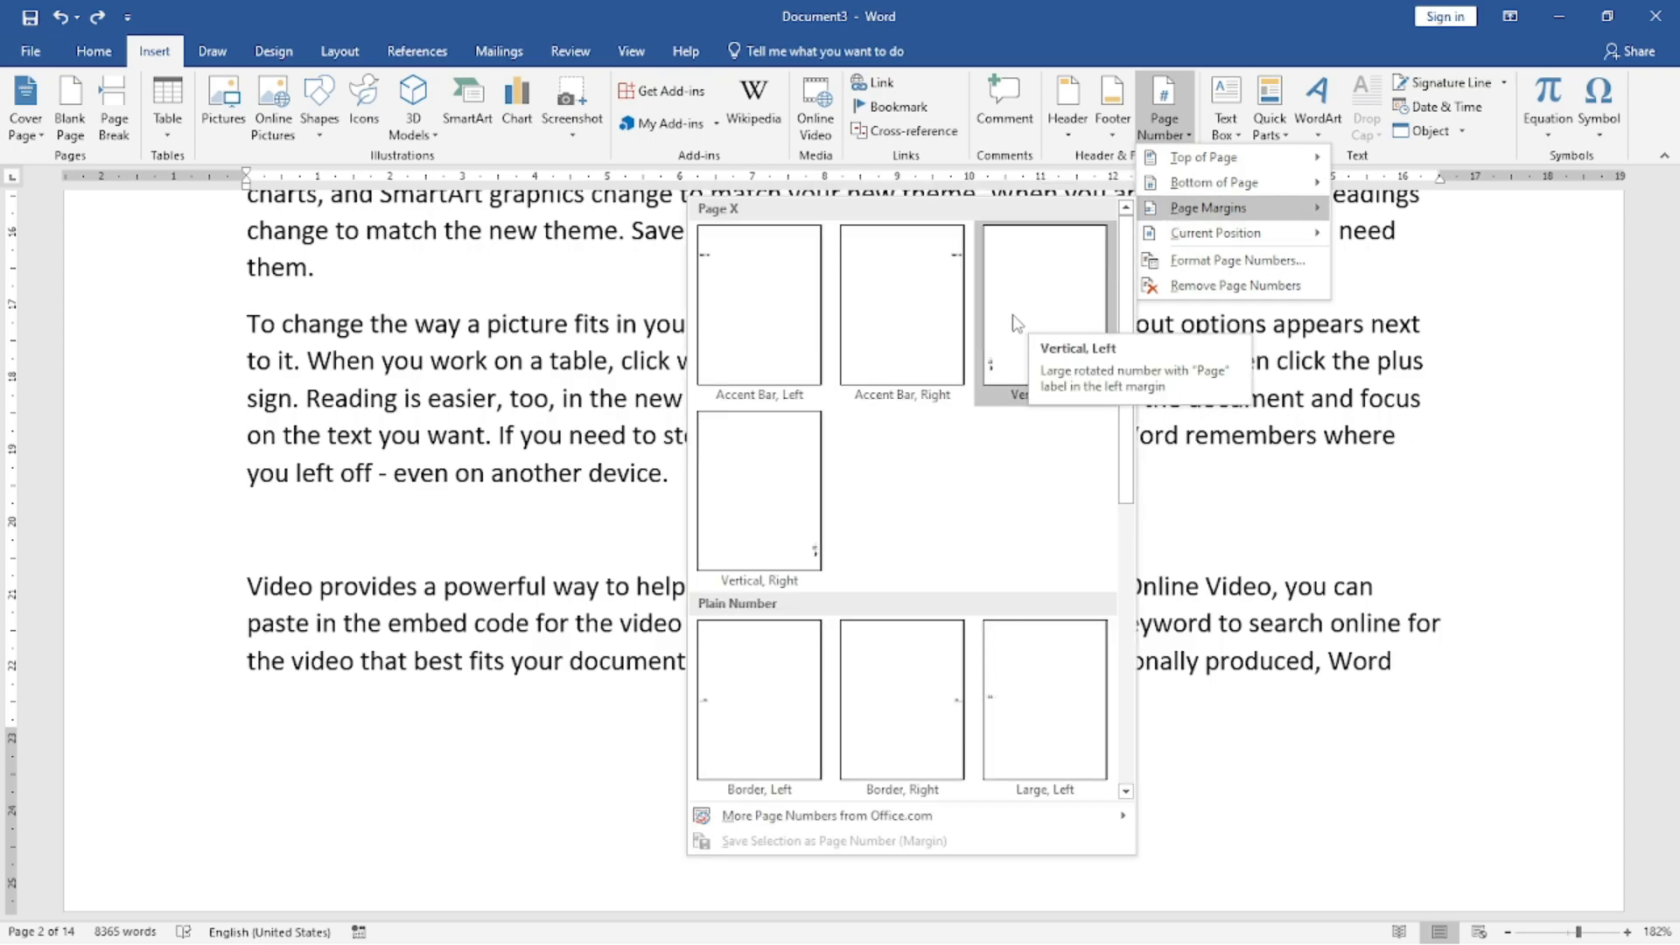
pyautogui.click(1037, 322)
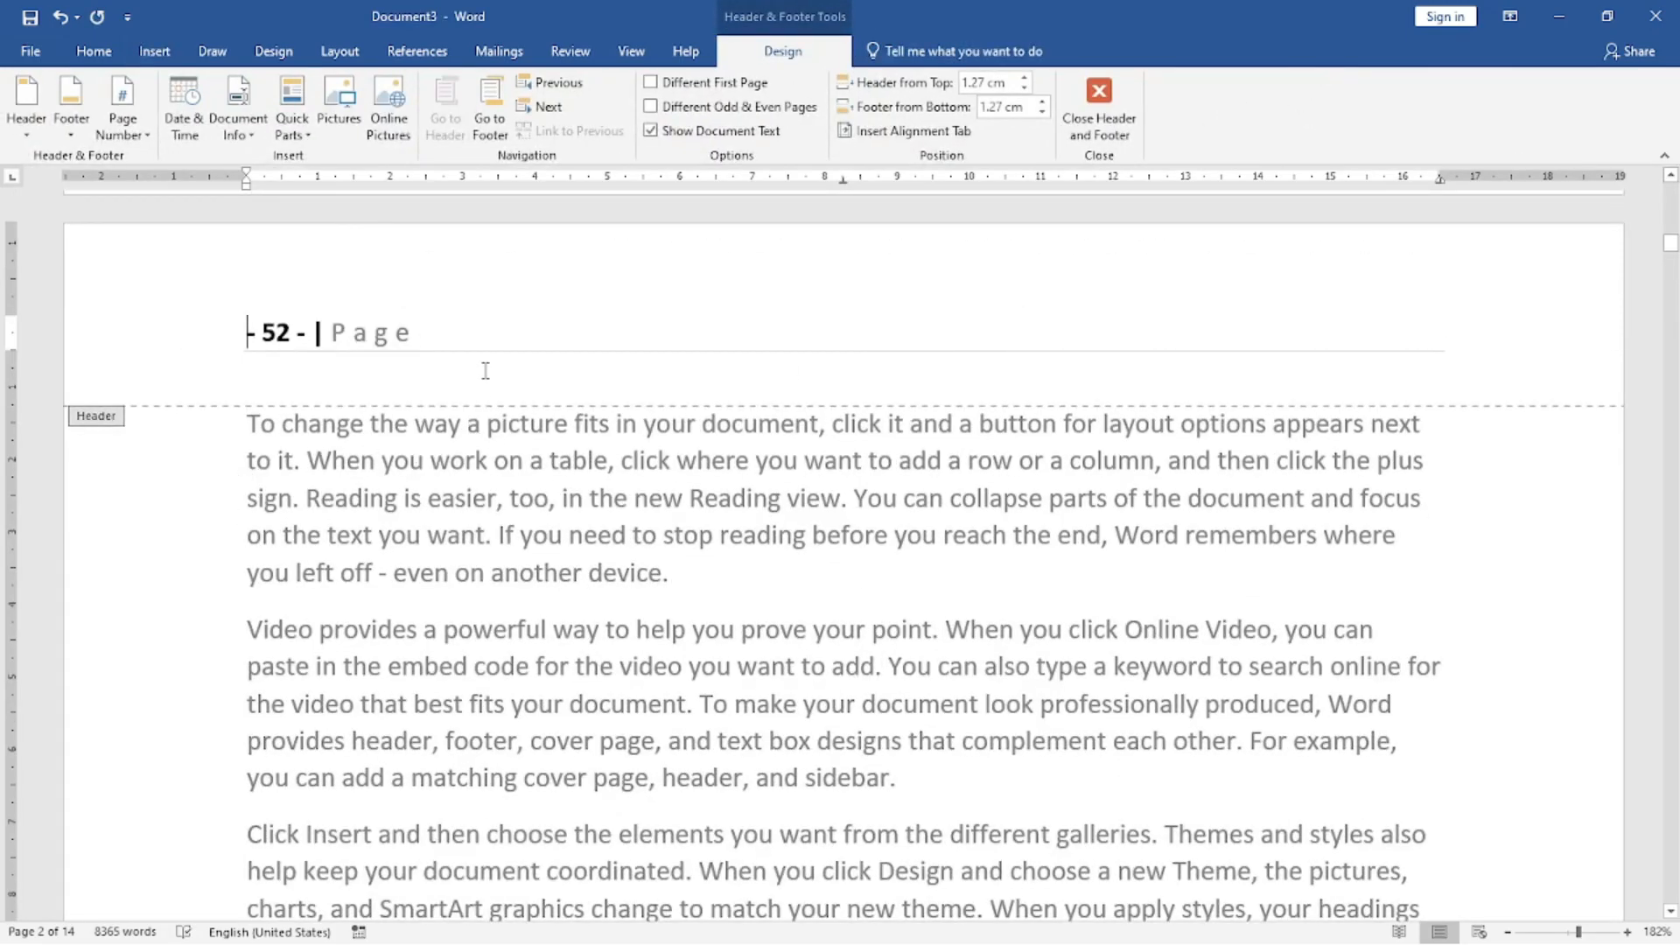
# Delete the Accent Bar page number from the header, return to the document body, and check the margin page numbers across the pages.
pyautogui.moveTo(414, 335); pyautogui.dragTo(141, 344)
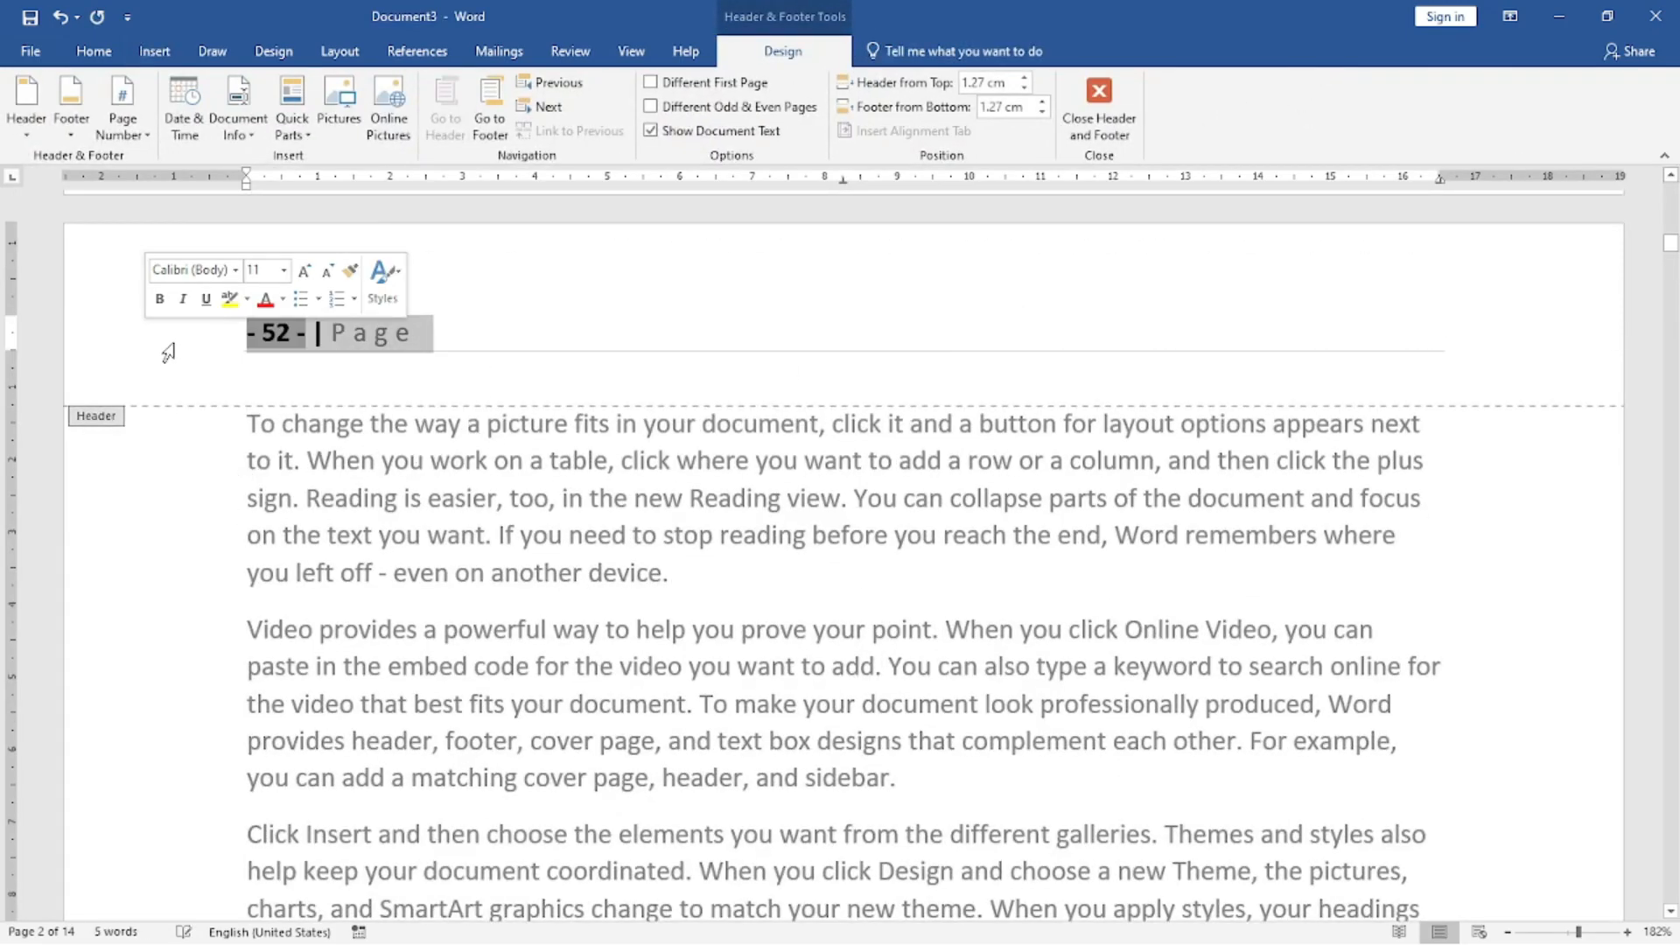
pyautogui.press('Delete')
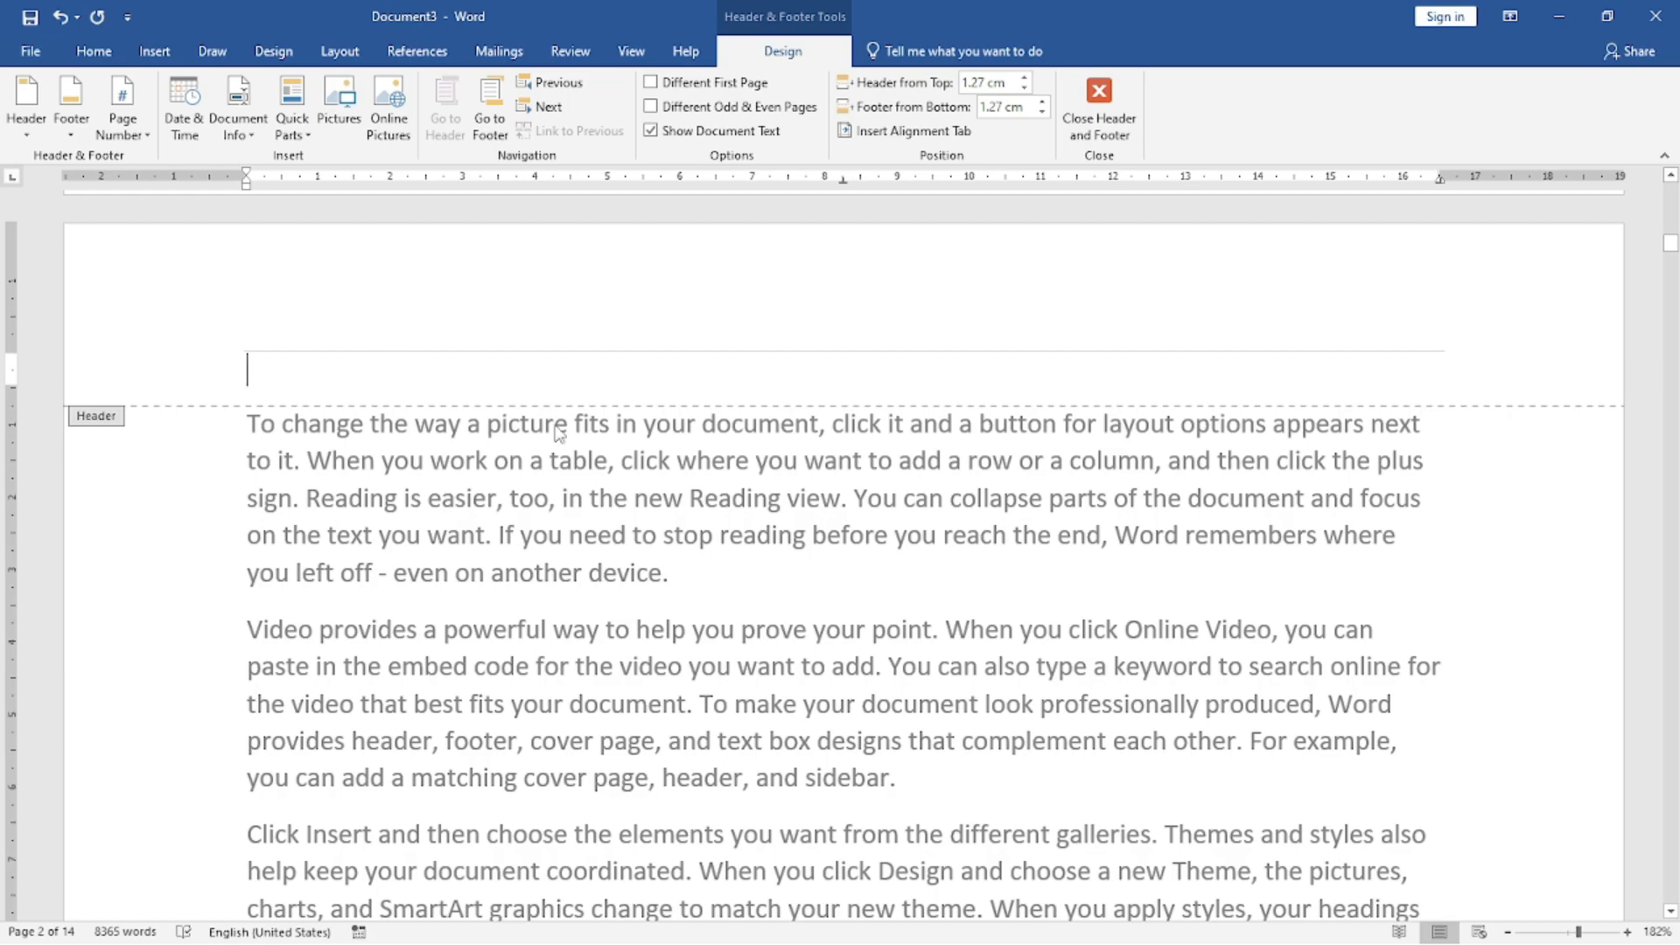
pyautogui.doubleClick(539, 418)
pyautogui.scroll(-5, 570, 595)
pyautogui.scroll(-5, 571, 593)
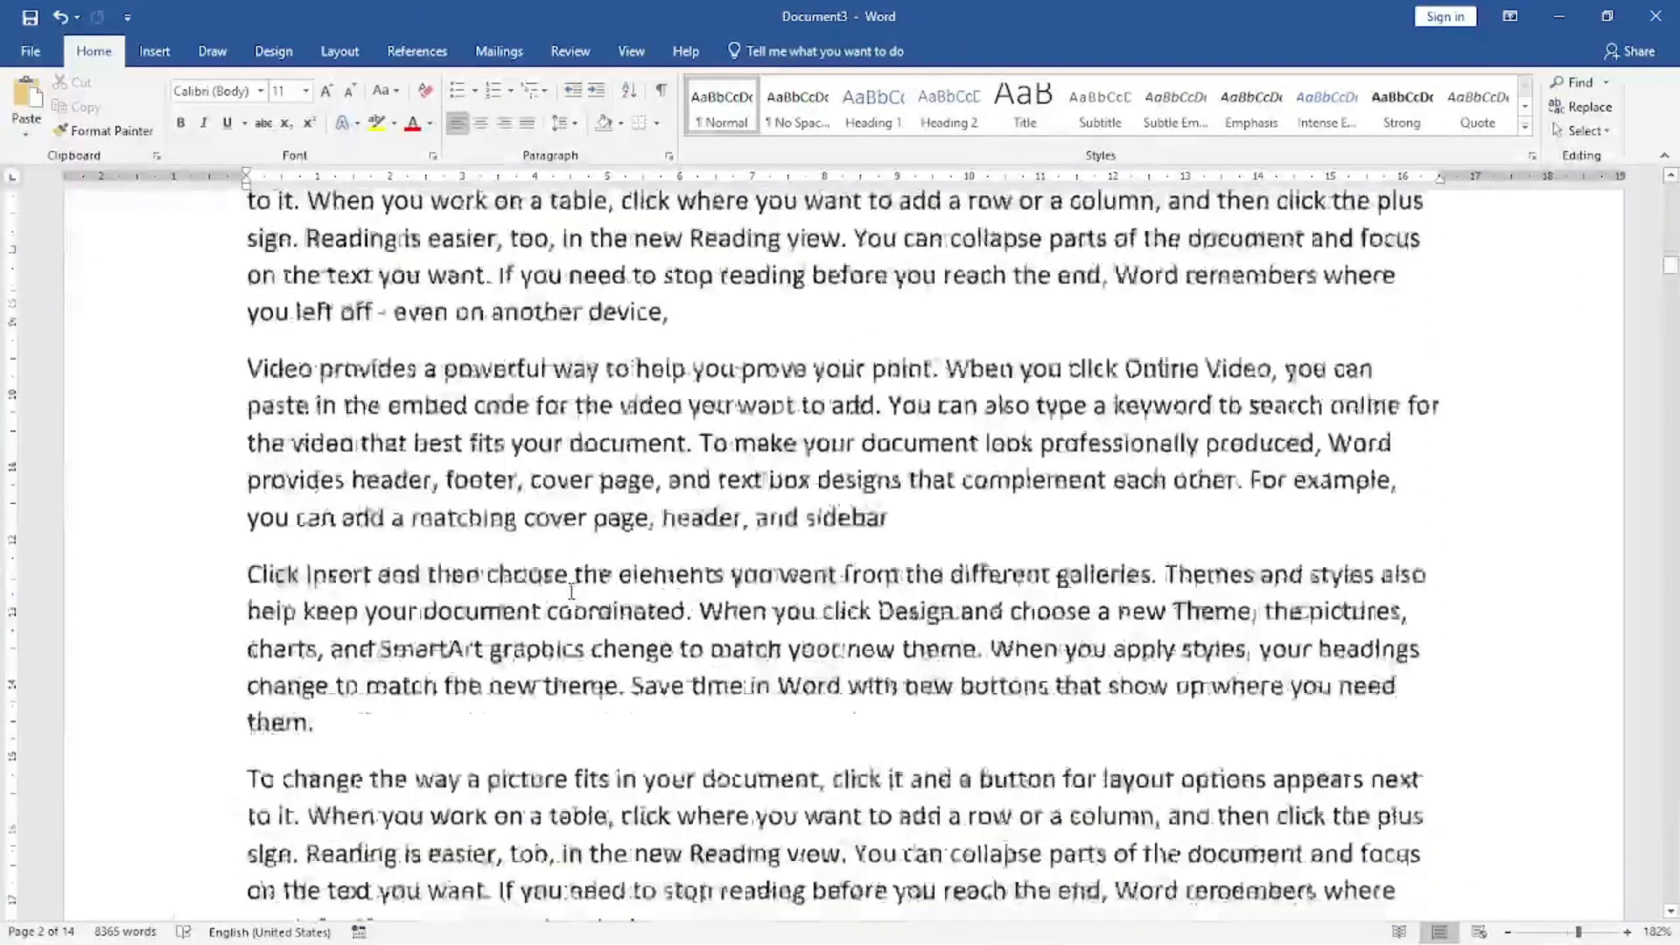
pyautogui.scroll(-3, 106, 847)
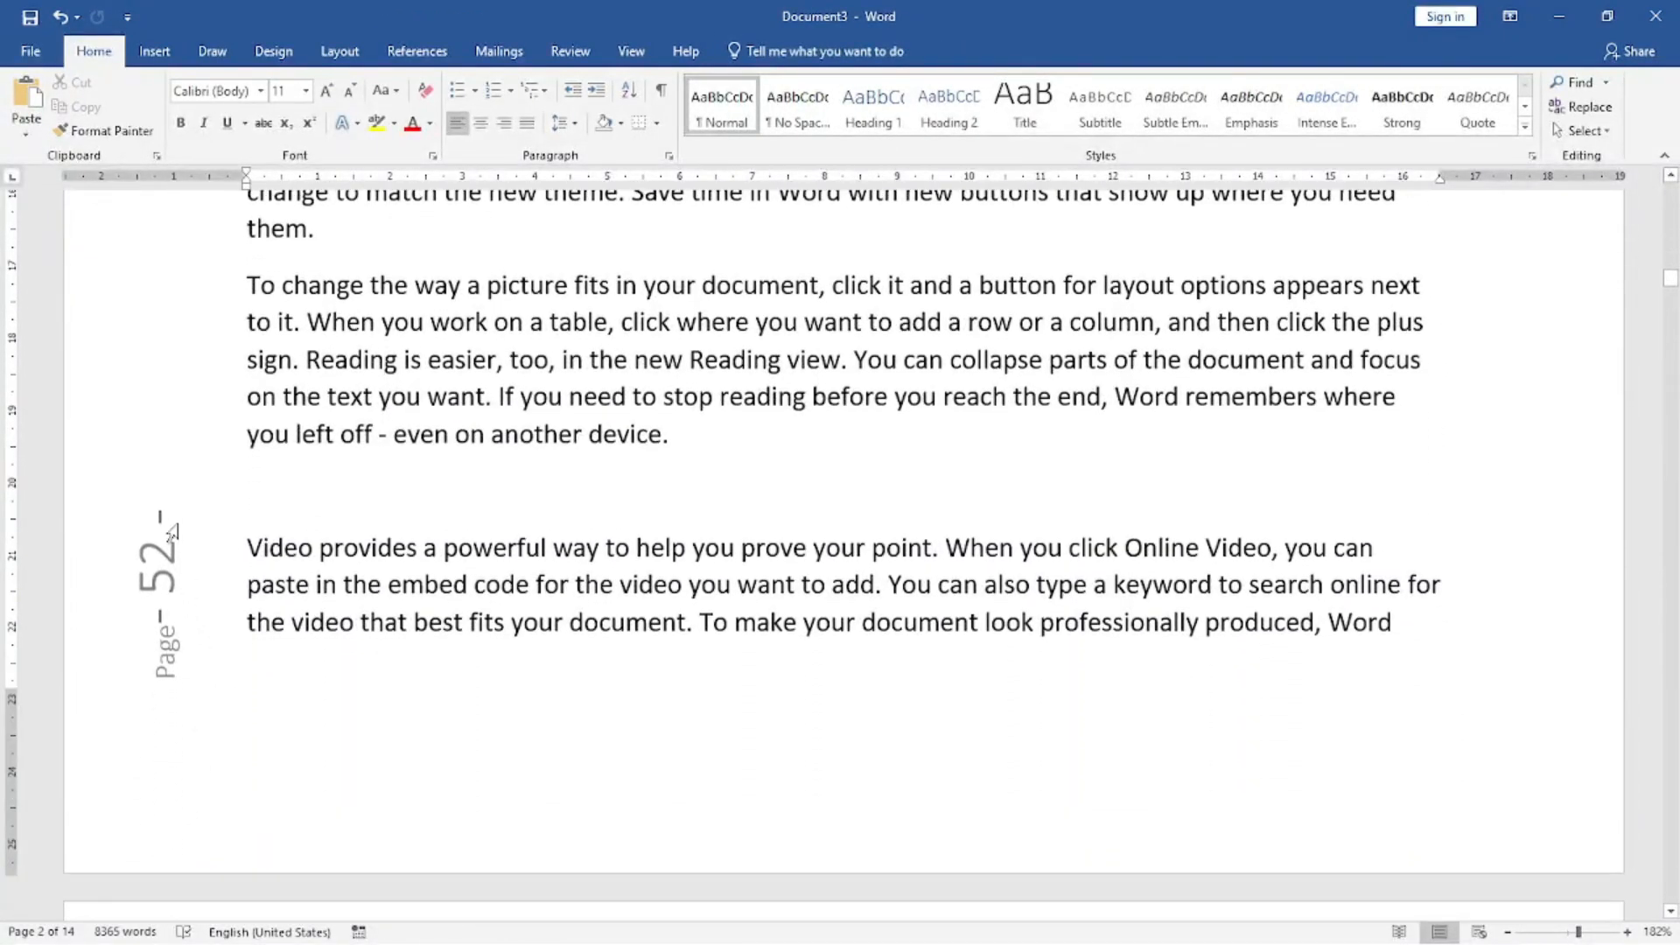
pyautogui.scroll(-20, 318, 627)
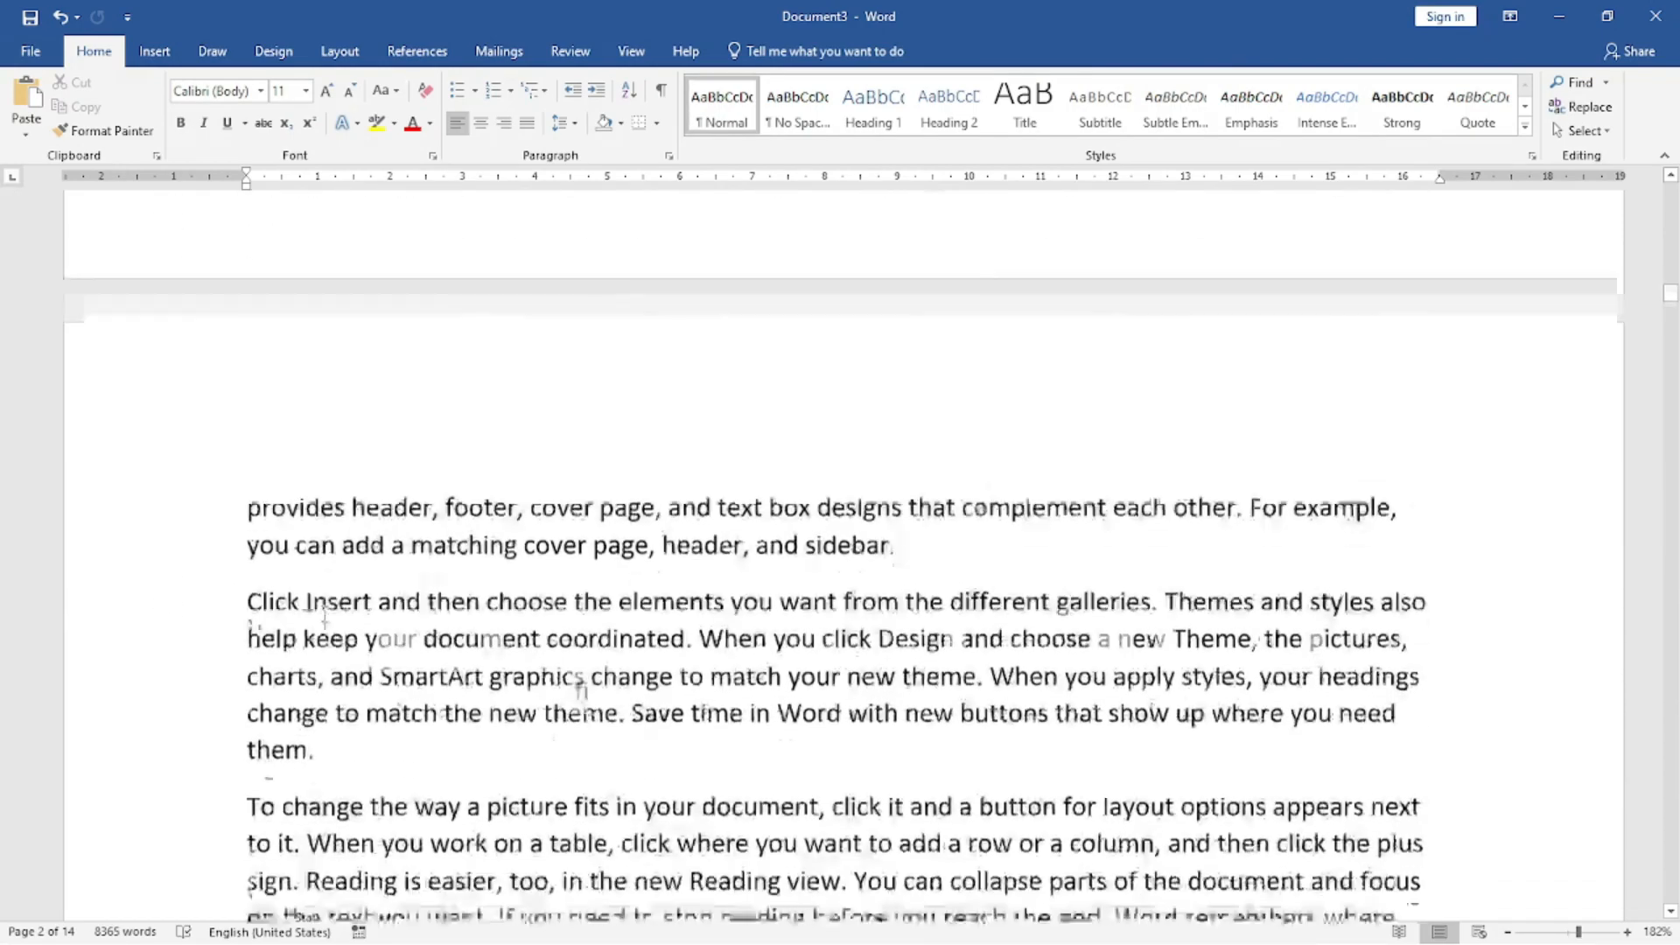
pyautogui.scroll(-10, 326, 637)
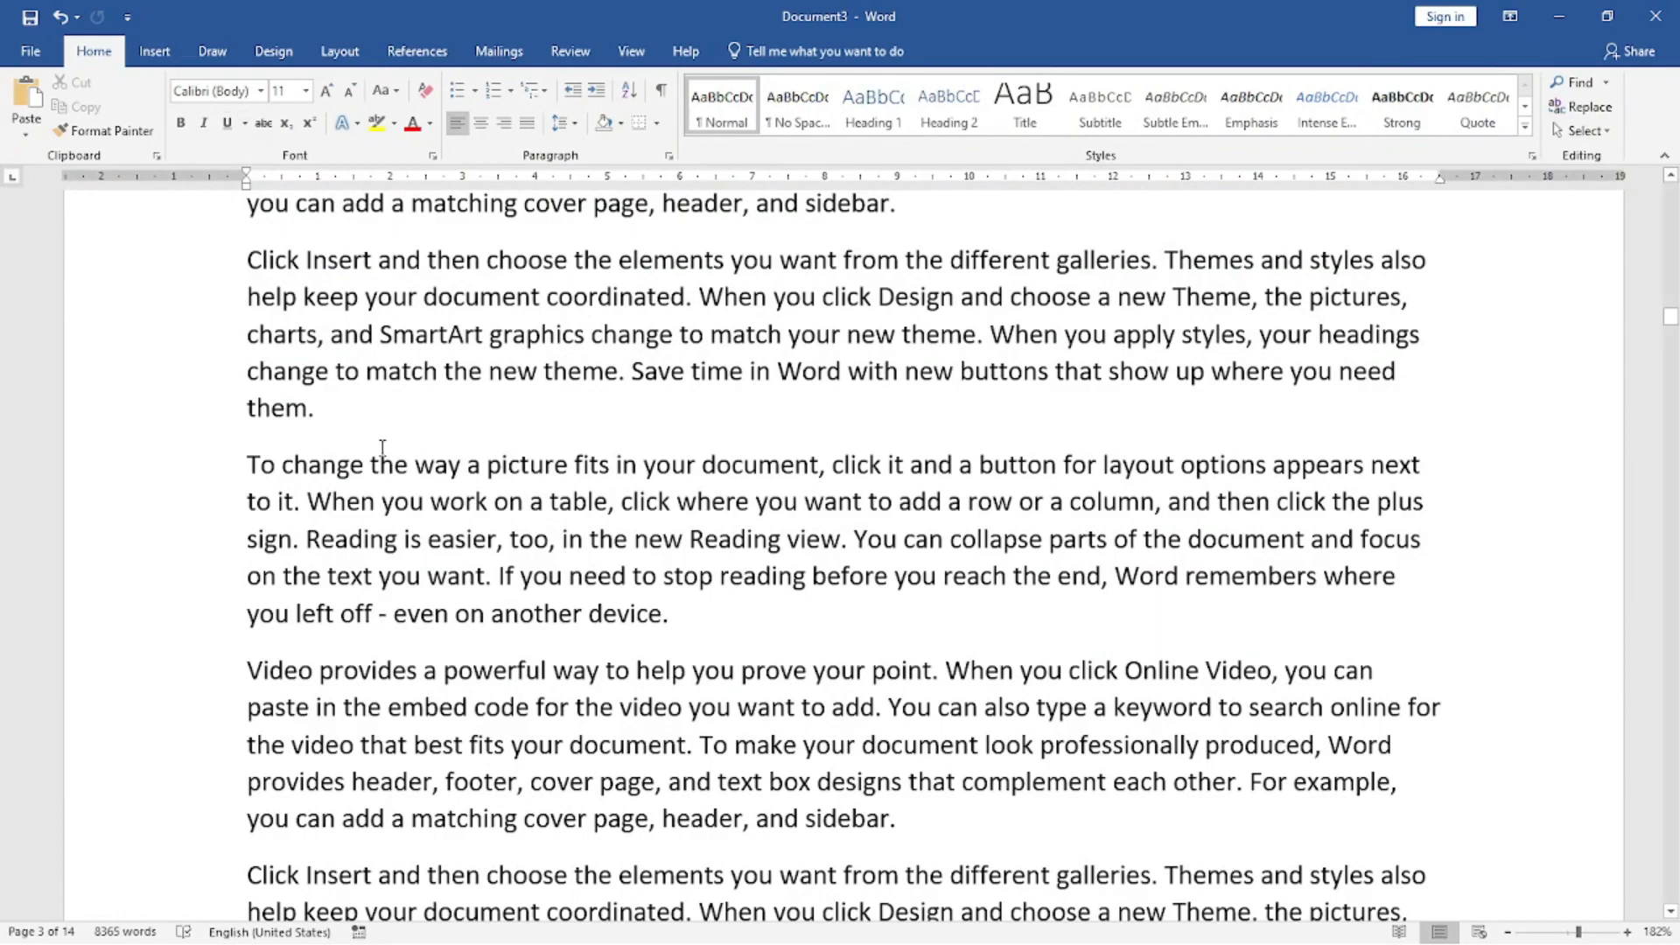
pyautogui.scroll(-6, 324, 685)
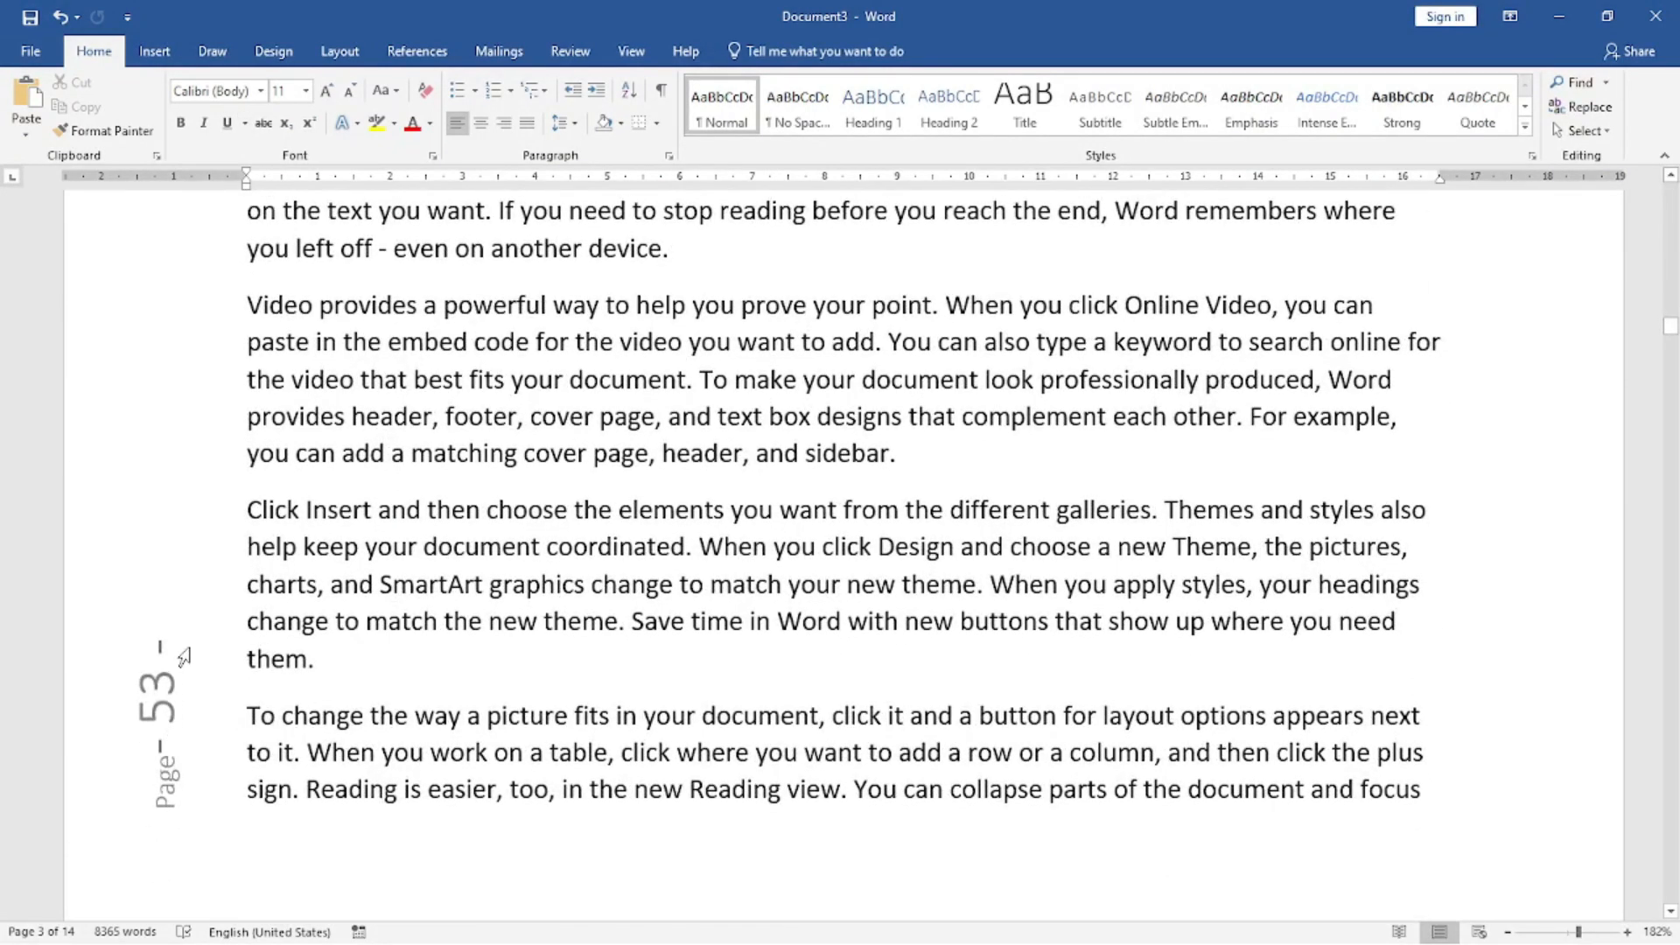
# Insert the Accent Bar 2 page number at the current position in the body text.
pyautogui.click(154, 52)
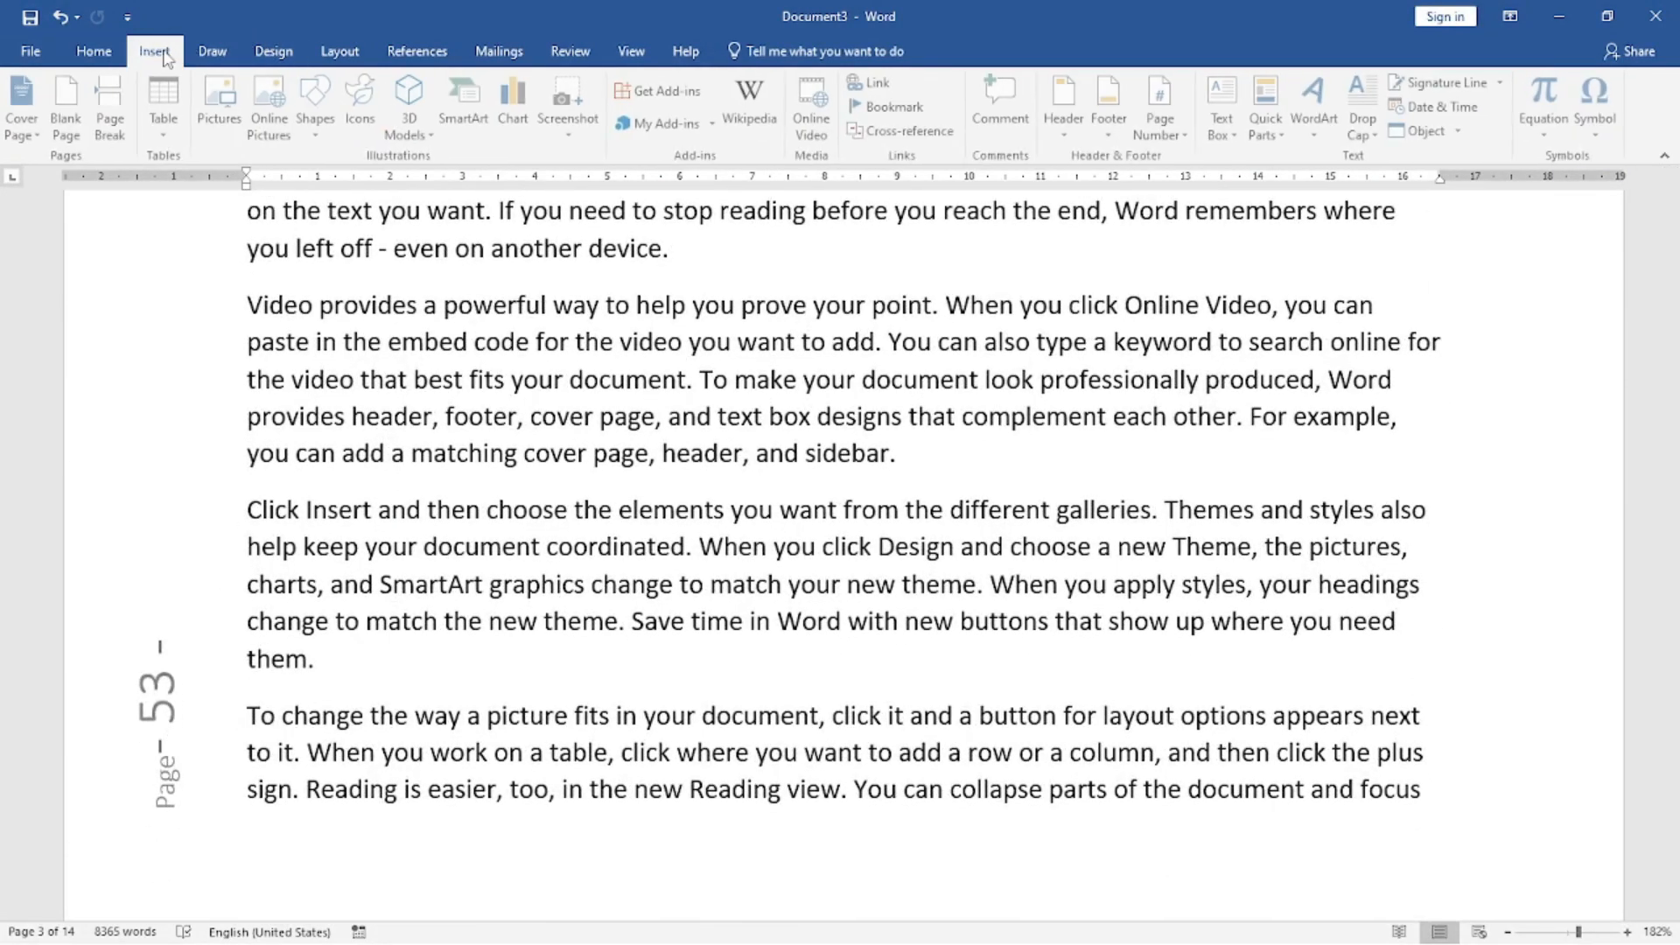
pyautogui.click(1191, 136)
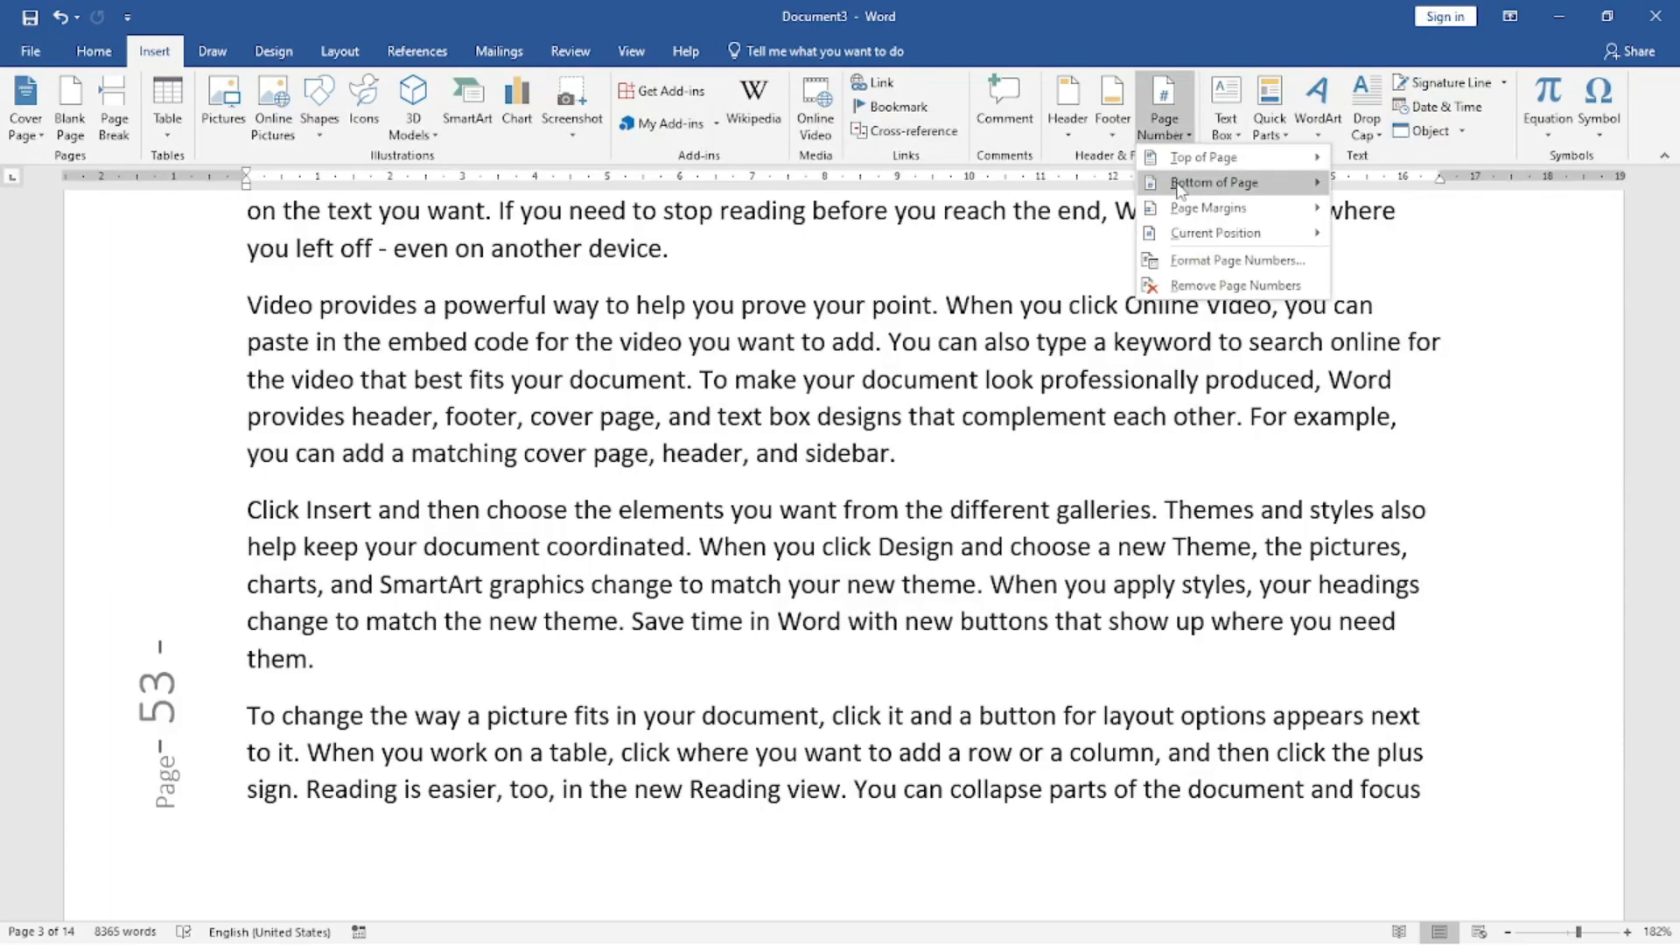
pyautogui.moveTo(1196, 204)
pyautogui.moveTo(1192, 236)
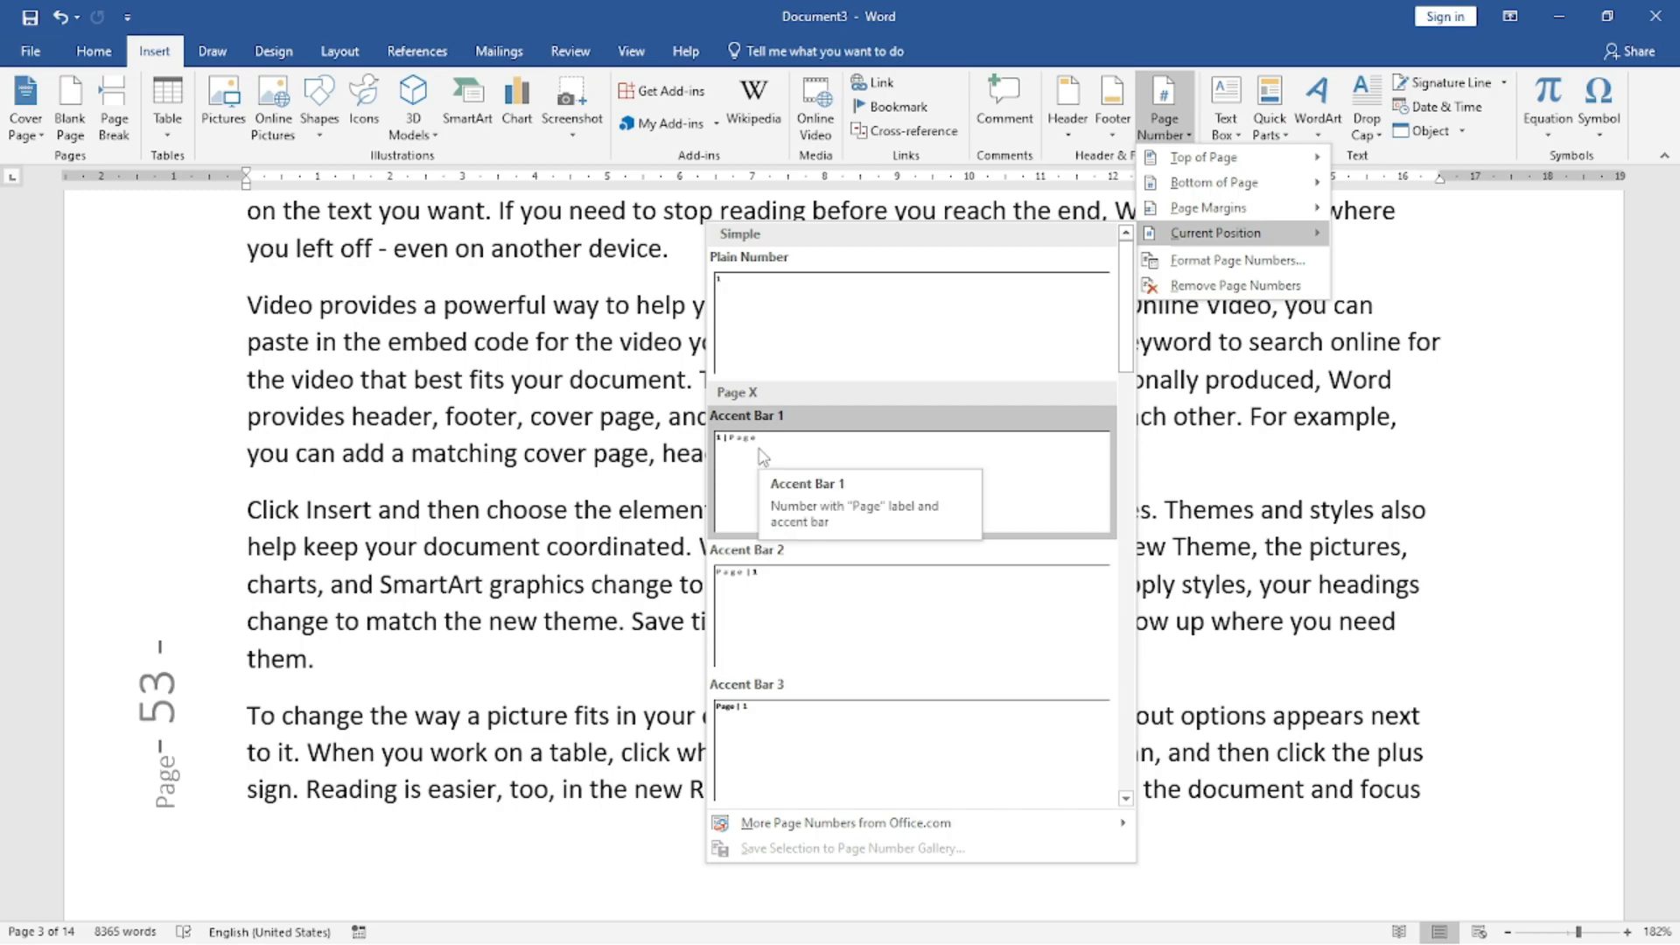
pyautogui.click(862, 577)
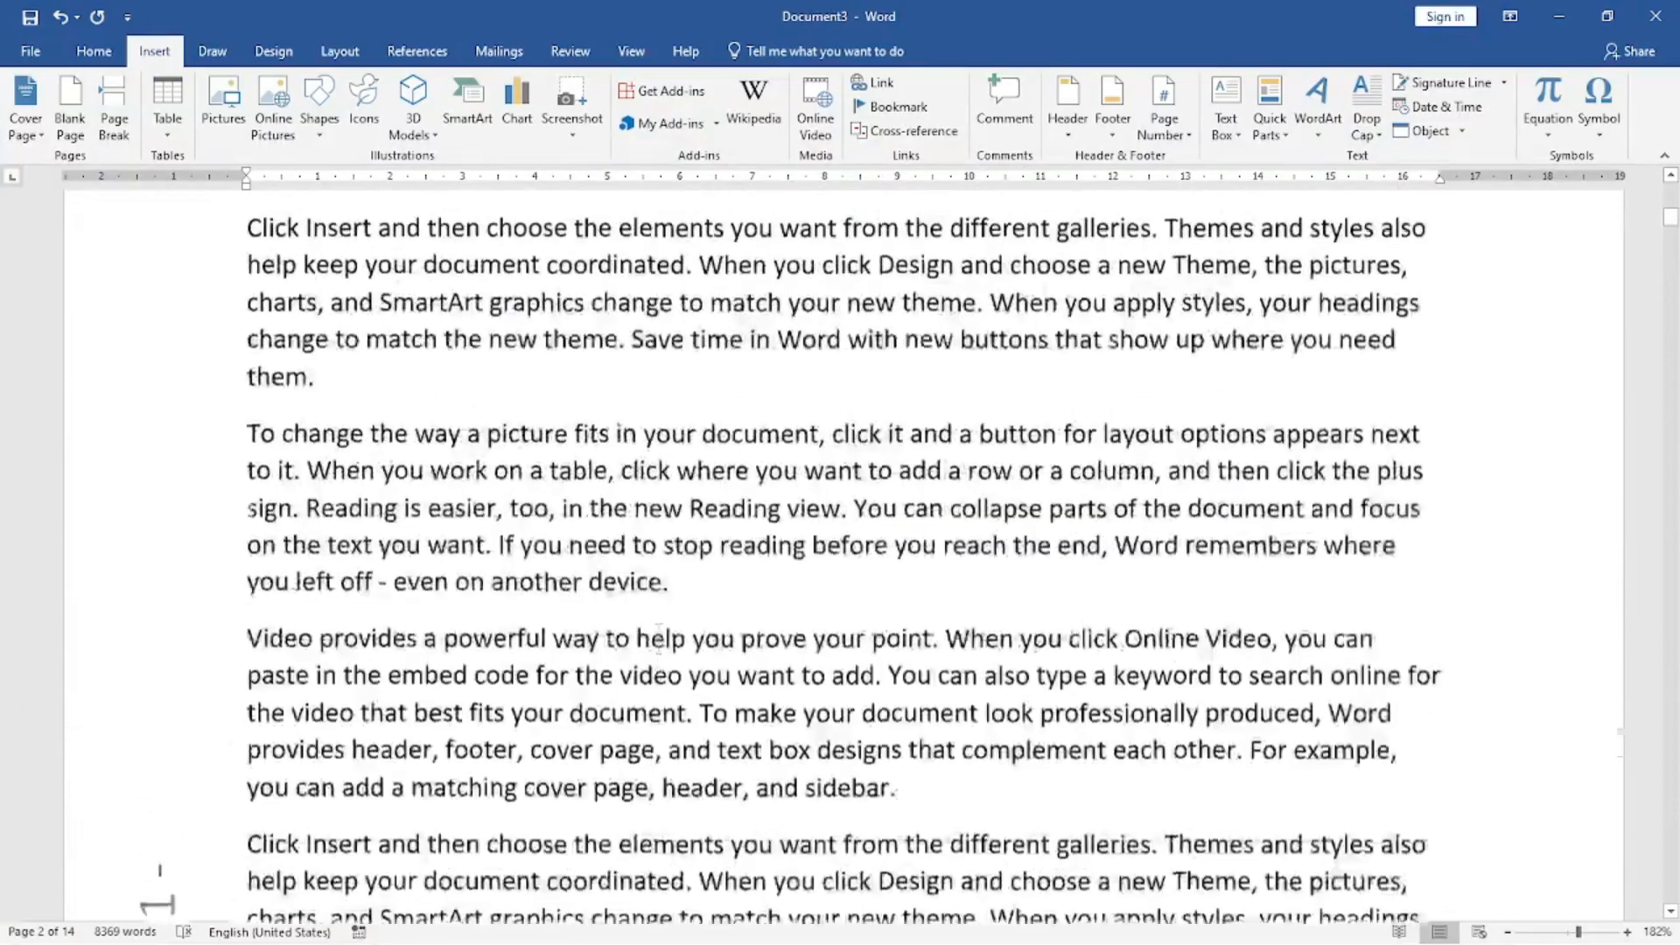
# Remove the page numbers from the page margins and check the pages.
pyautogui.scroll(8, 659, 653)
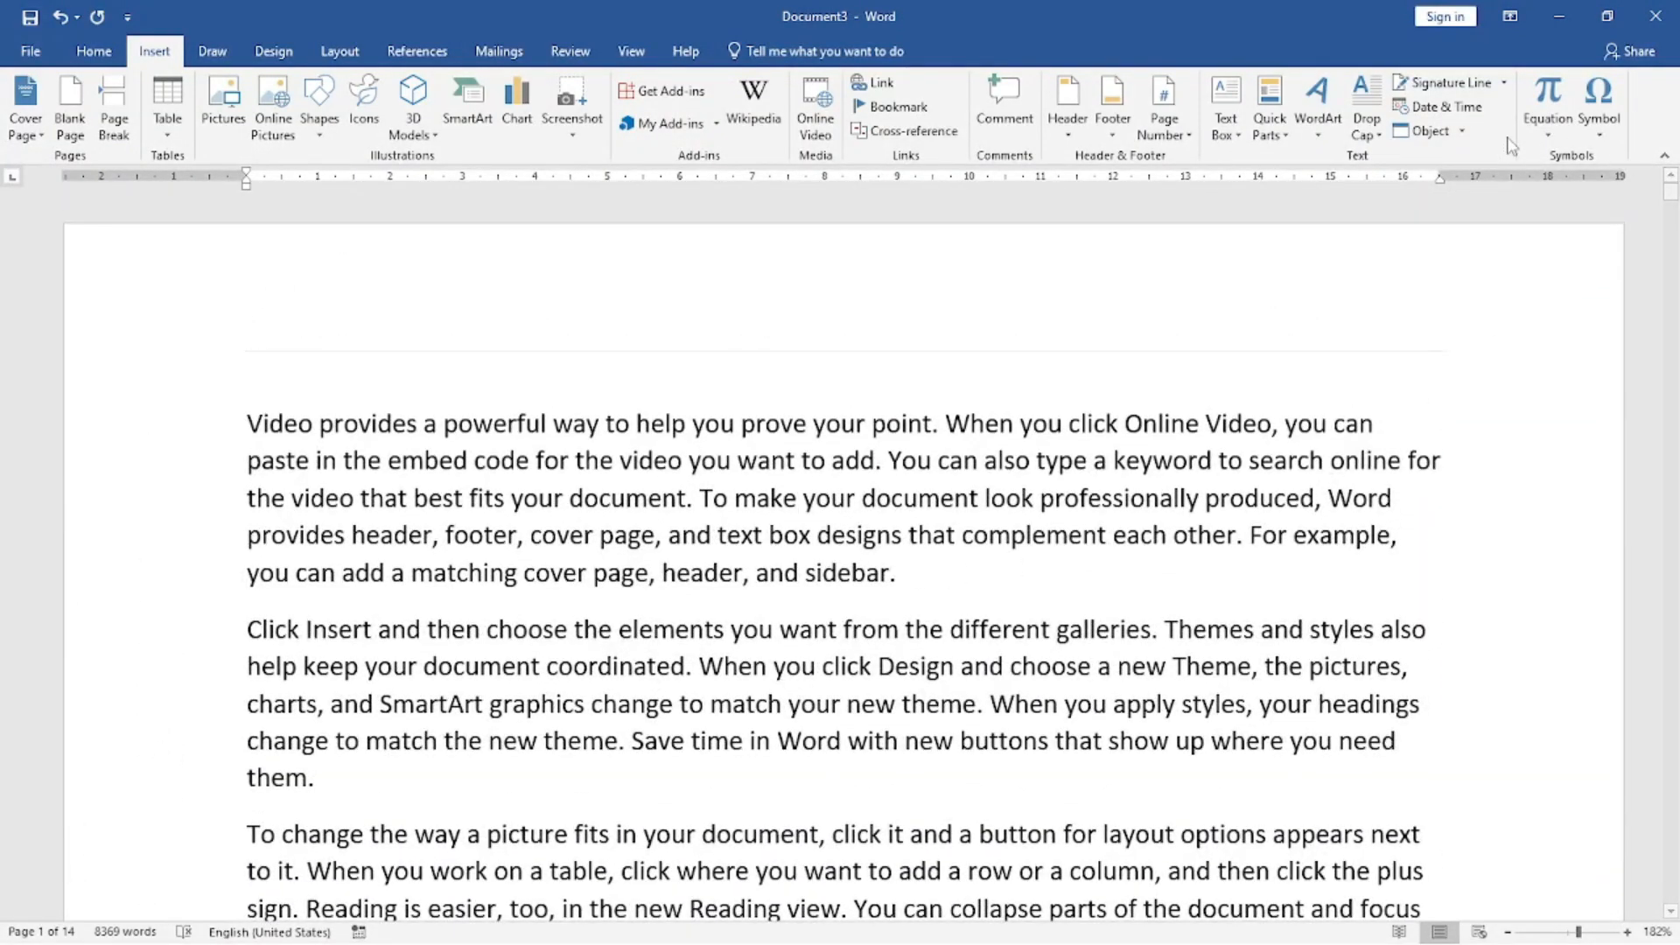
pyautogui.click(1164, 123)
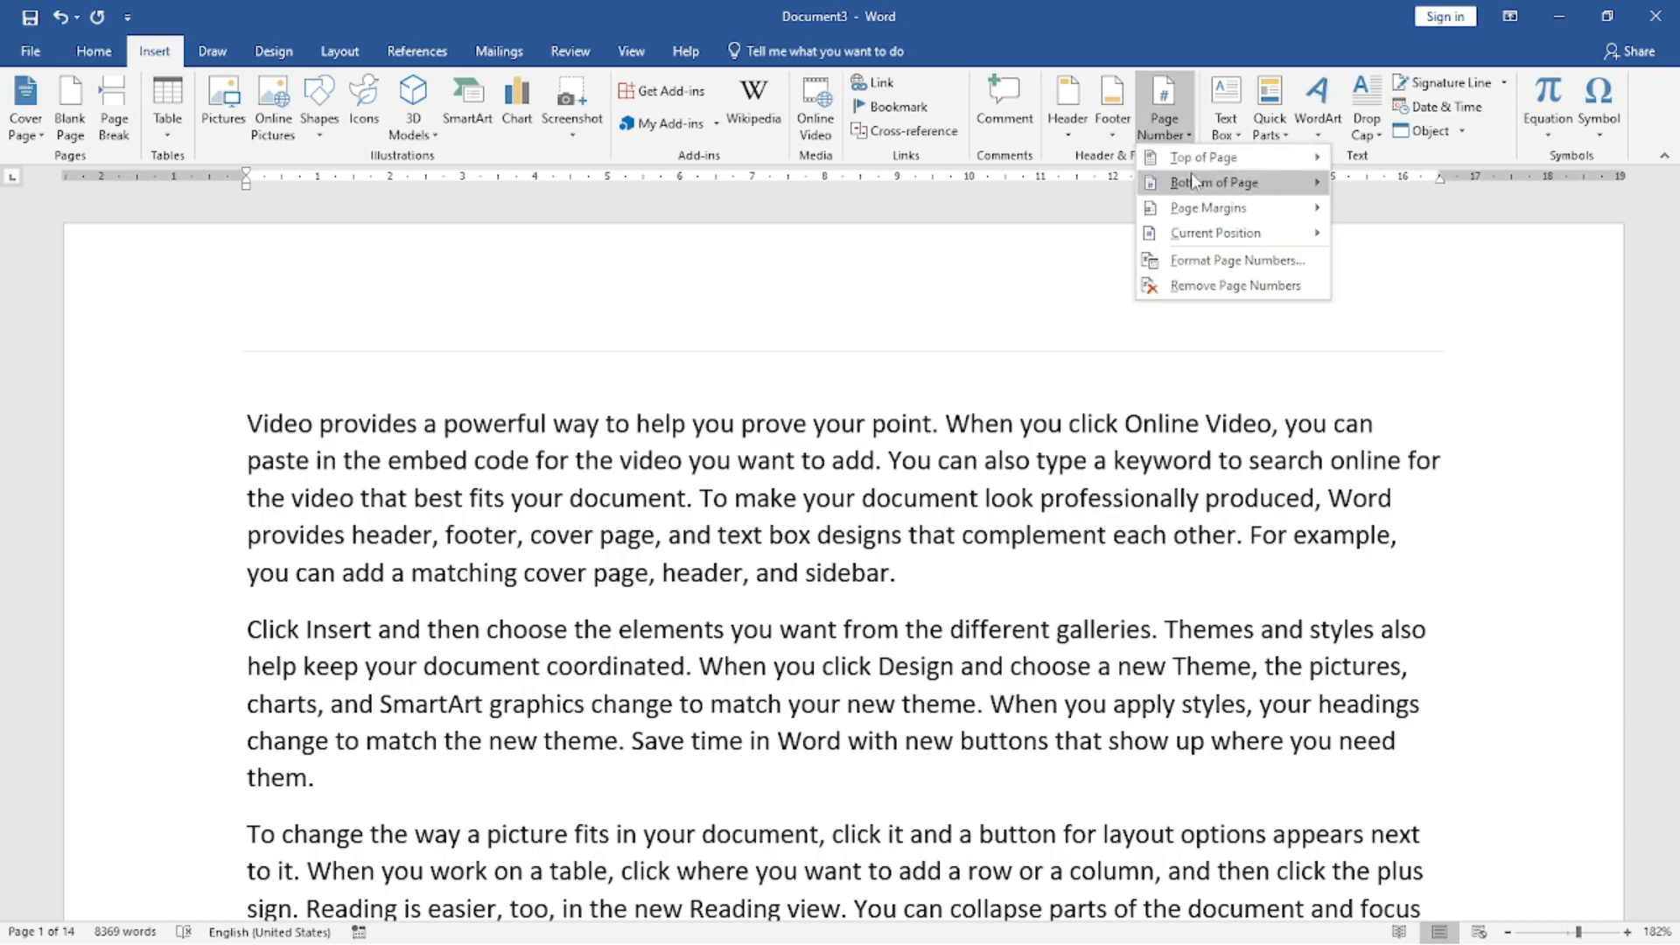
pyautogui.click(1216, 285)
pyautogui.scroll(-20, 630, 604)
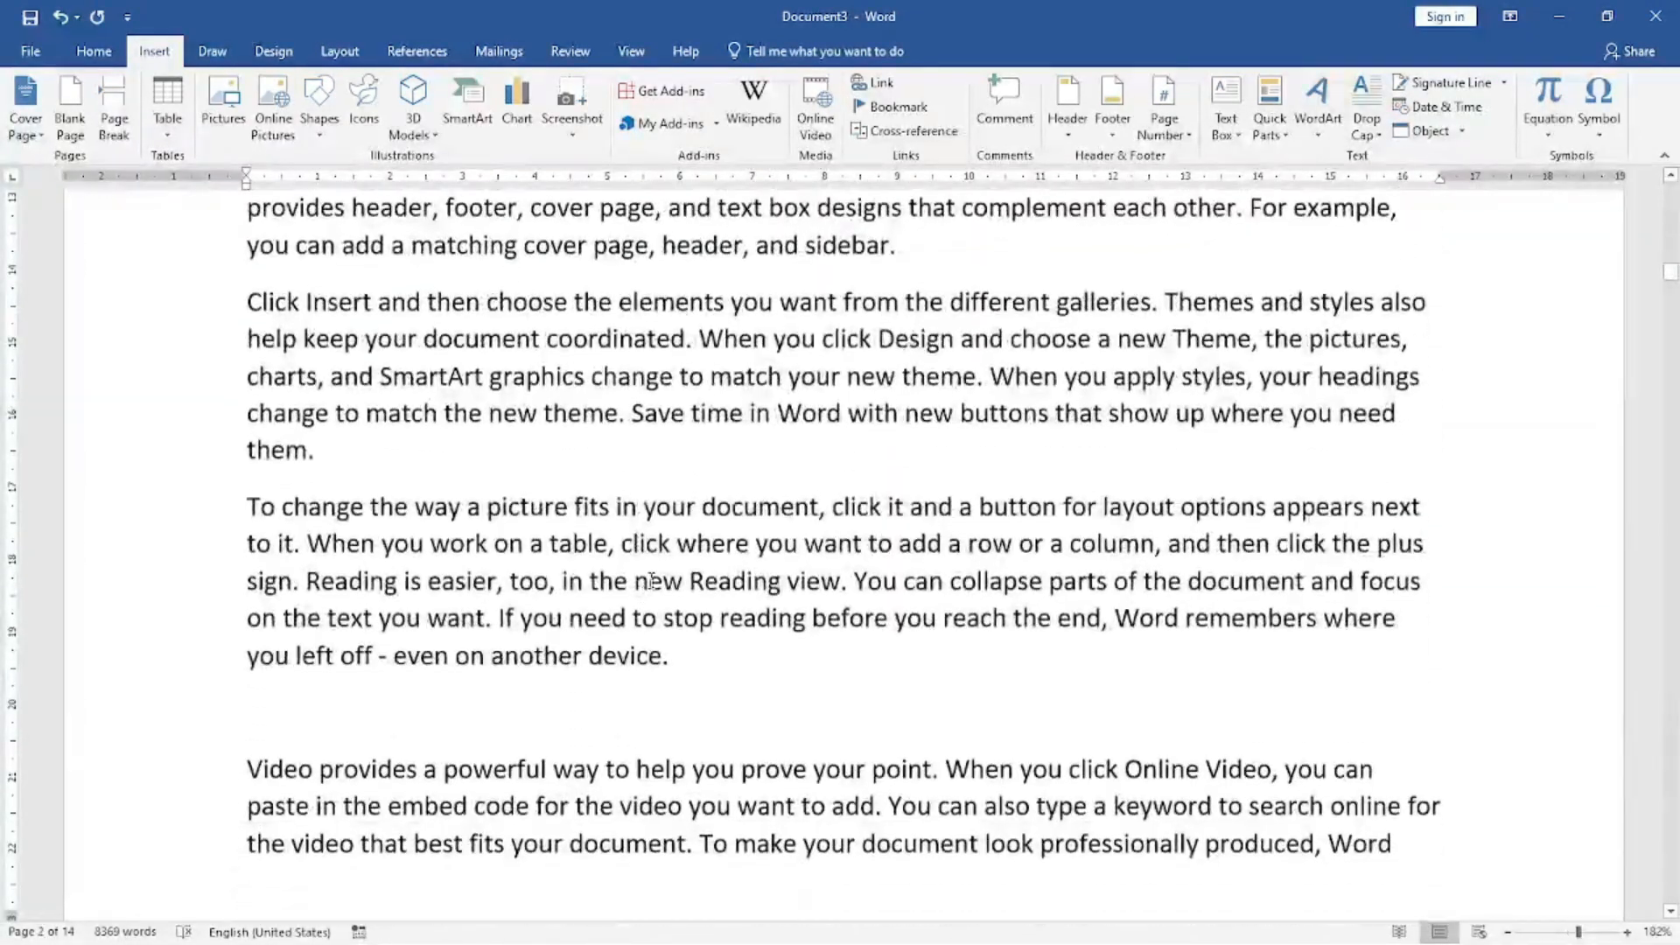
pyautogui.scroll(-1, 652, 579)
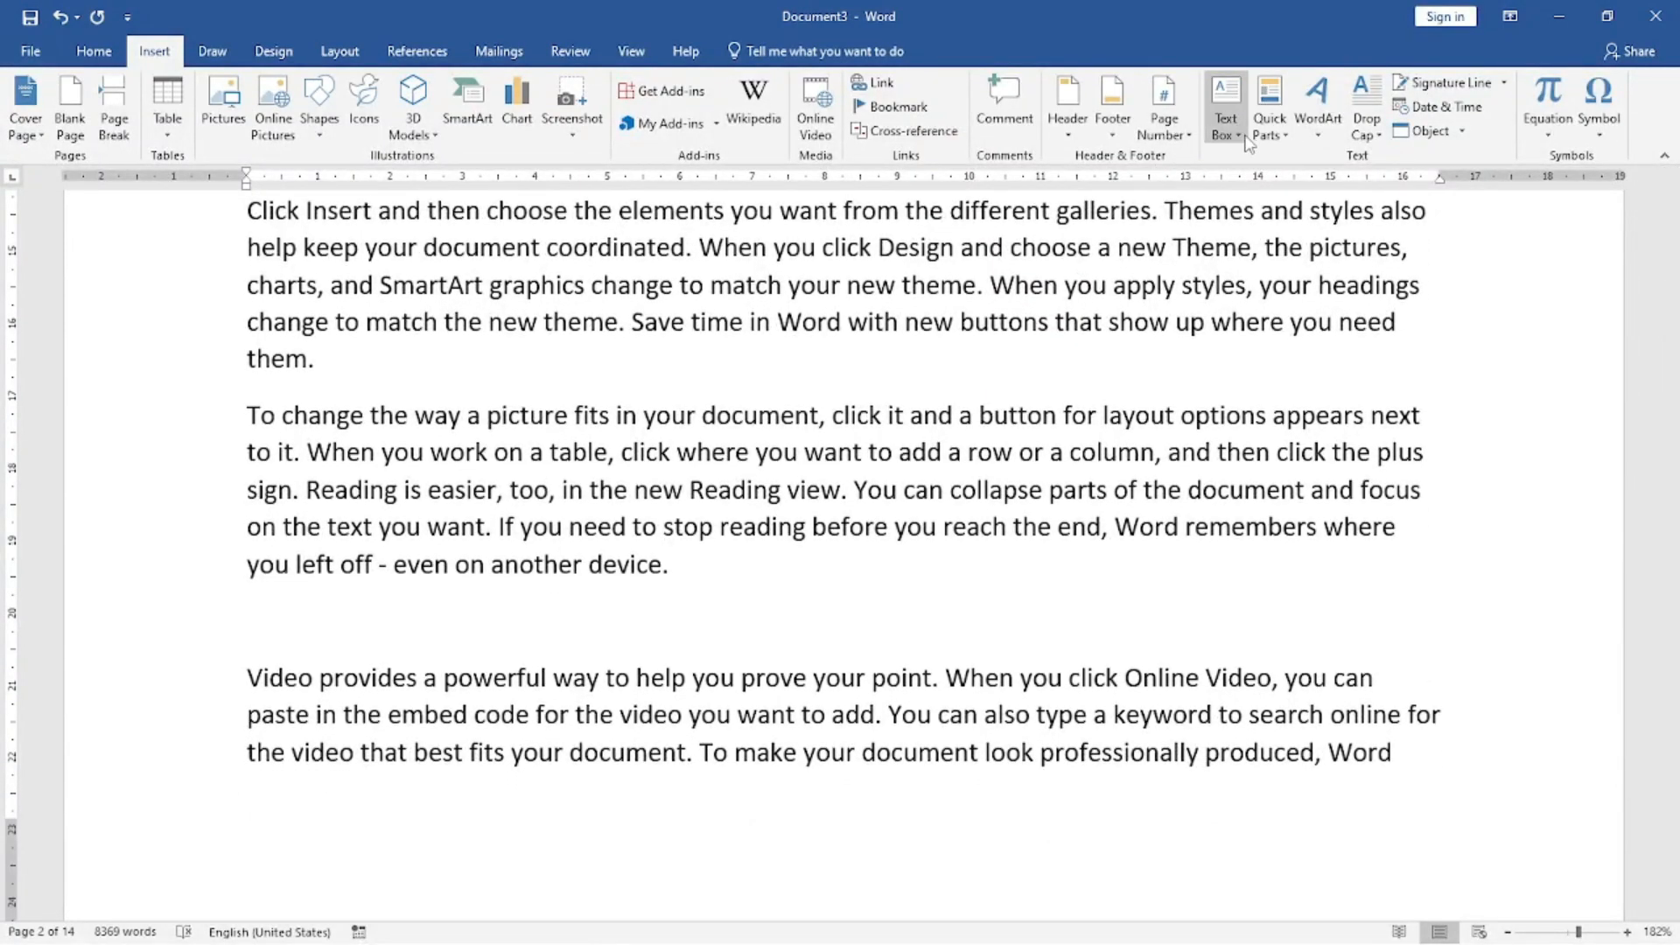
# Add a blank line below the paragraph ending "even on another device." near the end of the second page.
pyautogui.click(1246, 143)
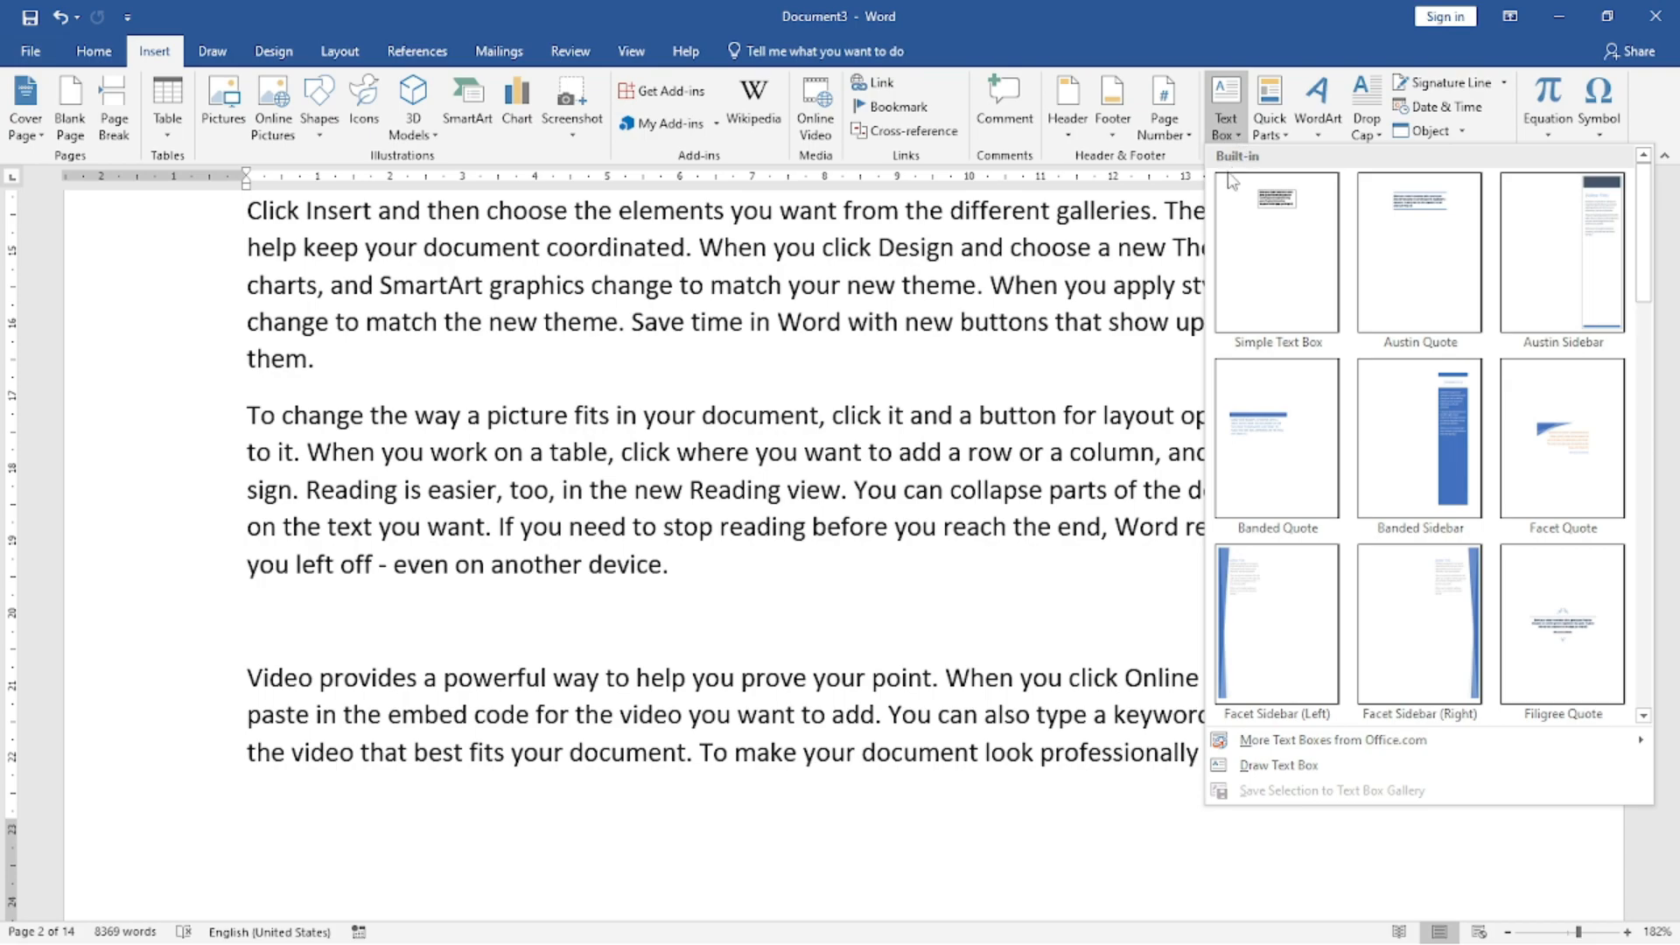
pyautogui.click(748, 591)
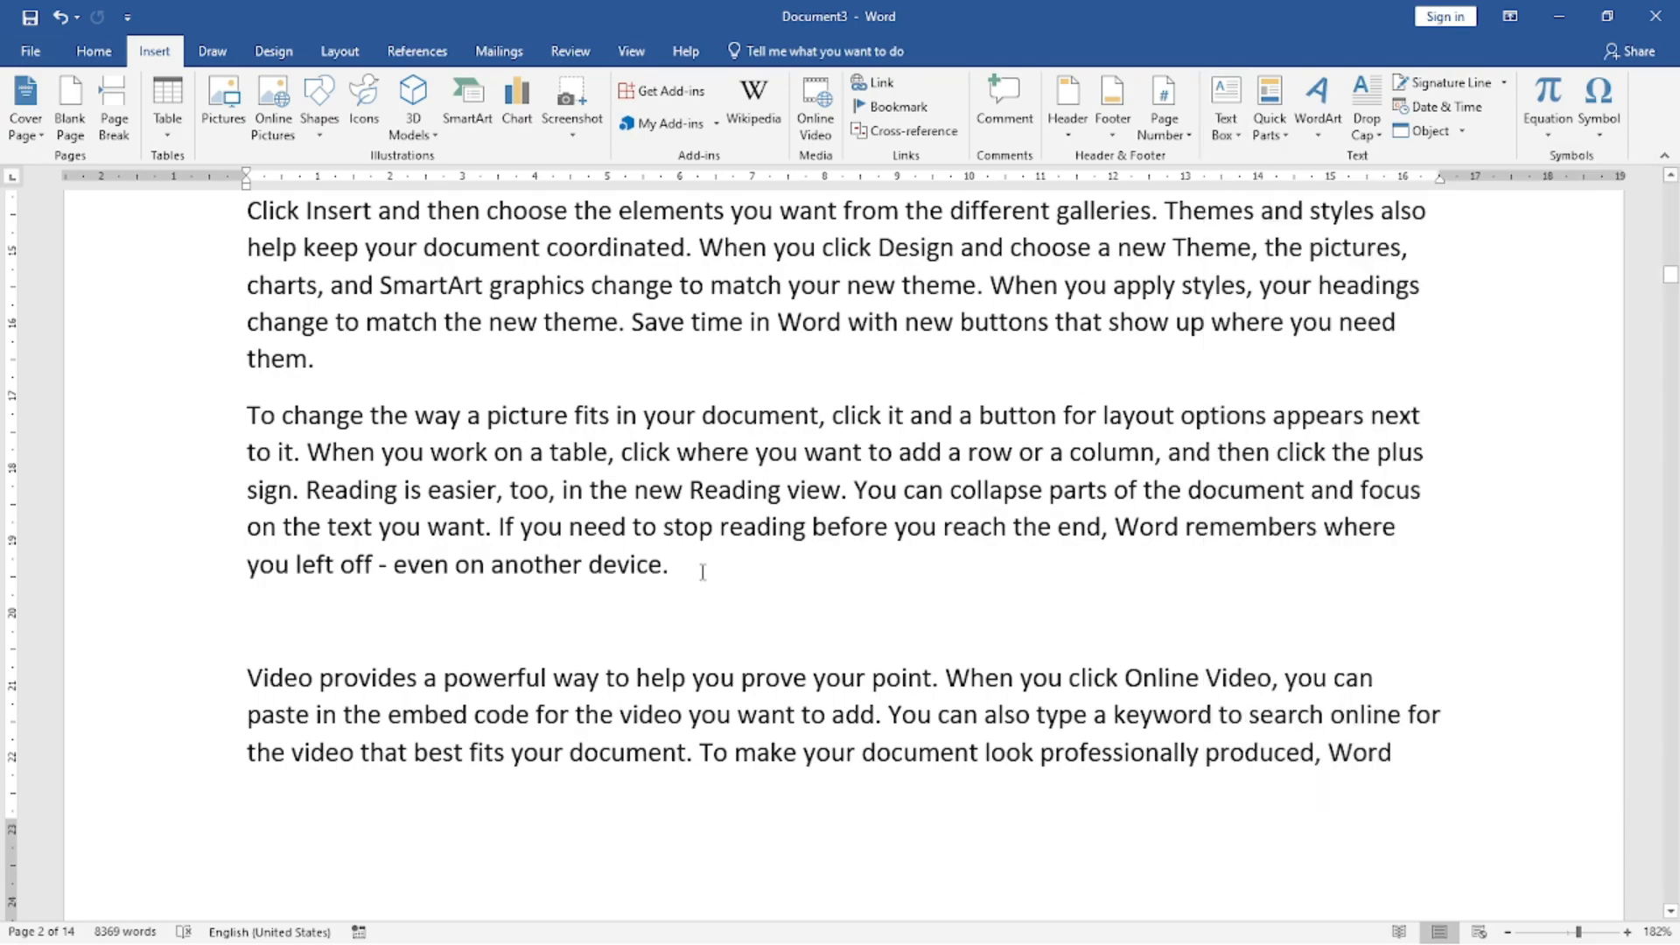
pyautogui.press('Return')
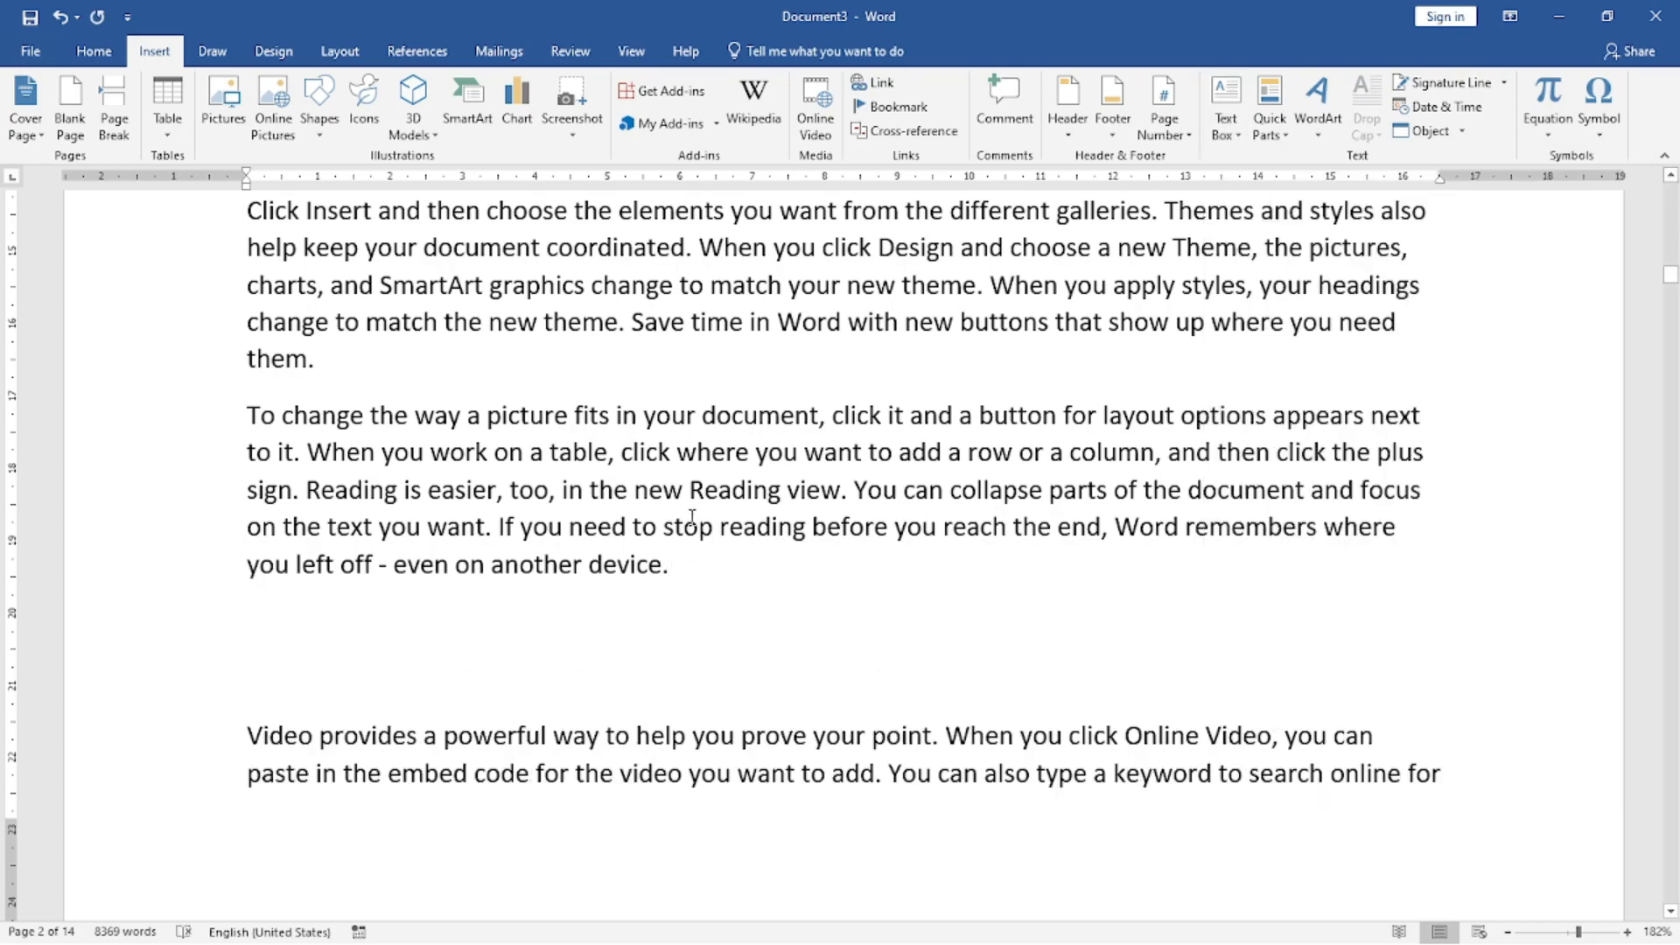
# Insert a Simple Text Box, resize it to about 4.27 cm high by 5.15 cm wide, and move it into the "Video provides" paragraph.
pyautogui.click(1225, 110)
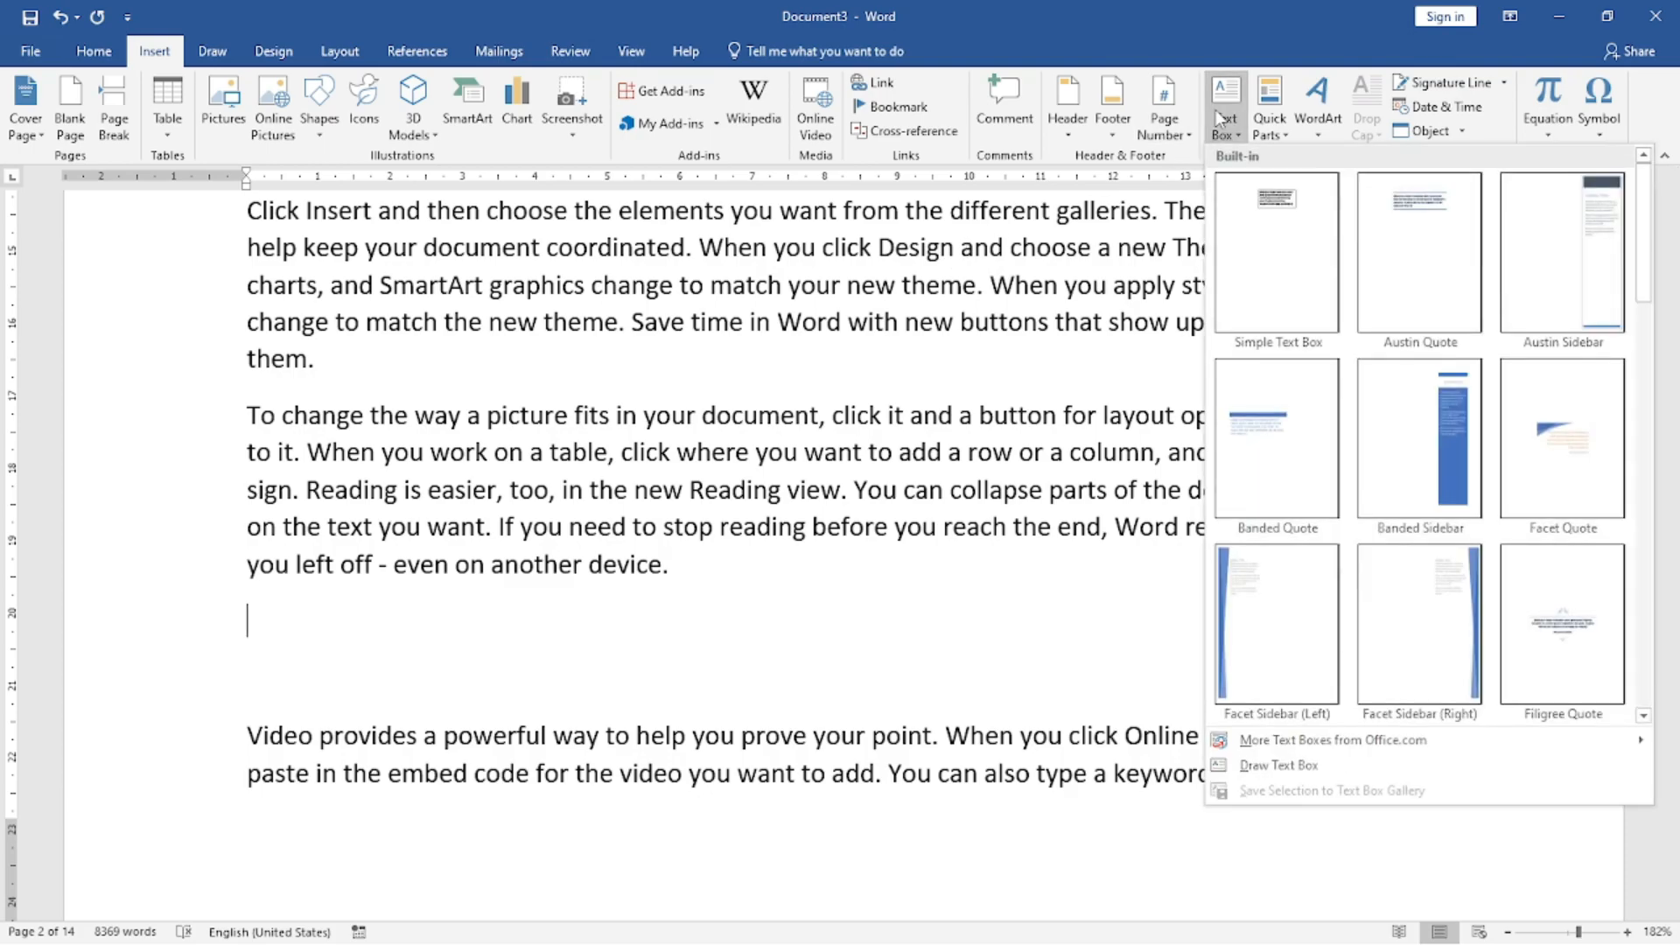
pyautogui.click(1256, 201)
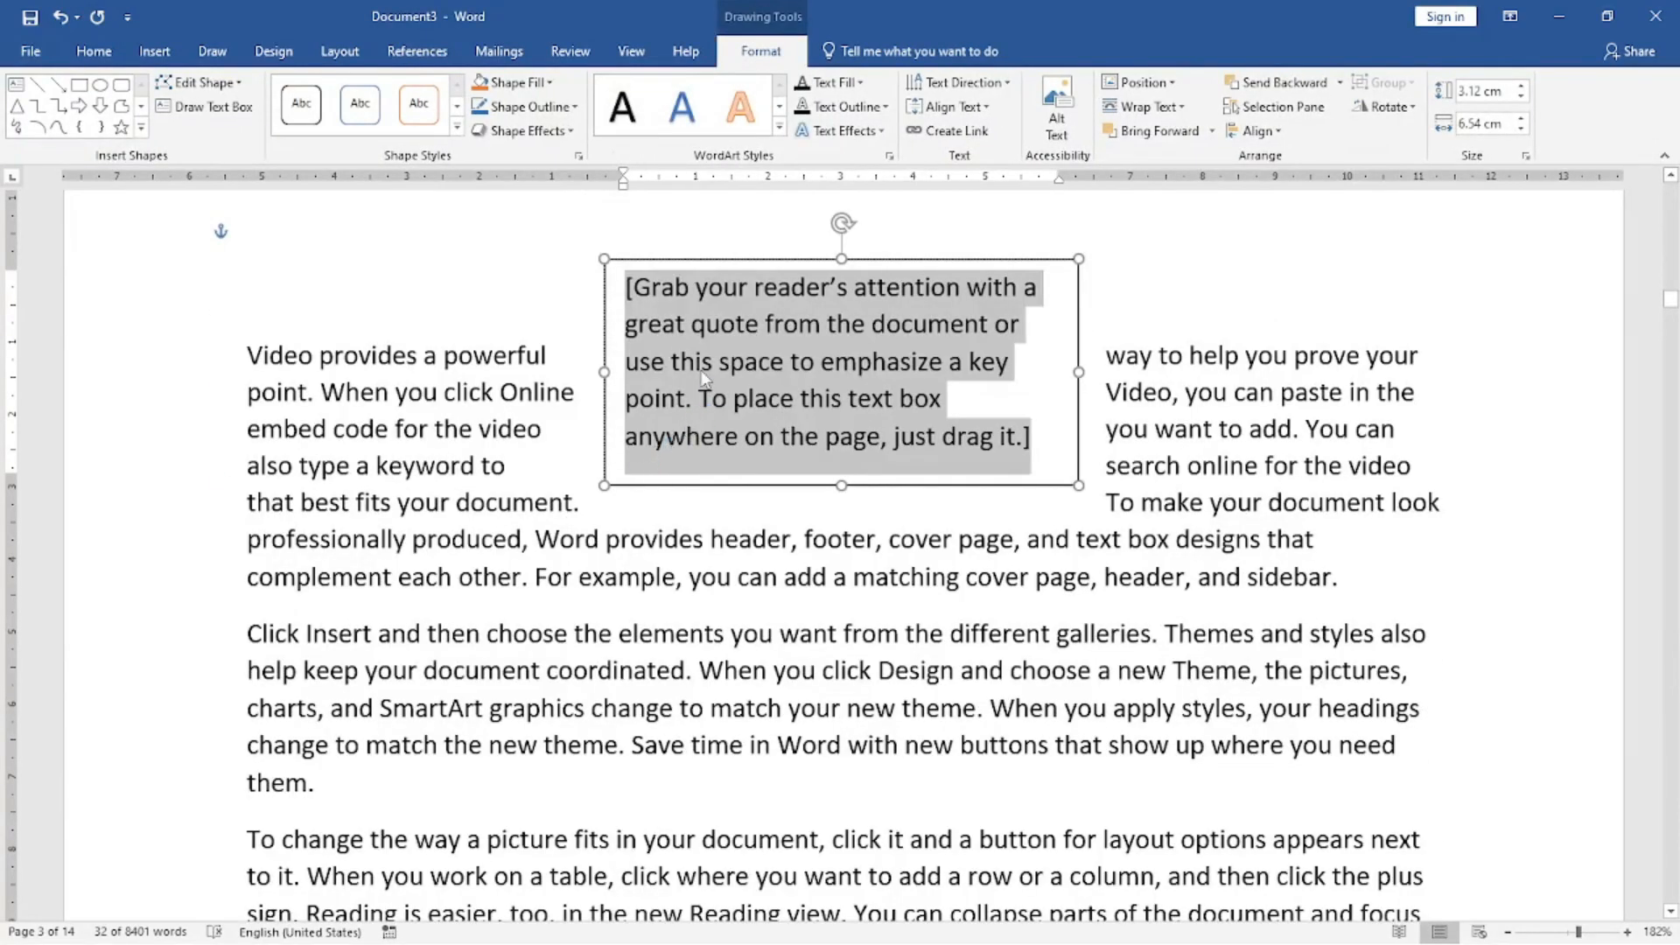
pyautogui.moveTo(605, 259); pyautogui.dragTo(711, 333)
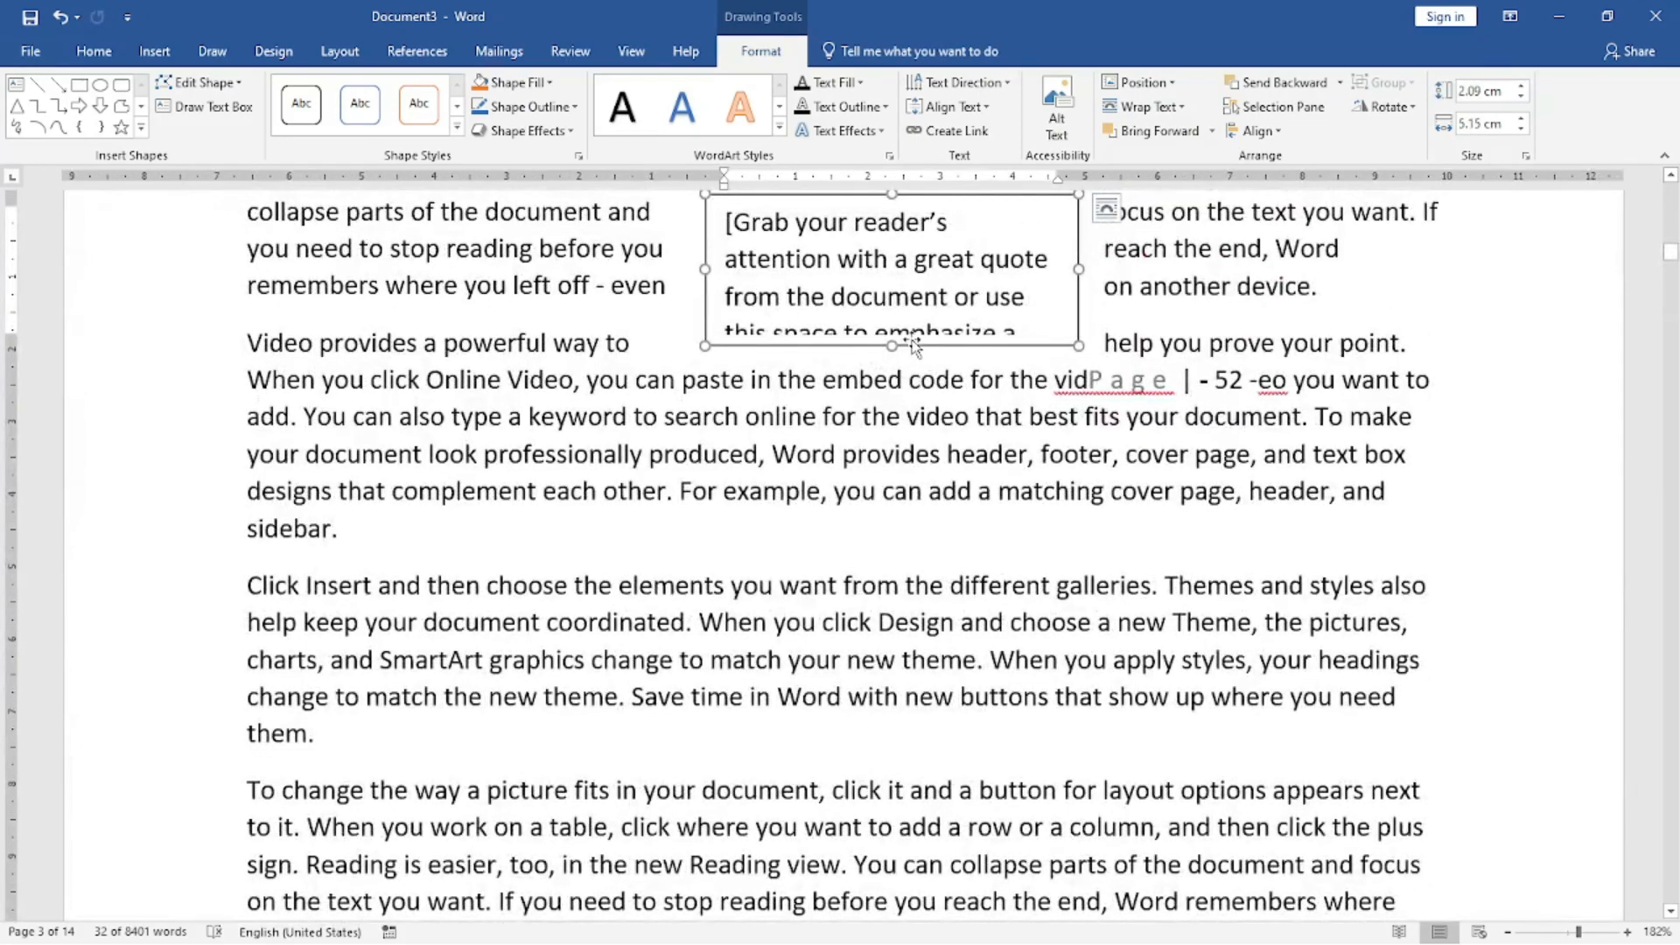
pyautogui.moveTo(891, 347); pyautogui.dragTo(868, 503)
pyautogui.moveTo(986, 203); pyautogui.dragTo(950, 375)
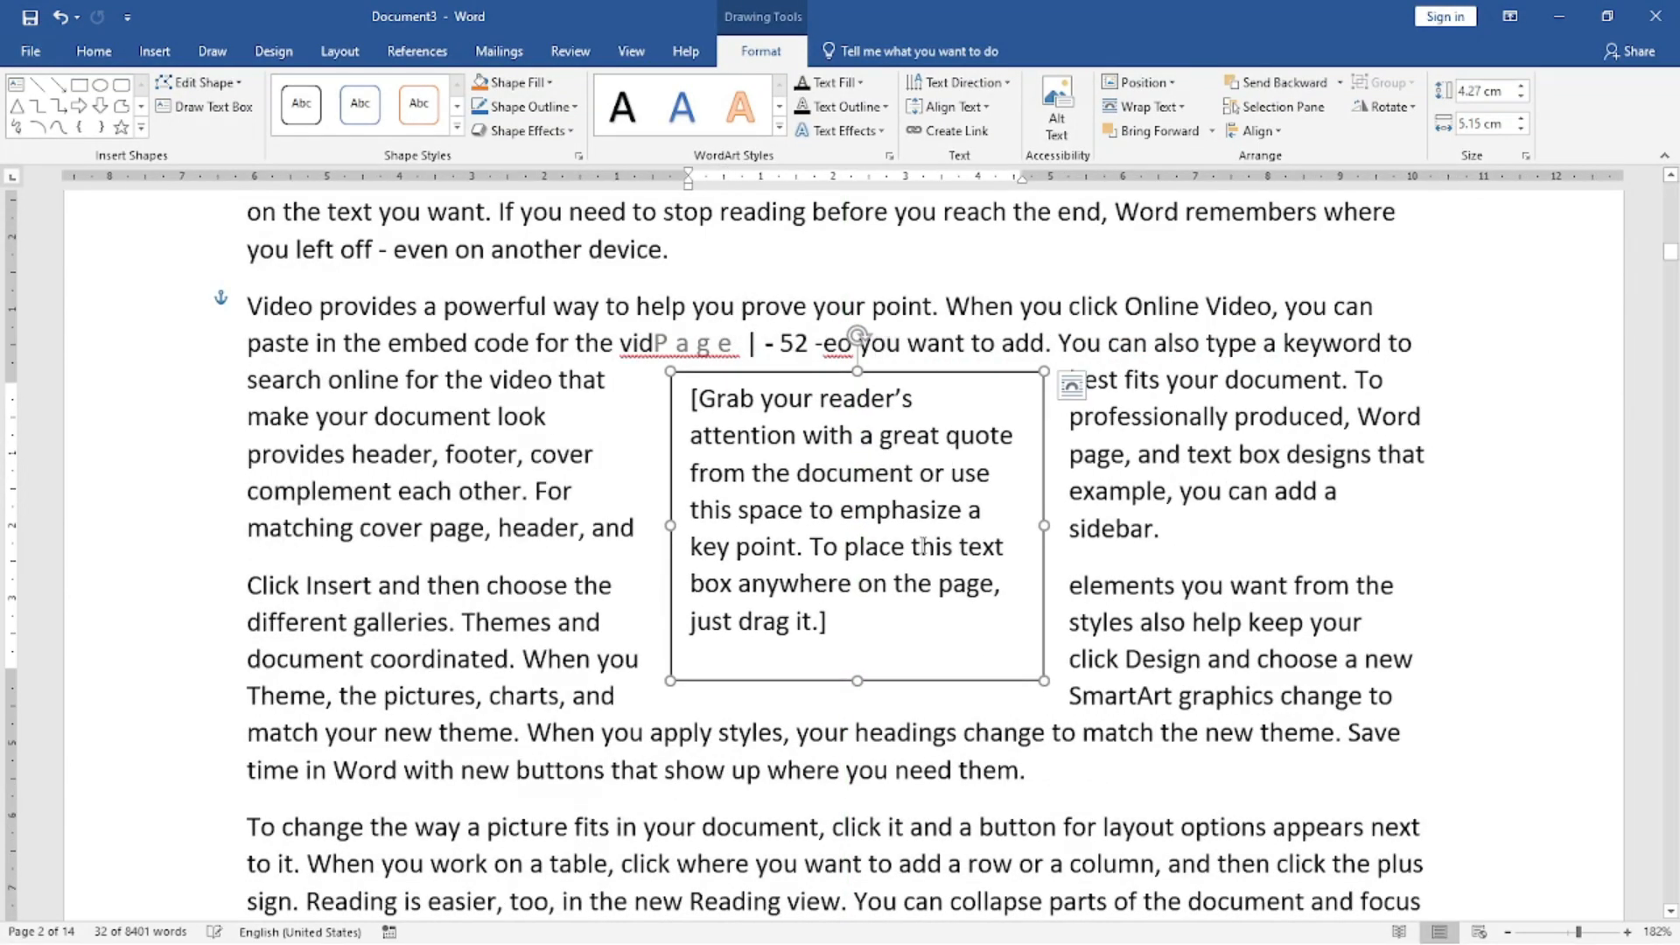
# Replace the text box's placeholder text with two lines, "Dgdsfgdfsgsdfgdsf" and "jhgghgh", and return to the body text.
pyautogui.tripleClick(852, 628)
pyautogui.write('dgdsfgdfgsgsdfgdsf')
pyautogui.press('Return')
pyautogui.write('jhgghgh')
pyautogui.click(1165, 454)
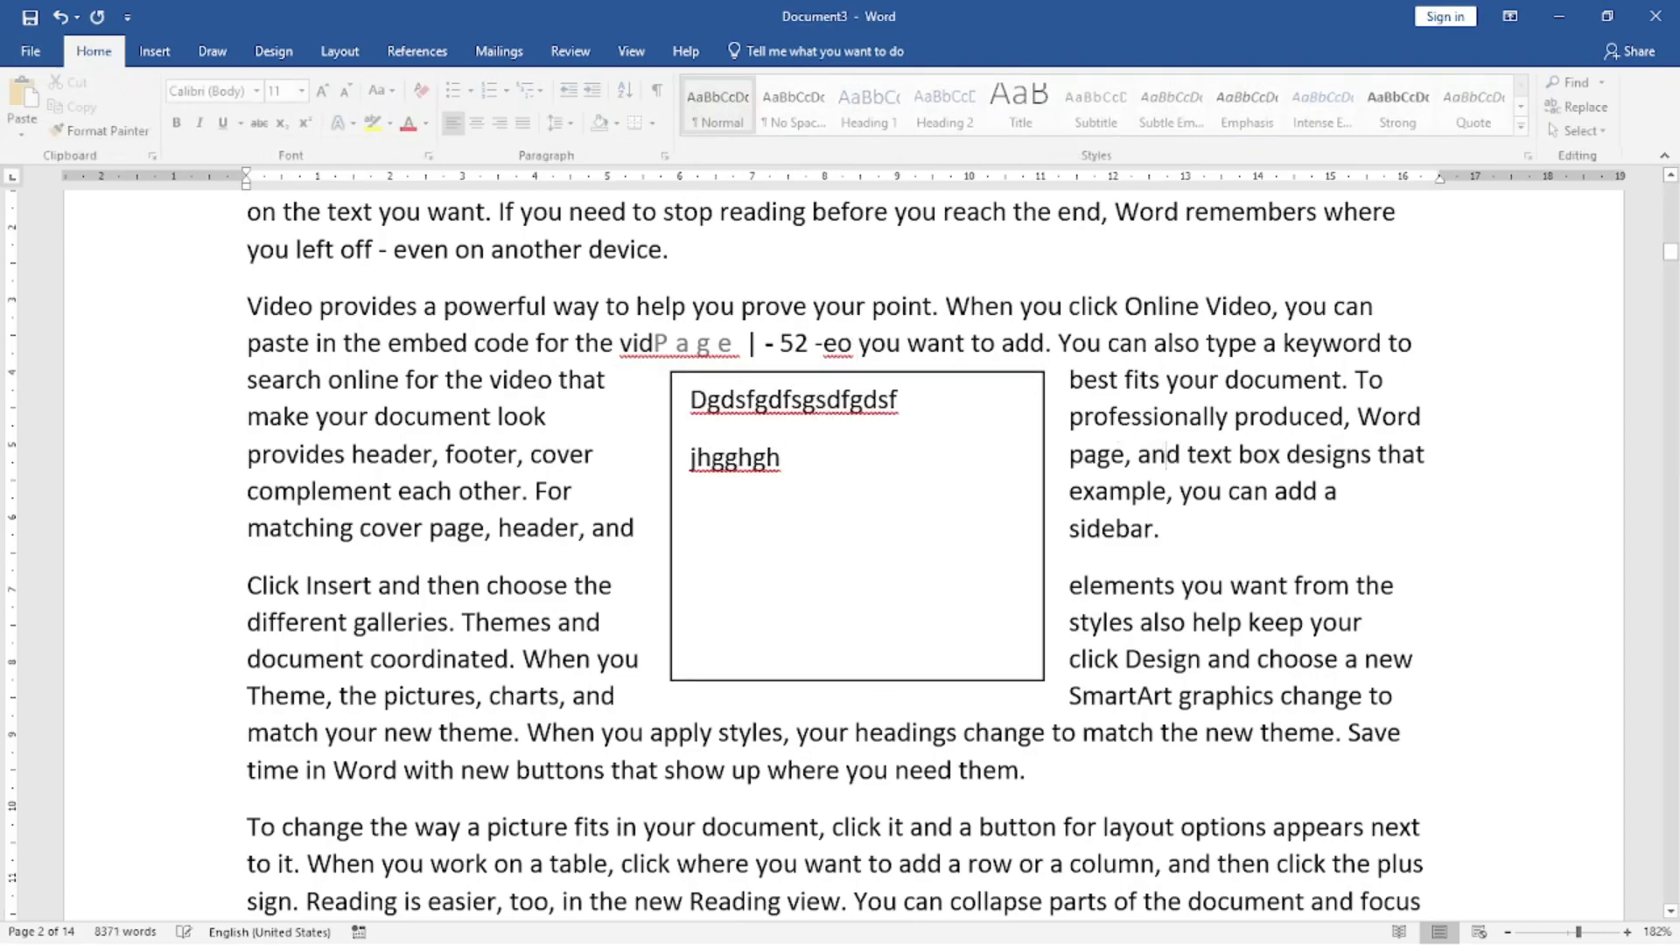
# Delete the text box from the page.
pyautogui.click(962, 400)
pyautogui.click(962, 372)
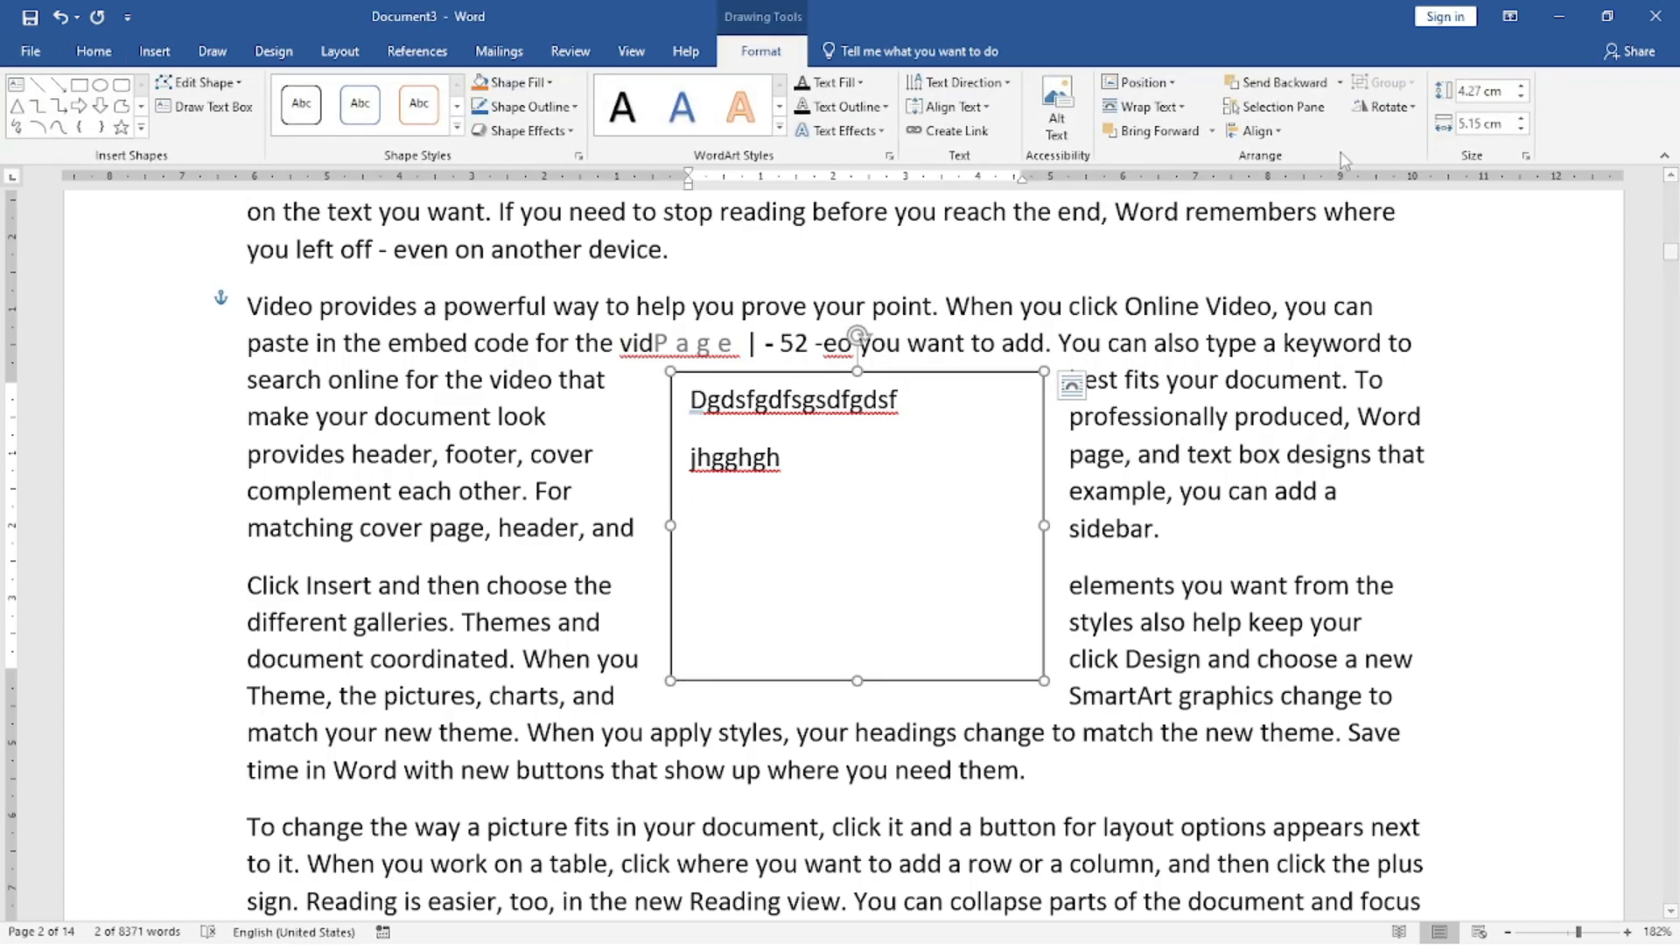
pyautogui.rightClick(938, 378)
pyautogui.click(984, 390)
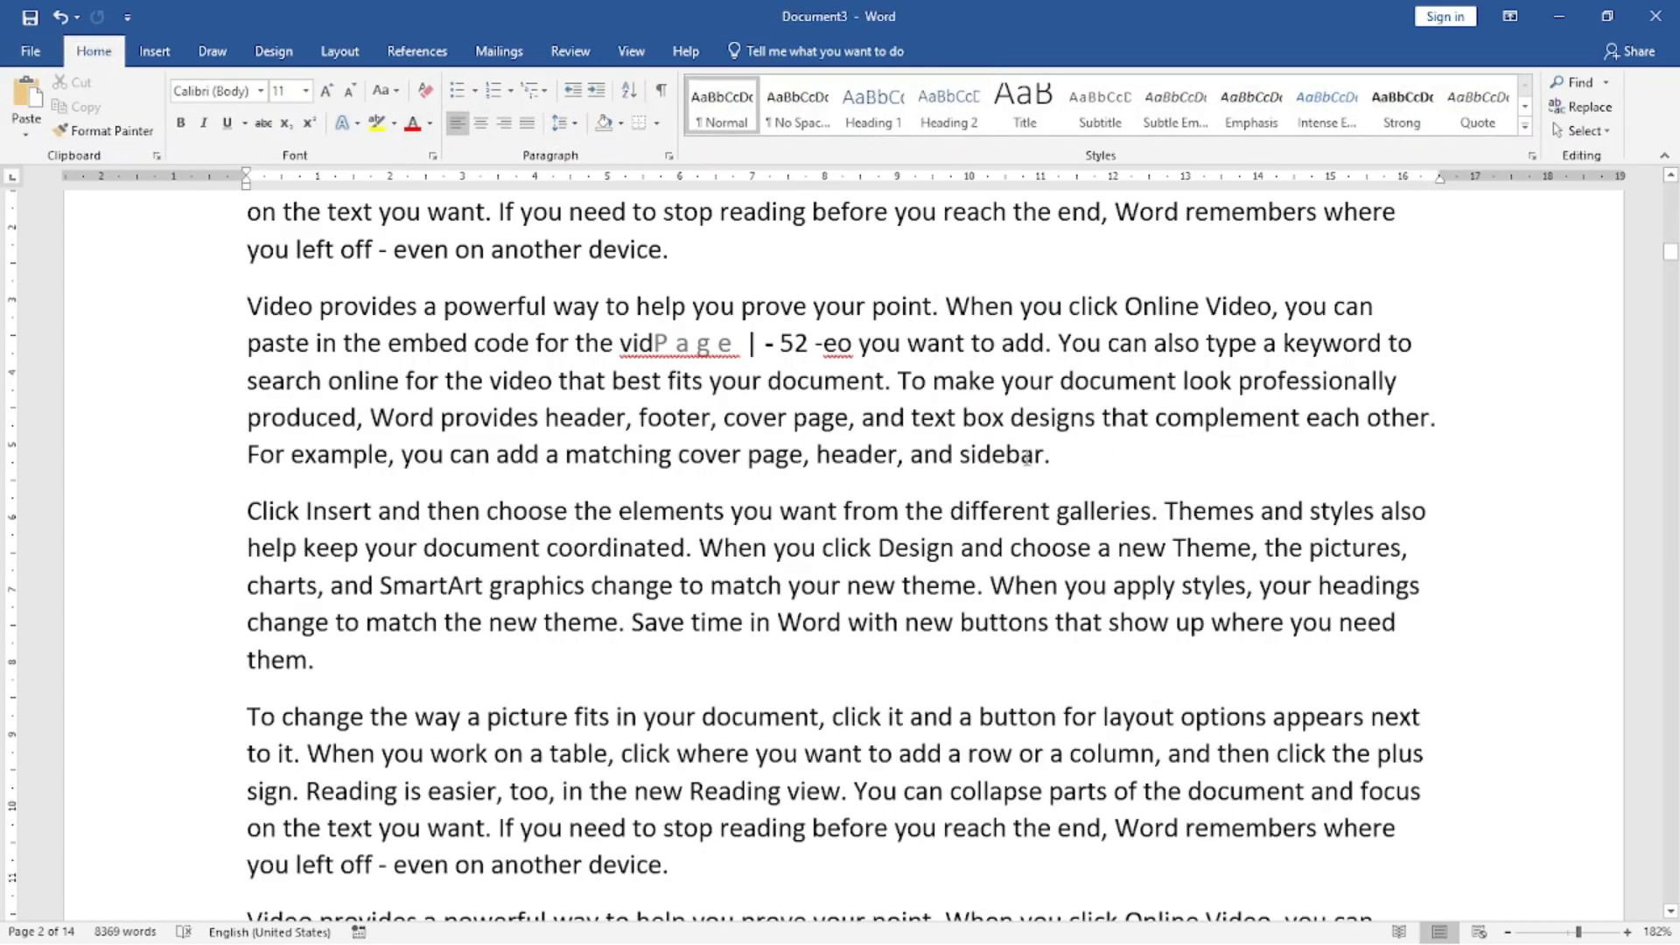
# Insert the built-in Austin Sidebar text box beside the body text.
pyautogui.click(155, 51)
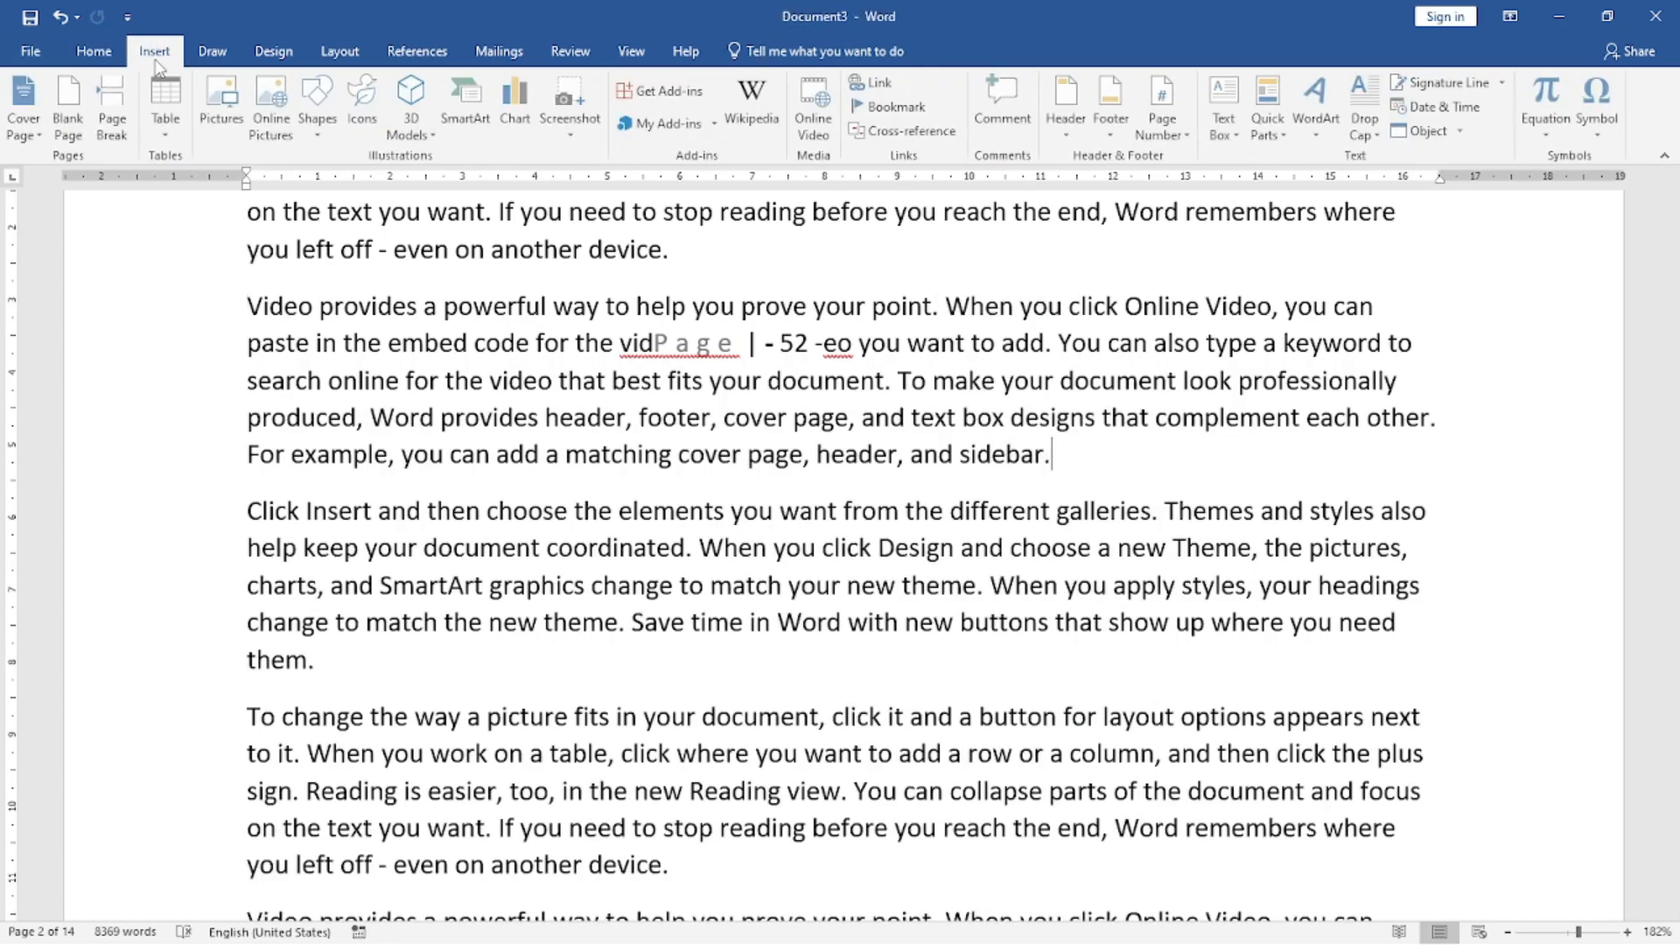
pyautogui.click(1224, 109)
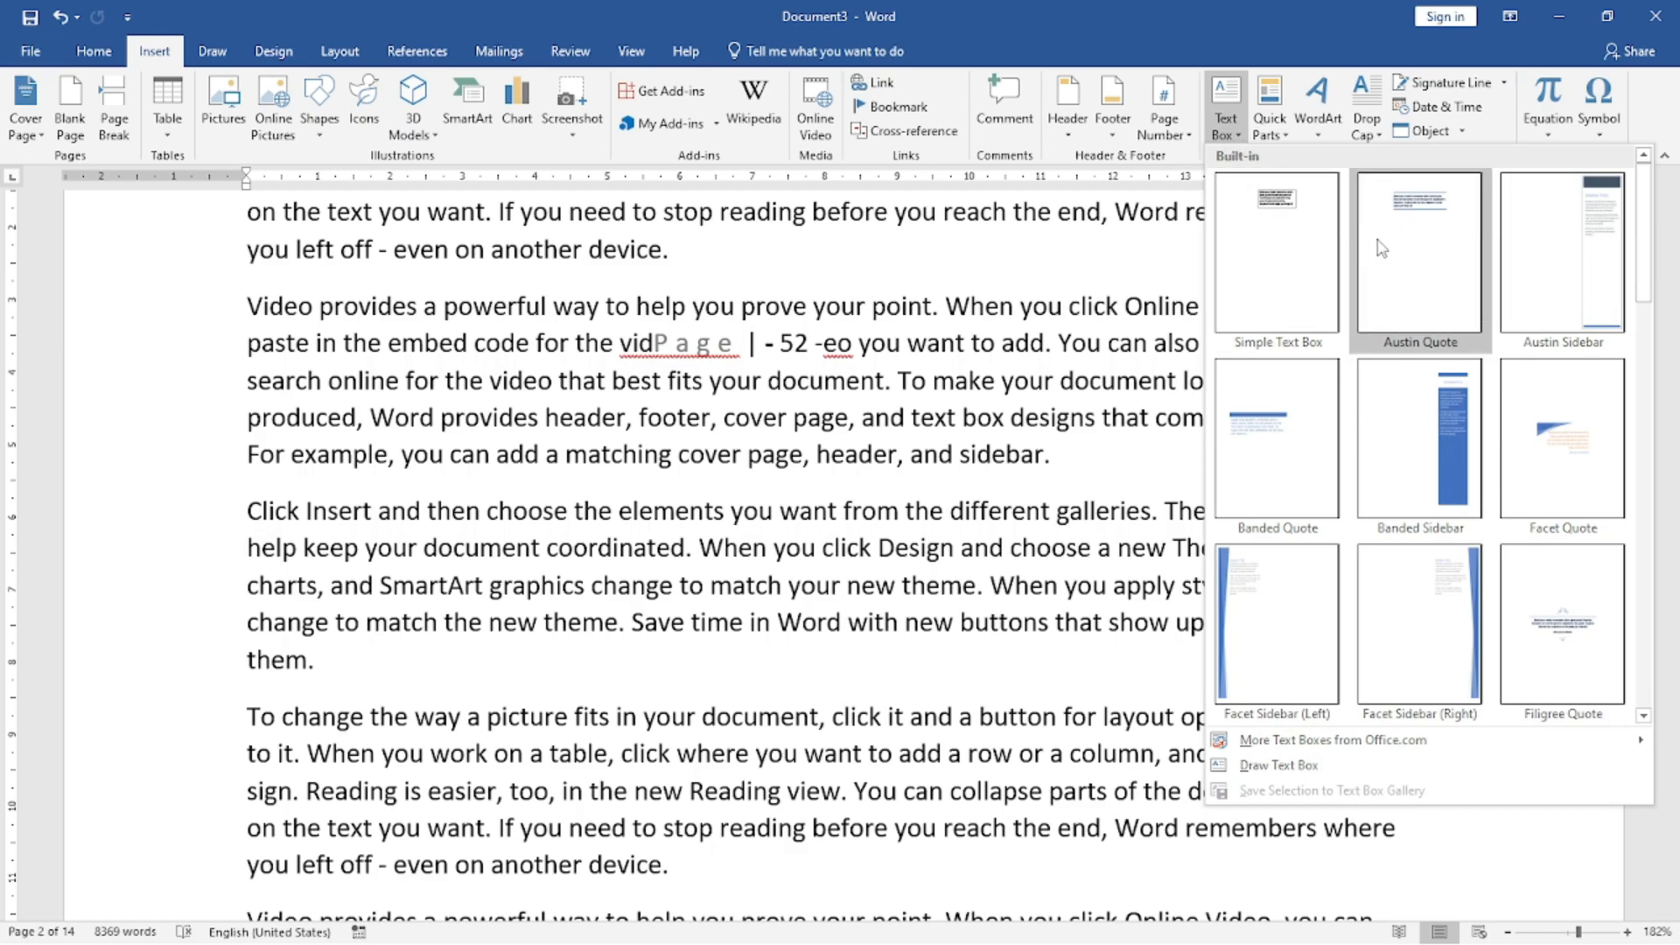
pyautogui.click(1572, 231)
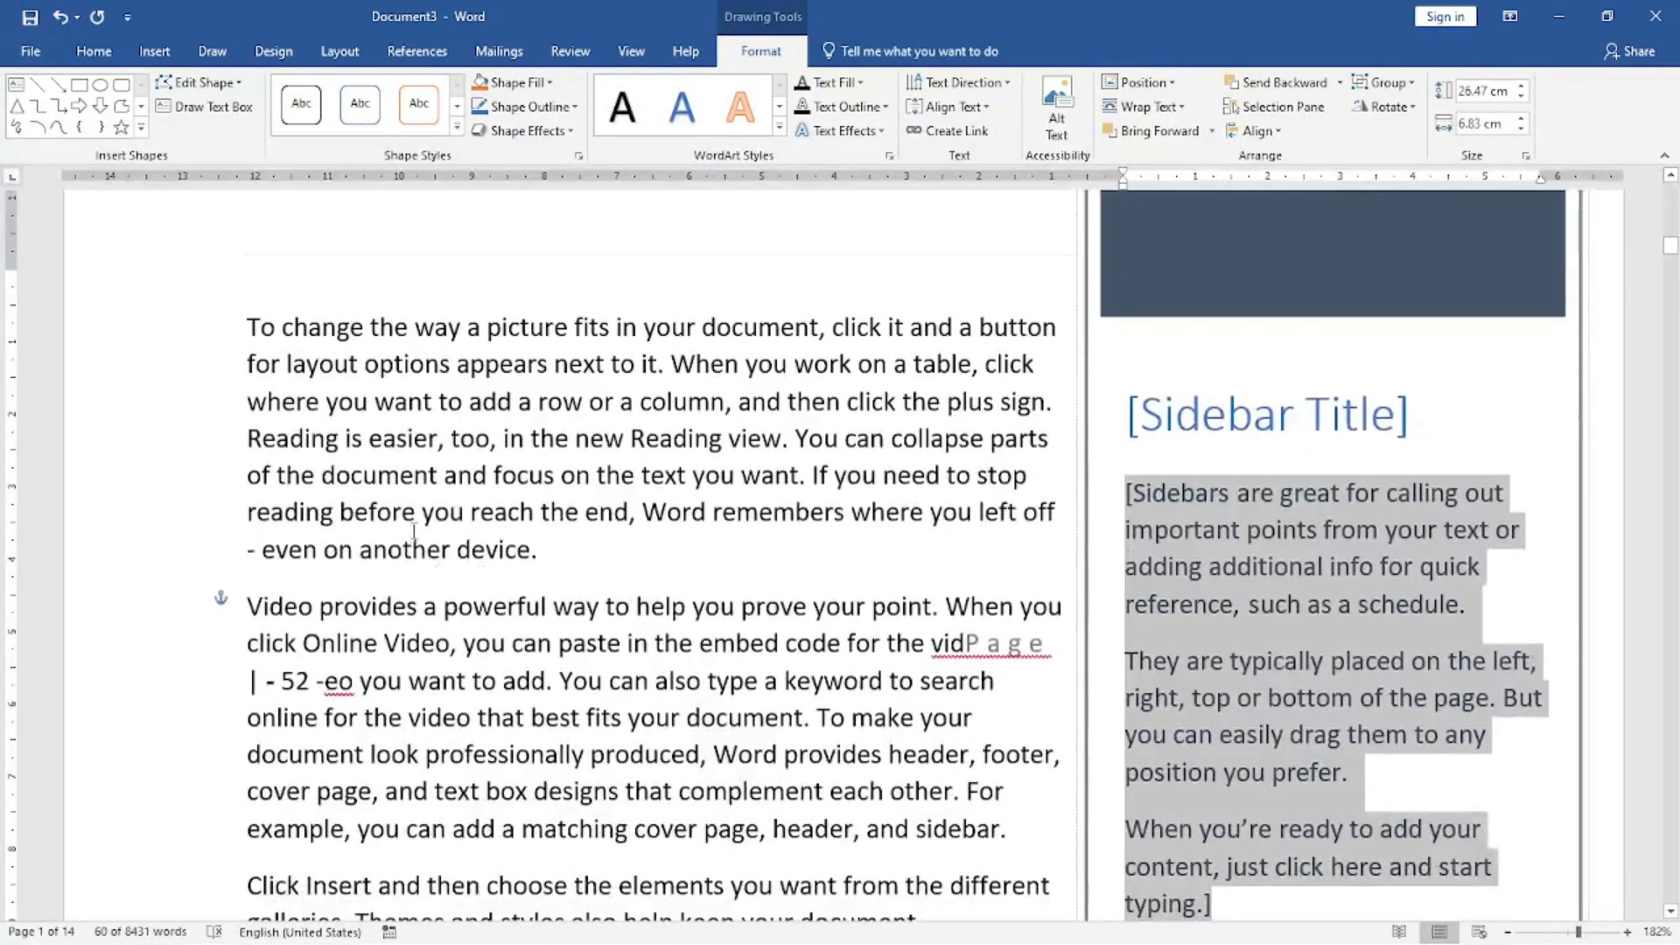
# Select the whole Austin Sidebar text box on page 2 and remove it from the document.
pyautogui.click(520, 432)
pyautogui.scroll(6, 1101, 574)
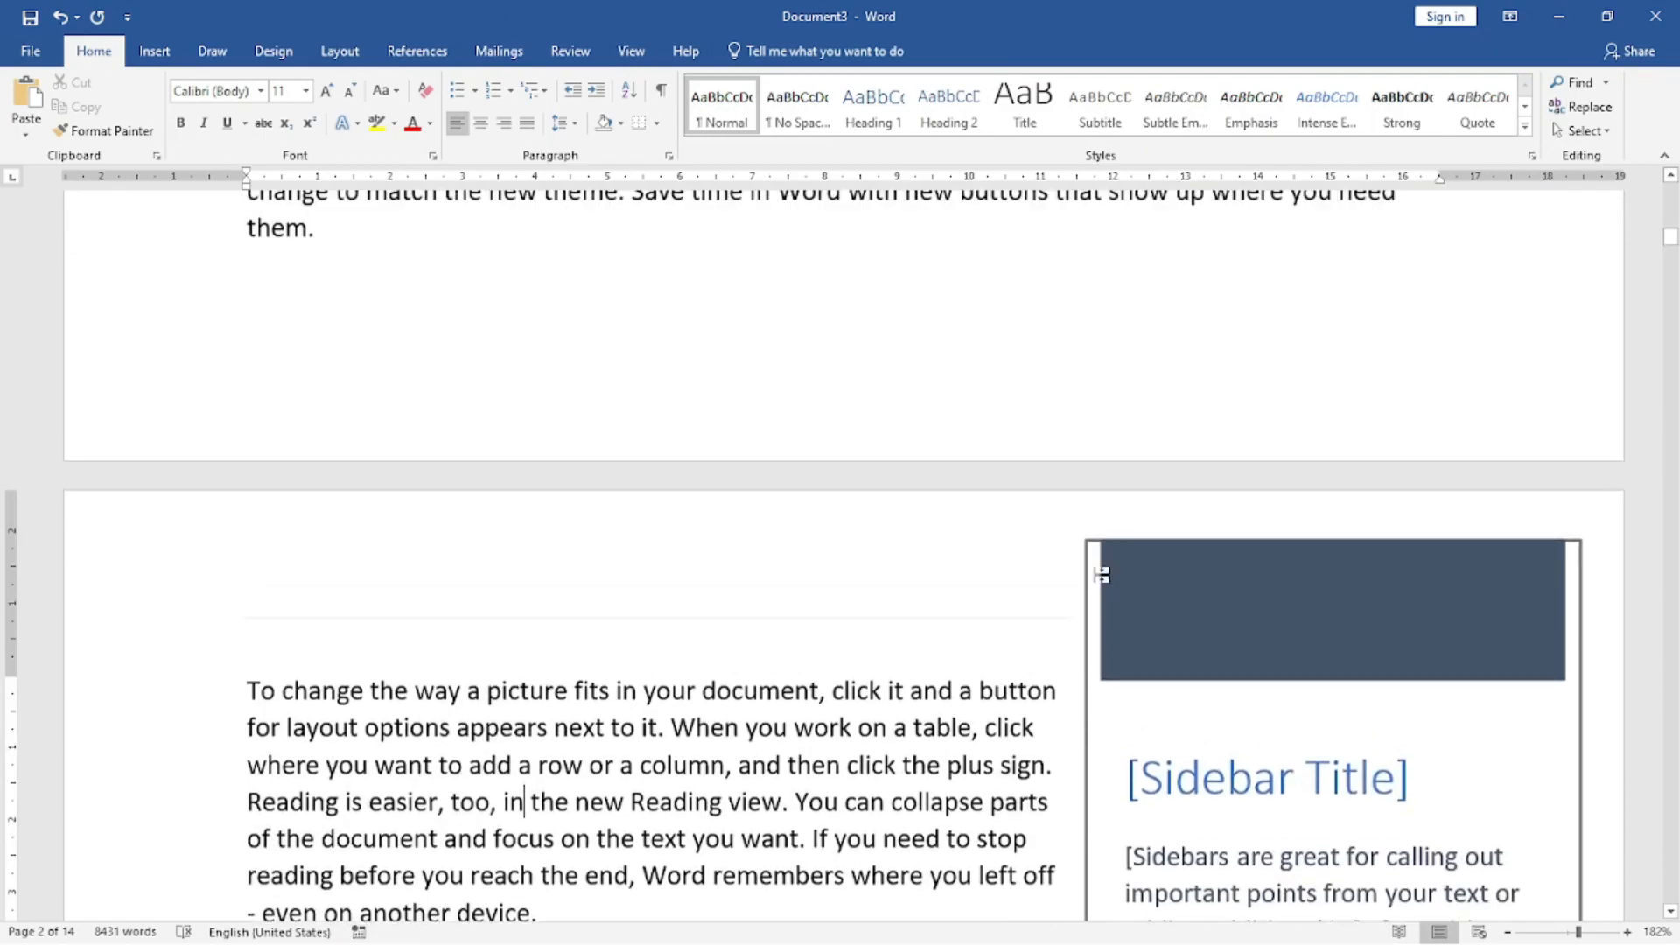
pyautogui.scroll(-7, 1100, 574)
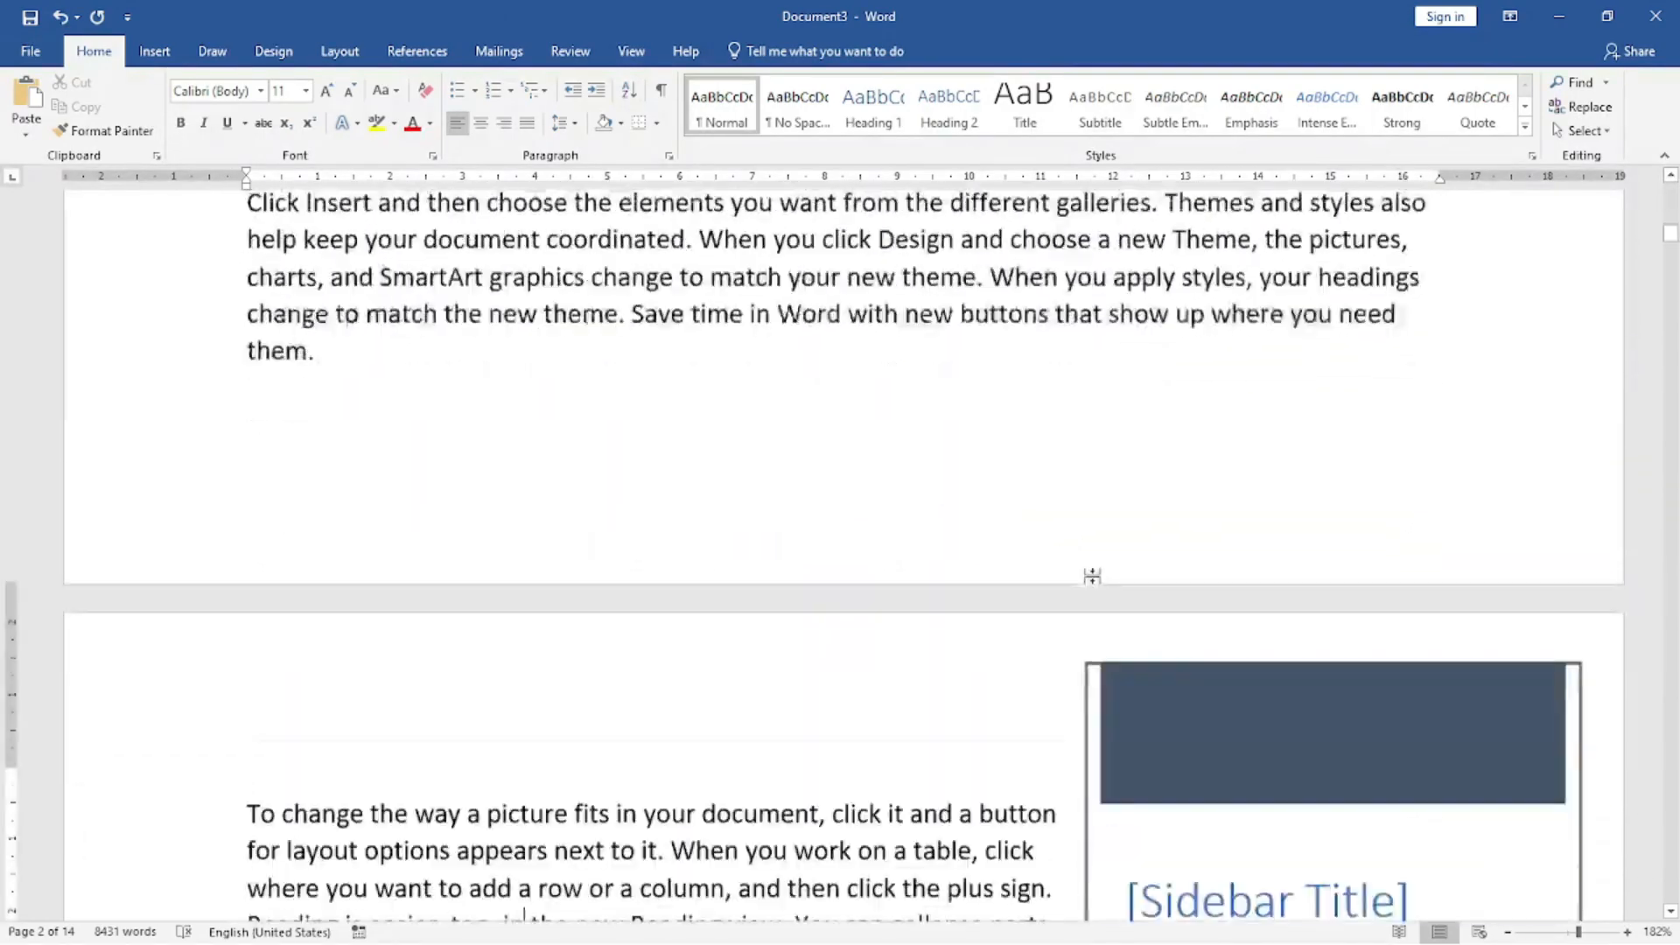
pyautogui.scroll(-9, 1100, 588)
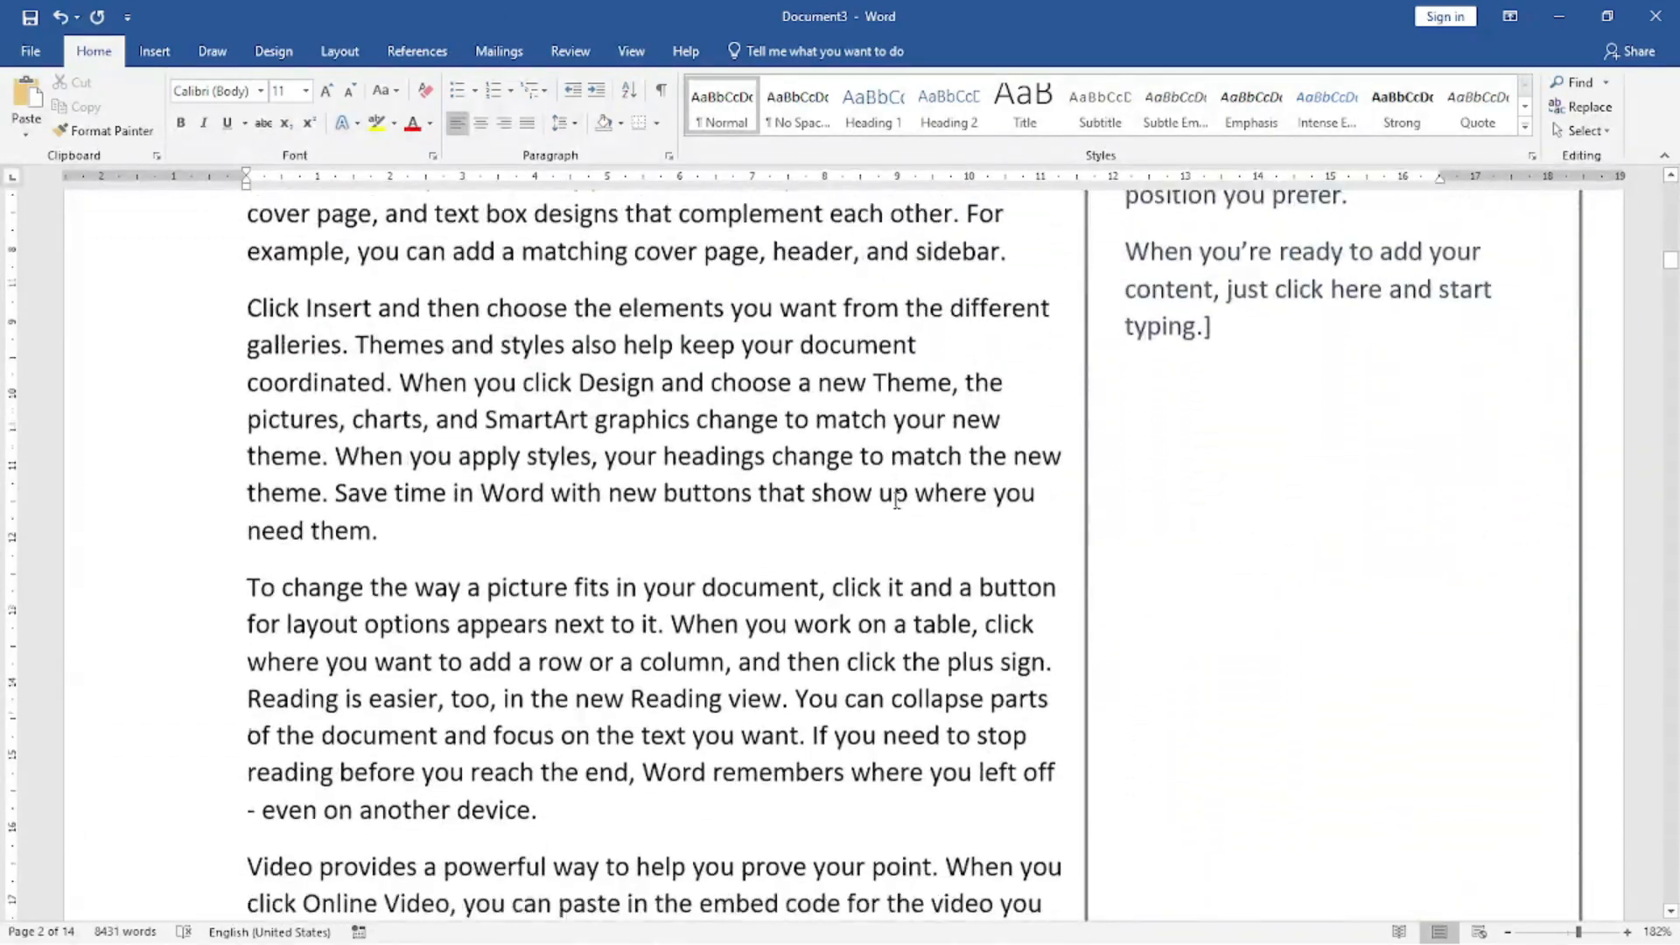
pyautogui.scroll(-3, 896, 500)
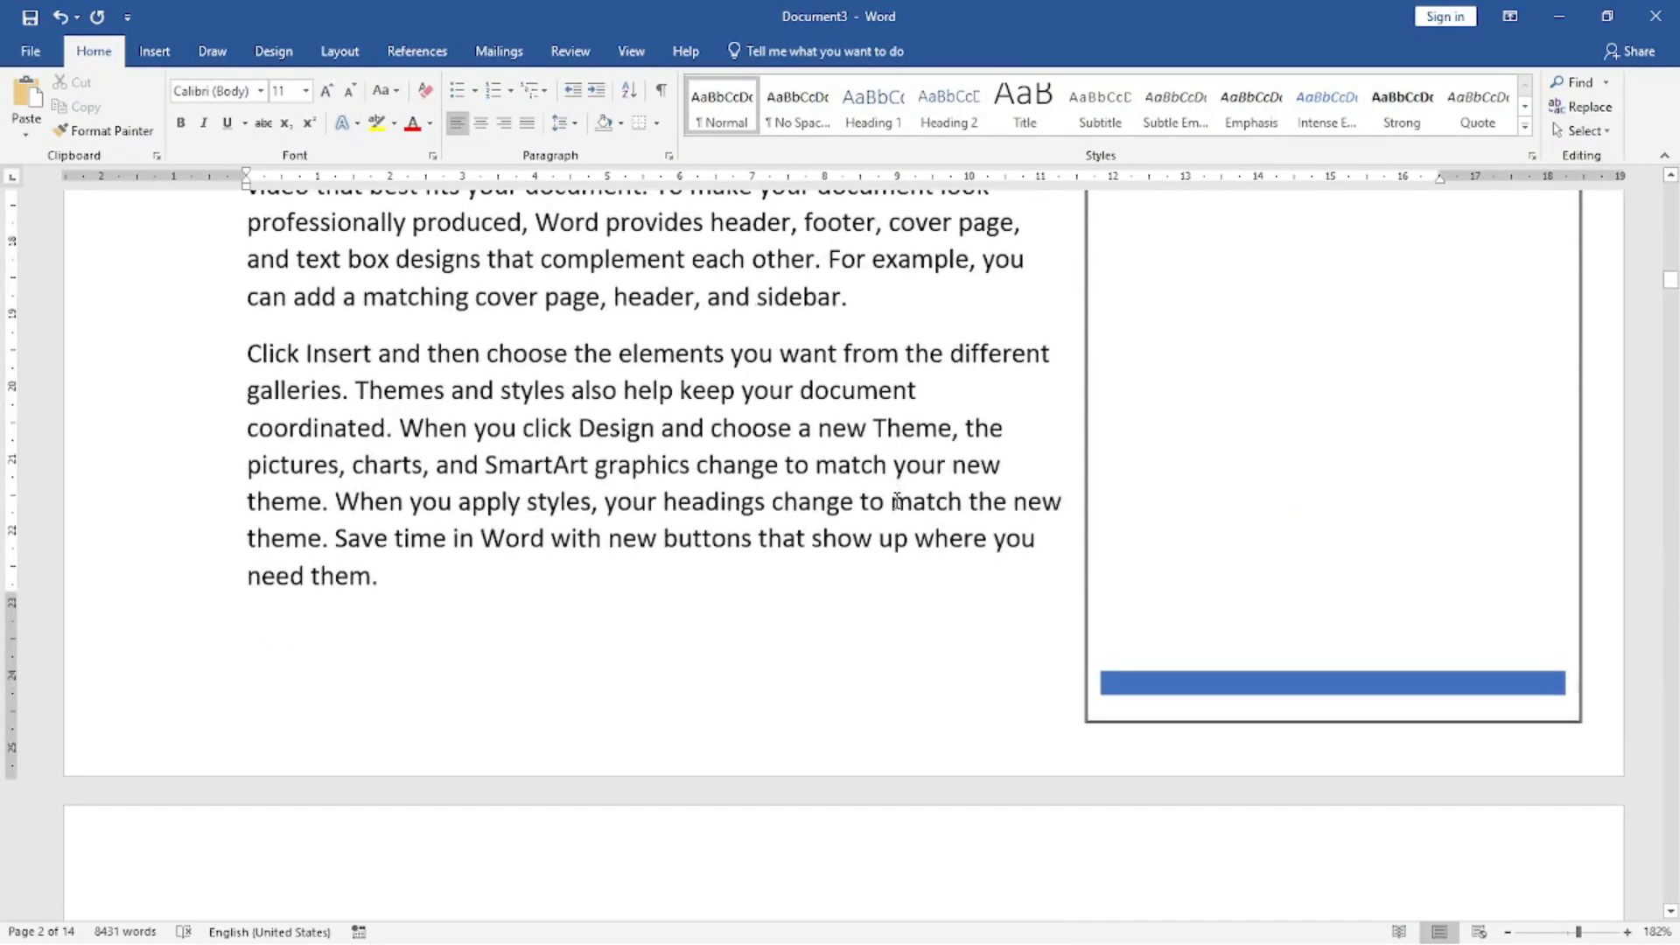
pyautogui.click(1158, 364)
pyautogui.scroll(15, 1168, 429)
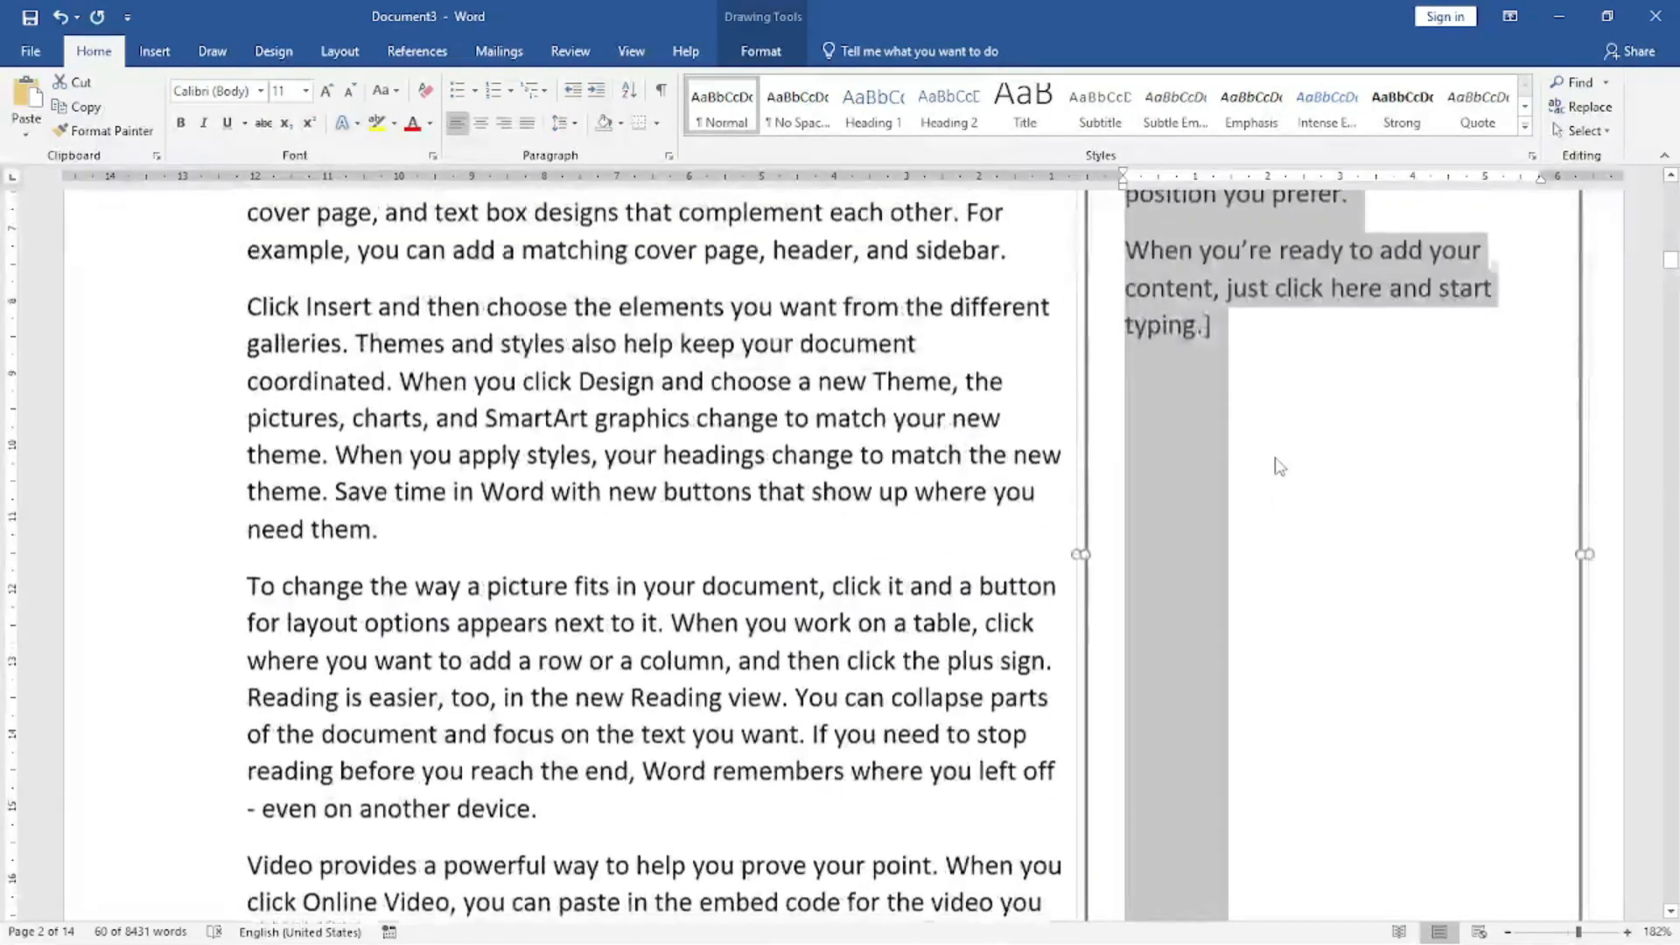
pyautogui.scroll(3, 1274, 447)
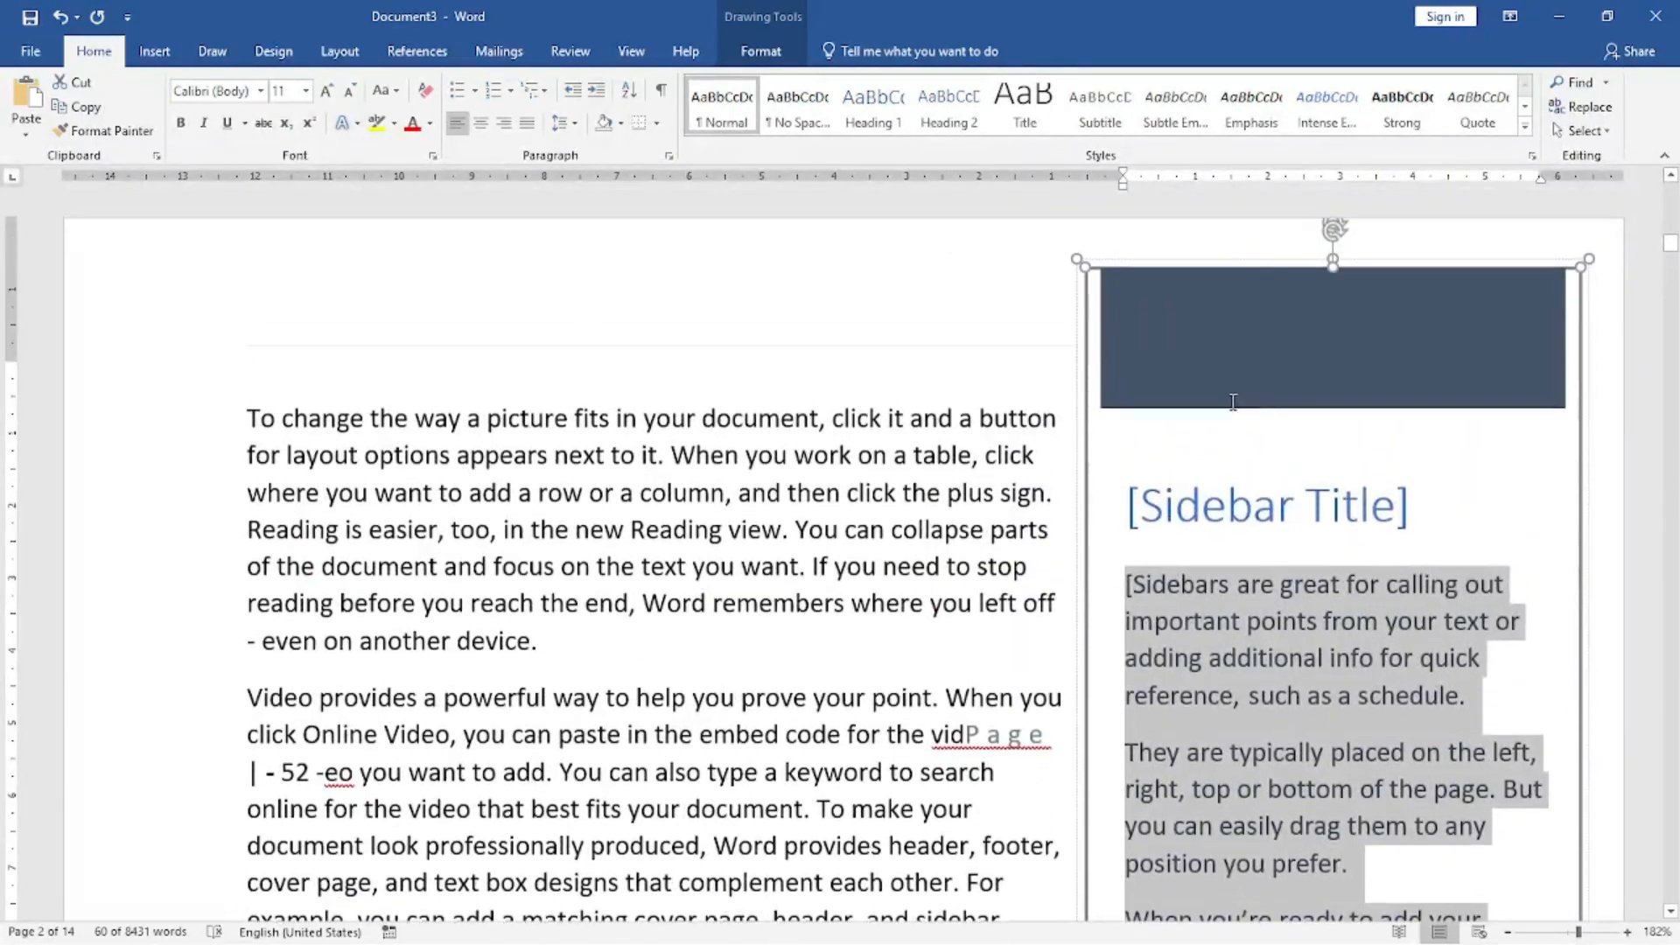
pyautogui.click(1212, 267)
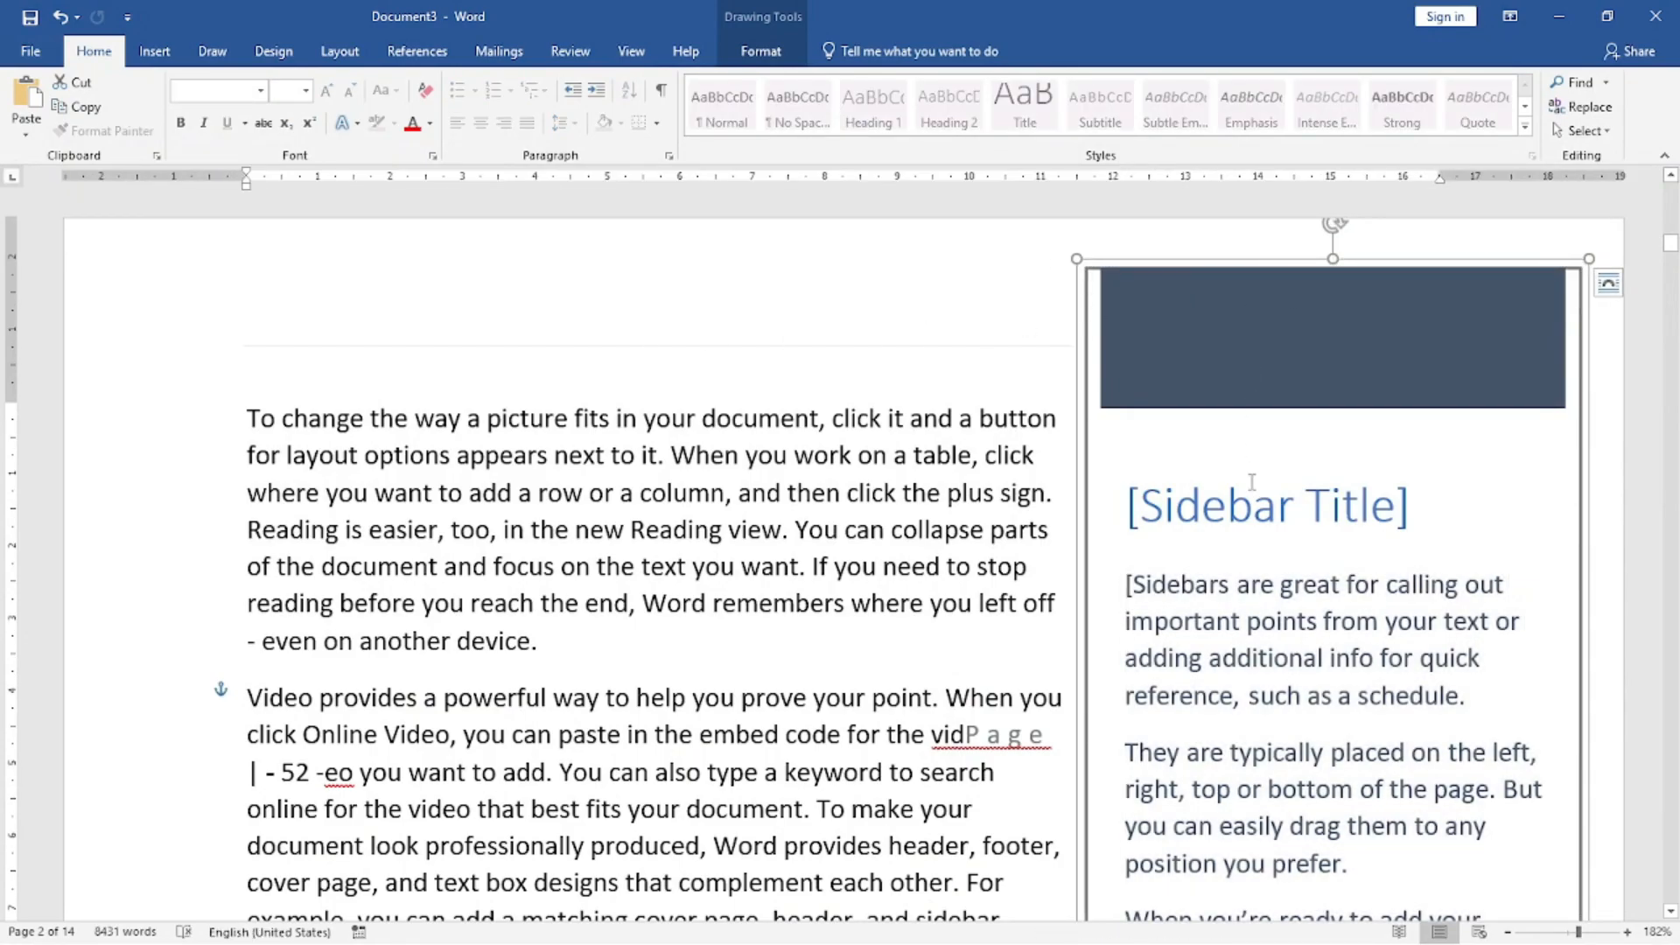
pyautogui.rightClick(1198, 255)
pyautogui.click(1225, 271)
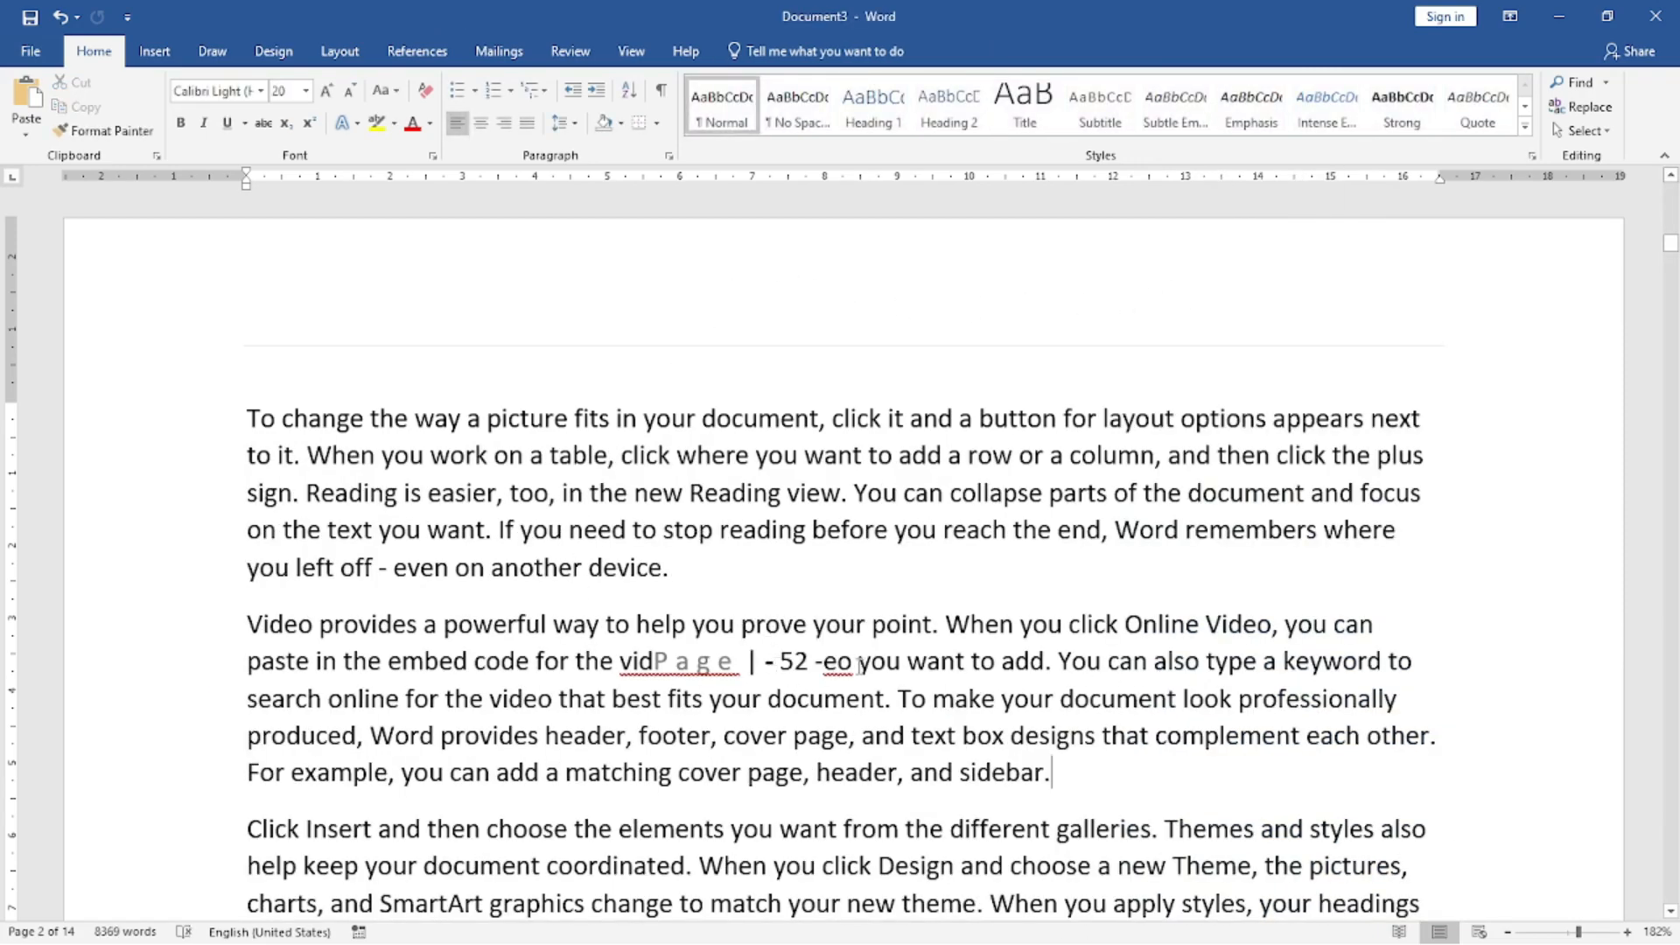
# Delete the garbled text "vidPage | - 52 -eo" from the "Video provides" paragraph.
pyautogui.moveTo(858, 665); pyautogui.dragTo(619, 663)
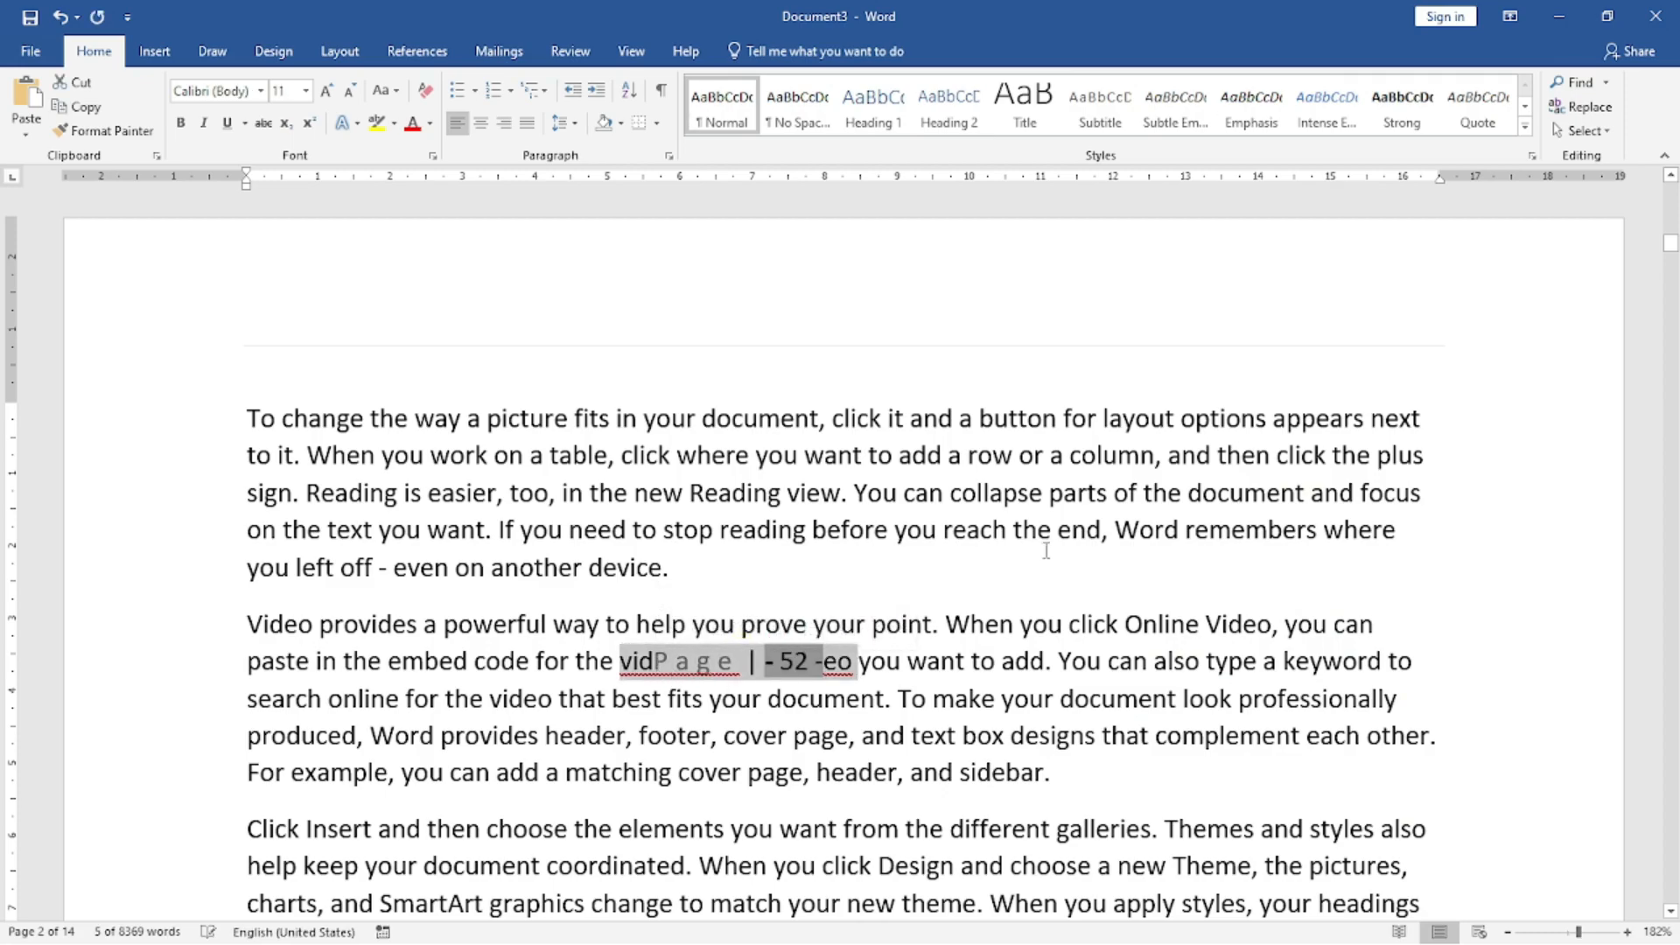
pyautogui.click(613, 624)
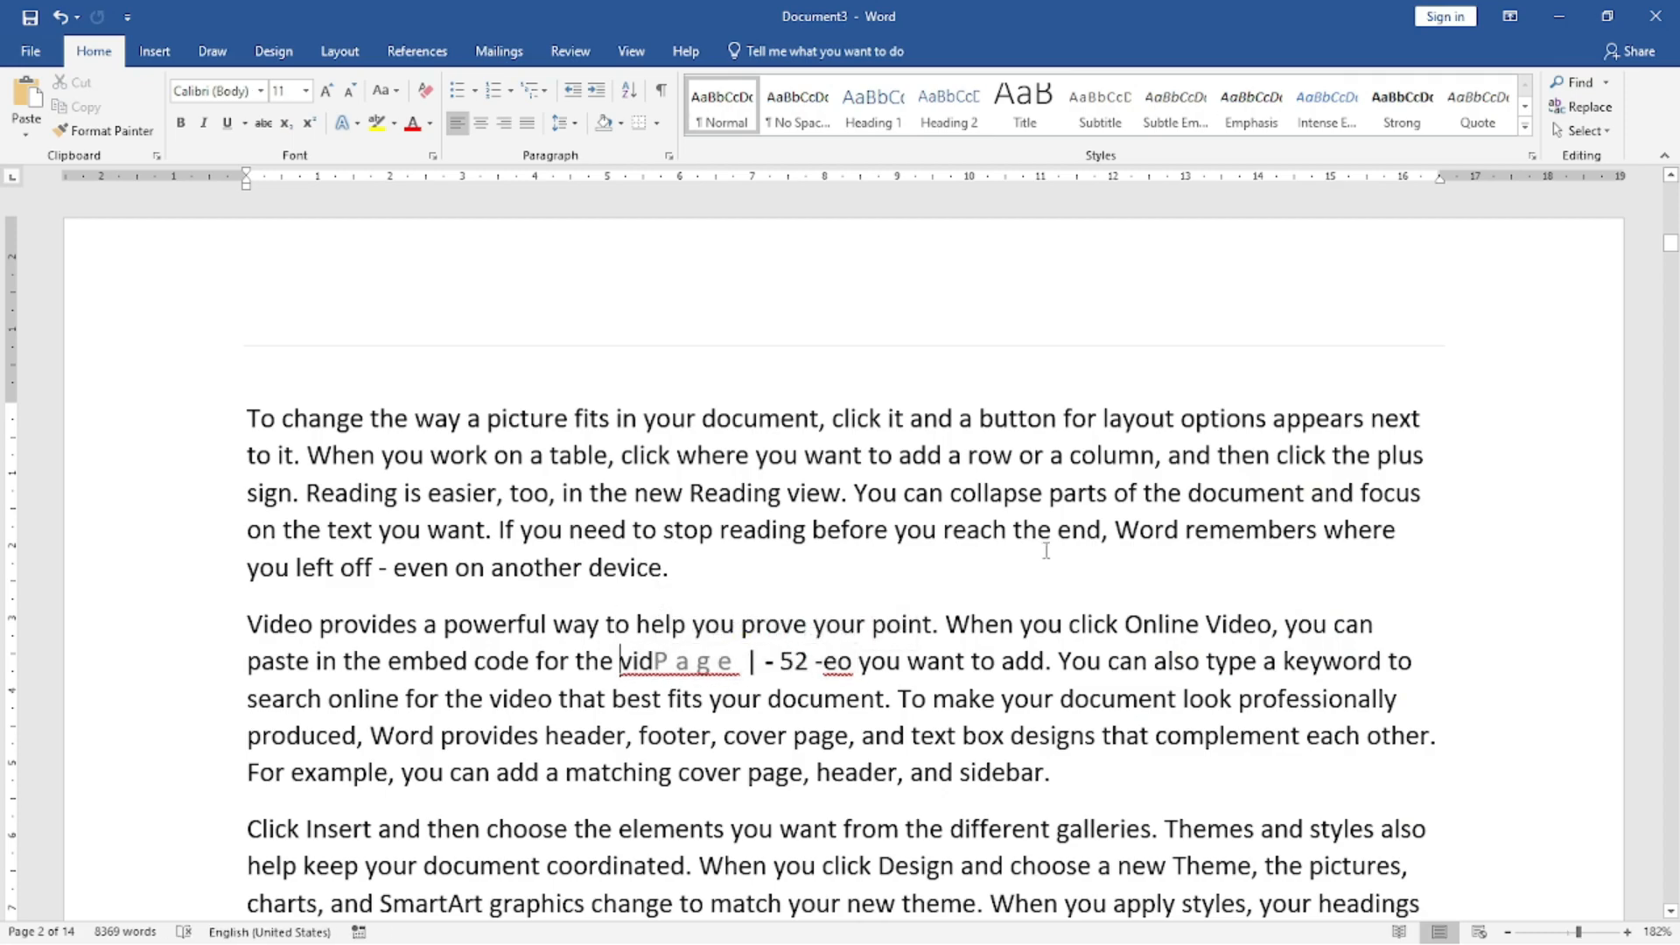
pyautogui.press('Delete')
pyautogui.press('Delete')
pyautogui.press('Delete')
pyautogui.press('Delete')
pyautogui.press('Delete')
pyautogui.press('Delete')
pyautogui.press('Delete')
pyautogui.press('Delete')
pyautogui.press('Delete')
pyautogui.press('Delete')
pyautogui.press('Delete')
pyautogui.press('Delete')
pyautogui.press('Delete')
pyautogui.press('Delete')
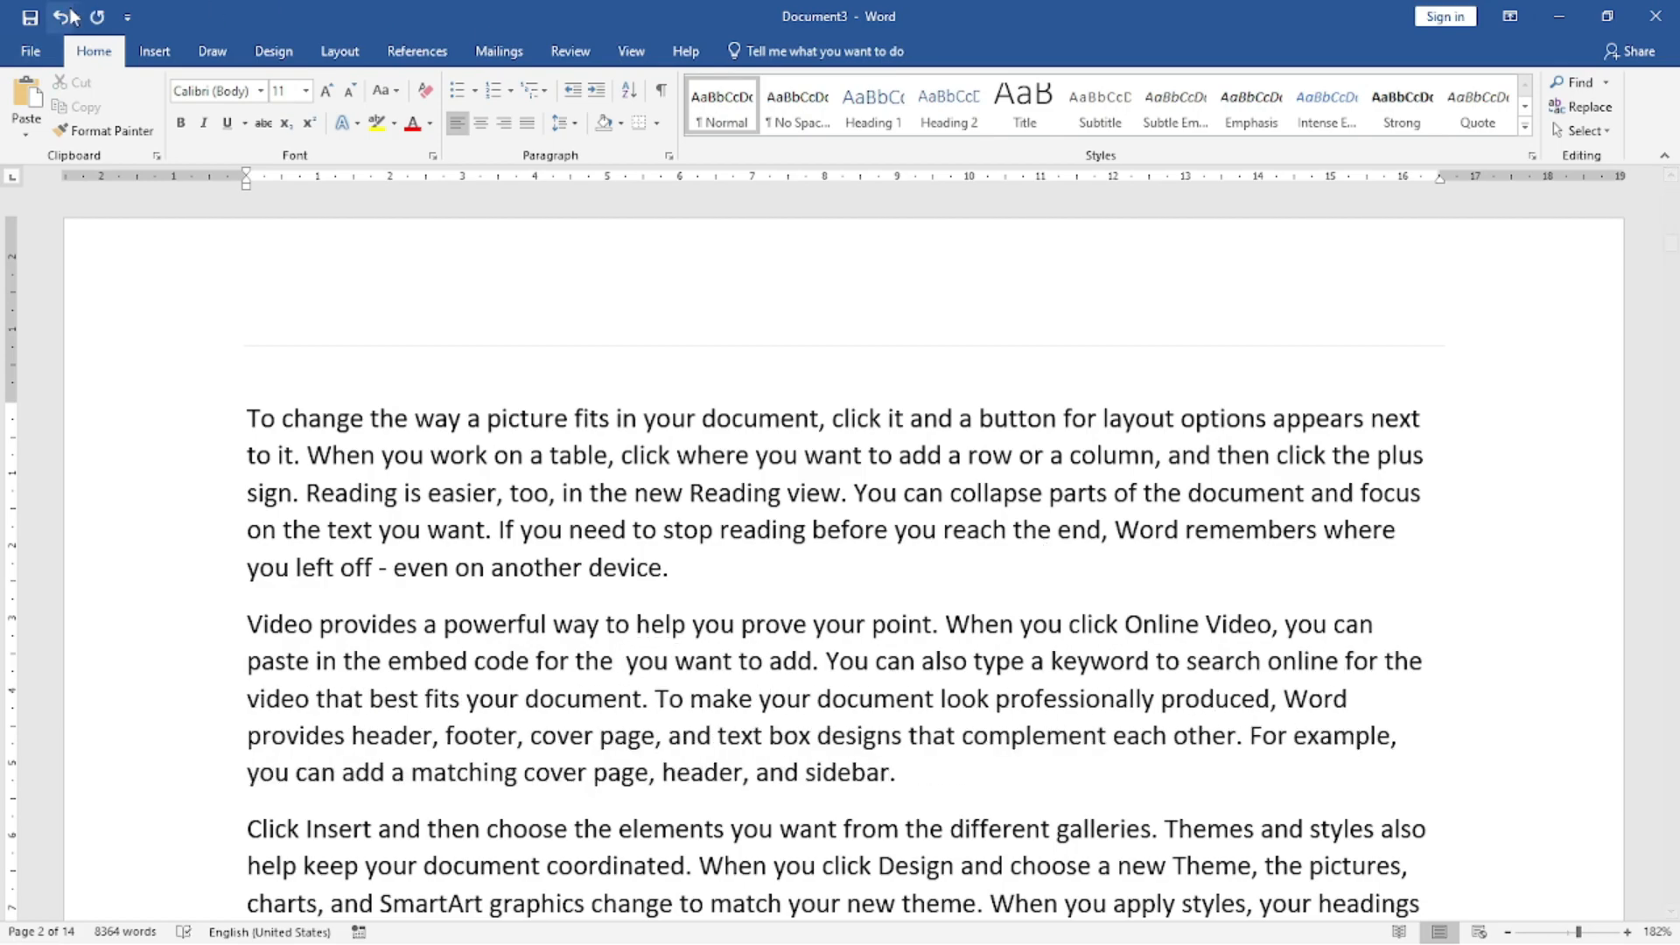
# Draw a text box about 7.2 cm wide over the "Video provides" paragraph and reduce its height to about 2.21 cm.
pyautogui.click(154, 51)
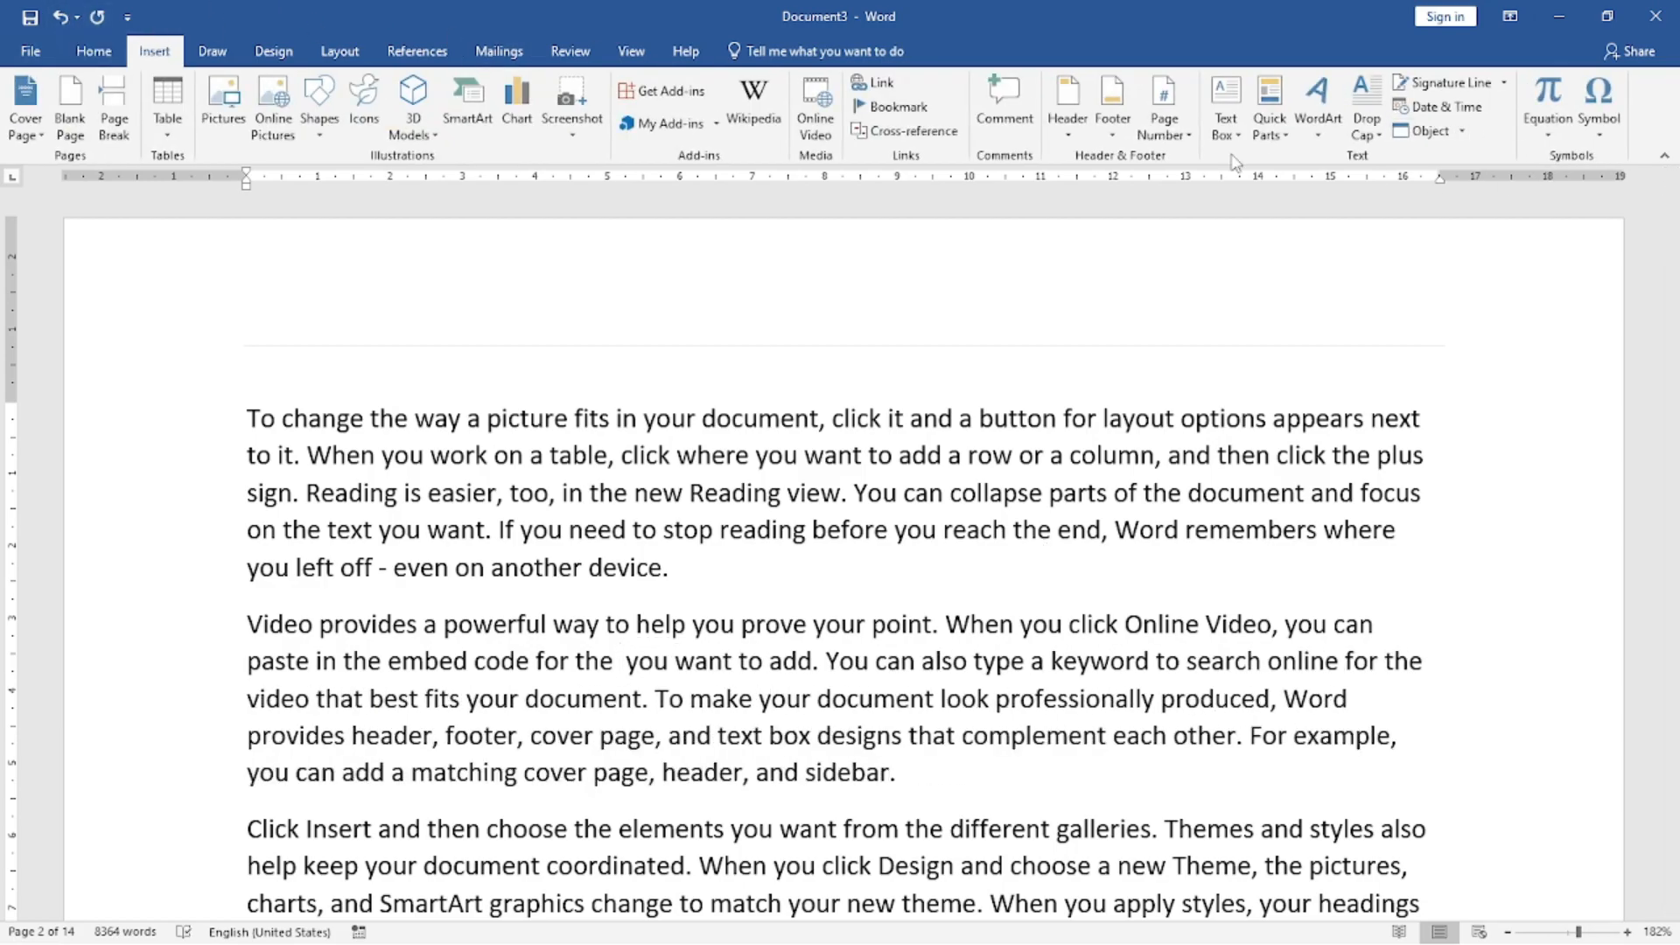
pyautogui.click(1225, 109)
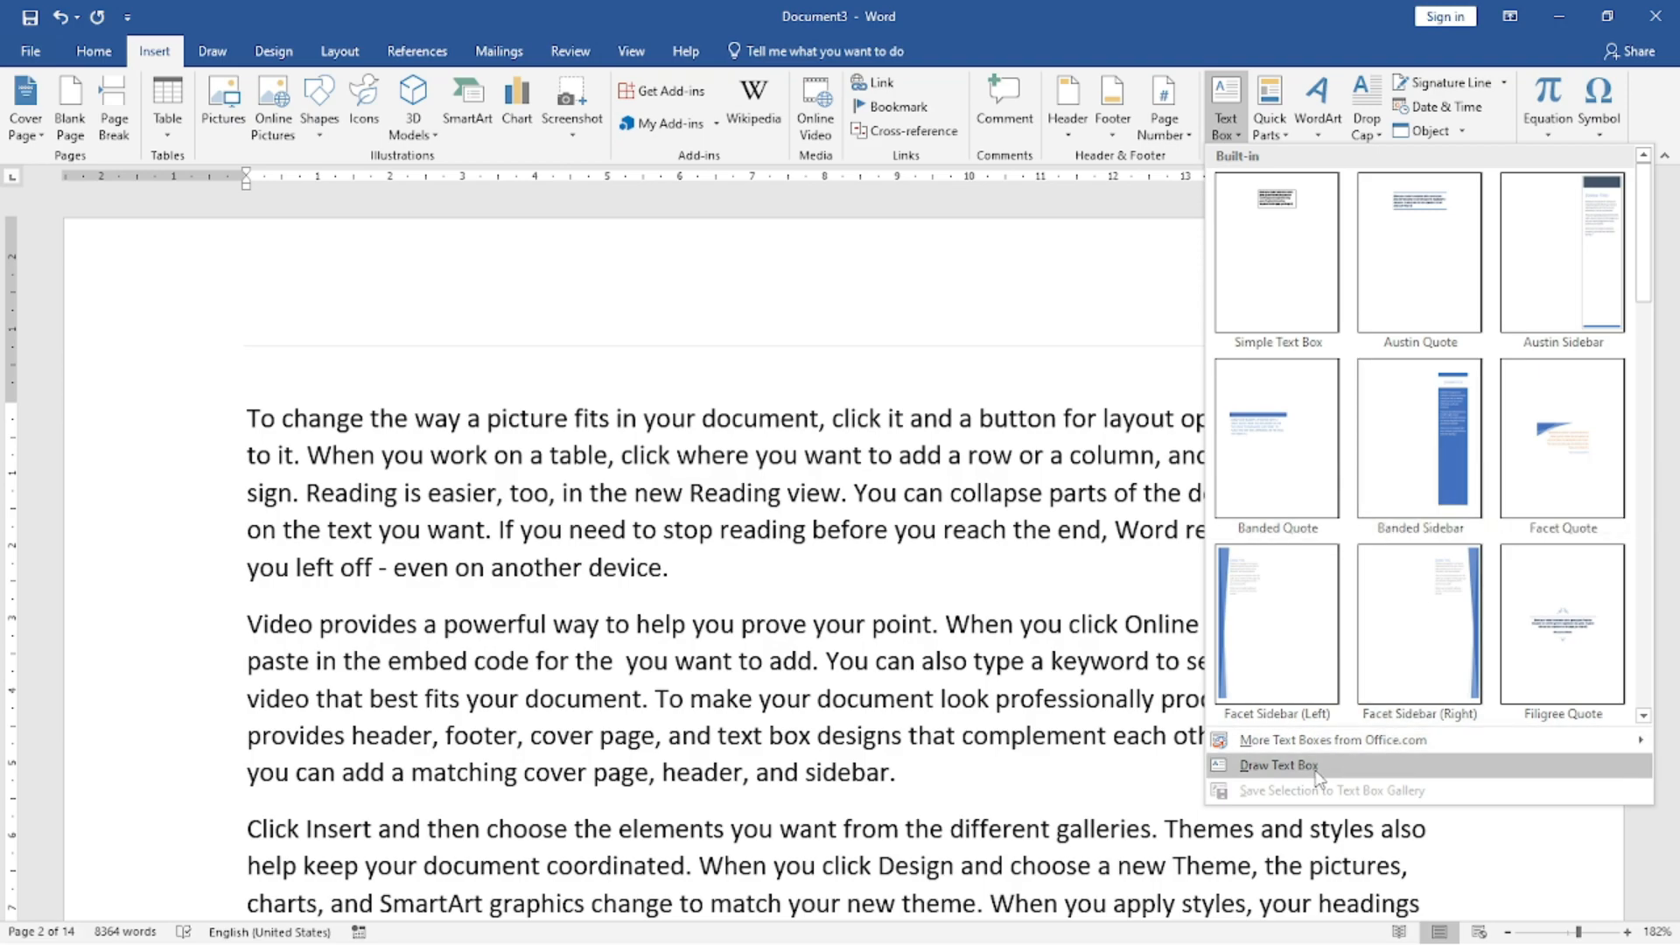
pyautogui.click(1279, 765)
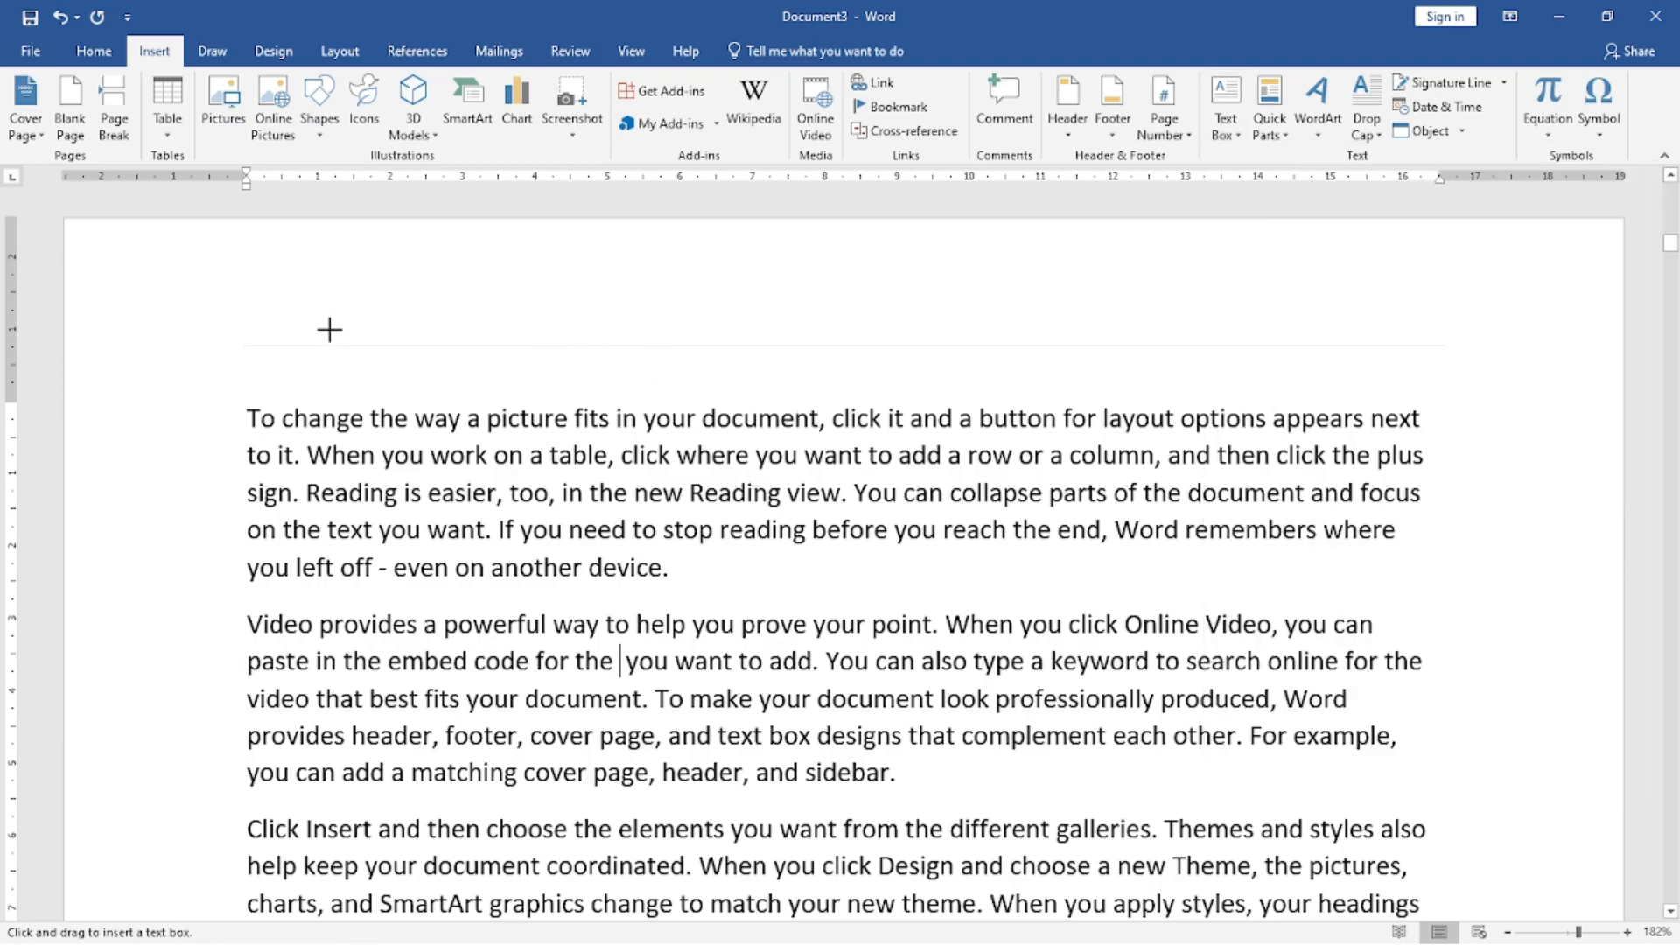
pyautogui.moveTo(251, 564); pyautogui.dragTo(771, 759)
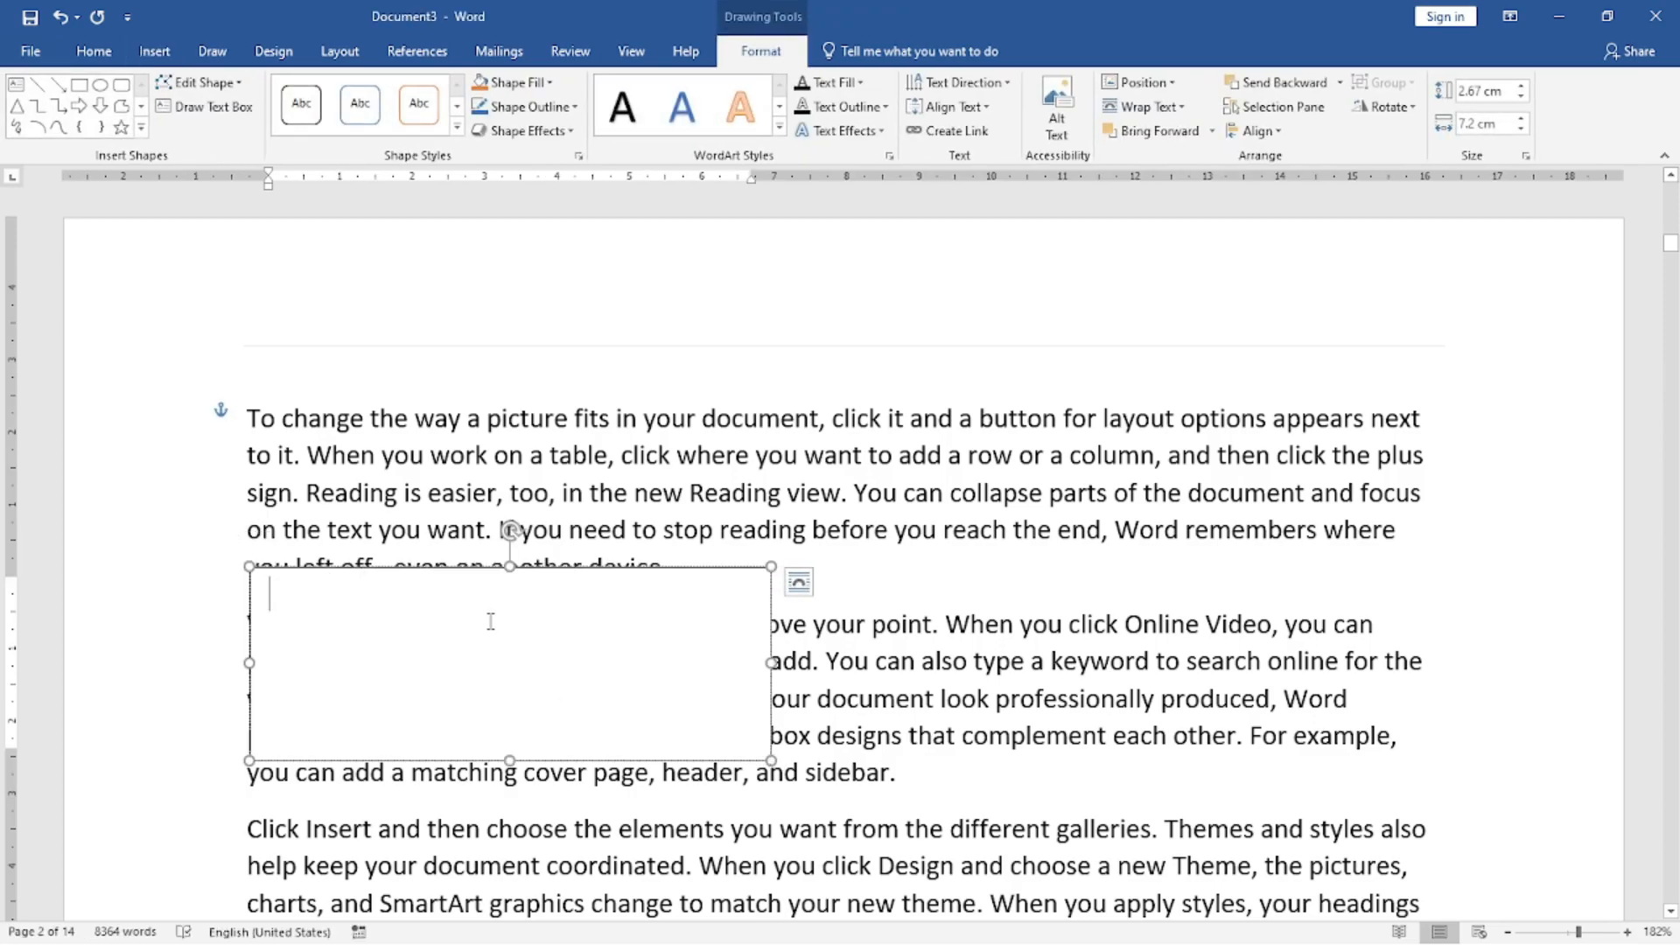
pyautogui.moveTo(503, 578); pyautogui.dragTo(506, 610)
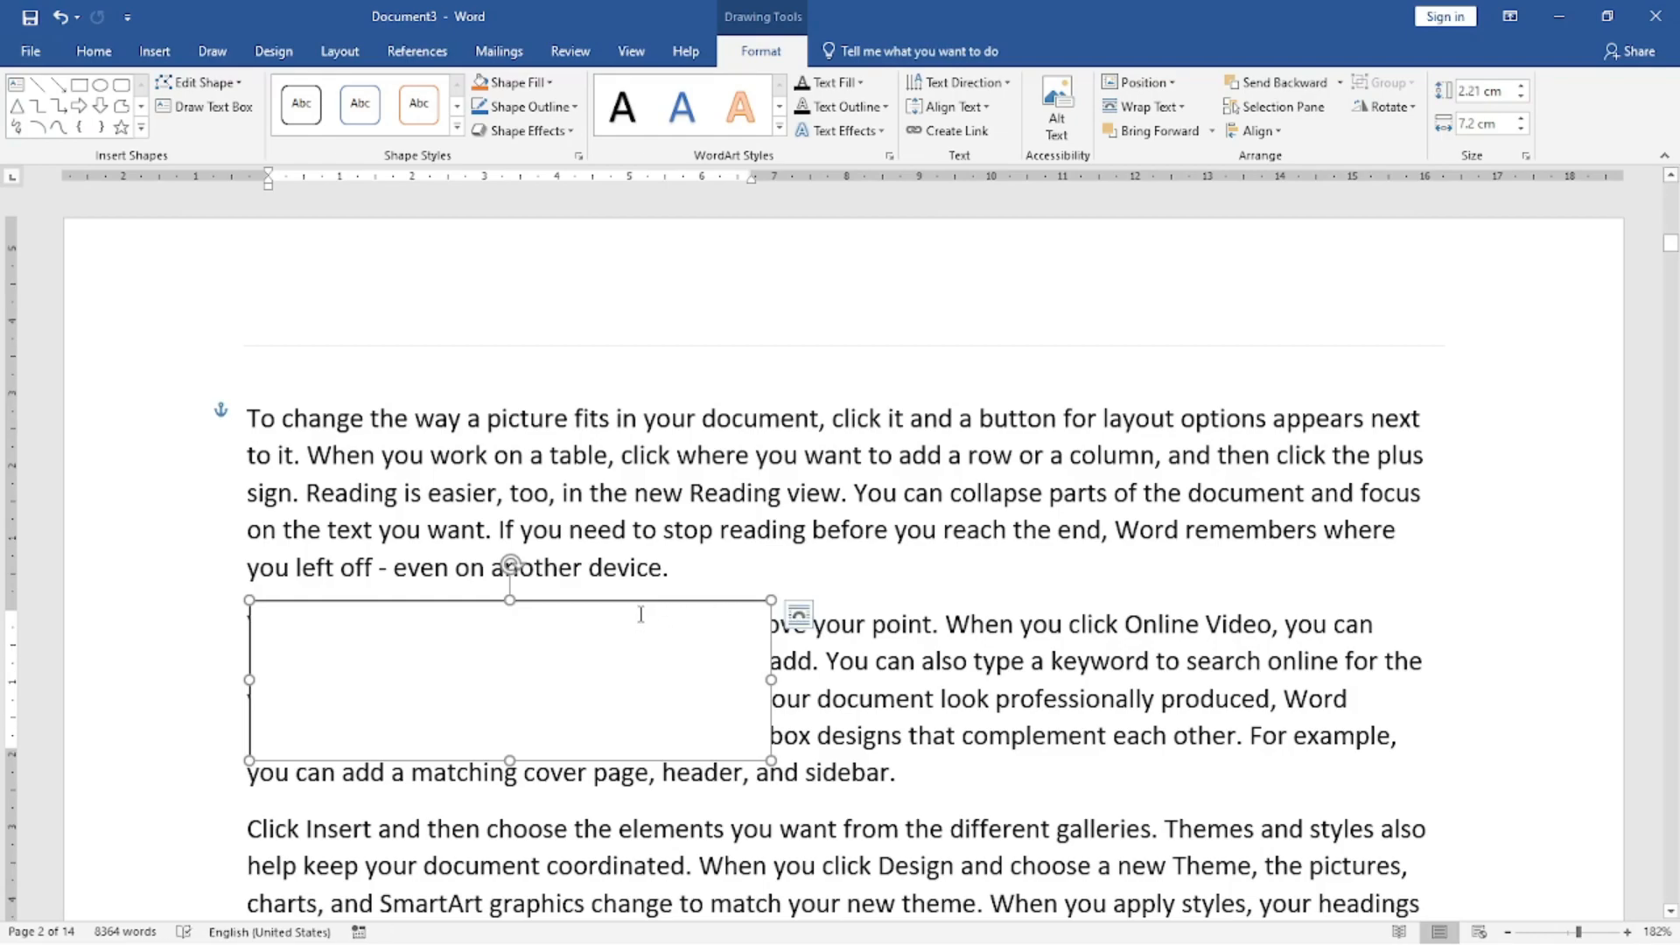
# Move the drawn text box up over the "To change the way" paragraph and cut it from the page.
pyautogui.moveTo(644, 602); pyautogui.dragTo(923, 411)
pyautogui.rightClick(907, 439)
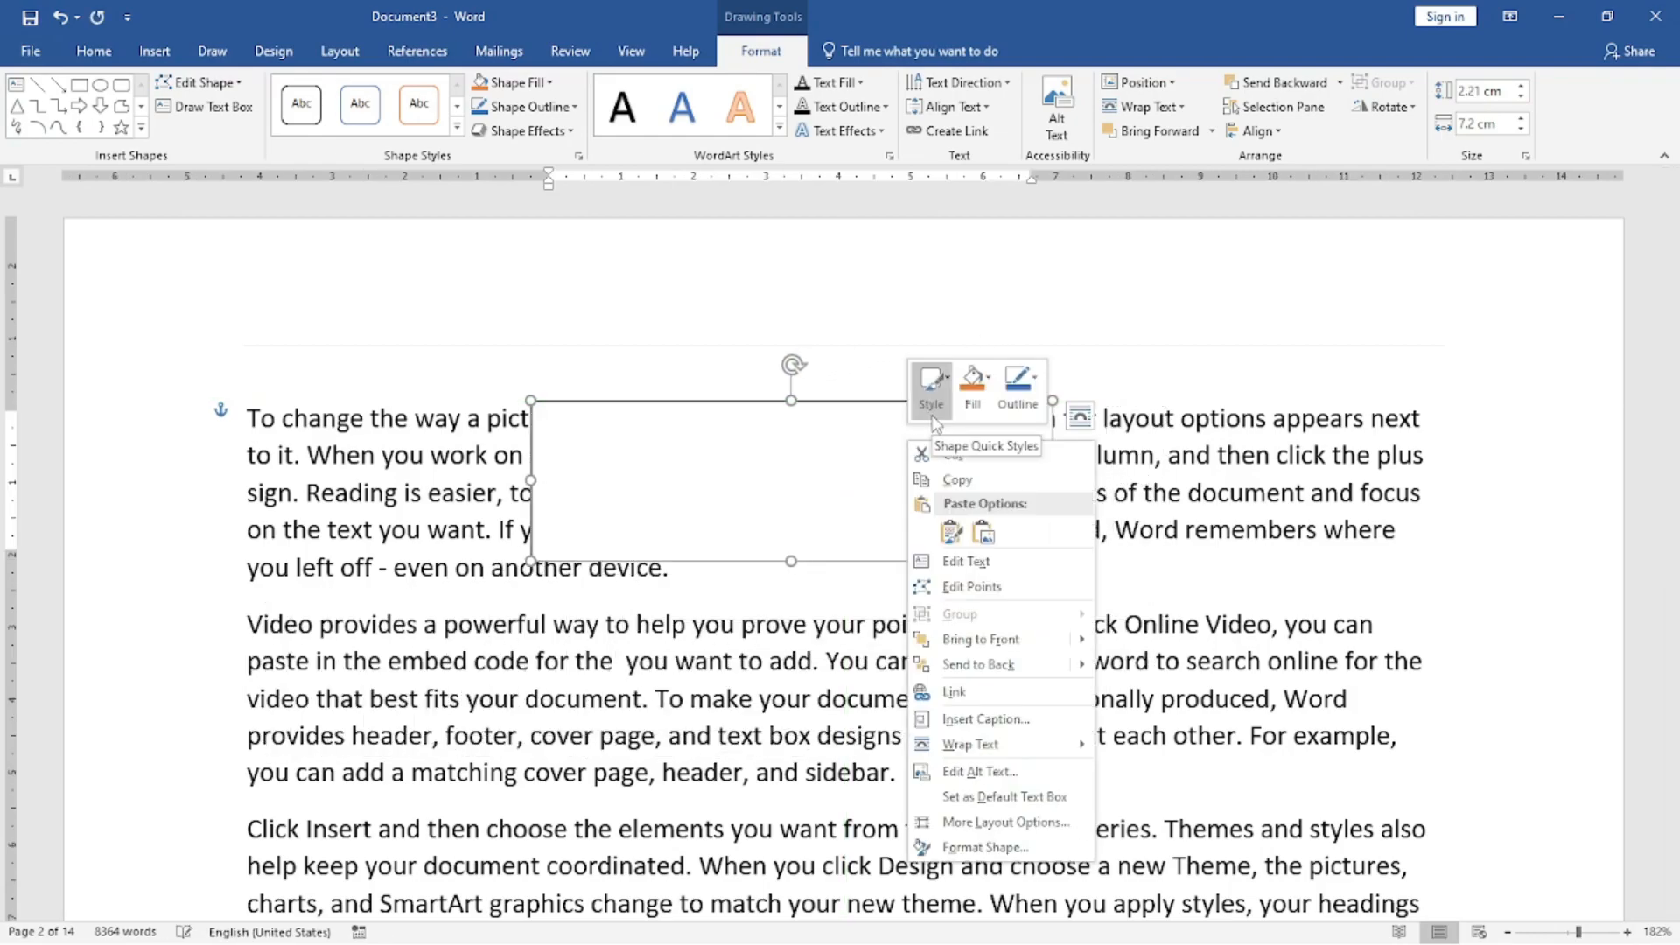
pyautogui.click(953, 454)
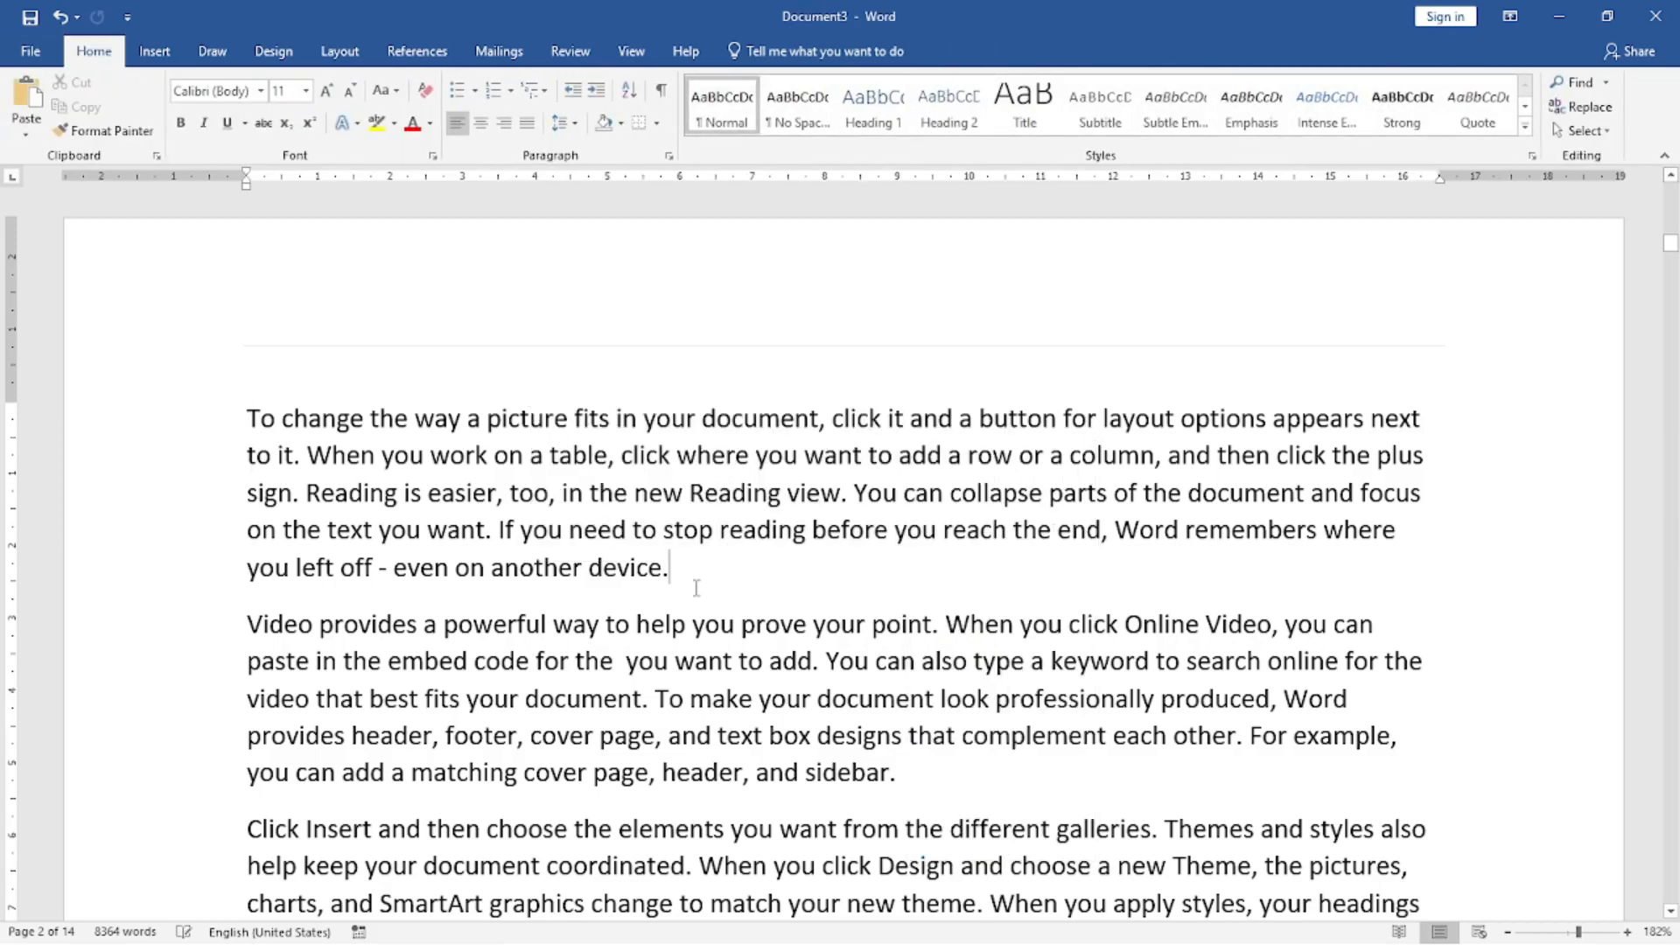
# Insert the built-in Facet Sidebar (Left) text box on page 2 and return to the body text.
pyautogui.click(154, 51)
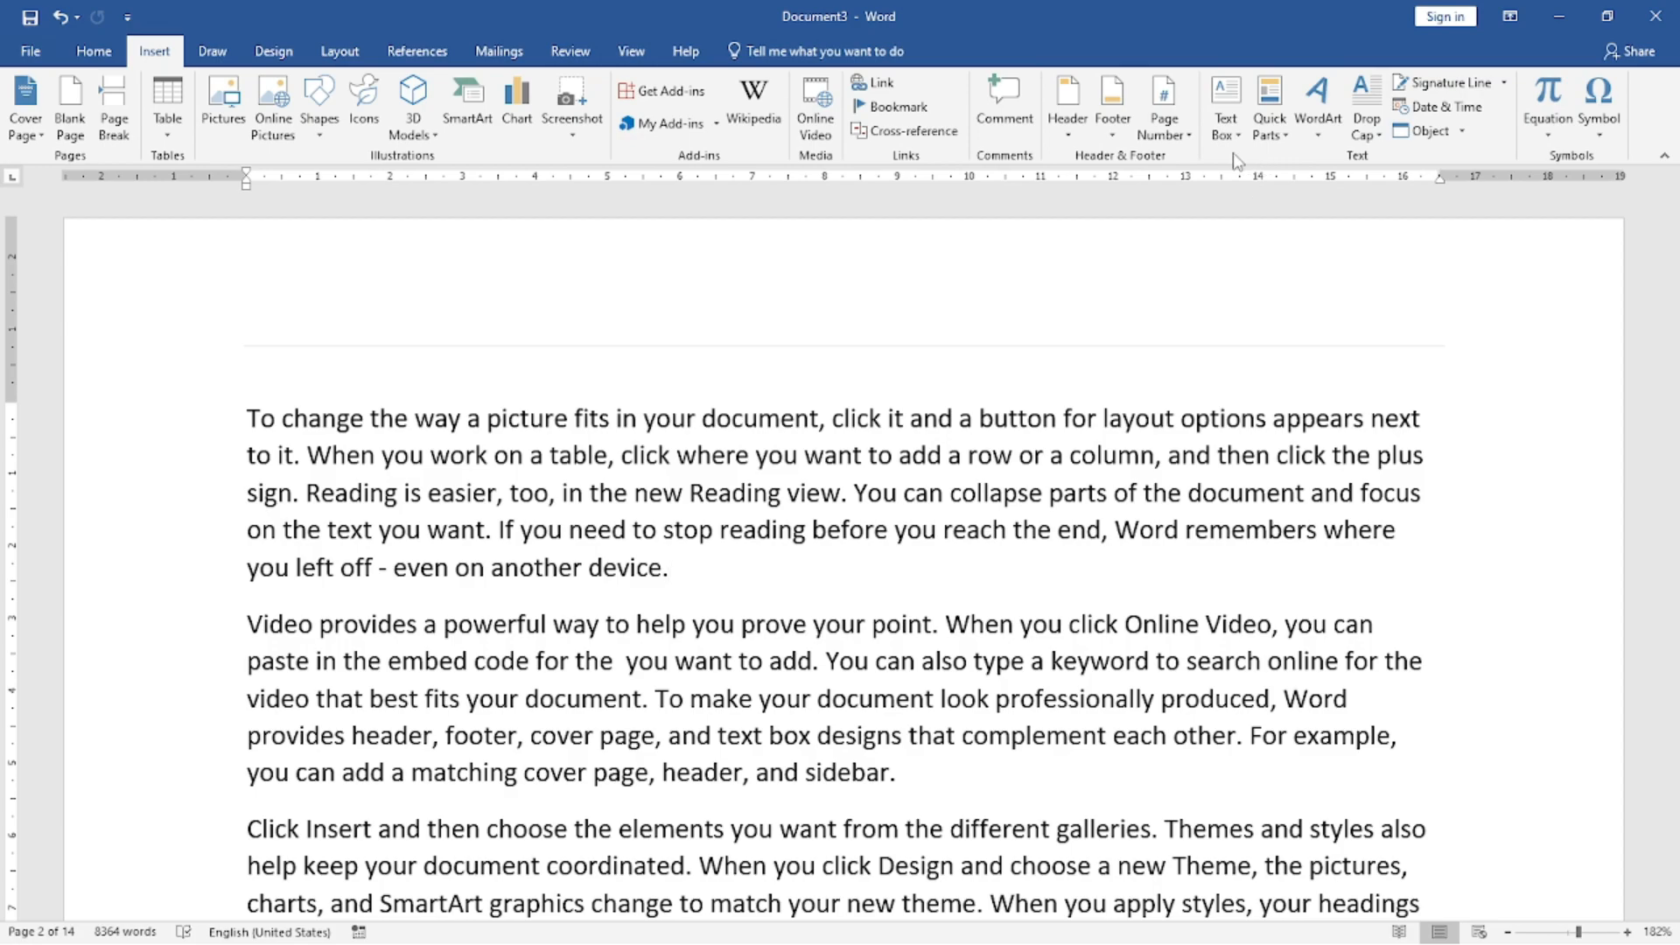
pyautogui.click(1226, 112)
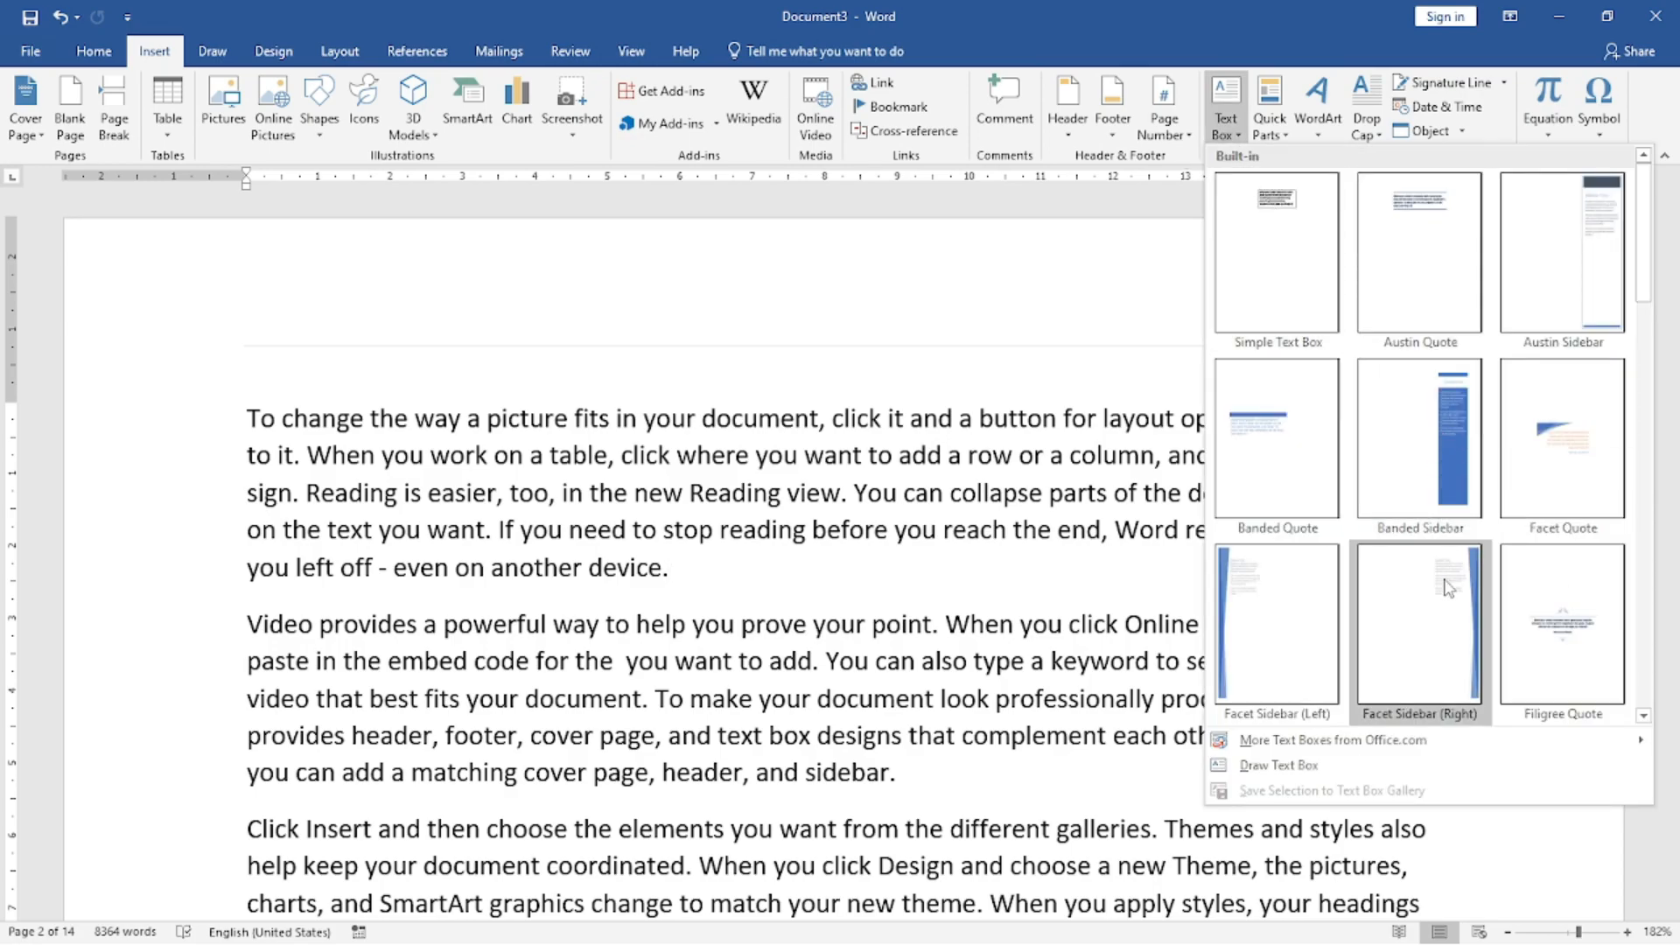
pyautogui.click(1288, 614)
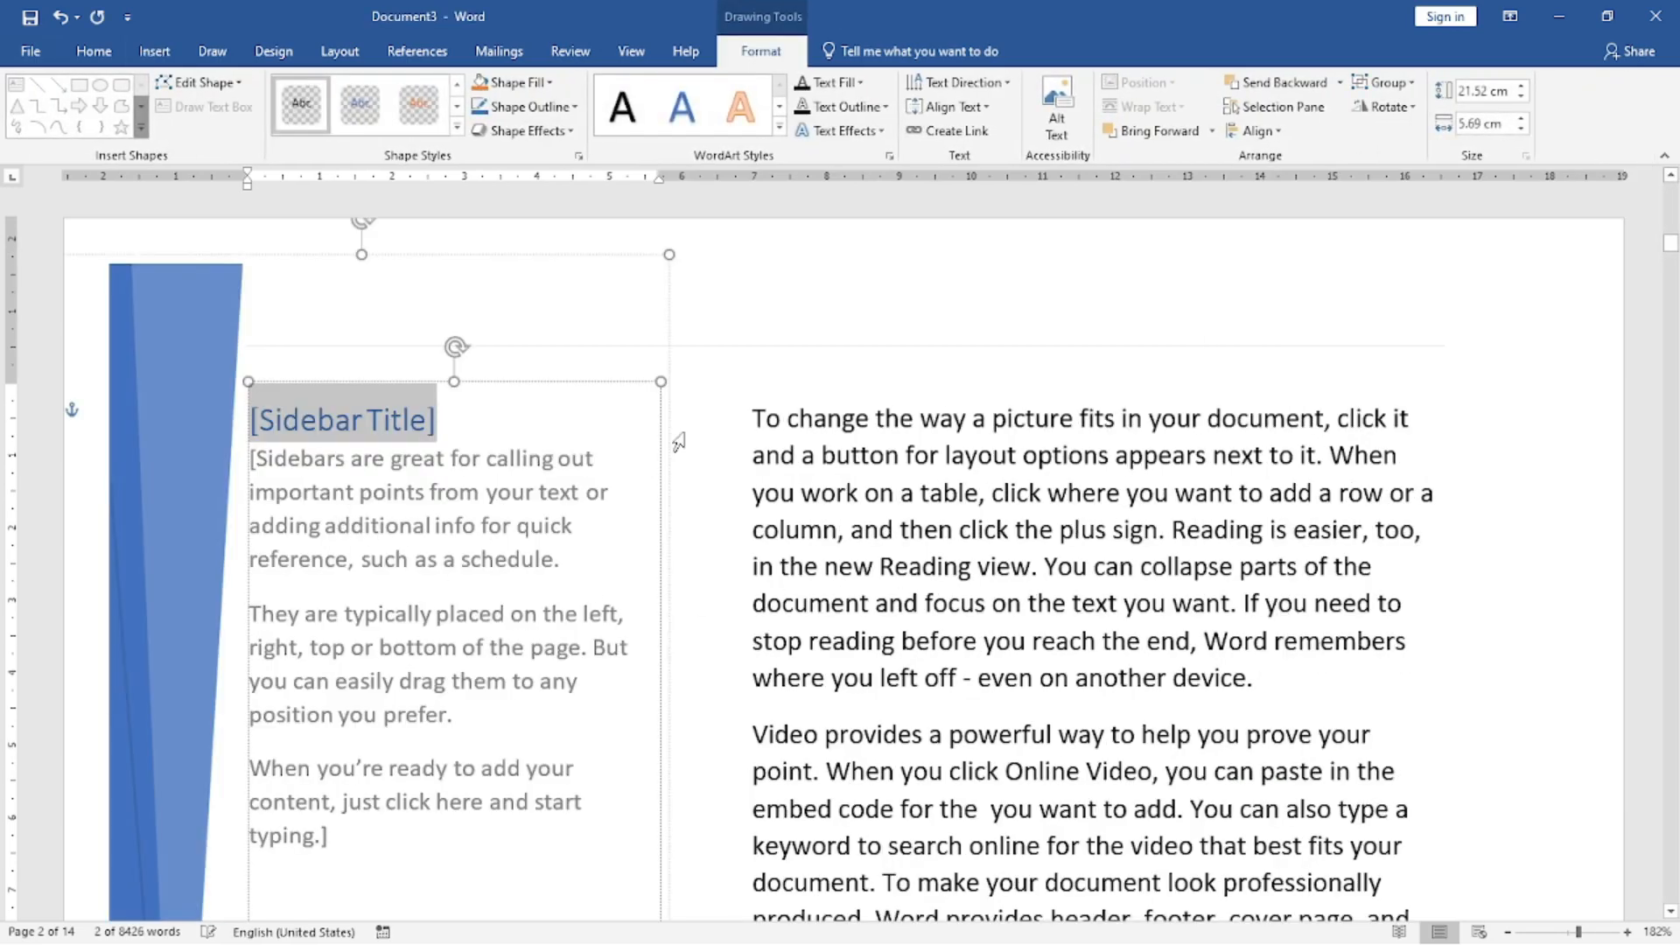
pyautogui.click(757, 376)
pyautogui.scroll(-15, 473, 499)
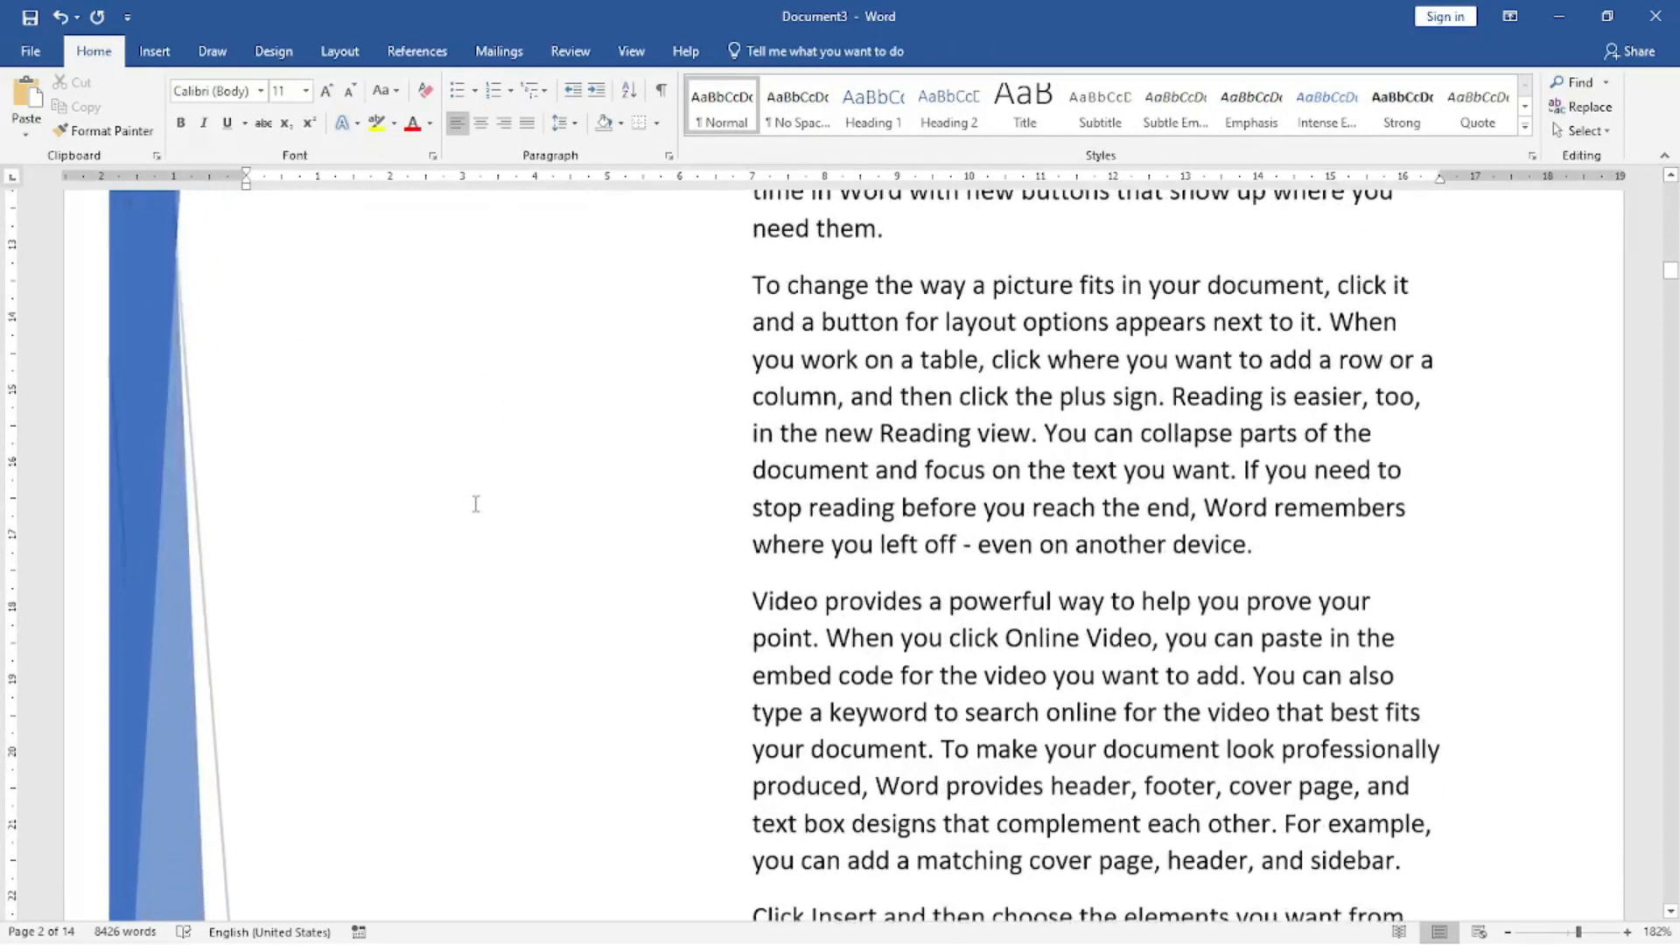
pyautogui.scroll(10, 206, 457)
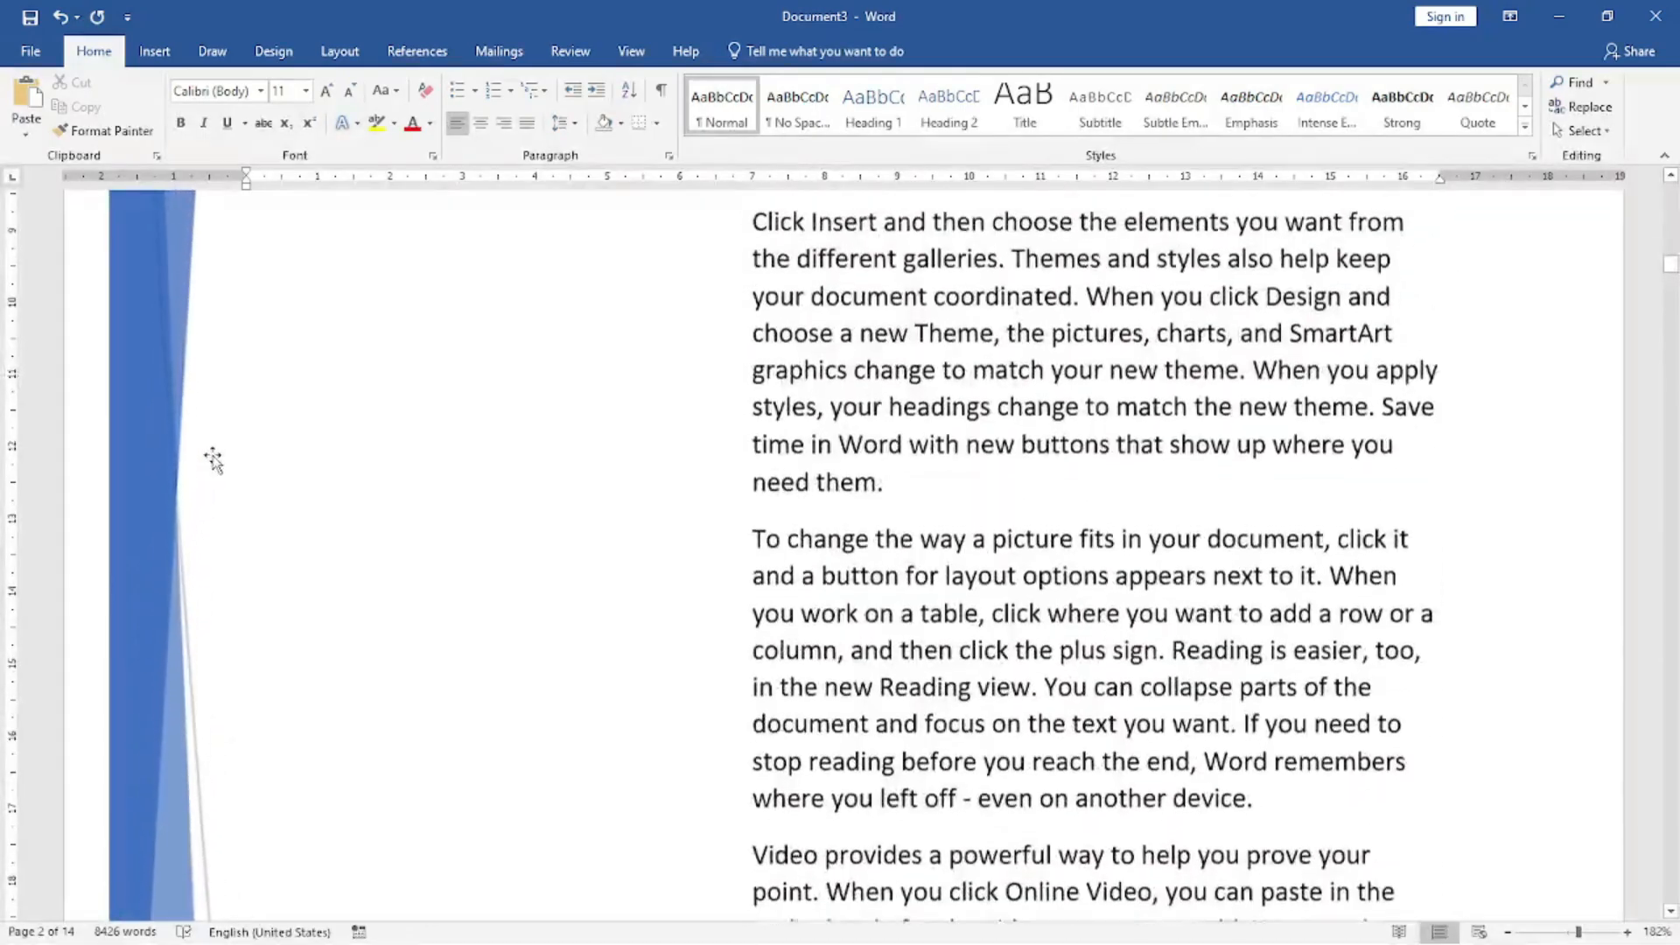
# Insert the built-in Facet Sidebar (Right) text box on page 1 from the end of a "To change the way" paragraph.
pyautogui.scroll(5, 219, 457)
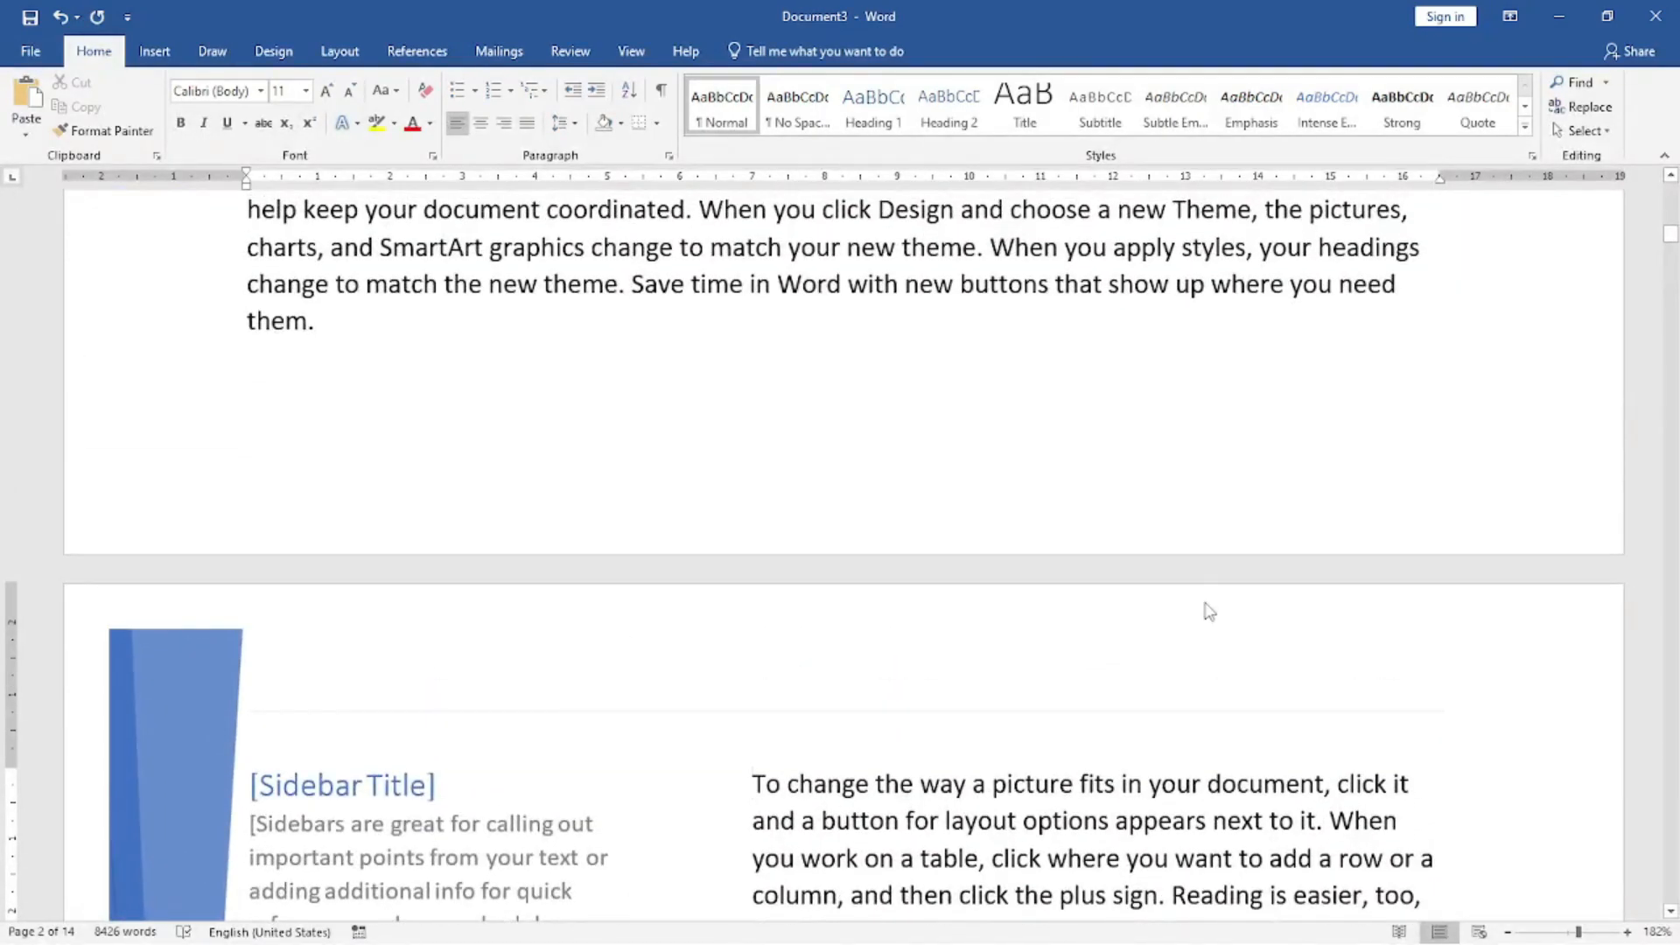
pyautogui.scroll(5, 1210, 611)
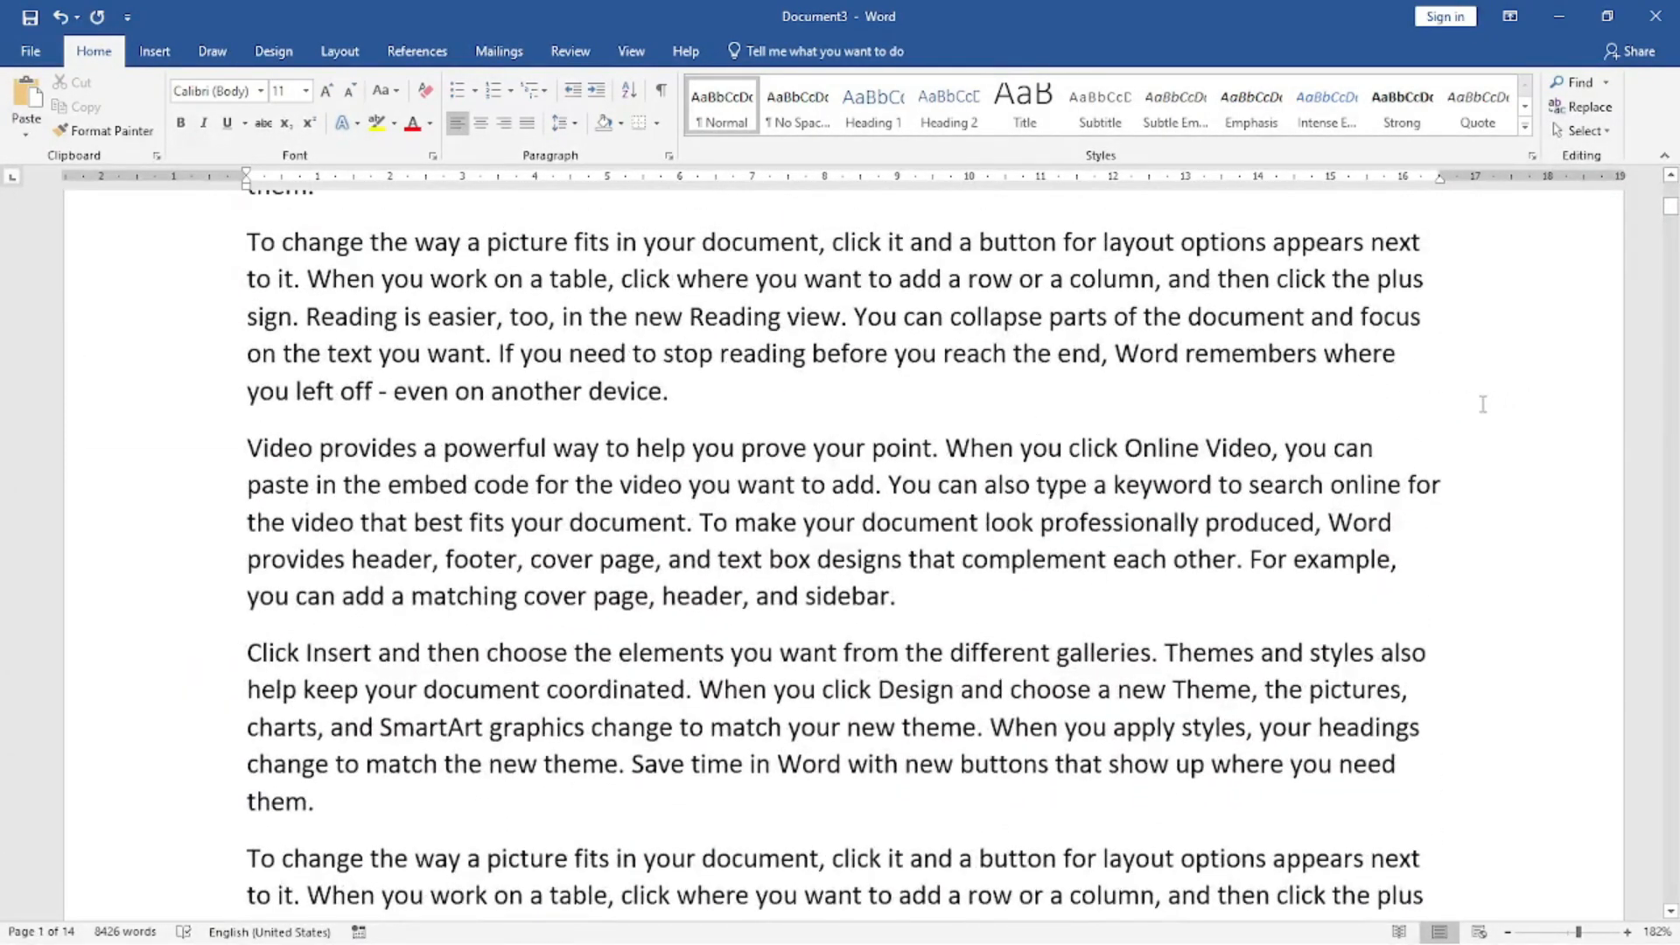
pyautogui.click(1440, 482)
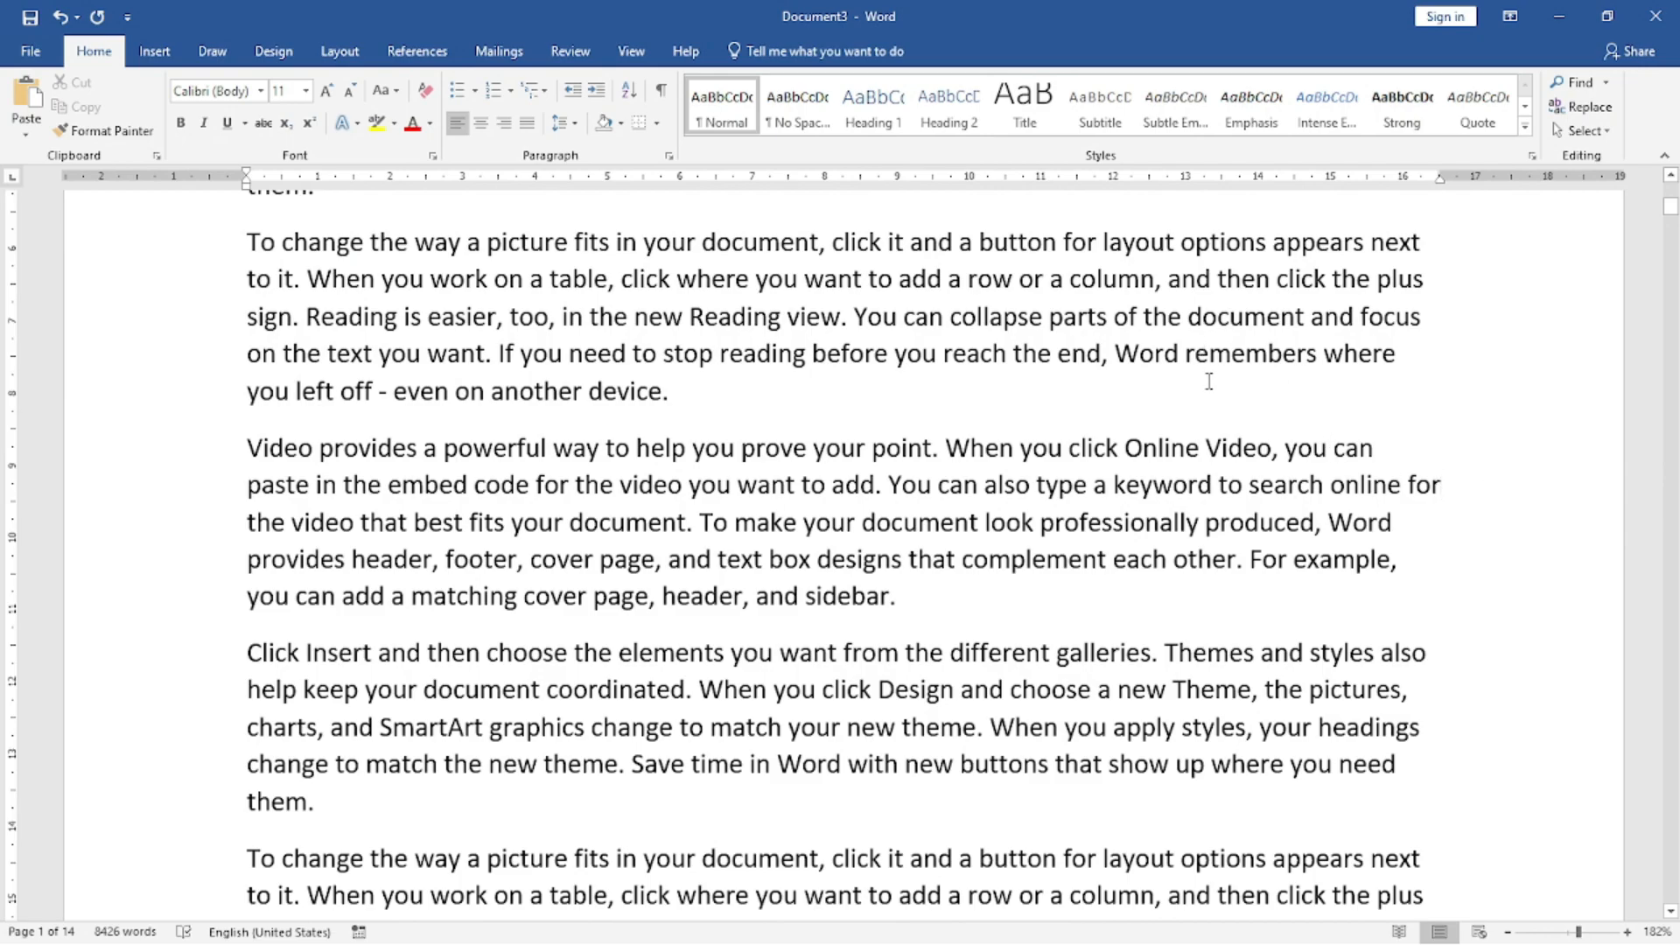
pyautogui.click(154, 51)
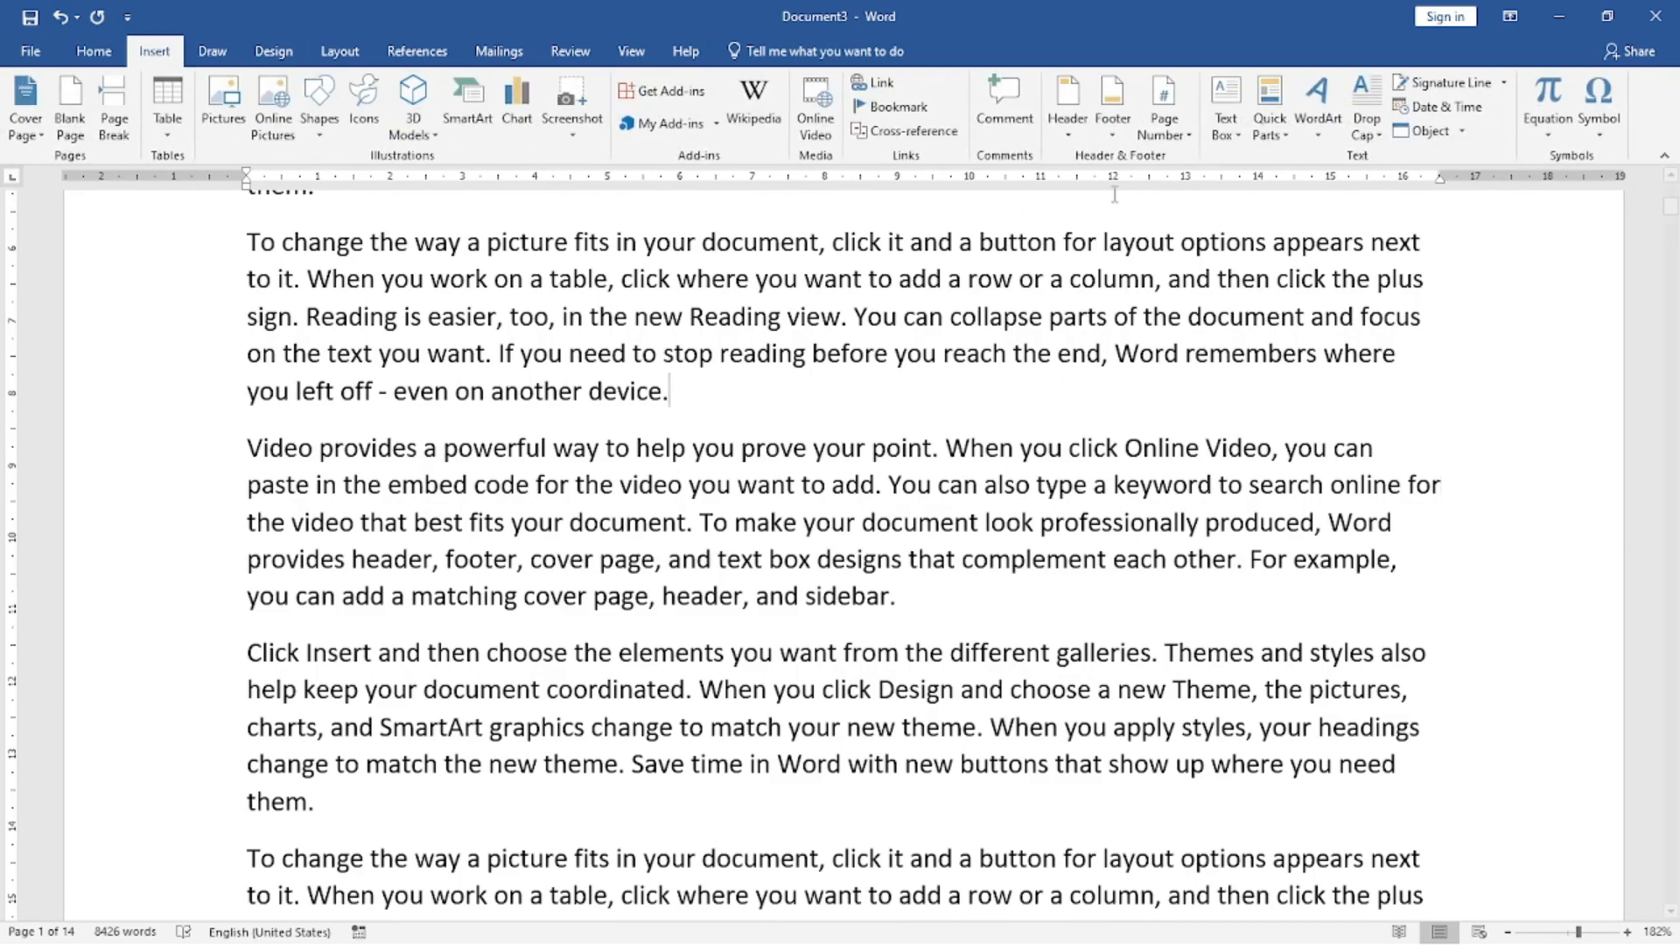
pyautogui.click(1229, 131)
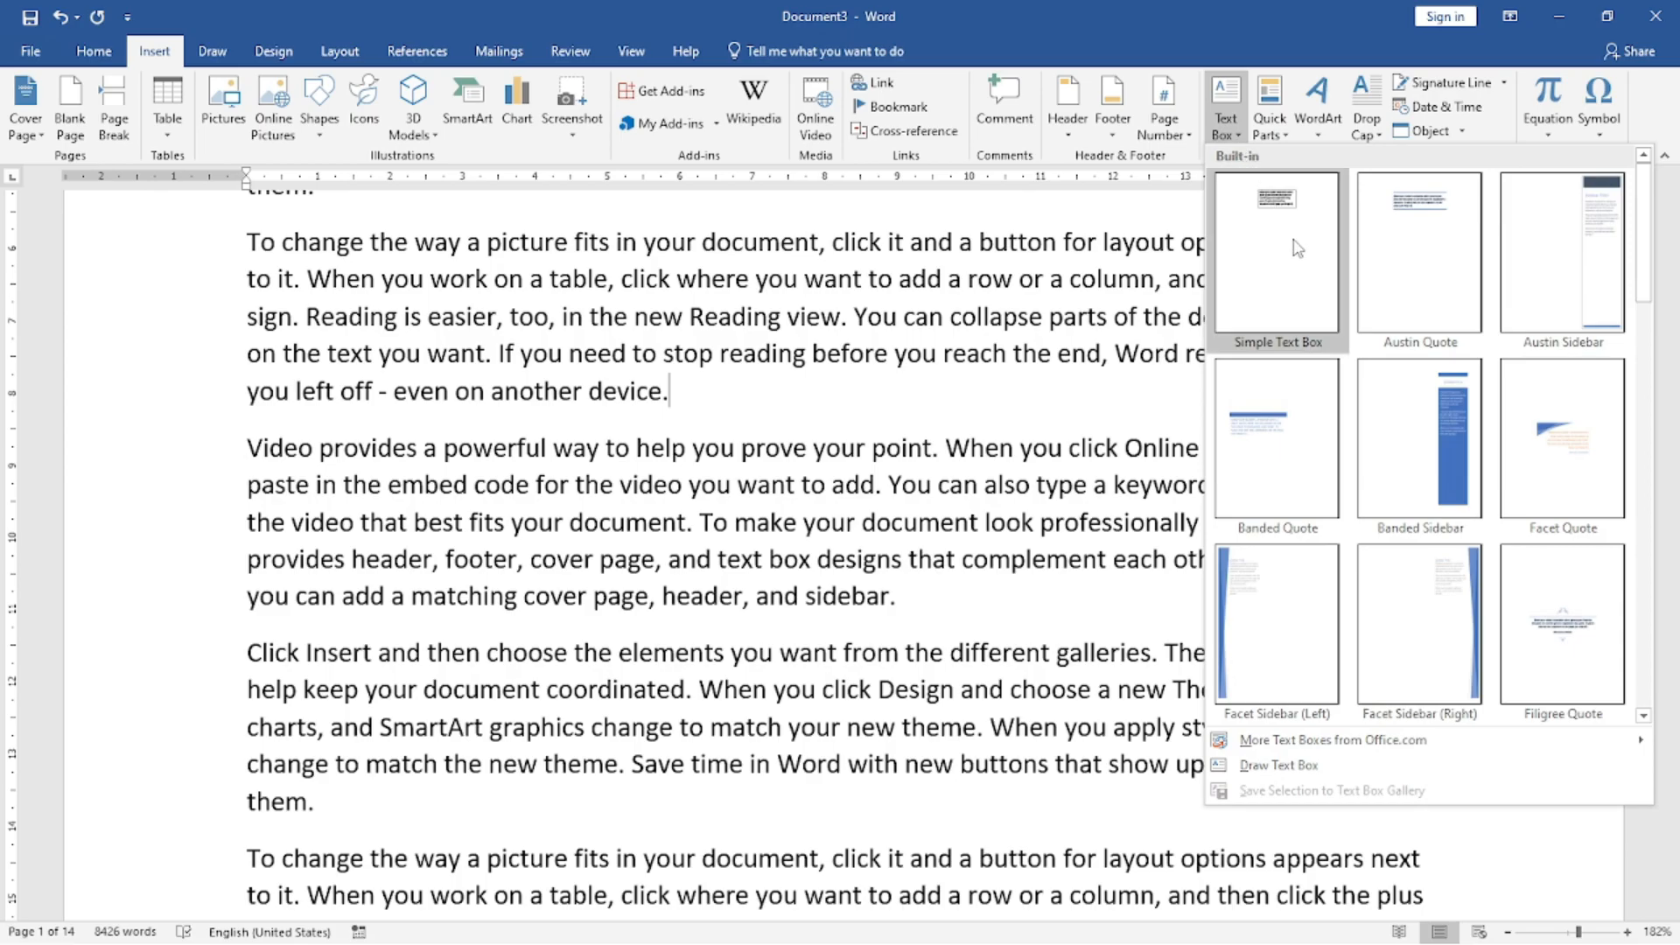
pyautogui.click(1433, 574)
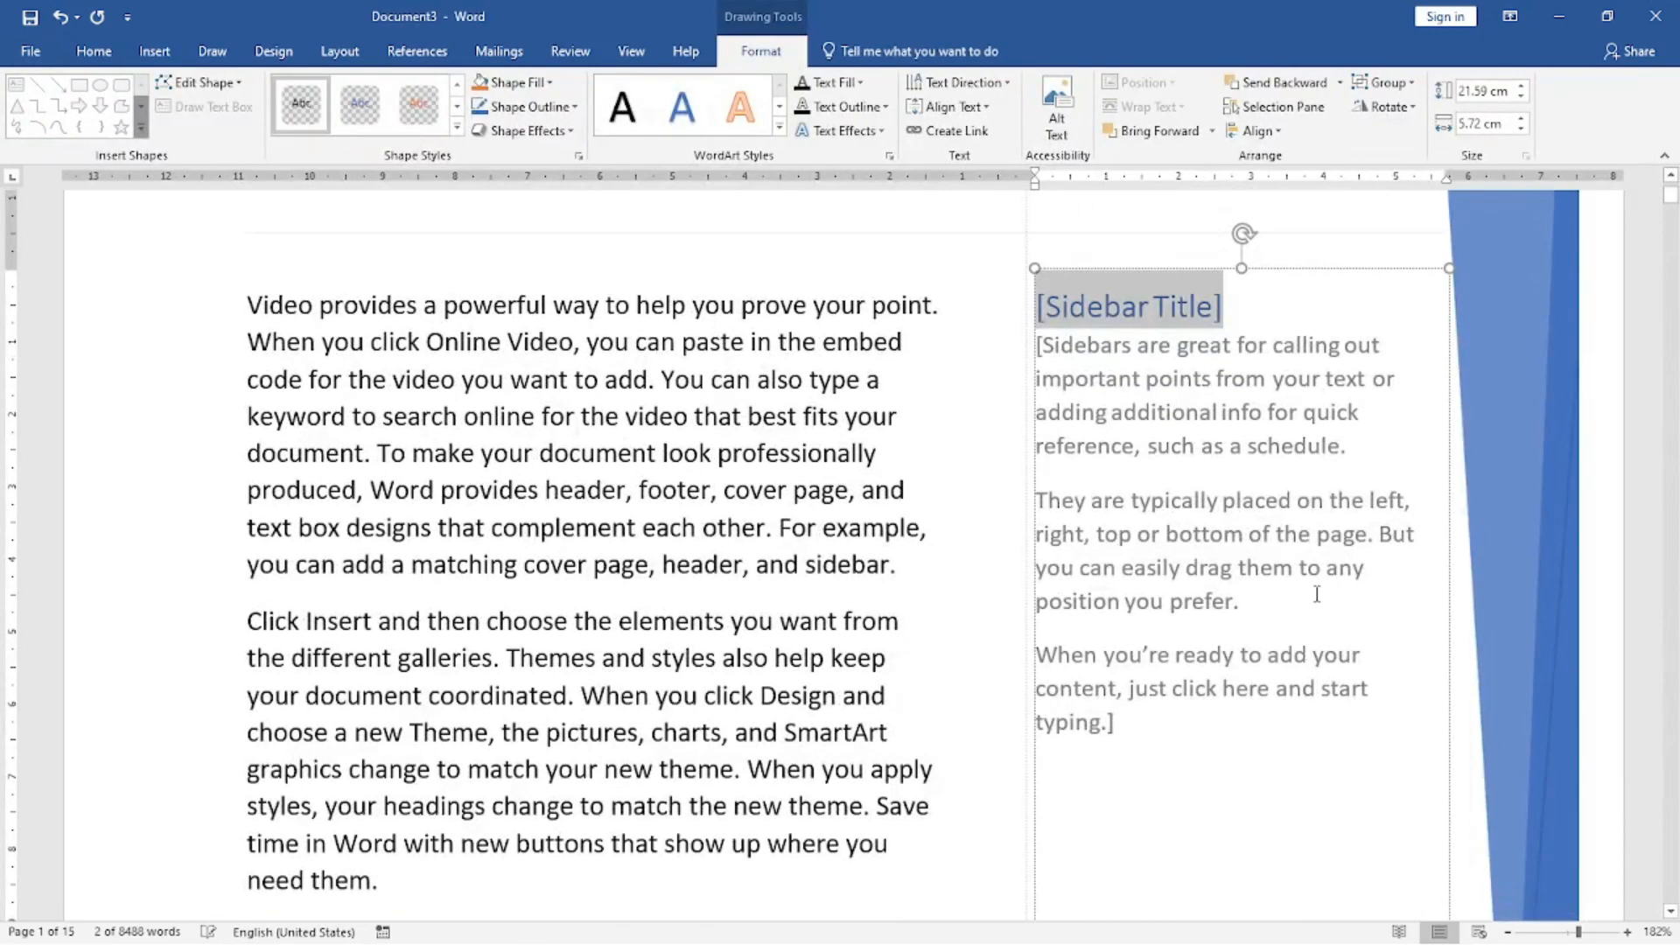
# Place the cursor in a "Video provides" paragraph on page 3, browse the built-in text box gallery, and close it without inserting anything.
pyautogui.scroll(-20, 1316, 594)
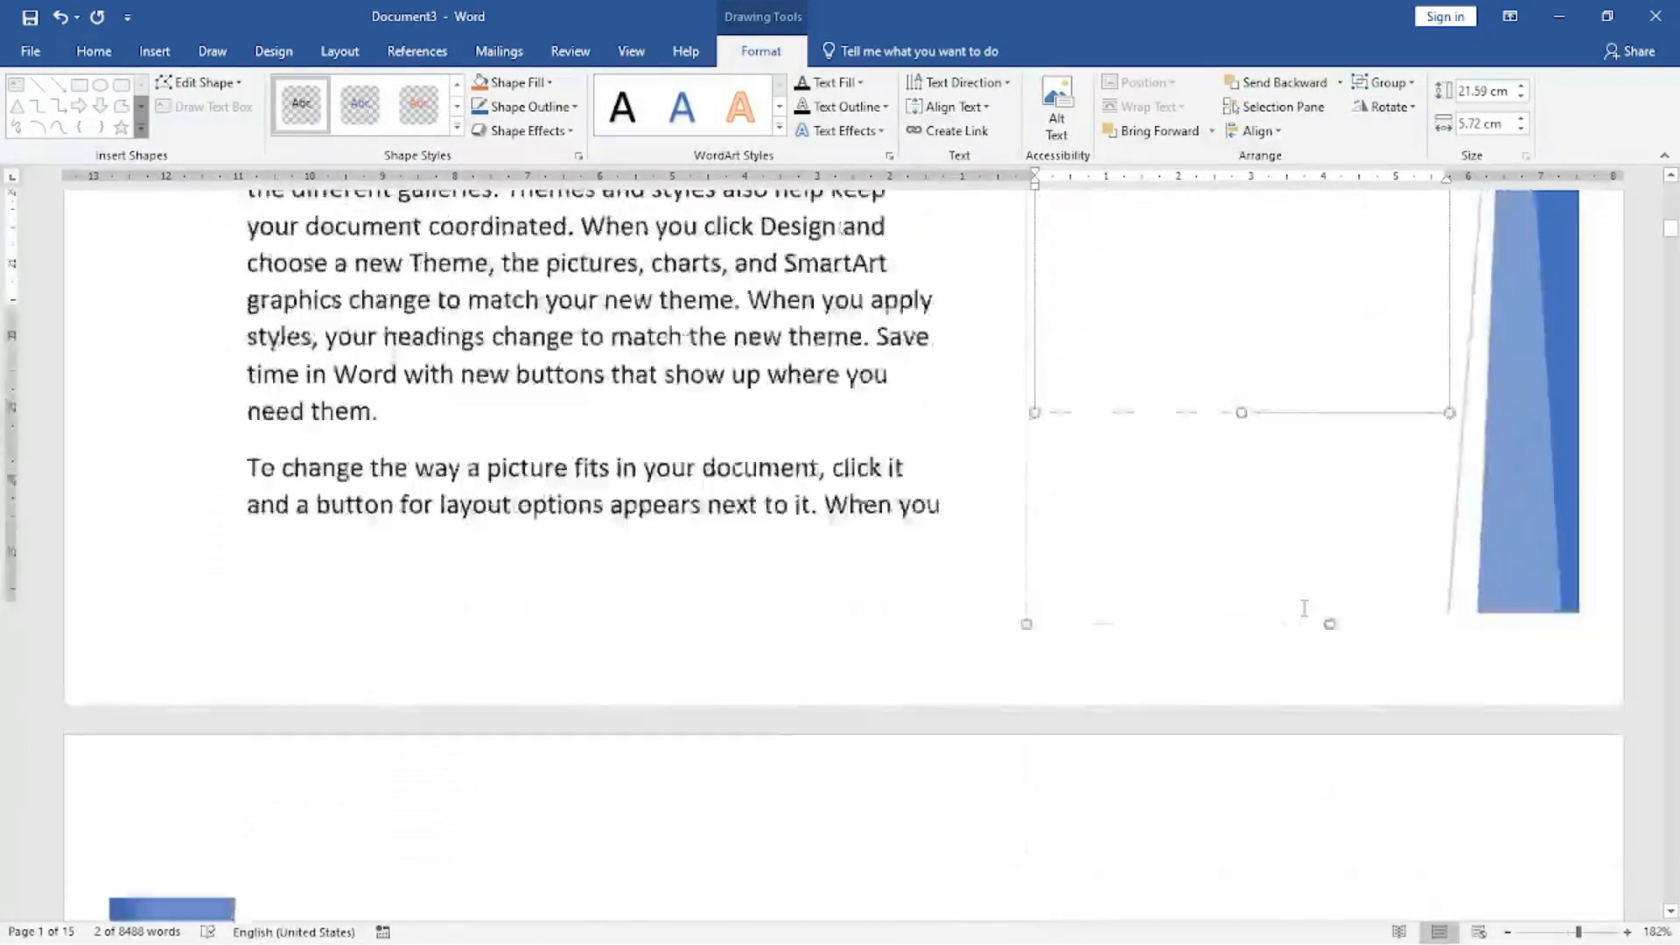
pyautogui.scroll(-20, 1355, 629)
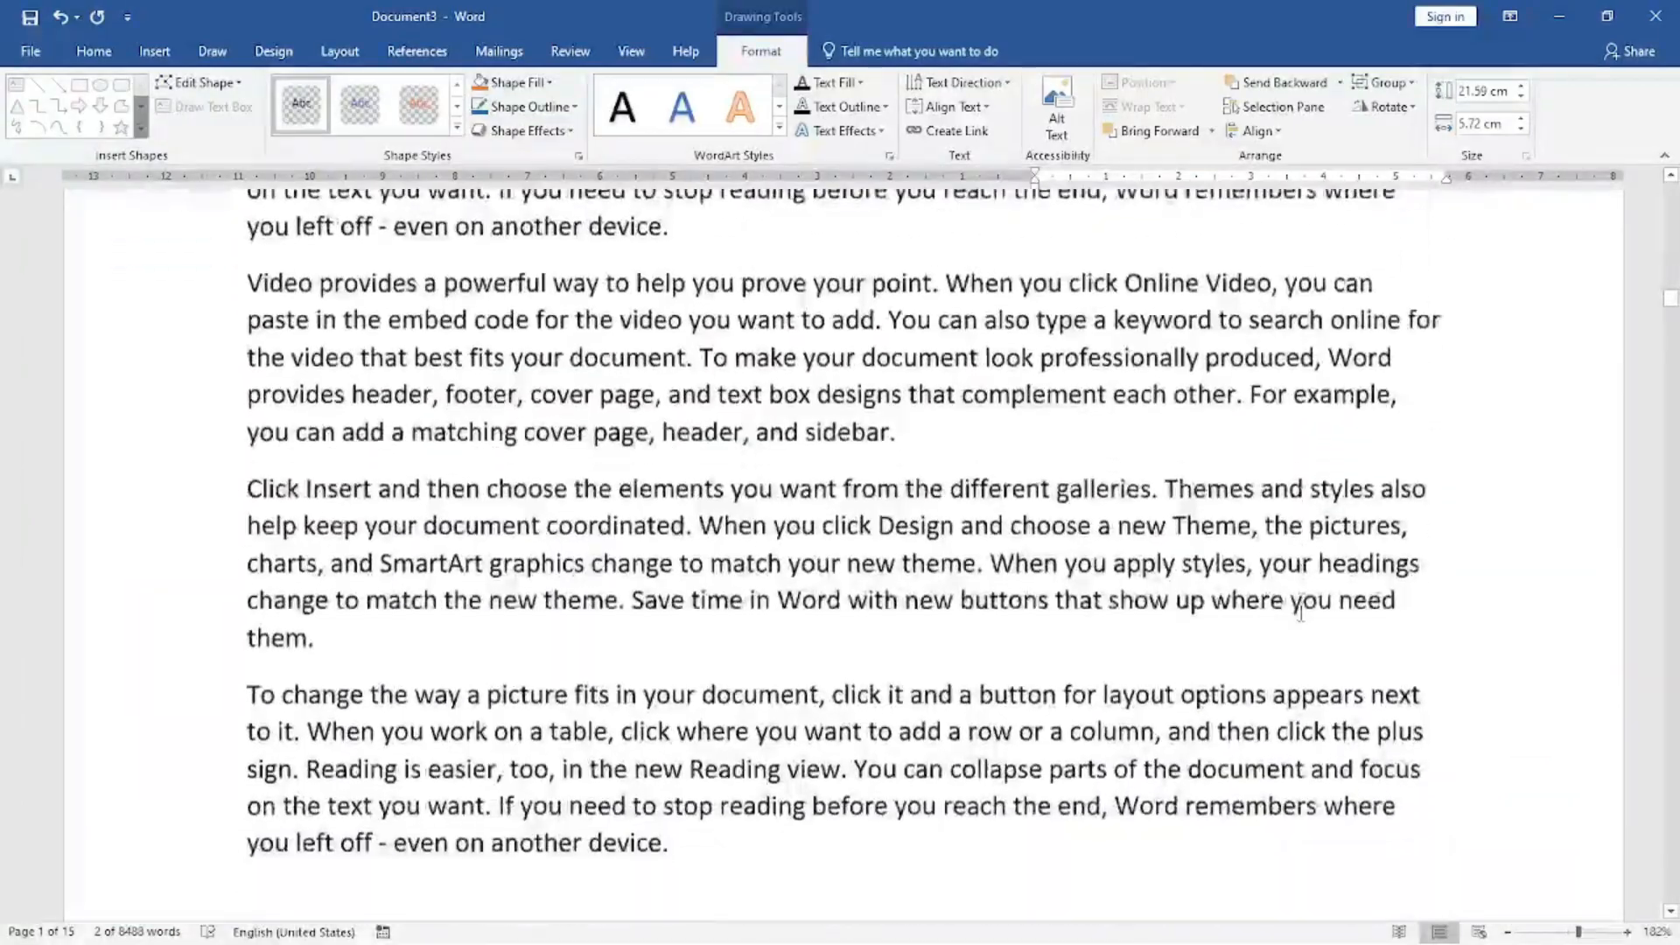
pyautogui.click(154, 51)
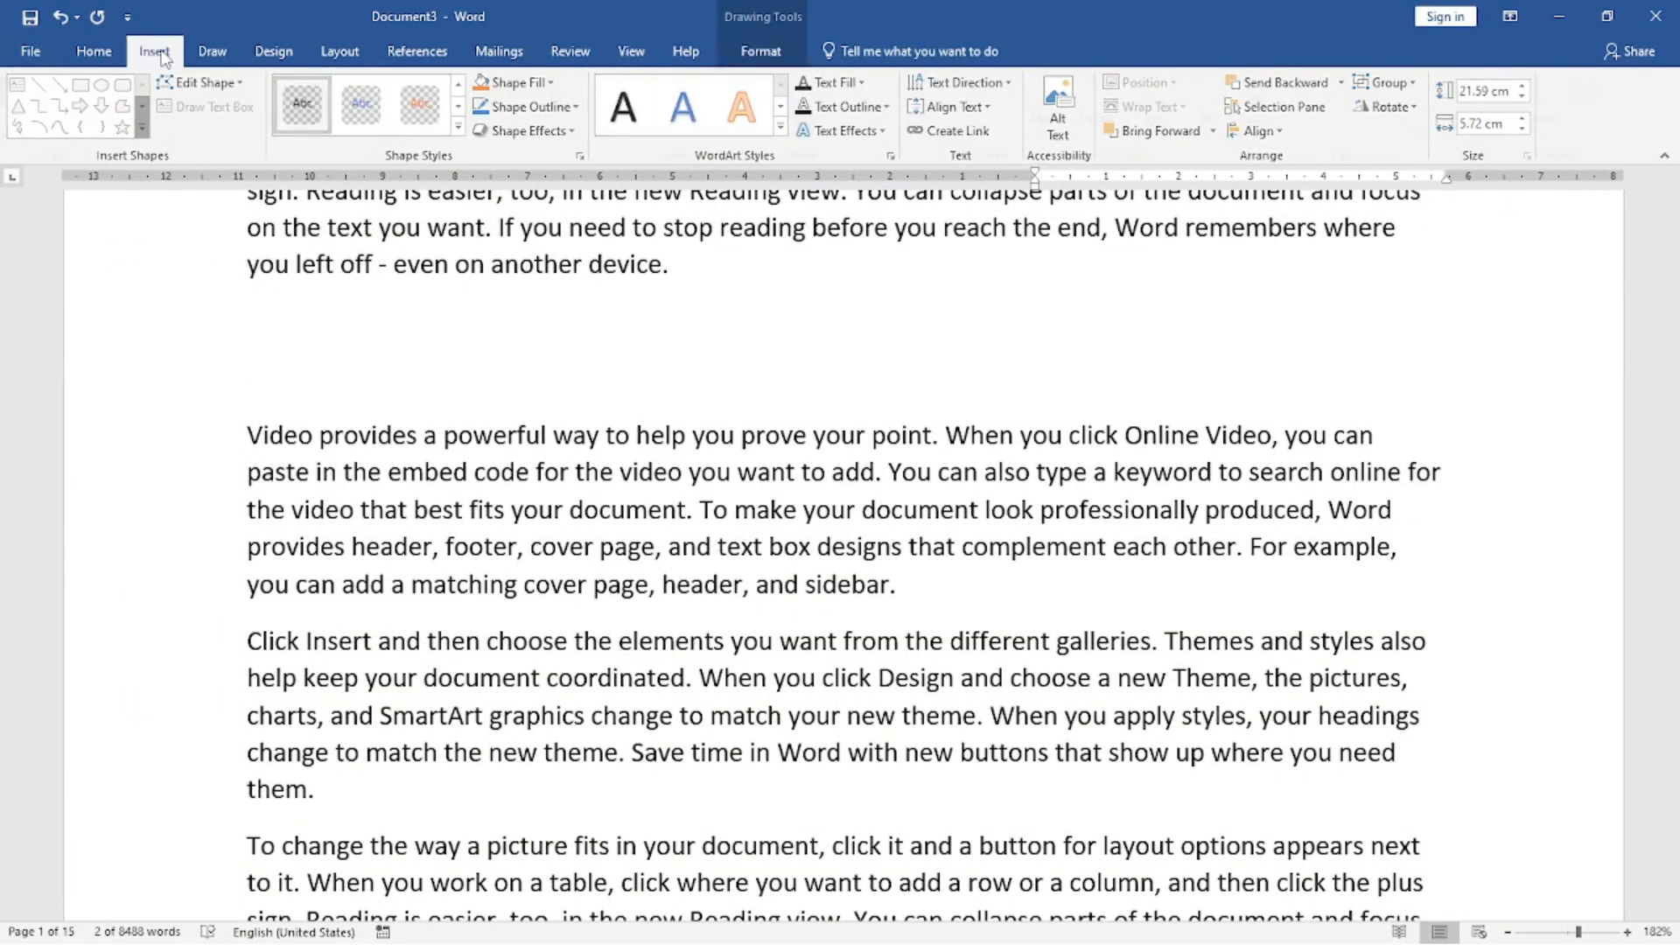
pyautogui.click(977, 422)
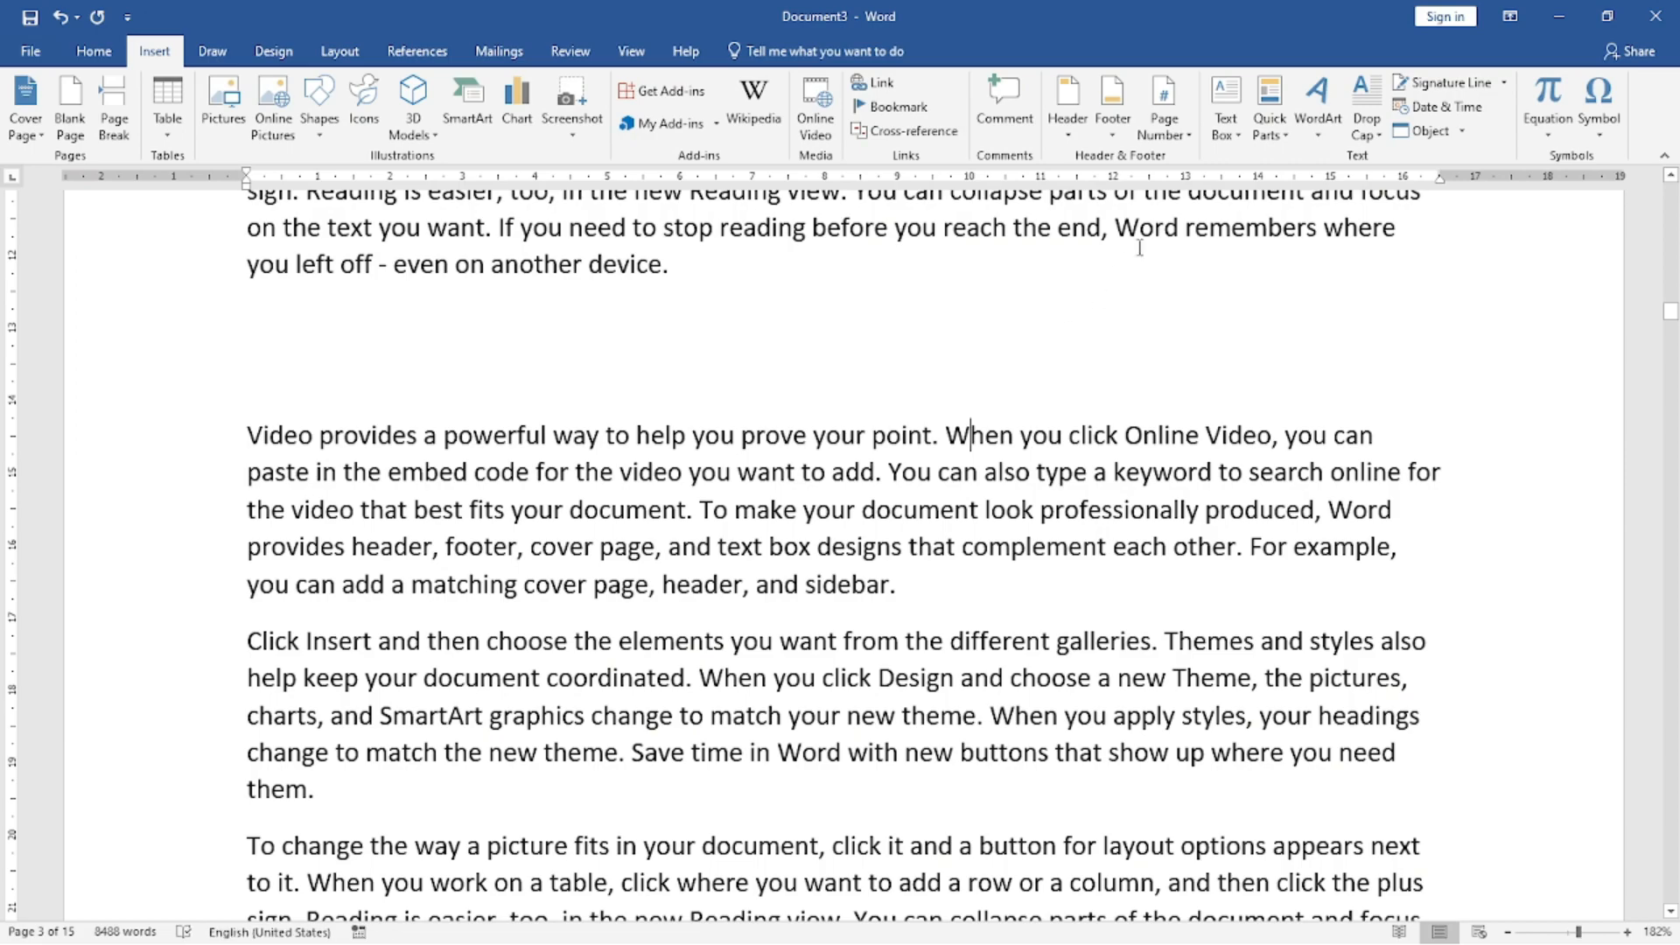
pyautogui.click(1237, 133)
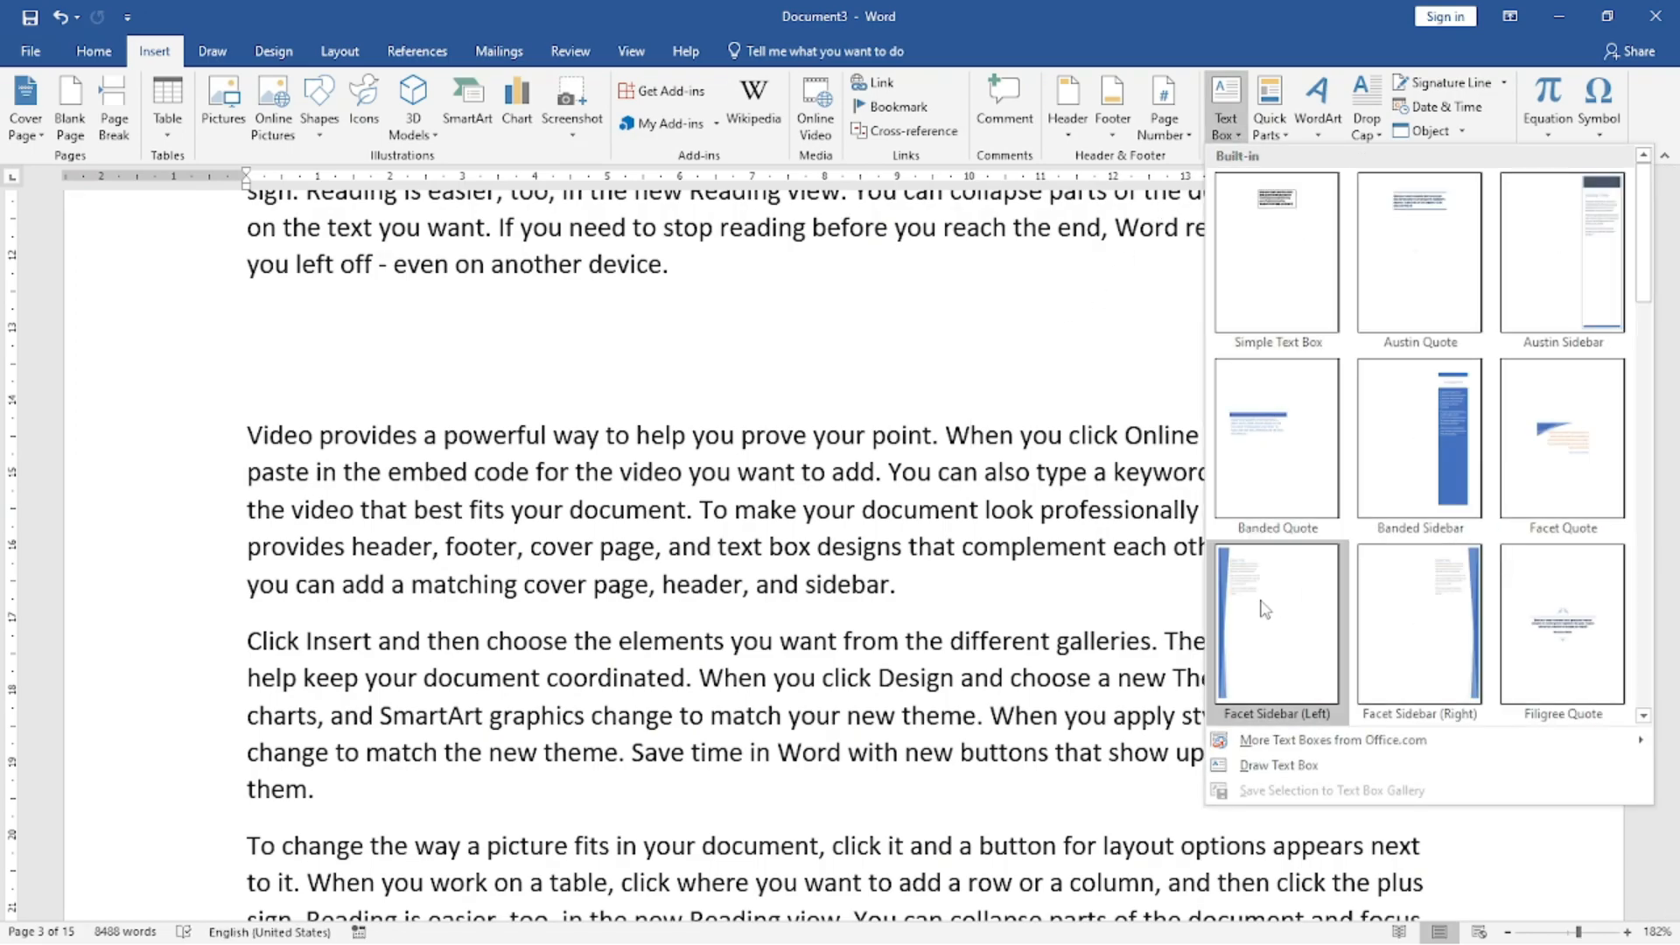
pyautogui.click(1028, 523)
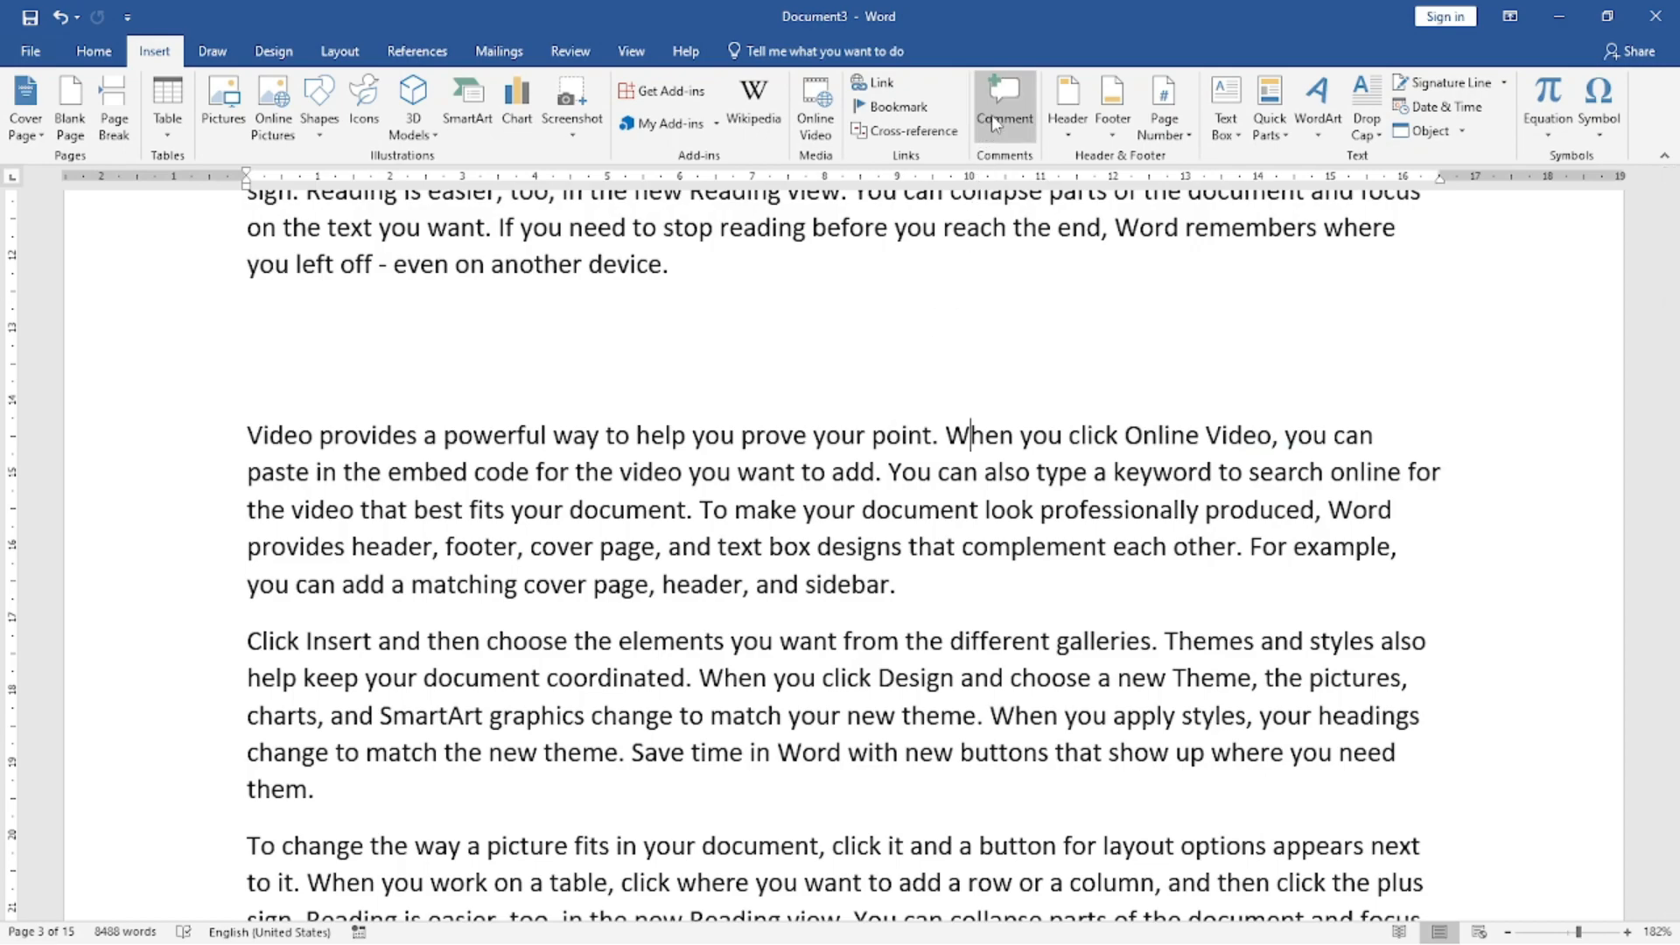